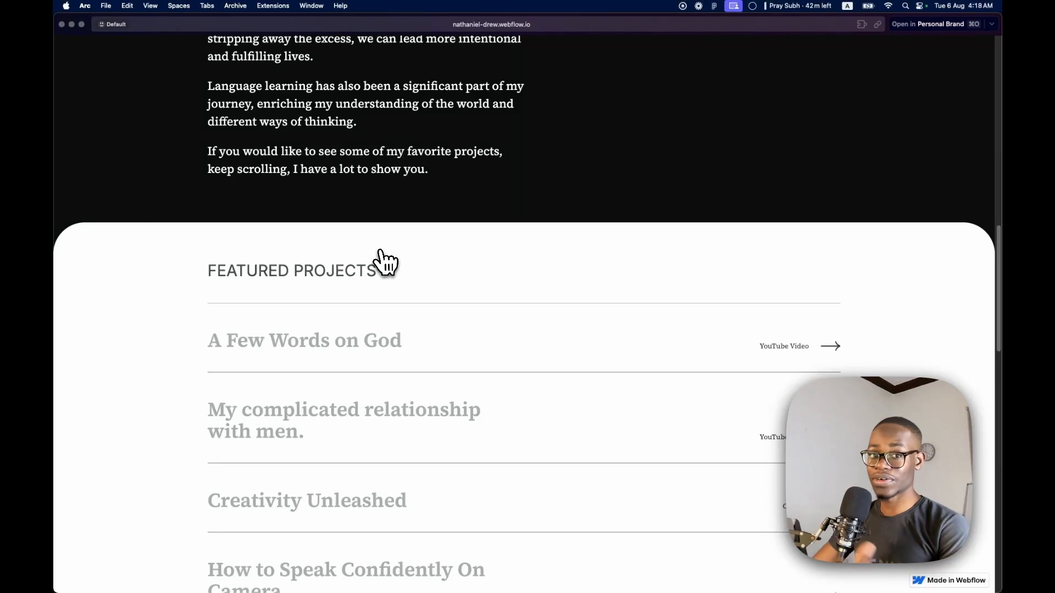
Examine the Featured Projects section on the published website and in the Figma design
scroll(387, 266, "down", 3)
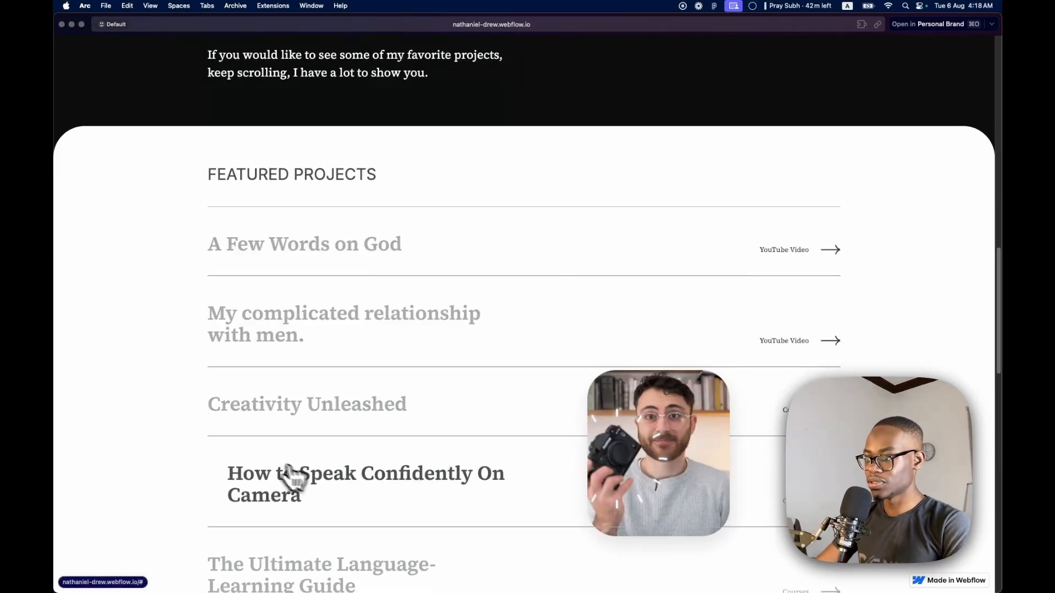
scroll(278, 393, "up", 10)
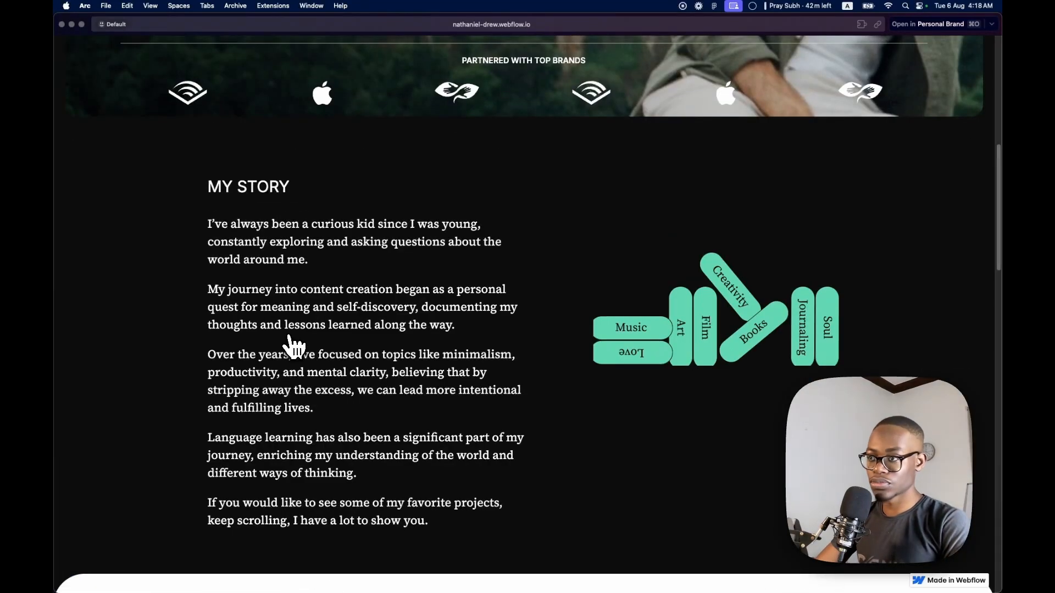
scroll(294, 347, "down", 10)
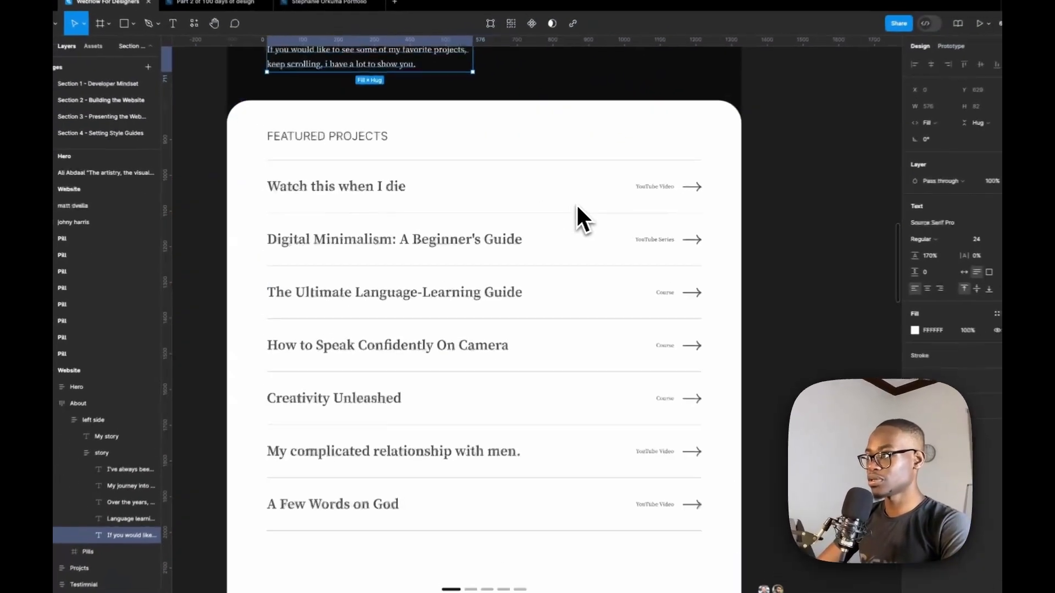
scroll(541, 203, "down", 1)
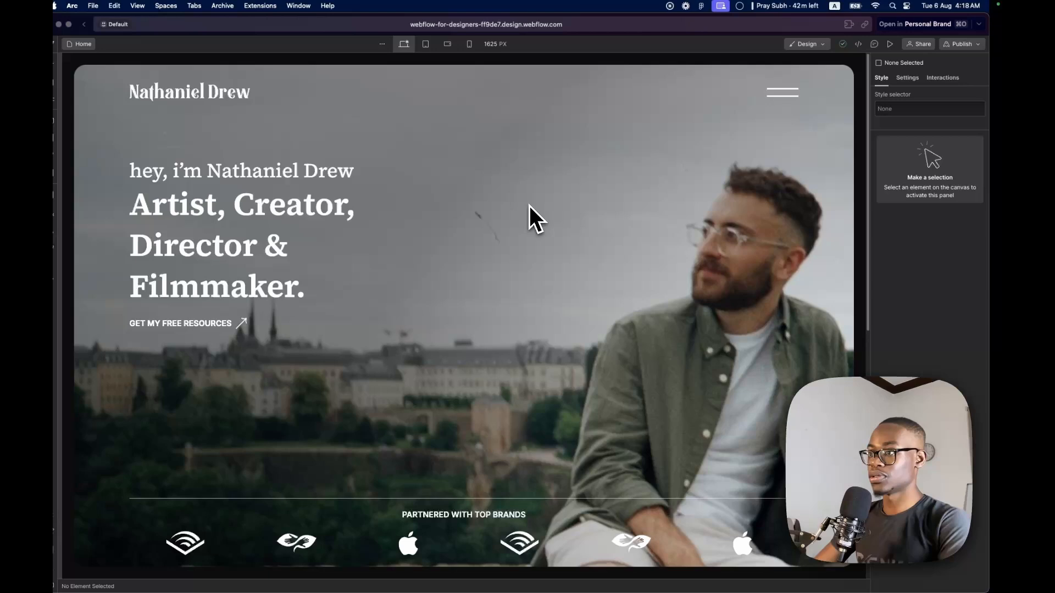
scroll(467, 264, "down", 10)
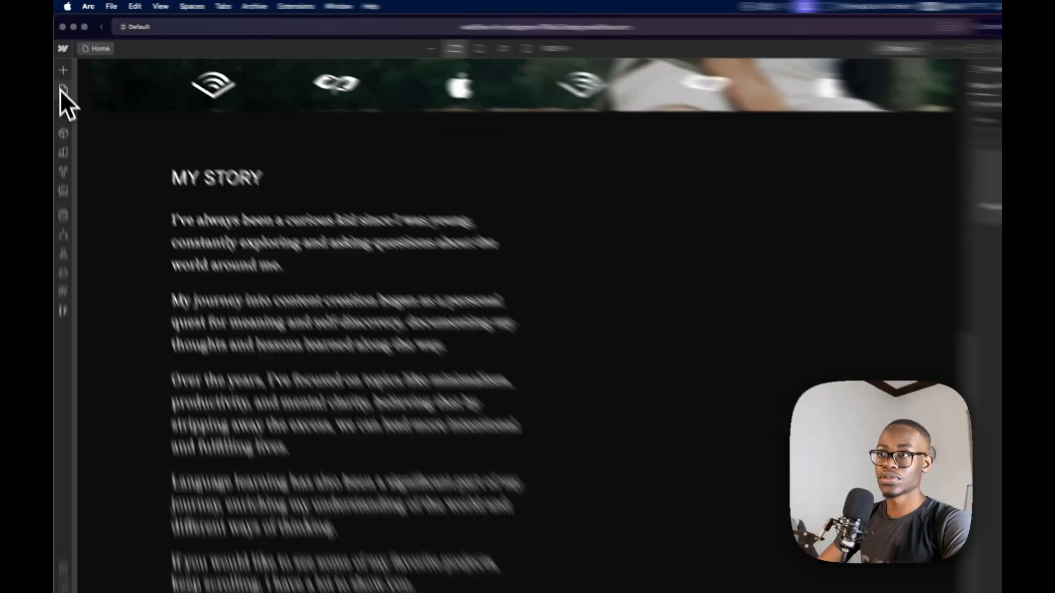
Return to the Webflow Home page and insert a Section element inside main-wrapper
left_click(62, 82)
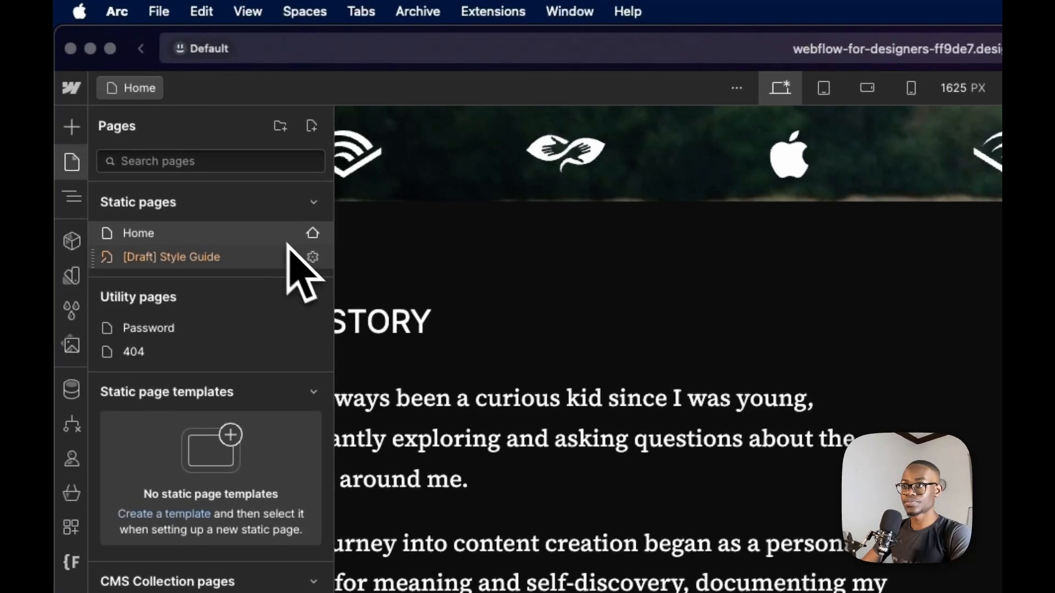
mouse_move(297, 238)
left_click(77, 200)
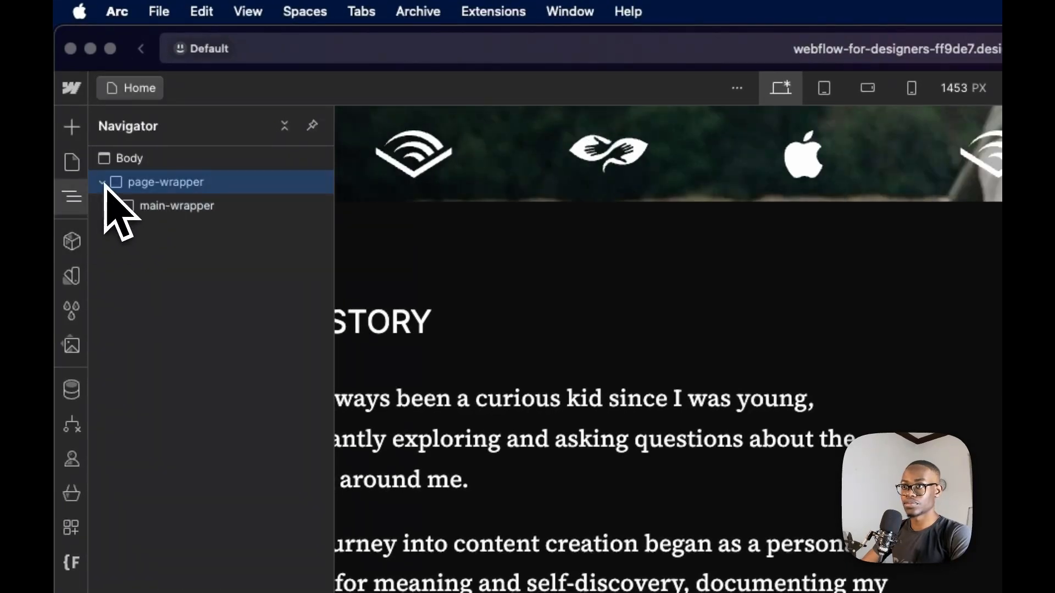
left_click(113, 207)
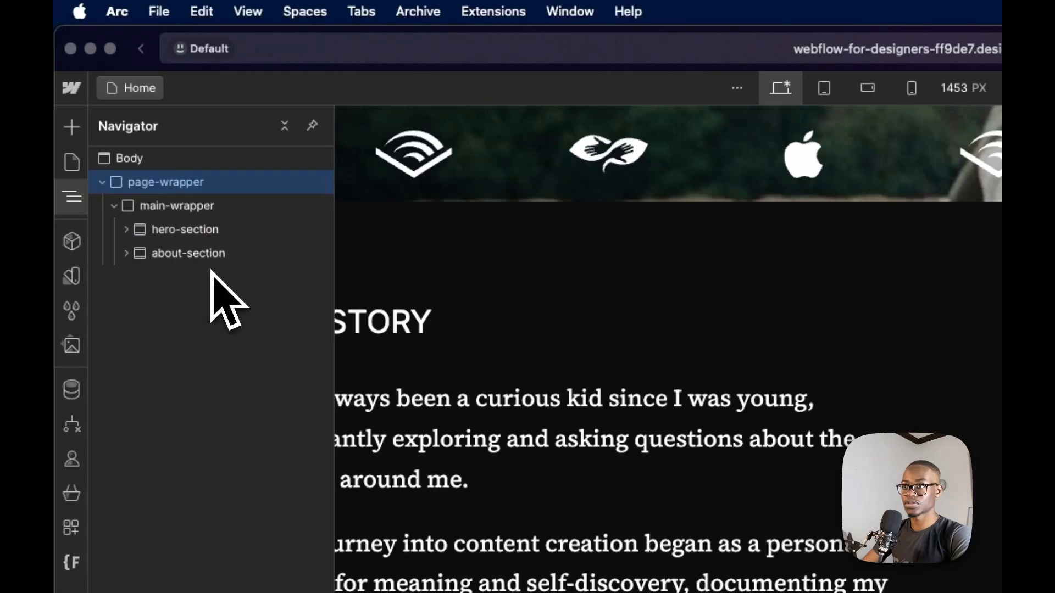
left_click(226, 215)
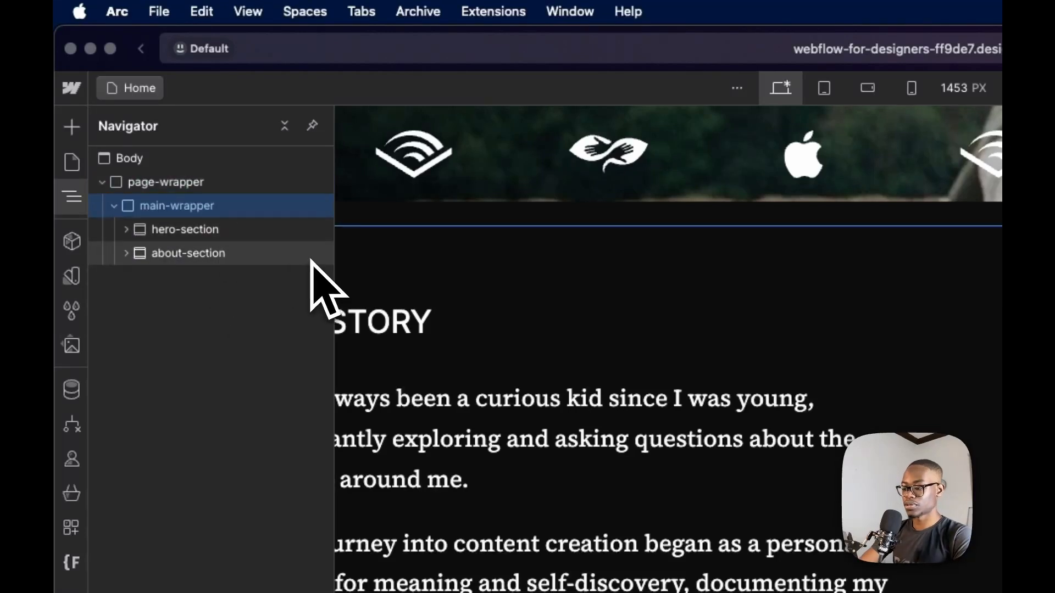
key("super+e")
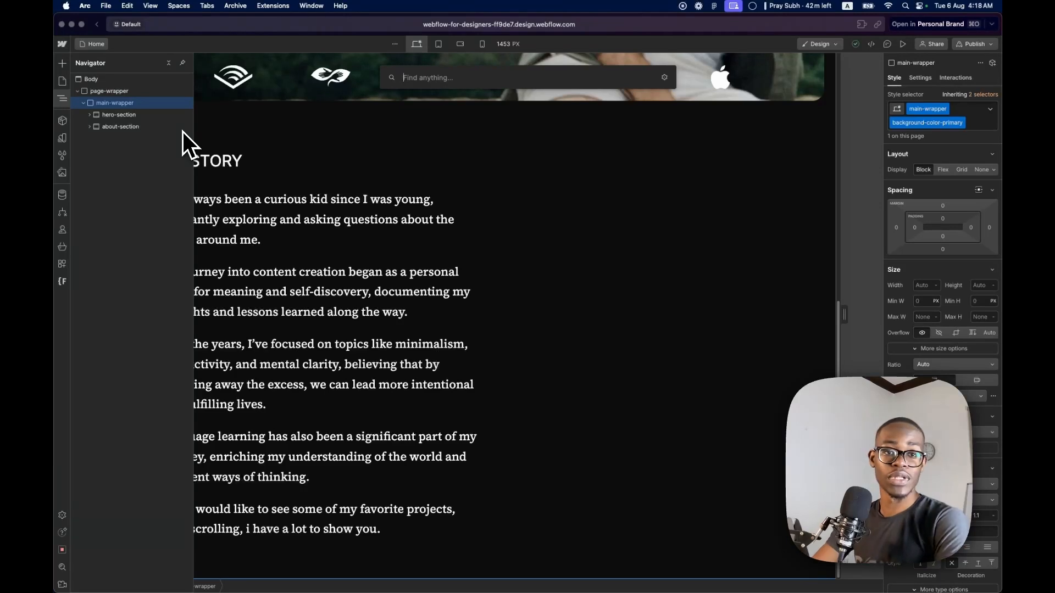
type("sc")
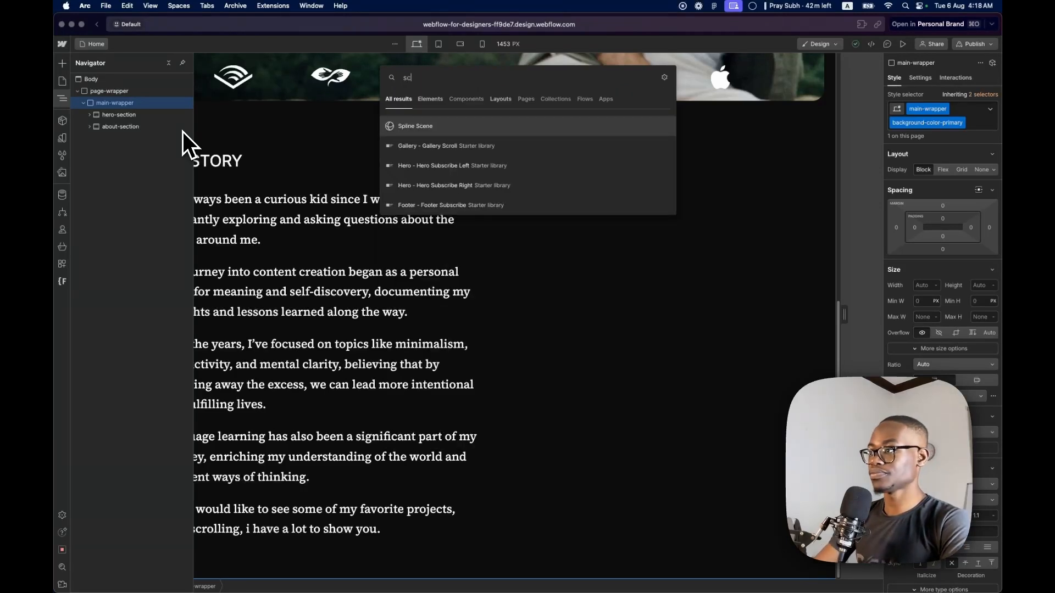
key("BackSpace")
type("e")
key("Return")
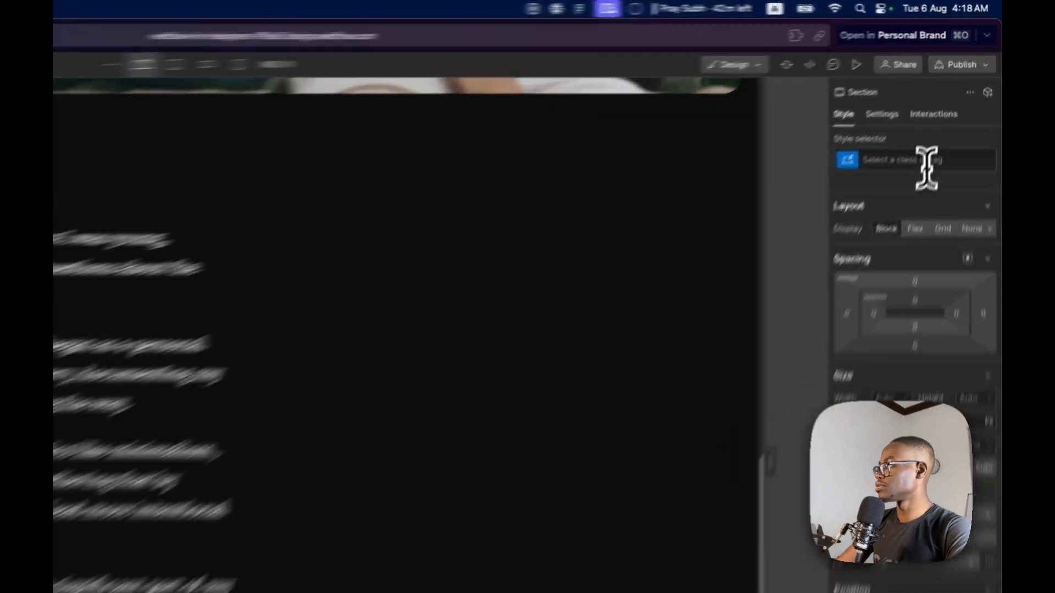
Give the new section the class project-section
left_click(951, 110)
type("proje")
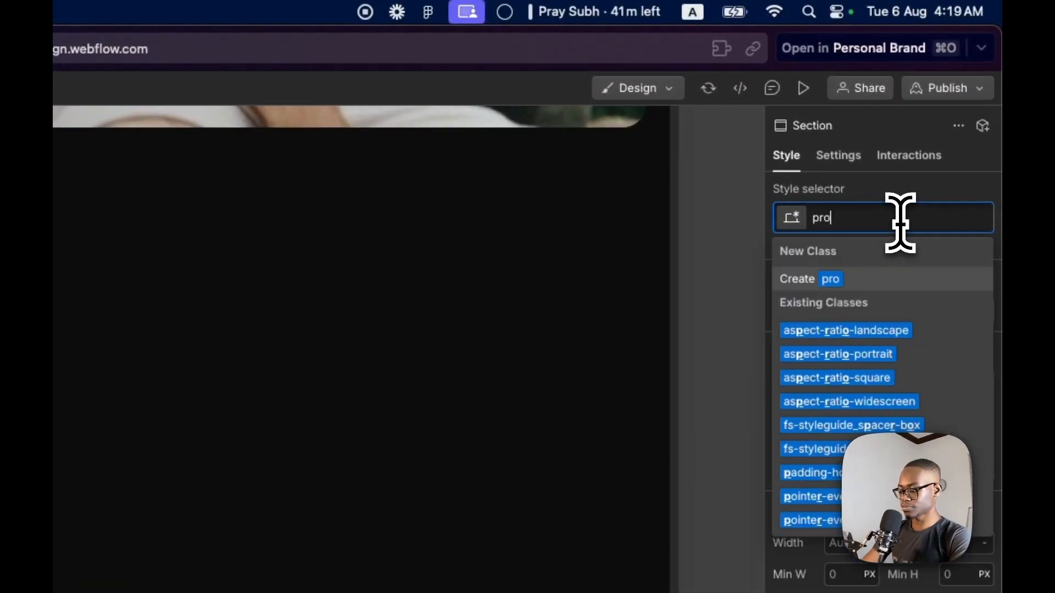
type("ct-section")
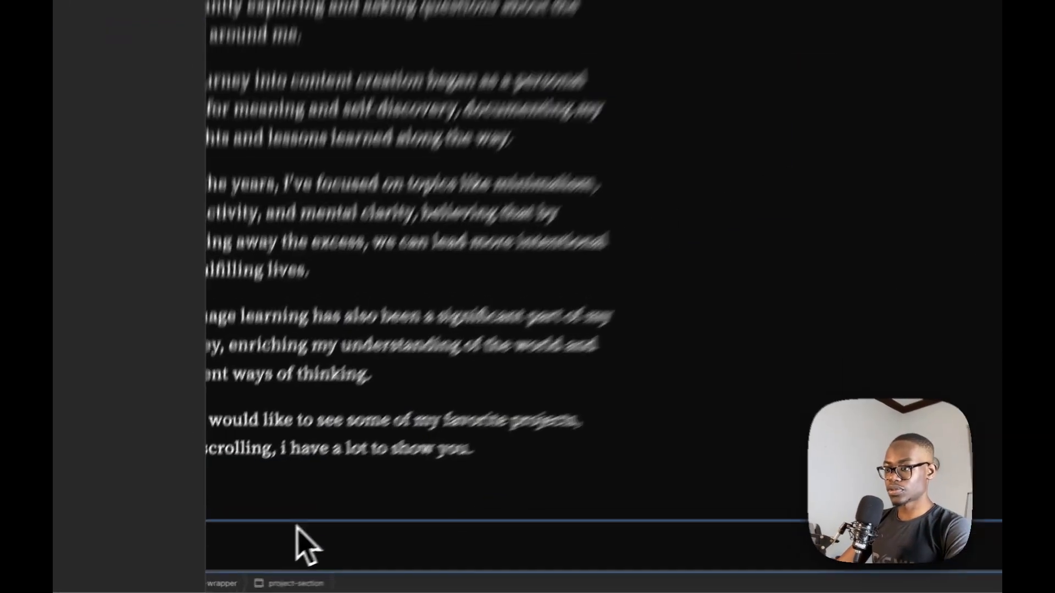
Switch to the Figma design and examine the Featured Projects heading, project list and project images
left_click(251, 555)
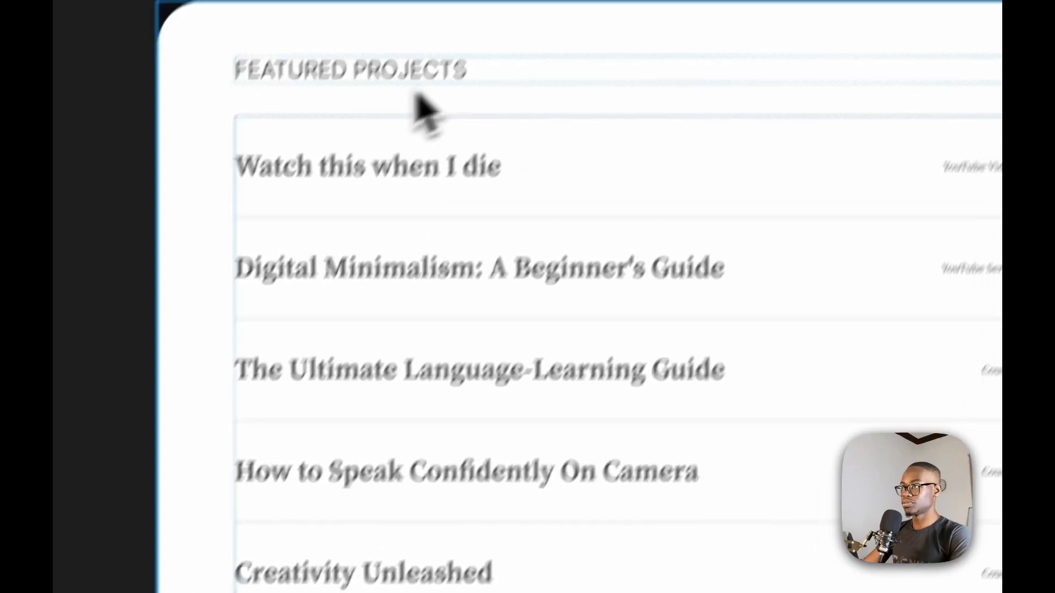
left_click(305, 149)
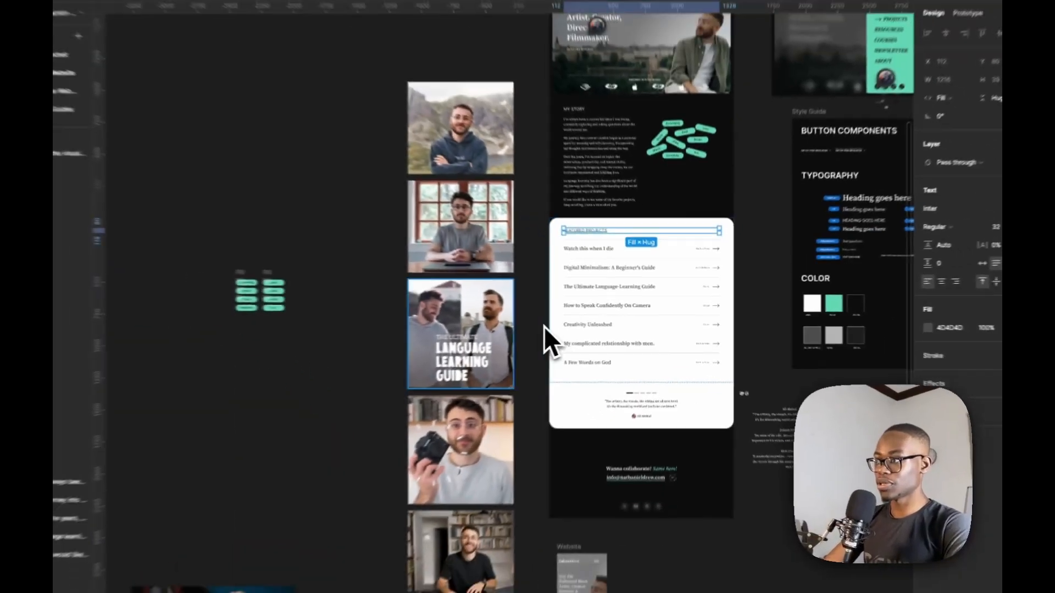
scroll(691, 309, "up", 5)
scroll(543, 307, "down", 4)
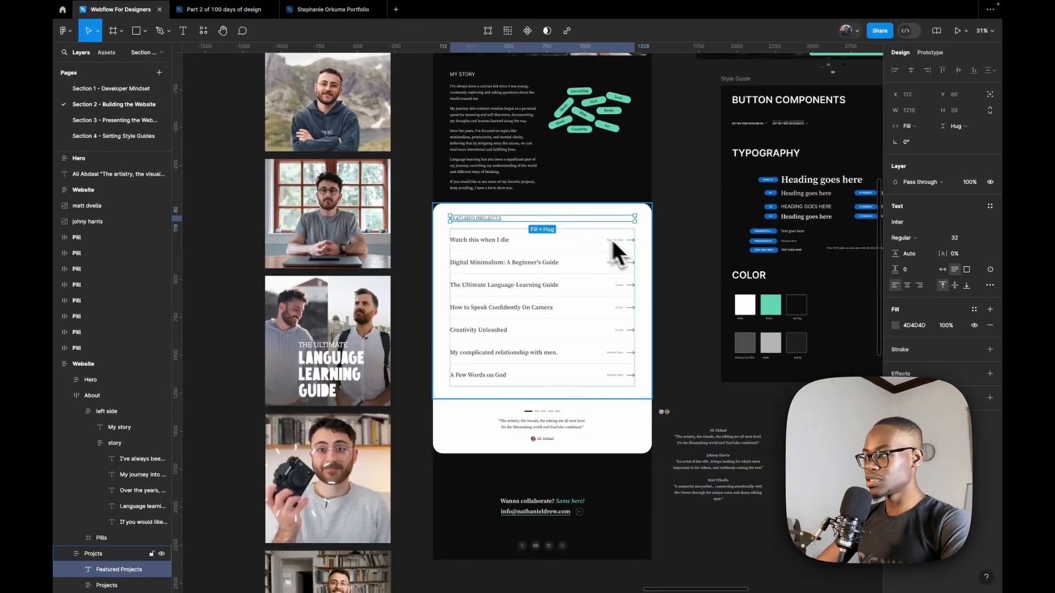
scroll(574, 231, "up", 2)
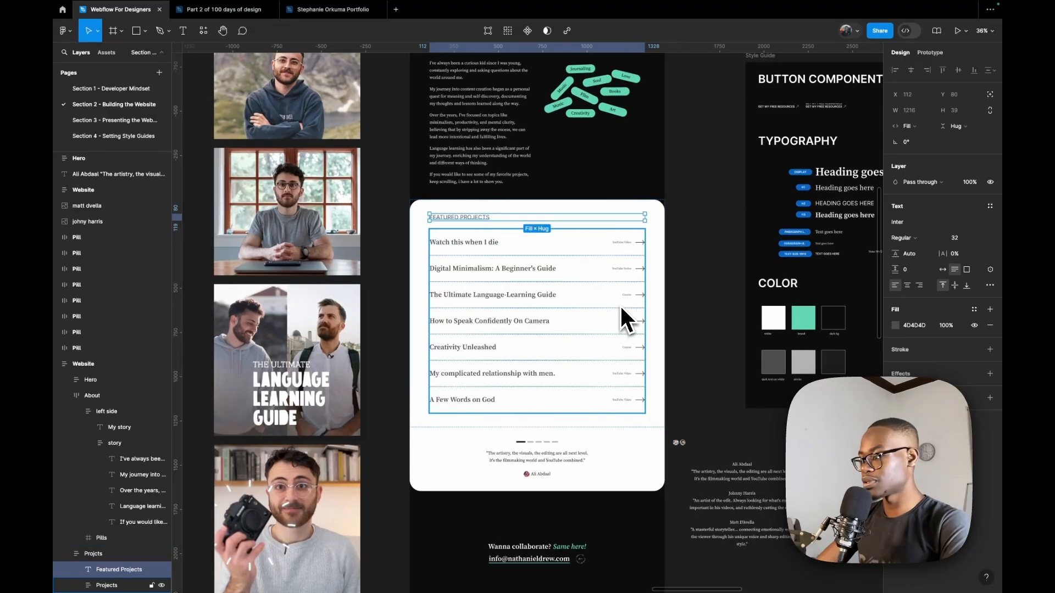
scroll(628, 299, "up", 3)
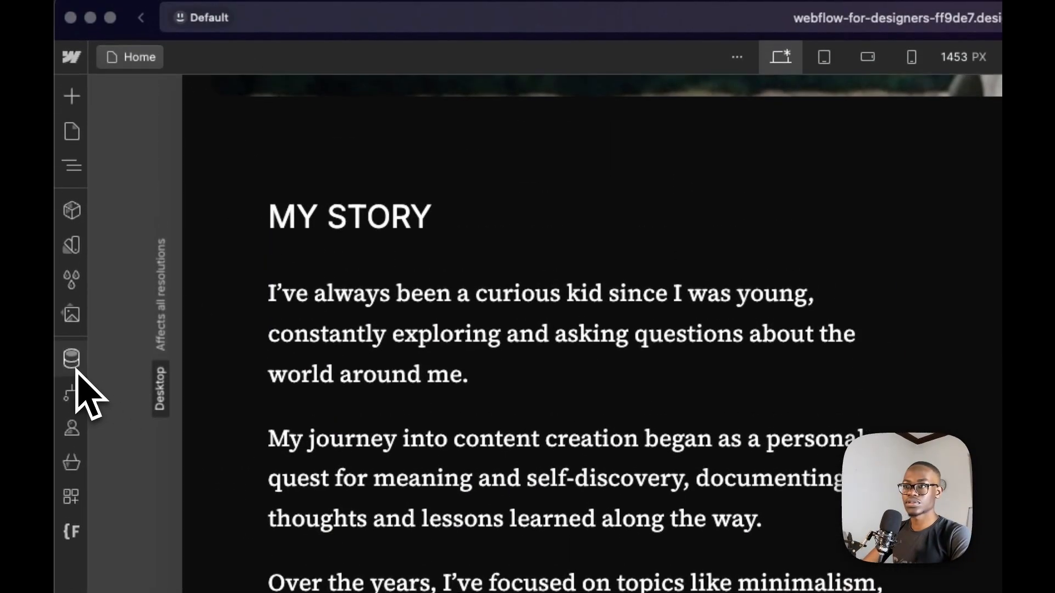
Start a new CMS collection in Webflow and name it Projects
left_click(72, 30)
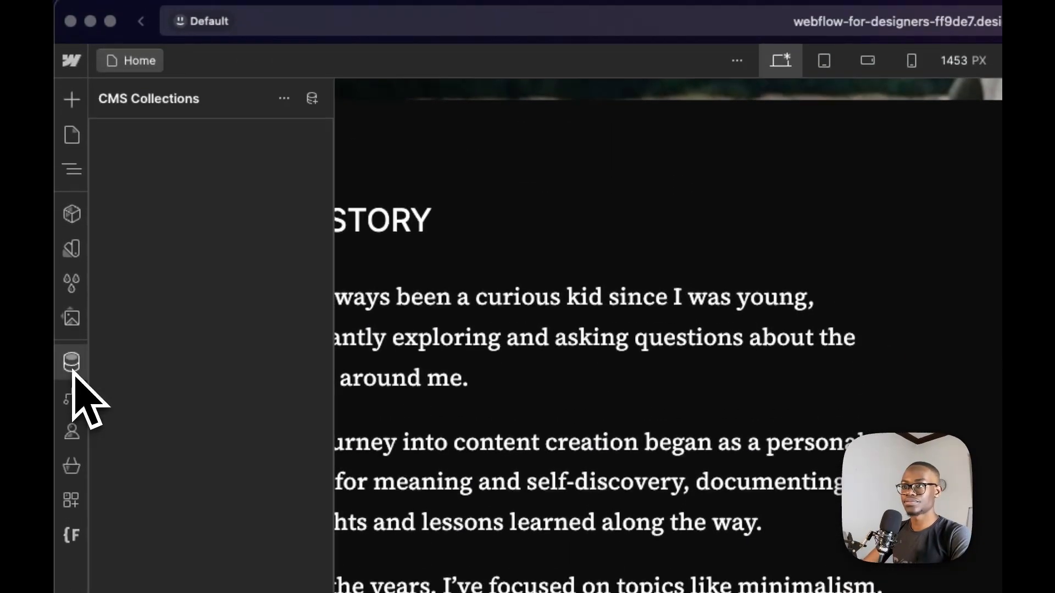
left_click(312, 99)
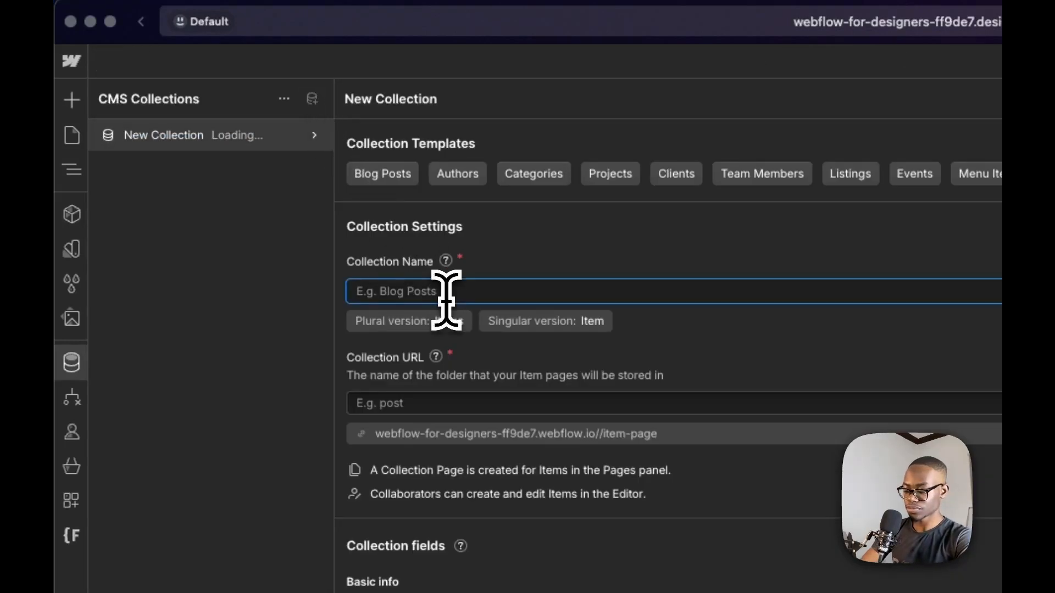
type("Projectts")
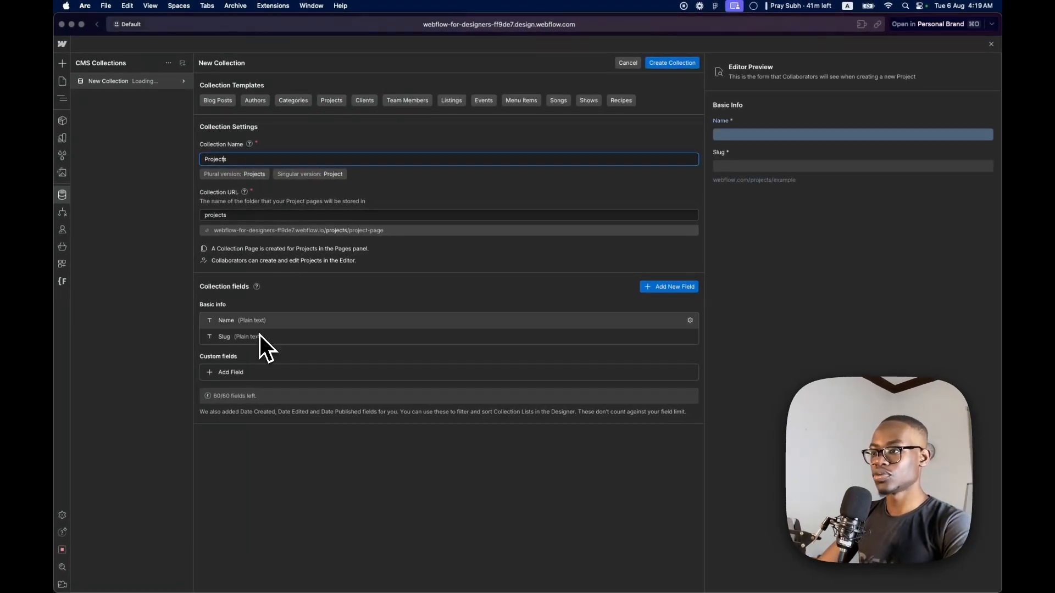
Relabel the collection's basic Name field as Project Name and save the field change
left_click(255, 321)
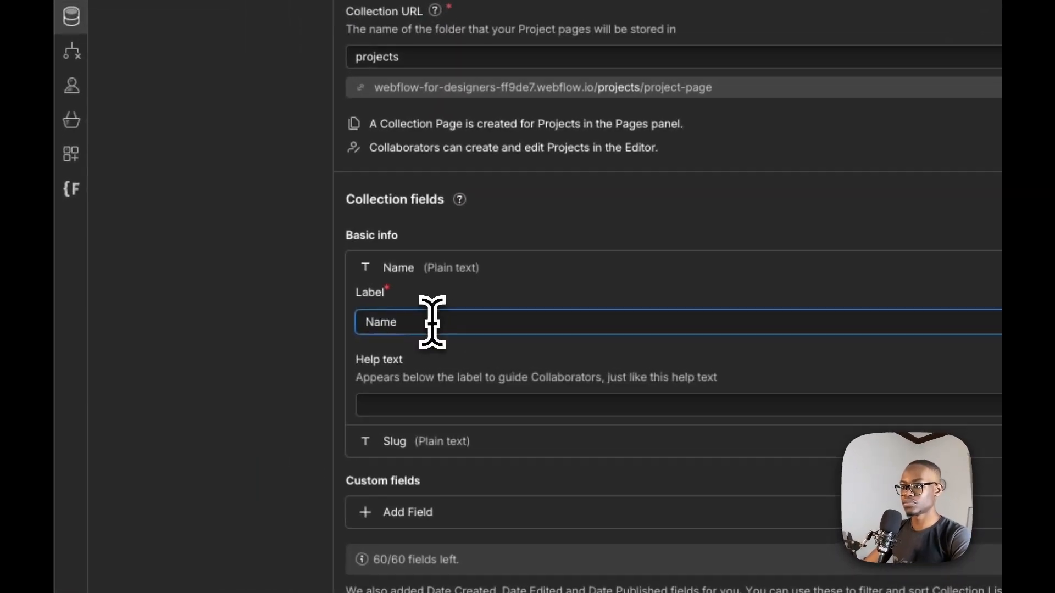
double_click(432, 322)
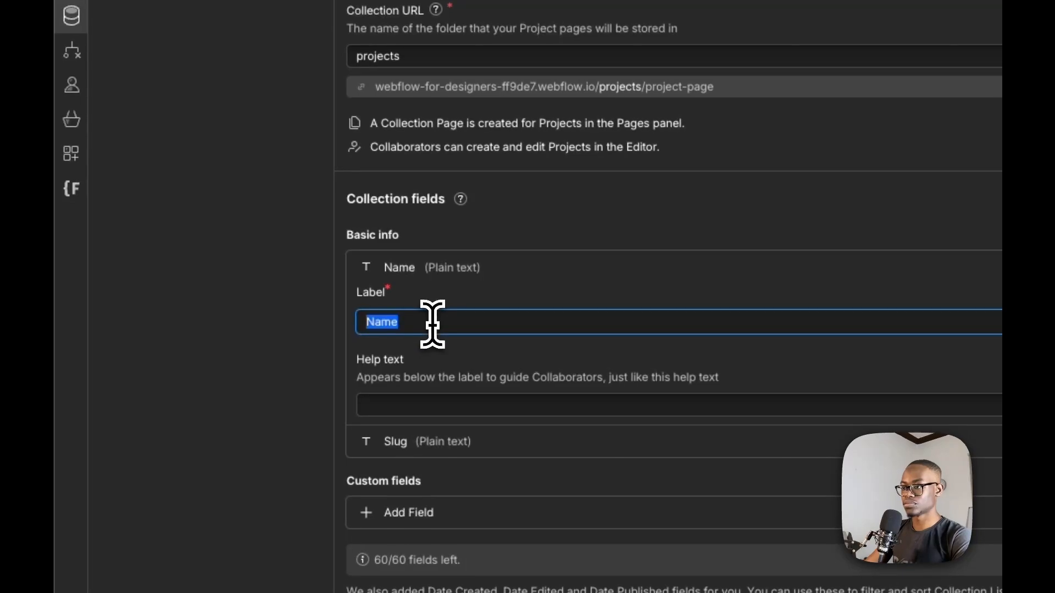
type("Proje")
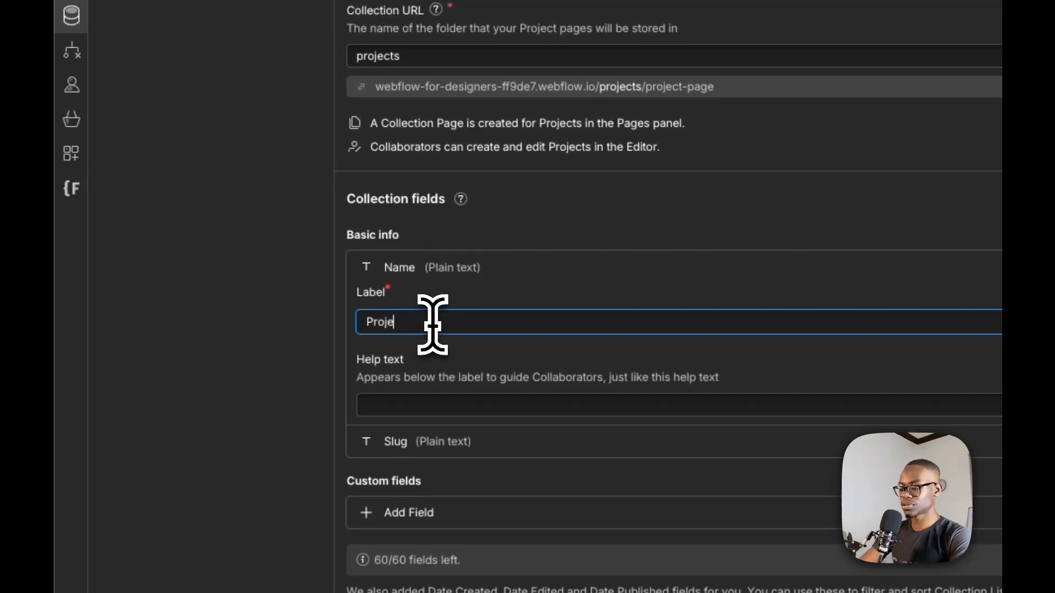
type("ct Name")
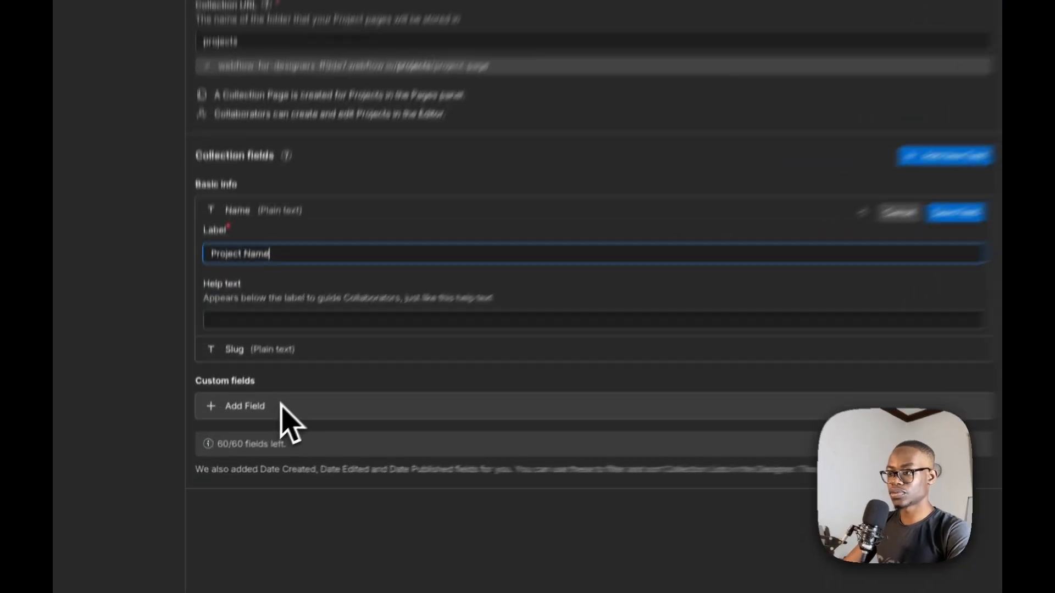
left_click(280, 405)
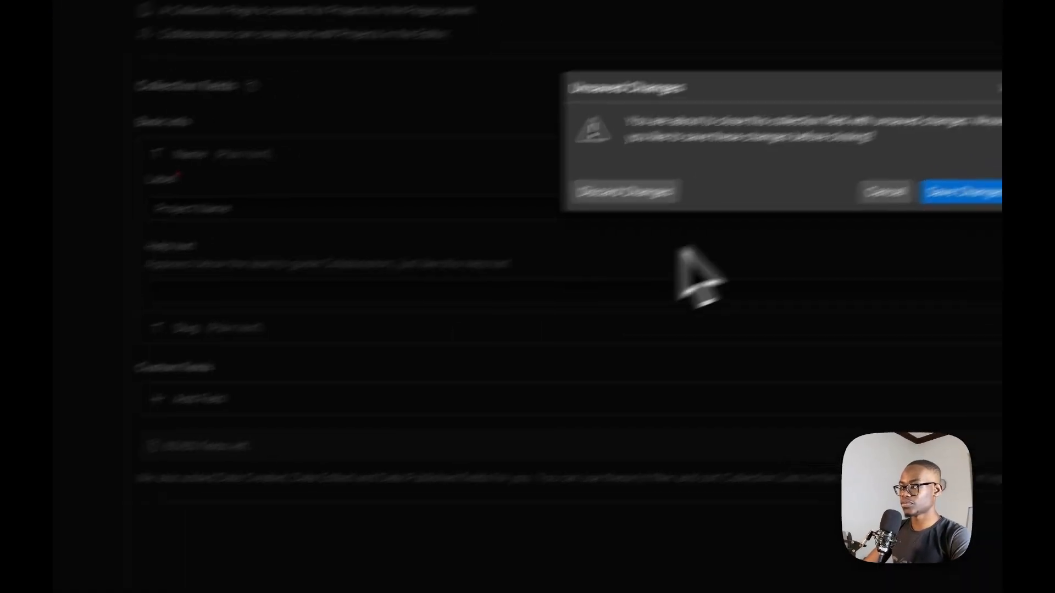
left_click(774, 260)
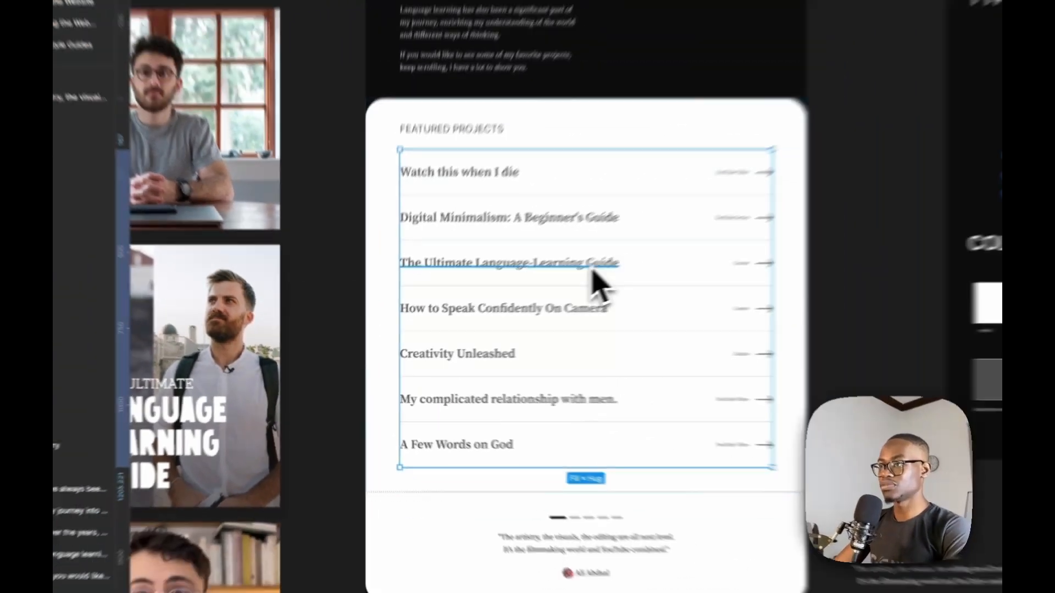
Check the project images in Figma, and add an Image custom field labelled Project Image to the Projects collection
scroll(714, 214, "down", 5)
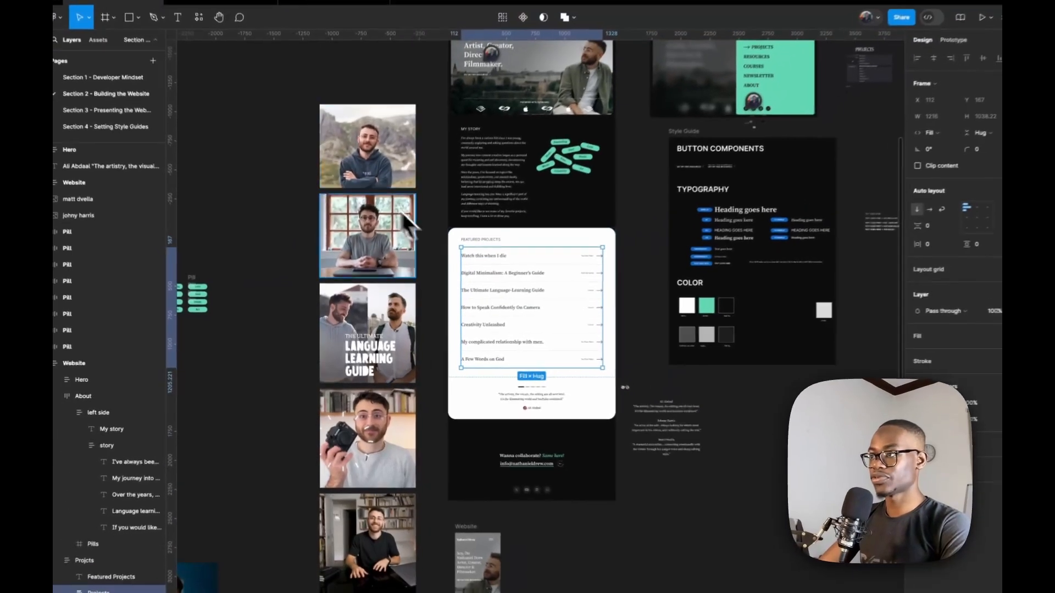
scroll(824, 143, "up", 5)
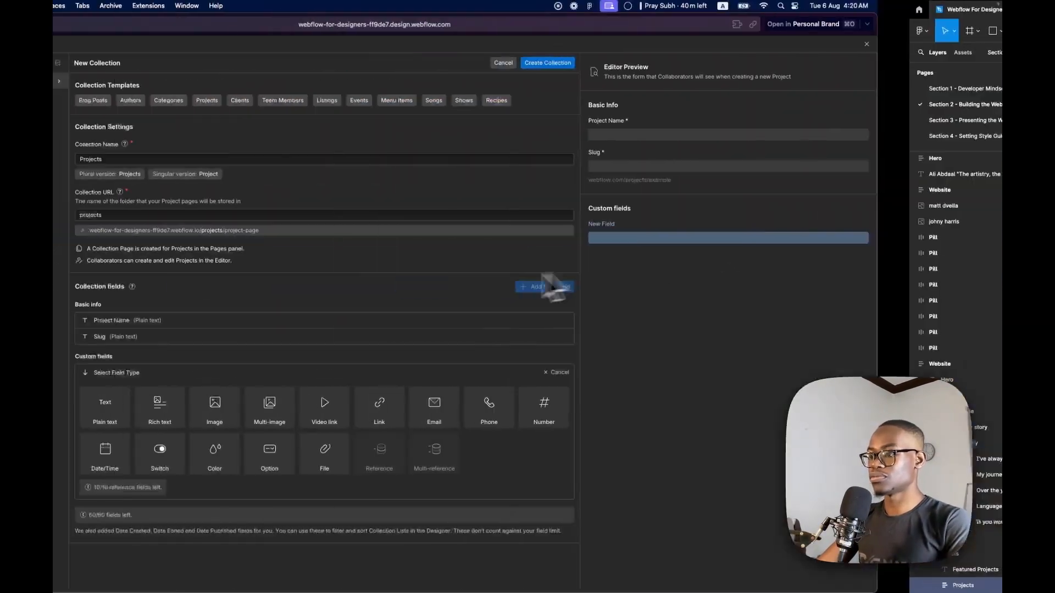
mouse_move(238, 412)
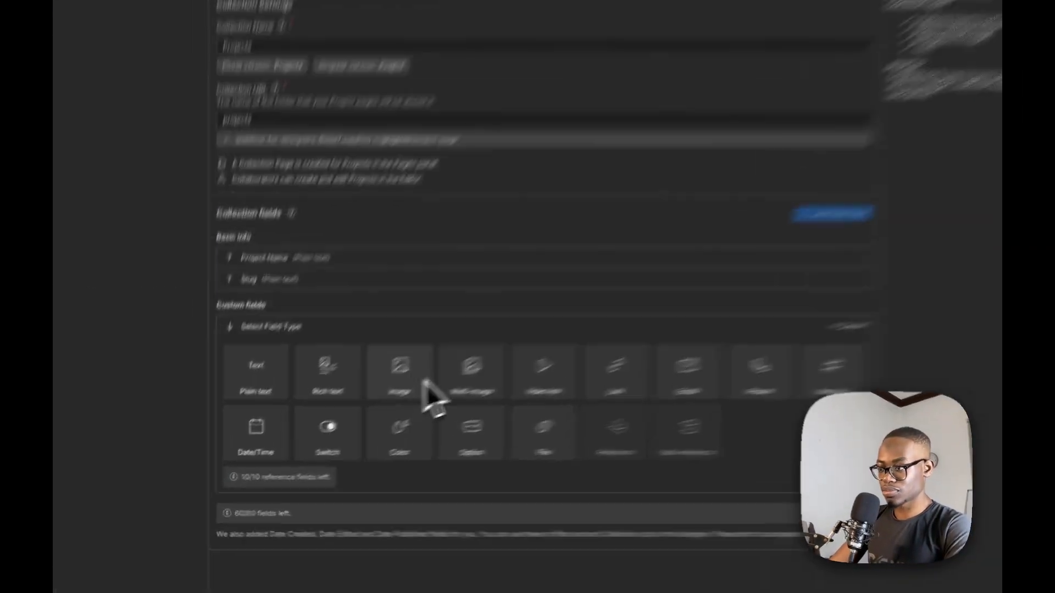
left_click(339, 407)
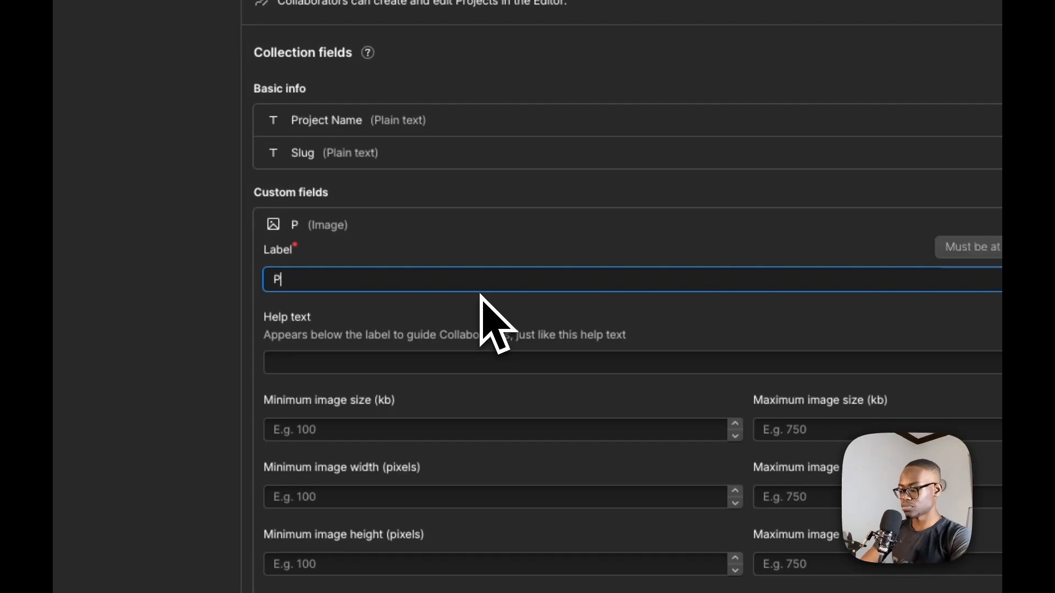
type("Project")
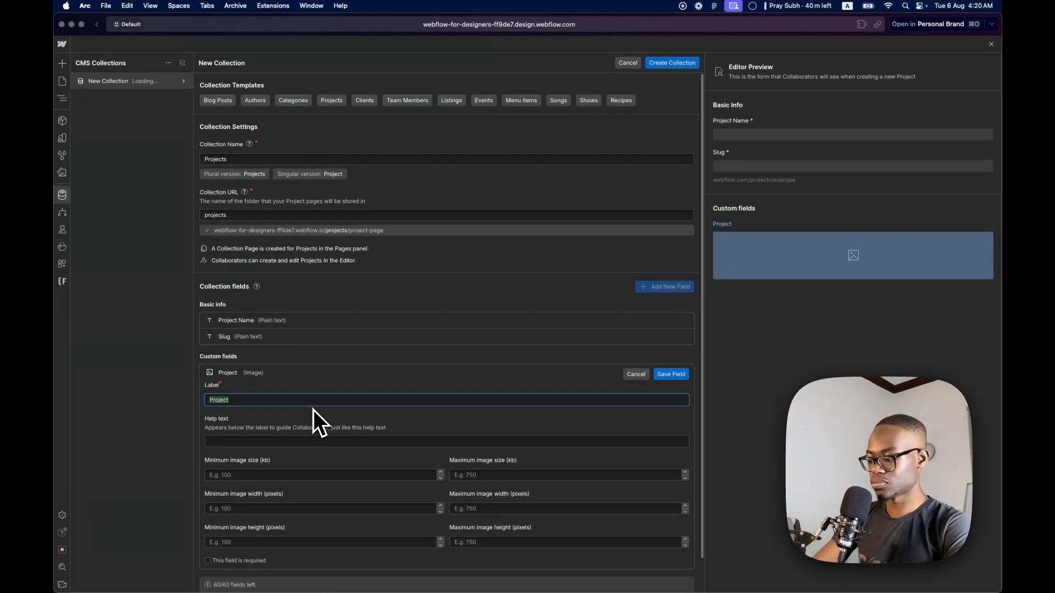
type(" Image")
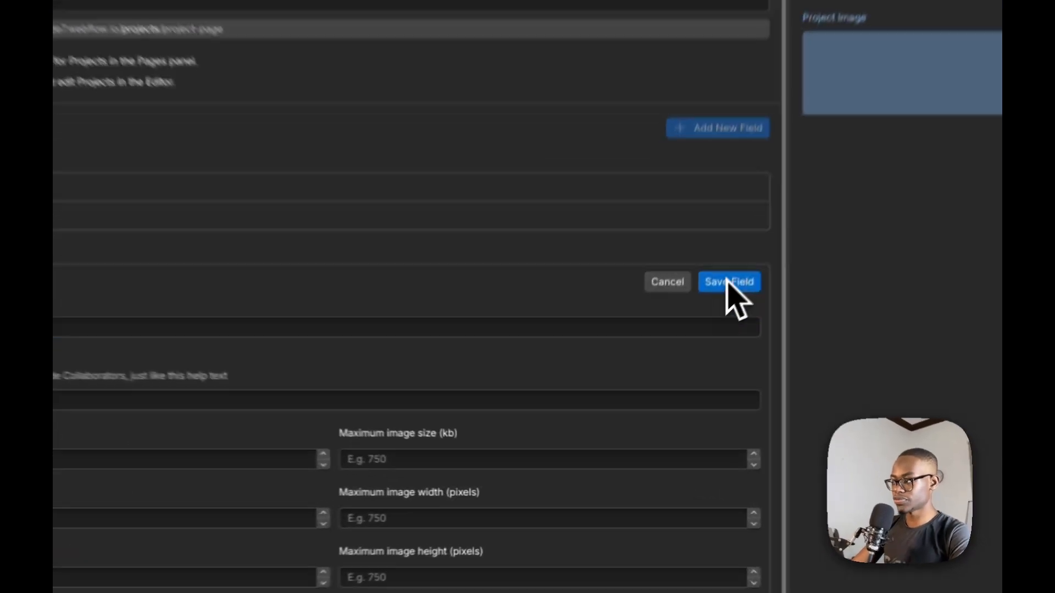
left_click(670, 374)
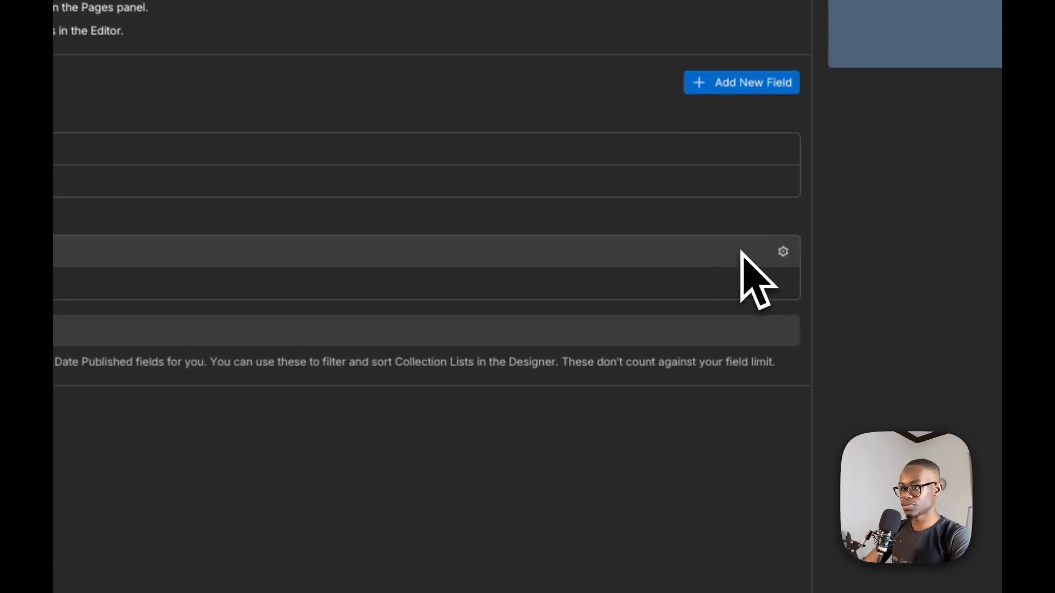
Add an Option custom field labelled Project Categories, checking the category names beside the projects in the Figma design
left_click(348, 324)
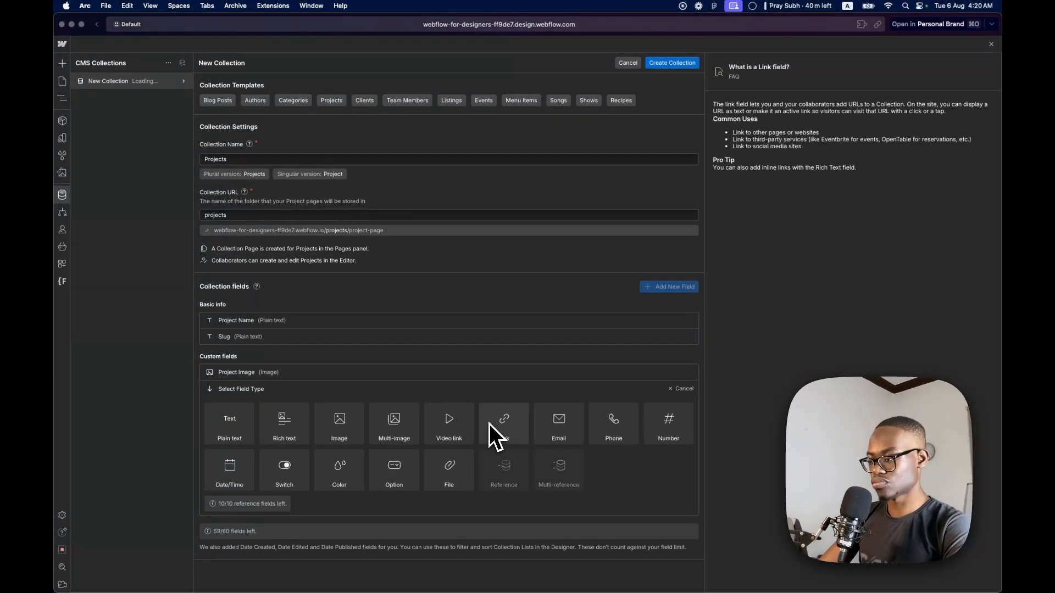
left_click(407, 472)
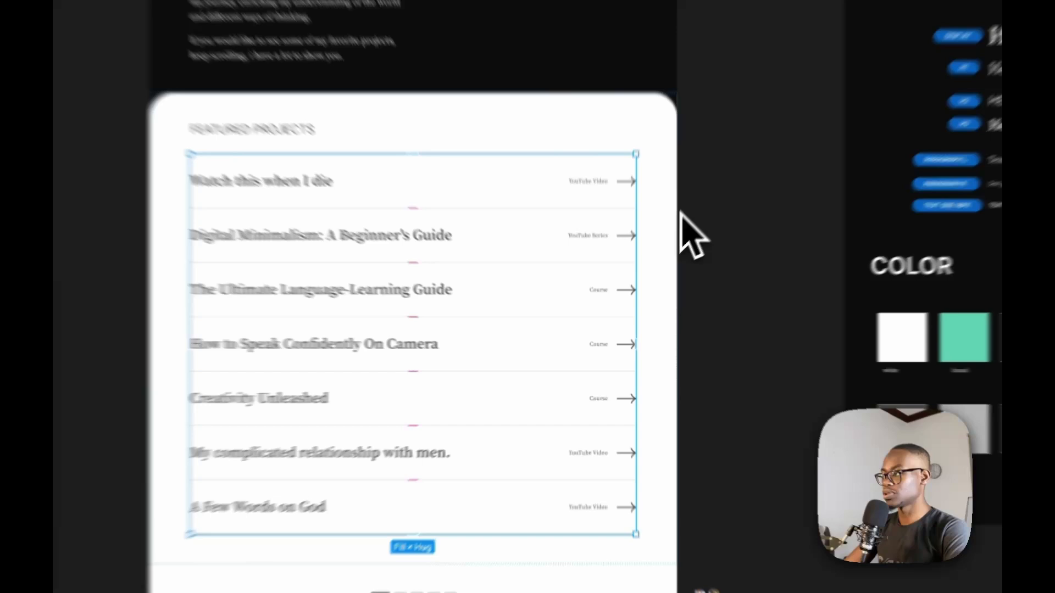
scroll(680, 212, "up", 5)
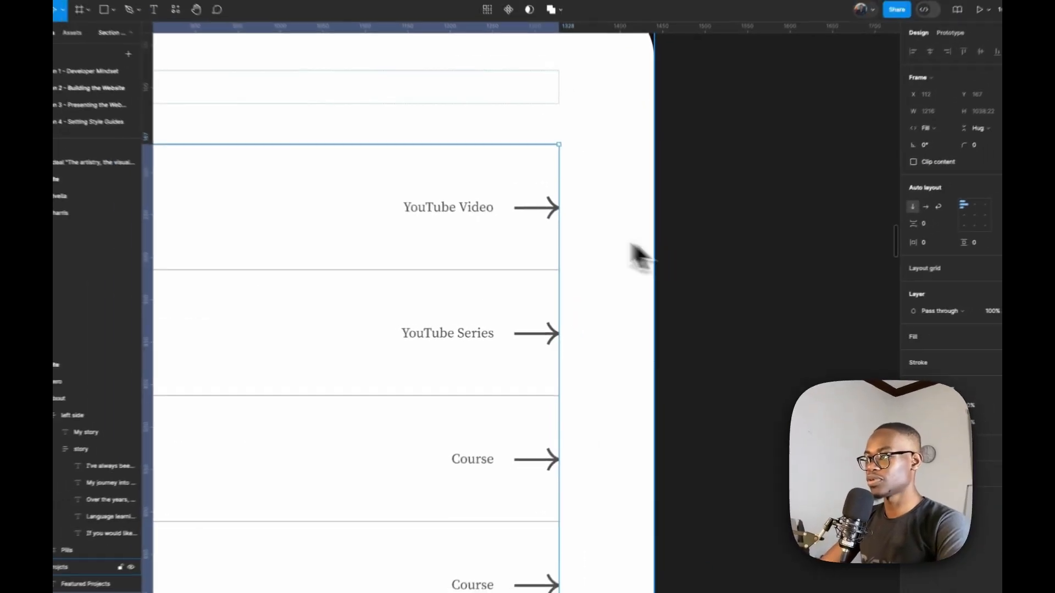
scroll(480, 219, "down", 2)
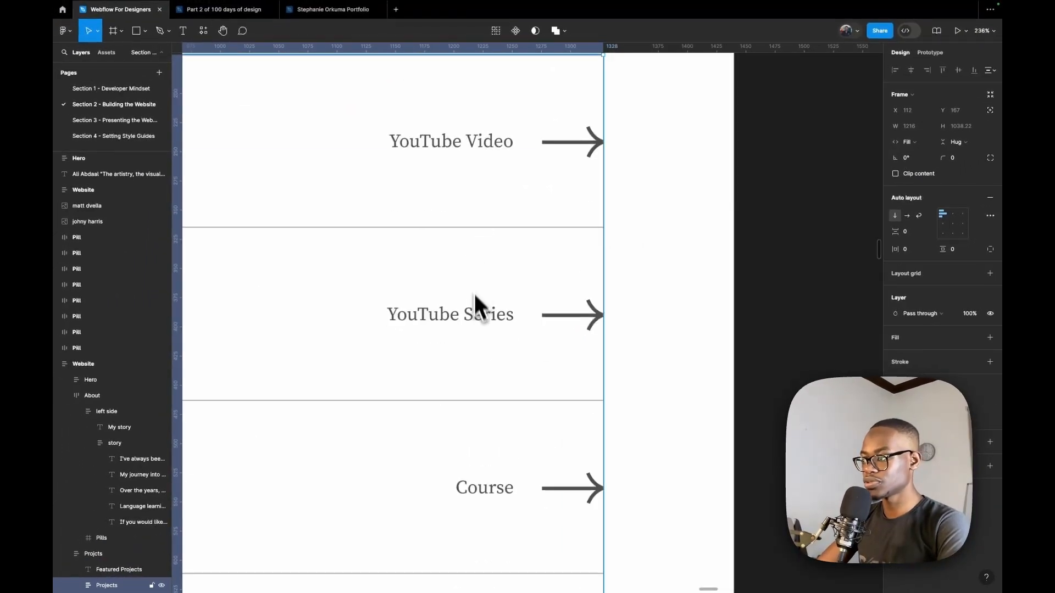
scroll(508, 409, "down", 10)
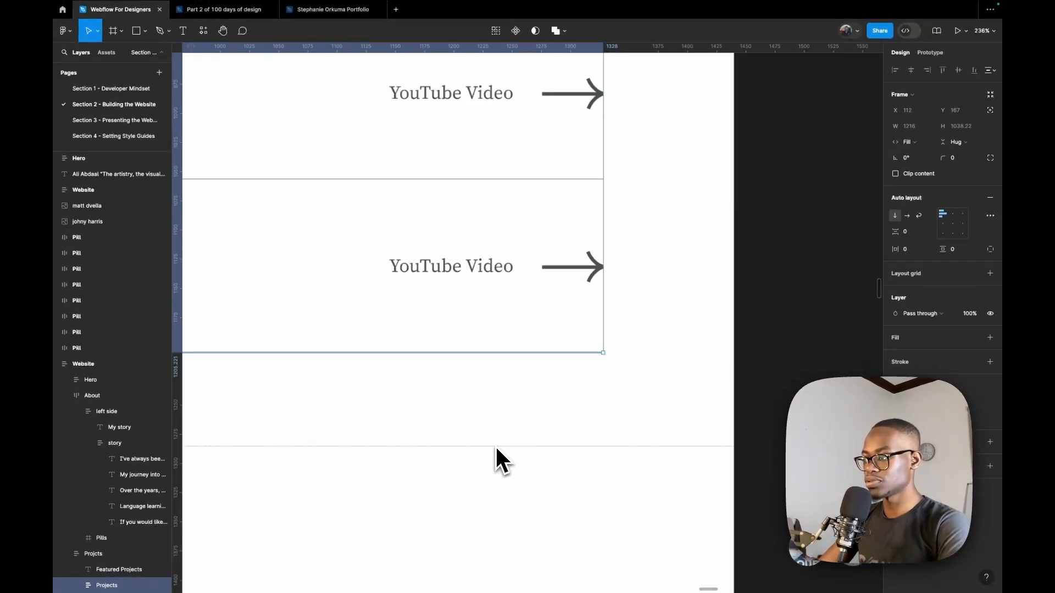
scroll(494, 451, "down", 6)
scroll(485, 179, "up", 5)
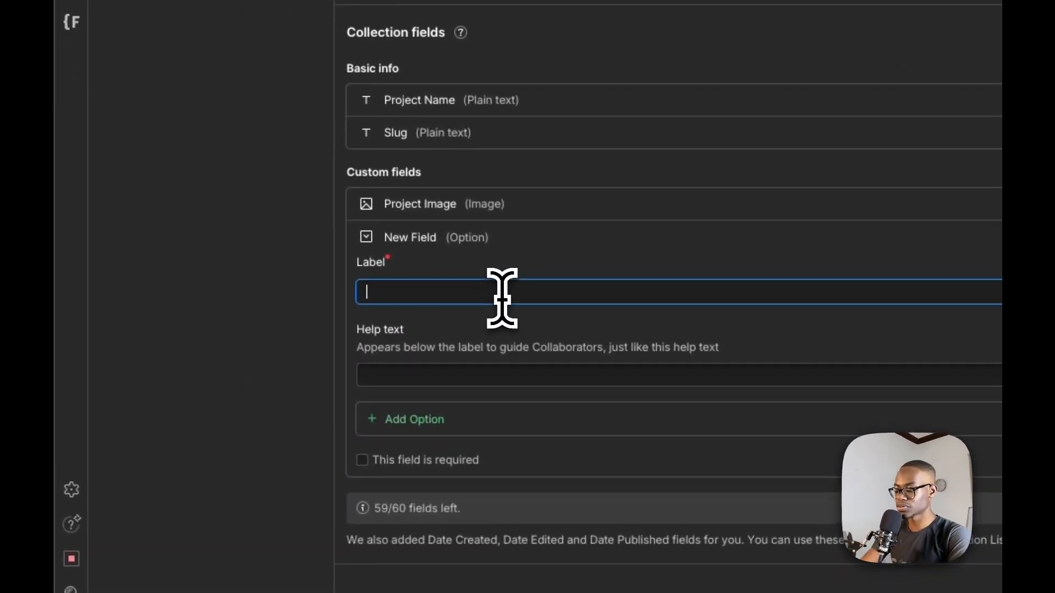
type("Pr")
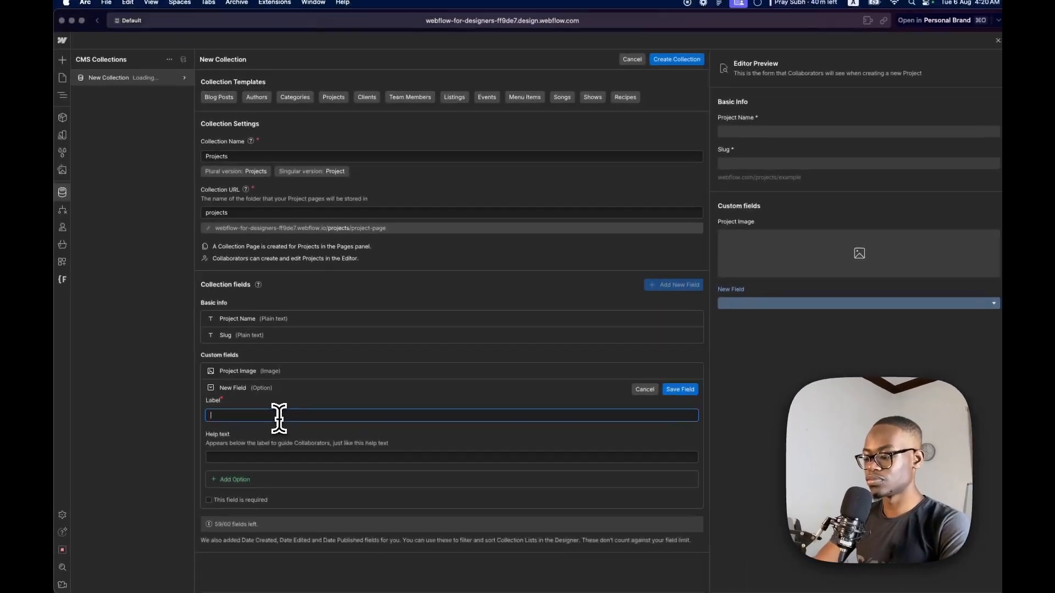
type("oject Categories")
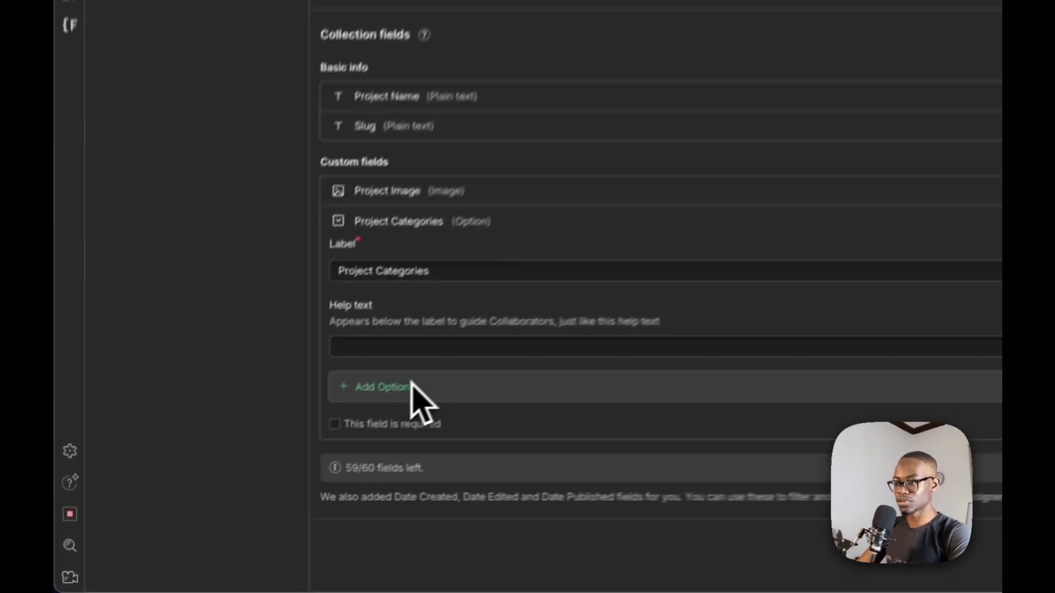
Add the options YouTube Video, YouTube Series and Course to the Project Categories field and save the field
left_click(249, 474)
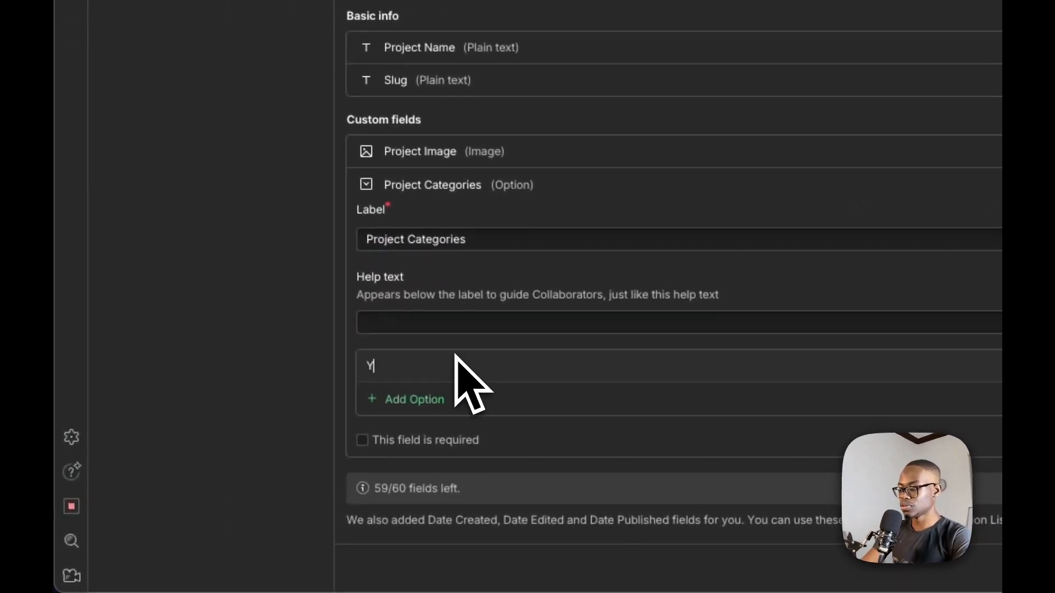
type("YouTube Video")
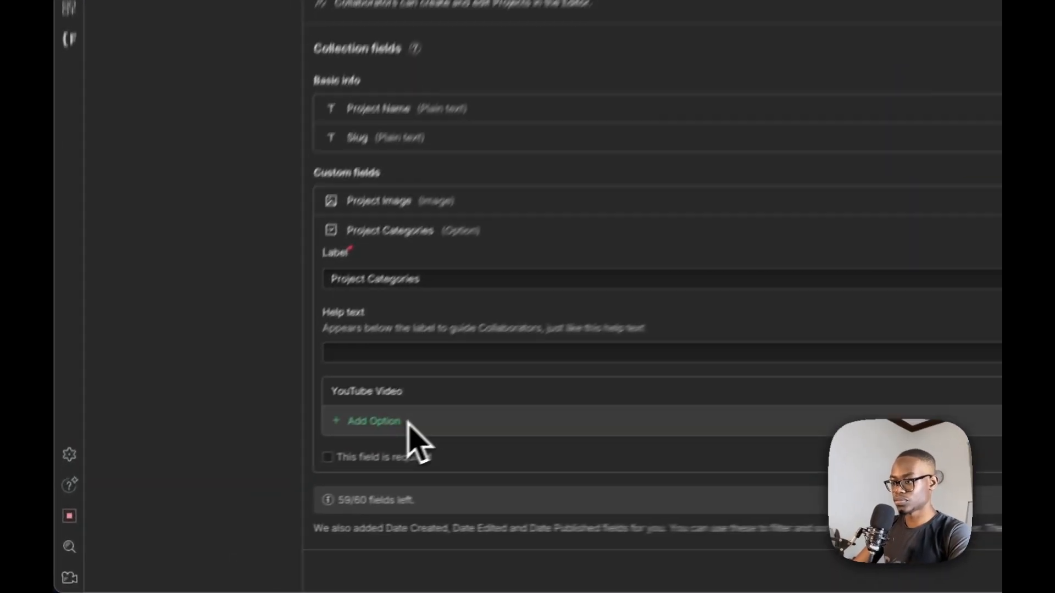
left_click(251, 498)
type("You")
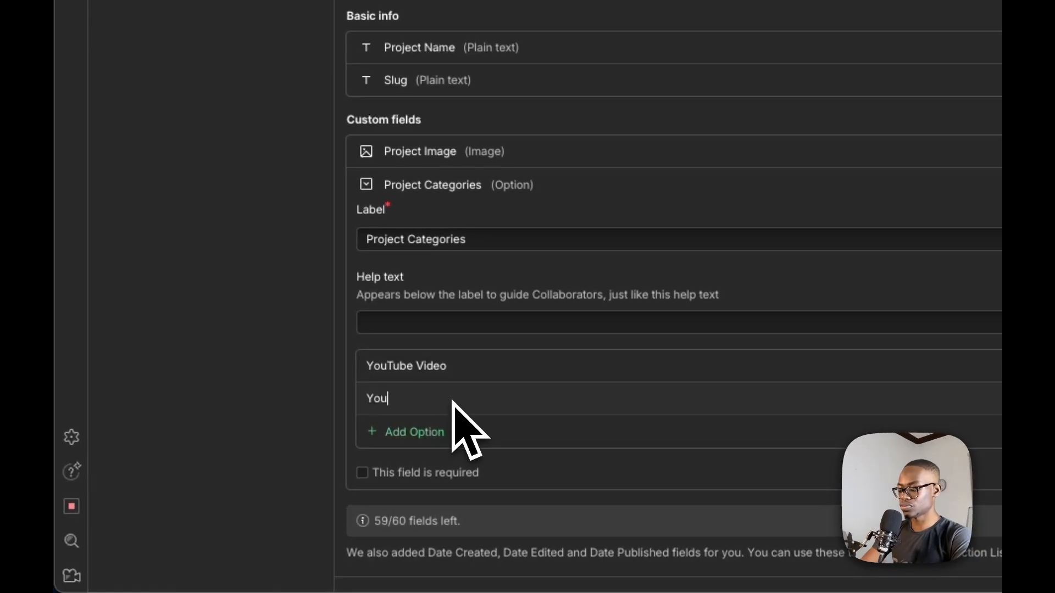
type("Tube S")
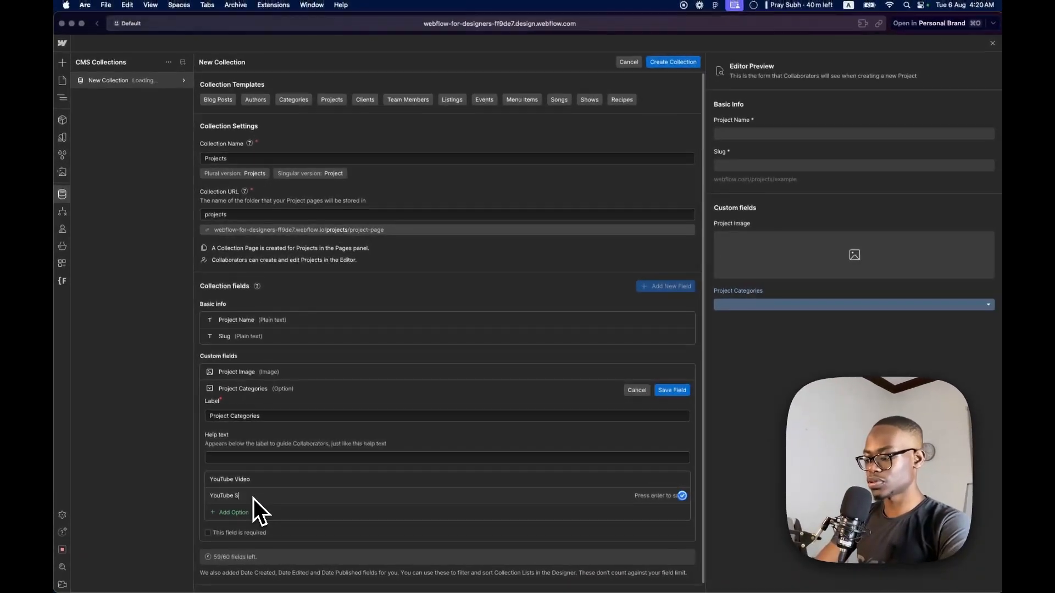
type("eries")
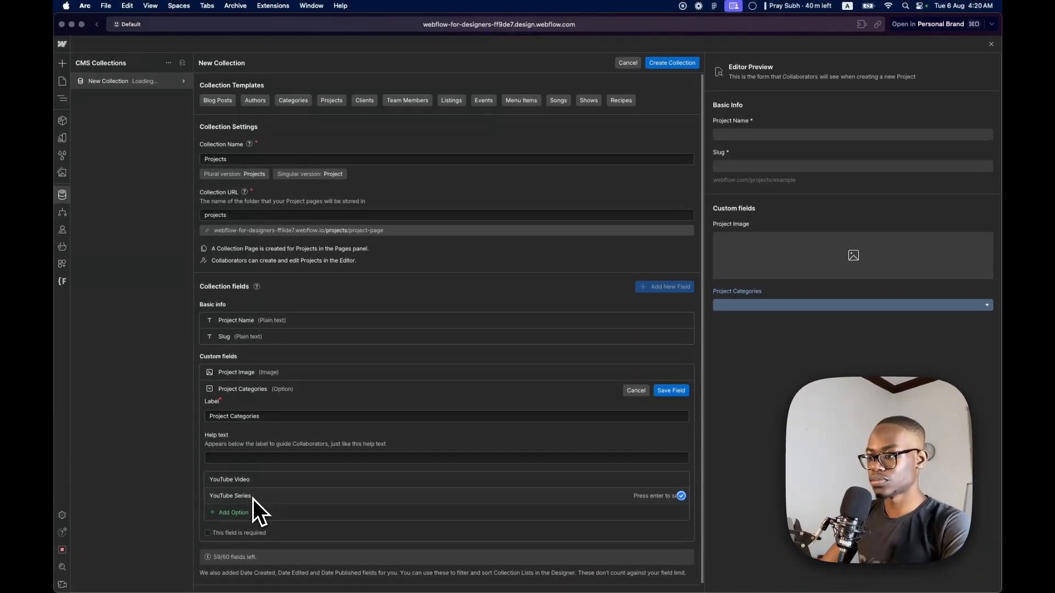
key("Return")
left_click(256, 513)
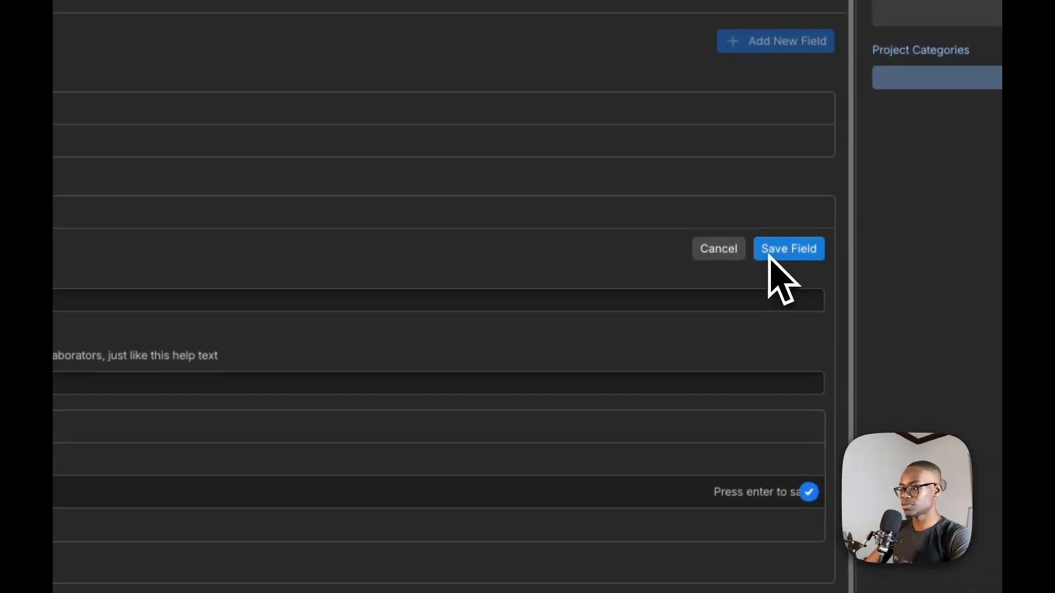
left_click(772, 248)
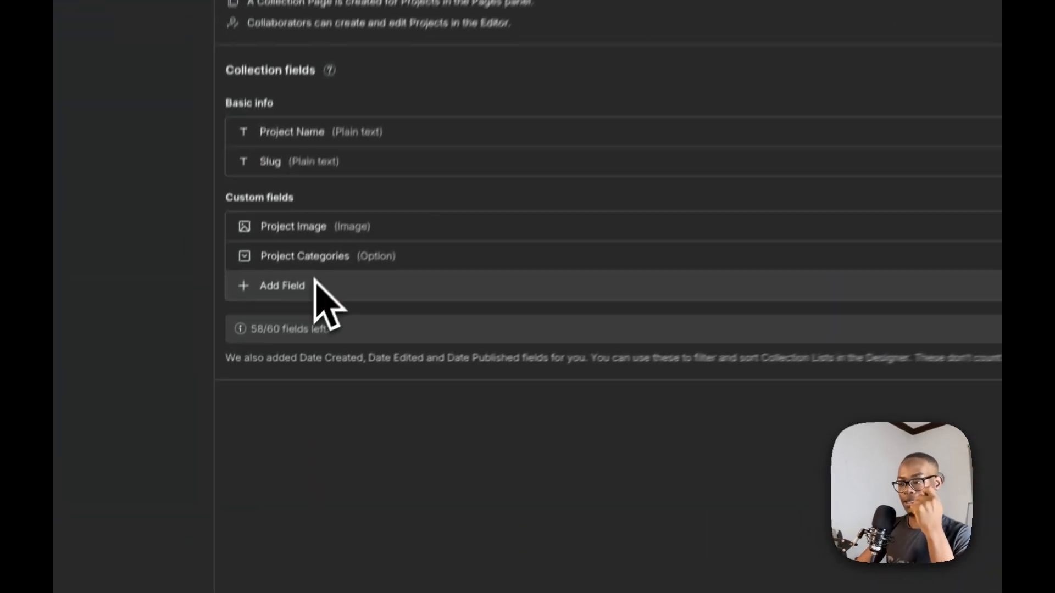
Add a Link custom field labelled Project Link, and create the Projects collection with all its changes saved
left_click(244, 405)
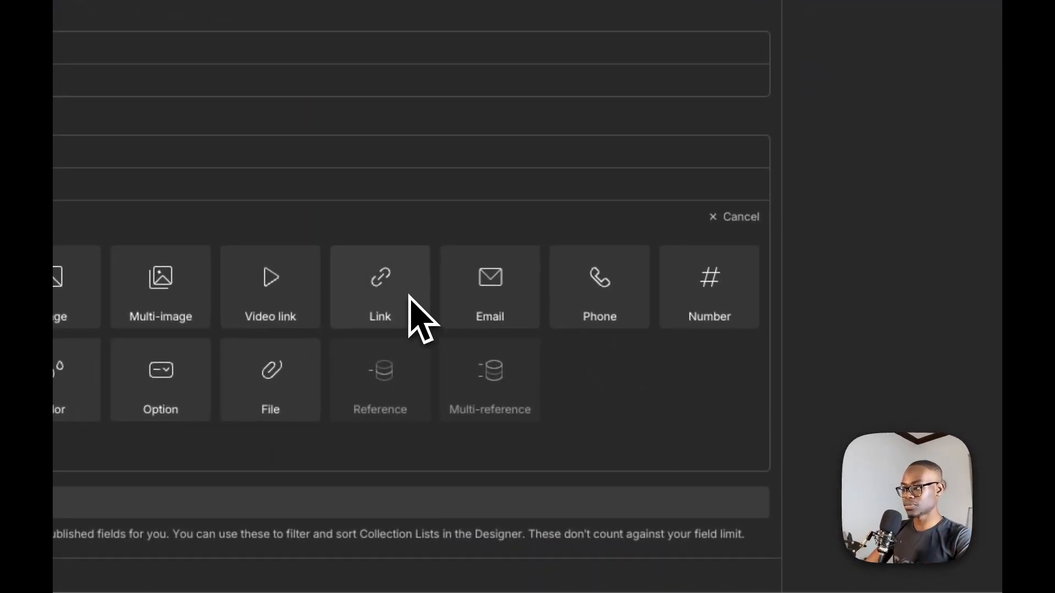
left_click(426, 298)
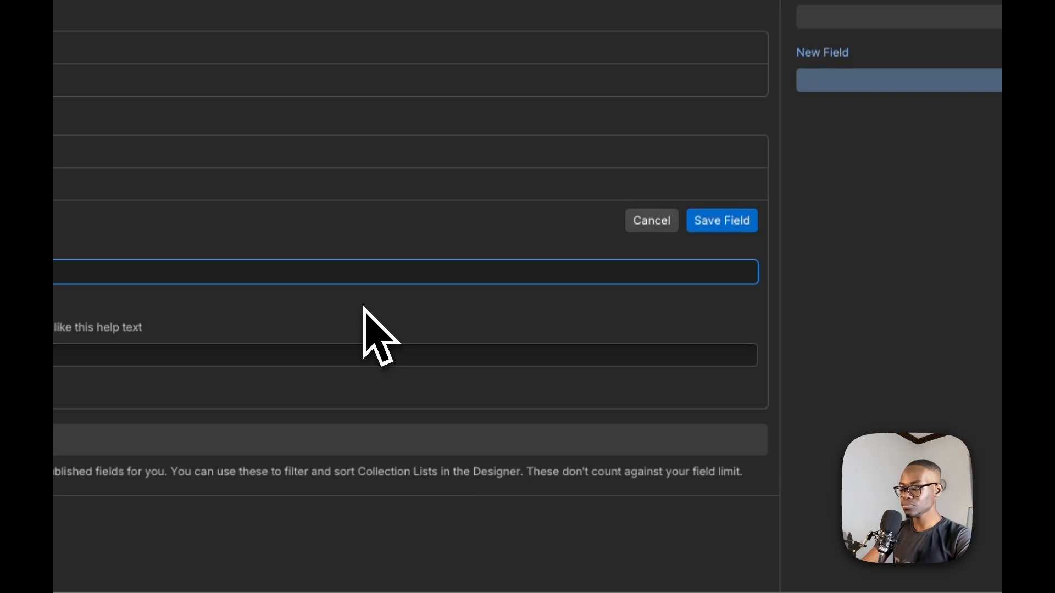
type("Project Link")
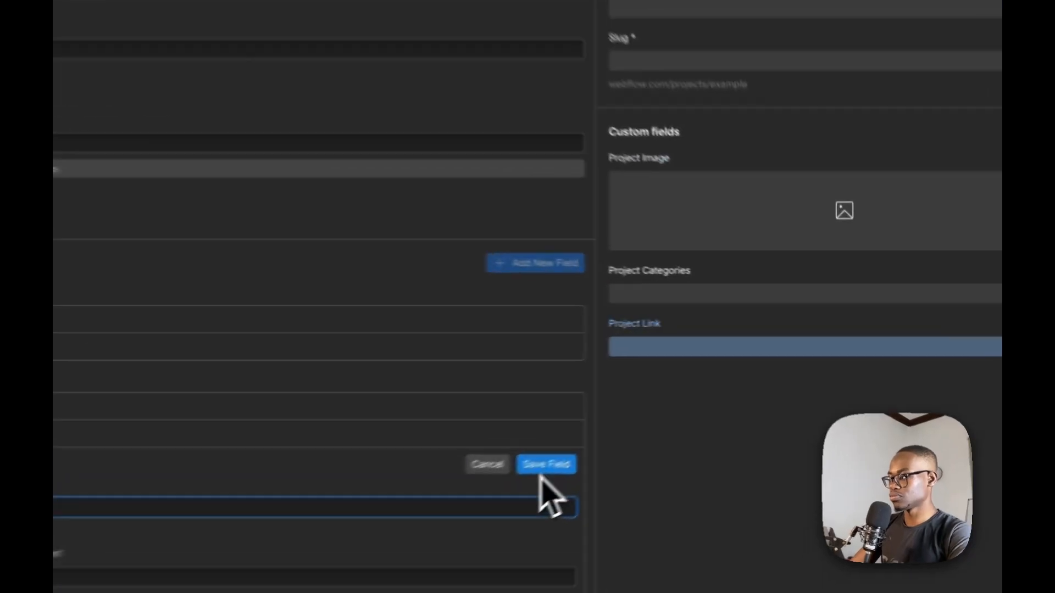
left_click(675, 409)
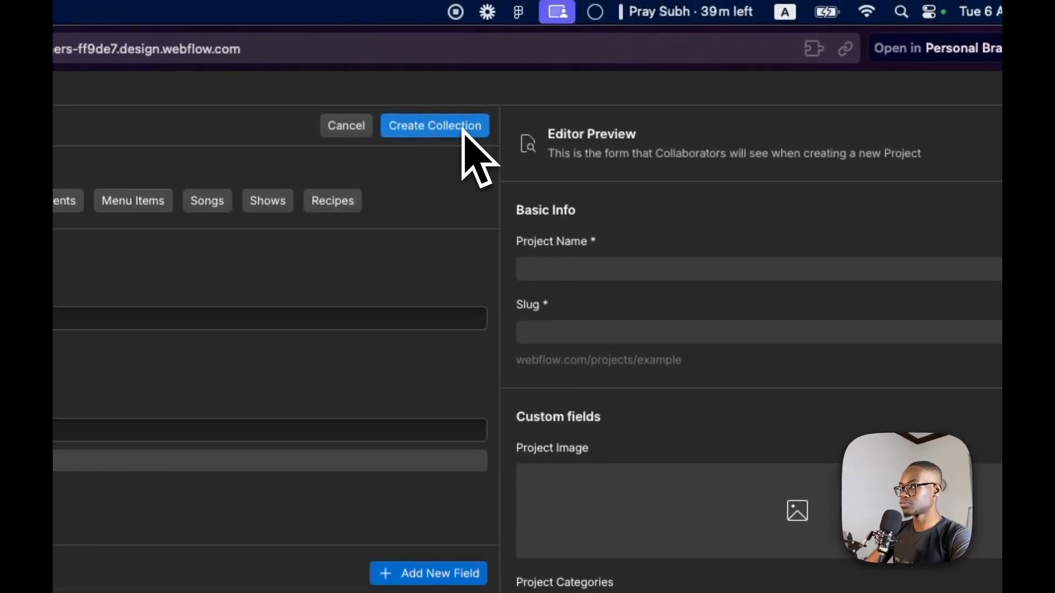
left_click(461, 130)
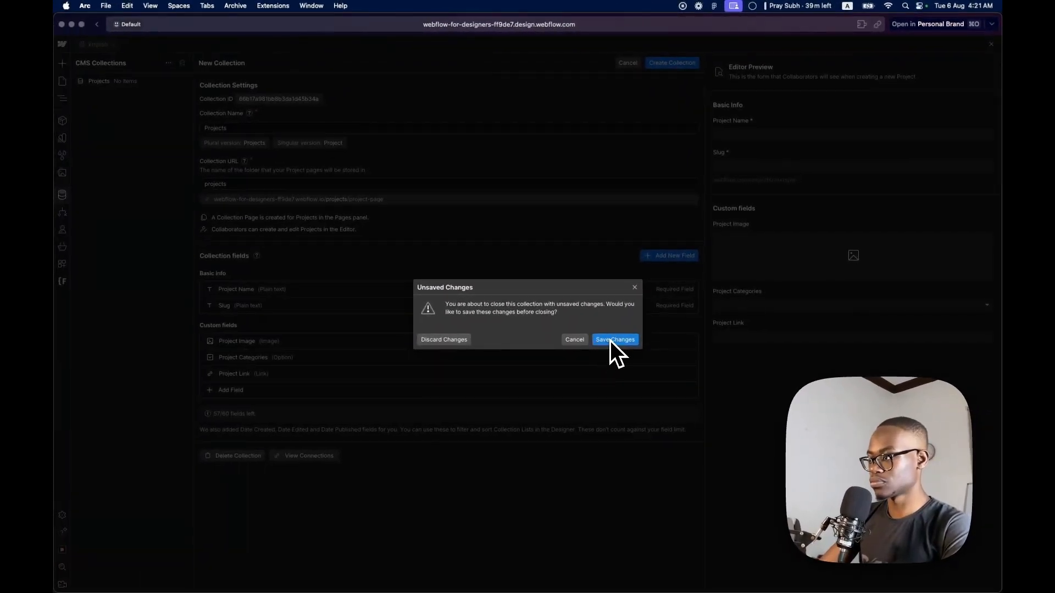
left_click(611, 340)
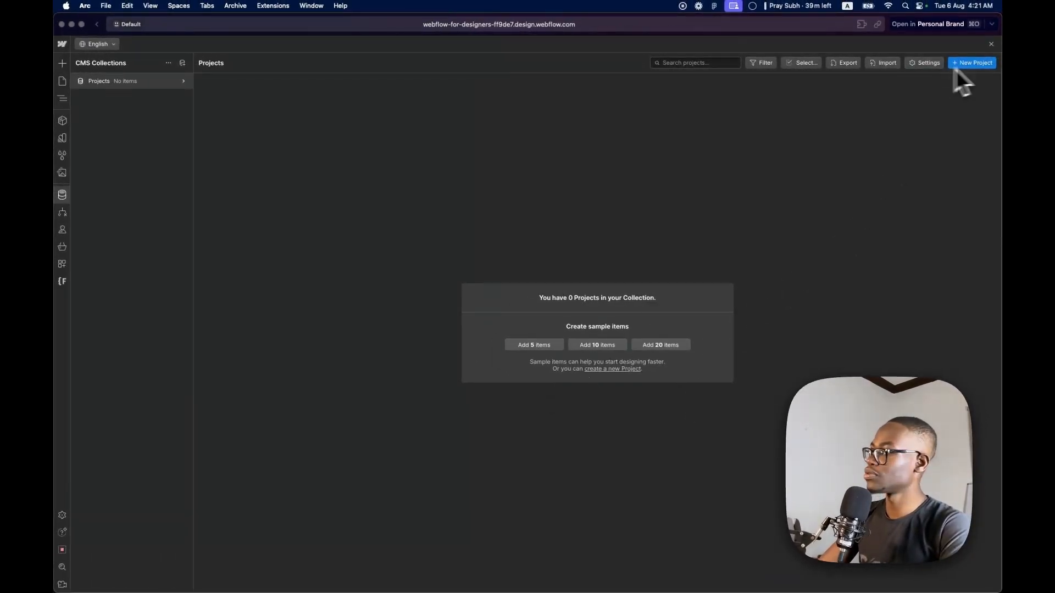
Start a new project item and name it "Watch this when I die", copying the title from the Figma design
left_click(976, 64)
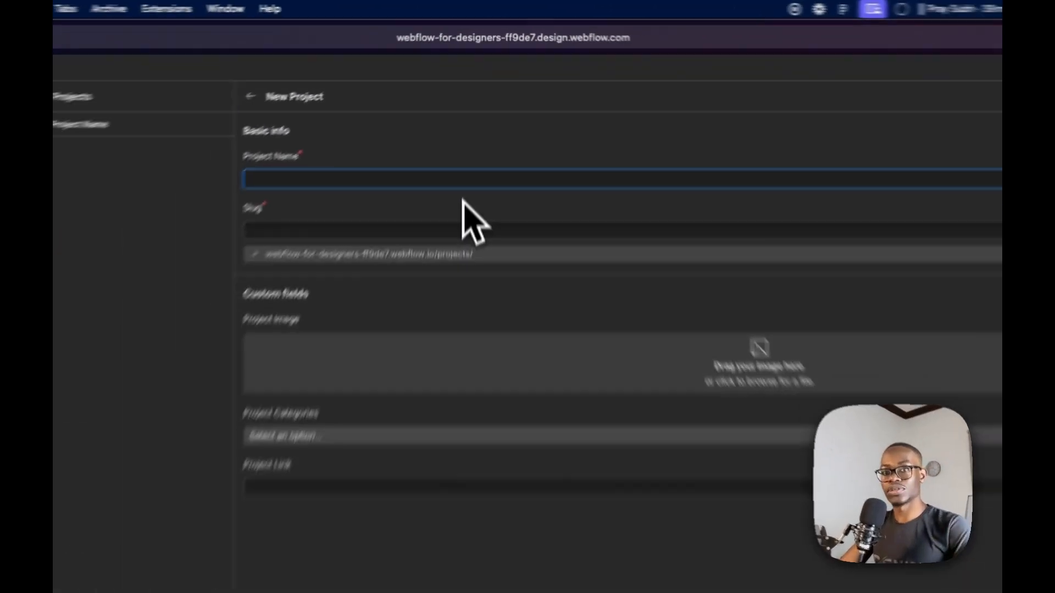
key("ctrl+Right")
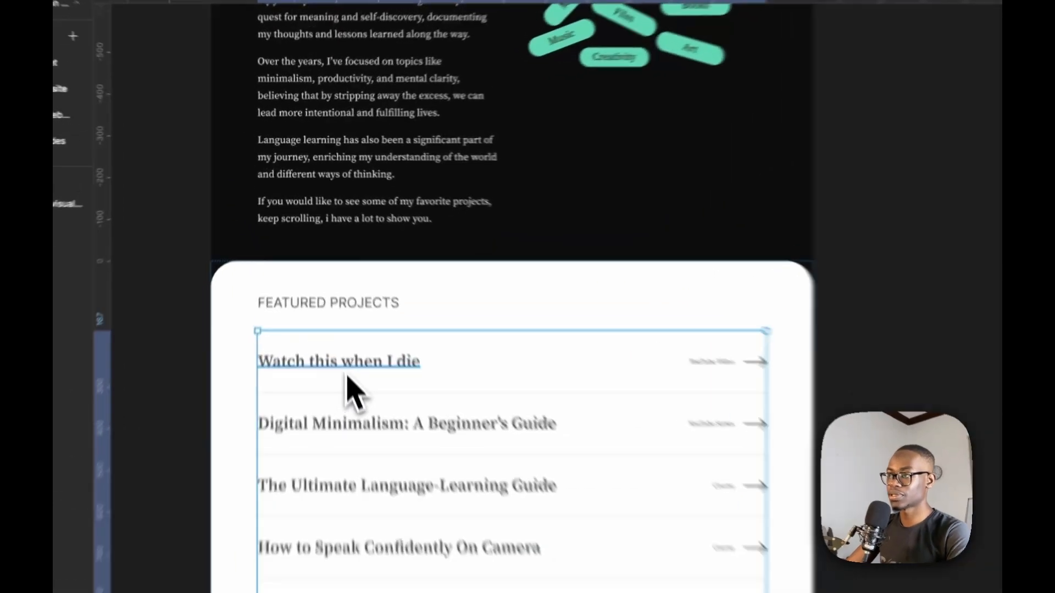
double_click(324, 271, "super")
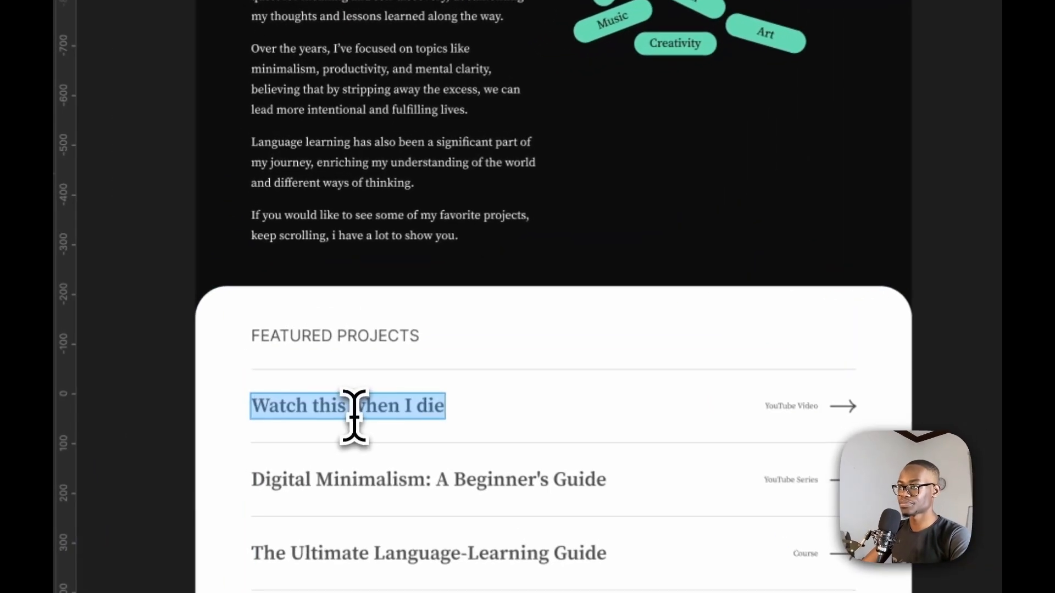
key("super+c")
triple_click(357, 414)
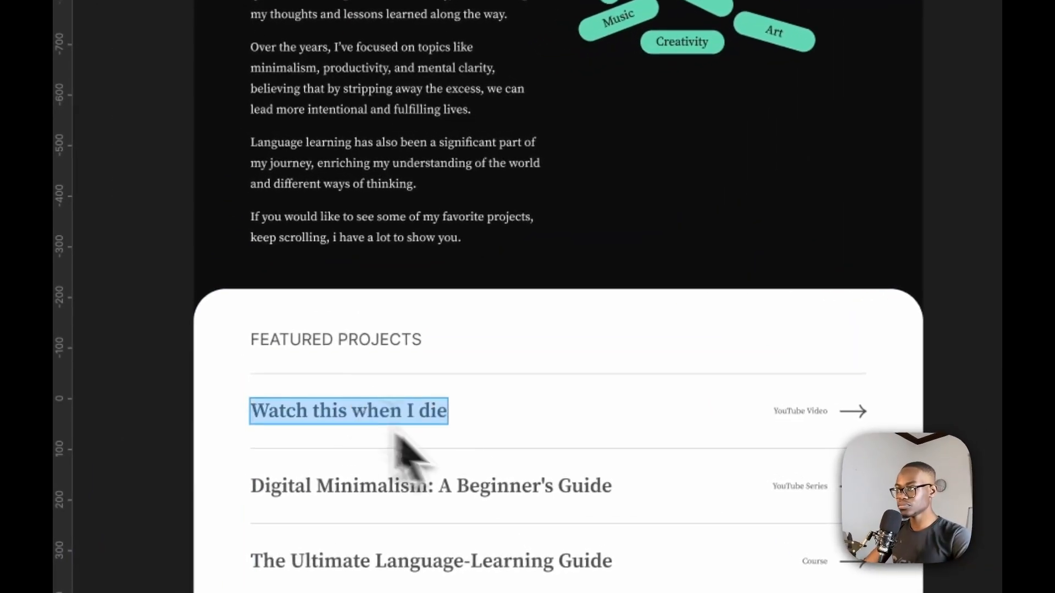
key("ctrl+Left")
left_click(565, 104)
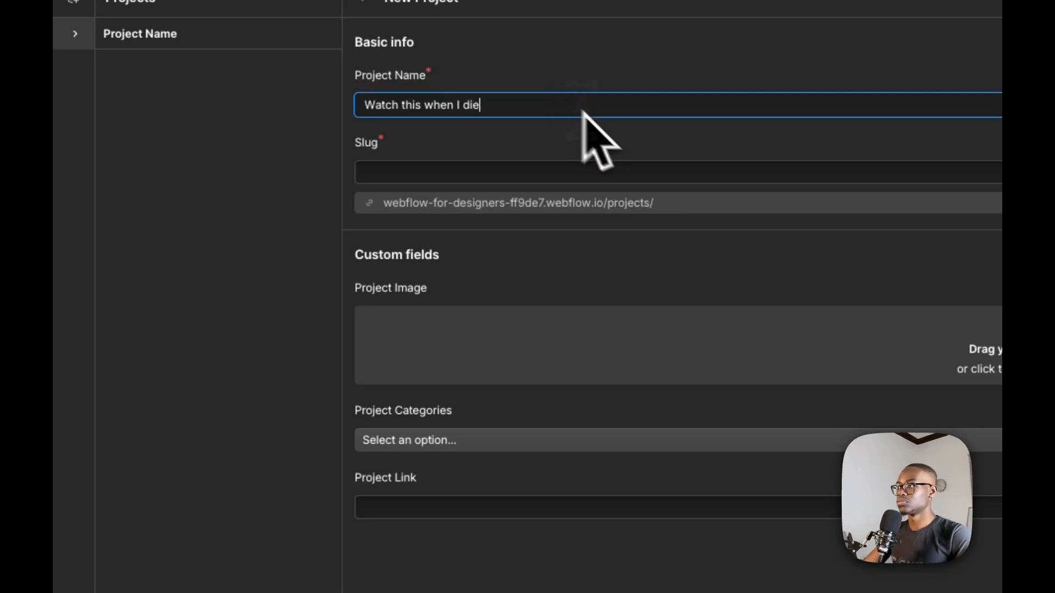
left_click(491, 440)
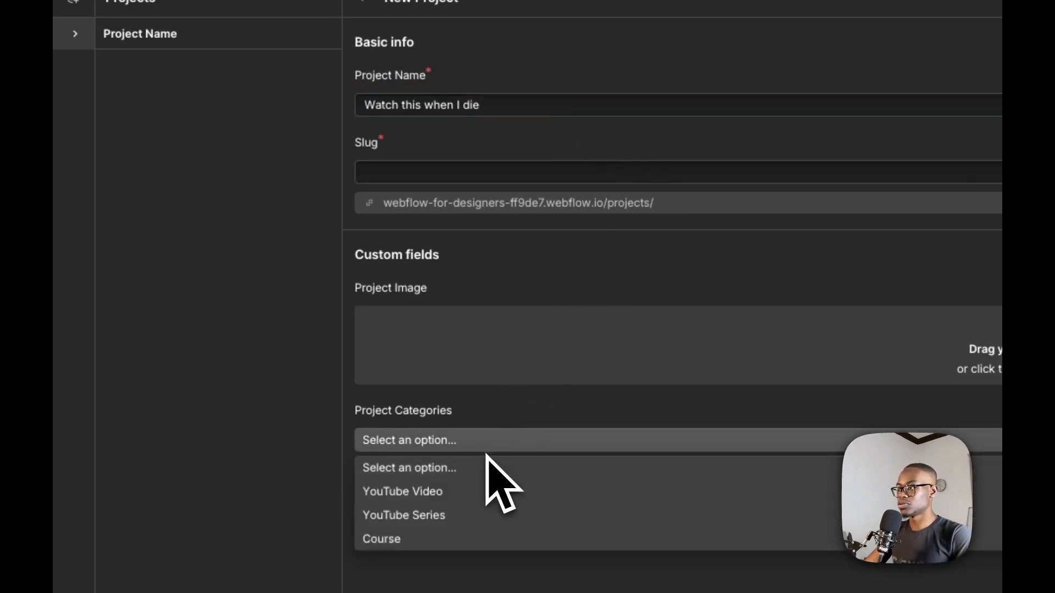
left_click(476, 488)
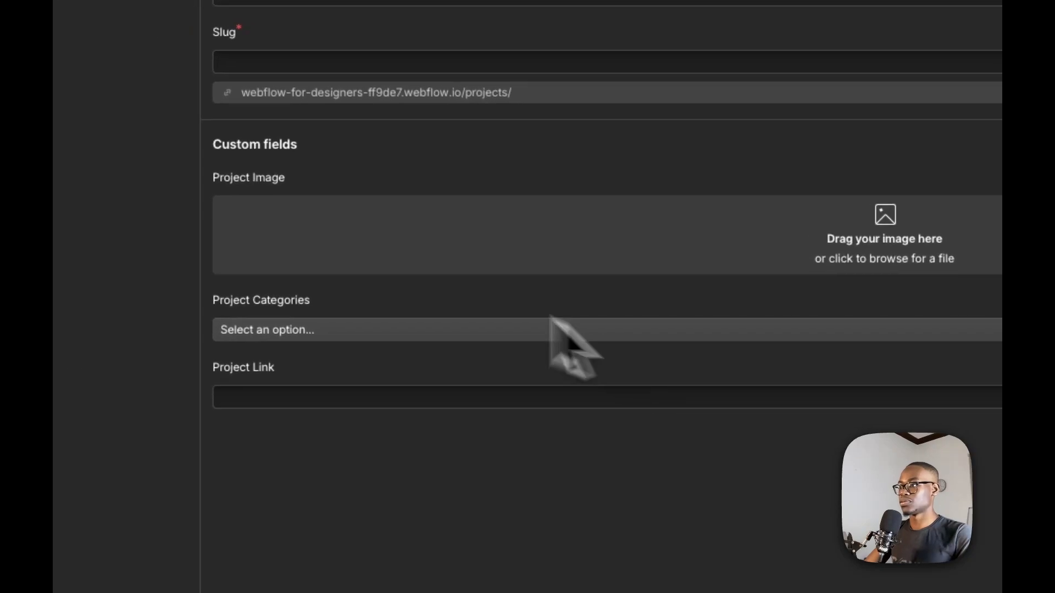
left_click(309, 396)
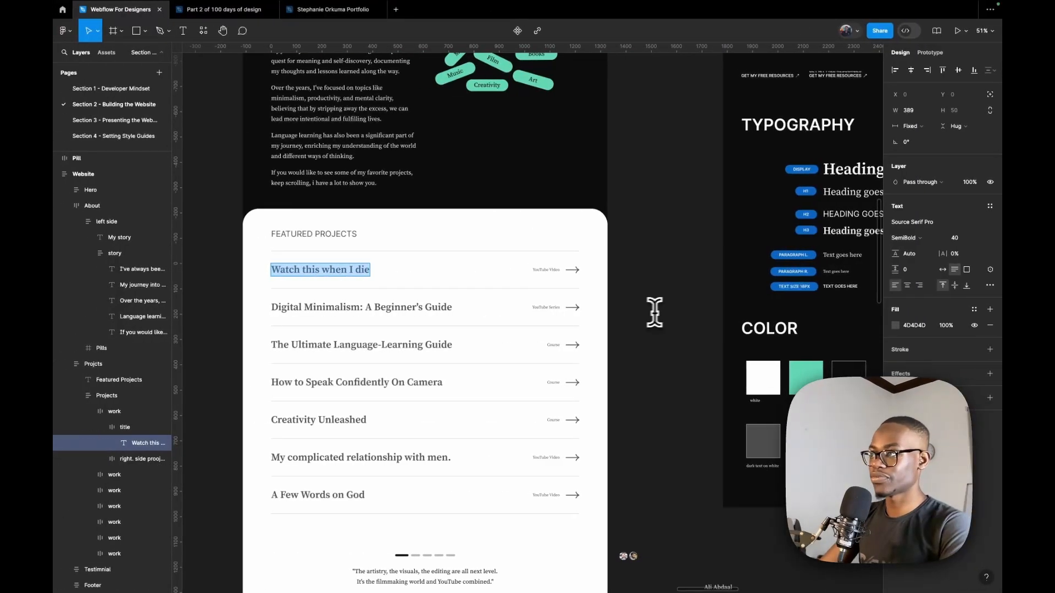
Switch to the Figma design and examine the project images beside the Featured Projects list
scroll(655, 312, "down", 5)
scroll(635, 342, "down", 3)
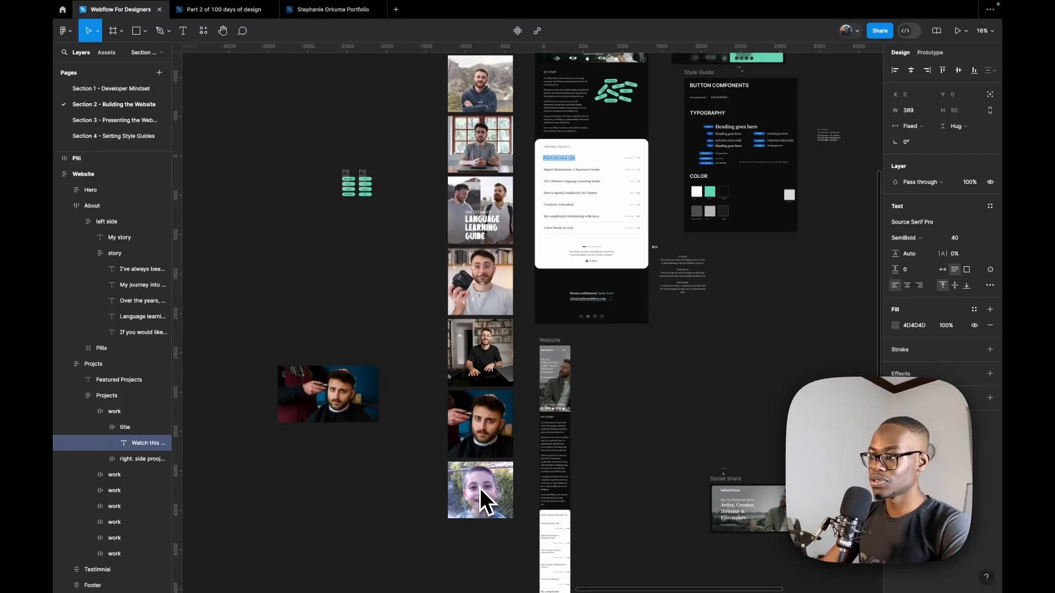
scroll(480, 488, "up", 3)
scroll(484, 466, "up", 8)
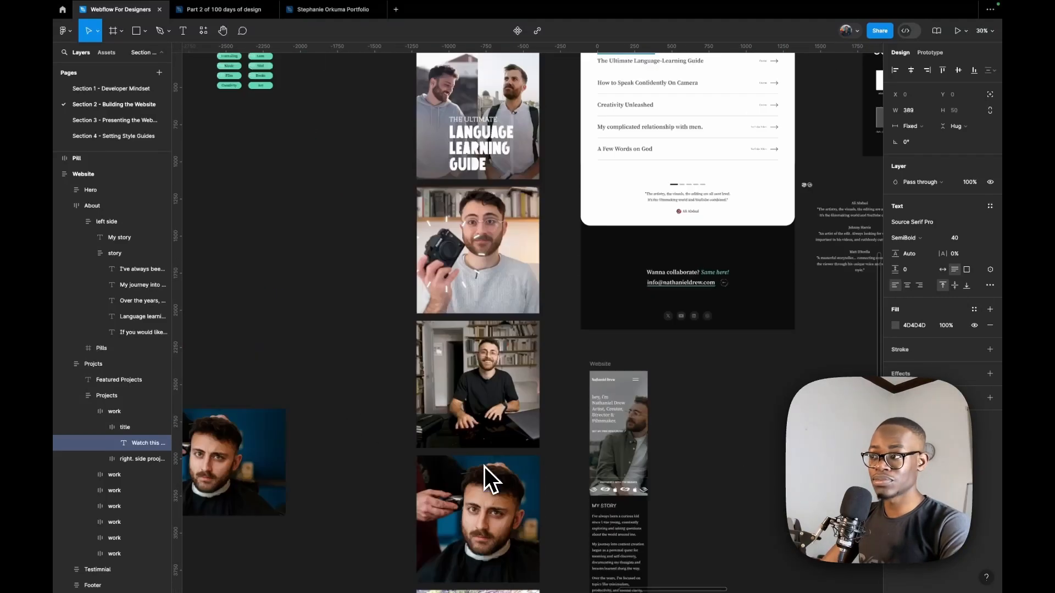
scroll(481, 124, "up", 6)
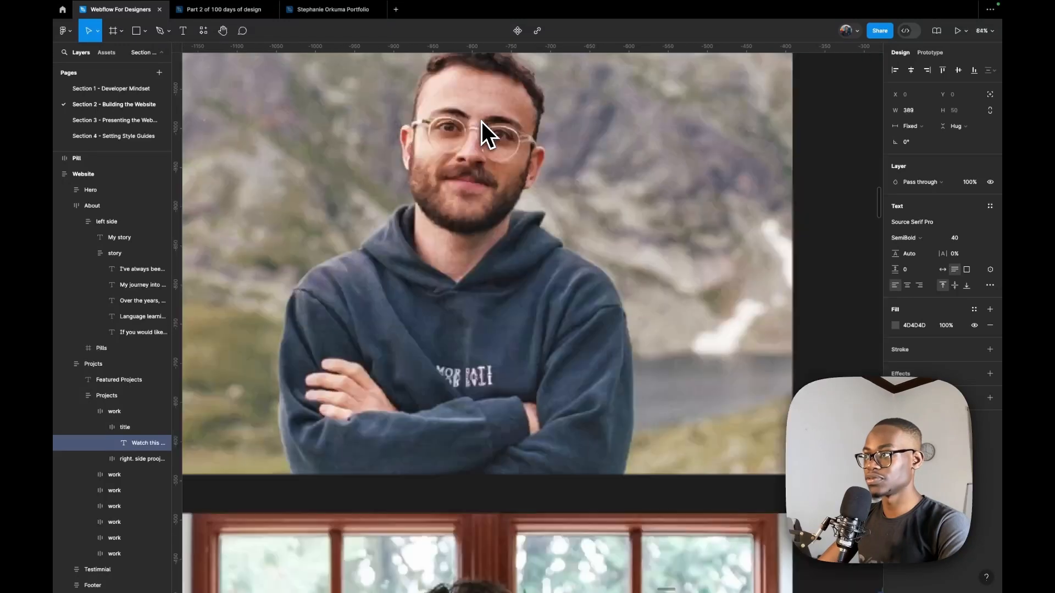
scroll(481, 121, "down", 5)
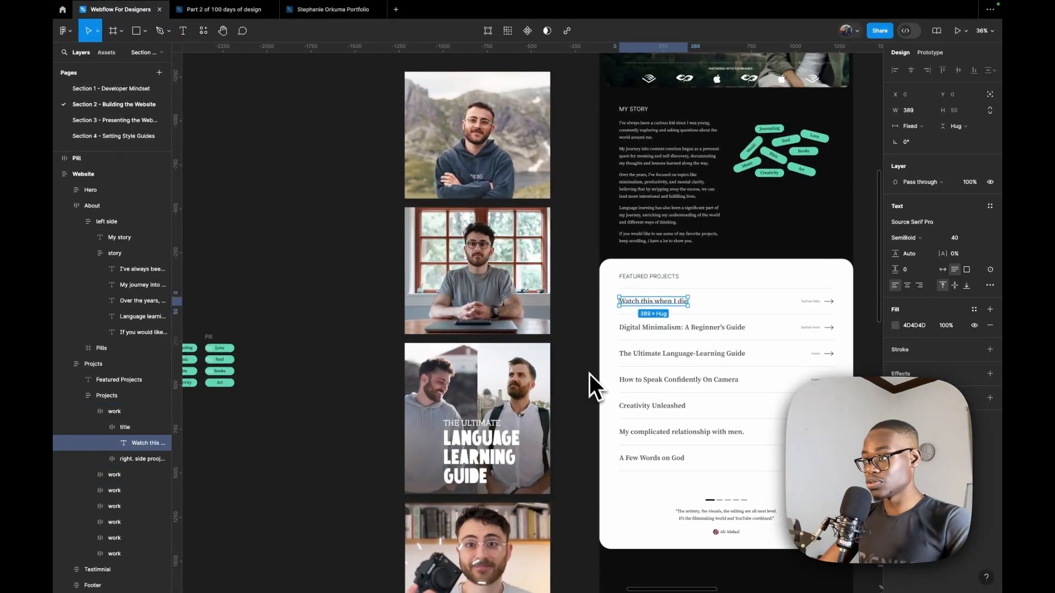
scroll(587, 371, "up", 3)
left_click(507, 281)
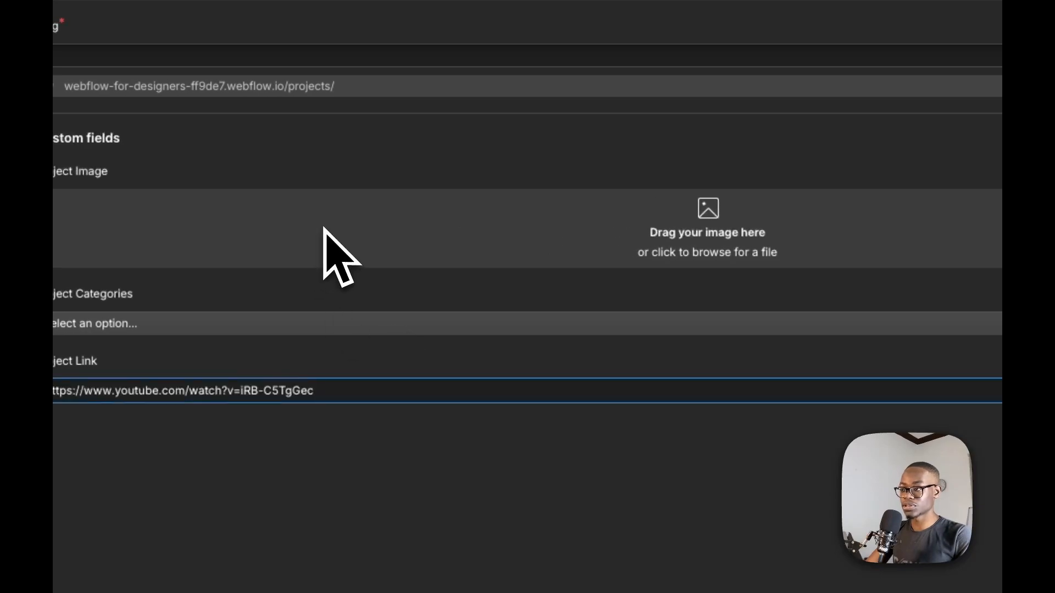
left_click(326, 226)
left_click(663, 244)
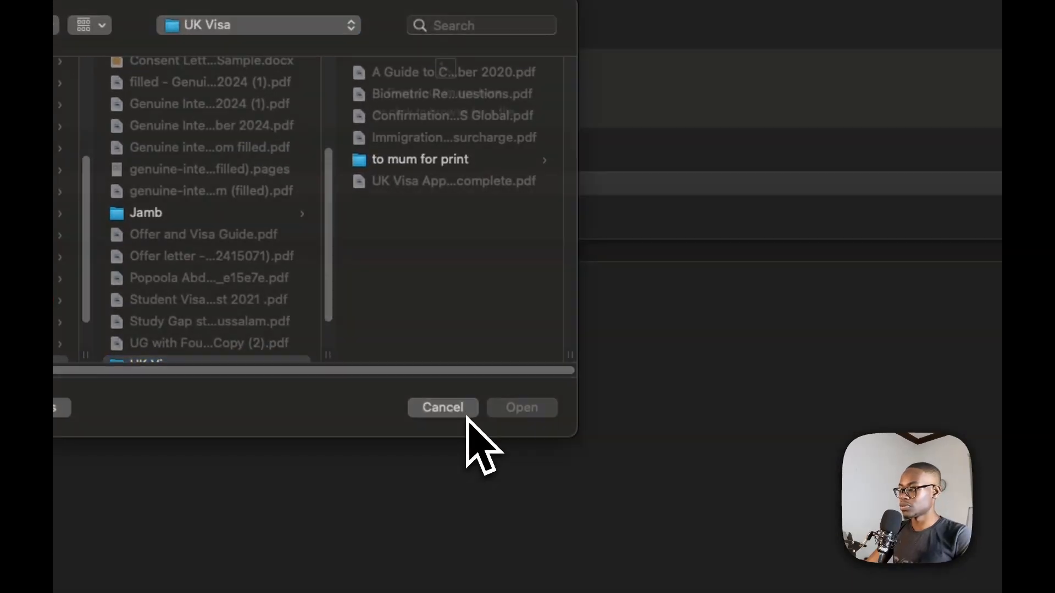
left_click(466, 417)
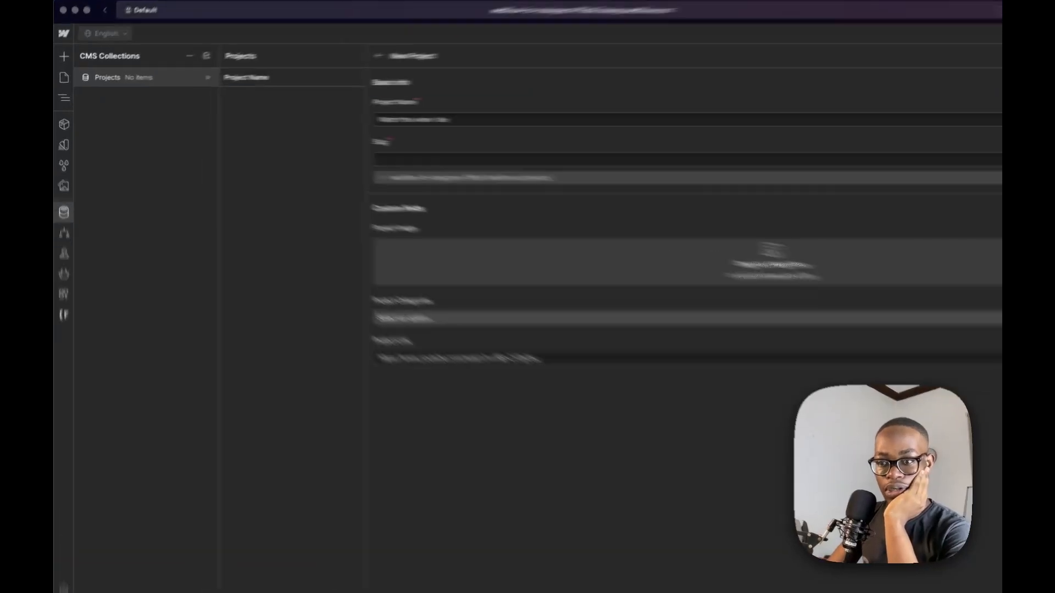
Try to add the project image file from Finder to the new item's Project Image field
left_click_drag(53, 199, 432, 199)
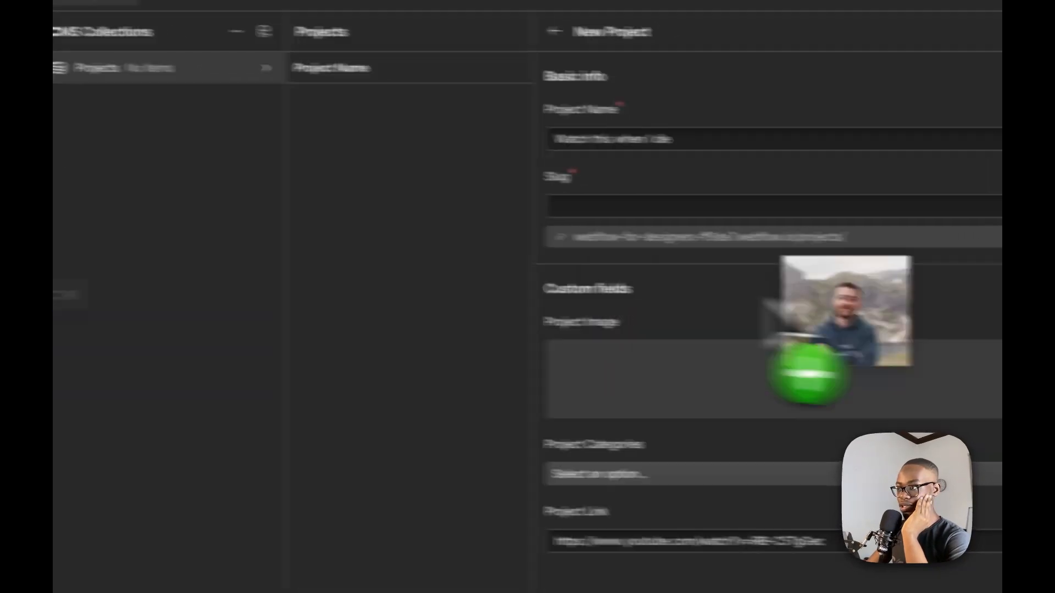
left_click_drag(762, 300, 999, 364)
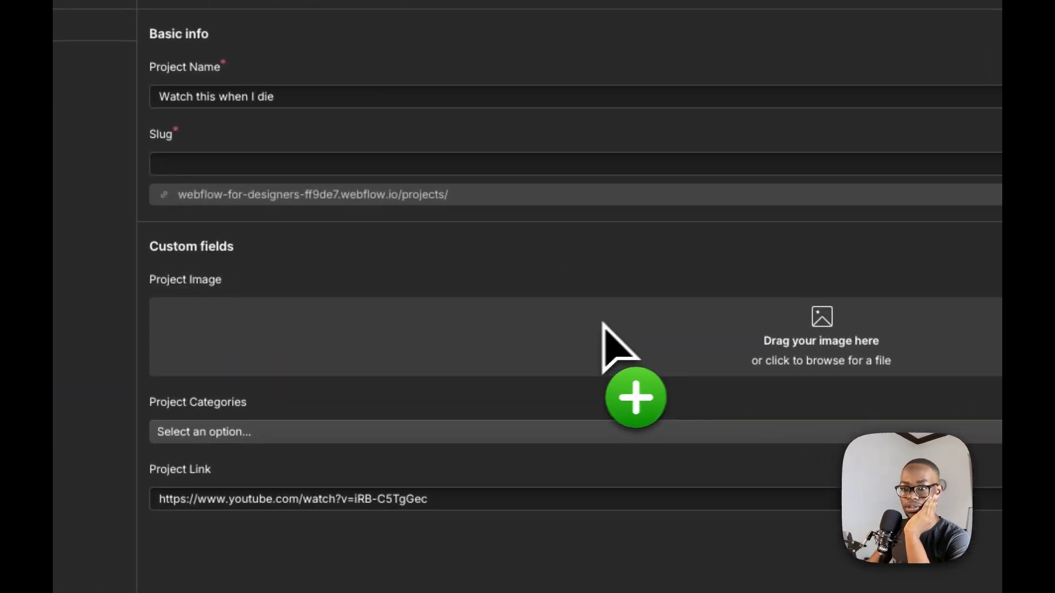
left_click_drag(603, 324, 475, 337)
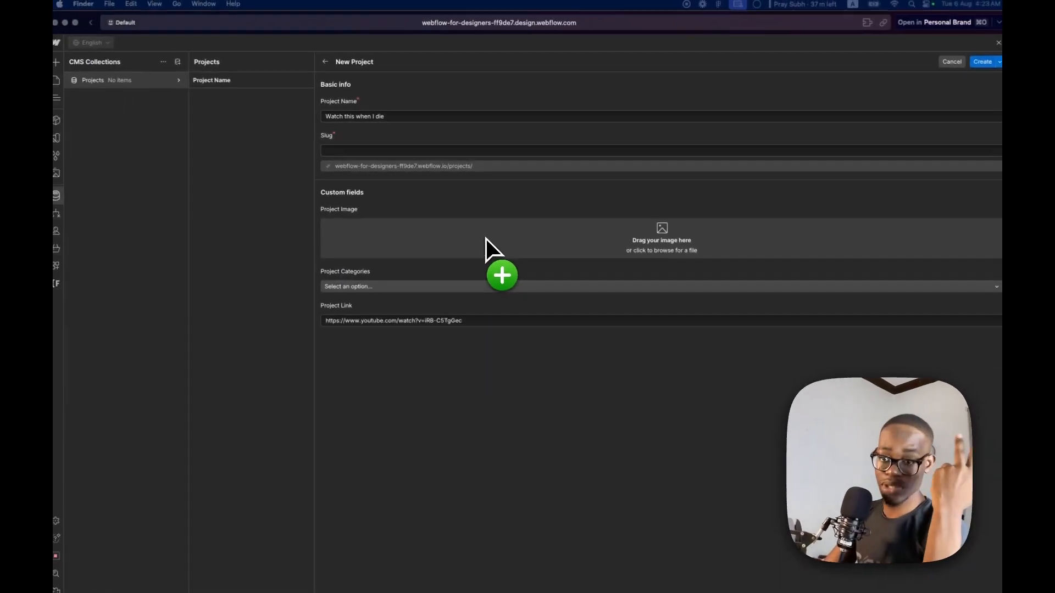
left_click_drag(486, 238, 485, 236)
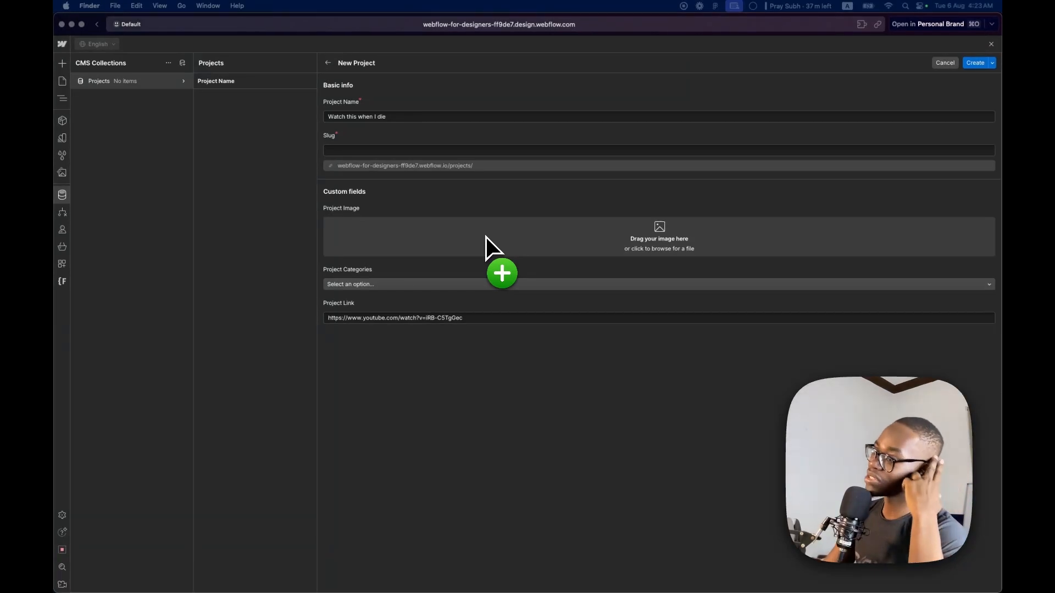
left_click_drag(486, 236, 167, 271)
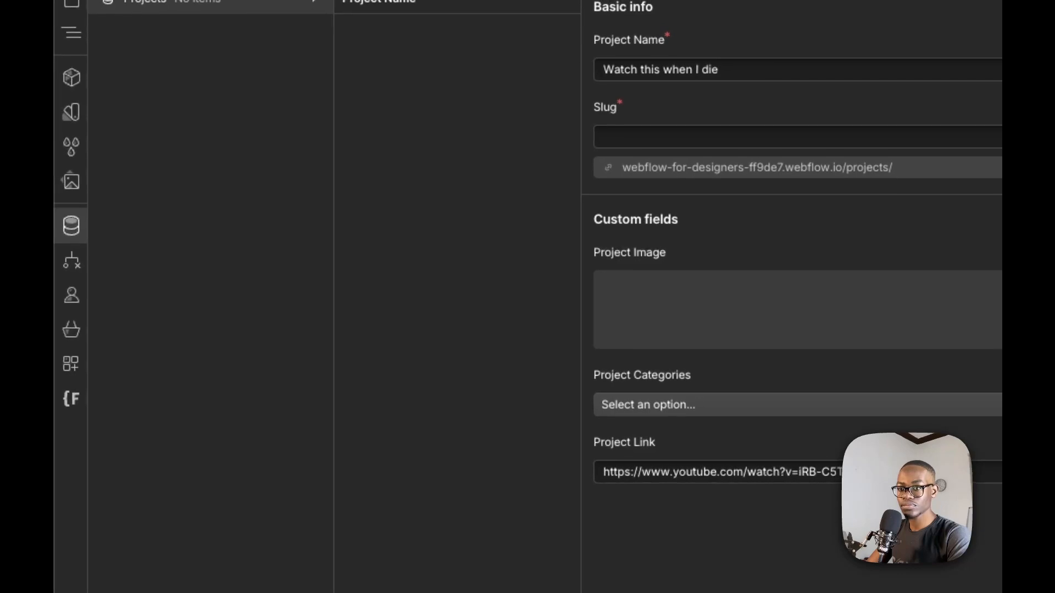
left_click_drag(860, 254, 873, 310)
left_click_drag(451, 188, 450, 190)
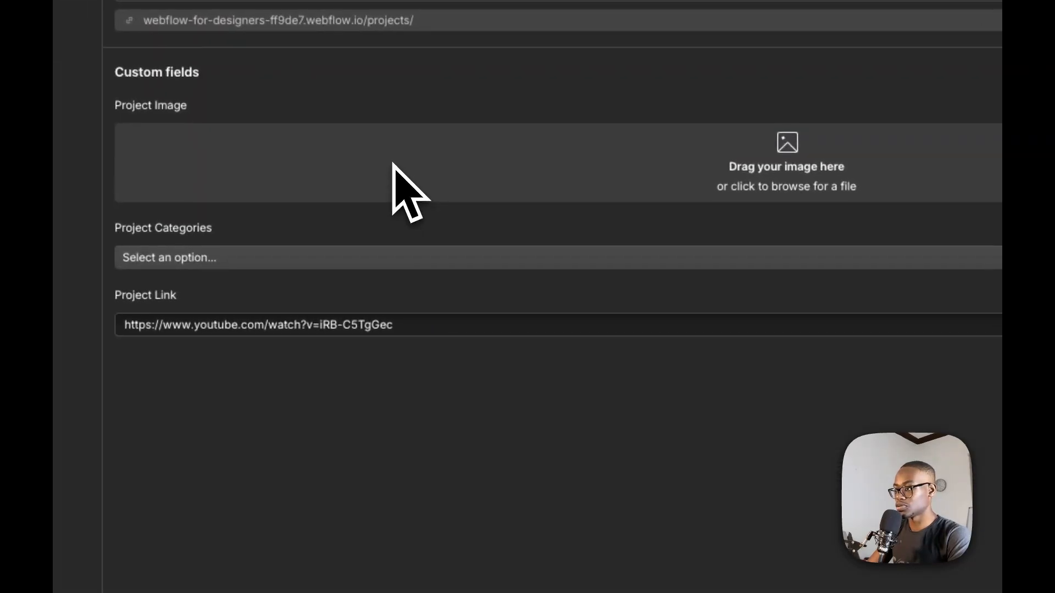
left_click(324, 267)
left_click(292, 317)
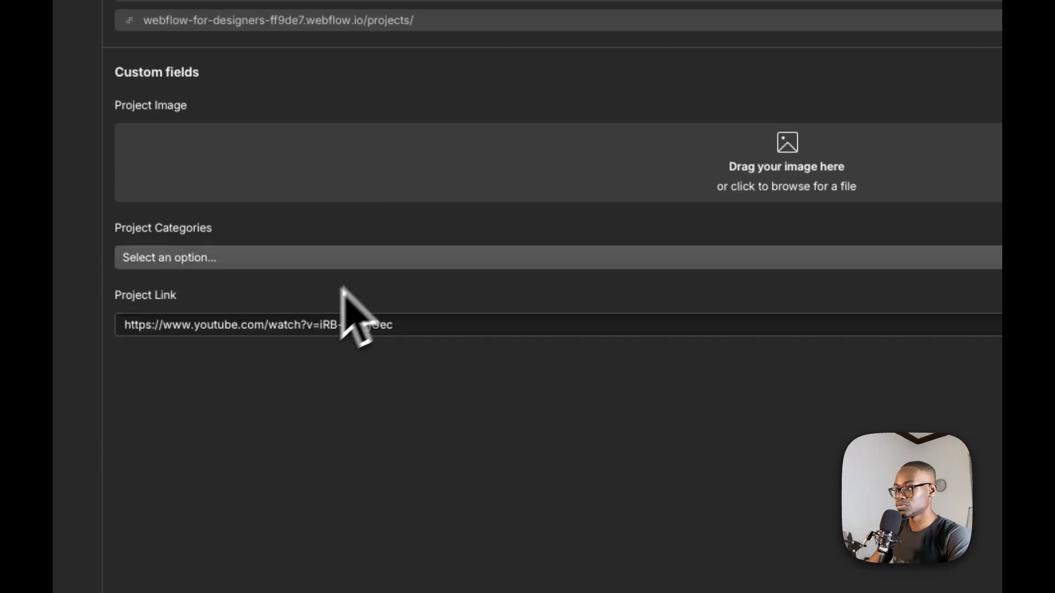
left_click(591, 156)
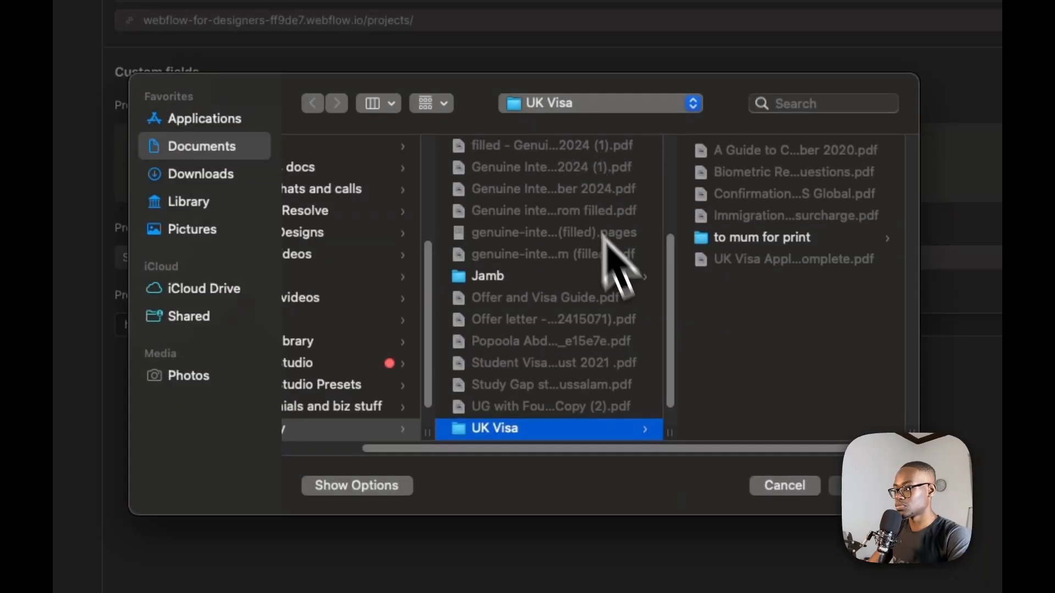
left_click(772, 484)
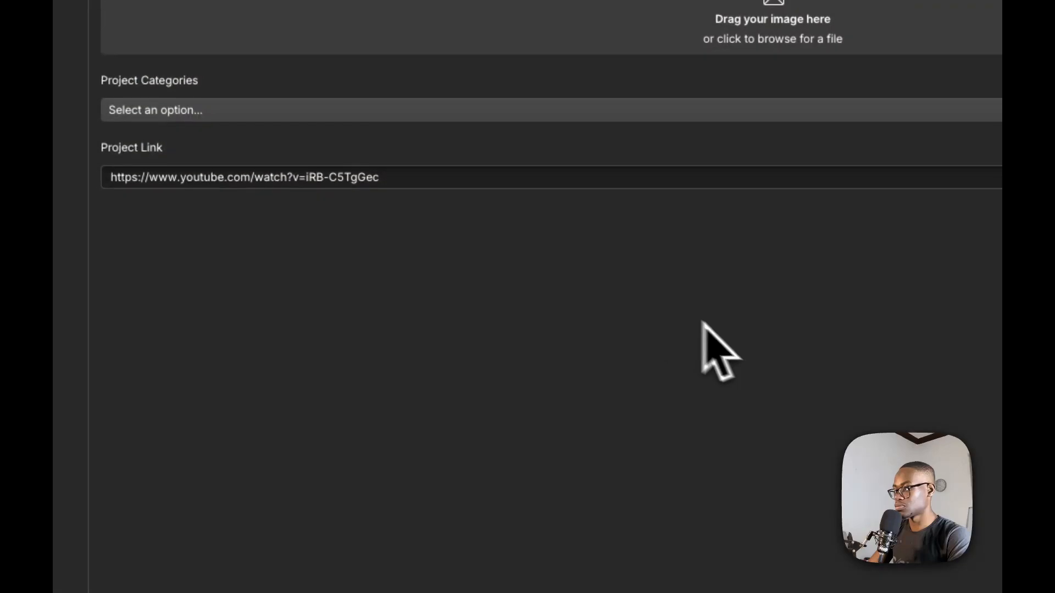
Reload the Webflow Designer page, abandoning the unsaved project item
right_click(589, 292)
left_click(474, 294)
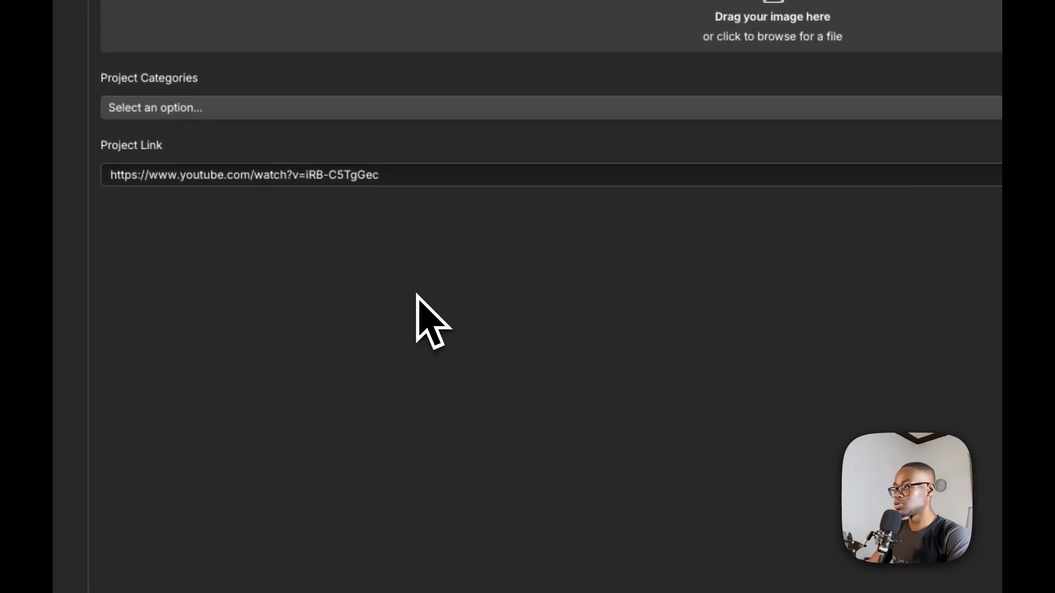
right_click(305, 259)
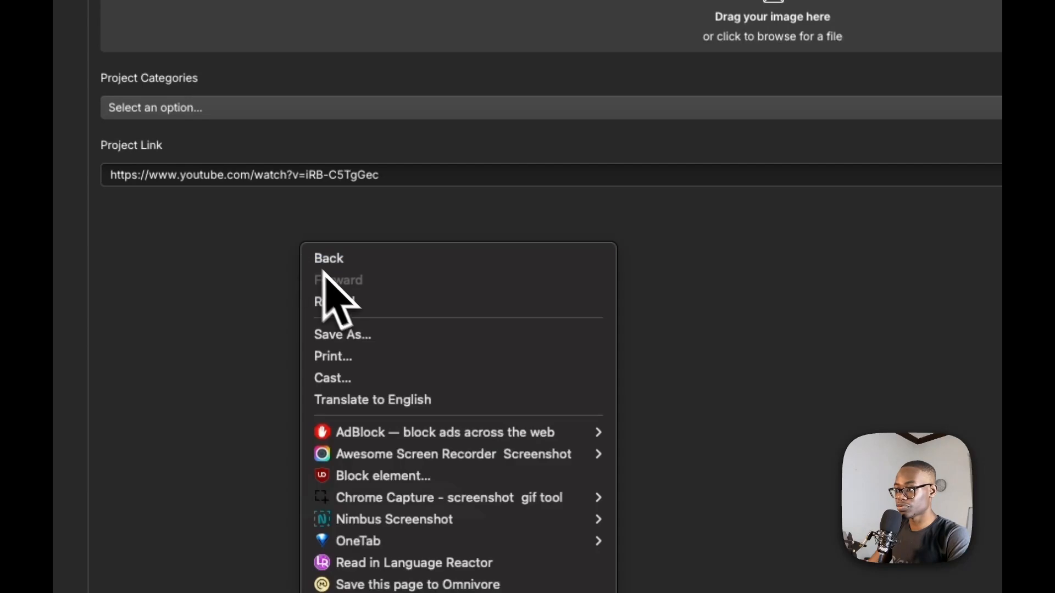
left_click(357, 306)
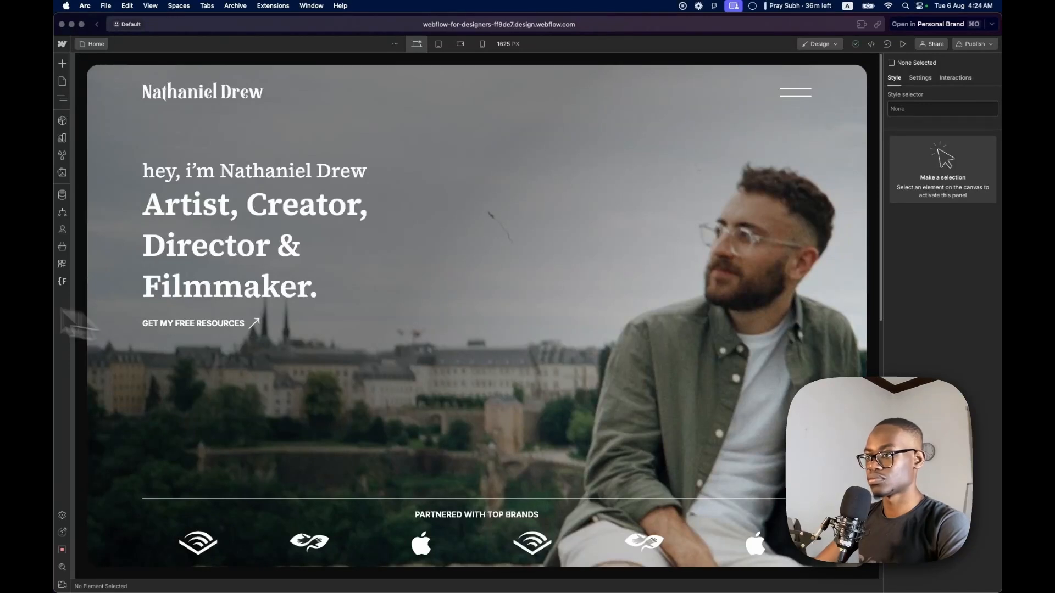
scroll(339, 398, "down", 10)
scroll(348, 401, "up", 10)
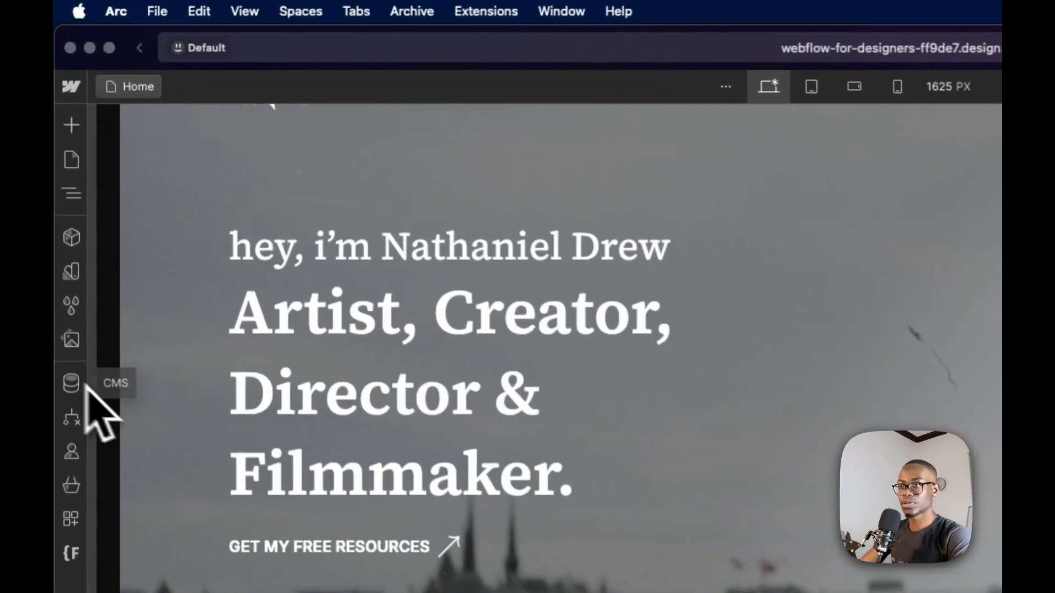
left_click(64, 196)
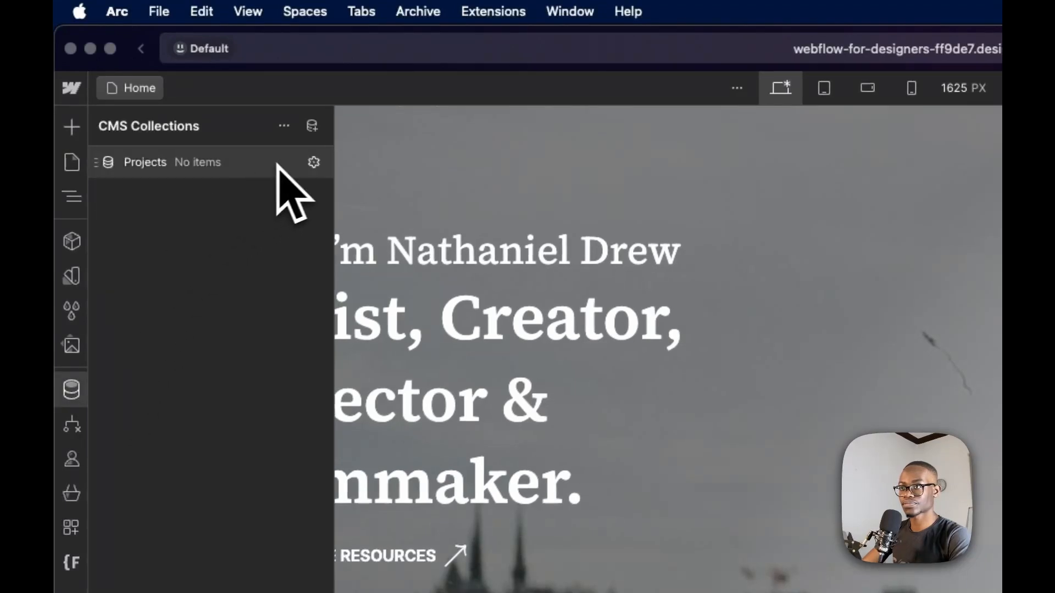
left_click(295, 165)
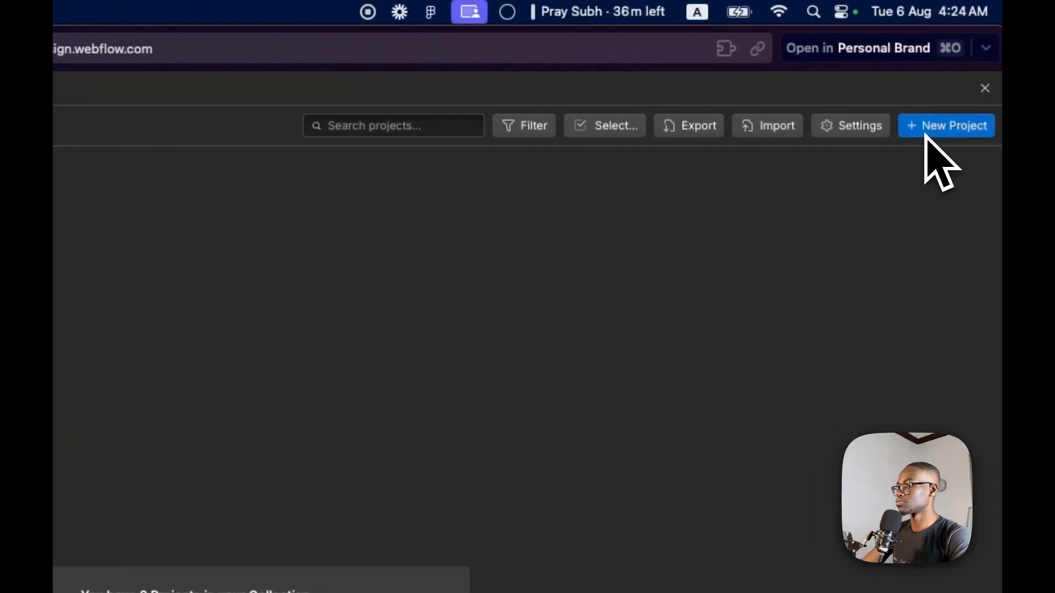
left_click(926, 134)
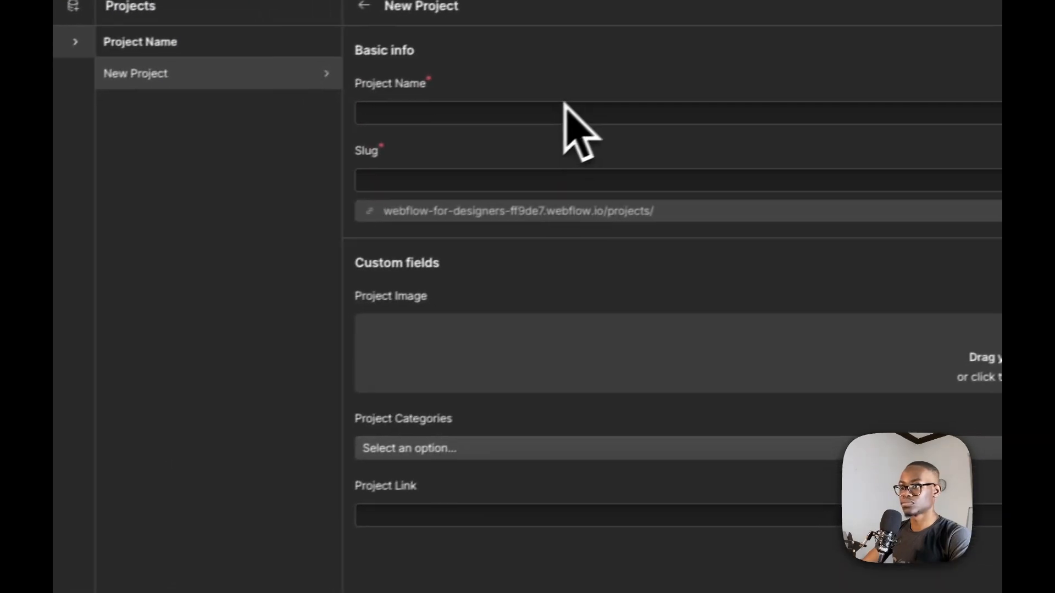
left_click(565, 106)
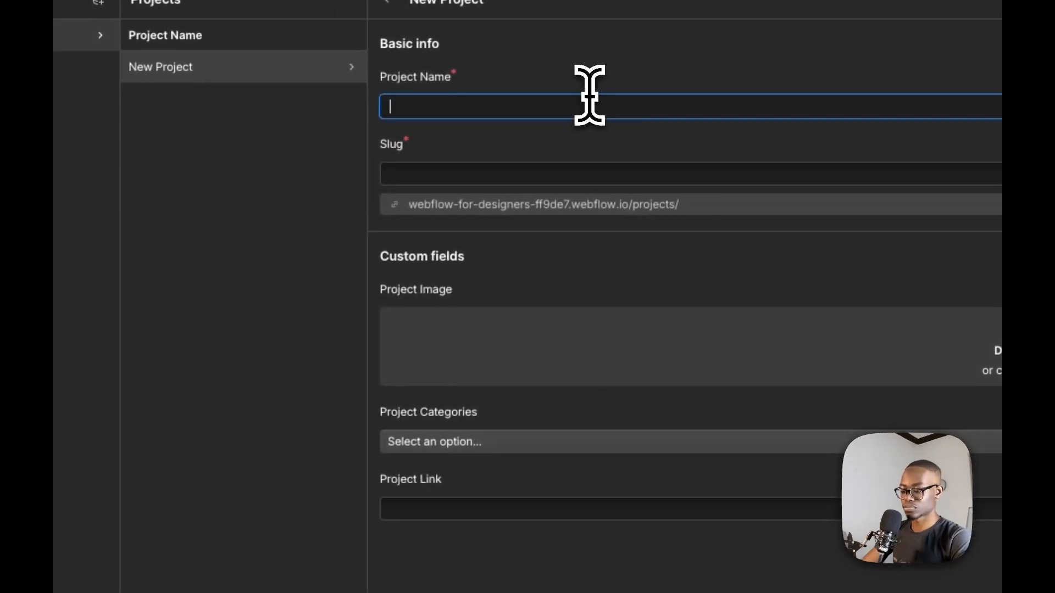
type("https://www.youtube.com/watch?v=IRB-C5TgGec")
key("super+z")
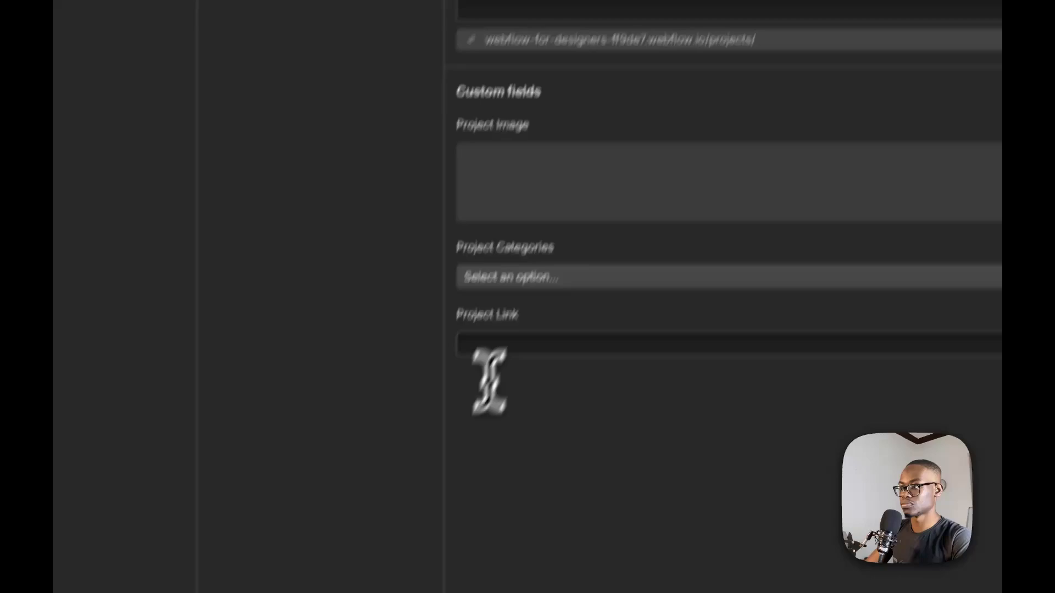
left_click(439, 511)
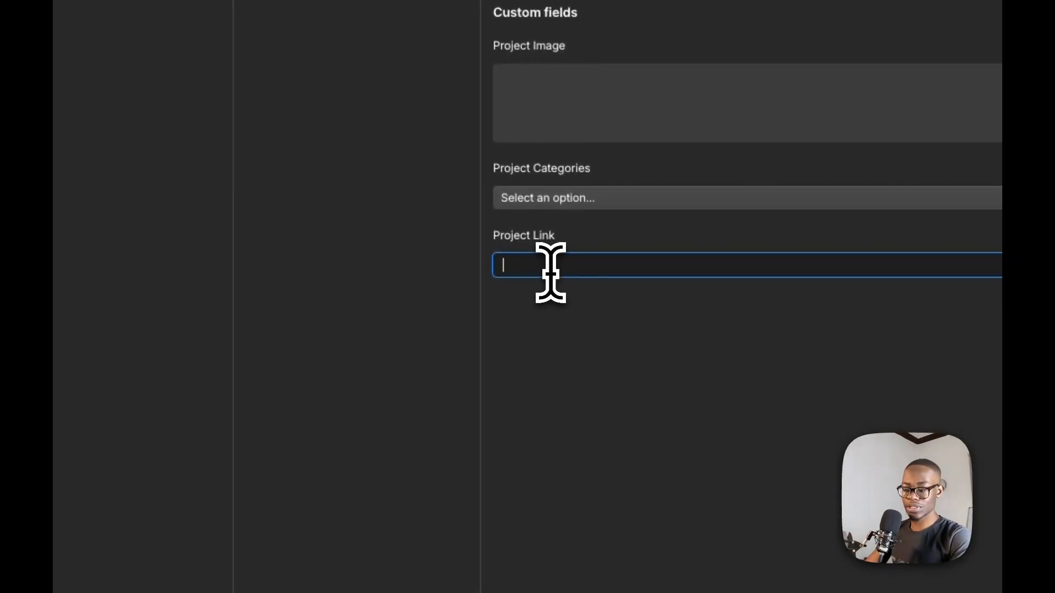
type("https://www.youtube.com/watch?v=iRB-CSTgGec")
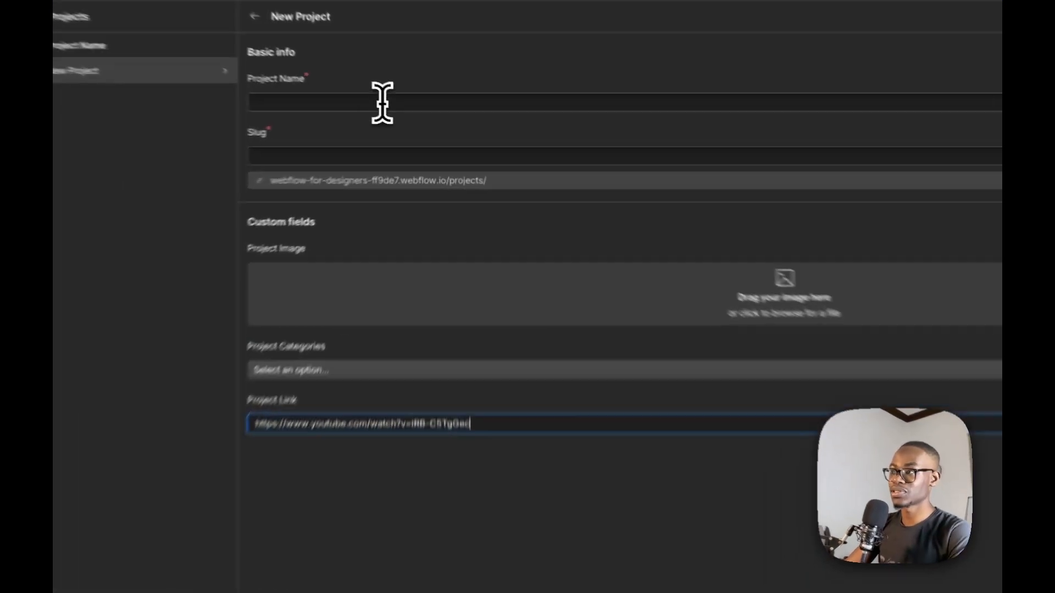
Name the item "Watch this when I die" after the Figma title and set its Project Categories to YouTube Video
left_click(407, 116)
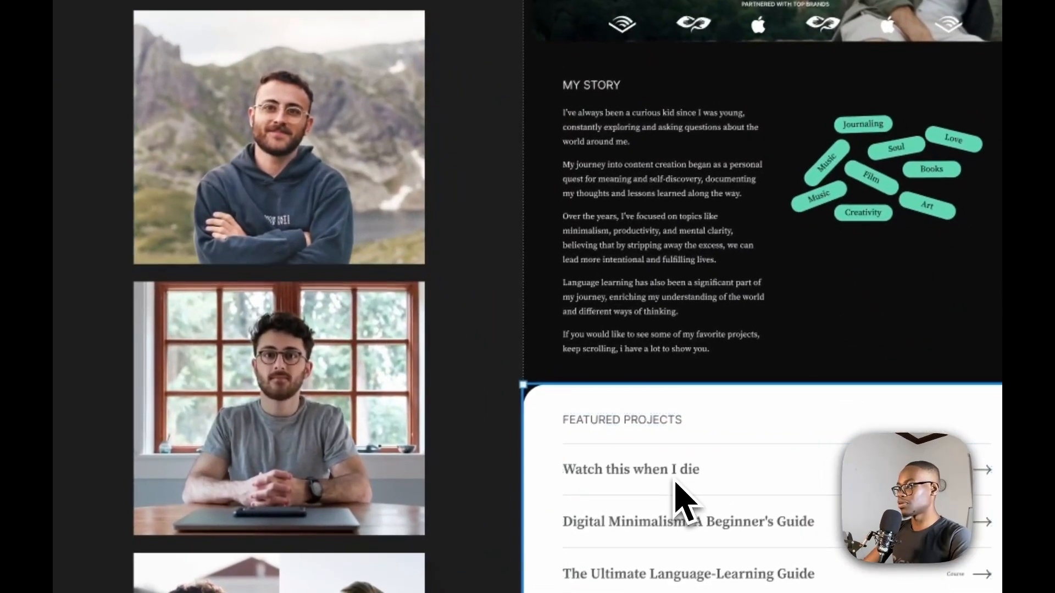
left_click(675, 482)
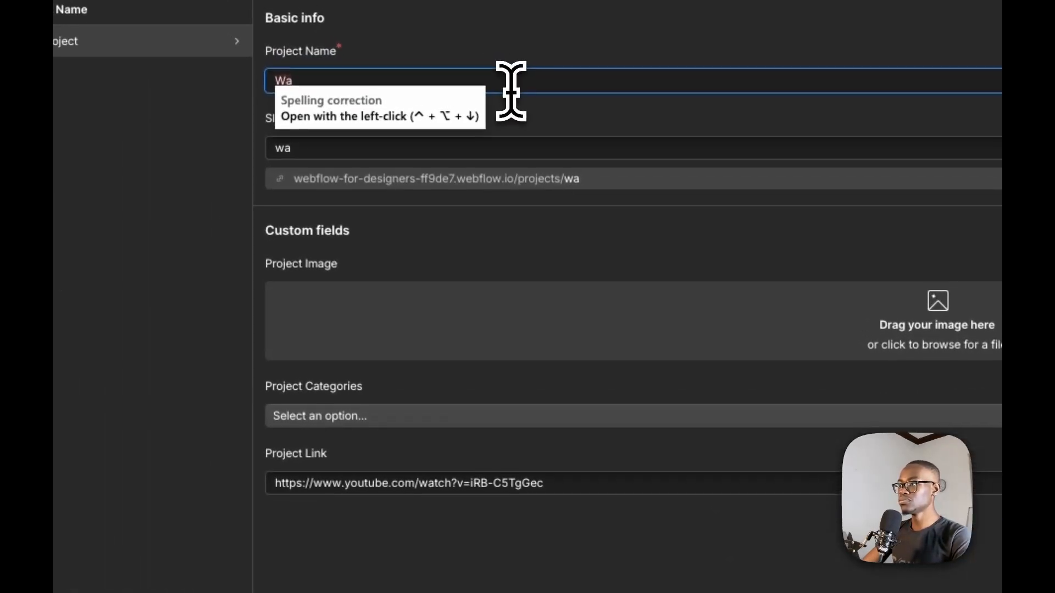
key("super+a")
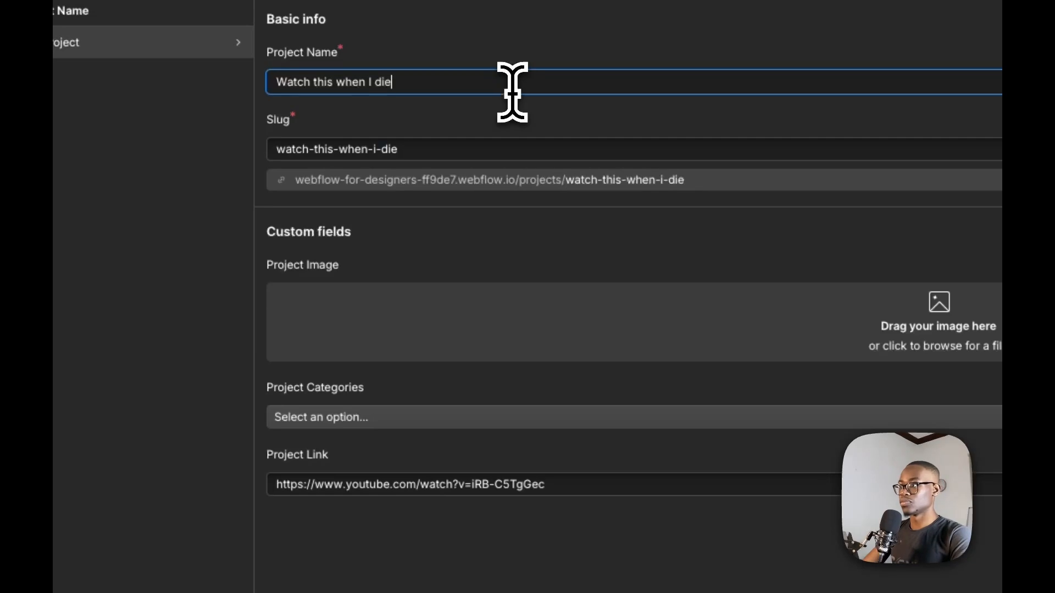
left_click(429, 423)
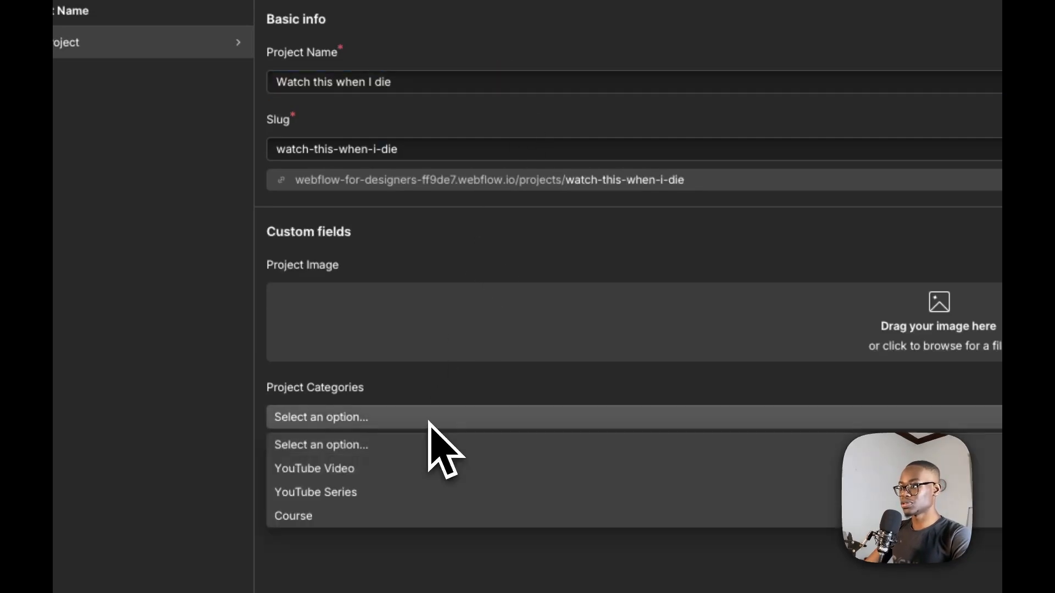
left_click(400, 476)
scroll(423, 539, "down", 2)
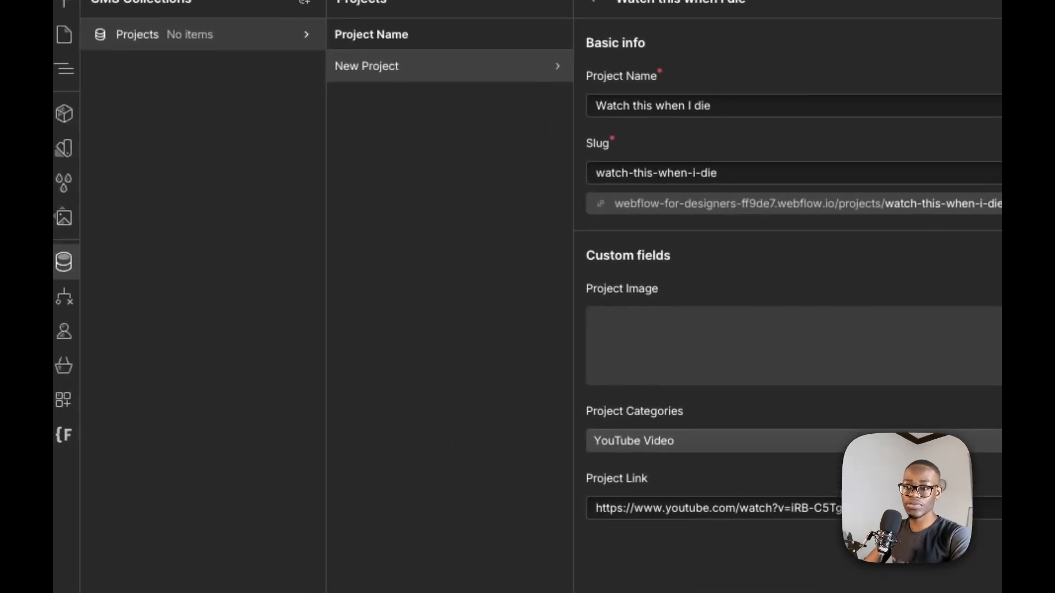
Add "Watch this when I die.png" as the Project Image and create the item
left_click_drag(54, 297, 994, 363)
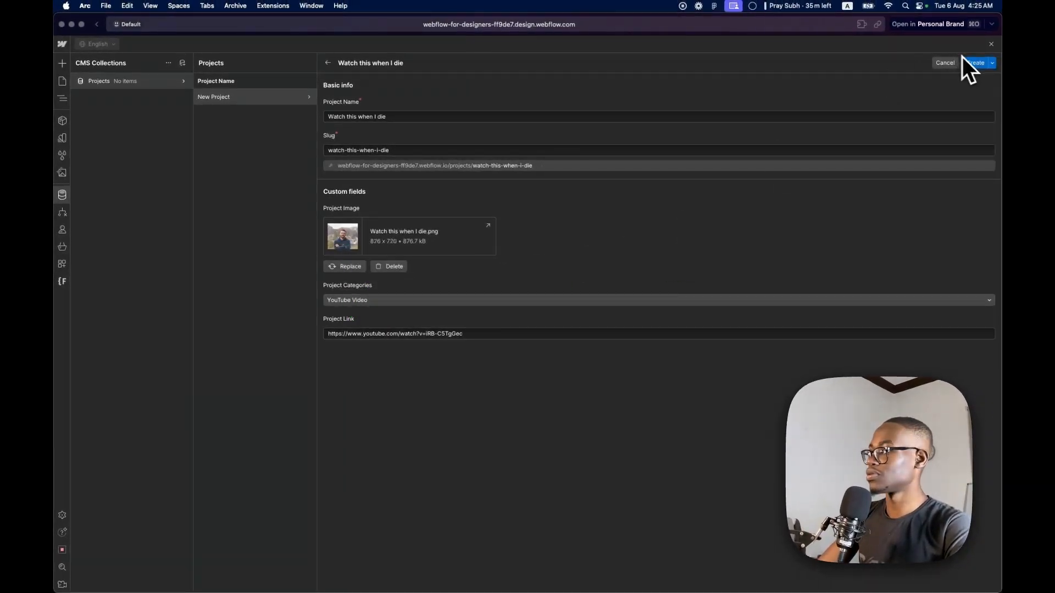
left_click(971, 63)
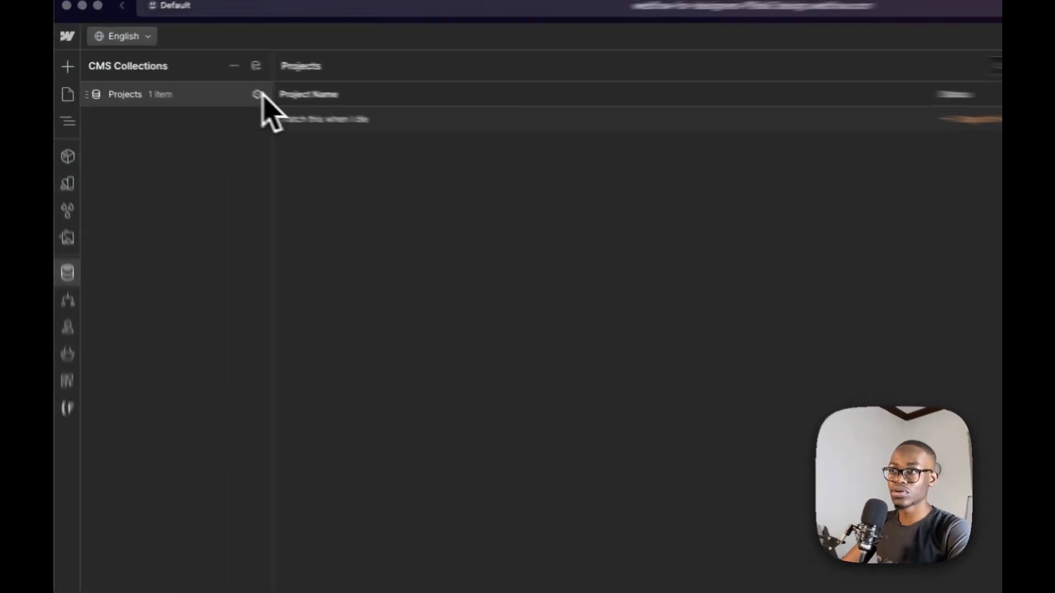
Open the Projects collection settings and add a Number custom field with the Decimal (1.0) format
left_click(183, 81)
left_click(324, 426)
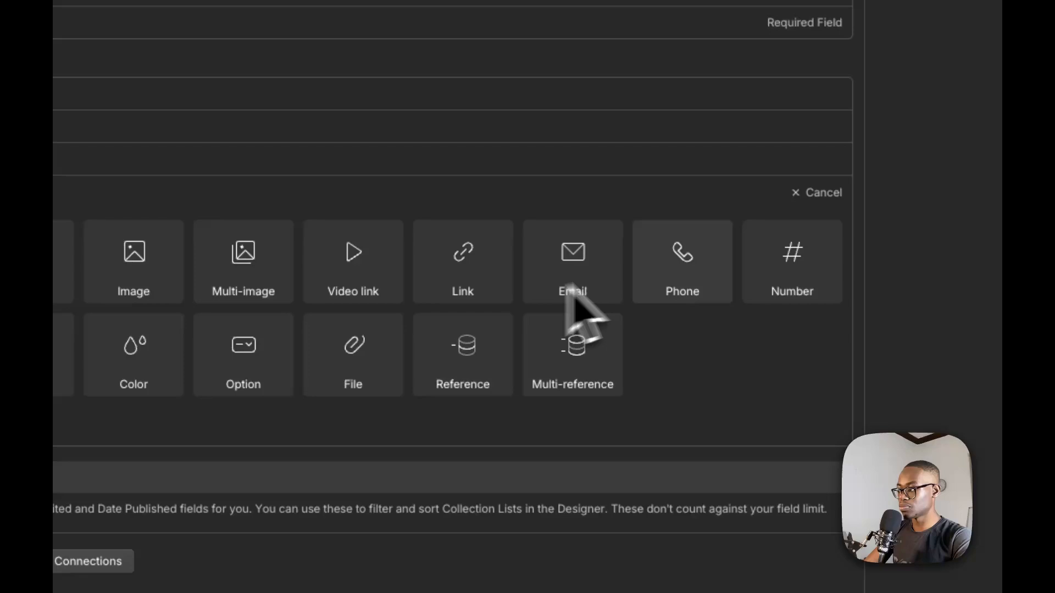
left_click(776, 273)
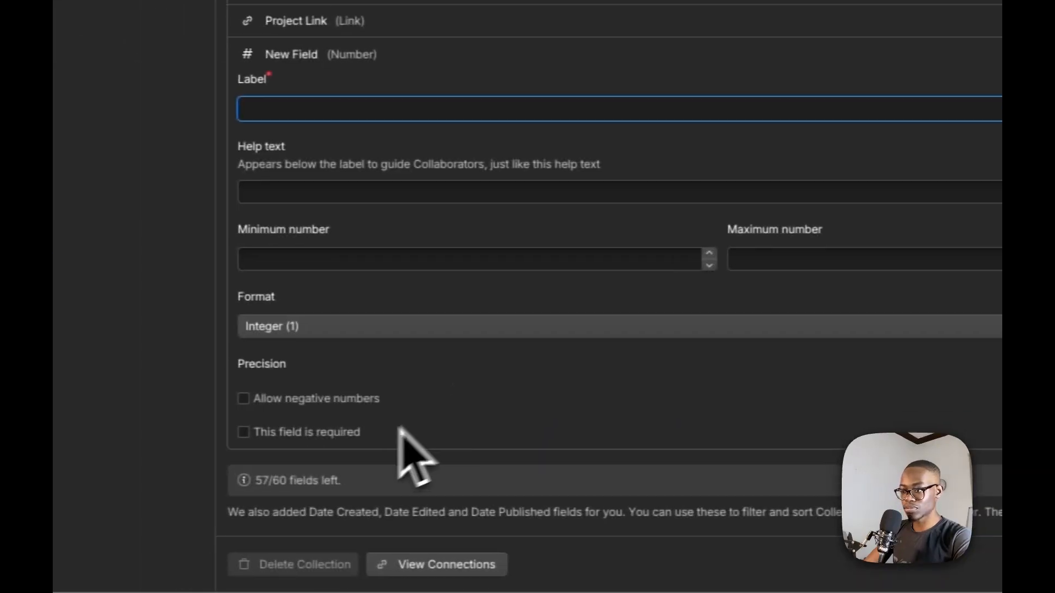
left_click(521, 325)
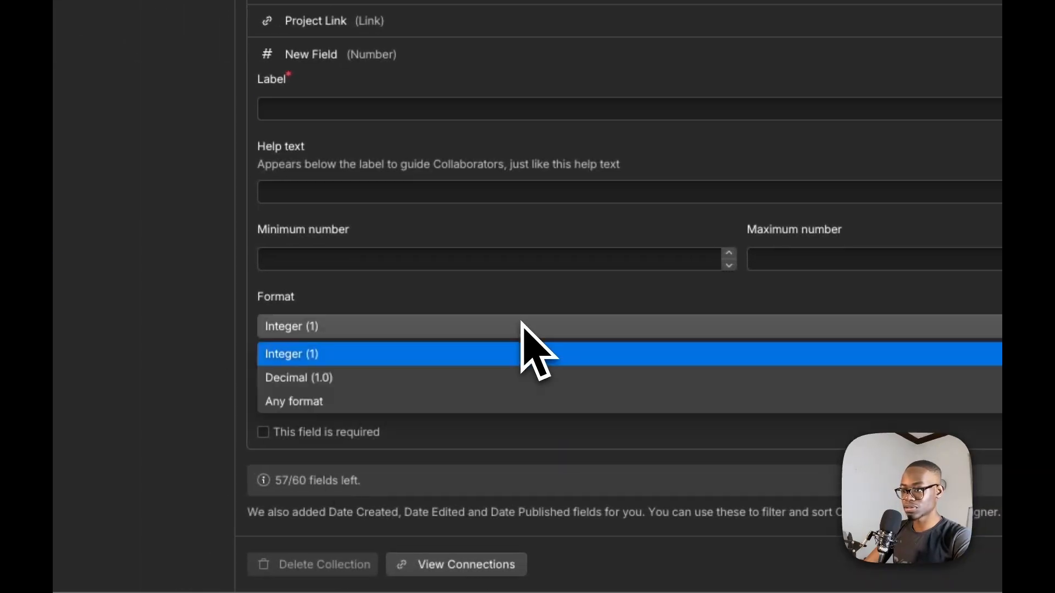
left_click(480, 377)
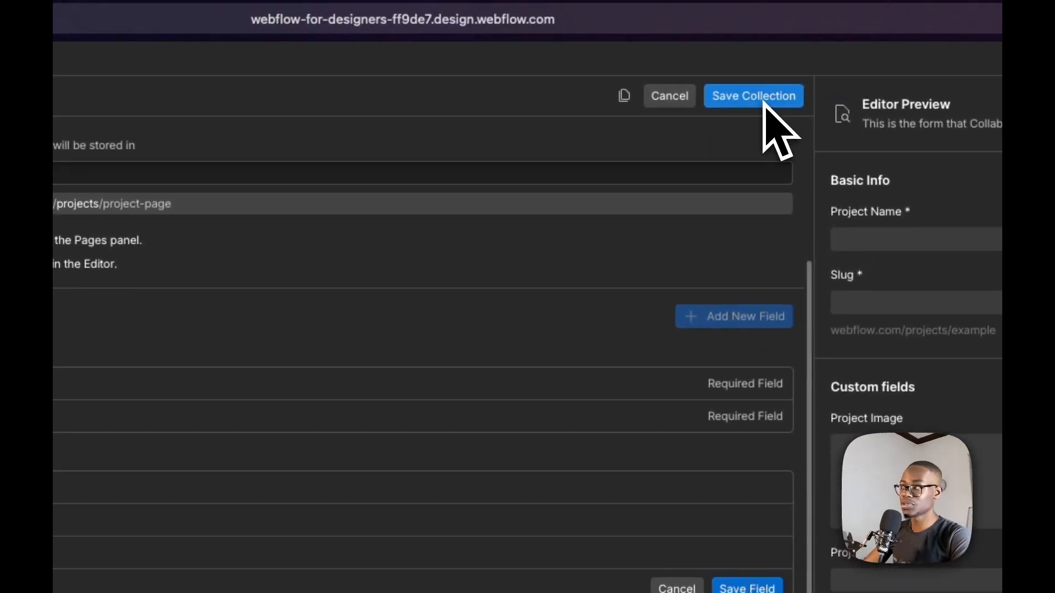
Label the new number field Order and save the field
left_click(764, 102)
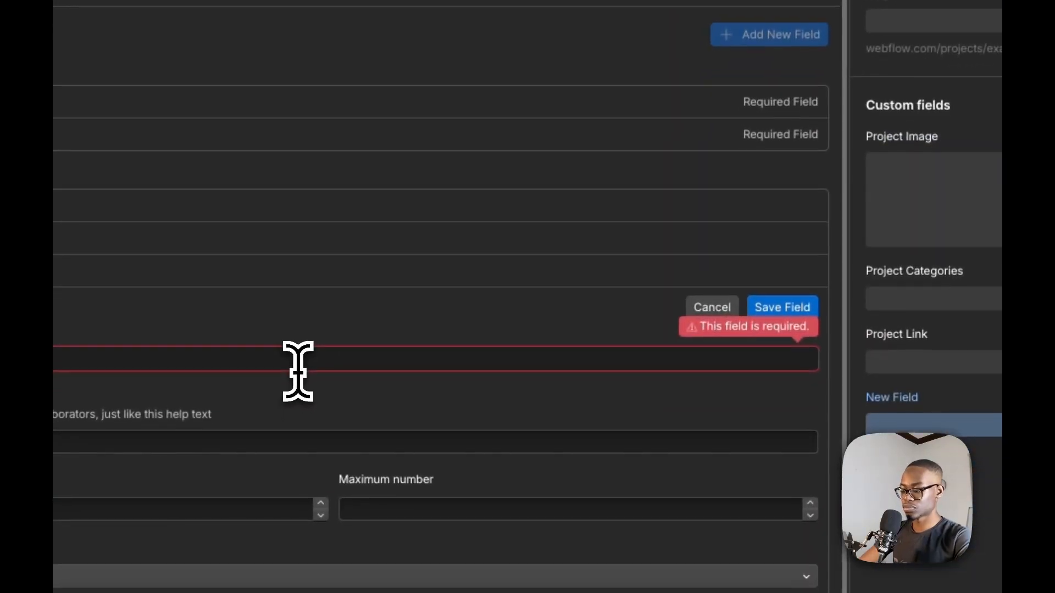
left_click(297, 371)
type("O")
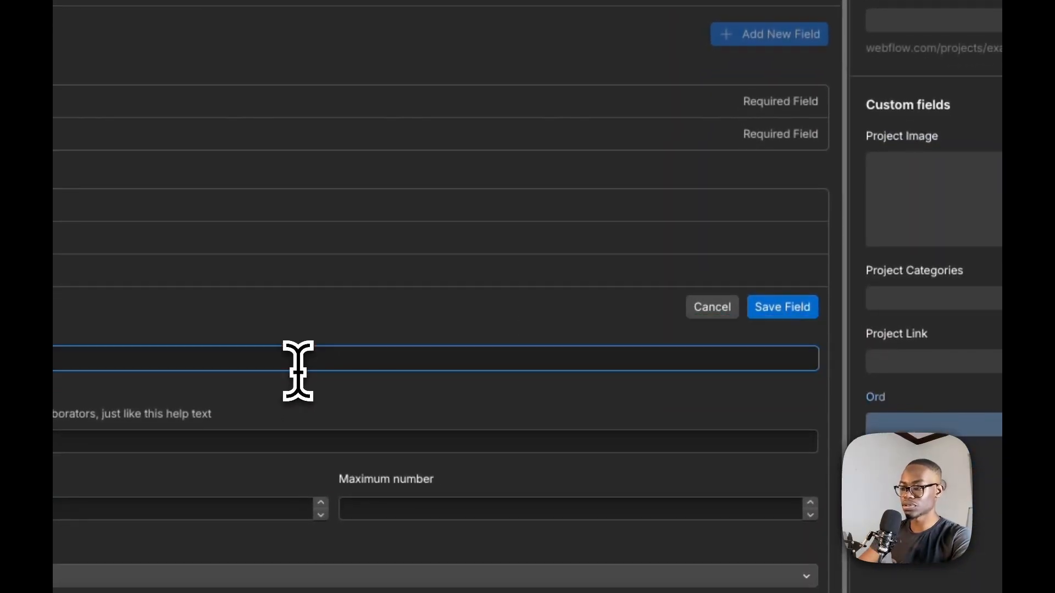
left_click(753, 305)
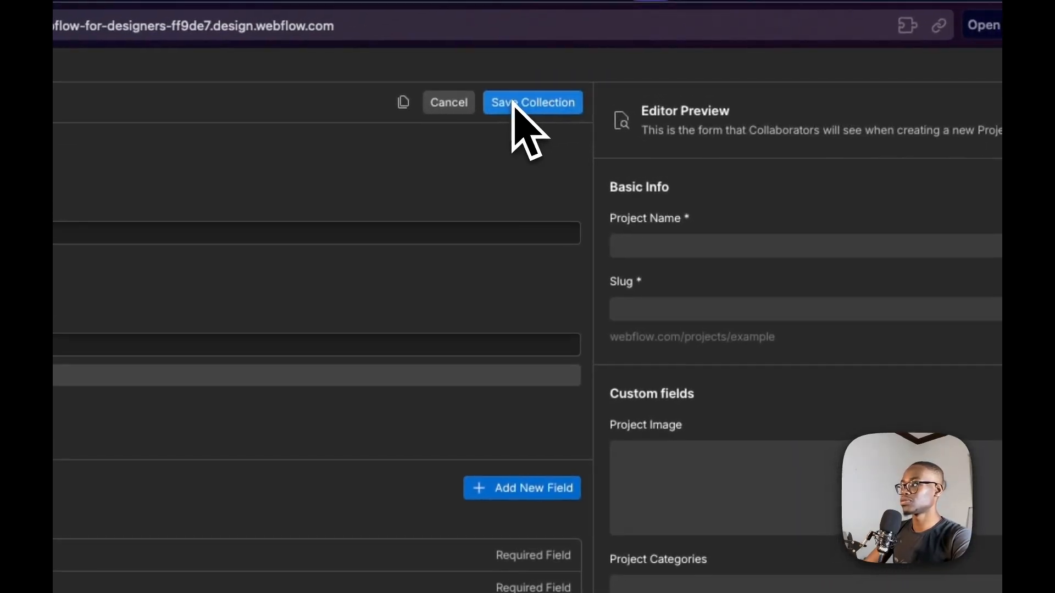
Save the Projects collection changes, set the Order of the "Watch this when I die" item to 1, and save the item
left_click(513, 104)
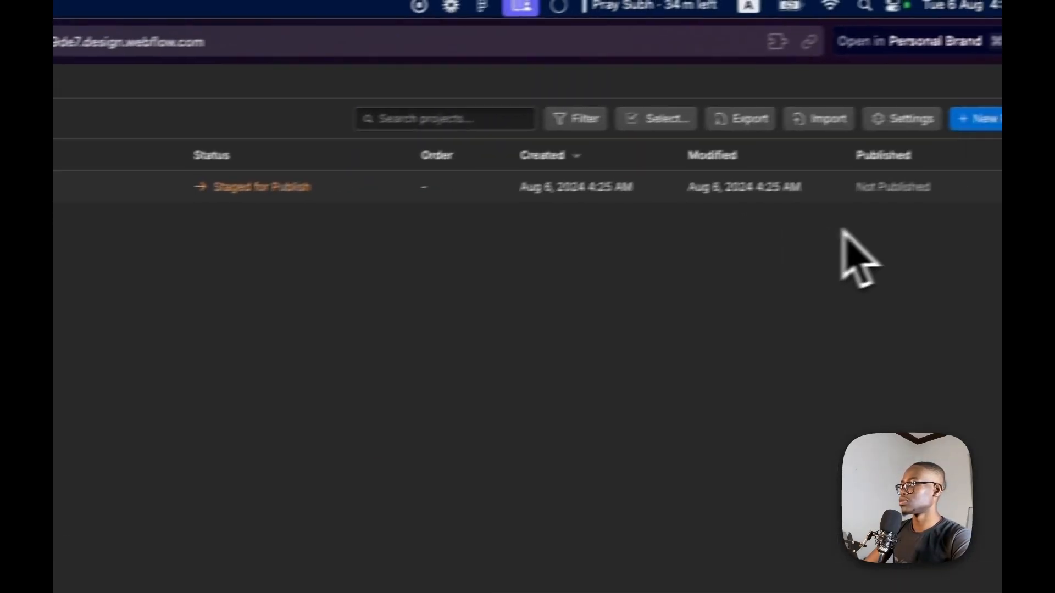
left_click(891, 205)
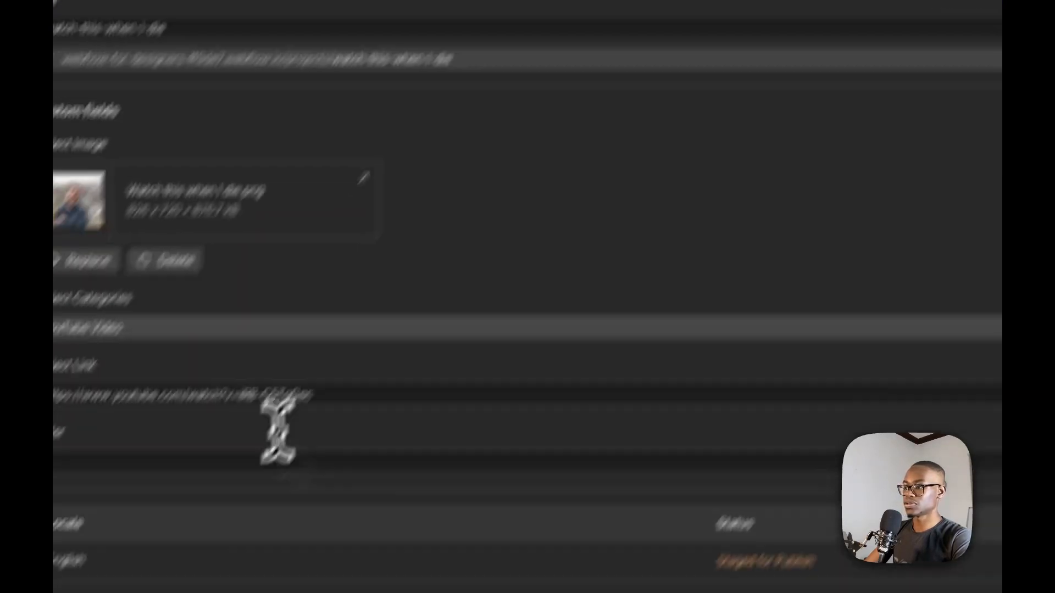
left_click(327, 351)
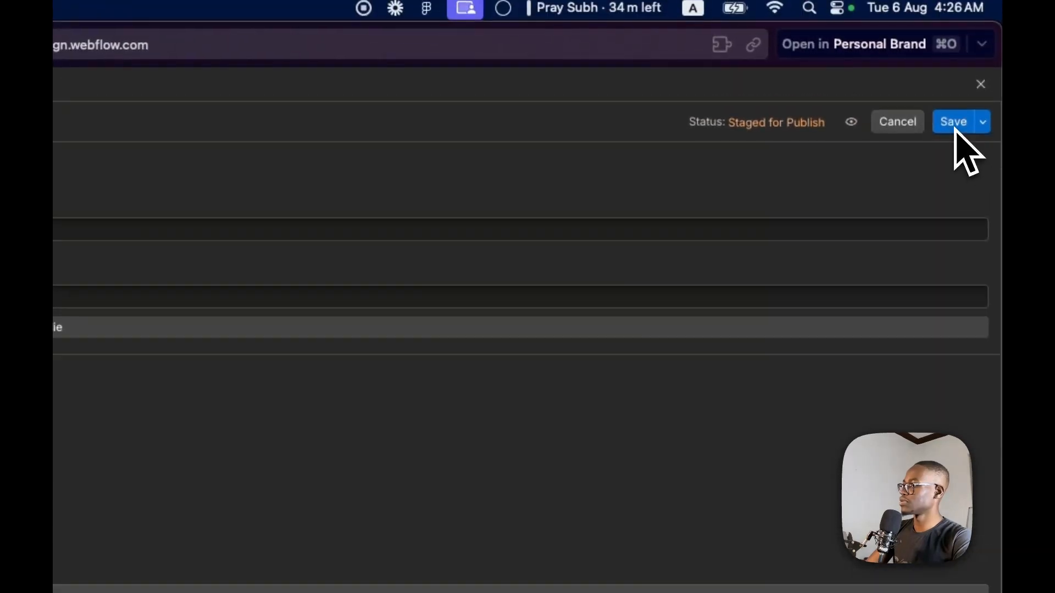
left_click(955, 128)
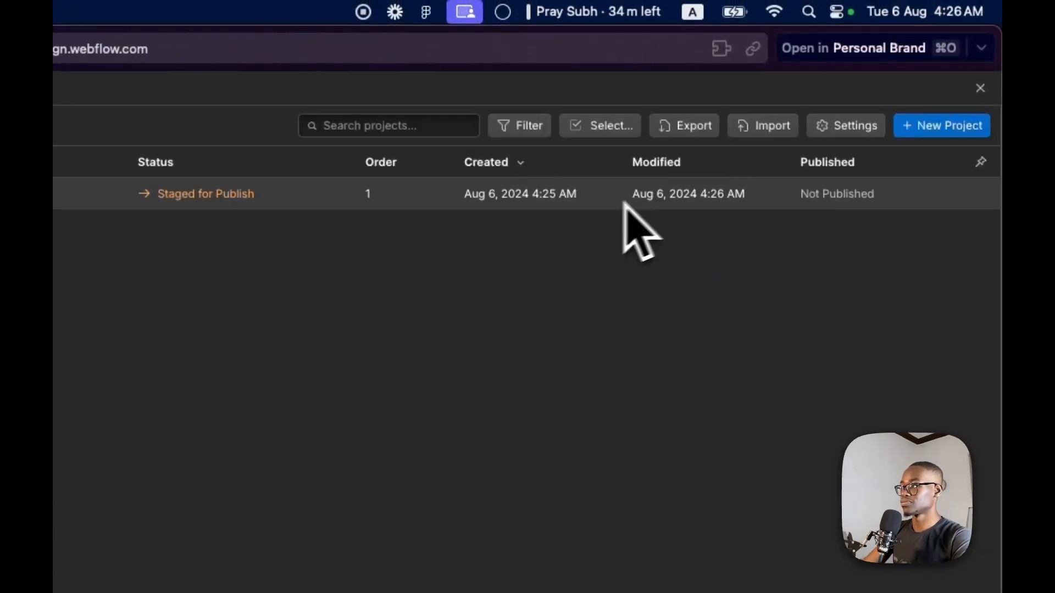
Add the project "Digital Minimalism: A Beginner's Guide" from Figma, with its matching image, category YouTube Series and Order 2
left_click(962, 128)
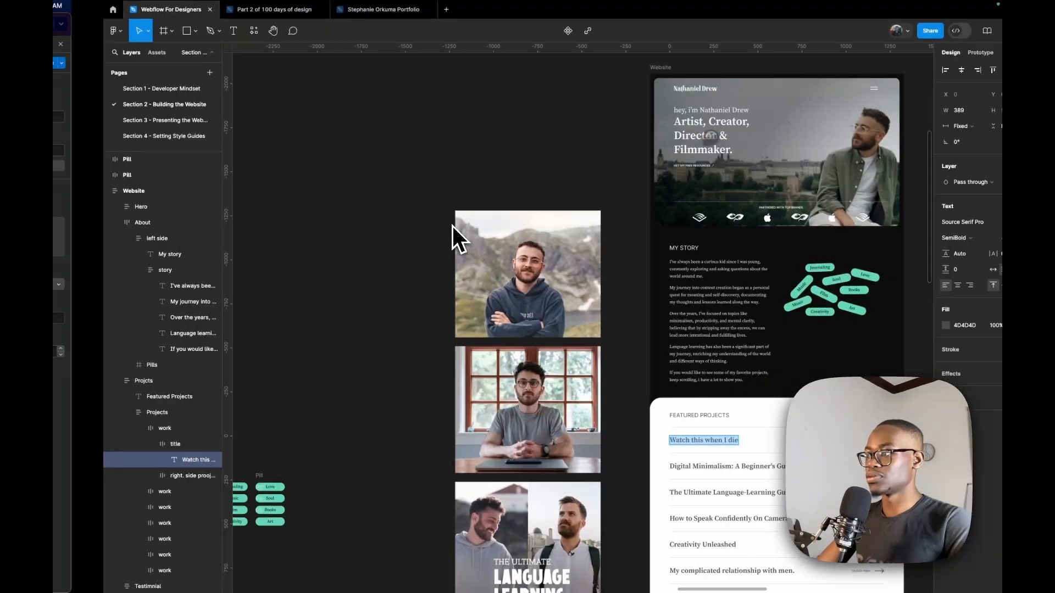
scroll(624, 391, "right", 3)
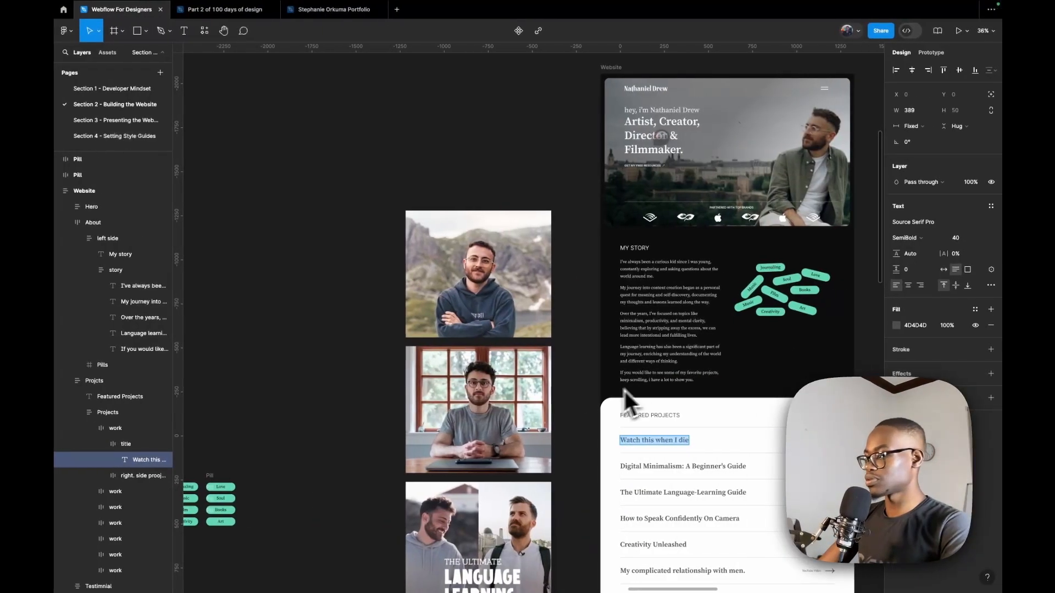
scroll(636, 365, "down", 5)
scroll(659, 397, "up", 5)
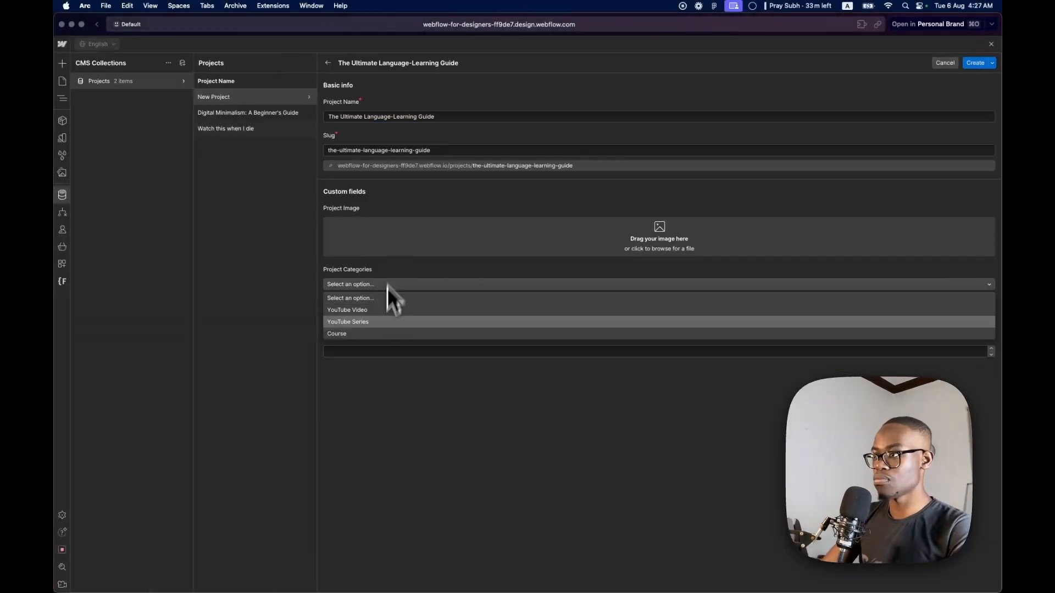
left_click(387, 320)
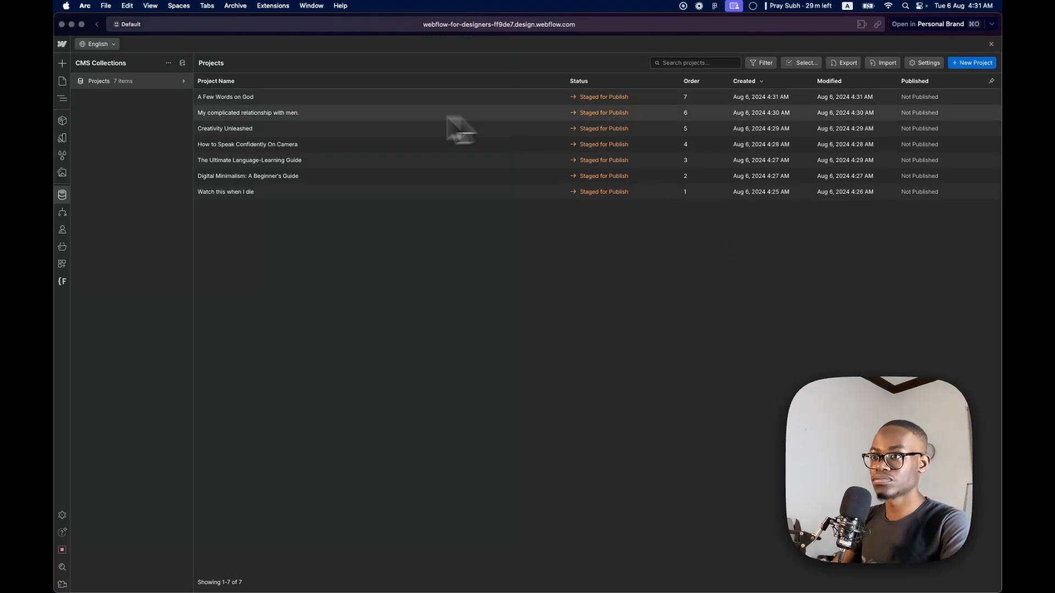
Return to the page canvas and add a Div Block inside project-section with a second Div Block nested in it
left_click(63, 196)
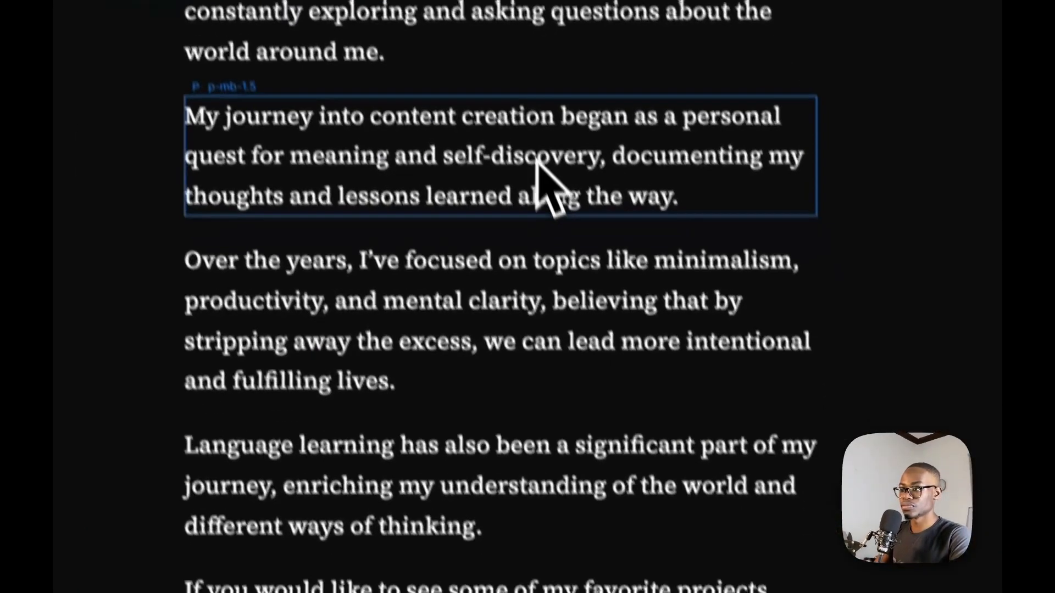
scroll(537, 161, "down", 5)
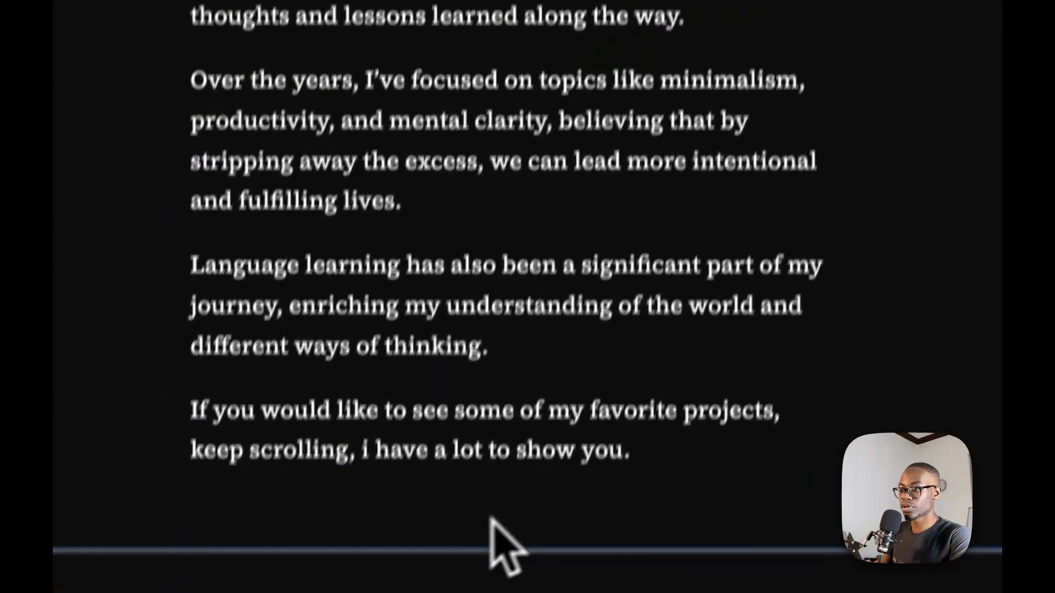
left_click(433, 525)
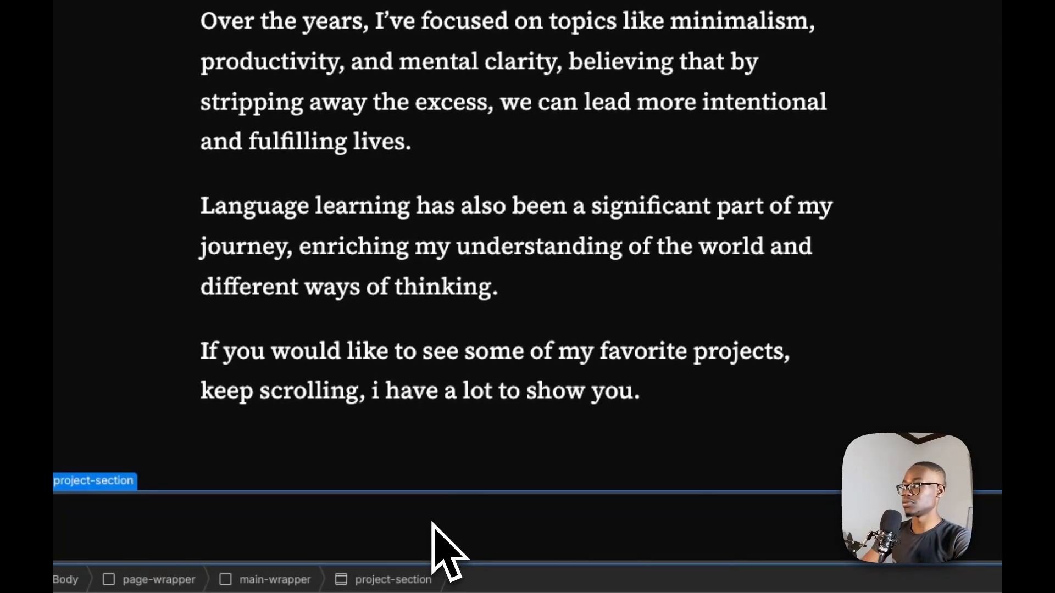
key("super+k")
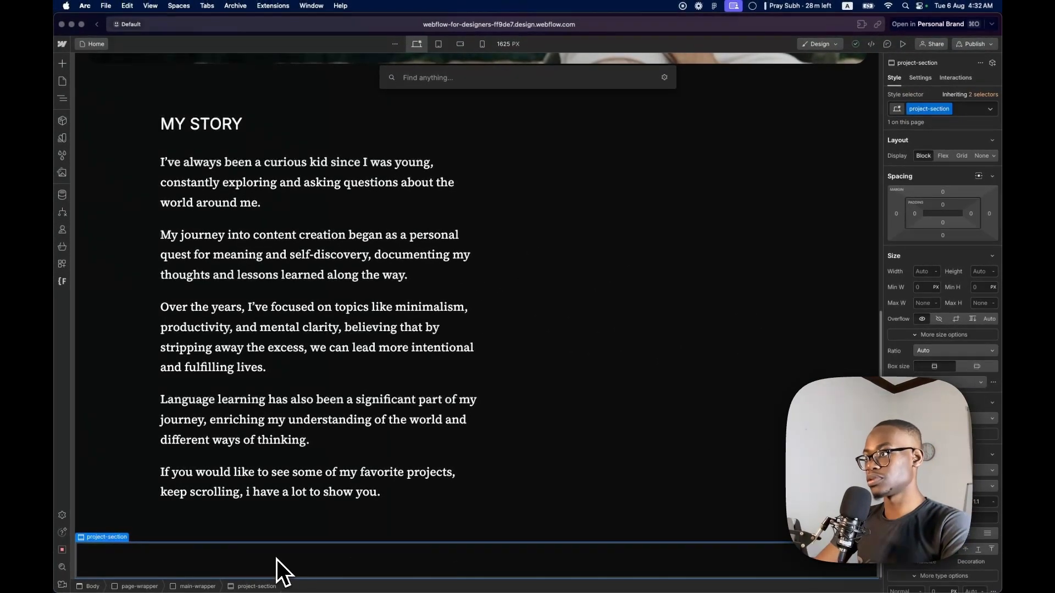
type("div")
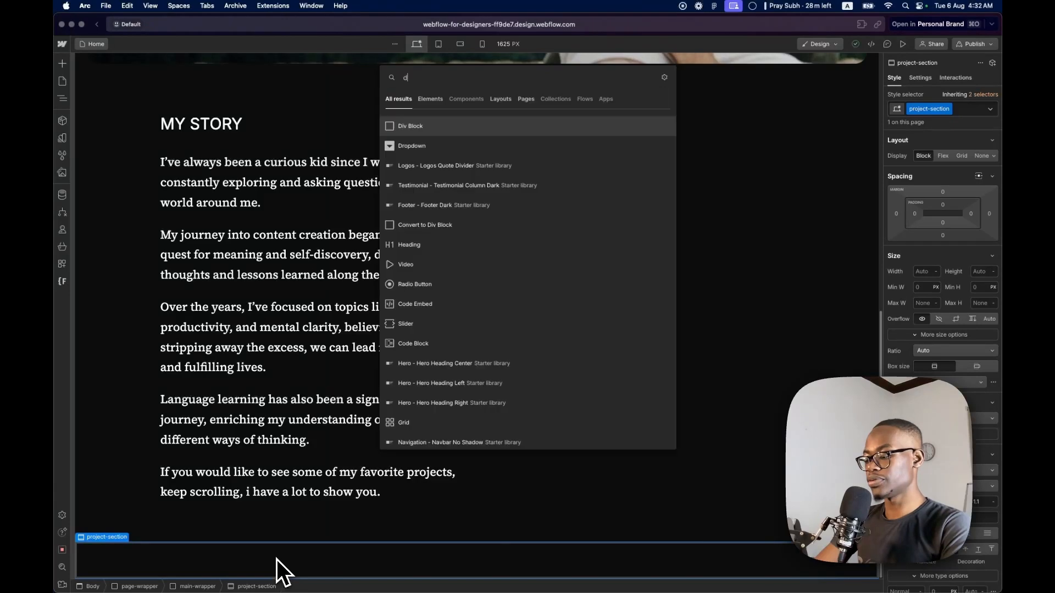
key("Return")
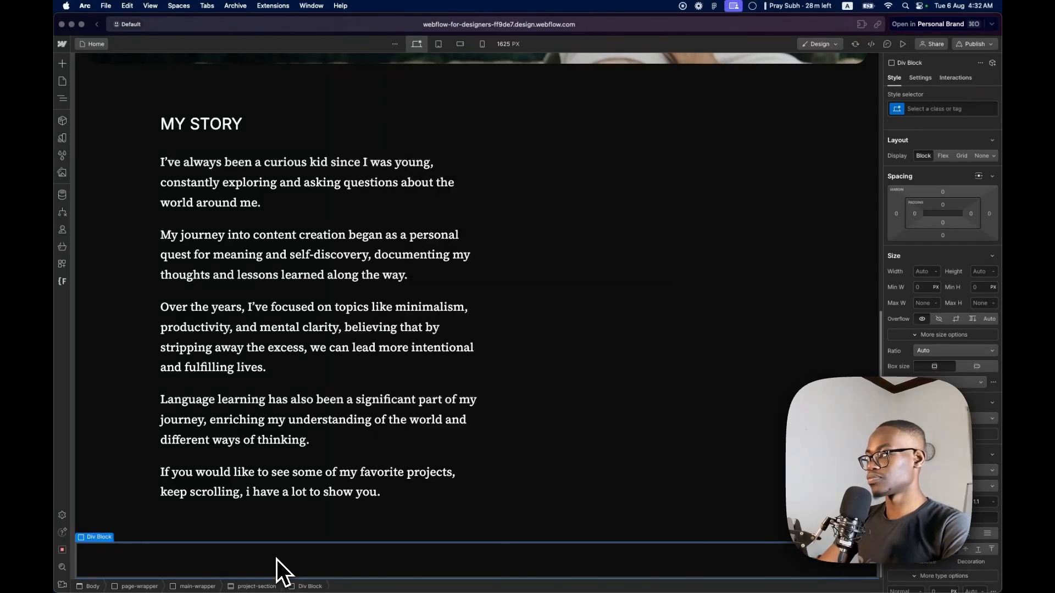
key("super+k")
type("div")
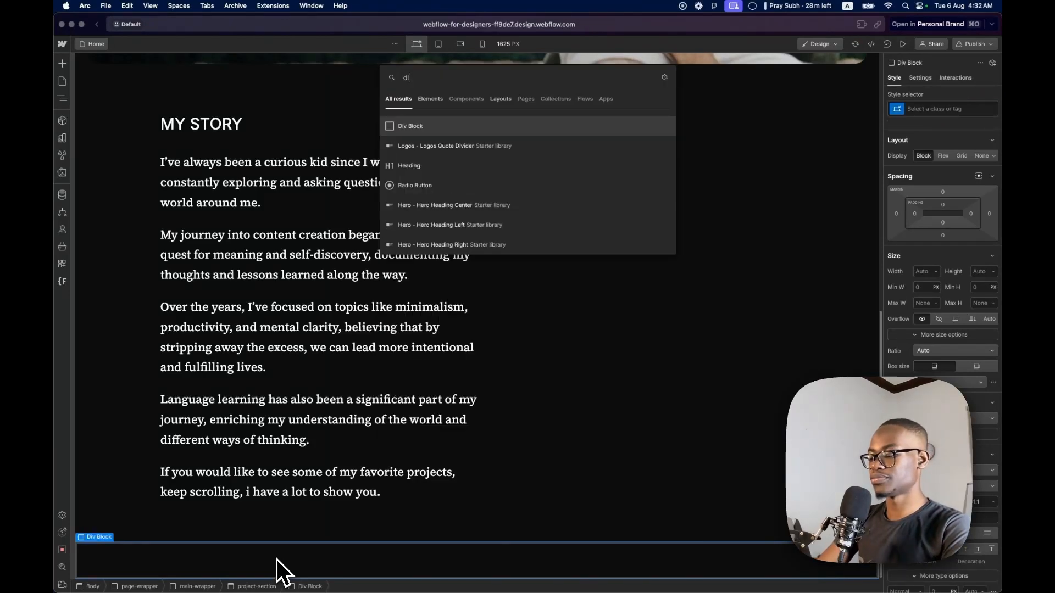
key("Return")
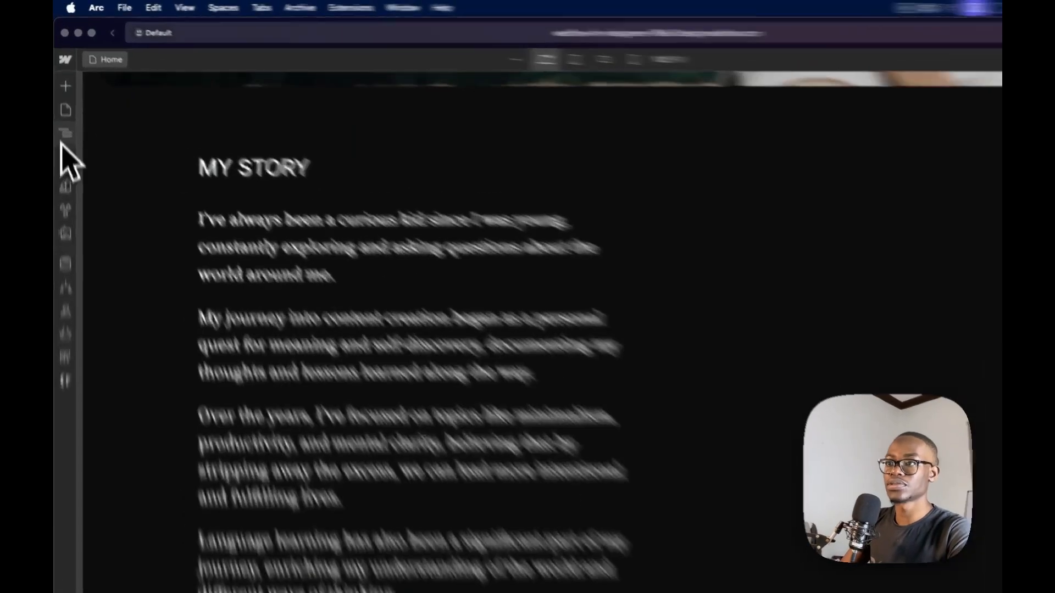
Pin the Navigator open and give the outer Div Block the padding-global class with the padding-section-medium combo class
left_click(62, 98)
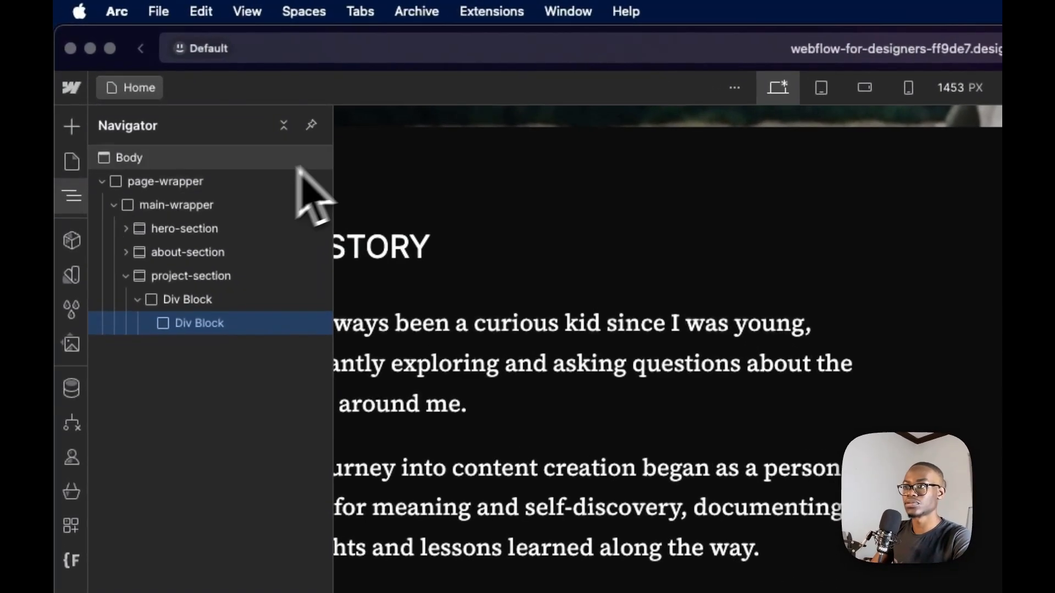
left_click(313, 127)
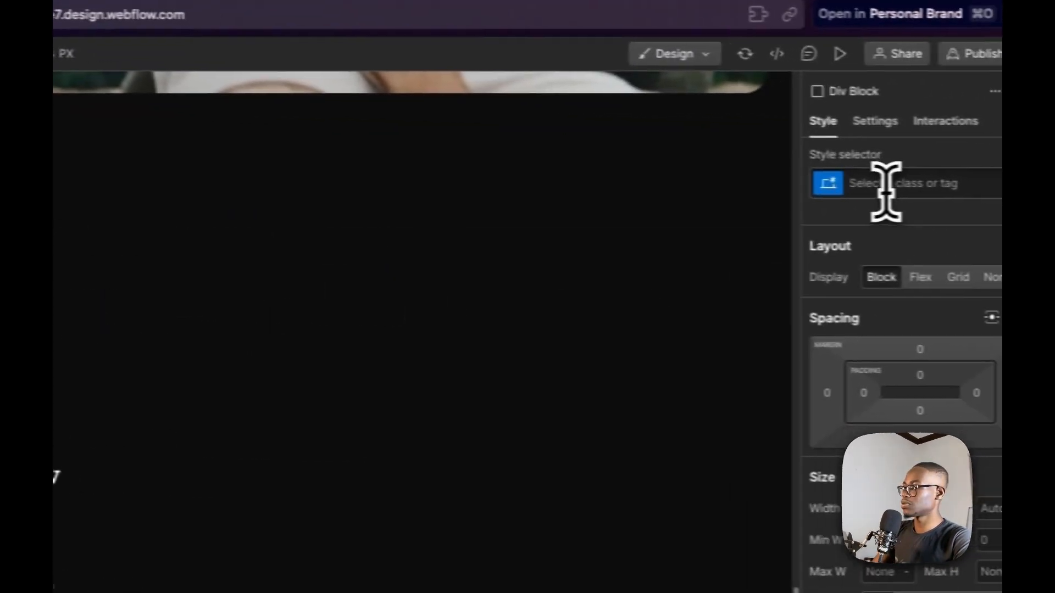
left_click(864, 180)
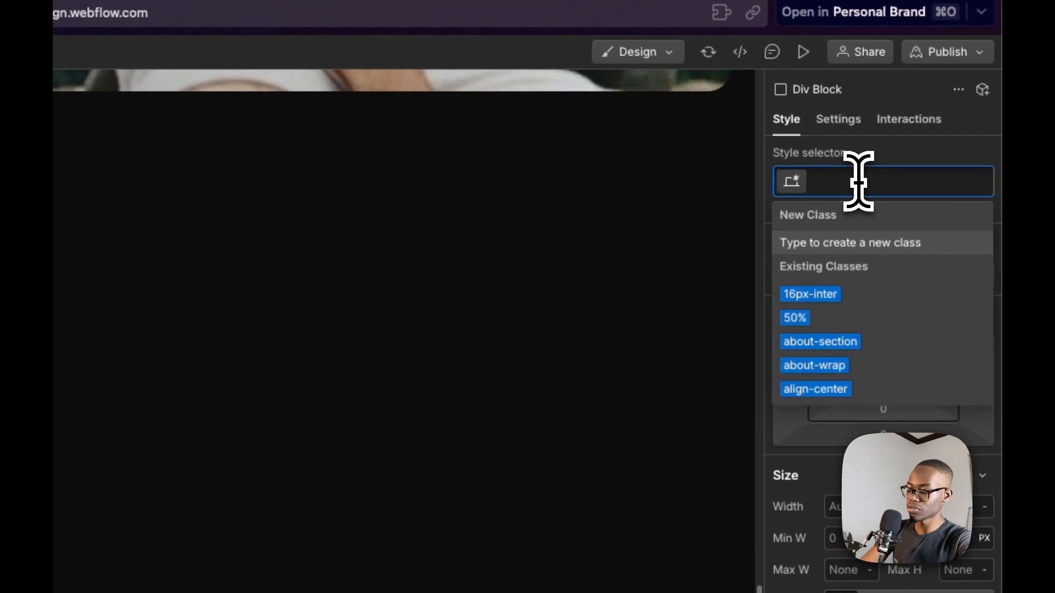
type("paddin")
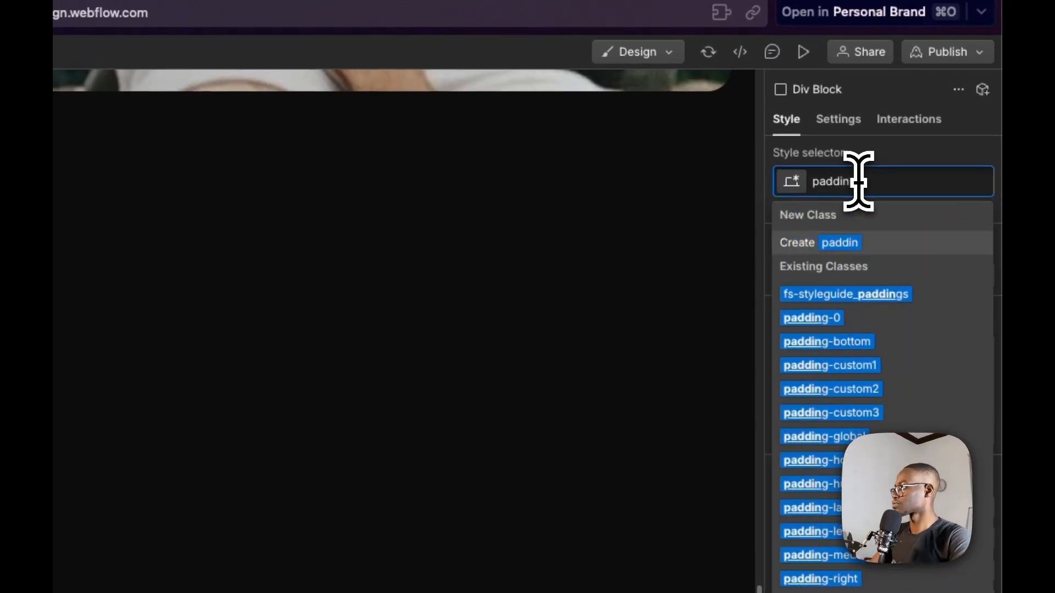
left_click(857, 437)
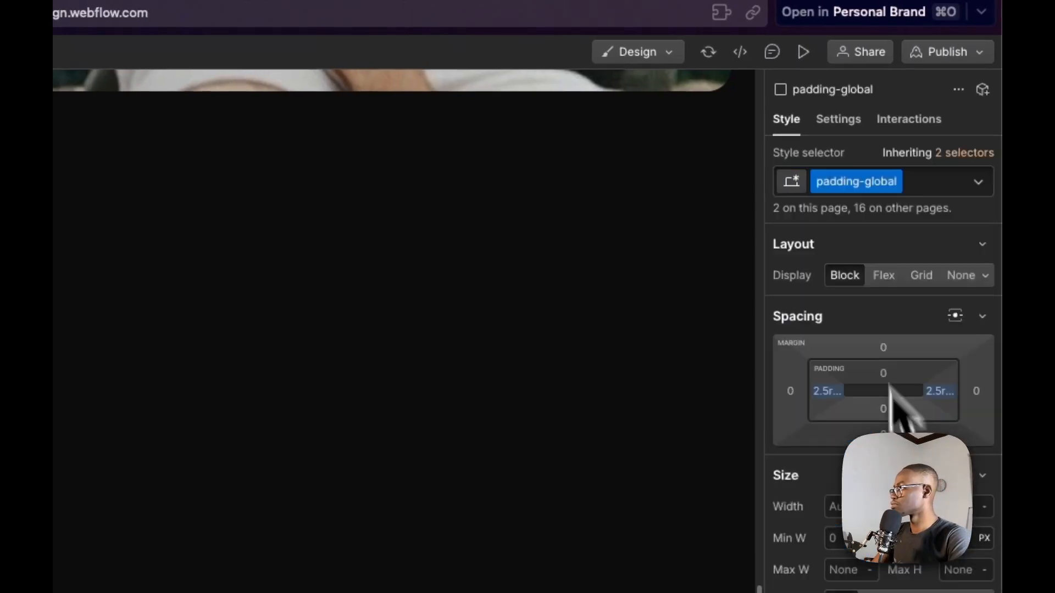
left_click(941, 183)
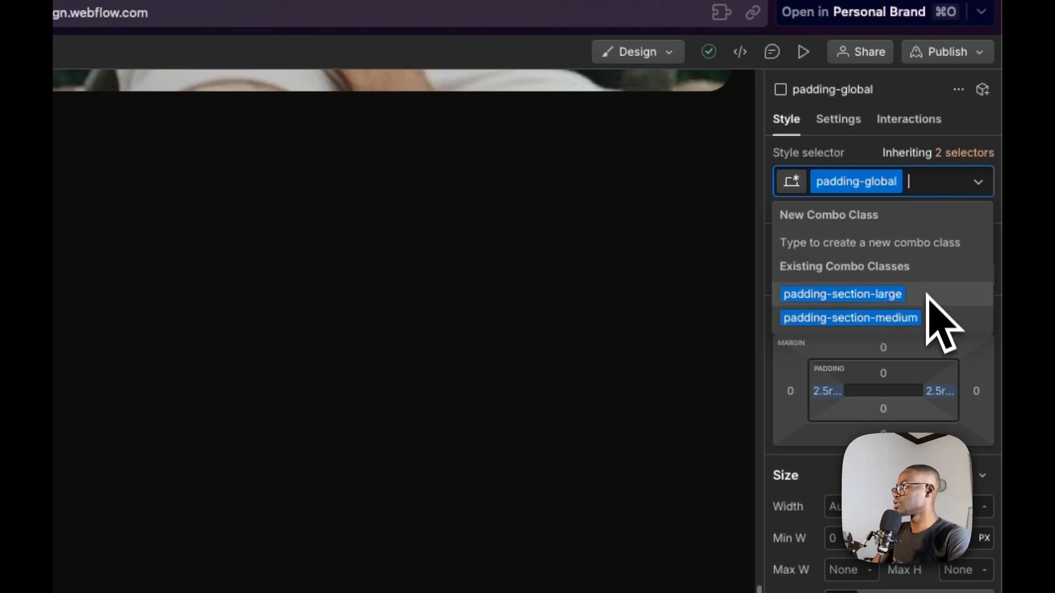
left_click(851, 318)
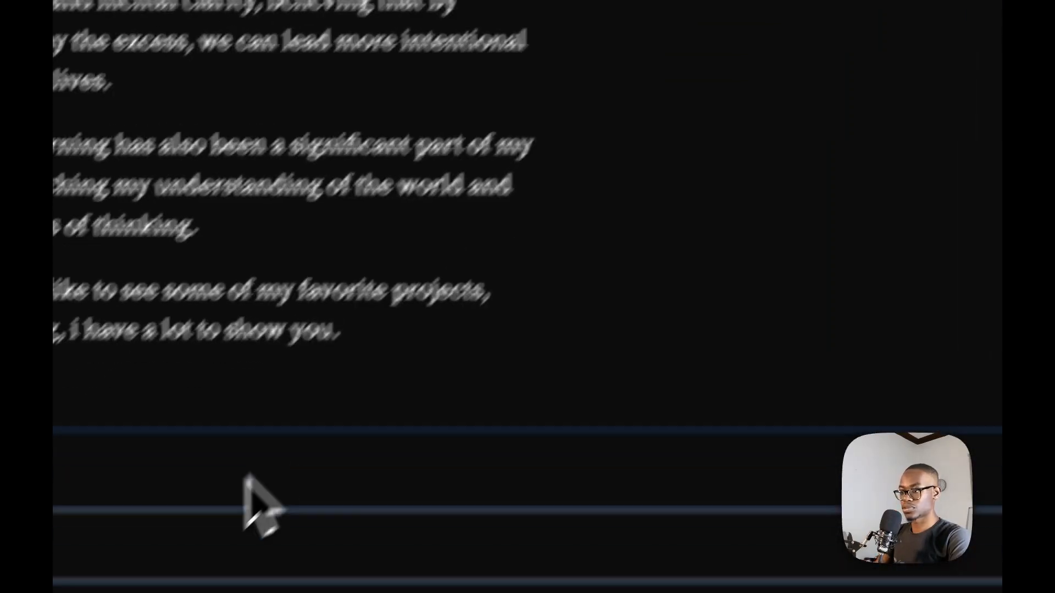
Apply the existing container-large class to the inner Div Block
left_click(865, 131)
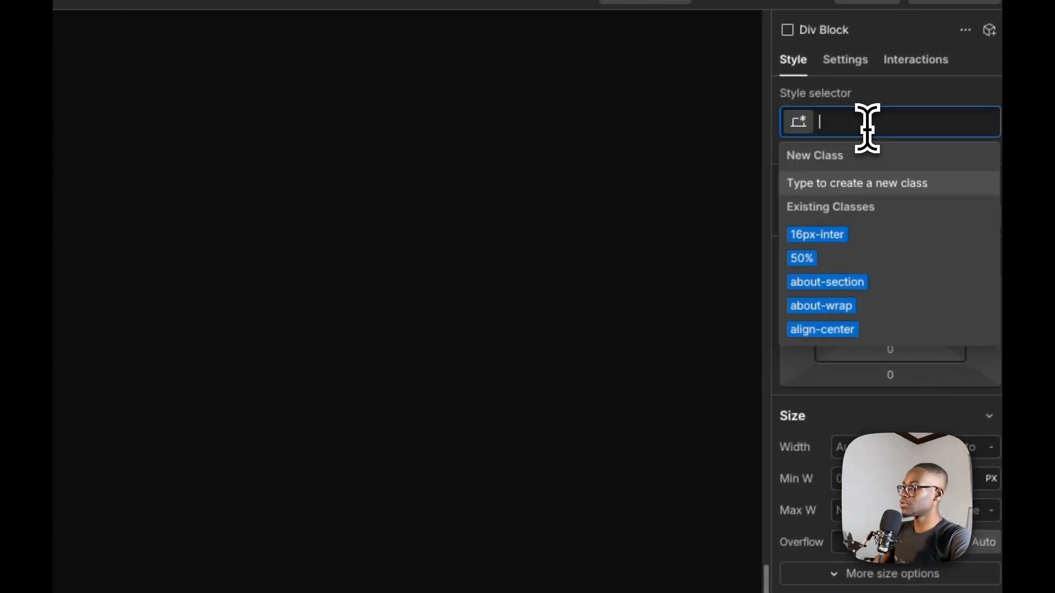
type("conta")
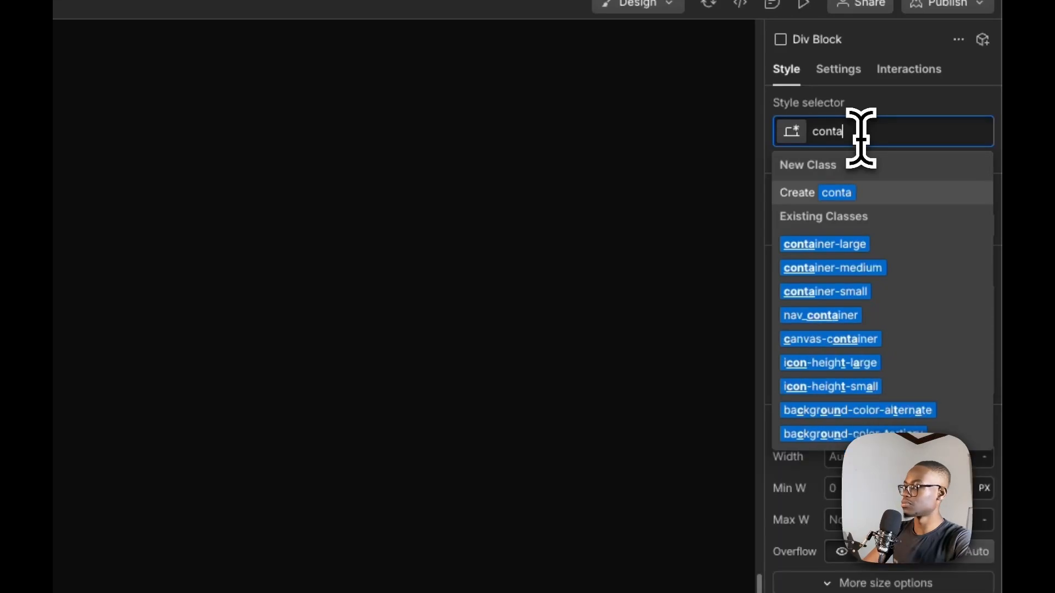
left_click(889, 248)
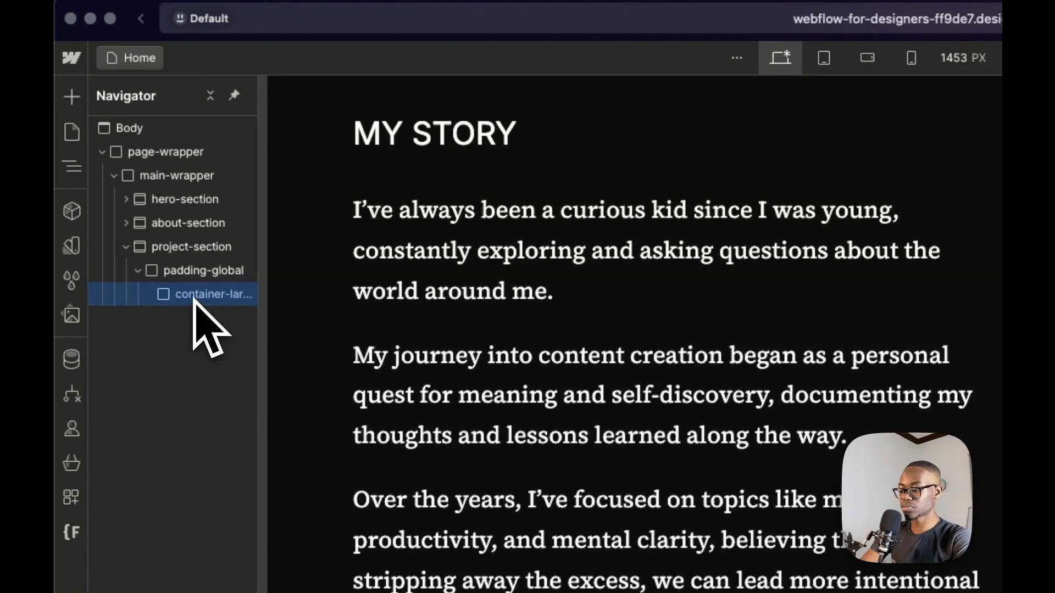
Add a Div Block inside container-large and give it a new class named projects-wrap
key("super+k")
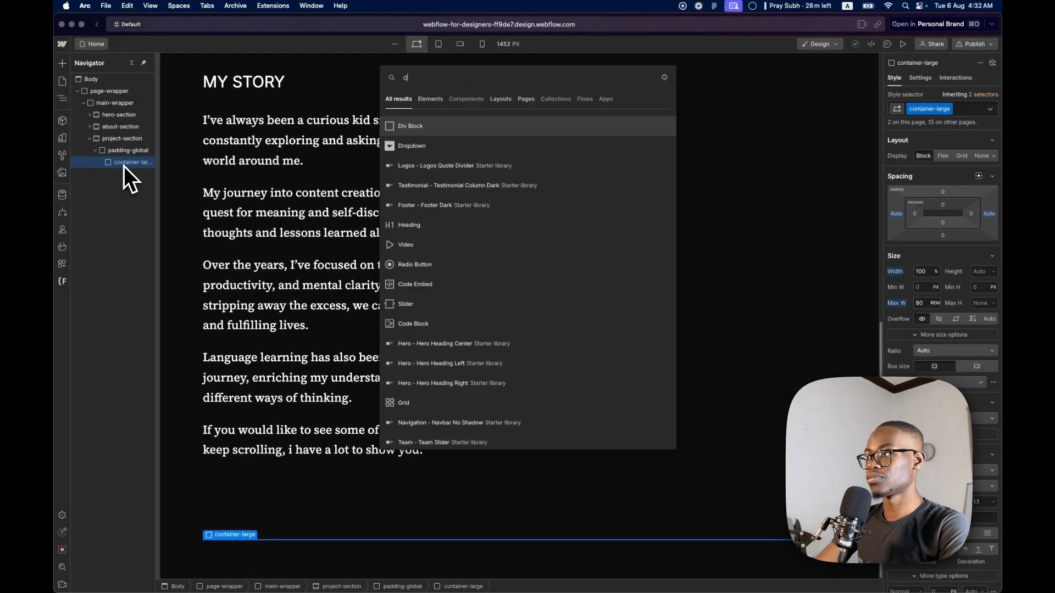
key("Return")
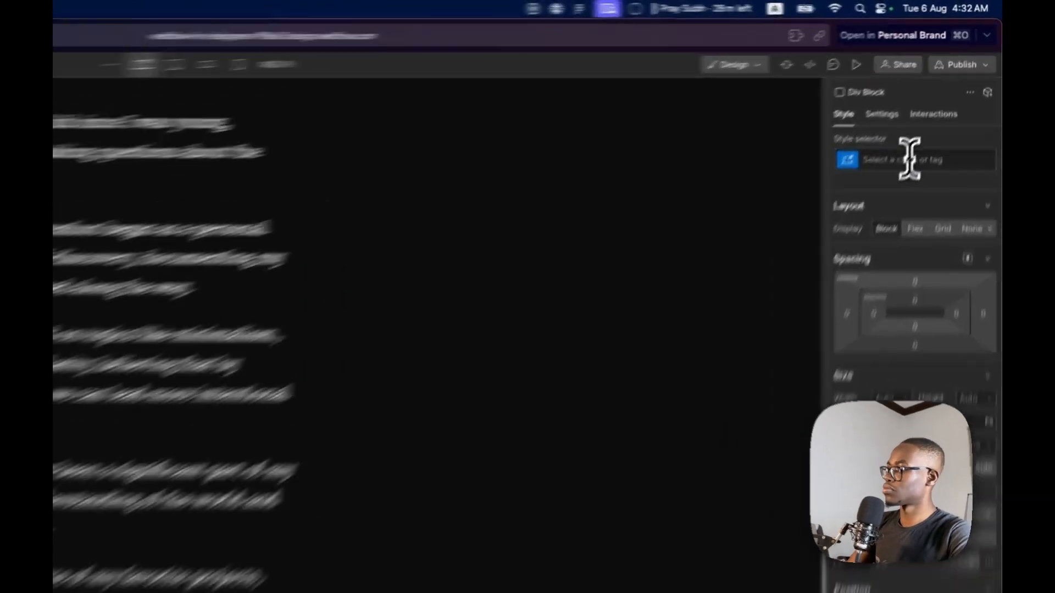
left_click(940, 108)
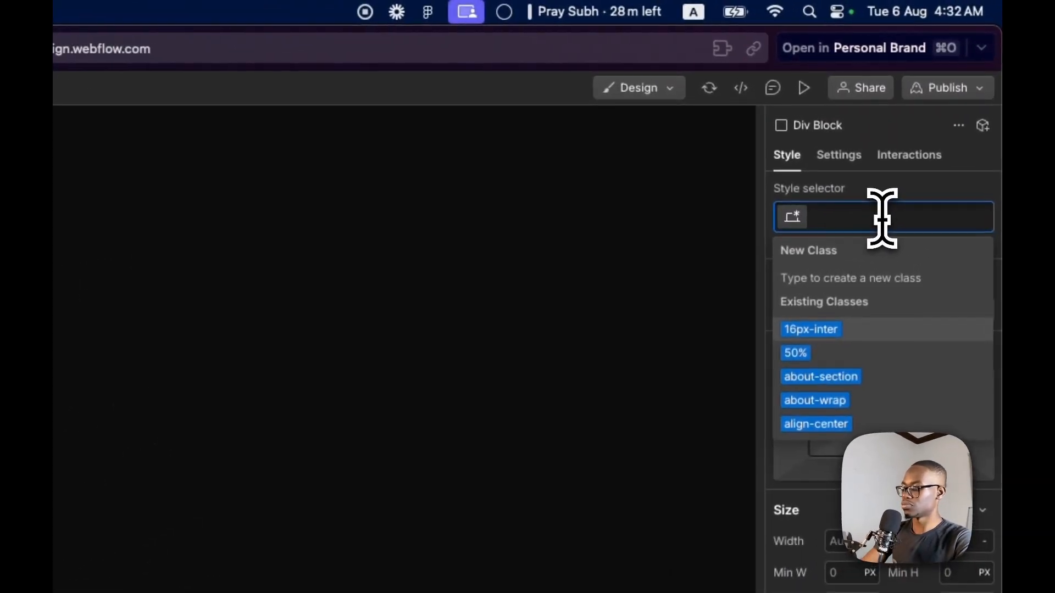
type("projects-wrap")
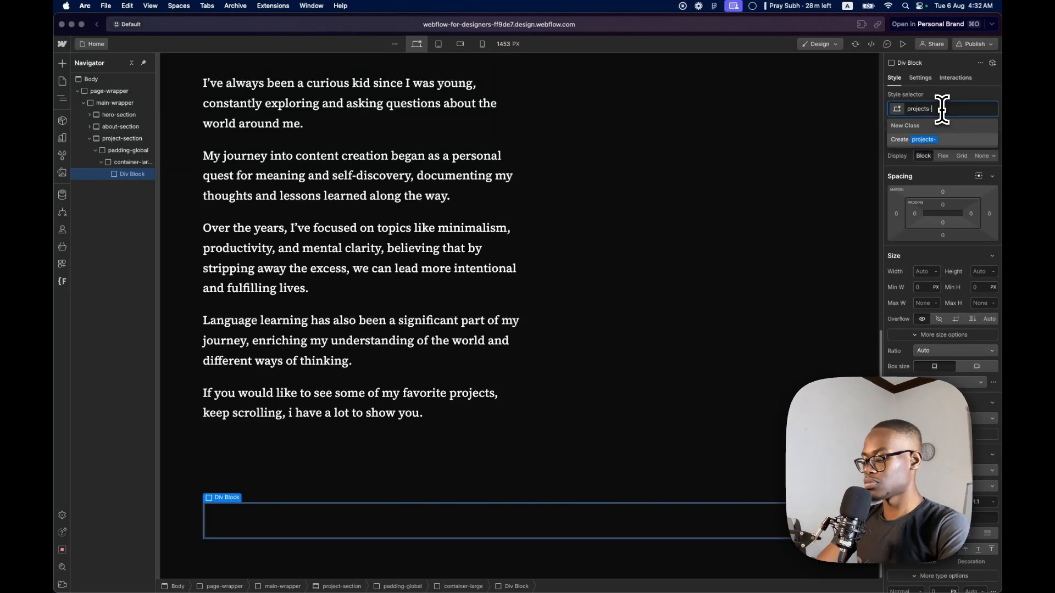
key("Return")
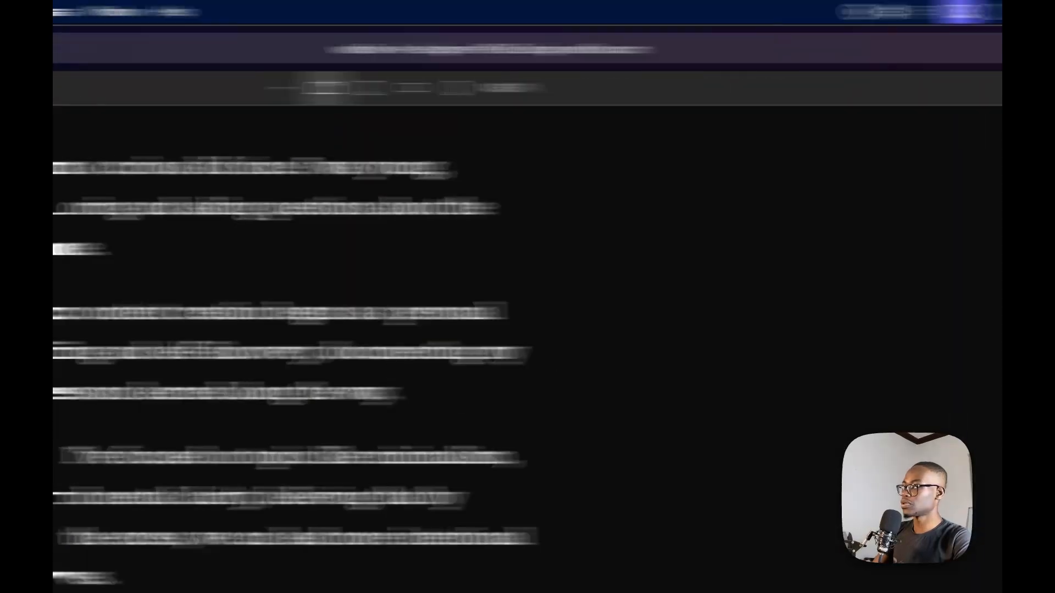
Add the background-color-alternate class to project-section and select the projects-wrap div inside it
left_click(930, 215)
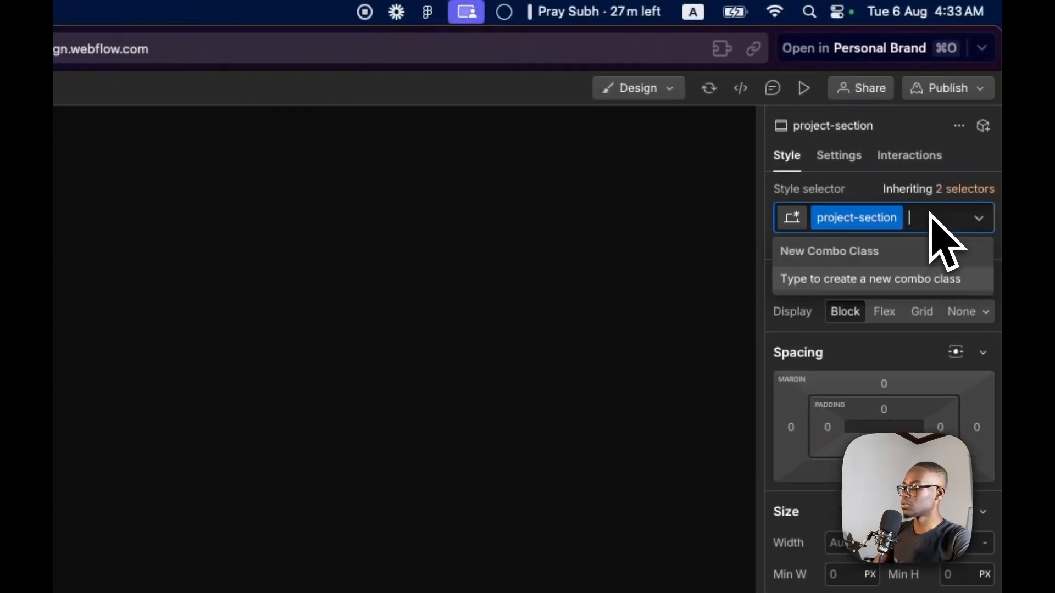
type("back")
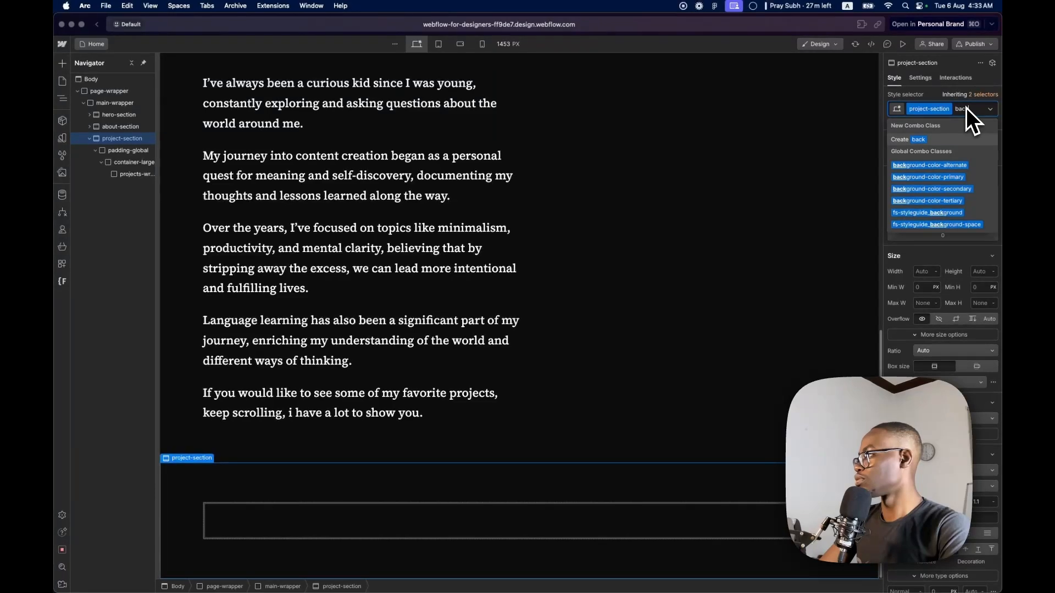
key("Down")
key("Down")
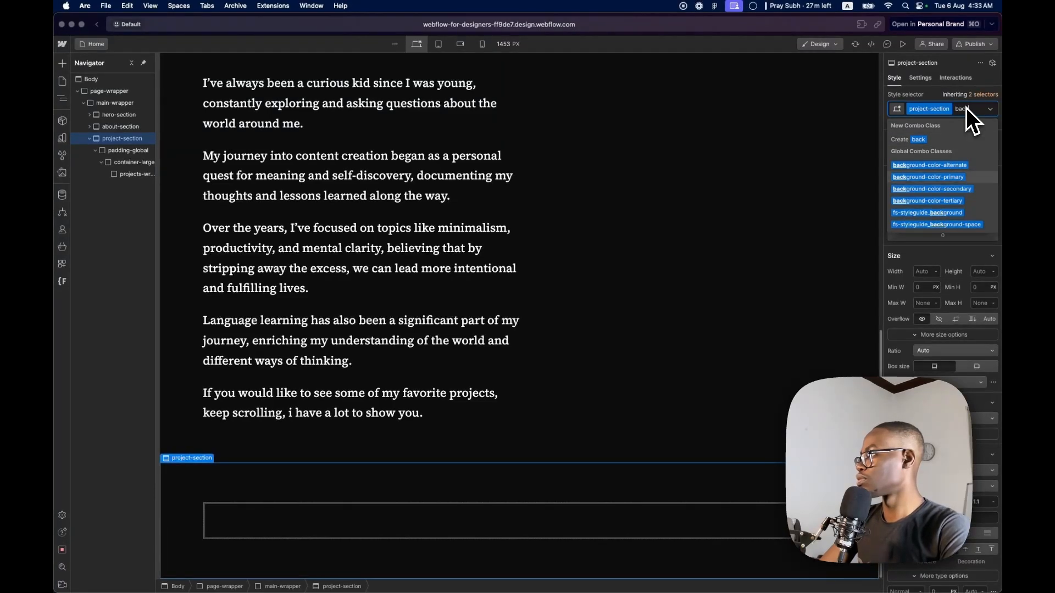
key("Up")
key("Return")
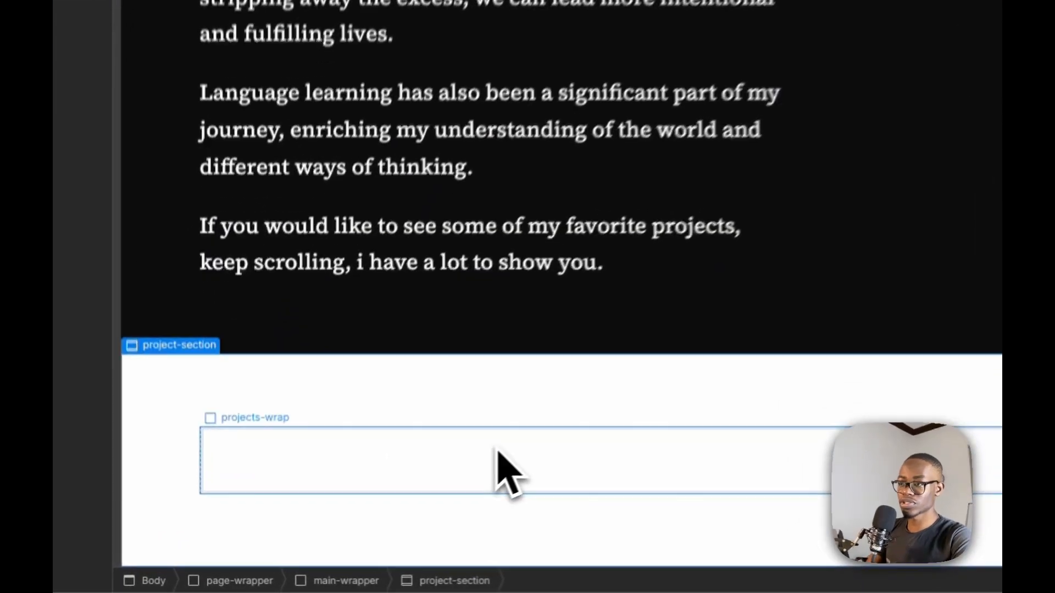
left_click(380, 511)
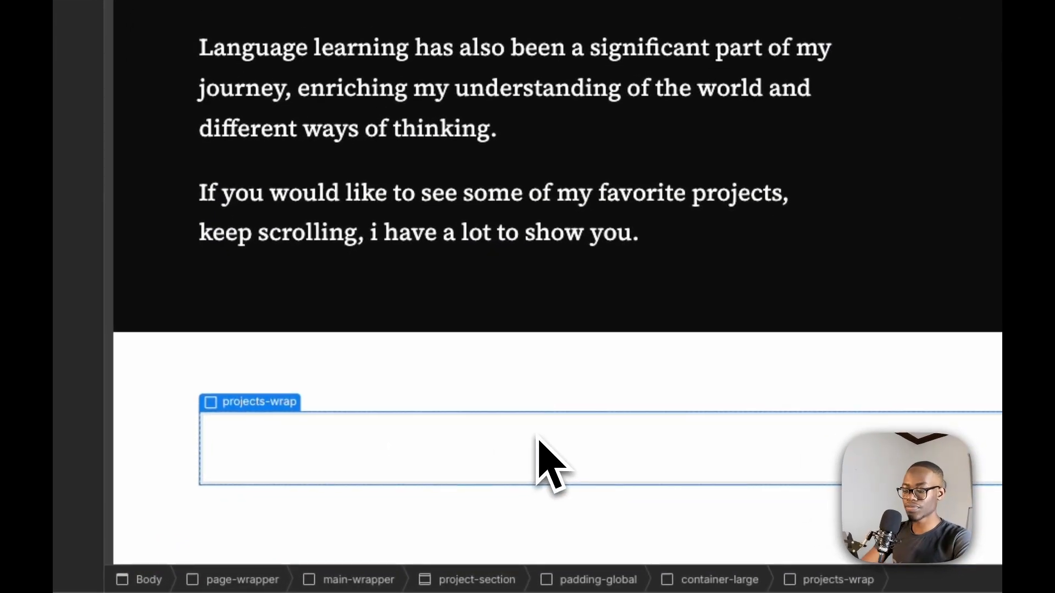
Add an H2 heading inside the projects-wrap div
key("super+e")
type("h")
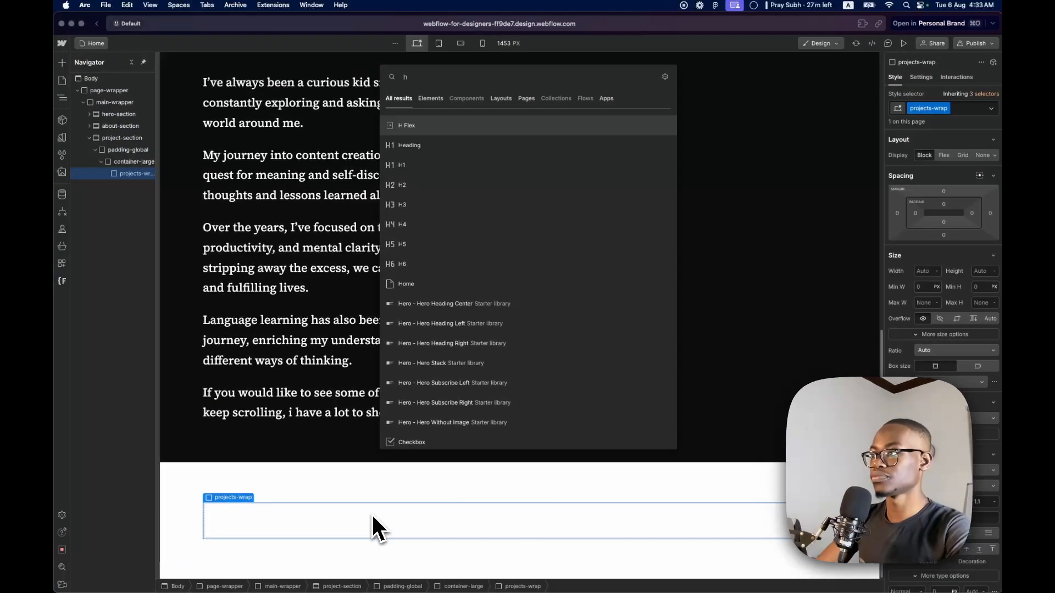
key("Down")
key("Down")
key("Down")
key("Return")
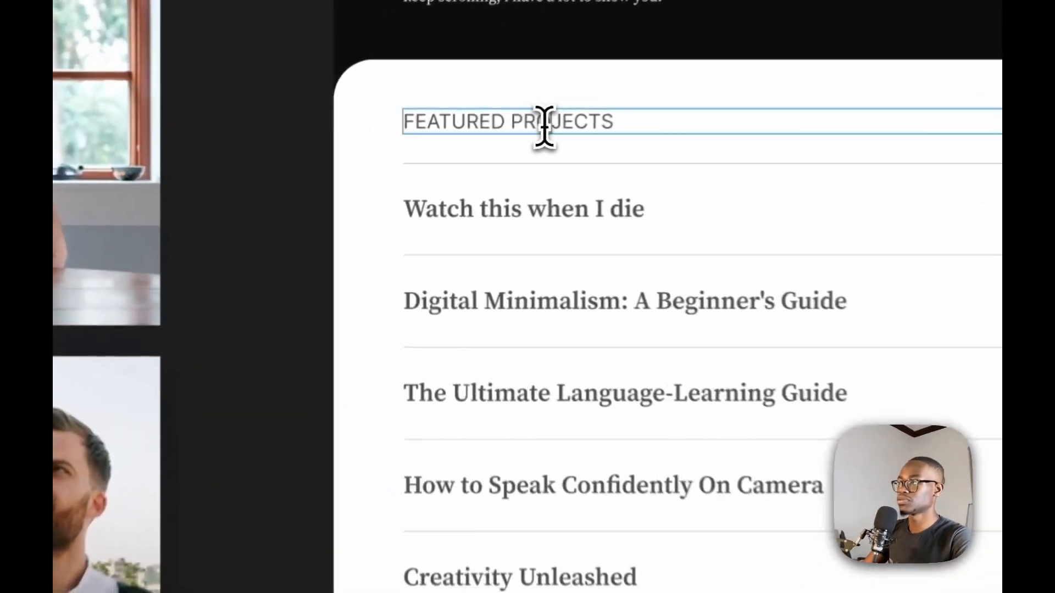
Copy the "Featured Projects" title text from the Figma design and paste it over the H2's placeholder text in Webflow
triple_click(544, 126)
key("super+c")
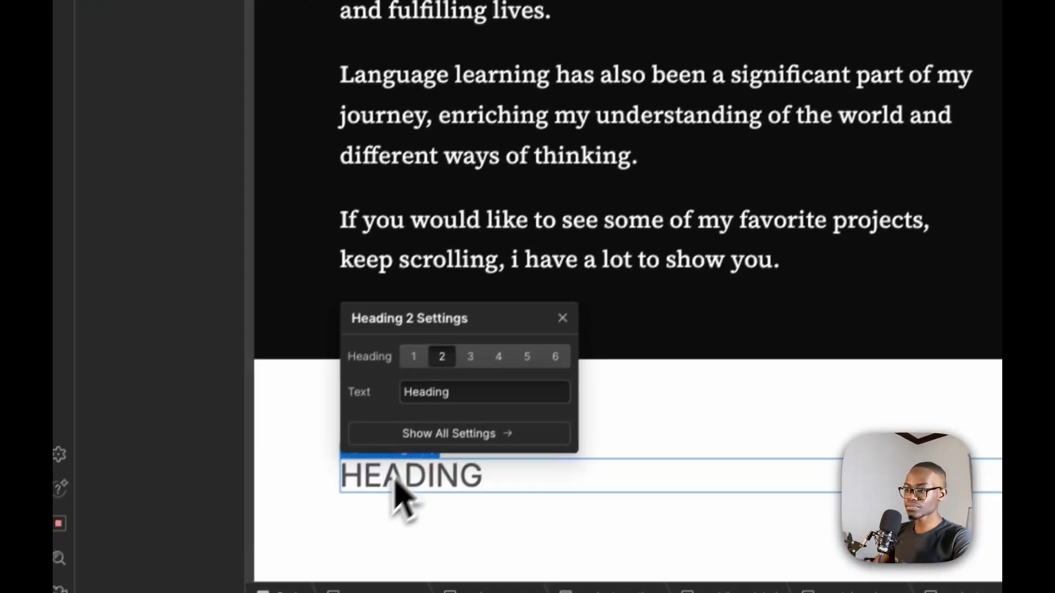
left_click(426, 465)
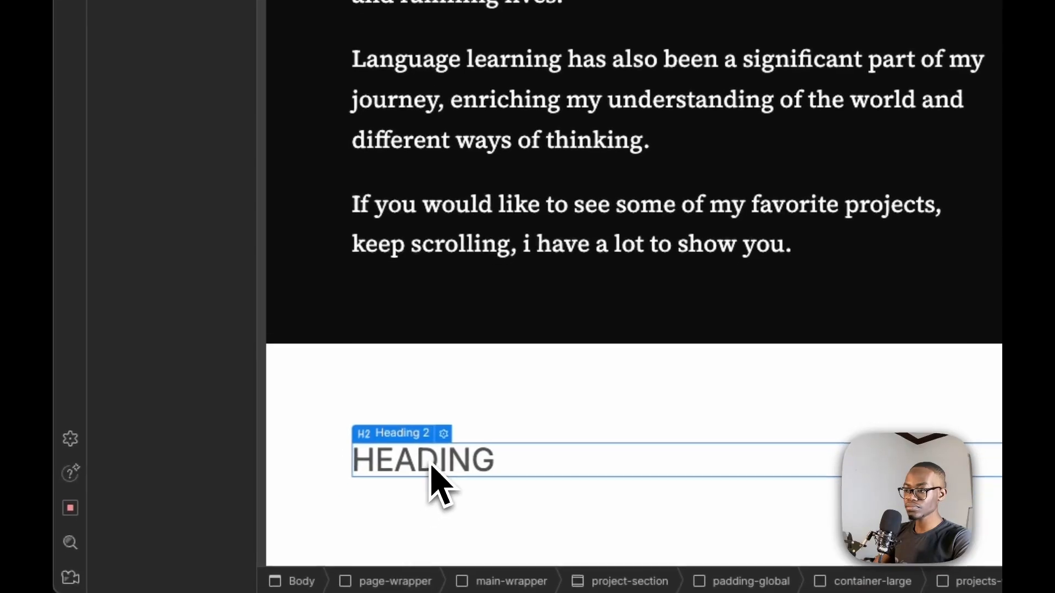
double_click(430, 459)
key("super+v")
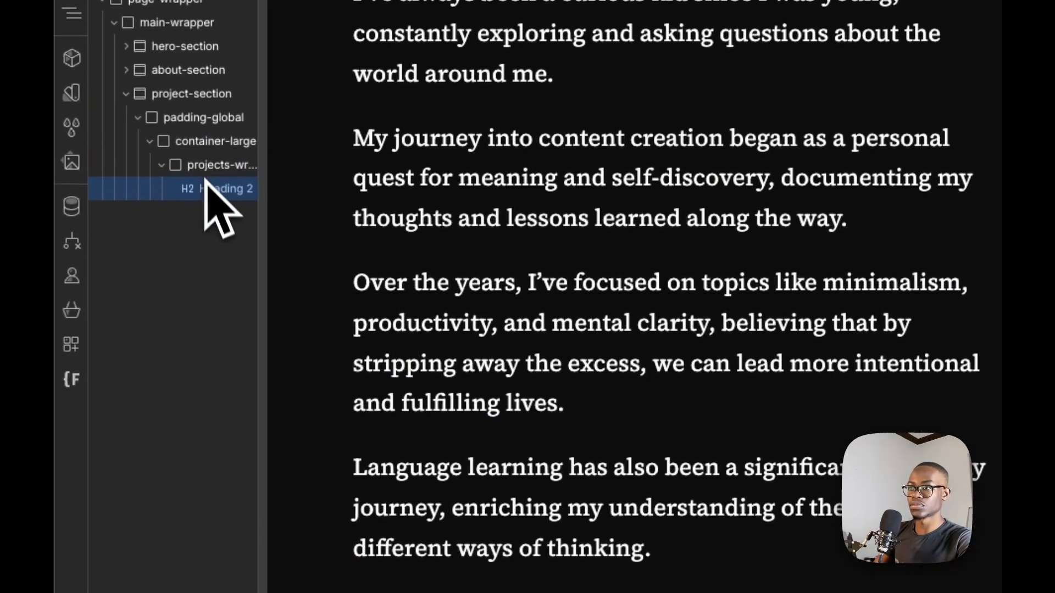
Add a Collection List inside projects-wrap, set its source to the Projects collection, and close its settings
left_click(211, 174)
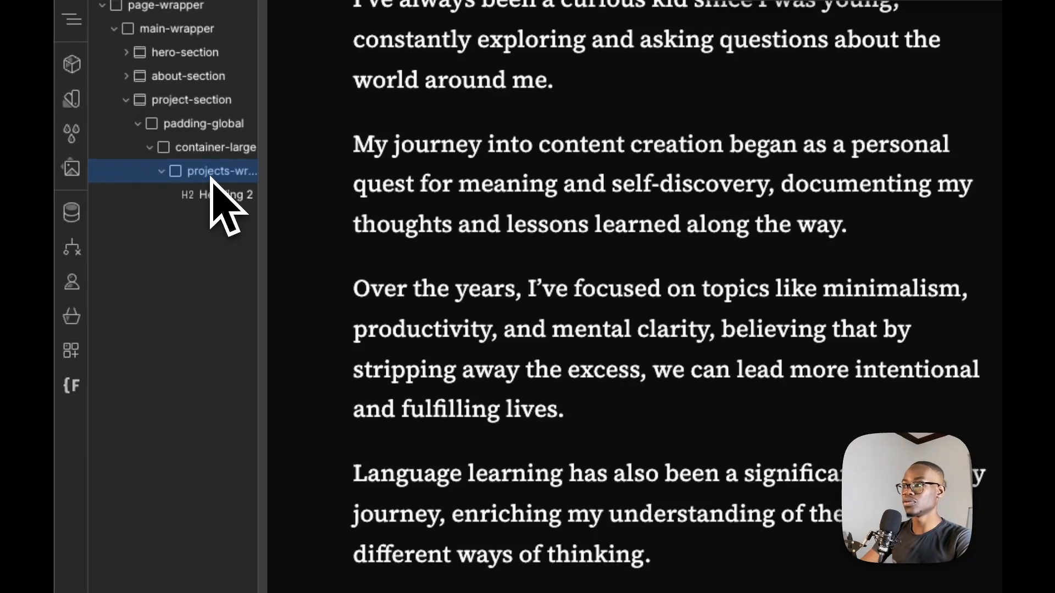
key("super+e")
type("coll")
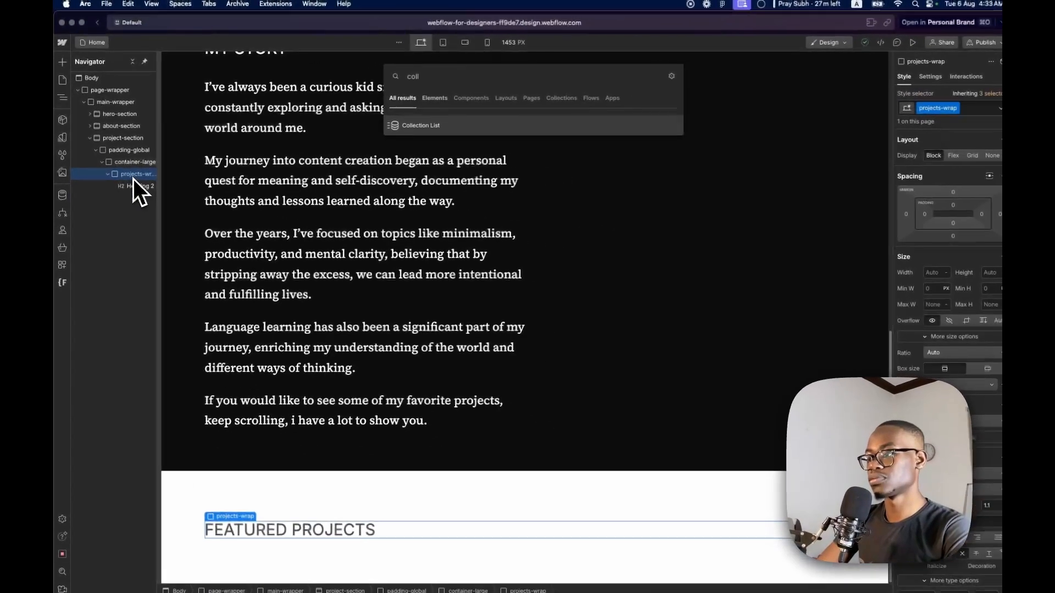
key("Return")
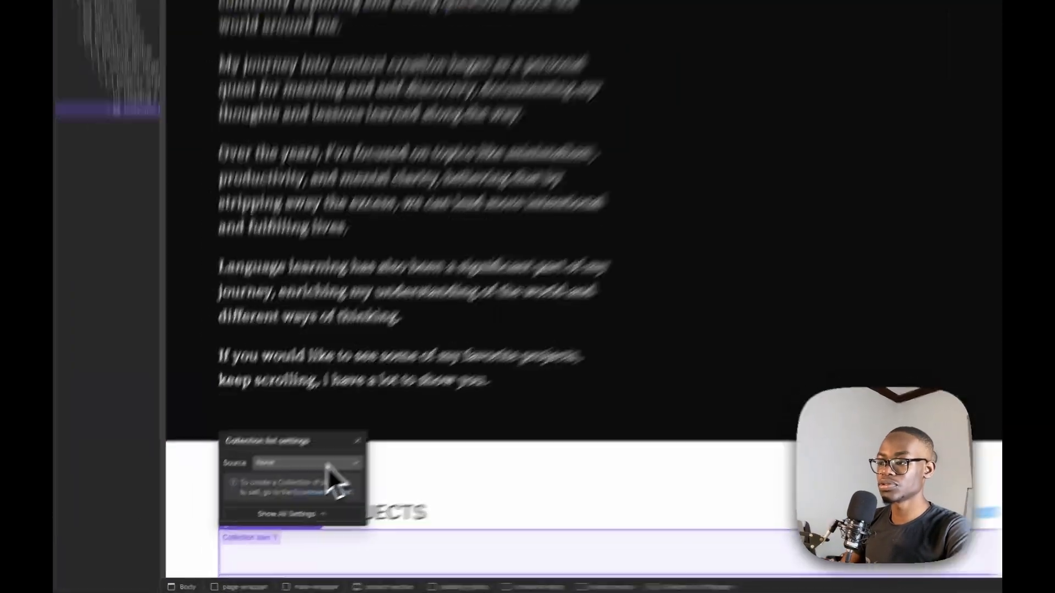
left_click(328, 464)
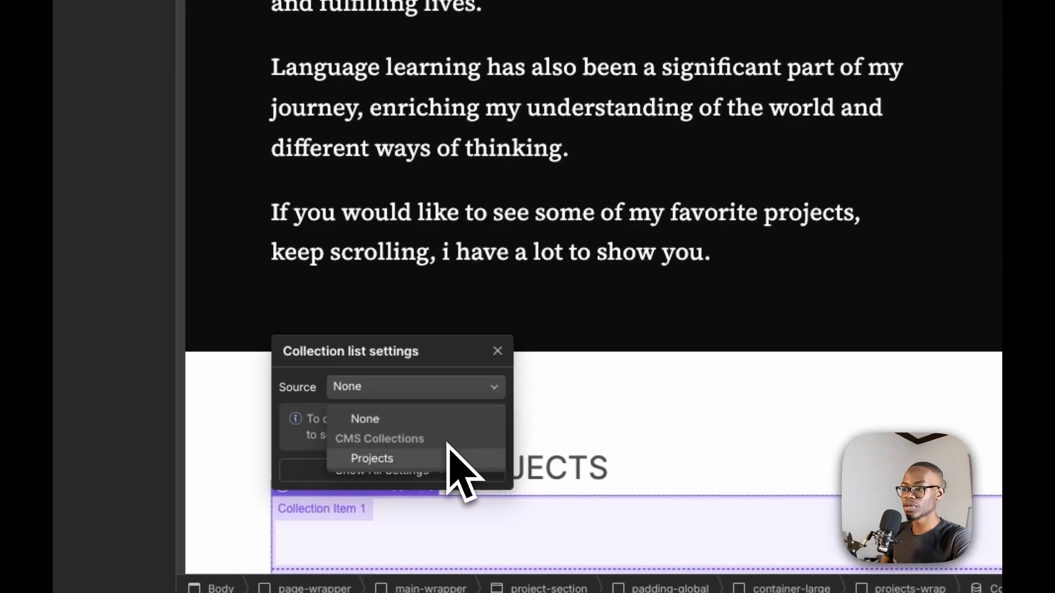
left_click(434, 458)
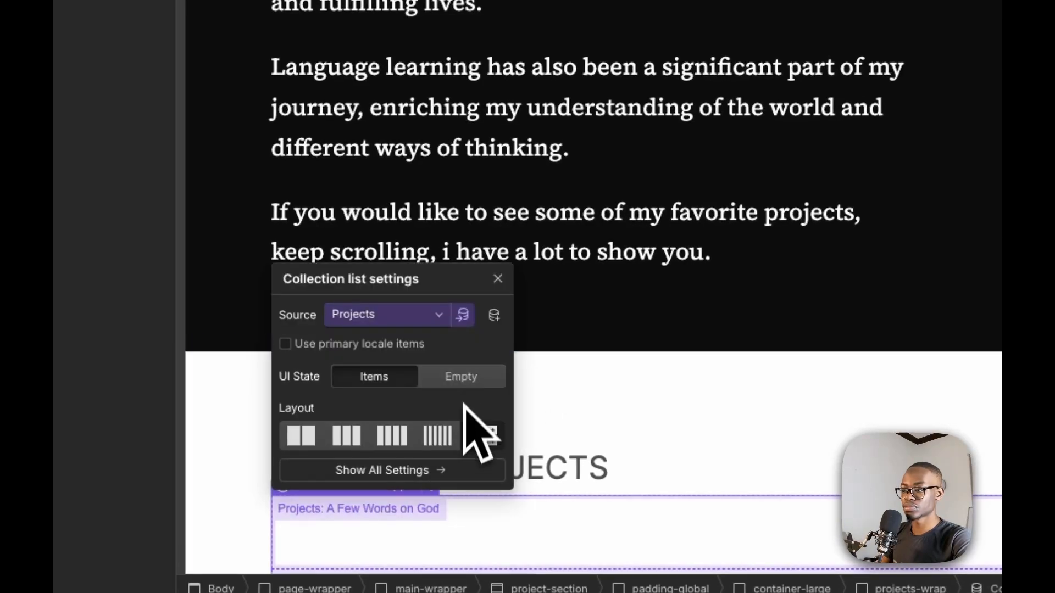
left_click(503, 275)
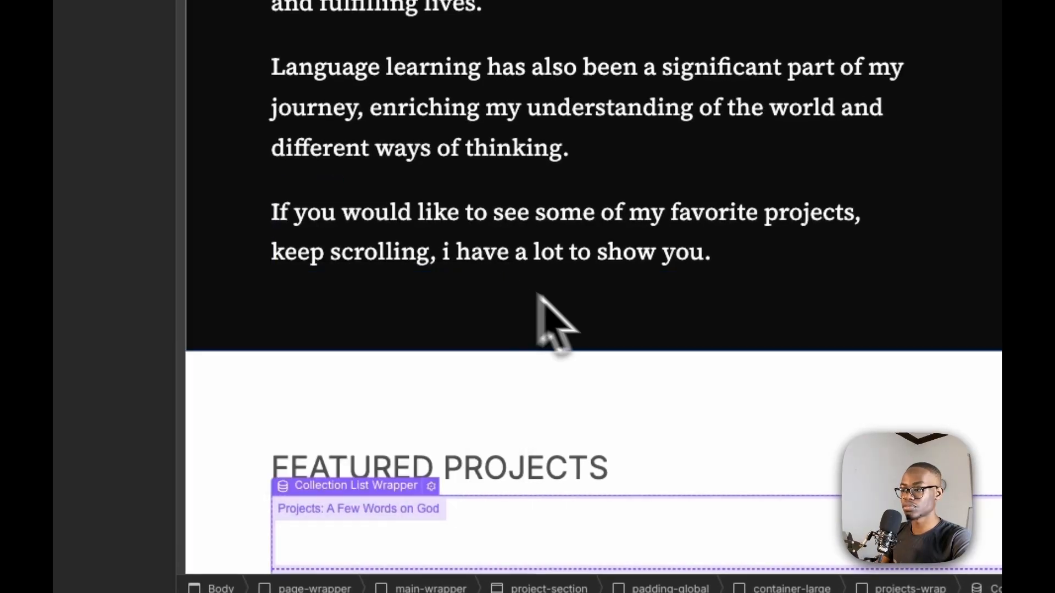
Select the Collection Item in the nested list structure and add a Link Block inside it
scroll(550, 300, "down", 5)
scroll(624, 341, "up", 2)
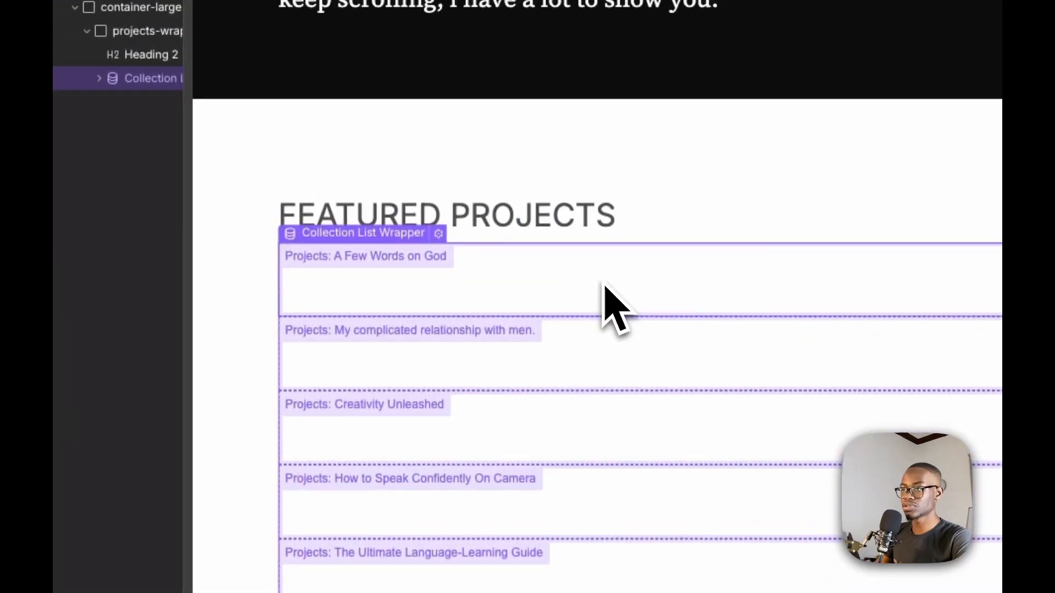
left_click(604, 286)
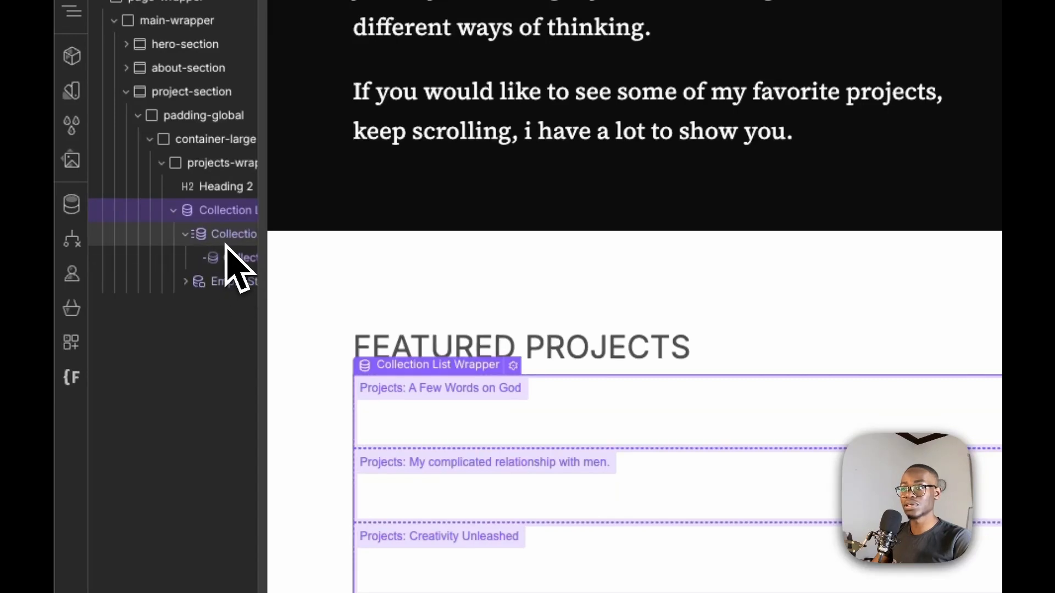
left_click(226, 242)
left_click(236, 273)
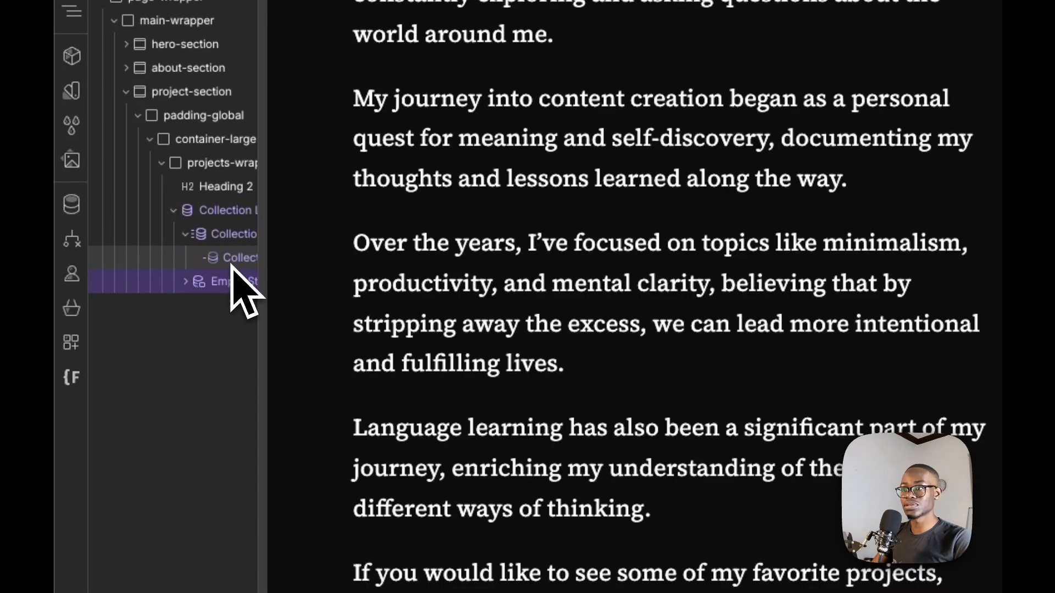
left_click(232, 263)
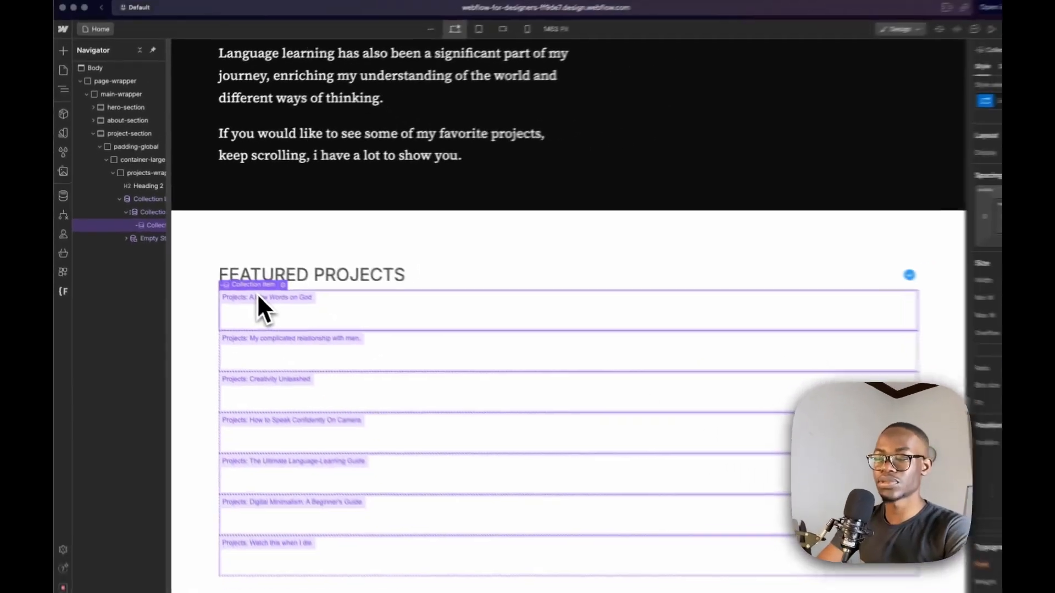
key("super+e")
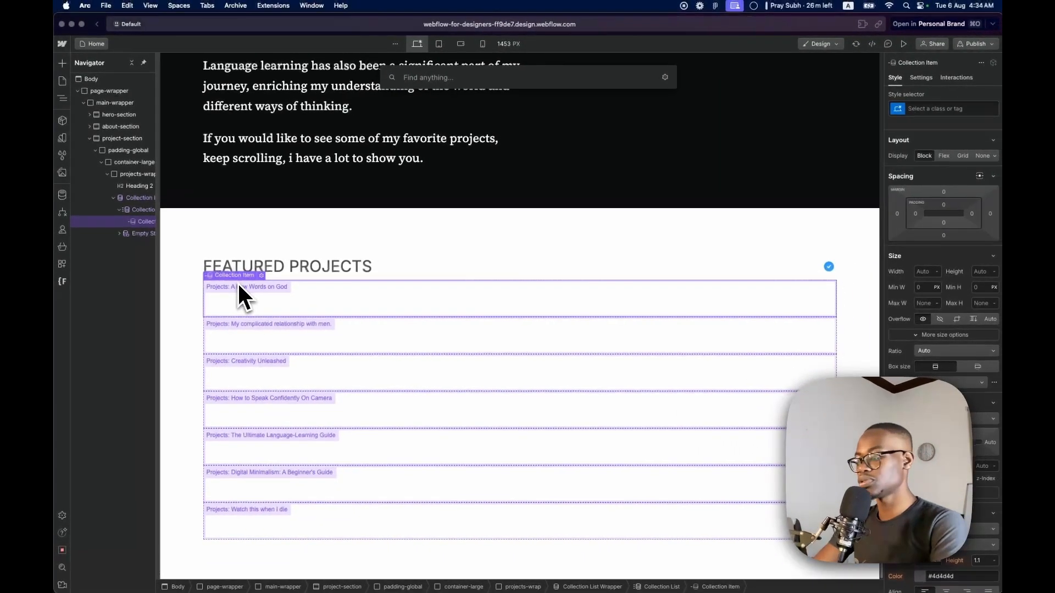
type("di")
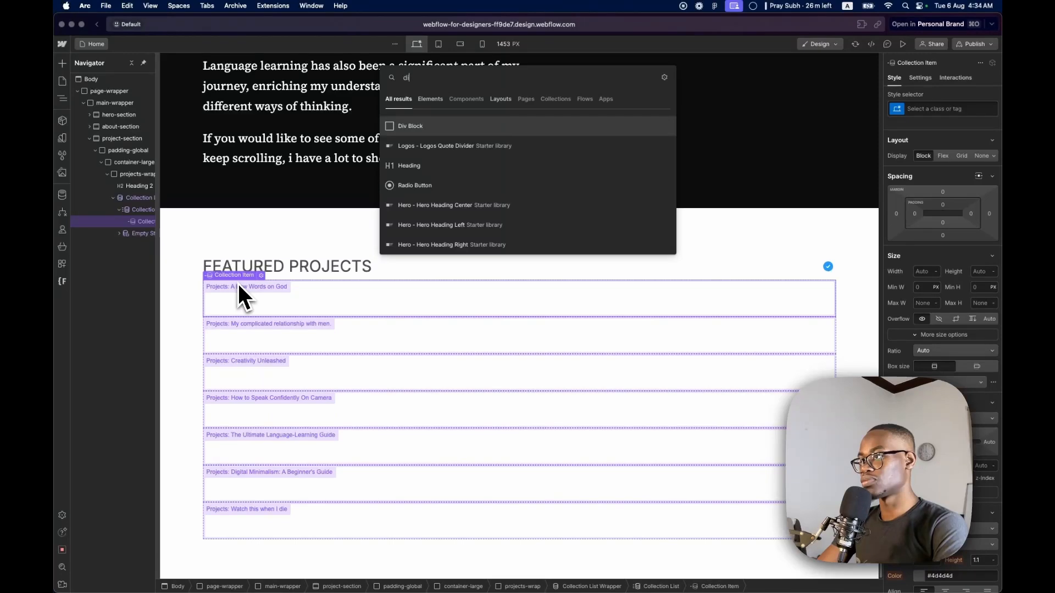
key("BackSpace")
key("BackSpace")
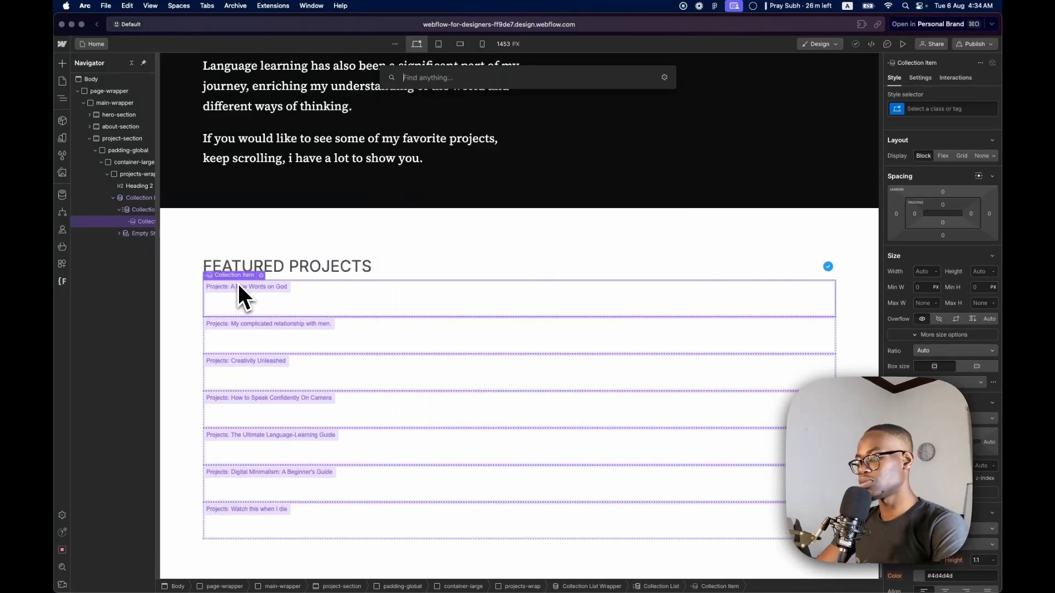
type("lin")
key("Return")
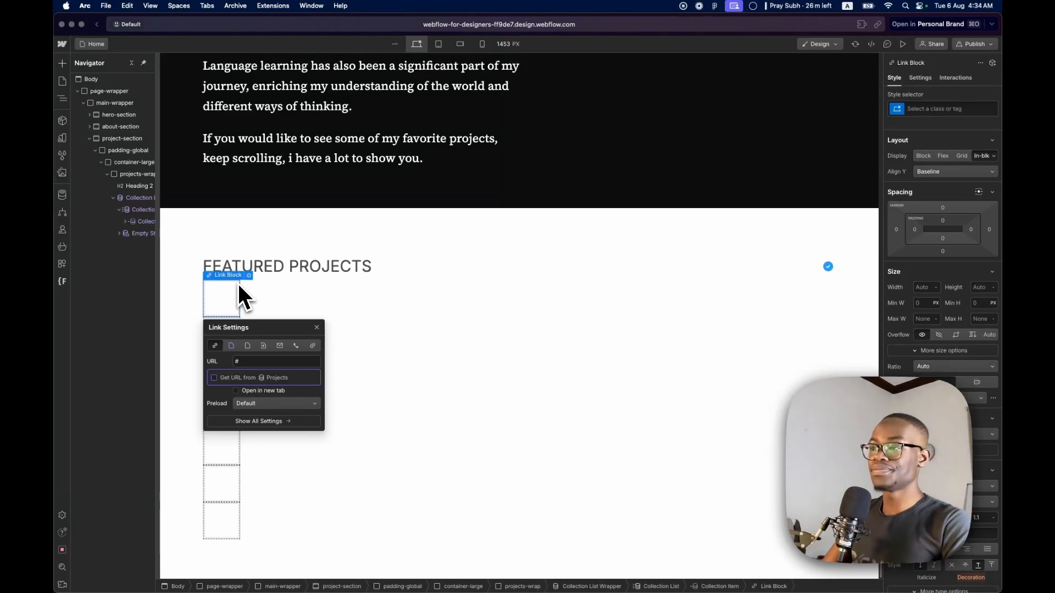
Check the project row layout in the Figma design, then add a Text Block inside the Link Block in Webflow
key("ctrl+Right")
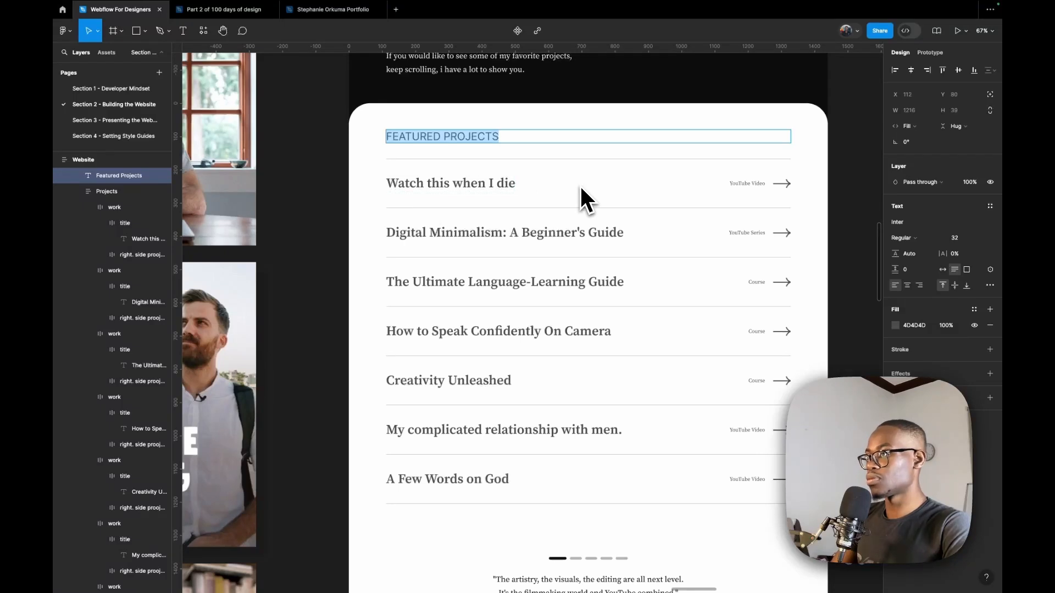
key("ctrl+Left")
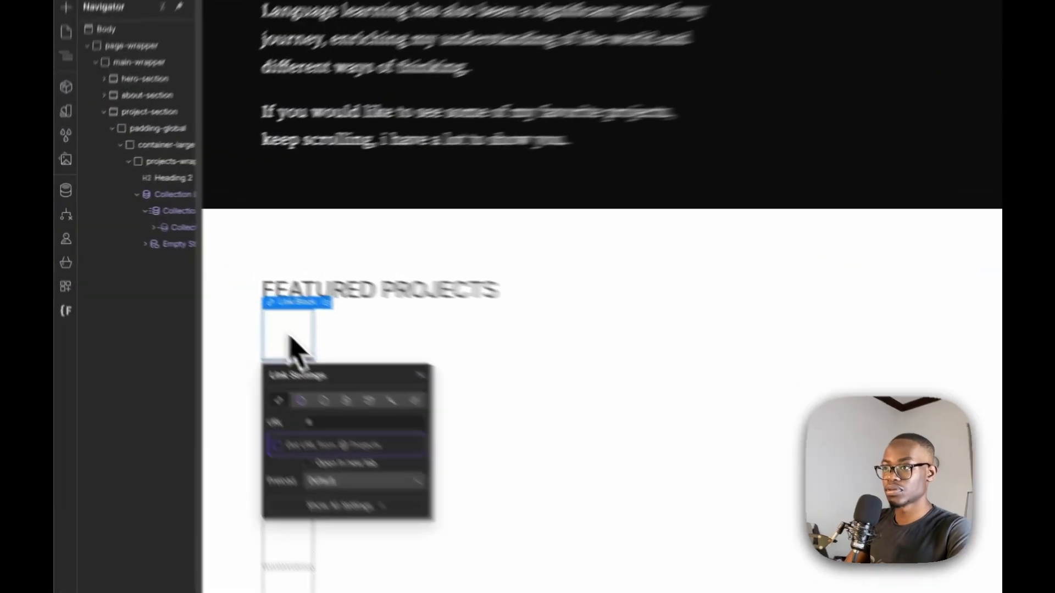
left_click(290, 338)
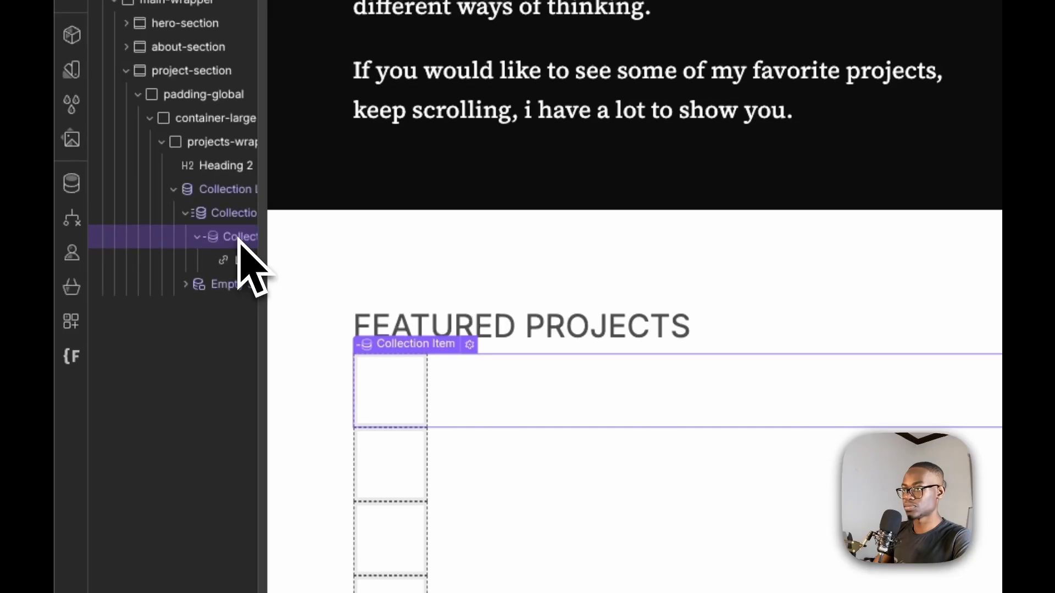
left_click(233, 259)
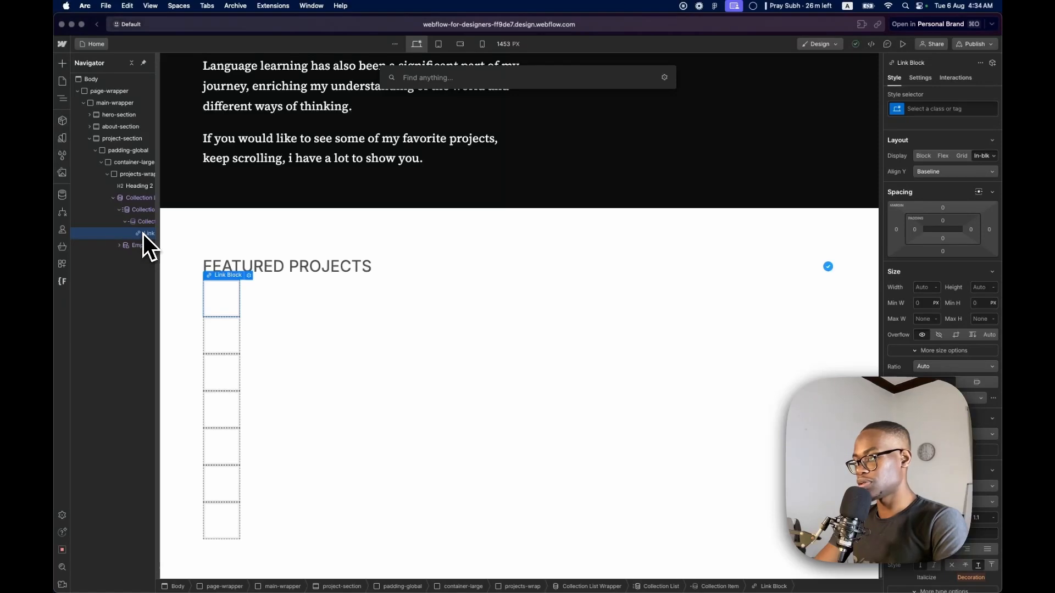
type("t")
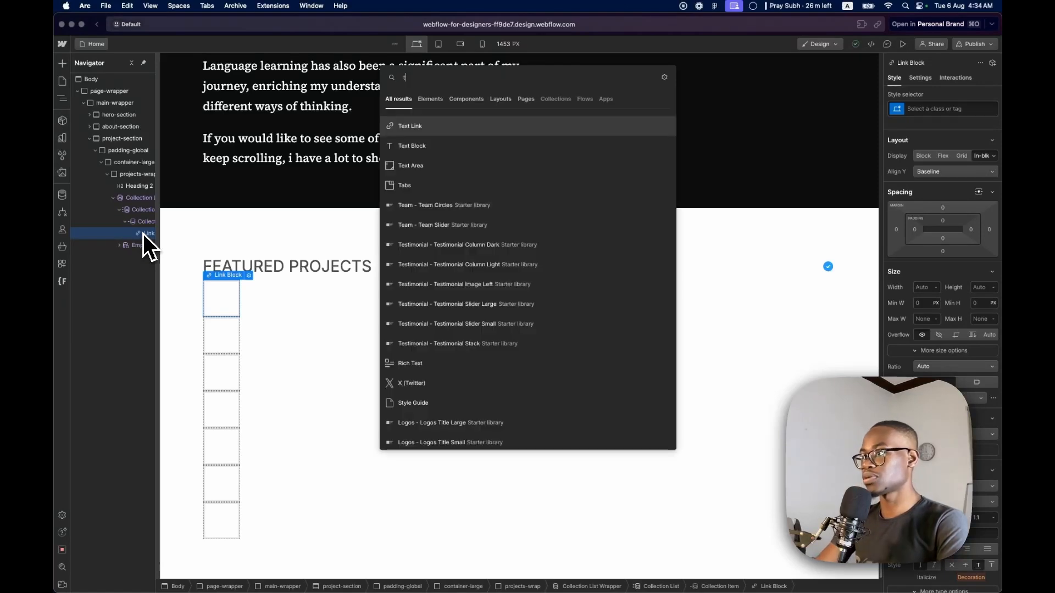
key("Return")
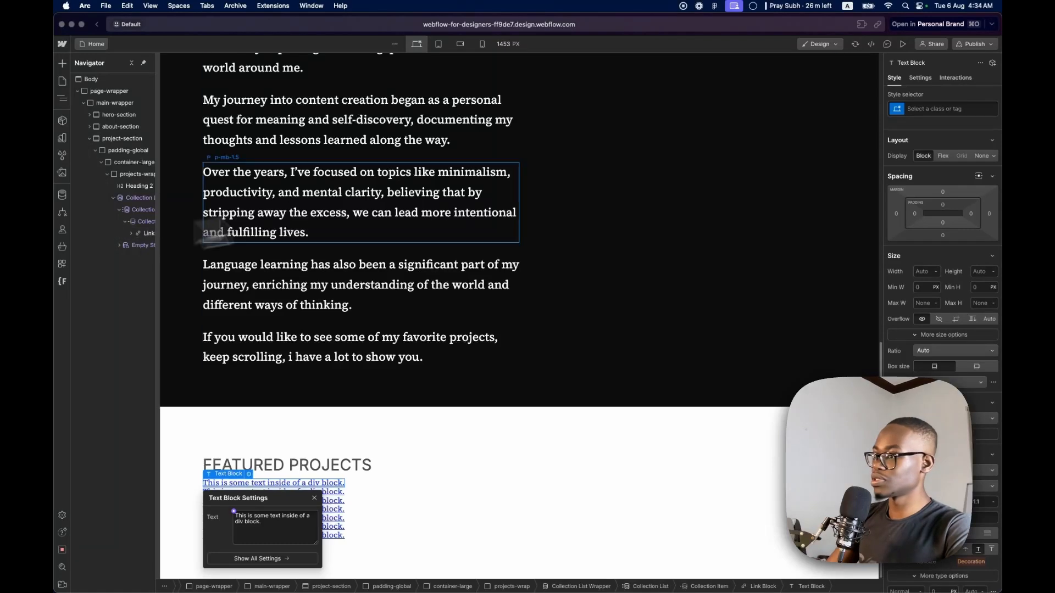
Apply the existing heading-style-h3 class to the new Text Block
left_click(937, 109)
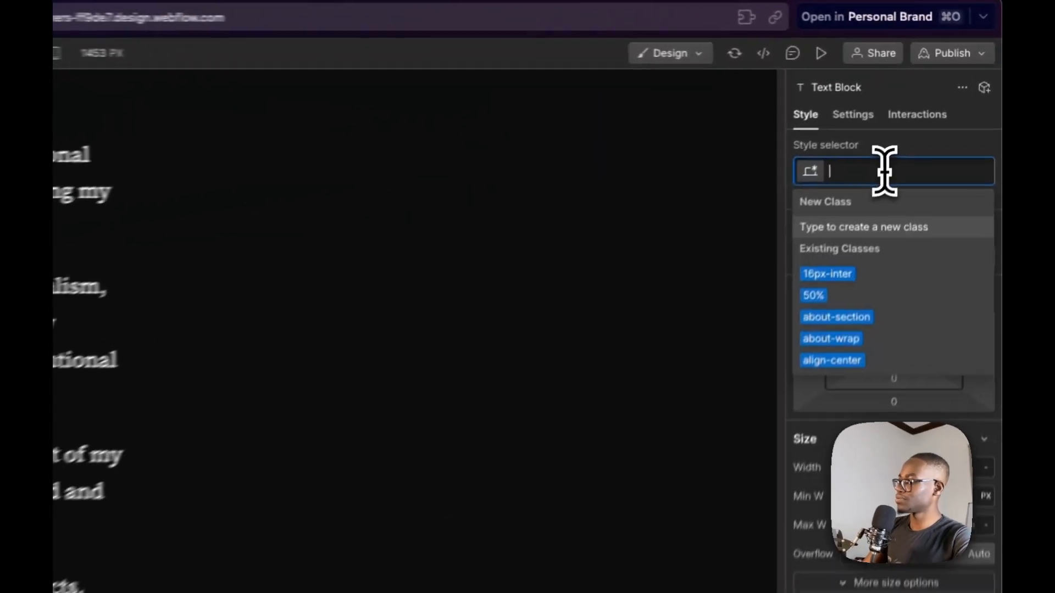
type("headi")
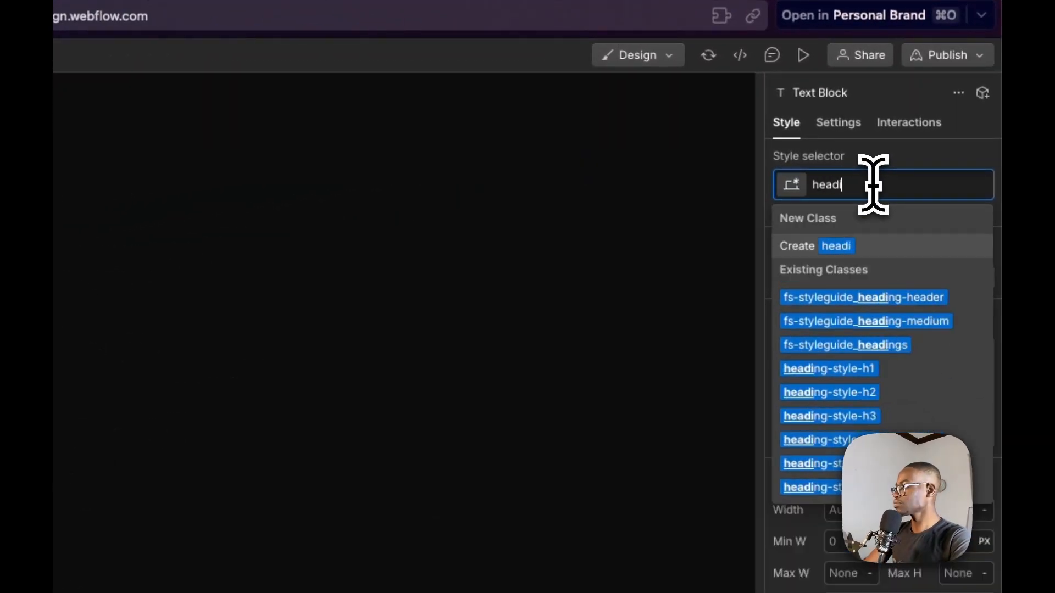
left_click(880, 418)
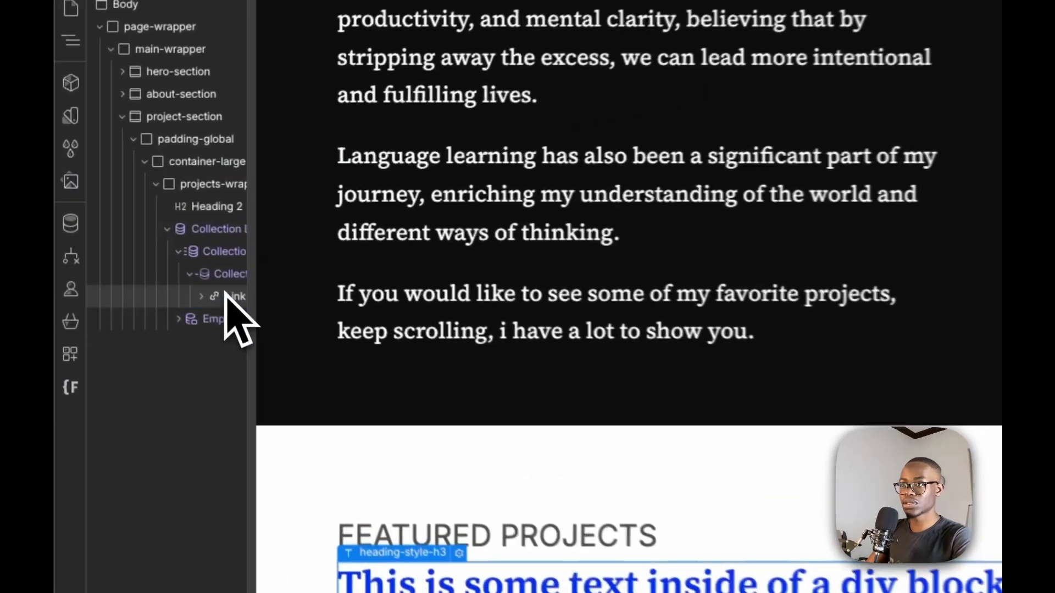
Add a Div Block inside the Link Block and place a Text Block within that div
left_click(146, 233)
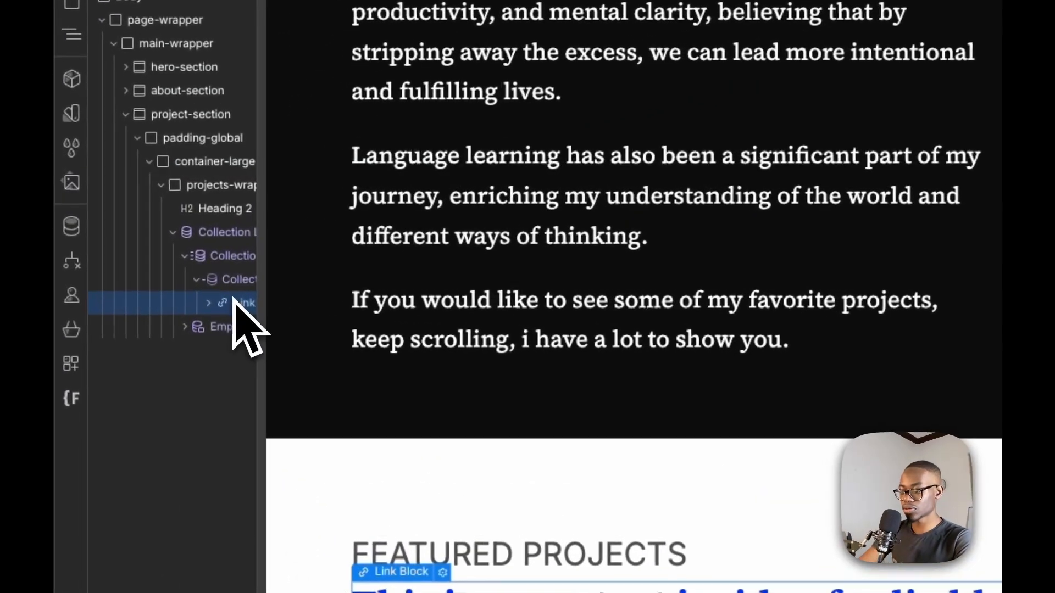
type("di")
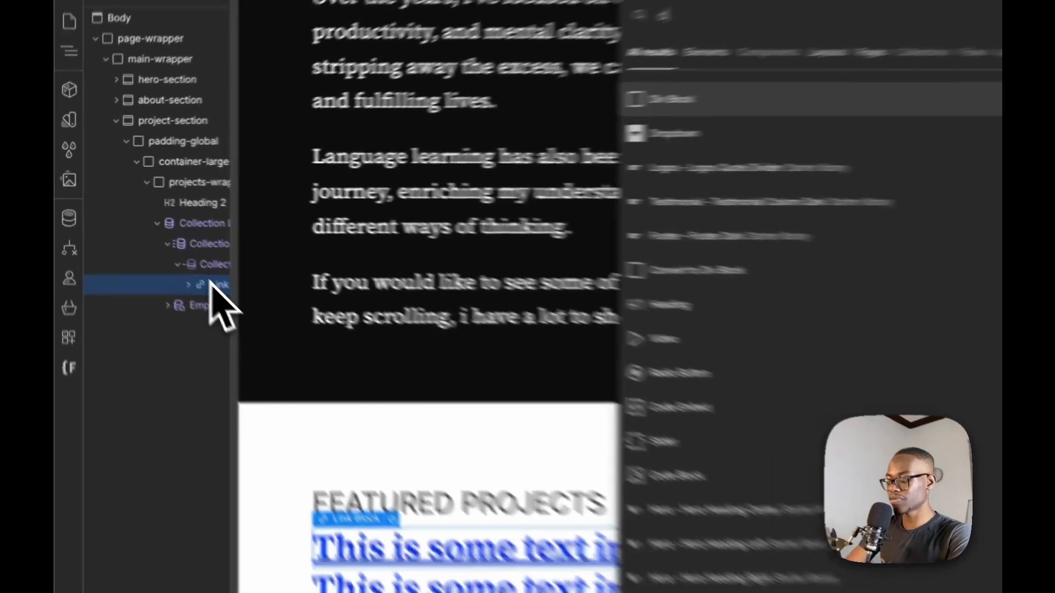
key("Return")
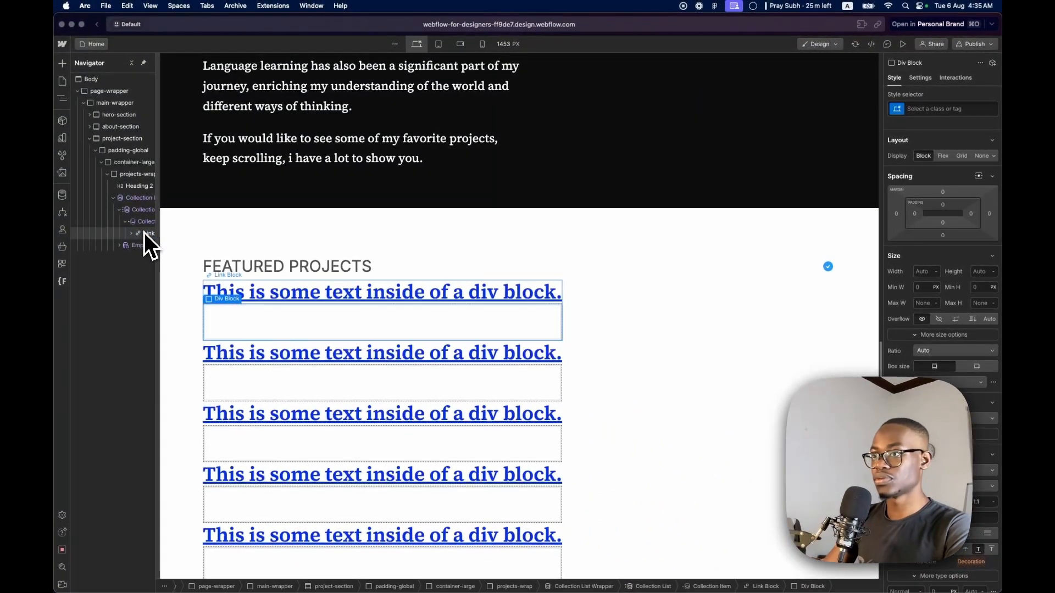
key("super+e")
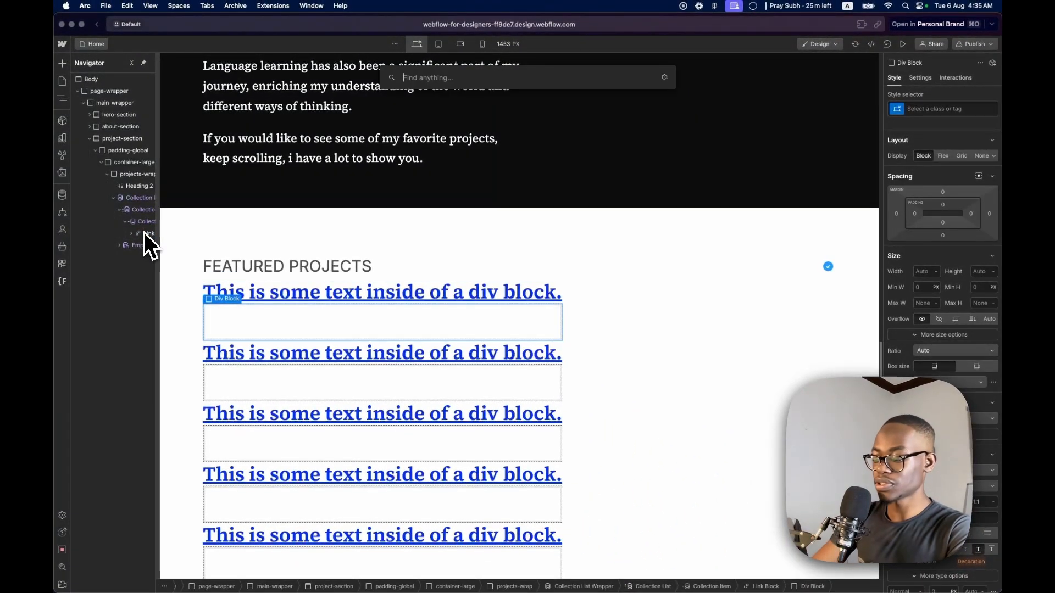
type("t")
key("Down")
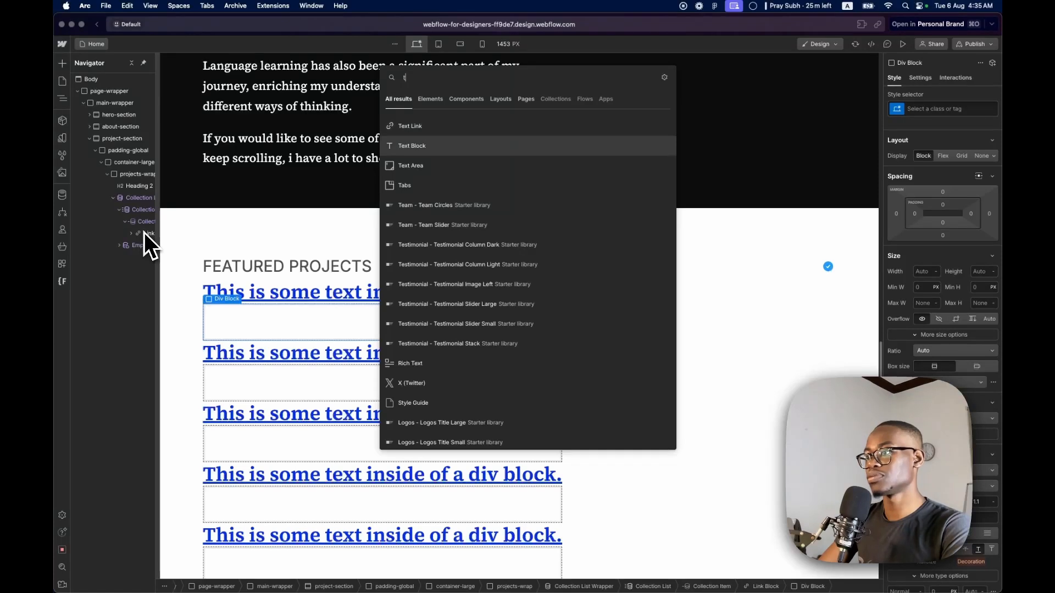
key("Return")
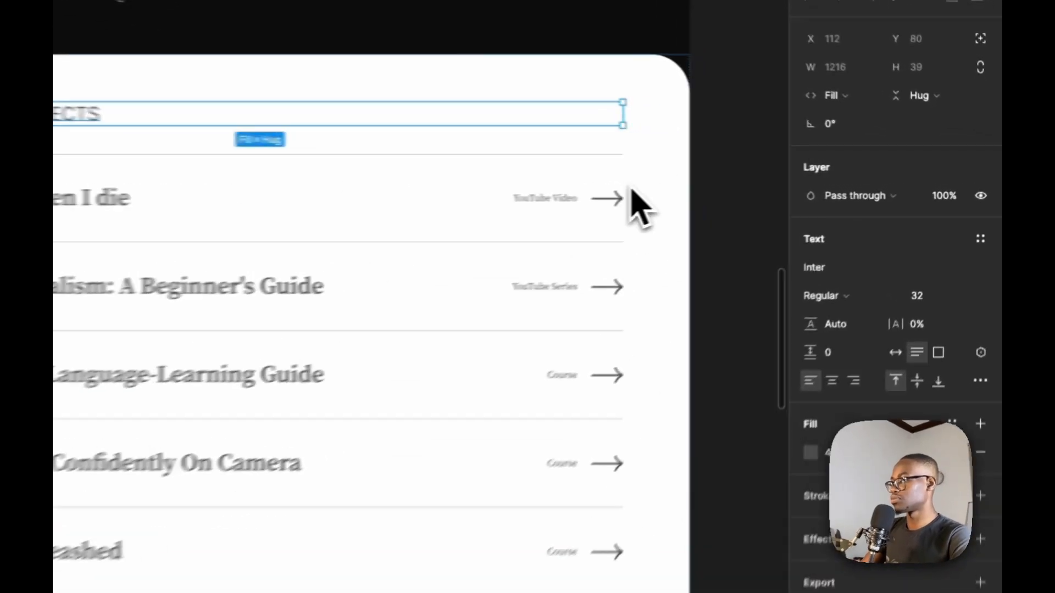
Select the arrow in the first Figma project row and copy it as SVG
left_click(509, 212)
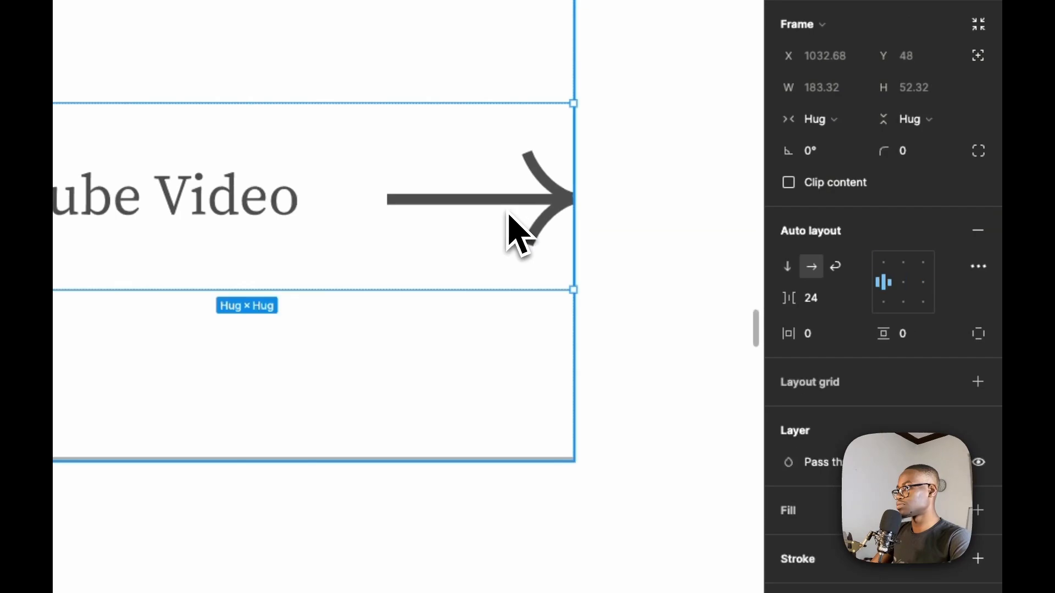
left_click(509, 213)
right_click(509, 208)
mouse_move(601, 274)
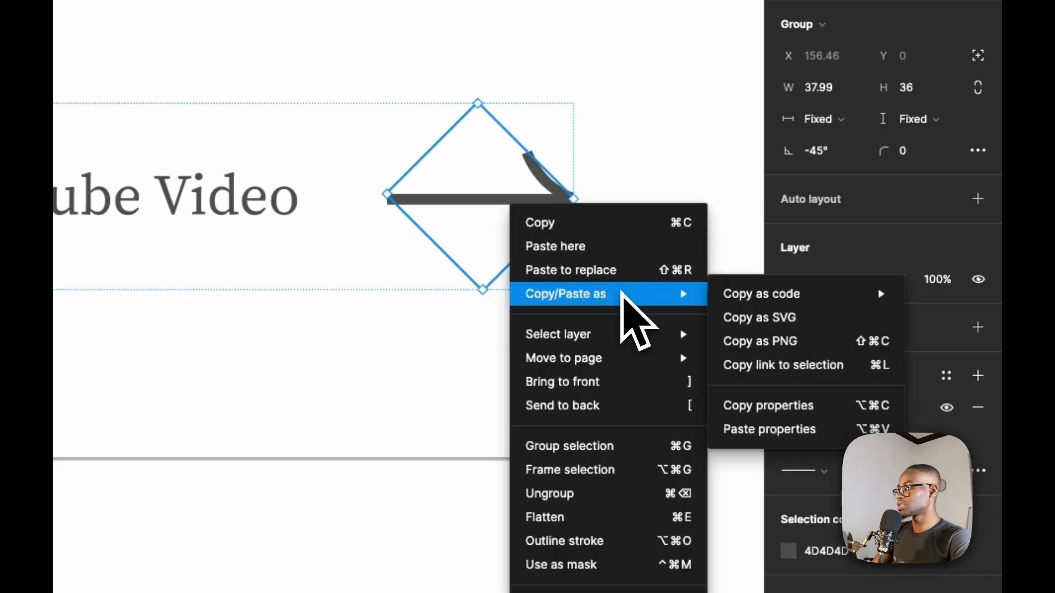
left_click(786, 319)
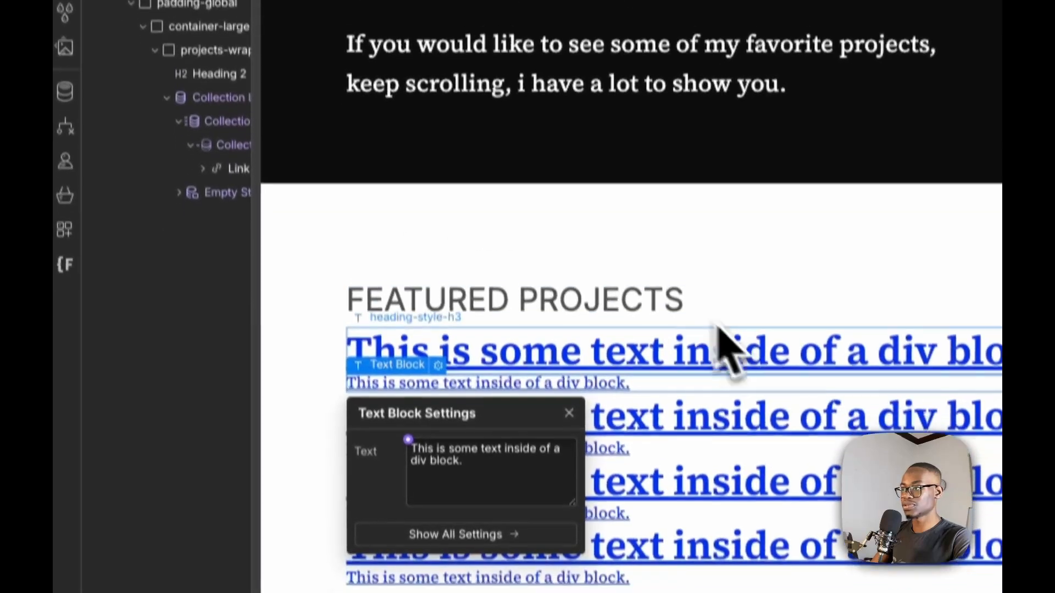
Back in Webflow, import the copied arrow SVG into the Link Block's Div Block using the SVG Import app
left_click(203, 168)
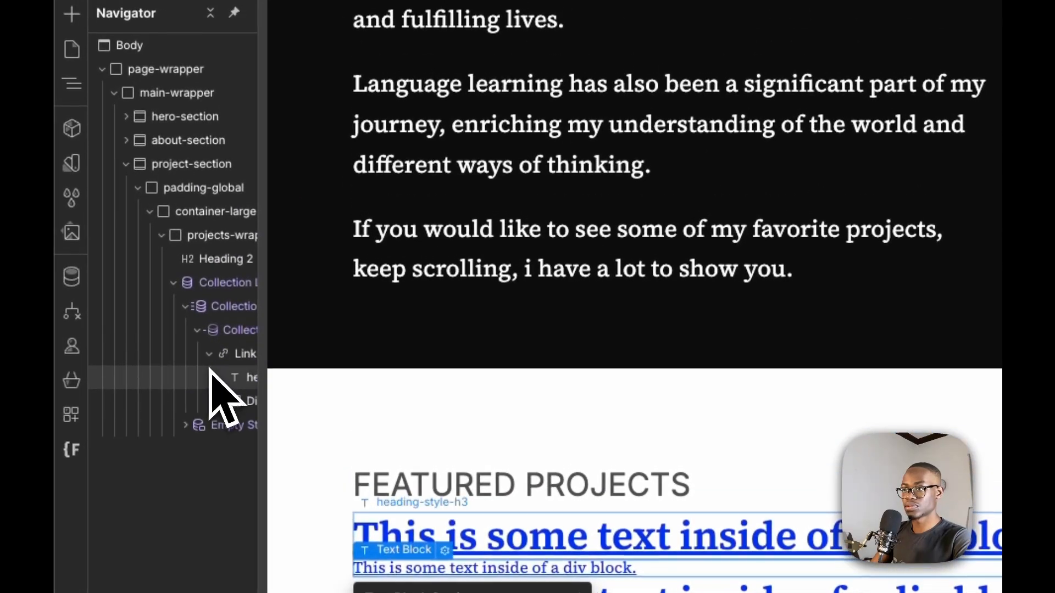
left_click(238, 401)
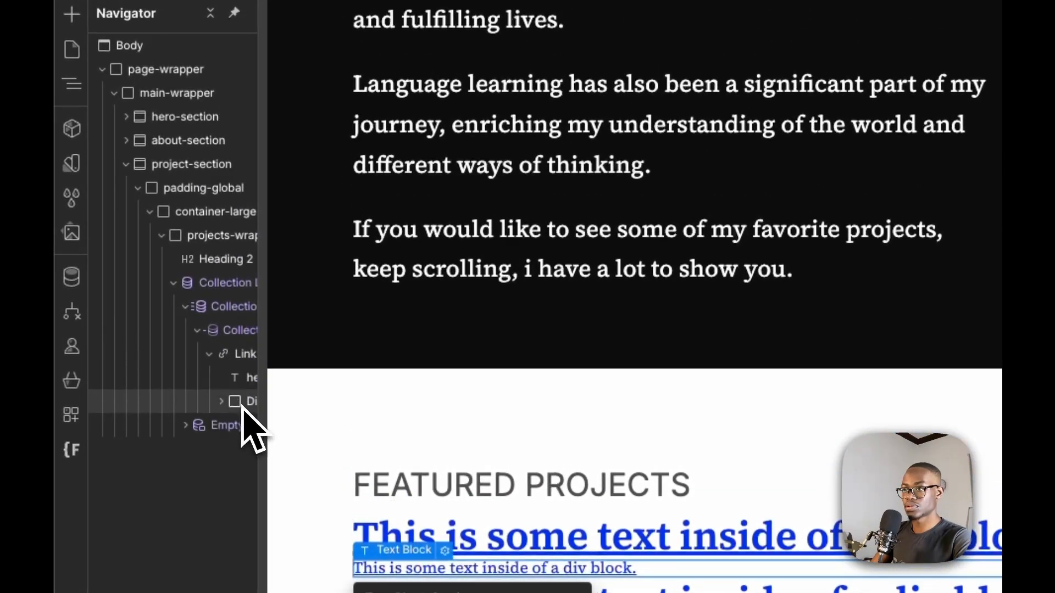
left_click(72, 415)
left_click(312, 165)
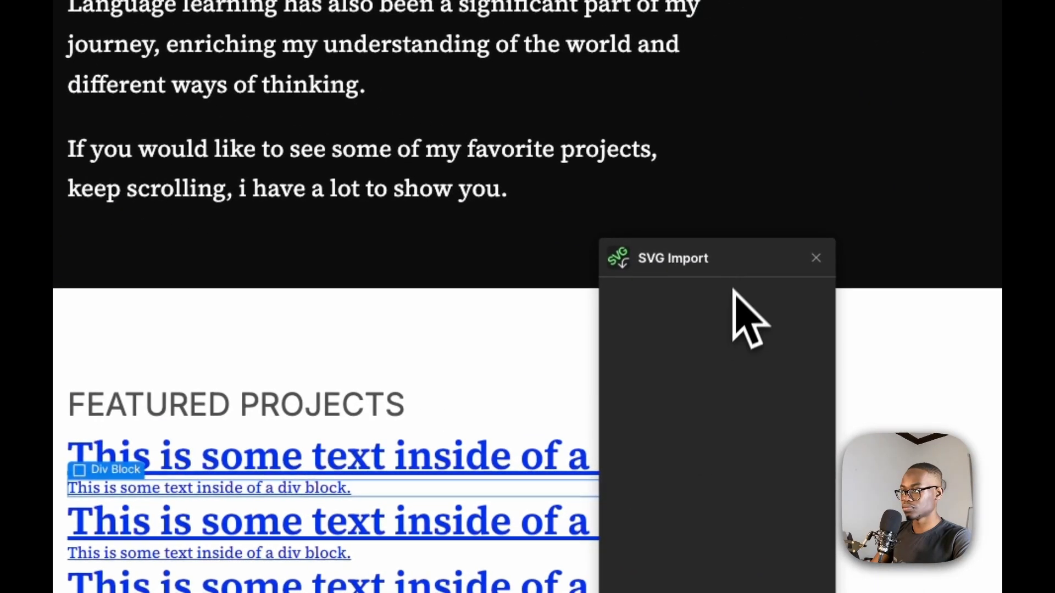
left_click(735, 391)
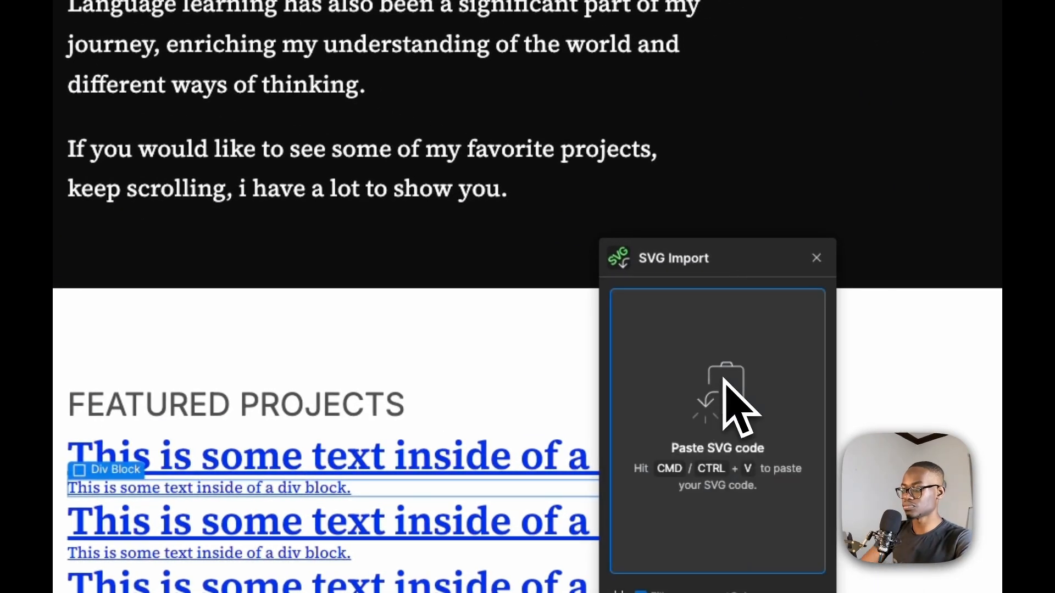
key("super+v")
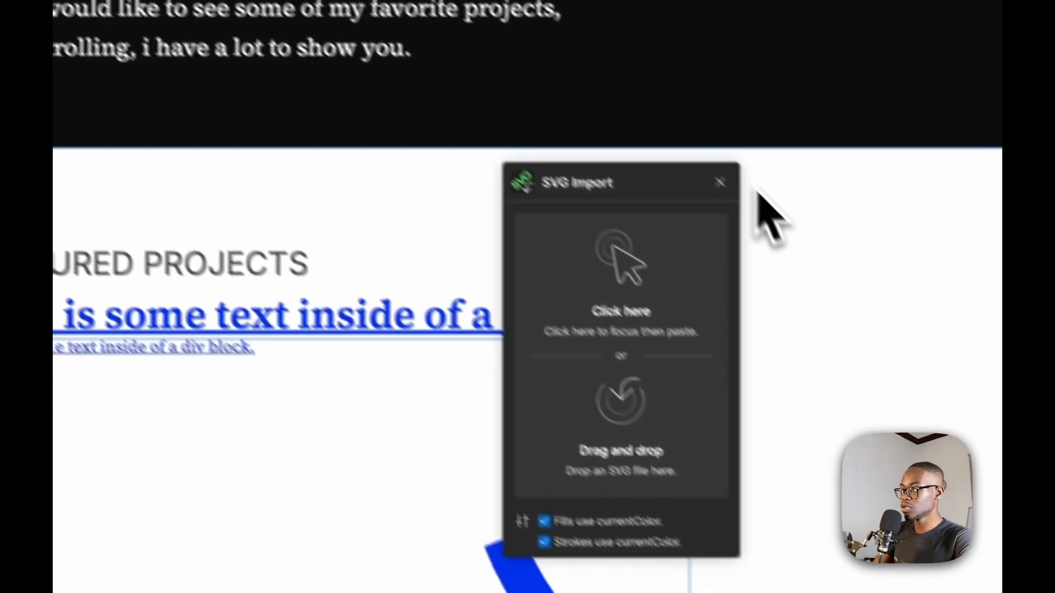
left_click(816, 257)
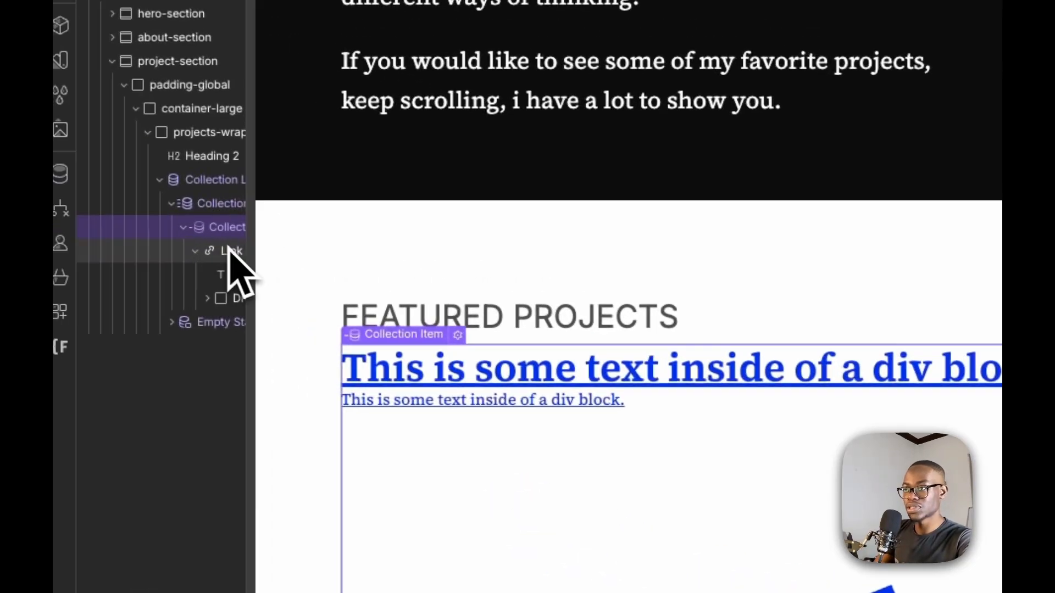
Select the Link Block in the collection item and give it a new class named project-item
left_click(240, 252)
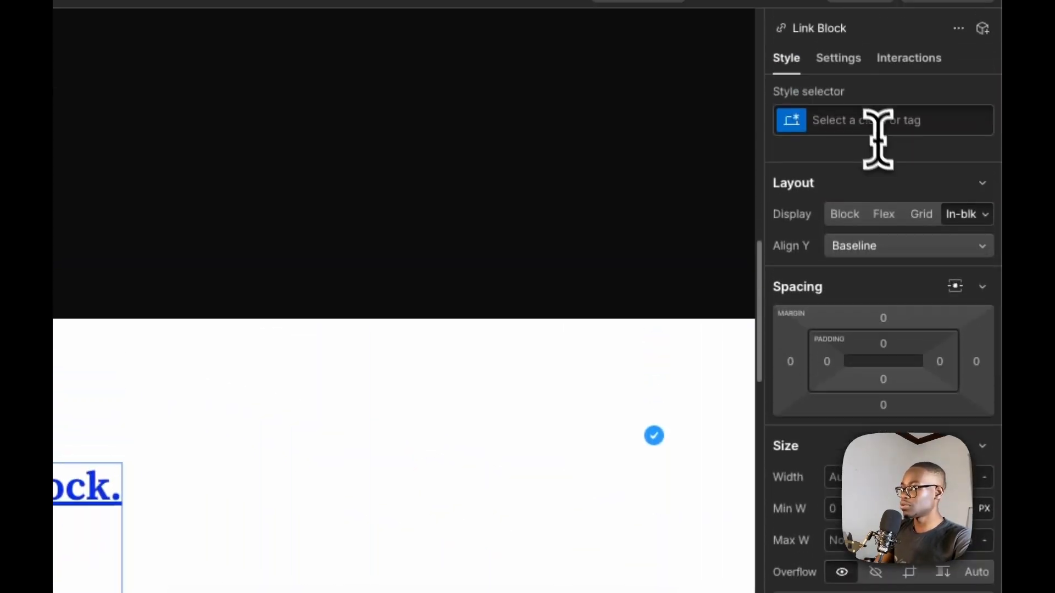
left_click(871, 132)
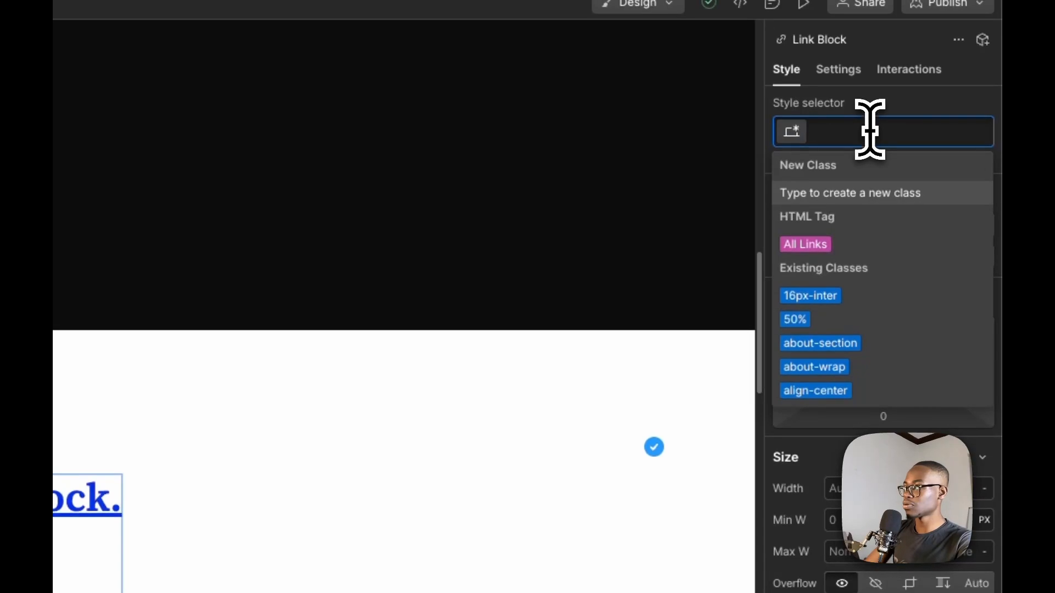
type("pro")
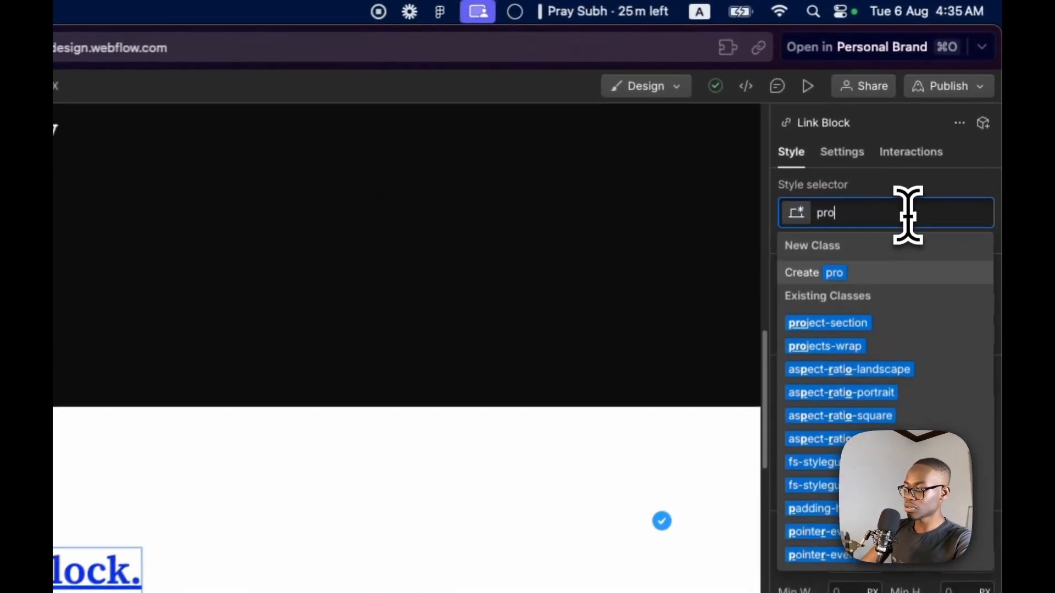
type("ject")
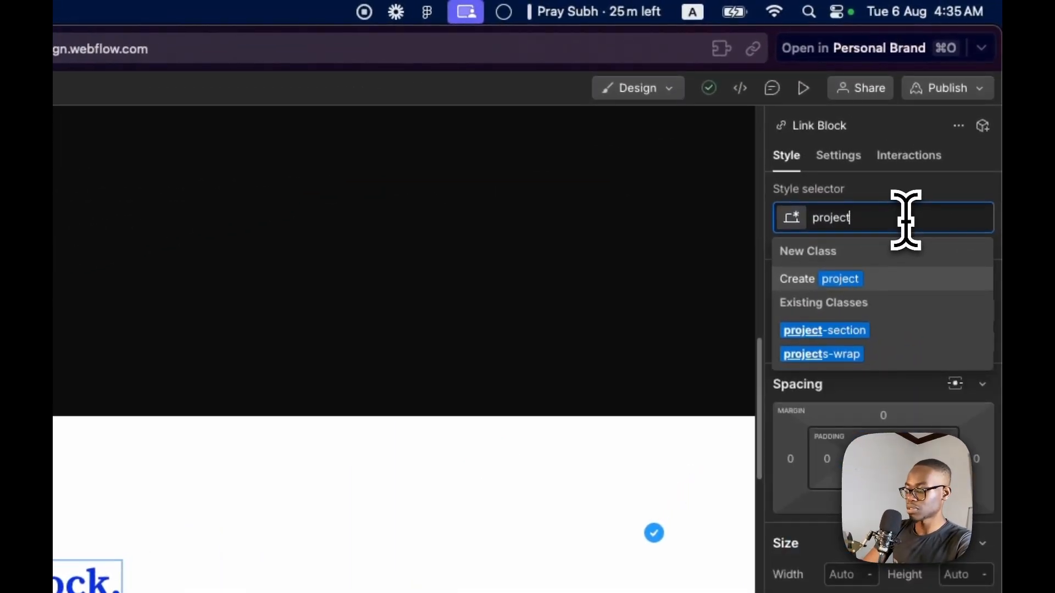
type("-item")
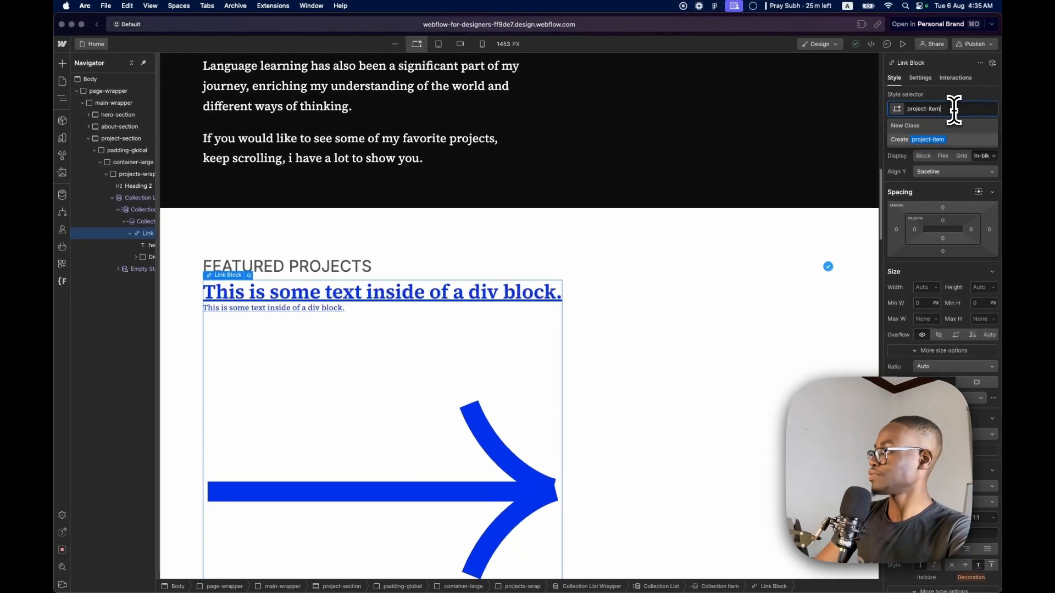
key("Return")
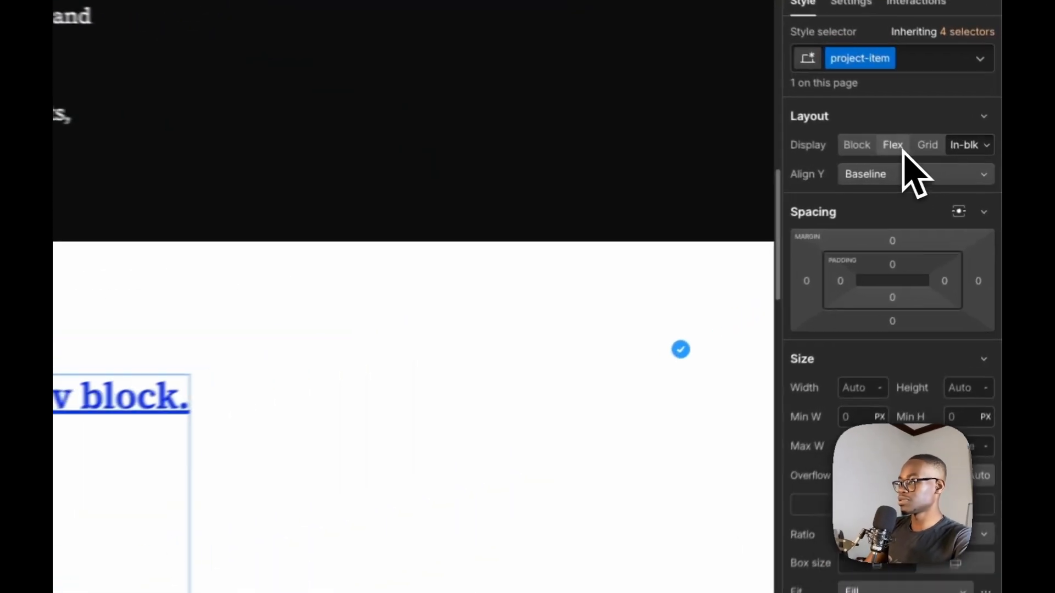
Set the project-item layout to horizontal flex with its children distributed as Space between
left_click(893, 145)
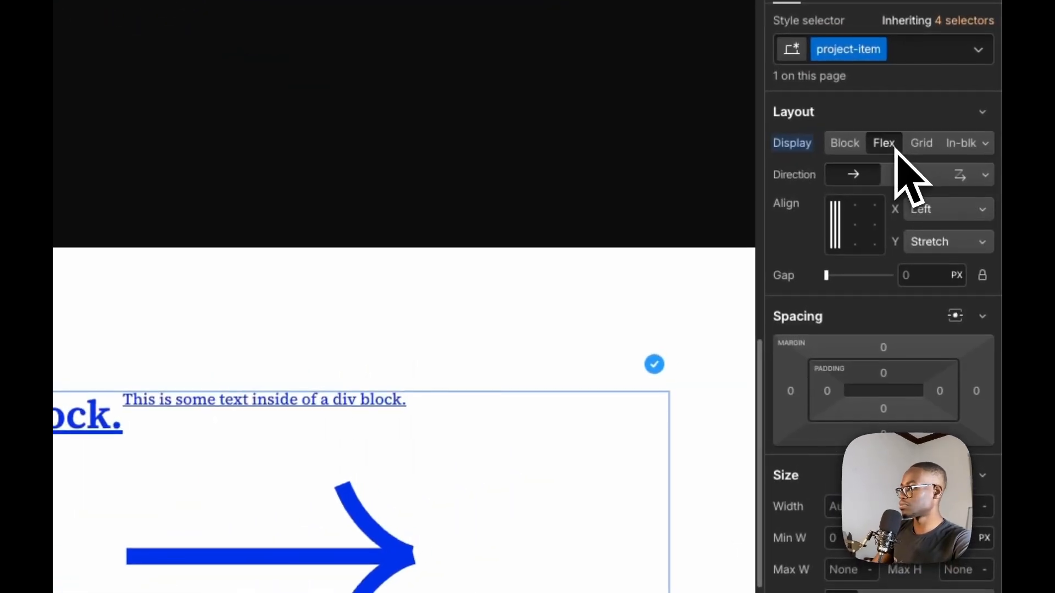
left_click(970, 215)
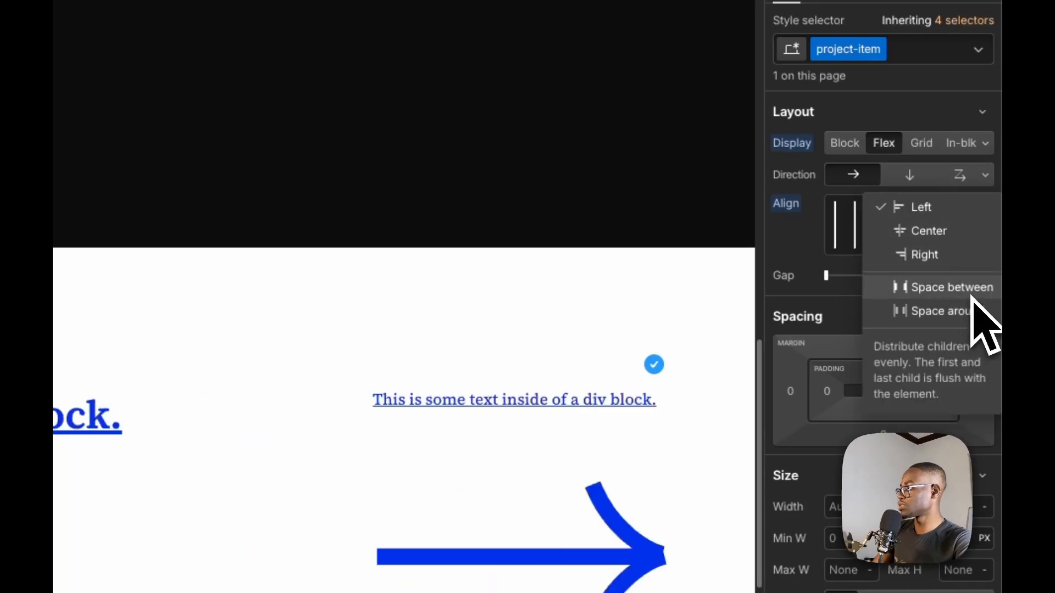
left_click(972, 295)
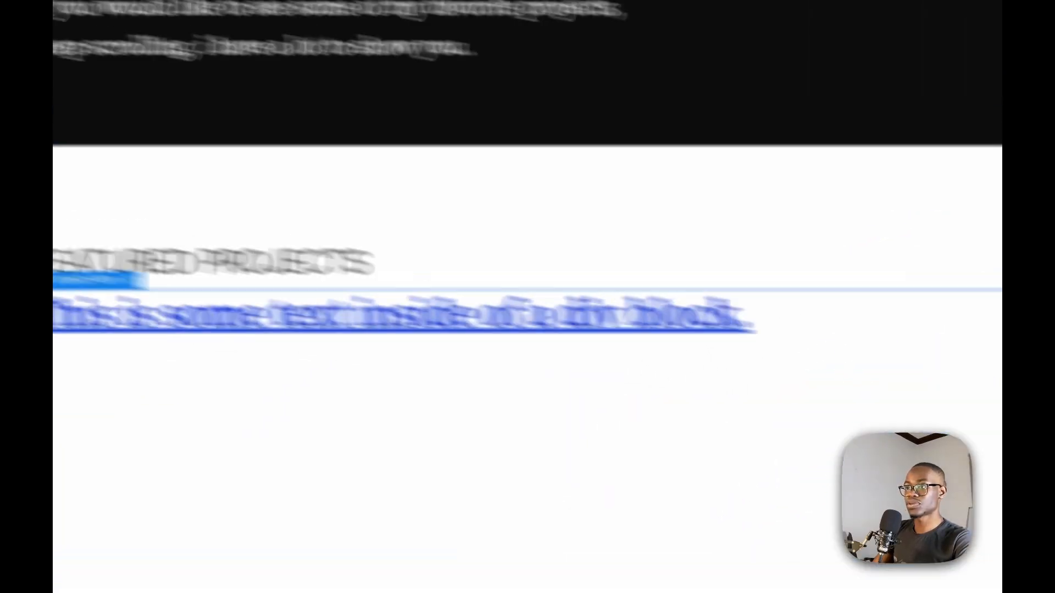
Apply the existing icon-1x1-large class to the imported arrow SVG, comparing its size with the Figma arrow by calculating 2.5*16
left_click(245, 308)
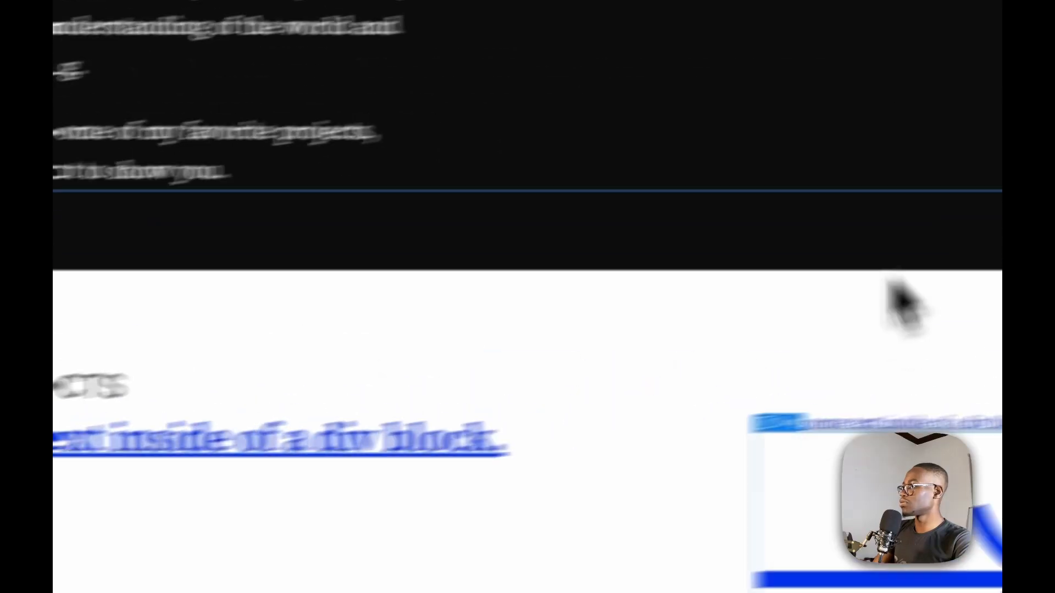
key("super+Tab")
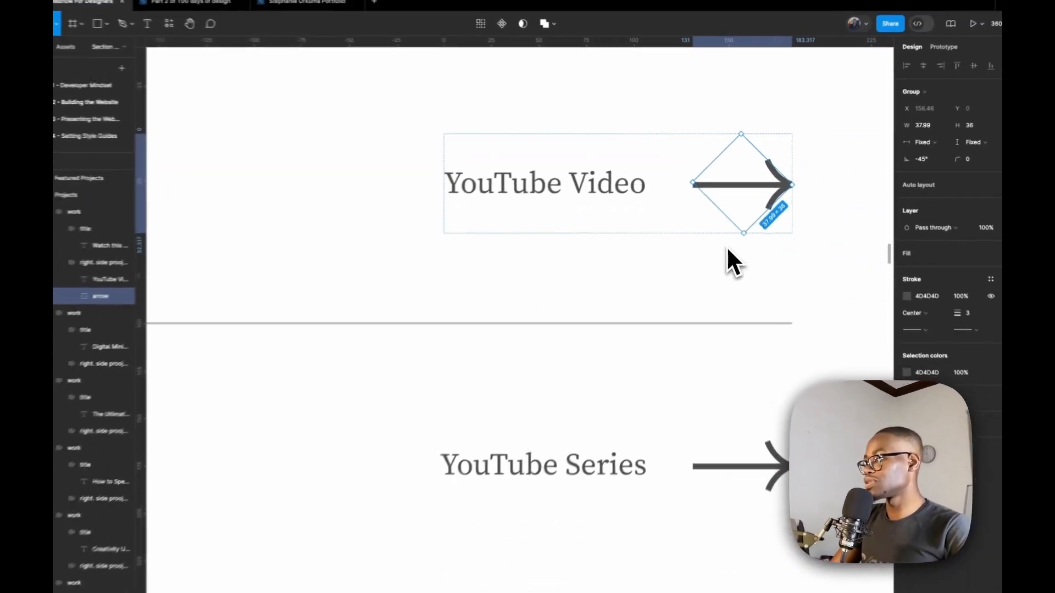
key("super+Tab")
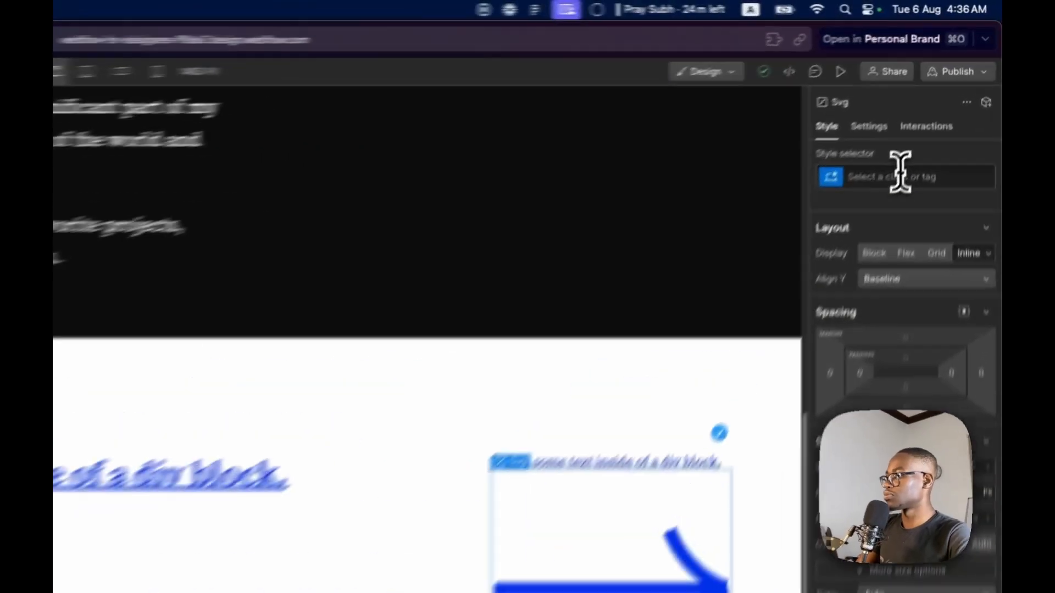
left_click(940, 108)
type("icon-1x1-large")
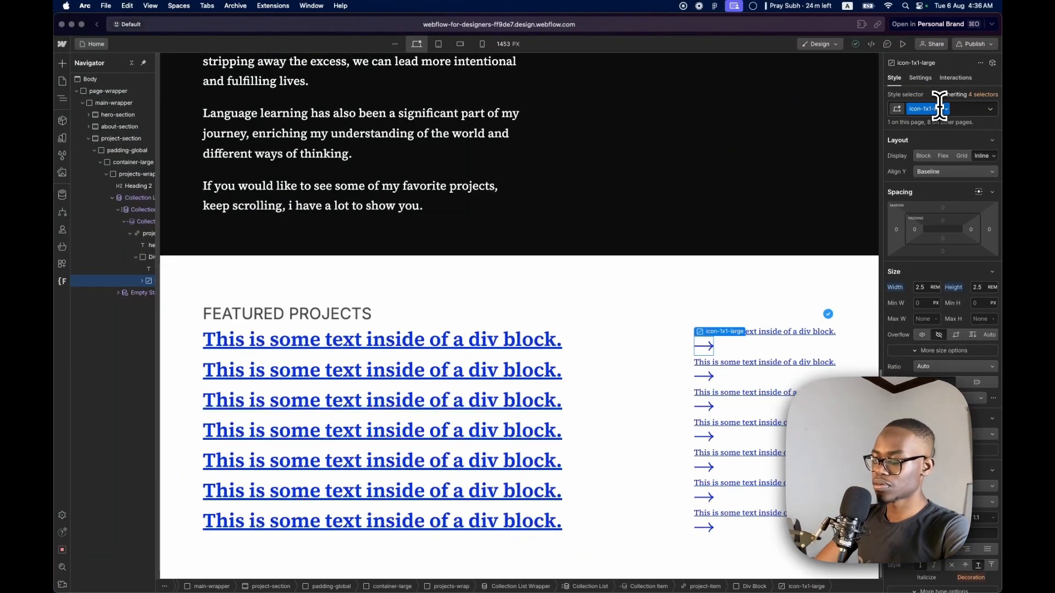
key("super+space")
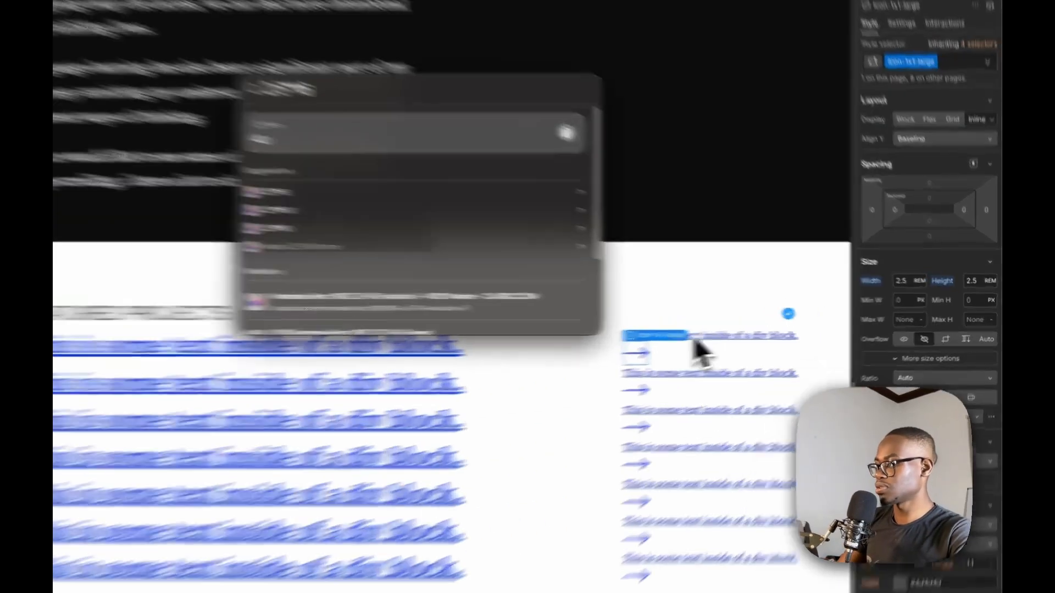
Select the Div Block holding the text and arrow and give it a new class named right-side
left_click(740, 348)
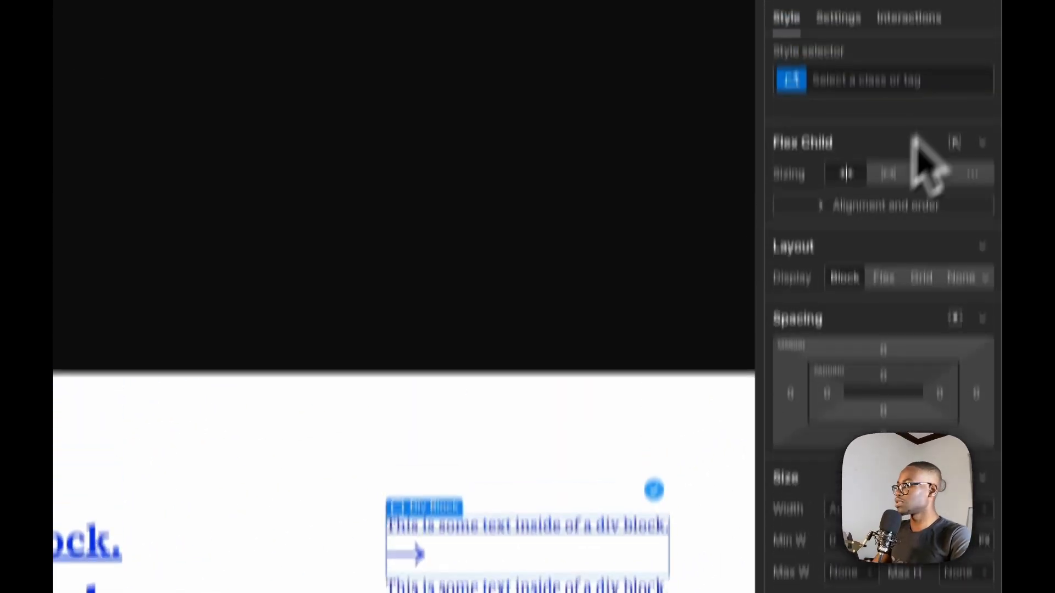
left_click(887, 200)
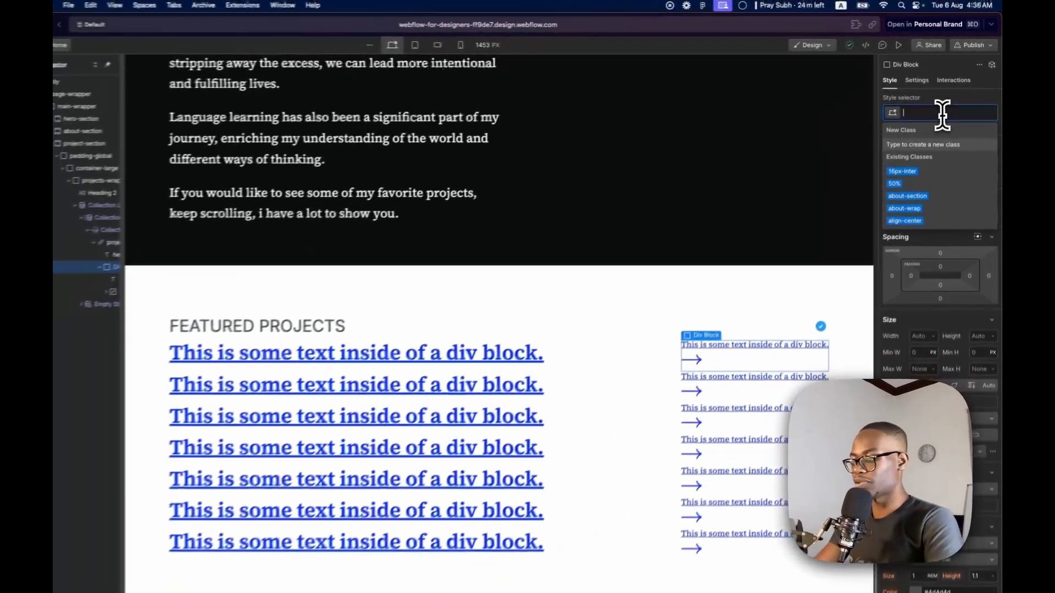
type("riht")
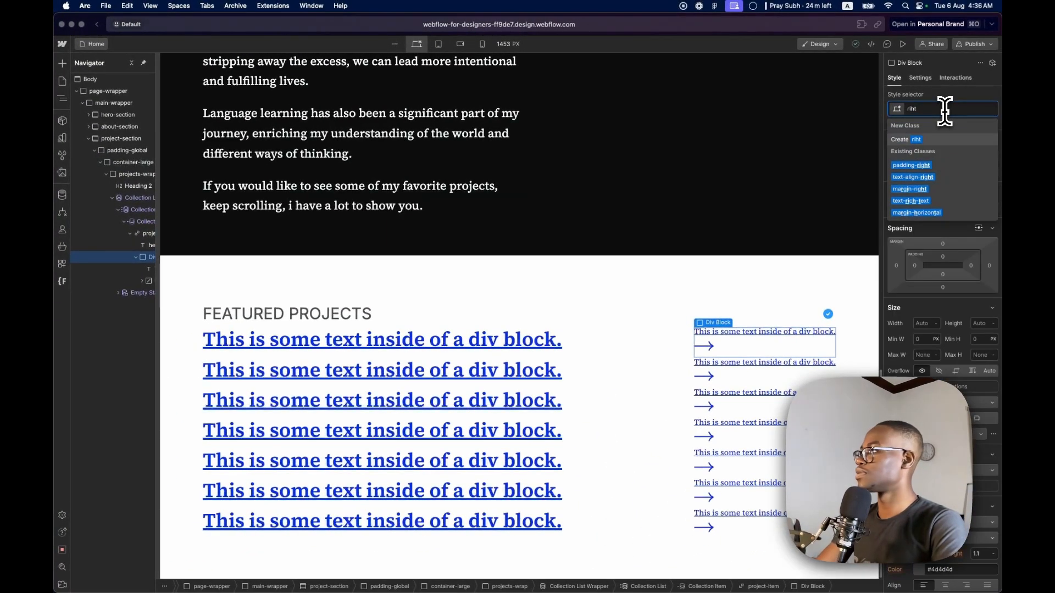
key("BackSpace")
key("BackSpace")
key("BackSpace")
type("ight-side")
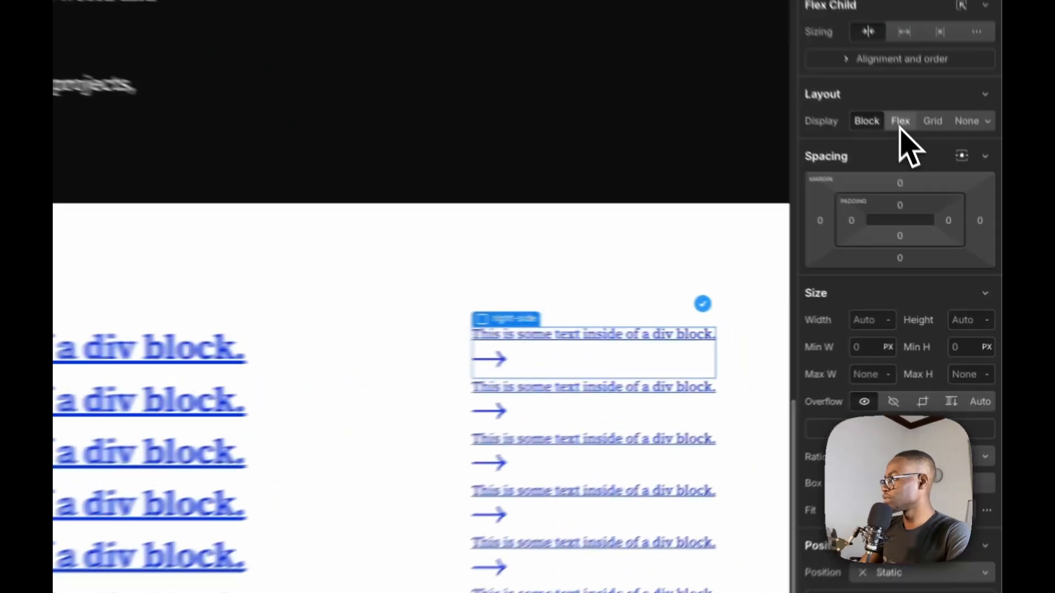
Make right-side a horizontal flex layout, vertically centered, with the 24 px gap used in the Figma design
left_click(941, 208)
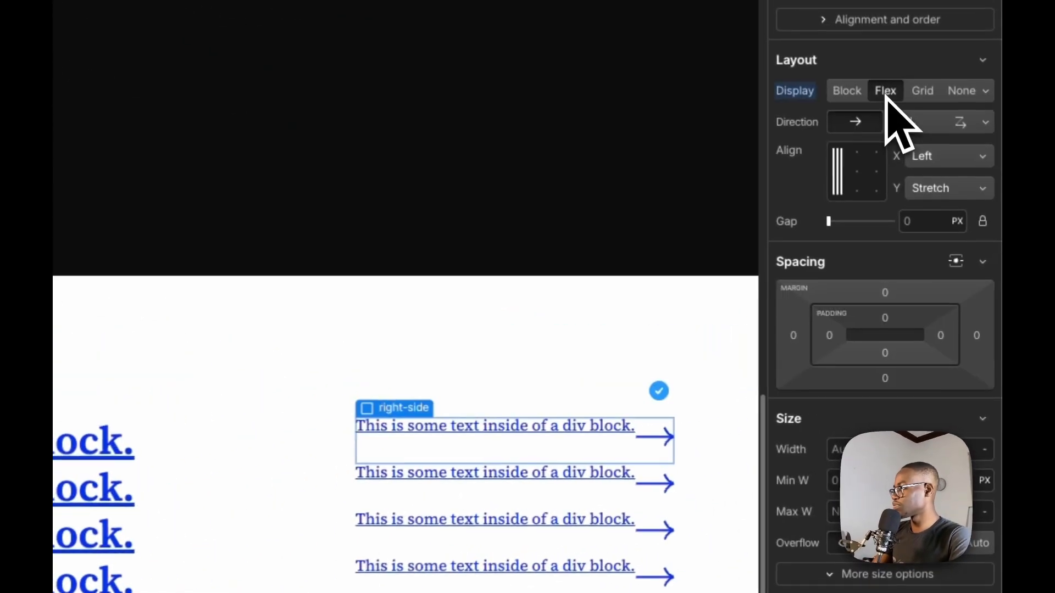
left_click(959, 188)
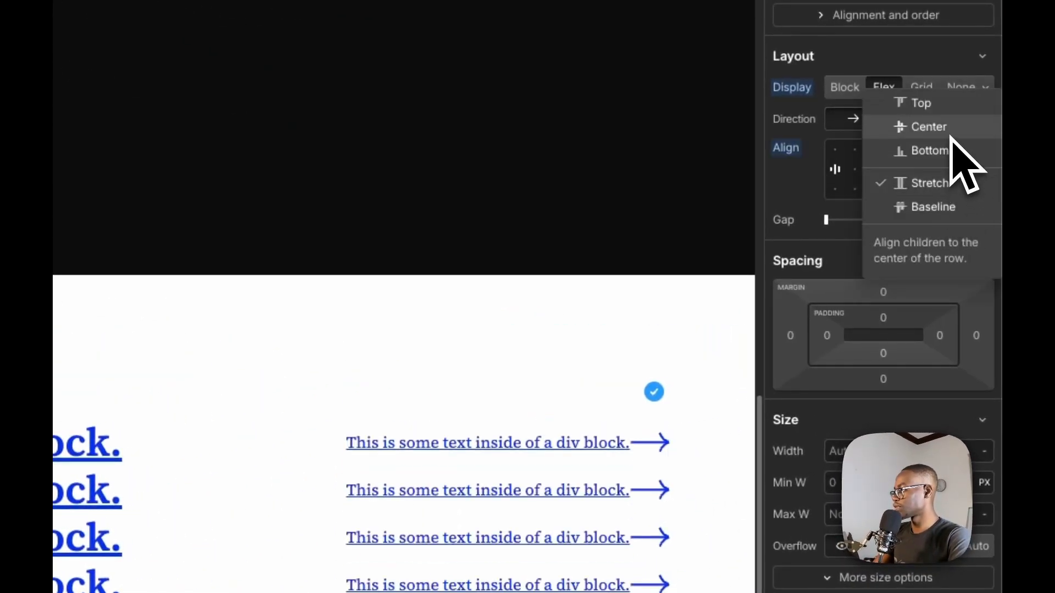
left_click(934, 127)
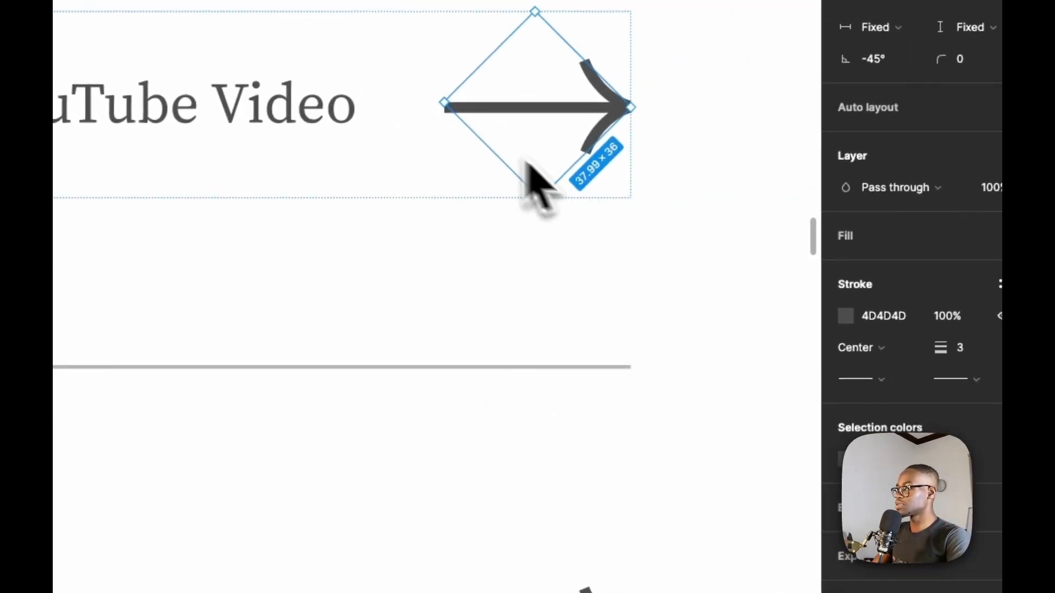
left_click(489, 127)
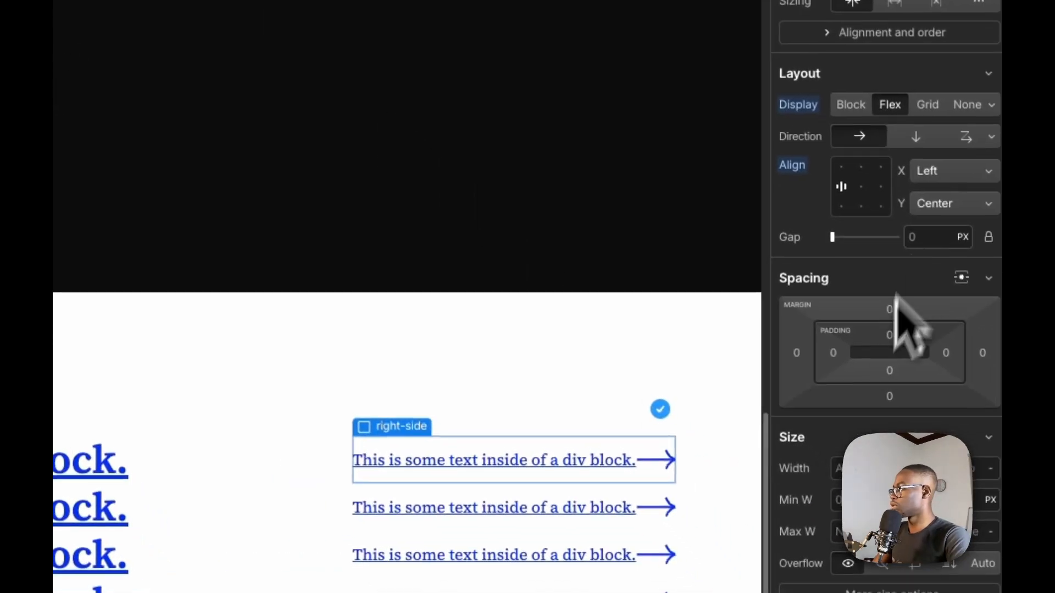
left_click(923, 230)
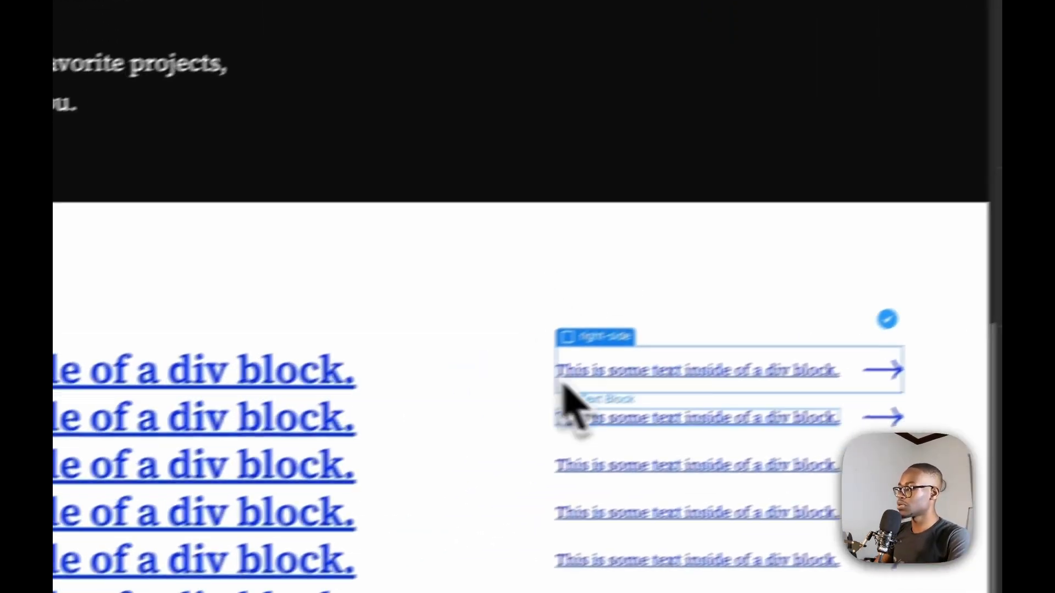
left_click(451, 456)
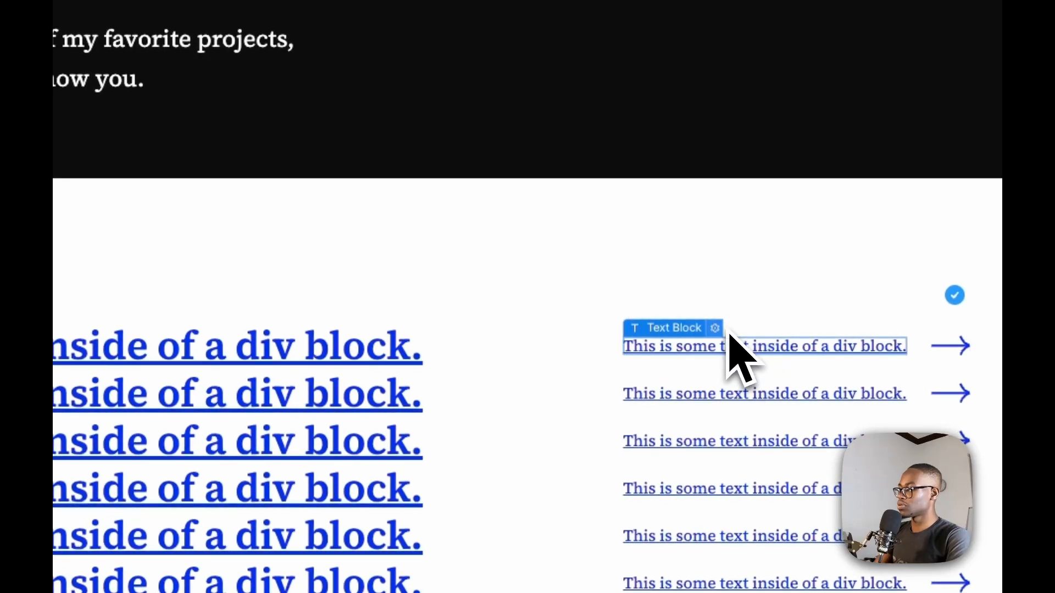
left_click(716, 328)
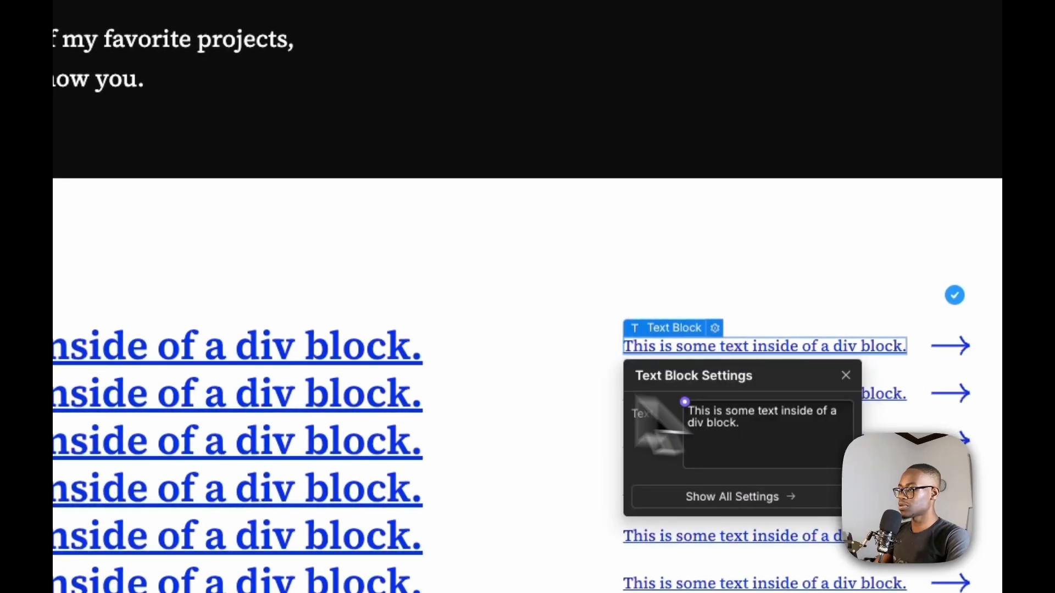
left_click(149, 391)
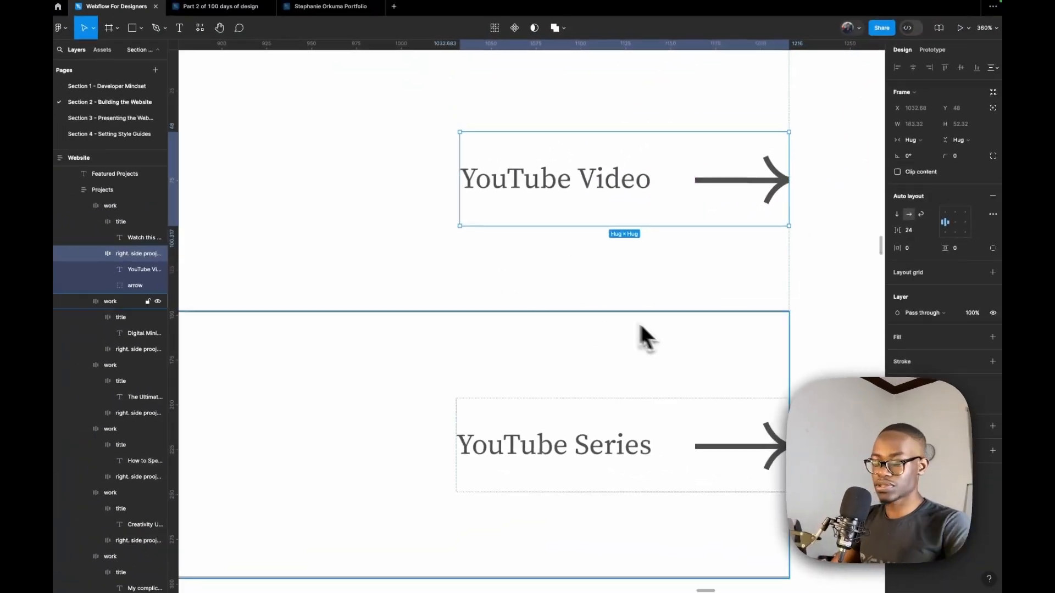
Connect the large title text block of the project item to the Project Name field of the Projects collection
scroll(560, 335, "down", 10)
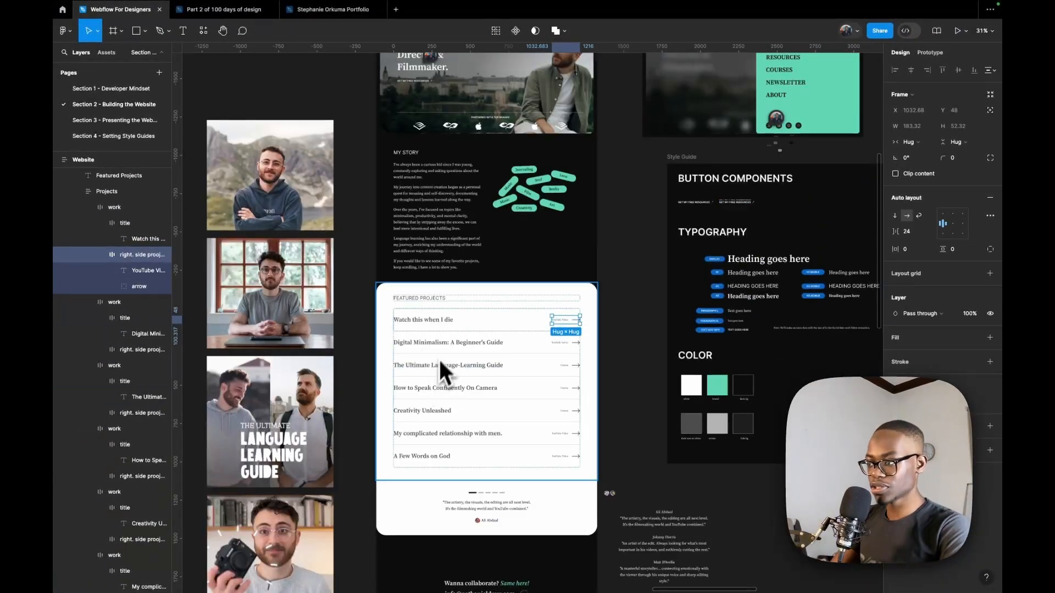
scroll(439, 360, "up", 5)
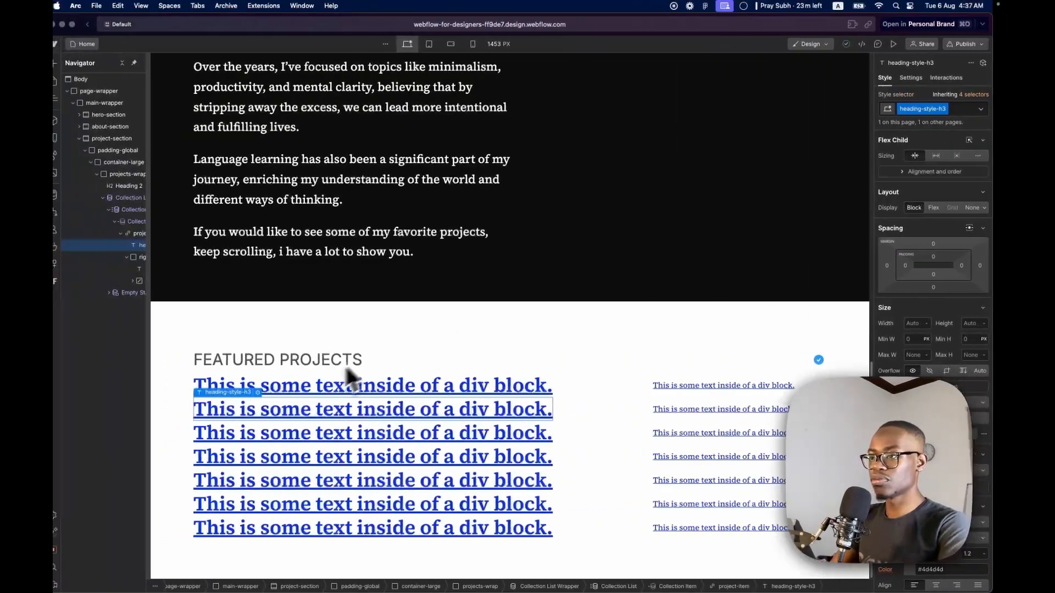
left_click(311, 385)
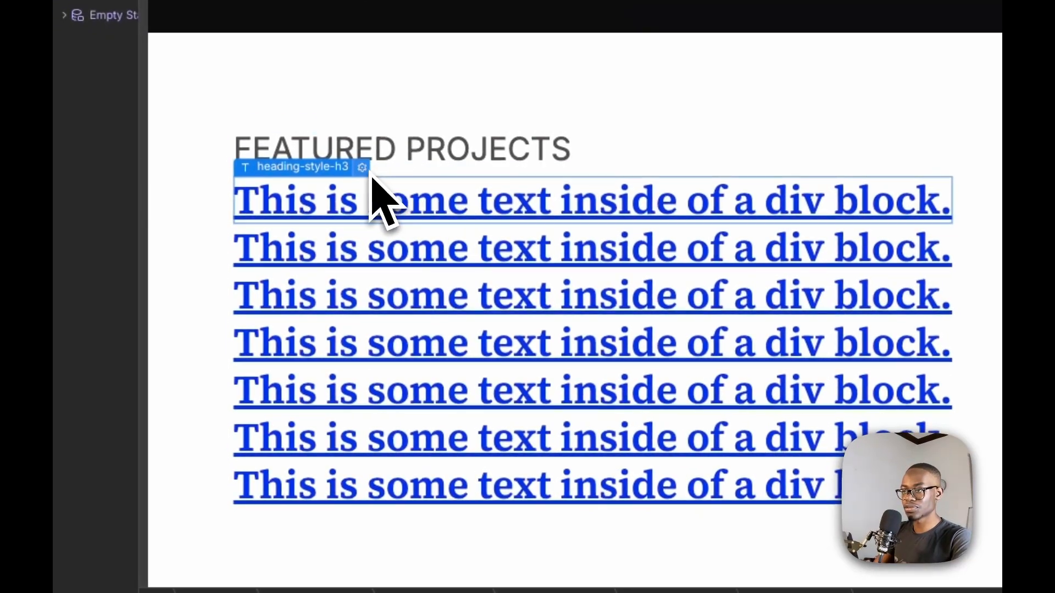
left_click(362, 168)
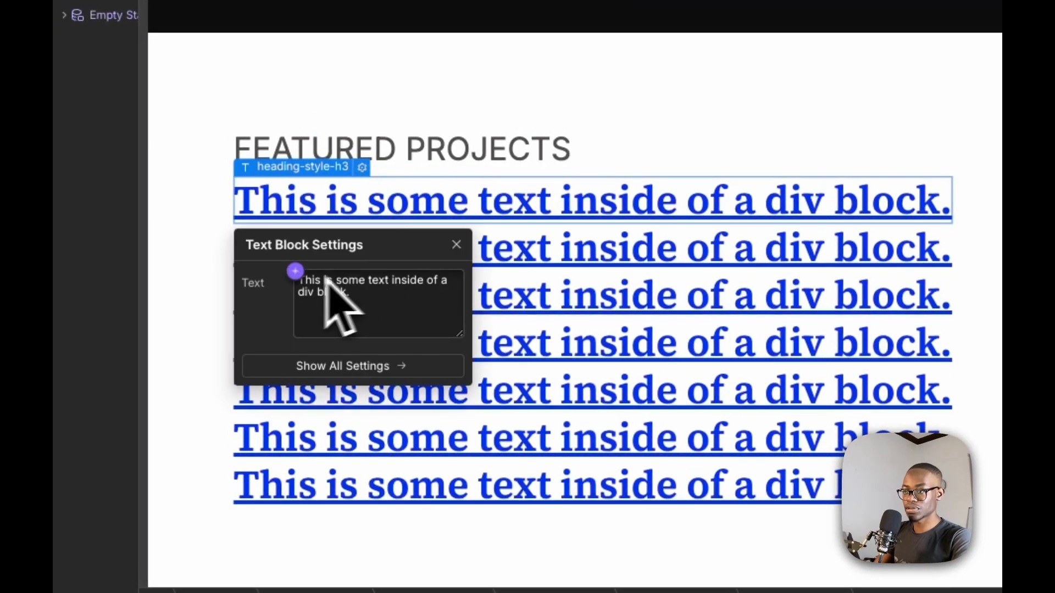
left_click(295, 271)
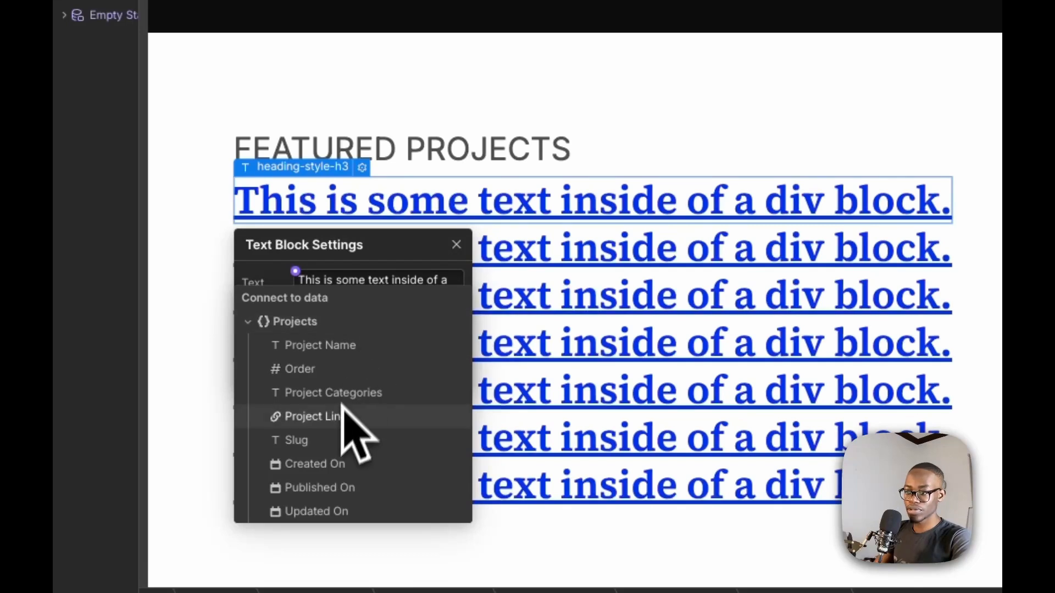
left_click(337, 345)
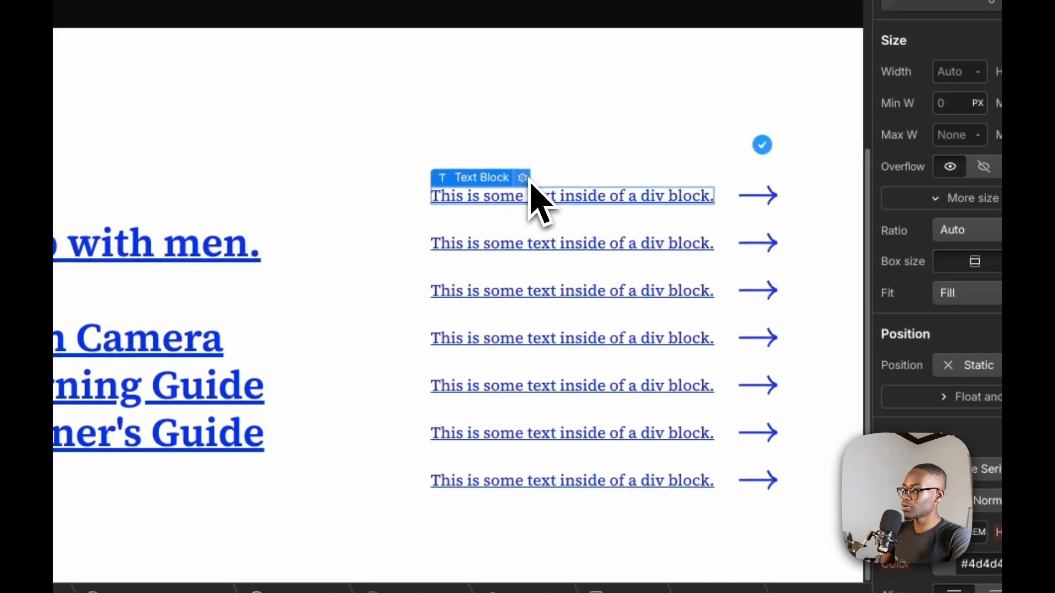
Connect the text block beside the arrow to the Project Categories field of the Projects collection
left_click(659, 211)
left_click(493, 251)
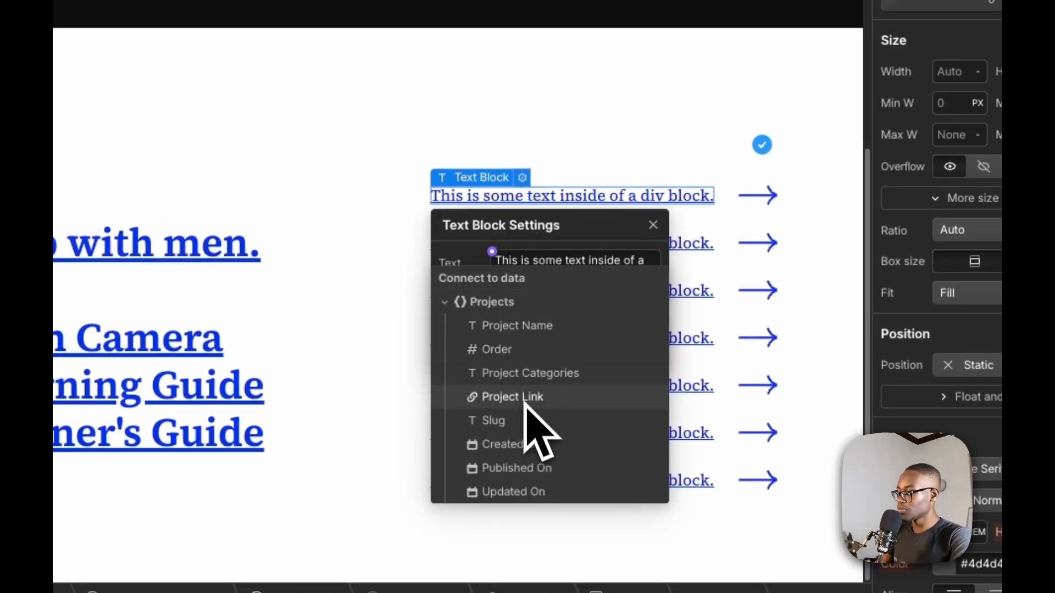
left_click(575, 373)
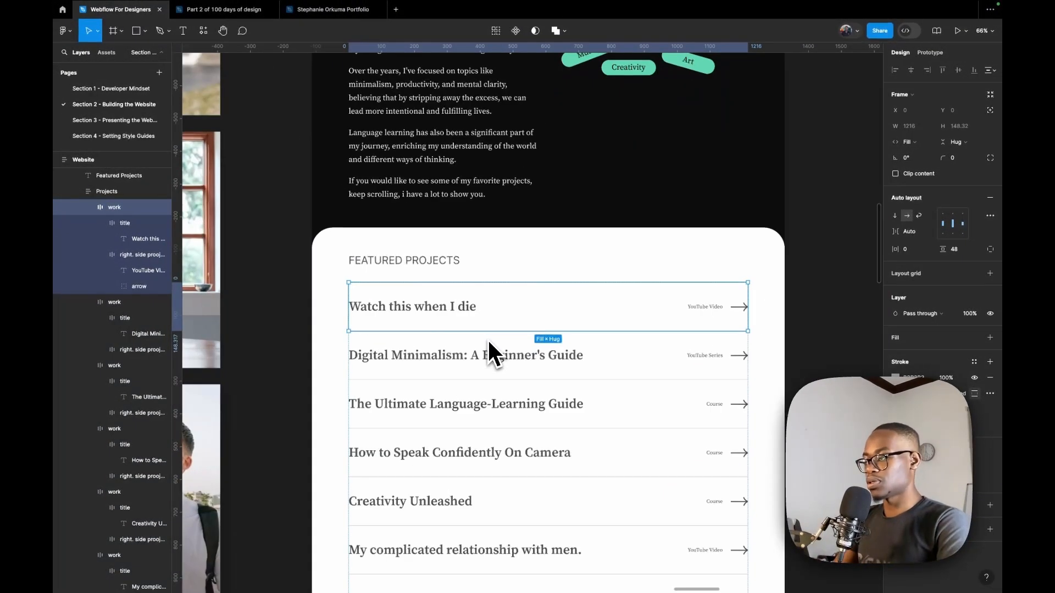
Set the top and bottom padding of project-item to 3rem, following the 48 px vertical padding in the Figma design
scroll(488, 341, "down", 20)
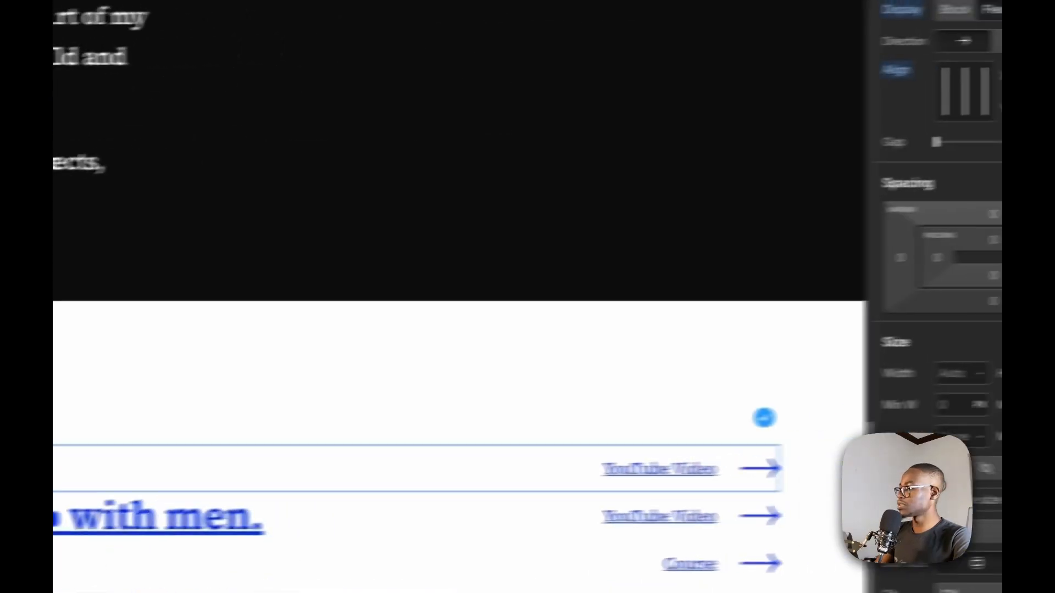
left_click(884, 245)
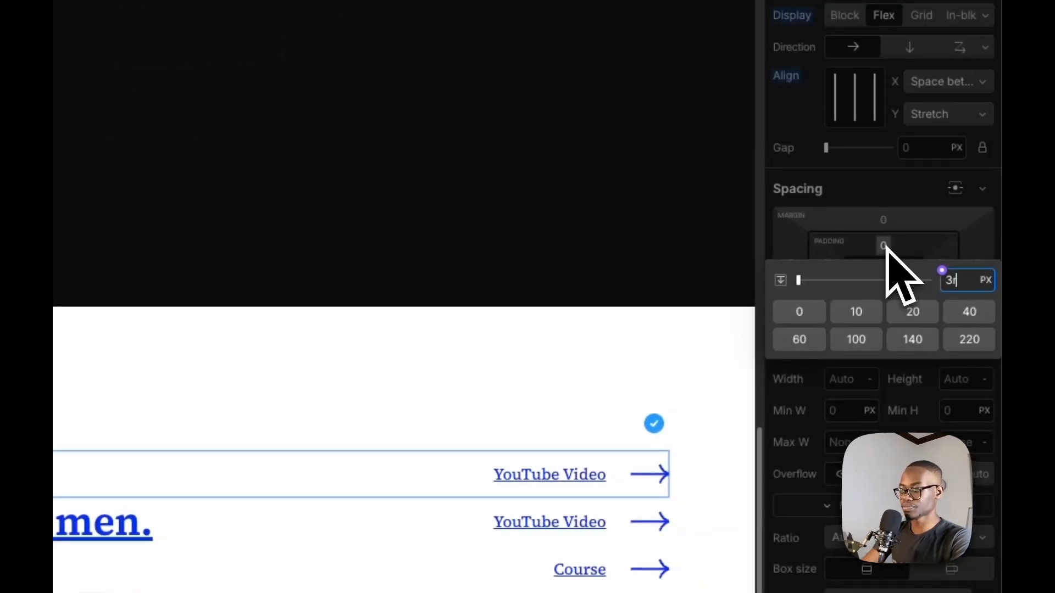
type("3rem")
key("Return")
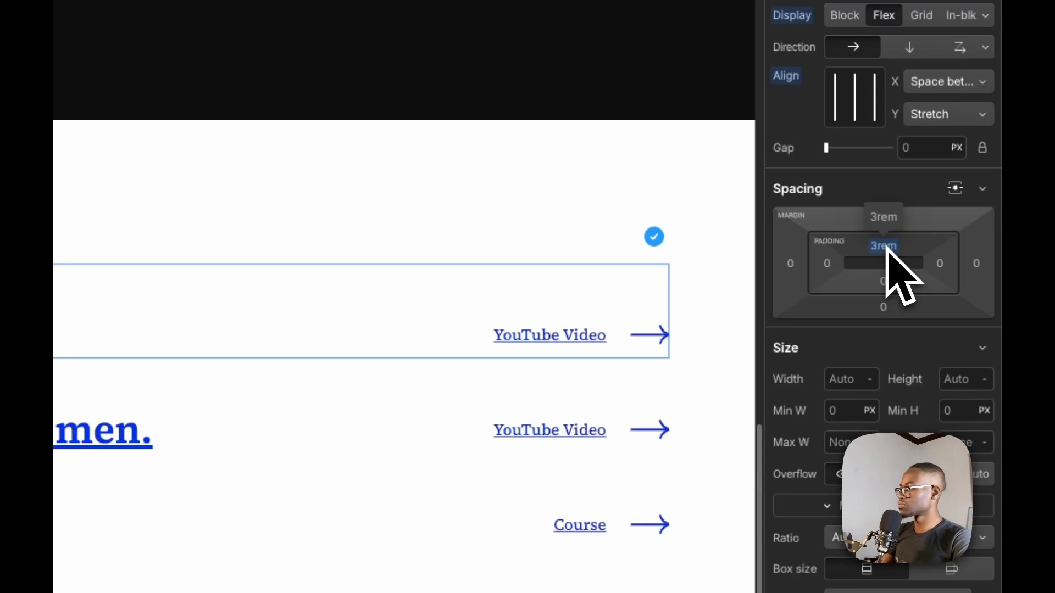
left_click_drag(889, 249, 891, 251)
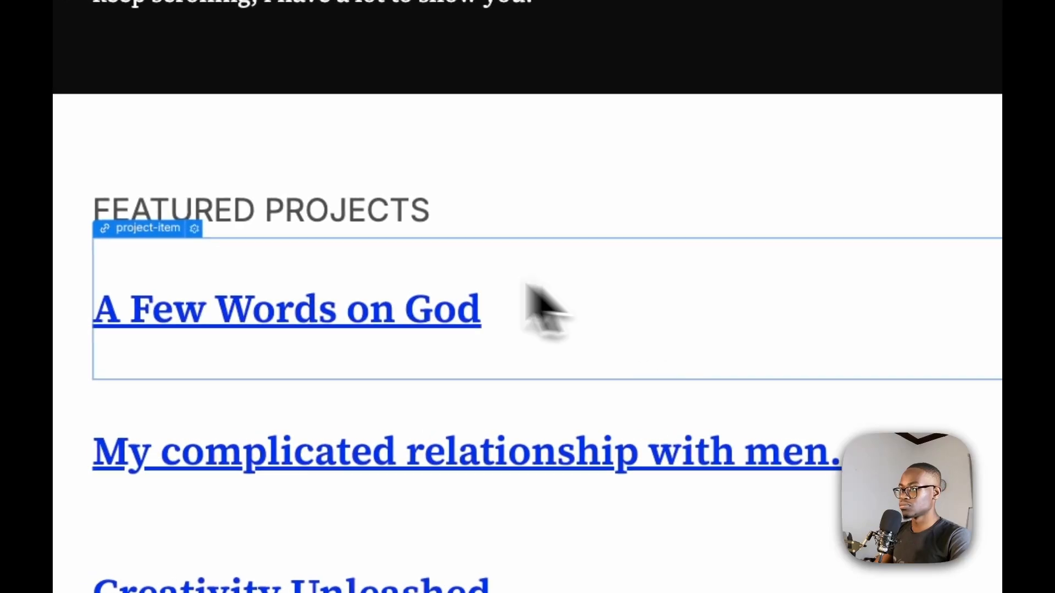
Give project-item a solid 1 px bottom border in #b3b3b3, taking the divider stroke color from a project row in the Figma design
scroll(434, 330, "down", 5)
scroll(423, 365, "up", 11)
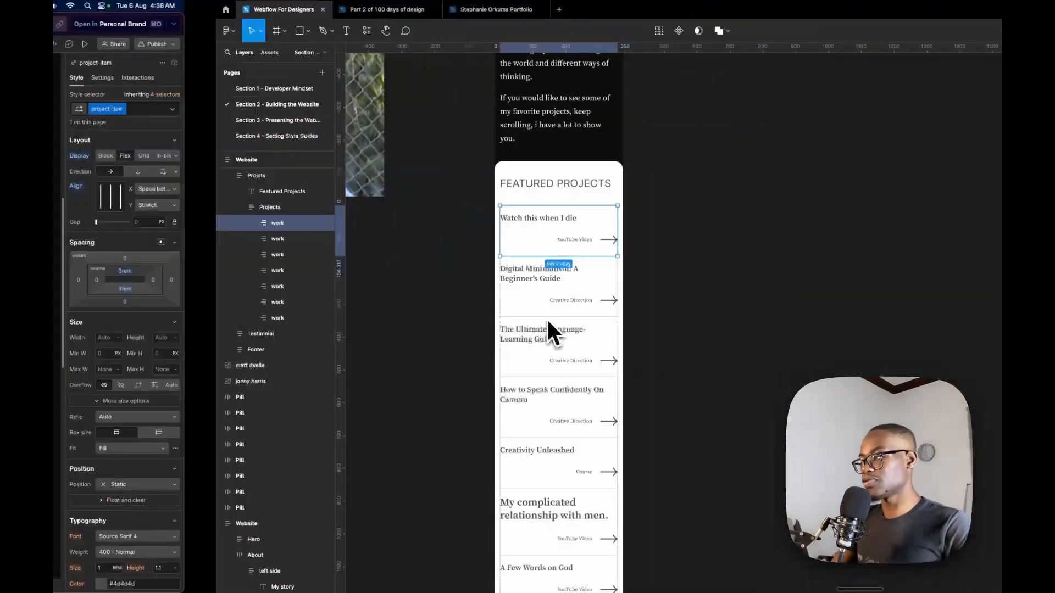
scroll(451, 292, "up", 10)
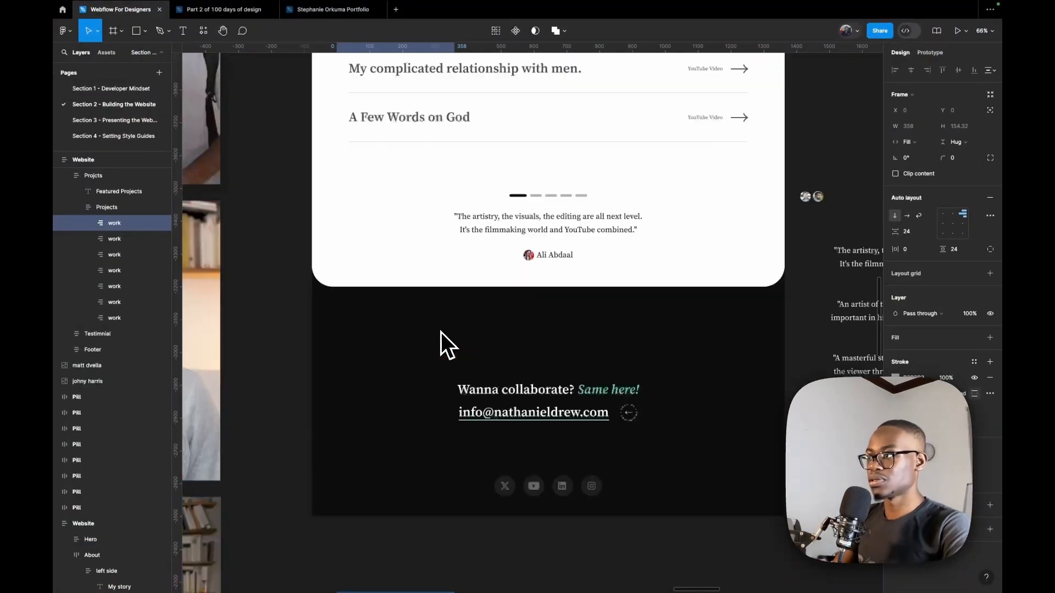
scroll(441, 332, "up", 5)
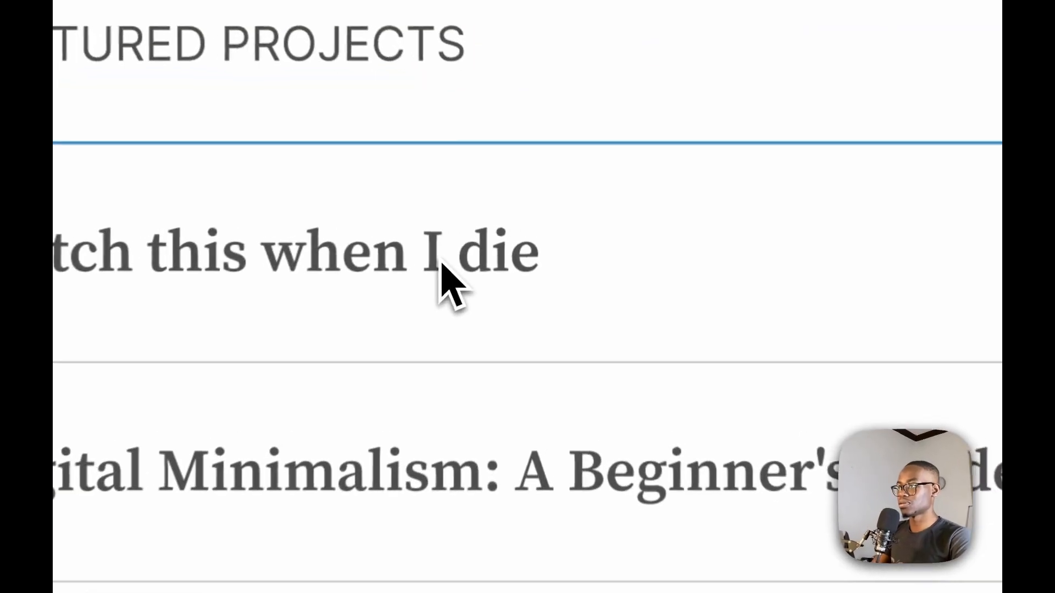
left_click(457, 243)
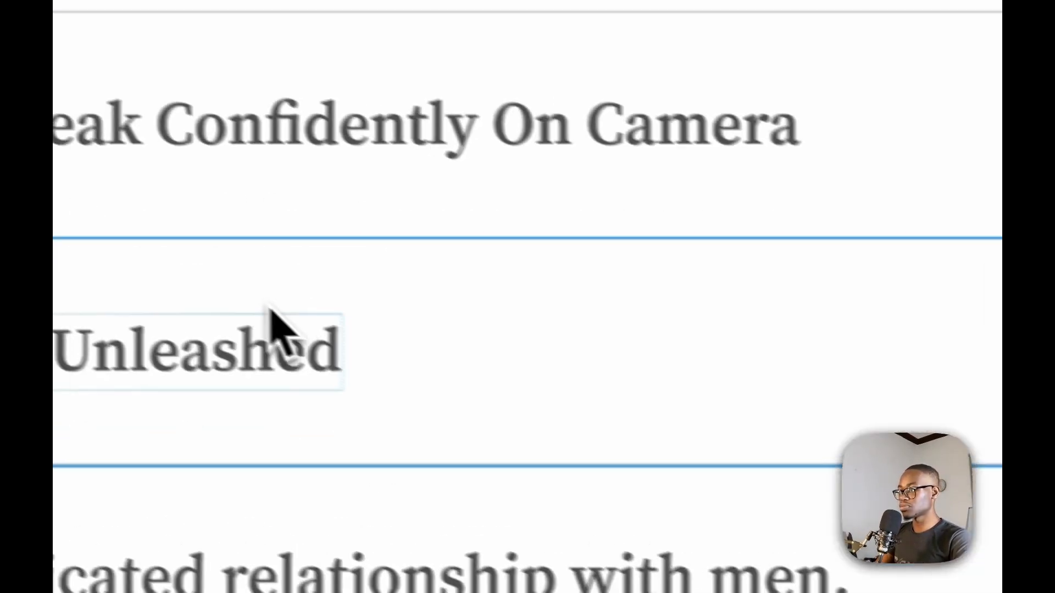
left_click(352, 178)
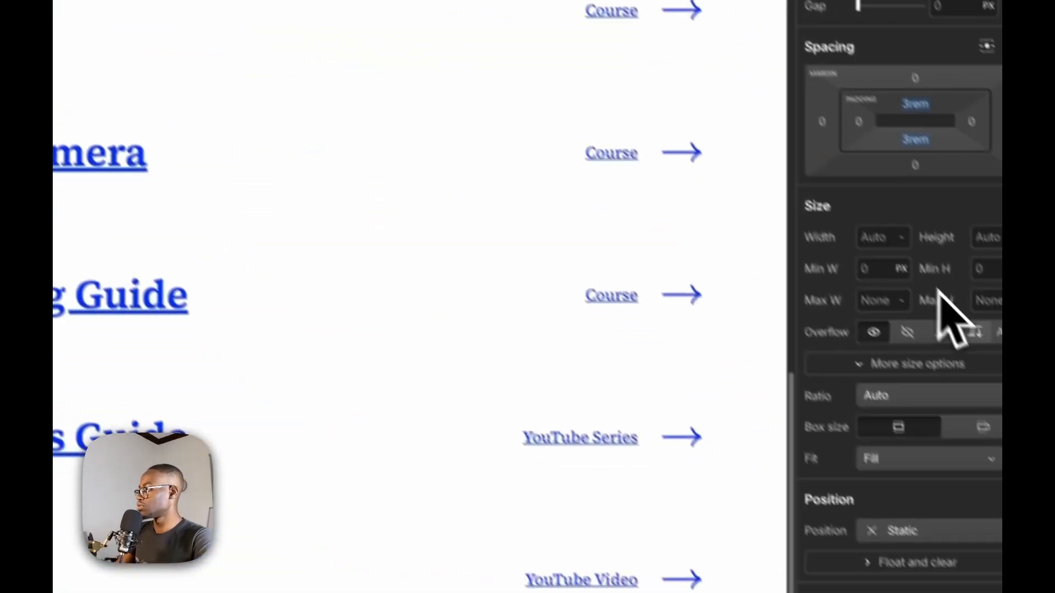
scroll(962, 467, "down", 10)
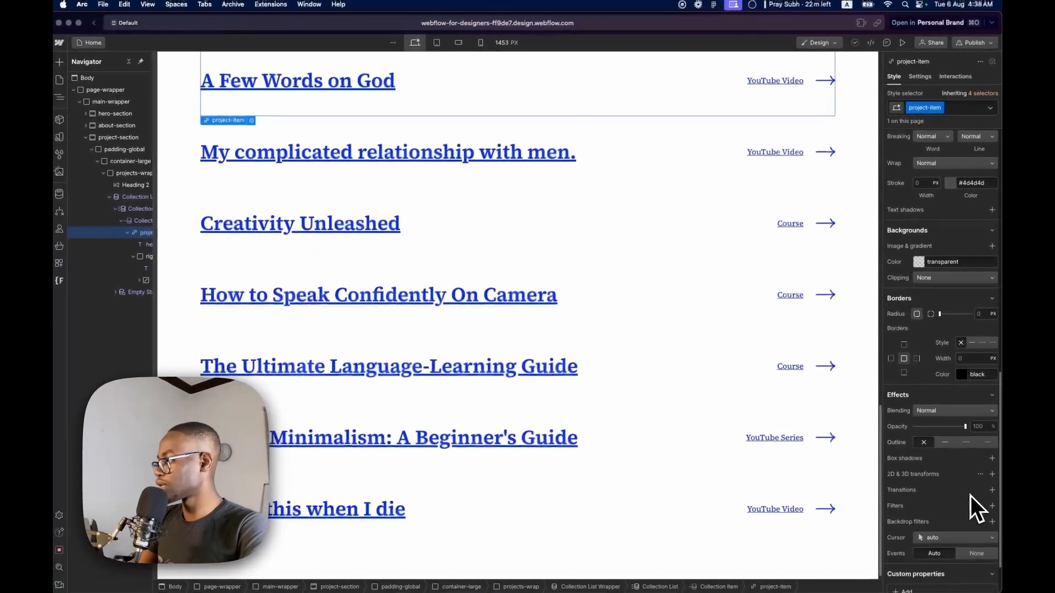
scroll(969, 495, "down", 2)
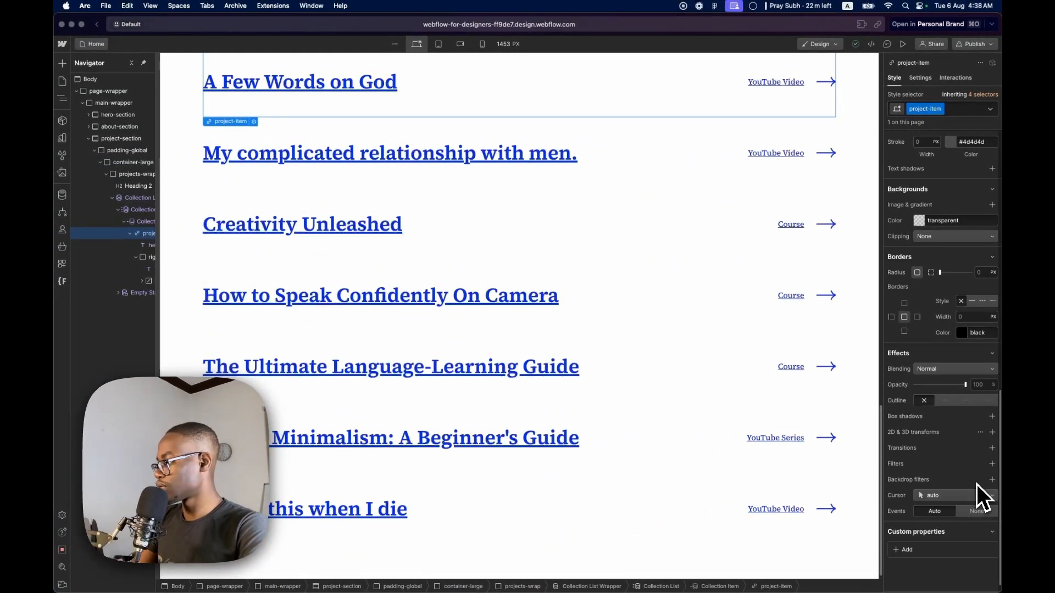
left_click(904, 331)
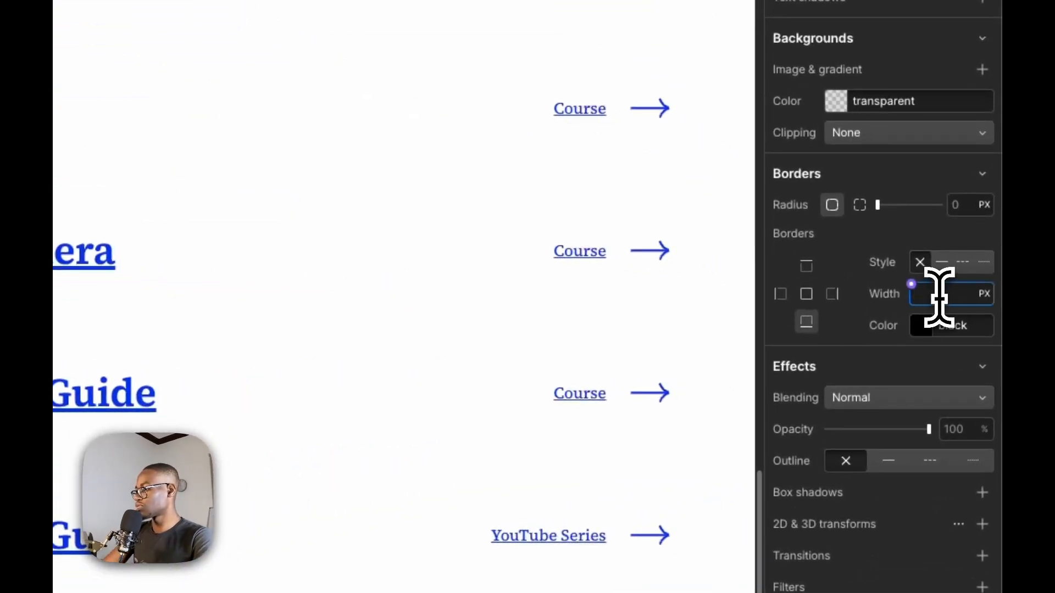
type("1")
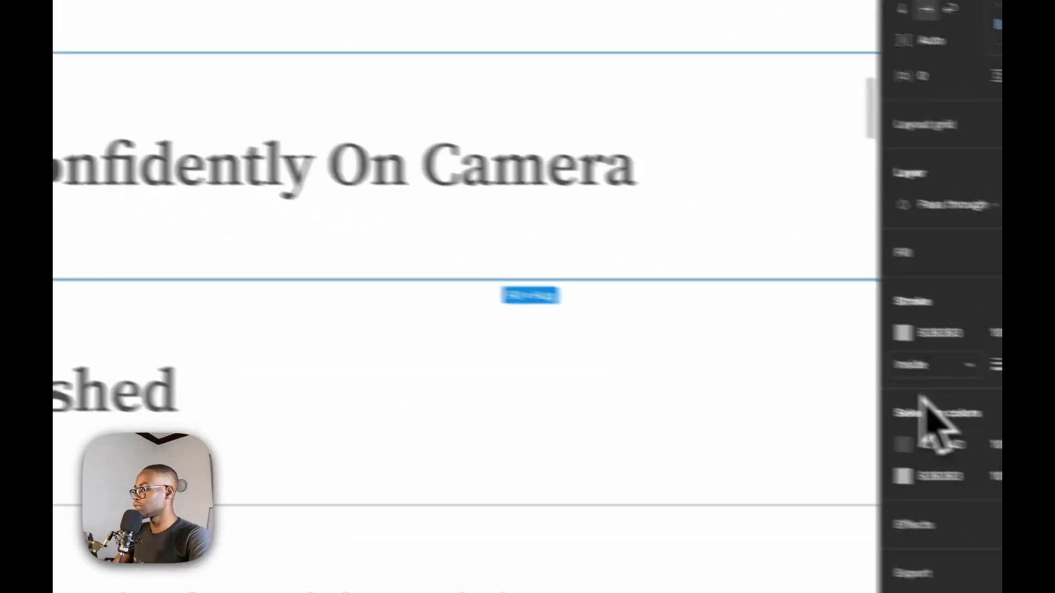
left_click(953, 337)
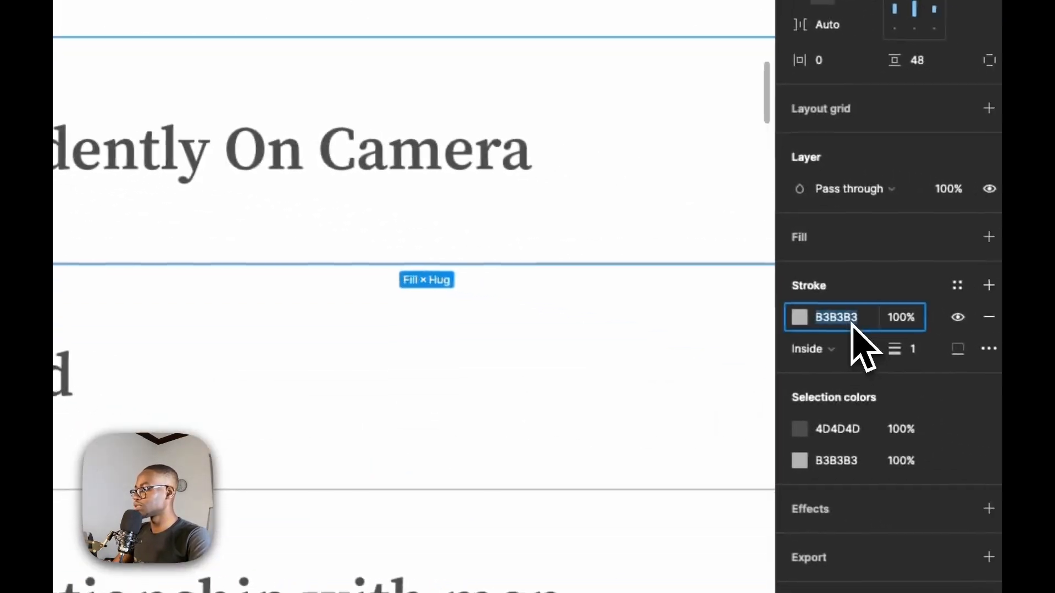
left_click(740, 309)
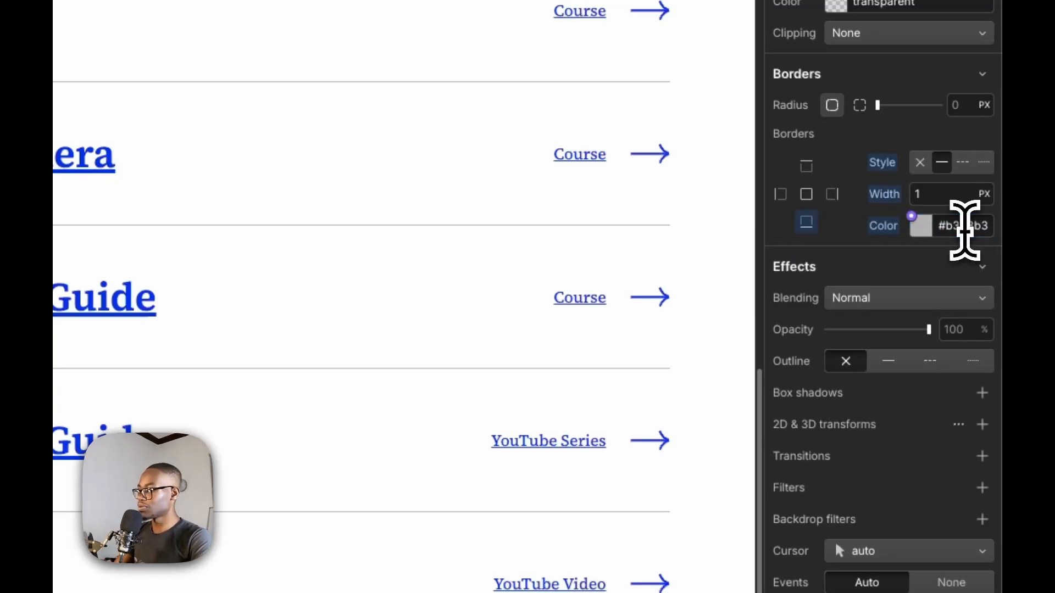
Try thicker bottom border widths on project-item, return to 1 px and compare the divider with the Figma design
key("Up")
key("Up")
key("Up")
key("Up")
key("Up")
key("Up")
key("Up")
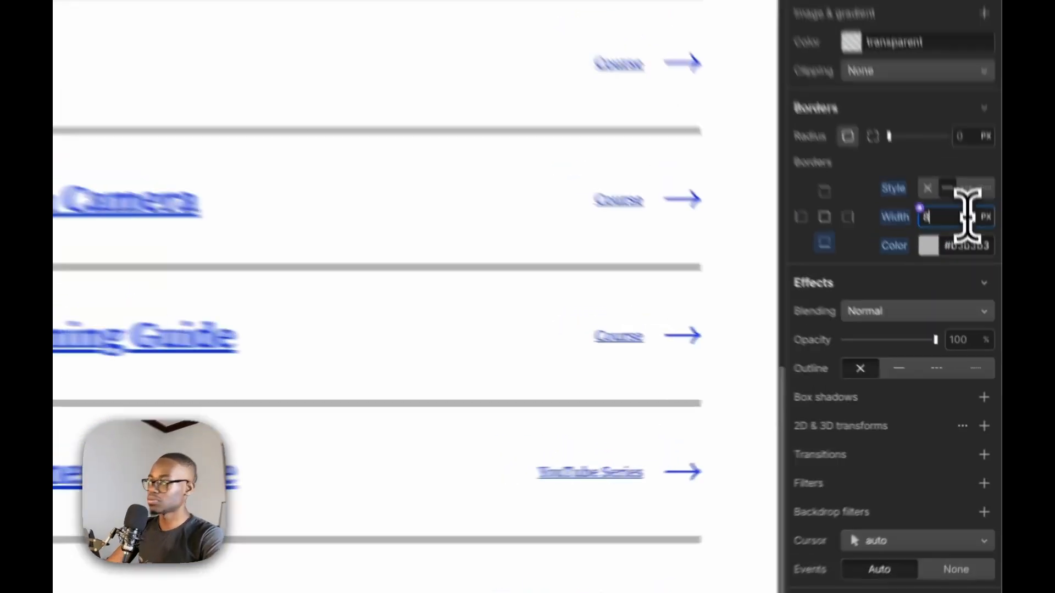
key("Down")
key("Down")
key("Down")
key("Down")
key("Down")
key("Down")
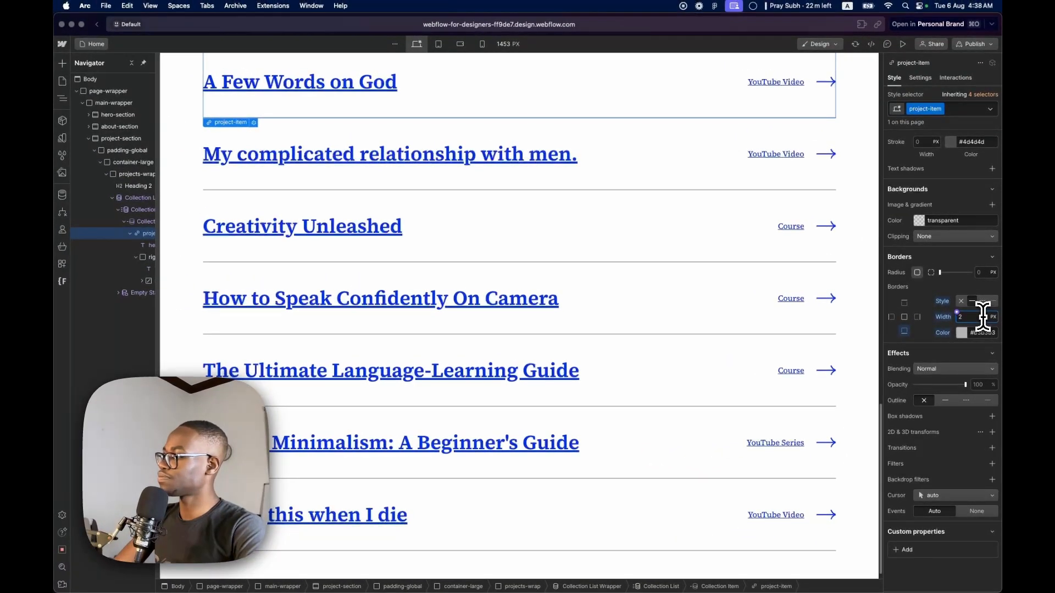
key("Down")
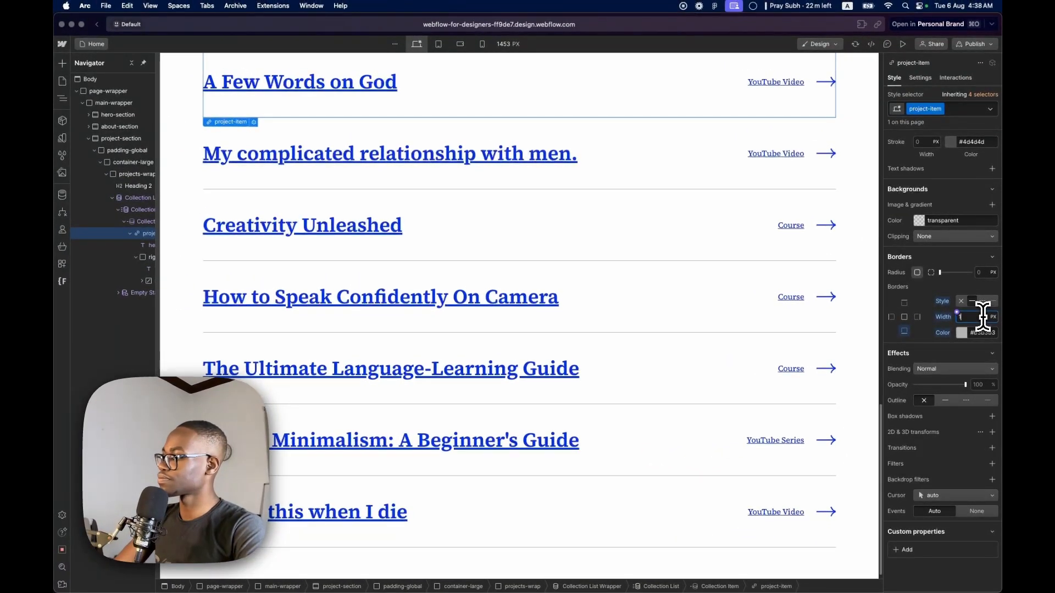
key("super+Tab")
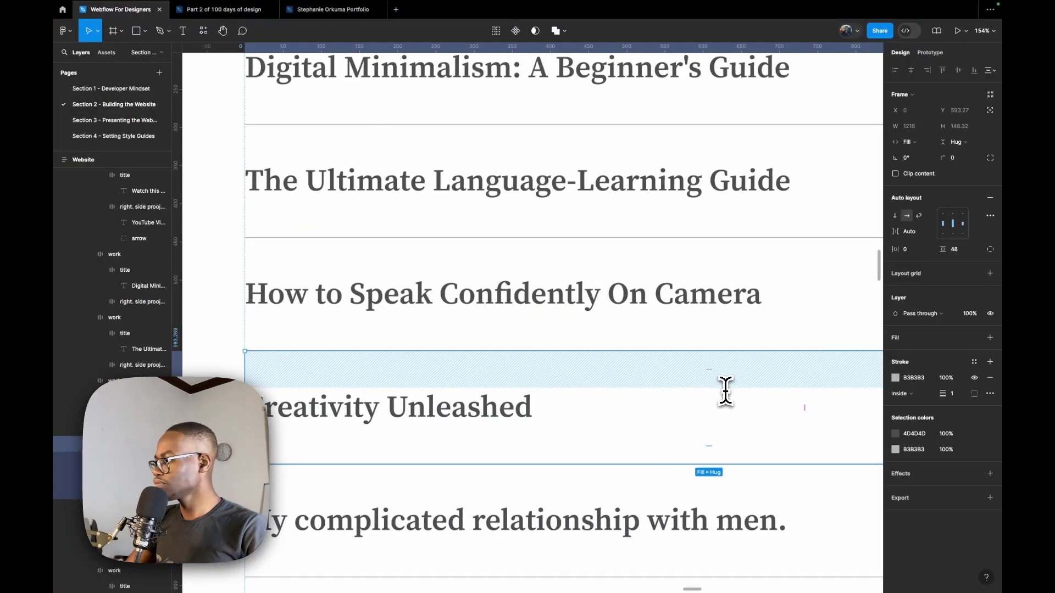
key("super+Tab")
Remove the underline from project-item's text and set its color to #4d4d4d, taken from a project title's fill in the Figma design
scroll(481, 292, "up", 3)
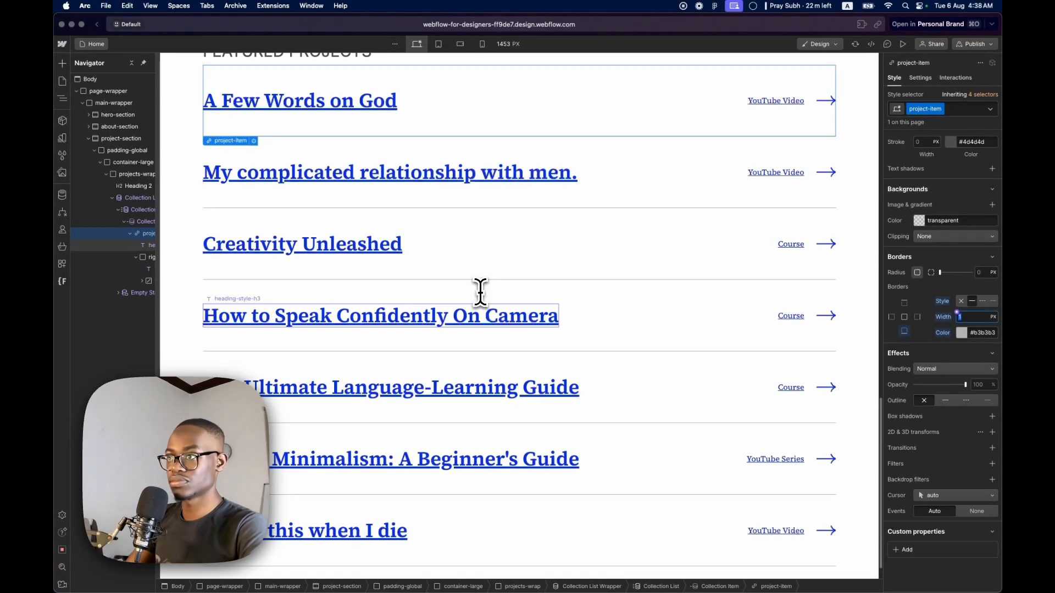
scroll(439, 288, "up", 1)
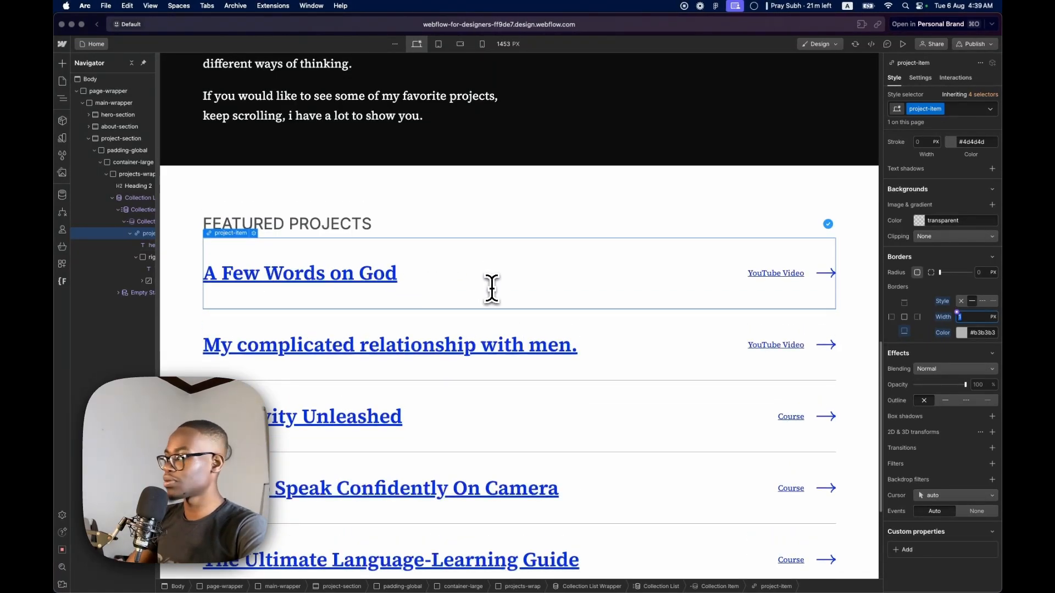
scroll(906, 302, "up", 10)
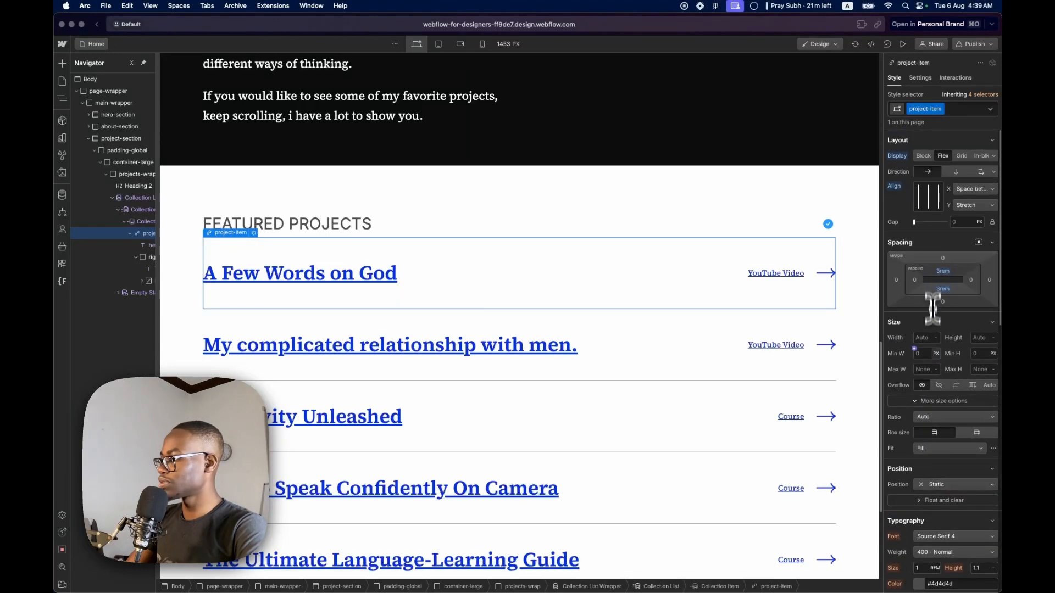
scroll(934, 429, "down", 3)
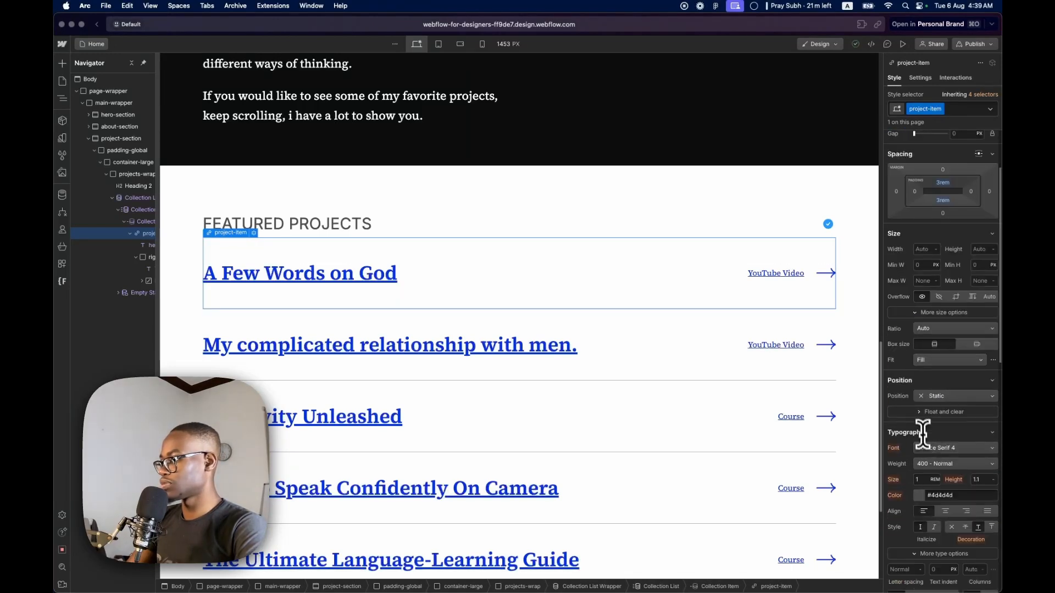
scroll(924, 434, "down", 5)
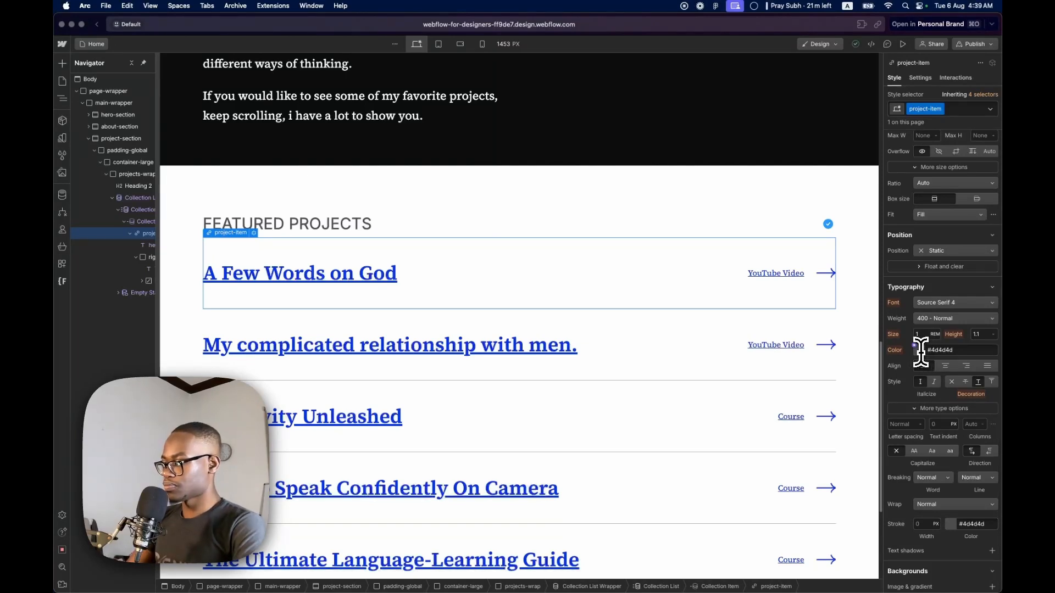
key("ctrl+Right")
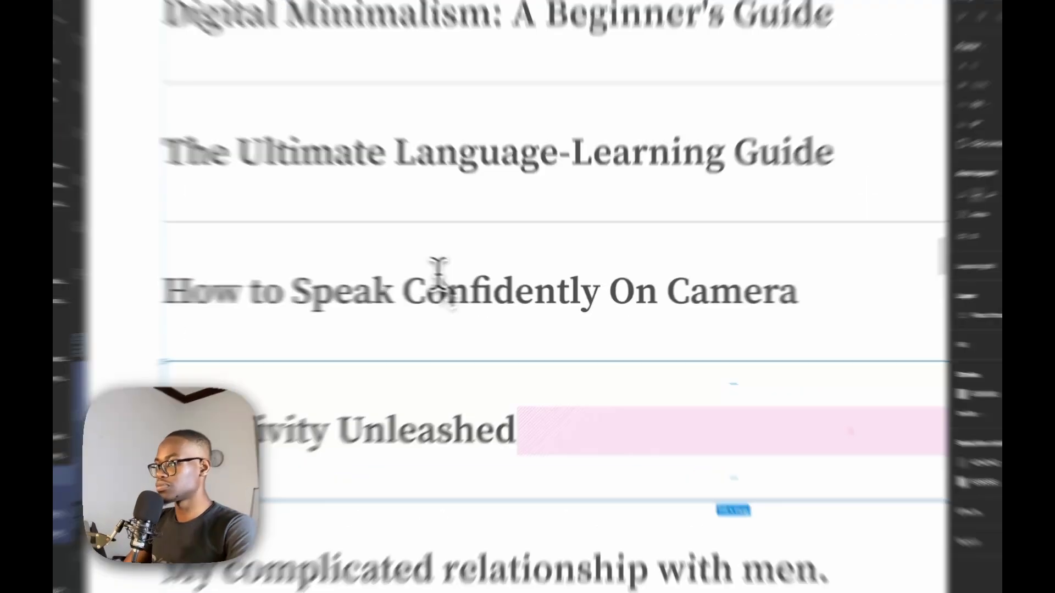
double_click(474, 299)
left_click(846, 292)
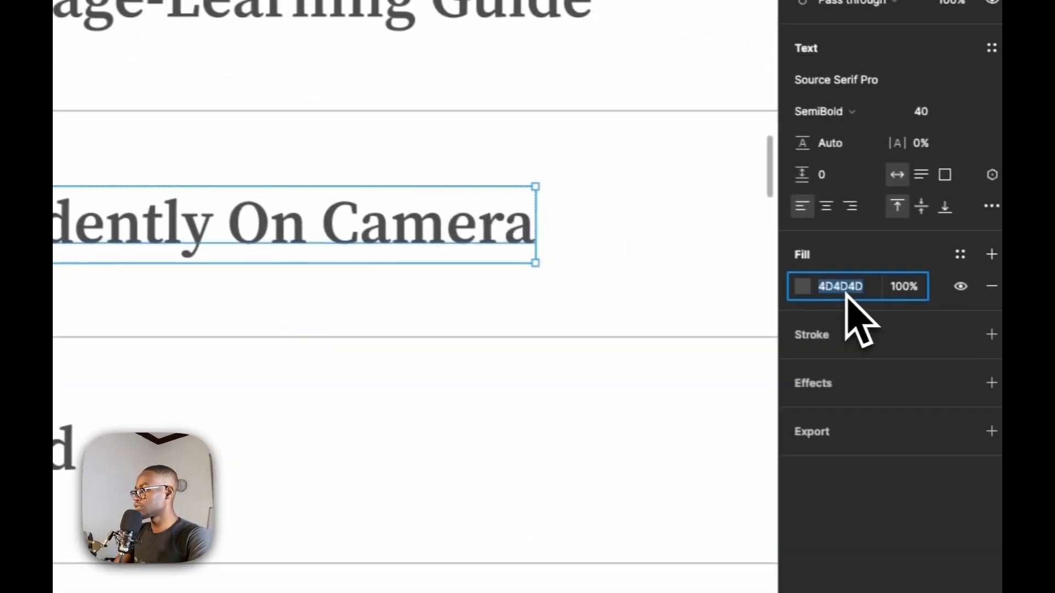
key("ctrl+Left")
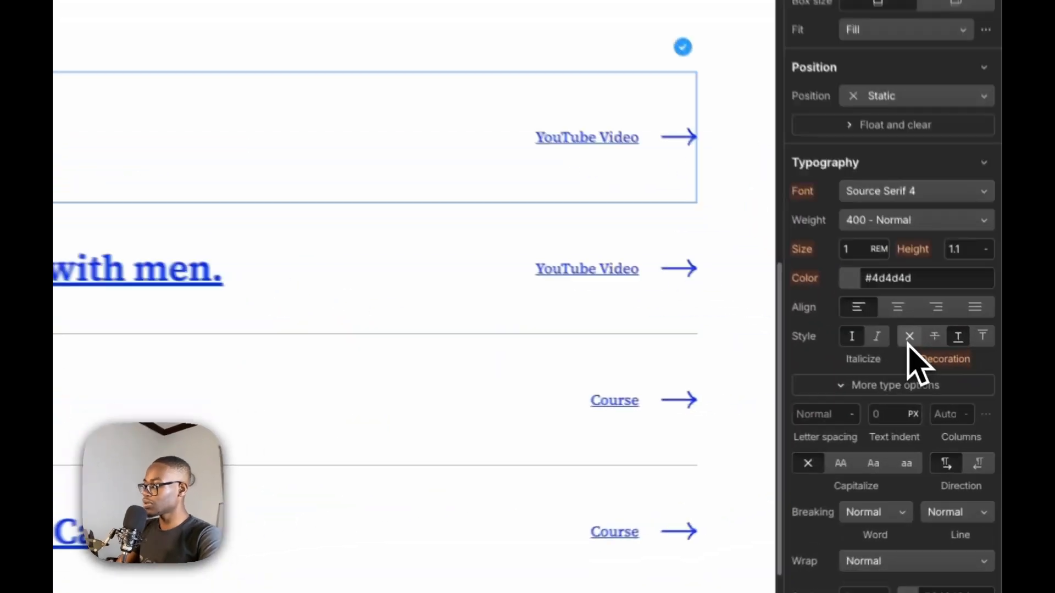
left_click(951, 381)
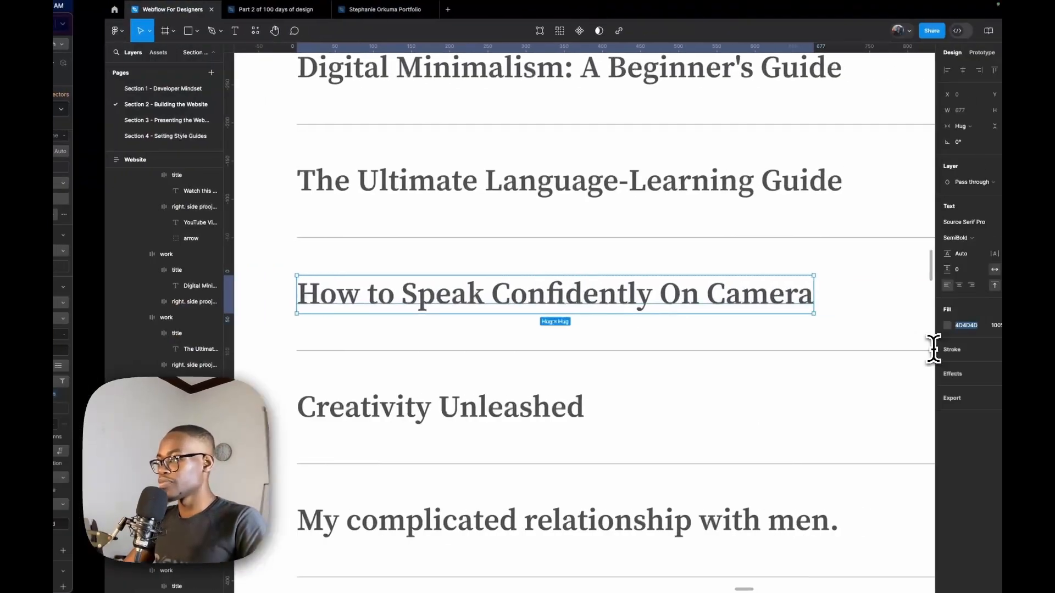
Examine the dividers above and below the Featured Projects rows in the Figma design
scroll(460, 276, "down", 8)
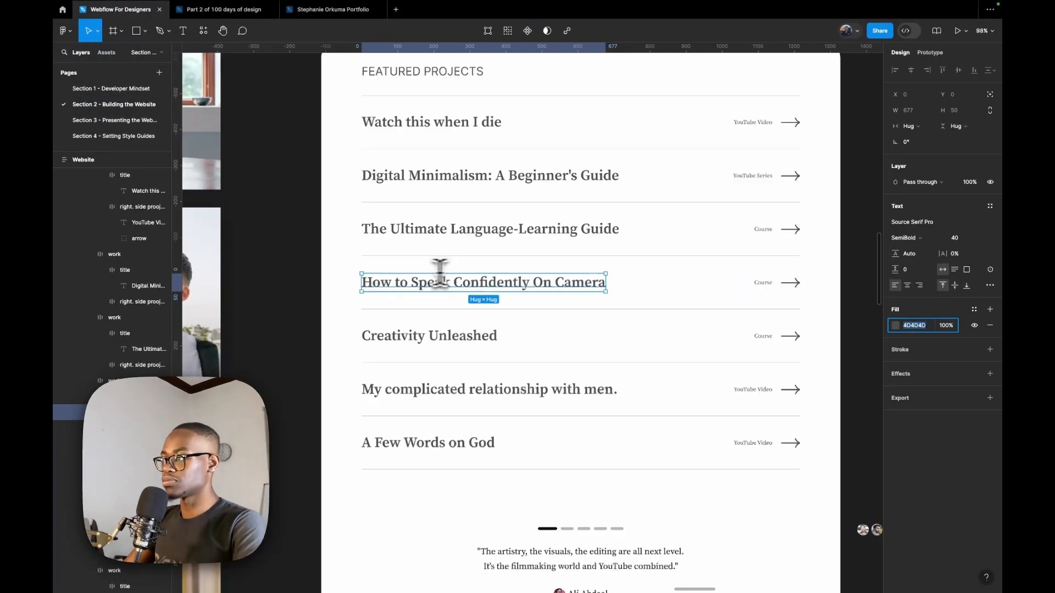
scroll(470, 351, "up", 5)
scroll(447, 290, "down", 5)
scroll(523, 170, "up", 6)
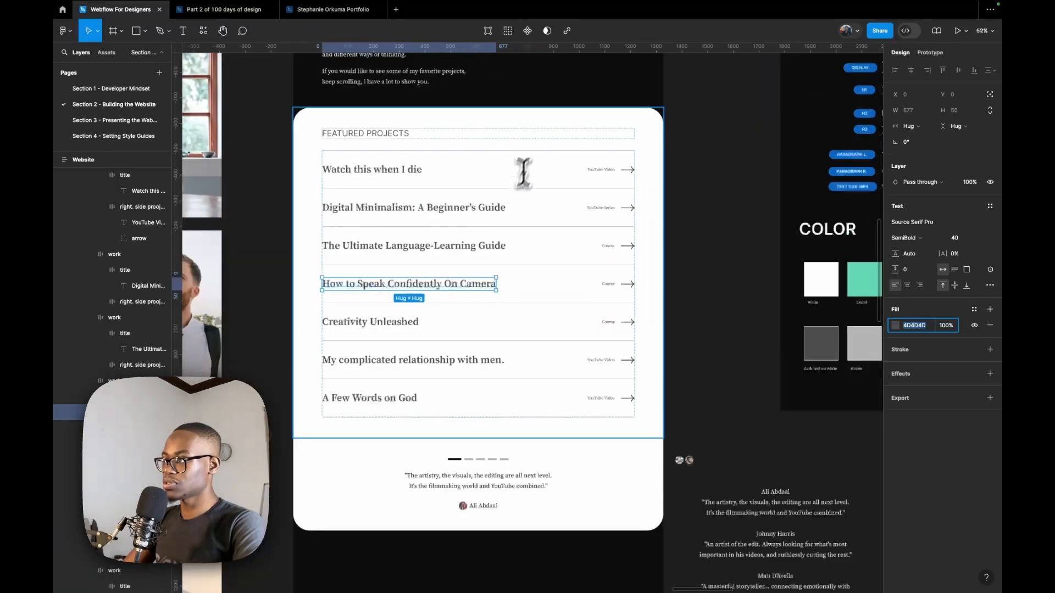
scroll(584, 160, "up", 5)
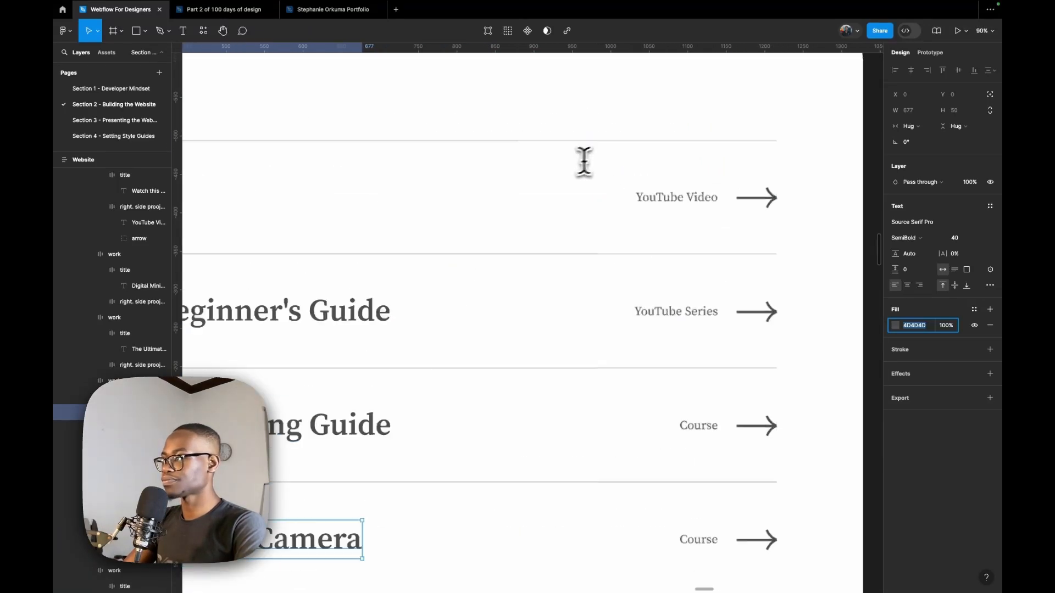
scroll(715, 193, "down", 6)
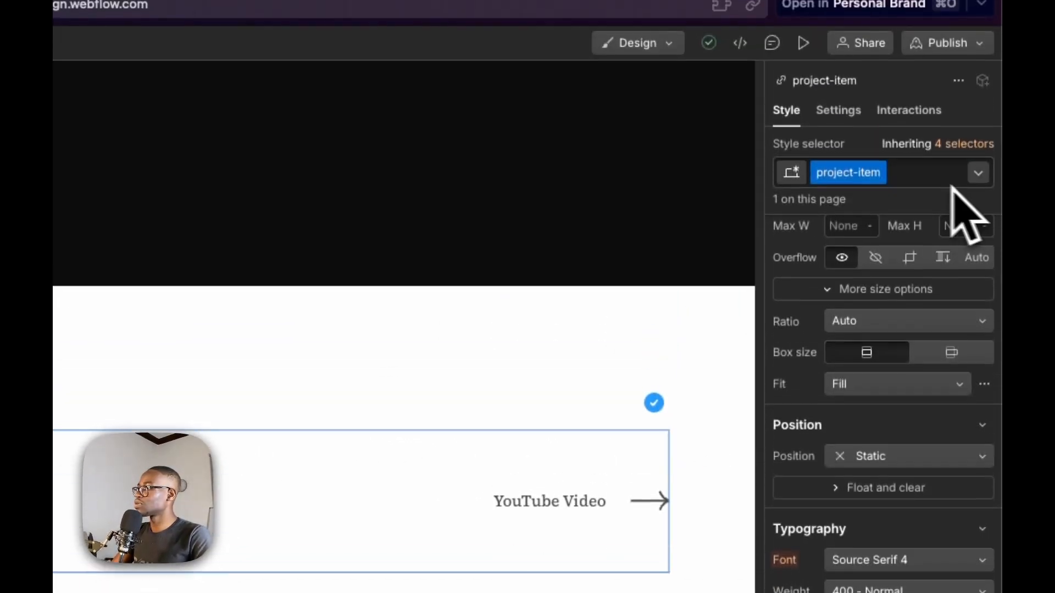
Check which states can be styled for the project-item class
left_click(978, 173)
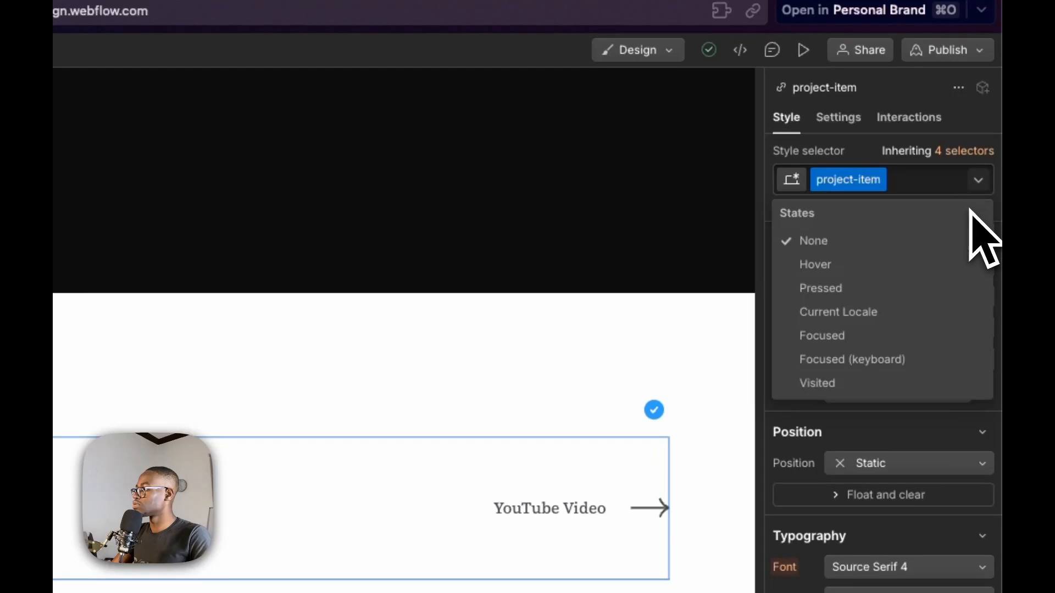
left_click(410, 470)
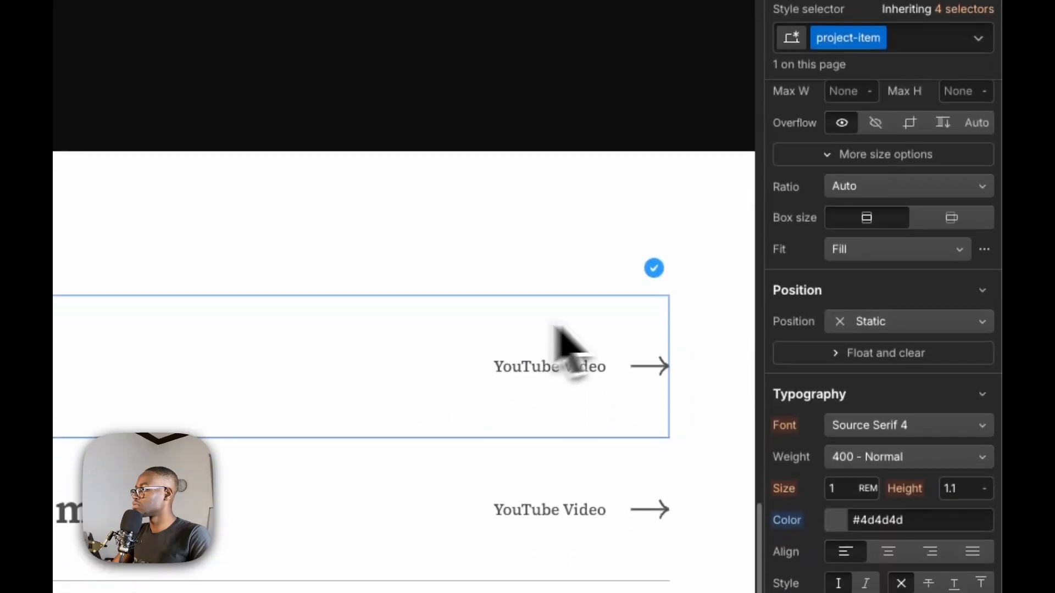
scroll(928, 230, "up", 8)
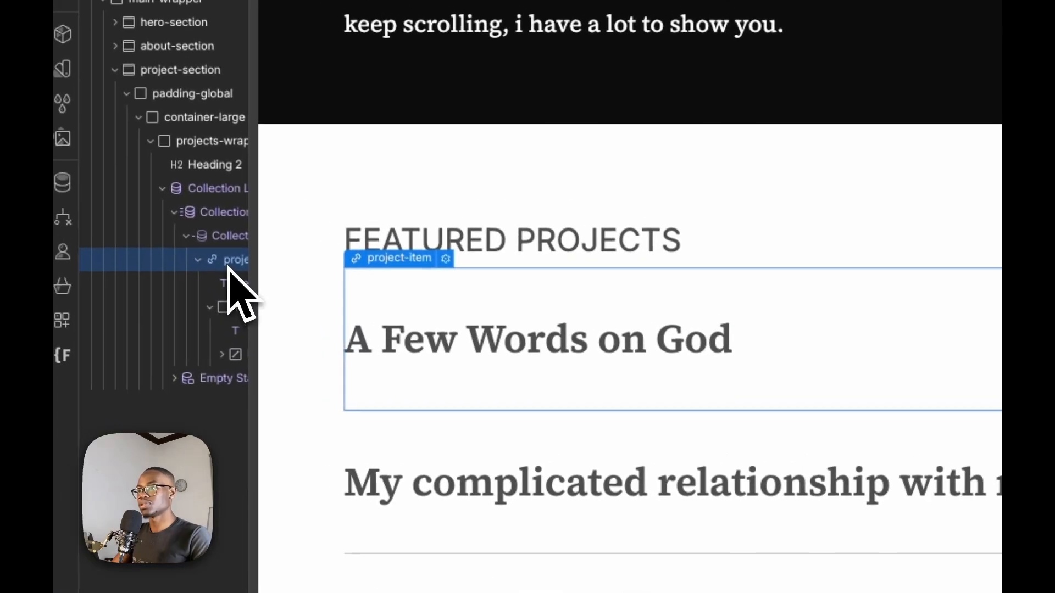
Try a class named div on the Collection Item, check its First Item and Last Item structure states, and remove the class
left_click(238, 241)
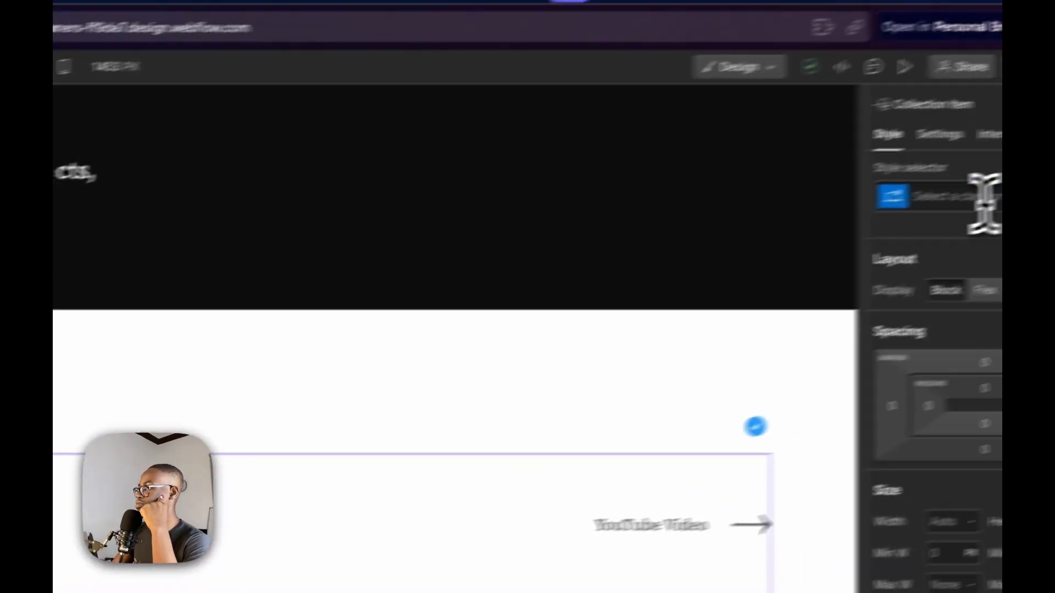
left_click(975, 214)
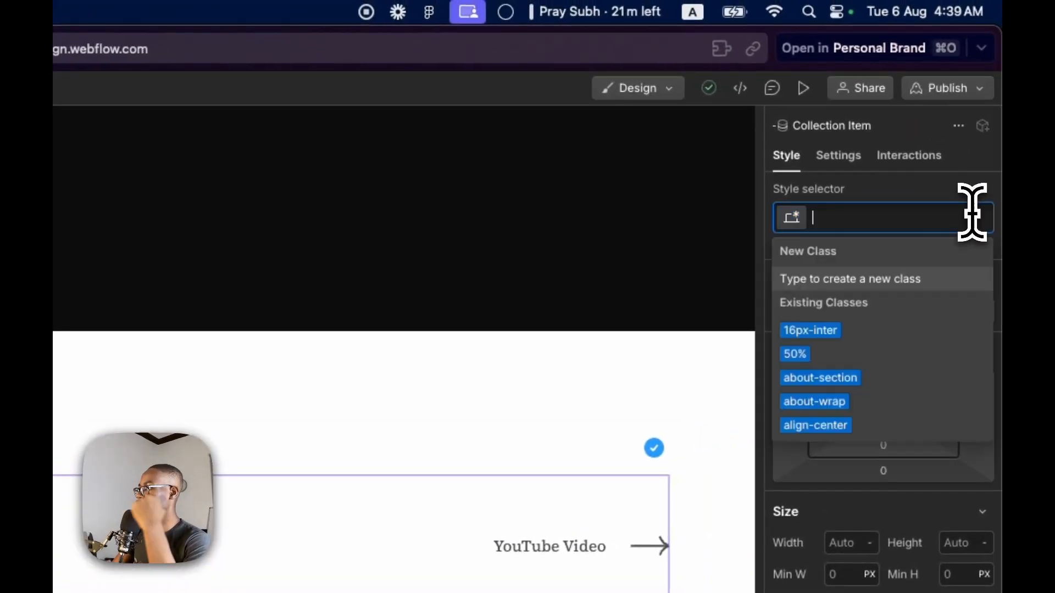
type("div")
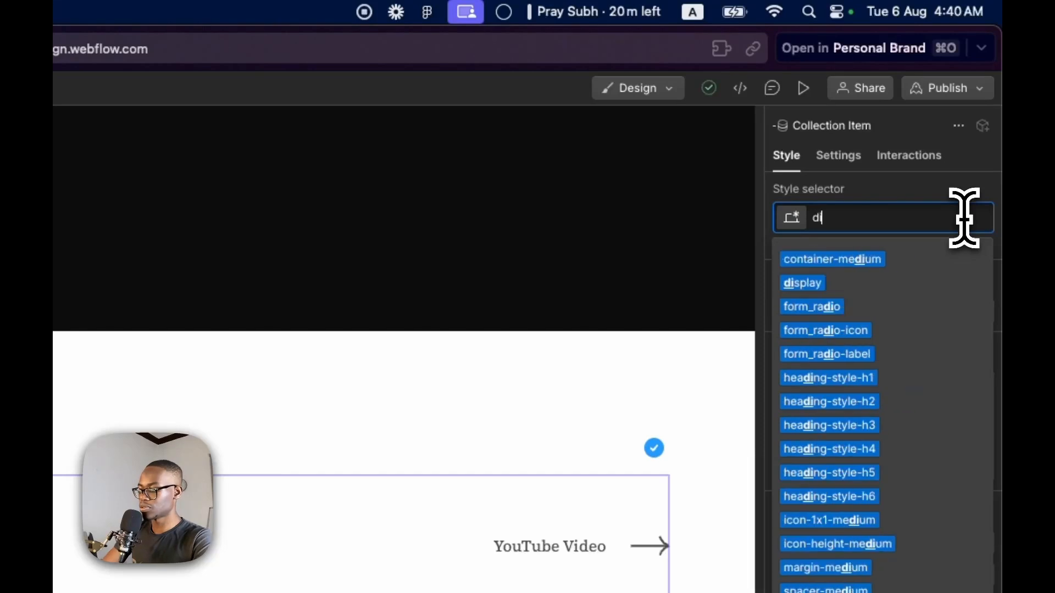
key("Return")
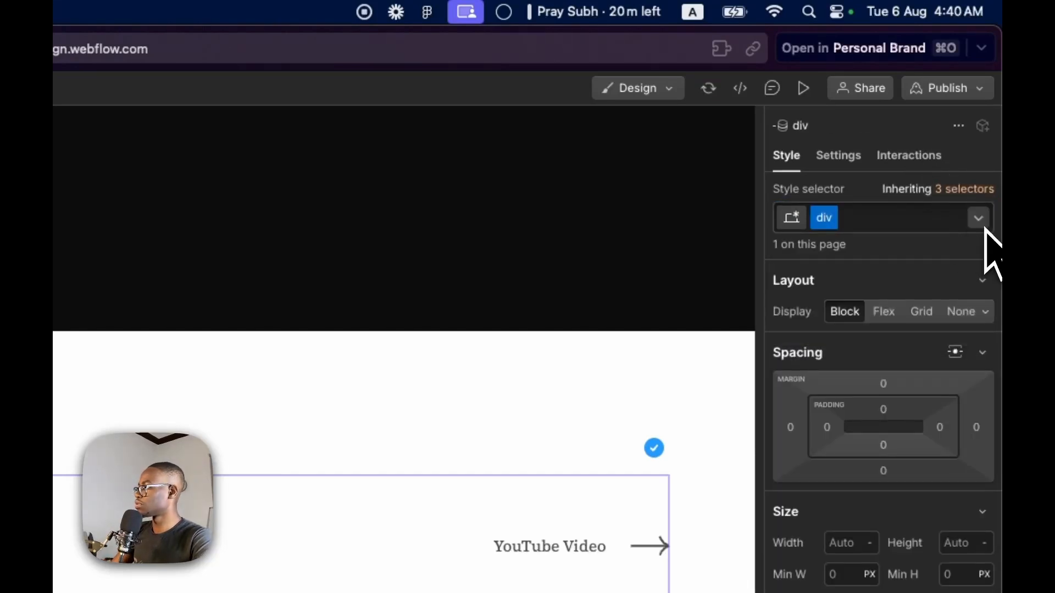
left_click(978, 218)
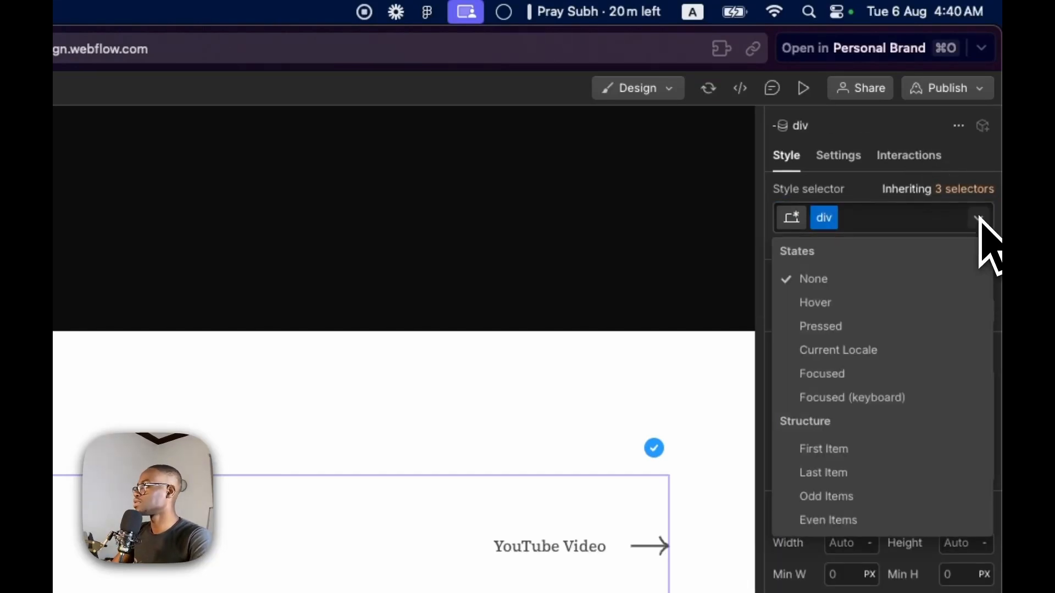
left_click(890, 216)
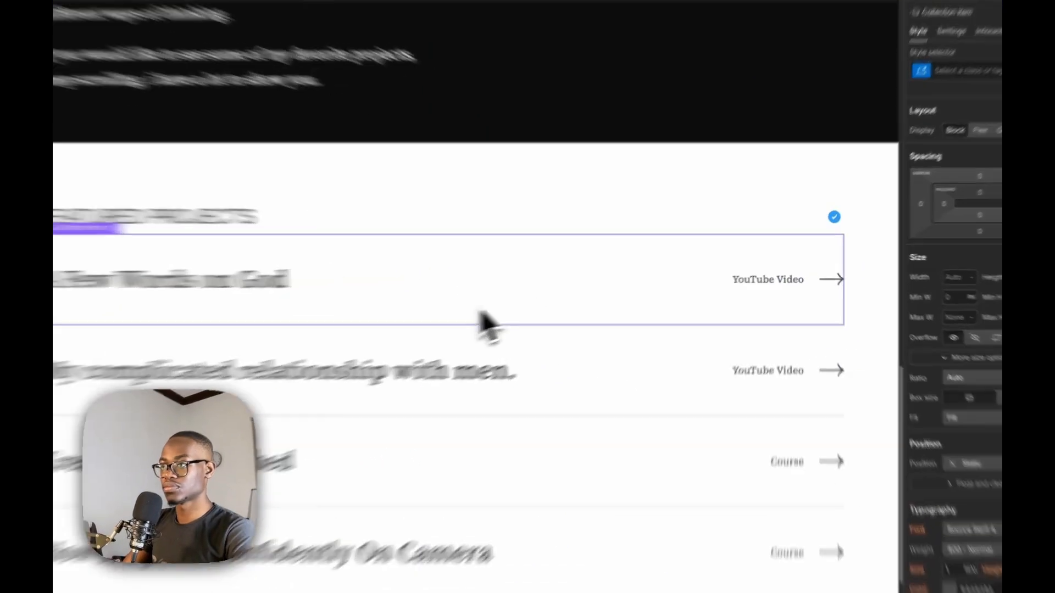
Reselect the project-item link block and check its state options for structure states such as First Item
left_click(549, 296)
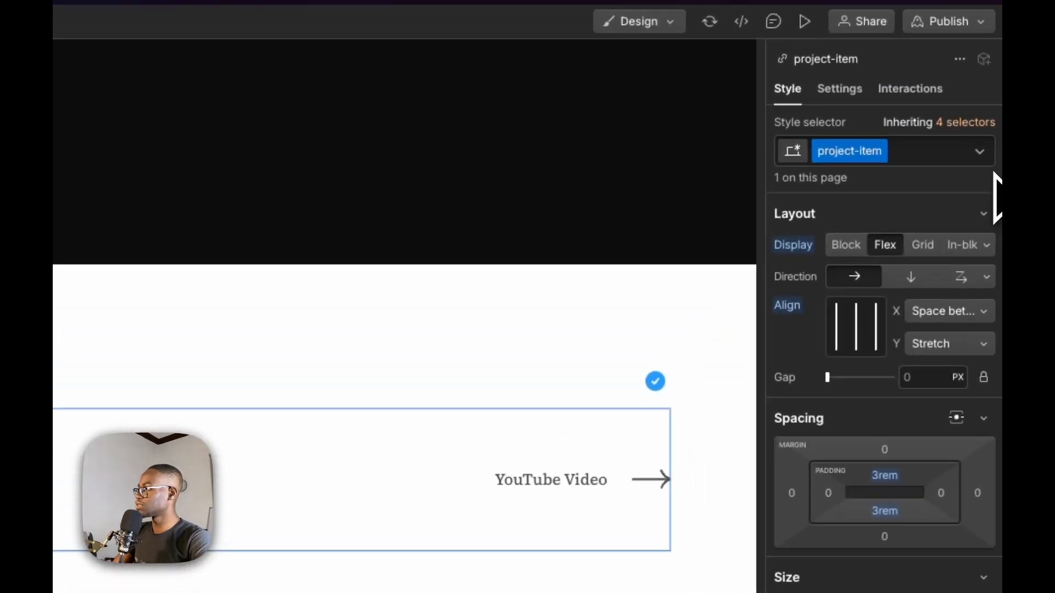
left_click(983, 154)
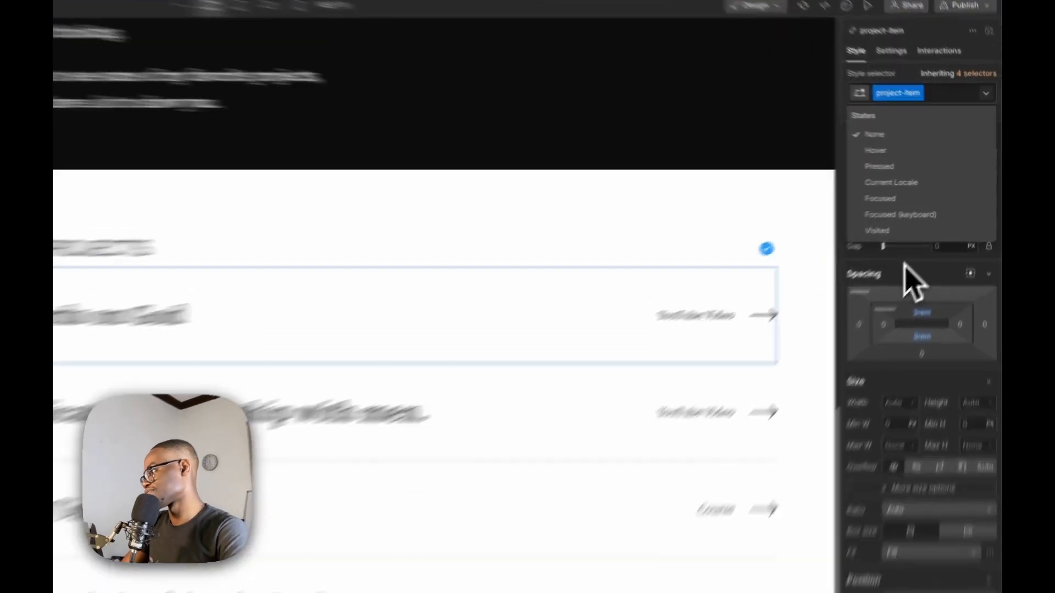
left_click(928, 239)
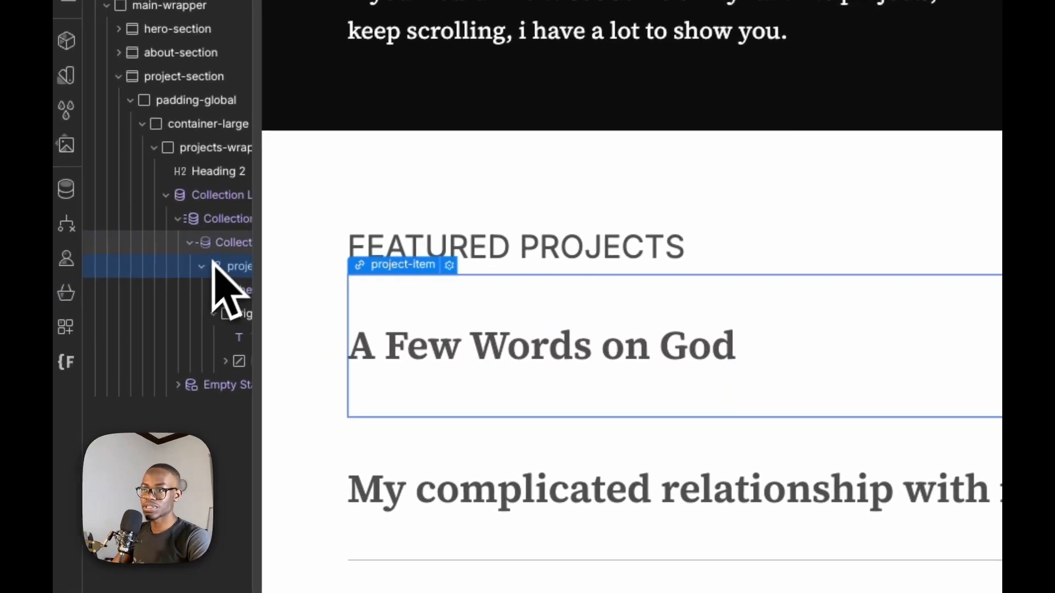
Inspect how project-item is nested inside the Collection Item and select the project-item link block of the second project
left_click(218, 247)
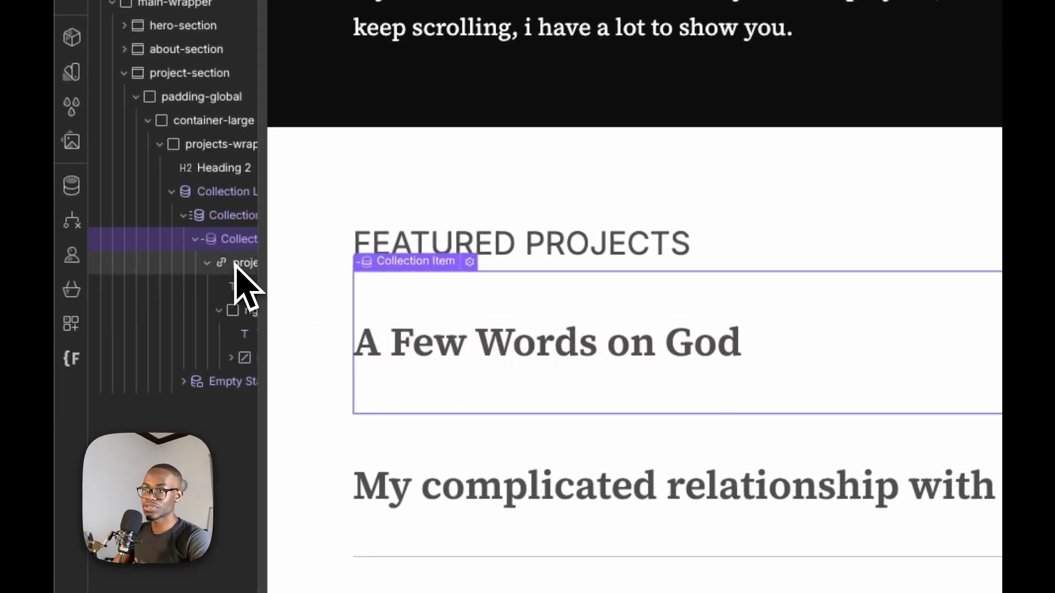
left_click(236, 264)
left_click(233, 239)
right_click(231, 241)
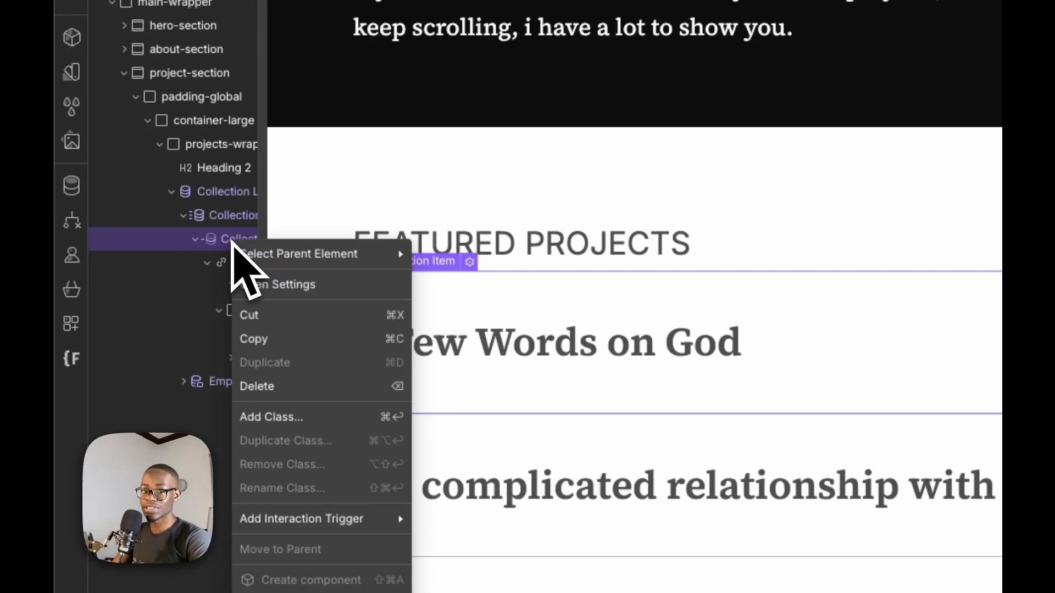
left_click(230, 241)
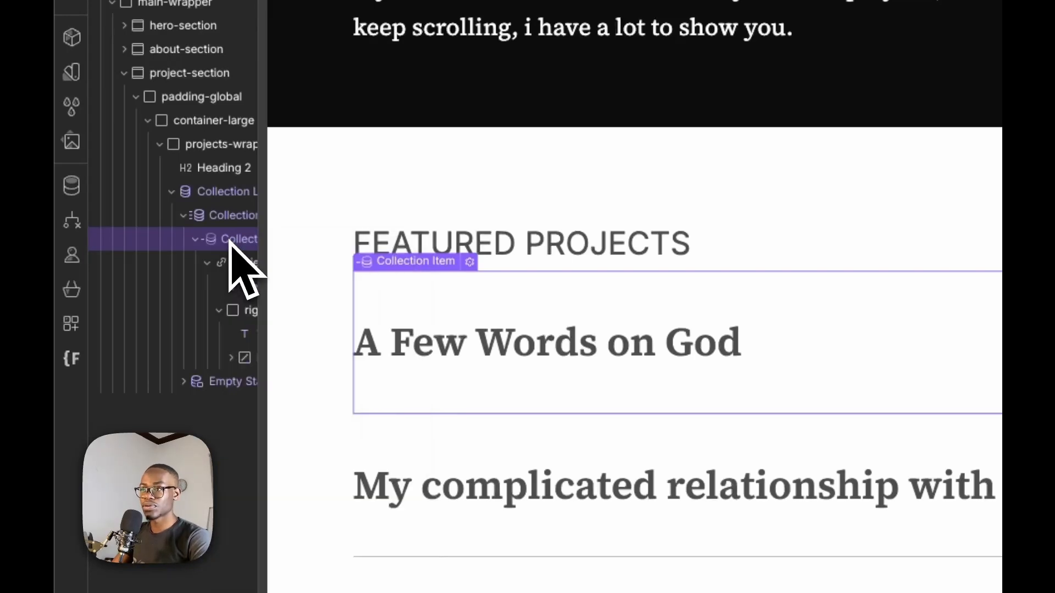
left_click(722, 498)
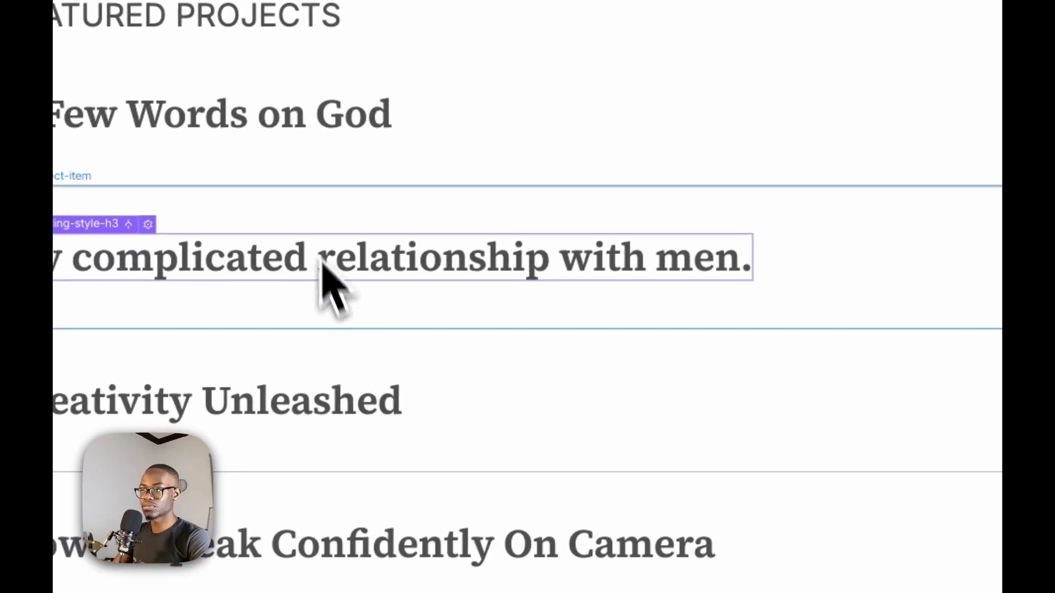
left_click(310, 212)
Open the MDN page on :nth-child() from the "nth item css" search and read its demo and syntax sections
left_click(733, 93)
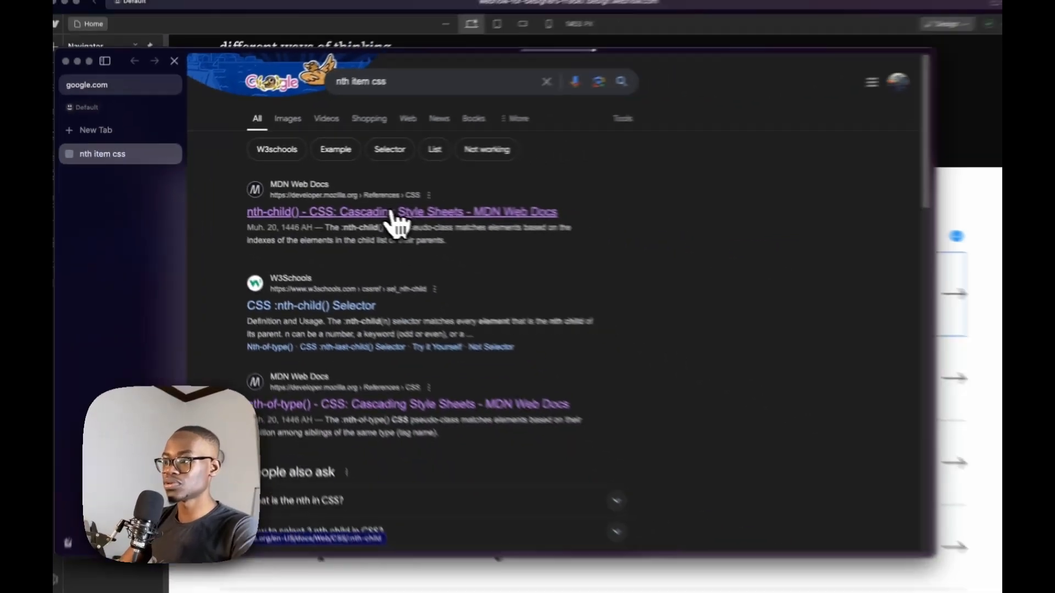
left_click(585, 251)
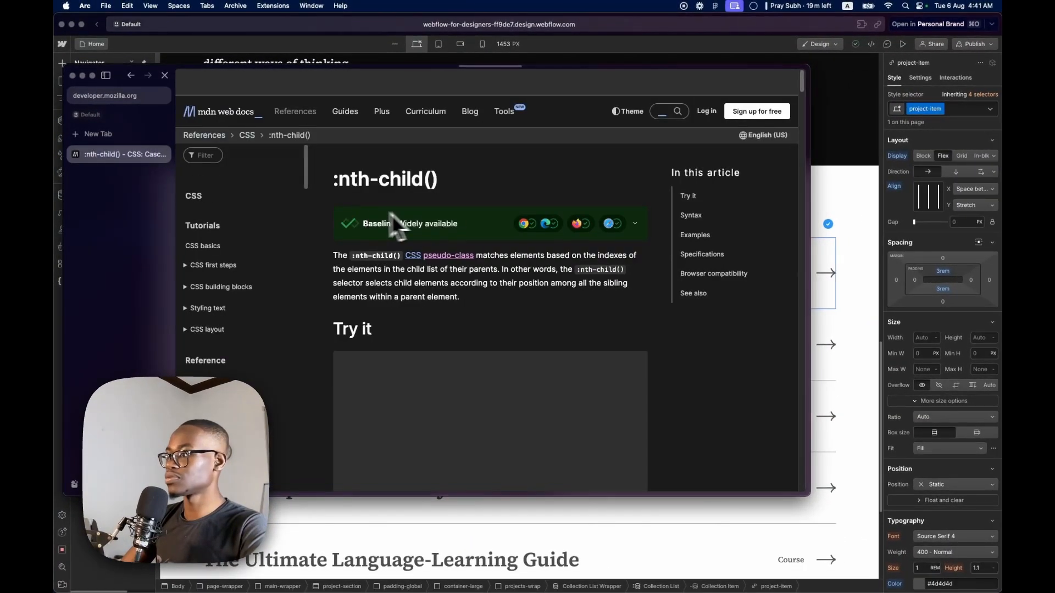
scroll(470, 339, "down", 5)
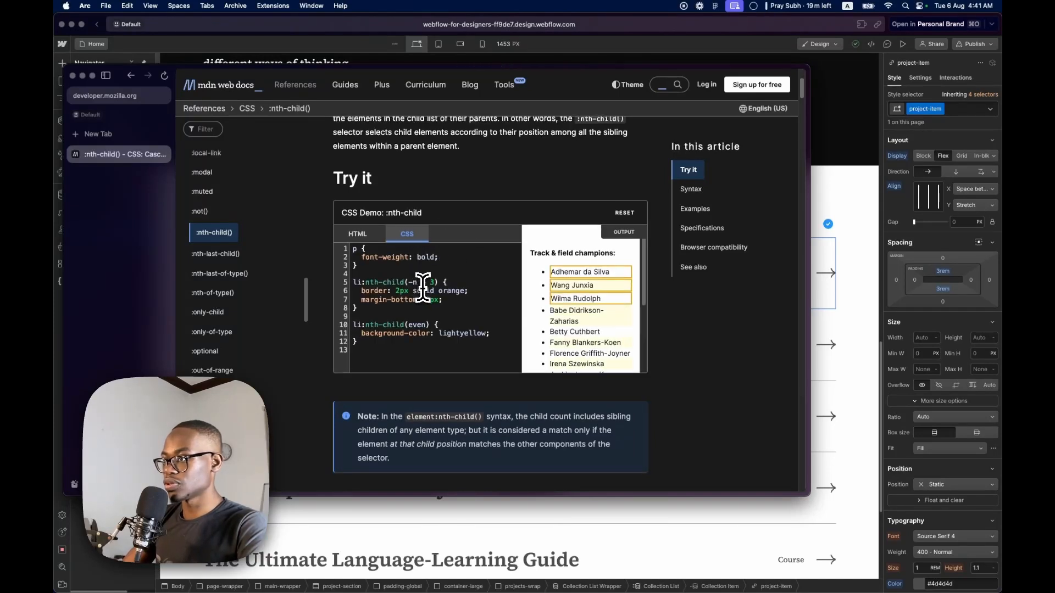
scroll(423, 289, "up", 1)
scroll(425, 291, "down", 1)
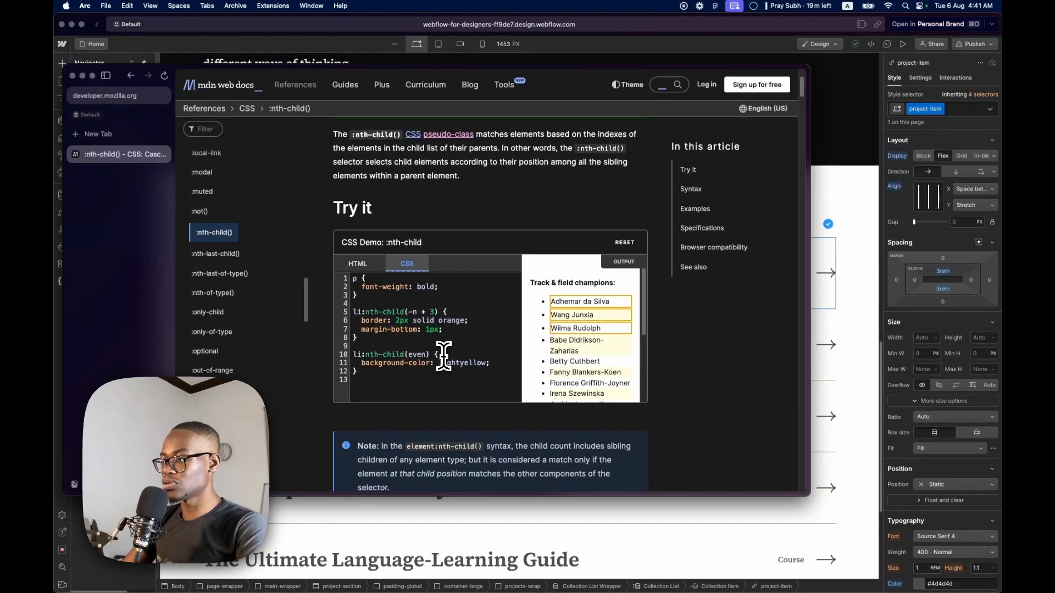
scroll(559, 330, "down", 3)
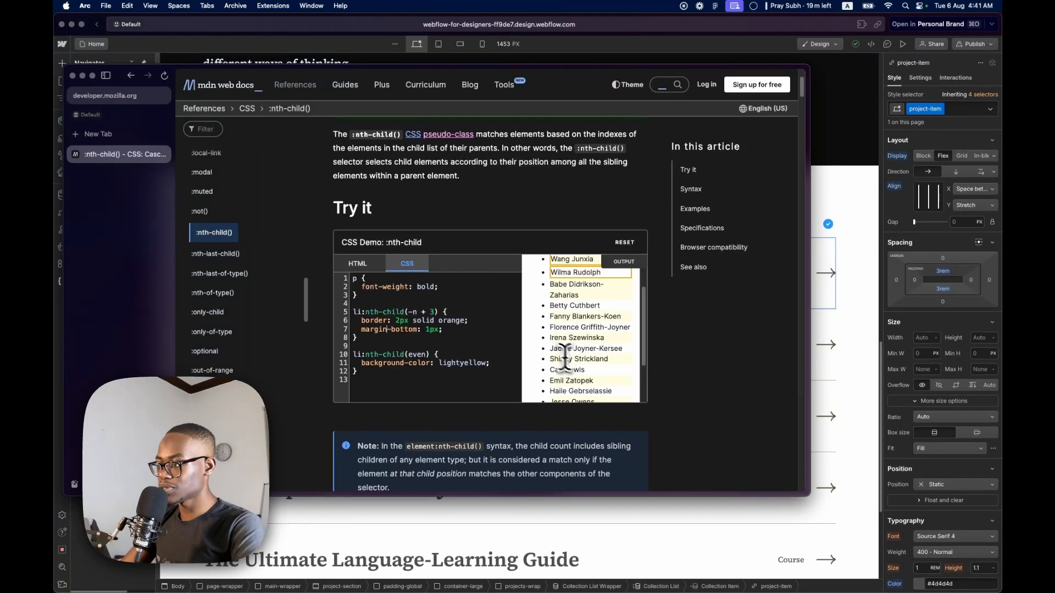
scroll(523, 374, "down", 5)
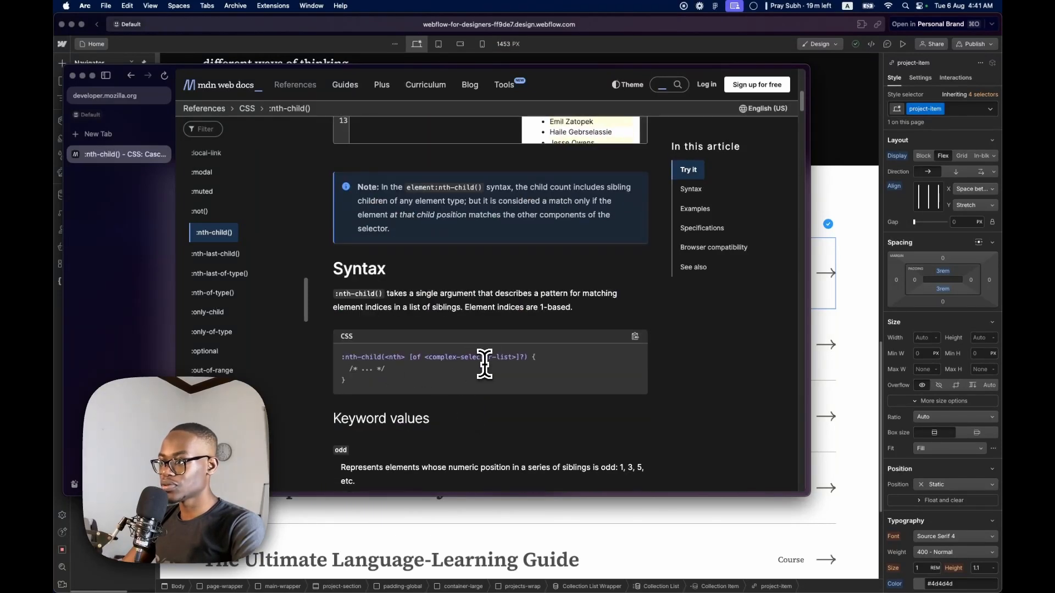
Select the projects-wrap div block and add a Code Embed element inside it
scroll(476, 371, "up", 6)
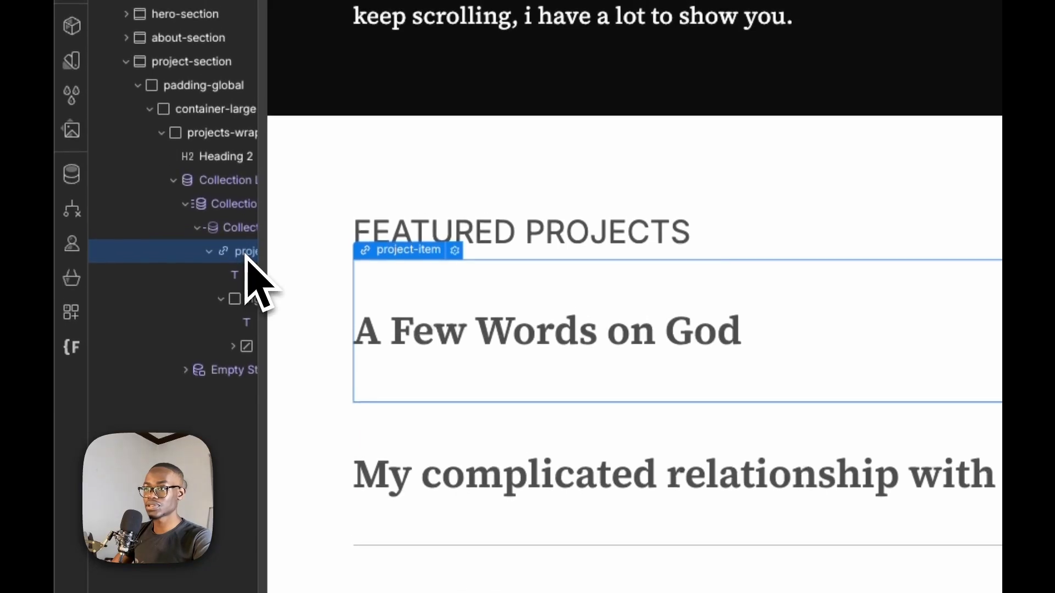
scroll(245, 254, "right", 2)
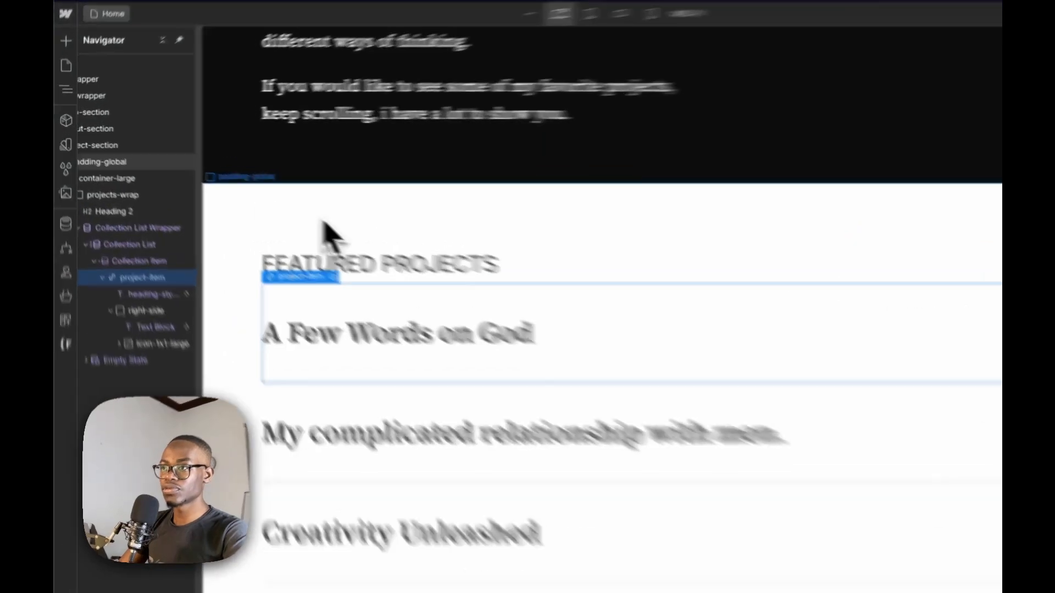
left_click(246, 181)
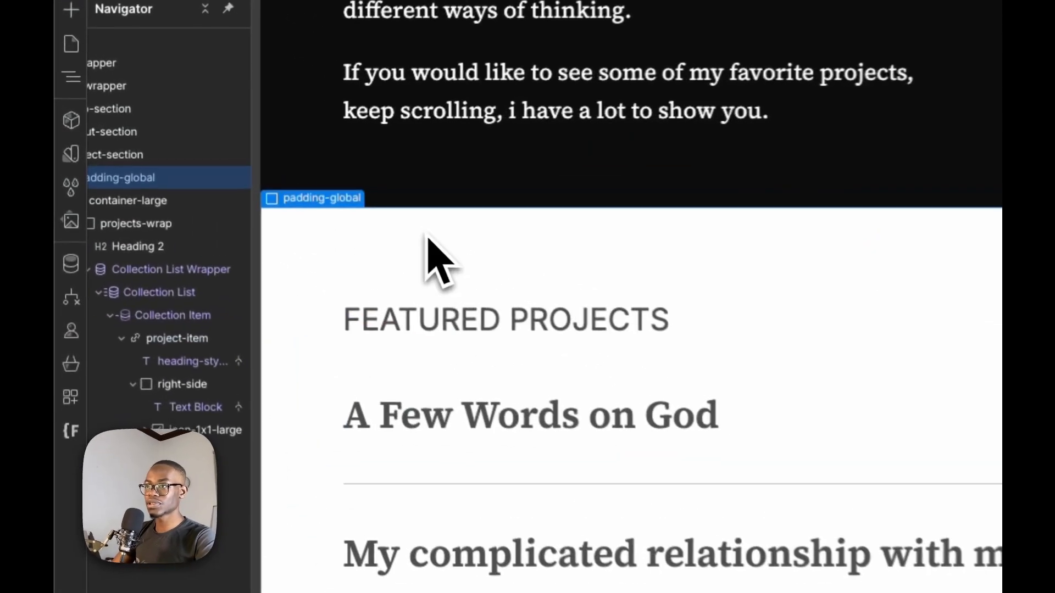
left_click(427, 373)
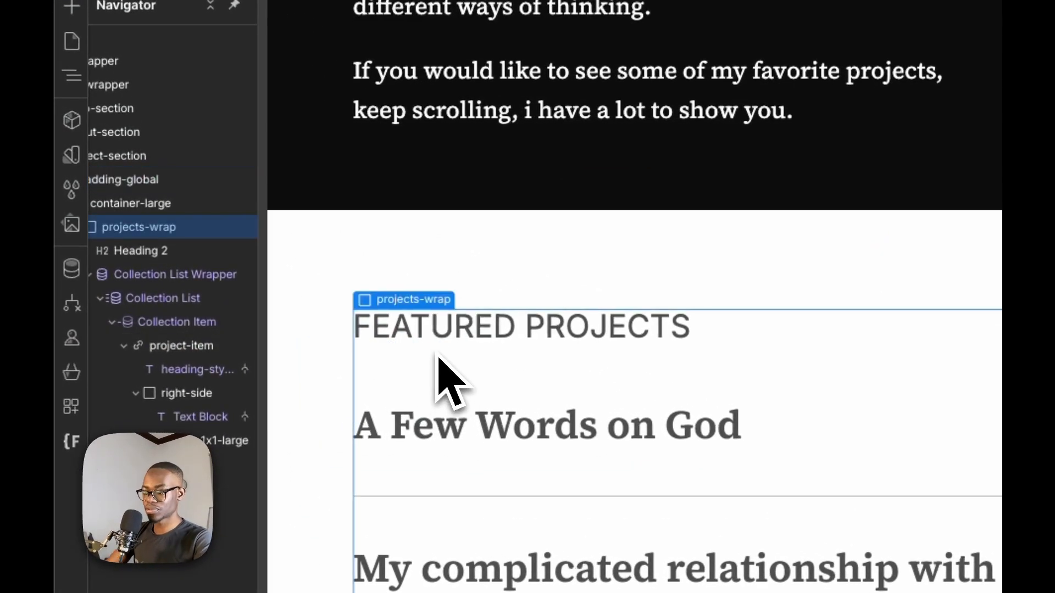
key("ctrl+k")
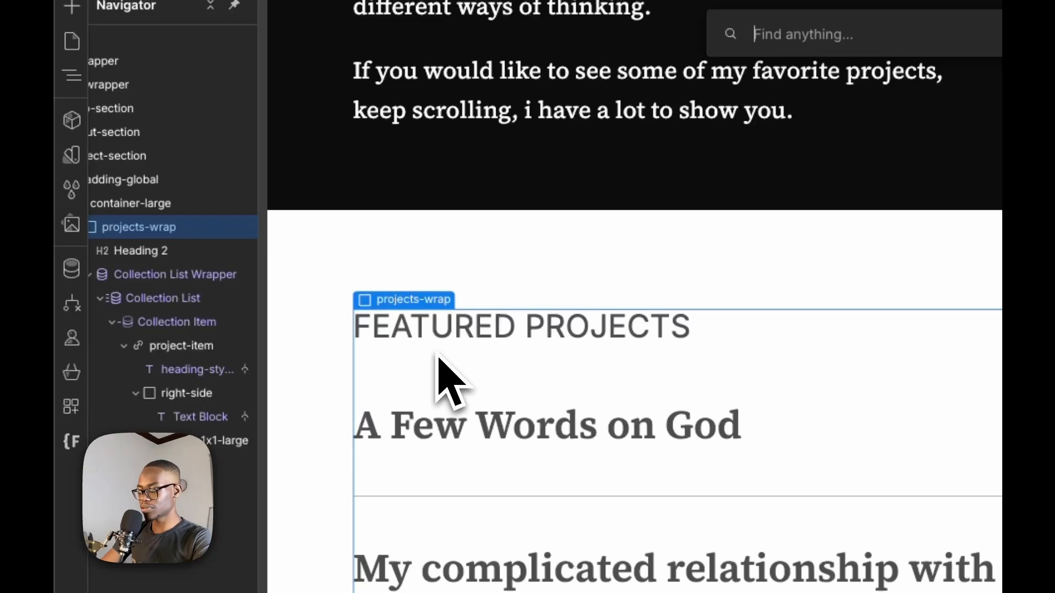
type("embed")
key("Return")
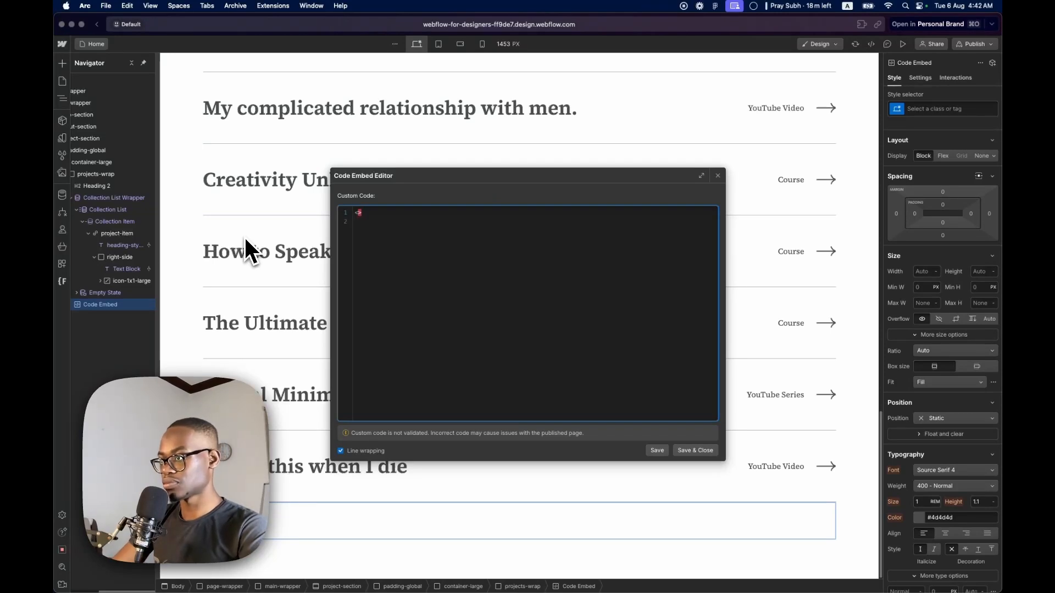
Enter an opening <style> and closing </style> tag with an empty line between them in the embed, and save it
type("<style>  ")
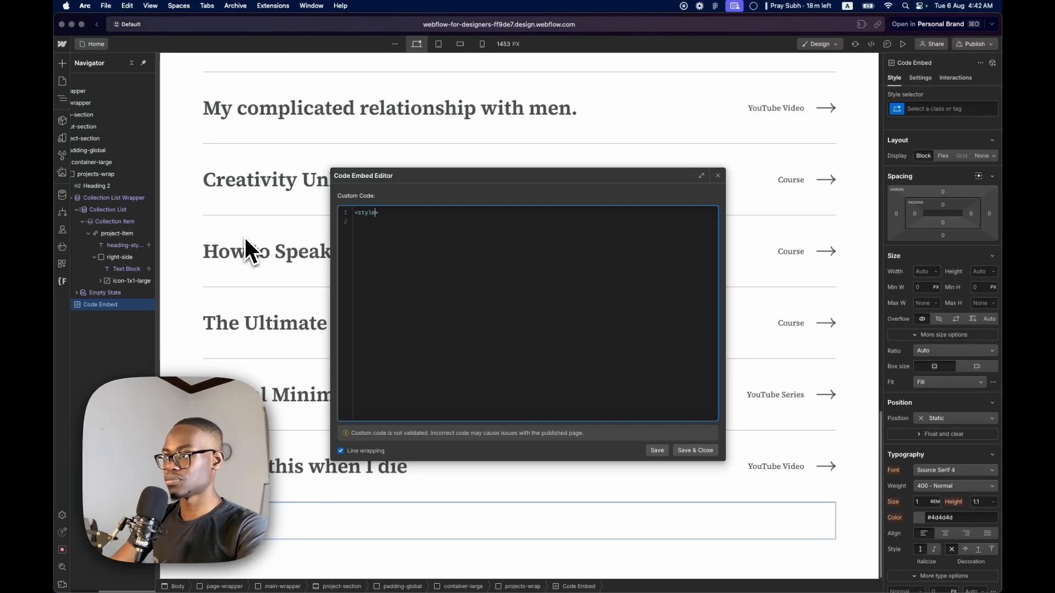
type("<")
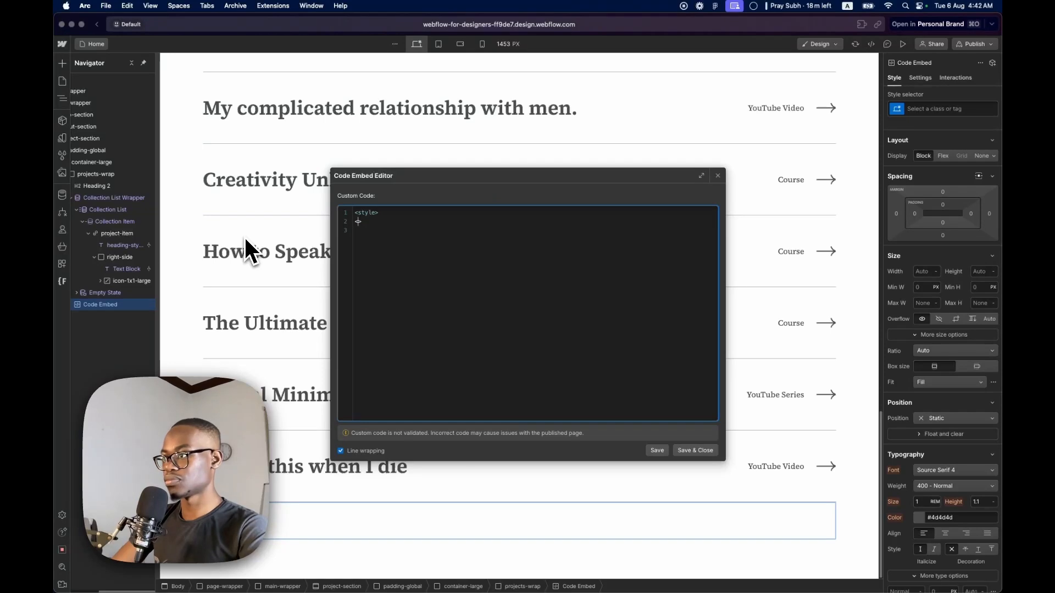
type("/style")
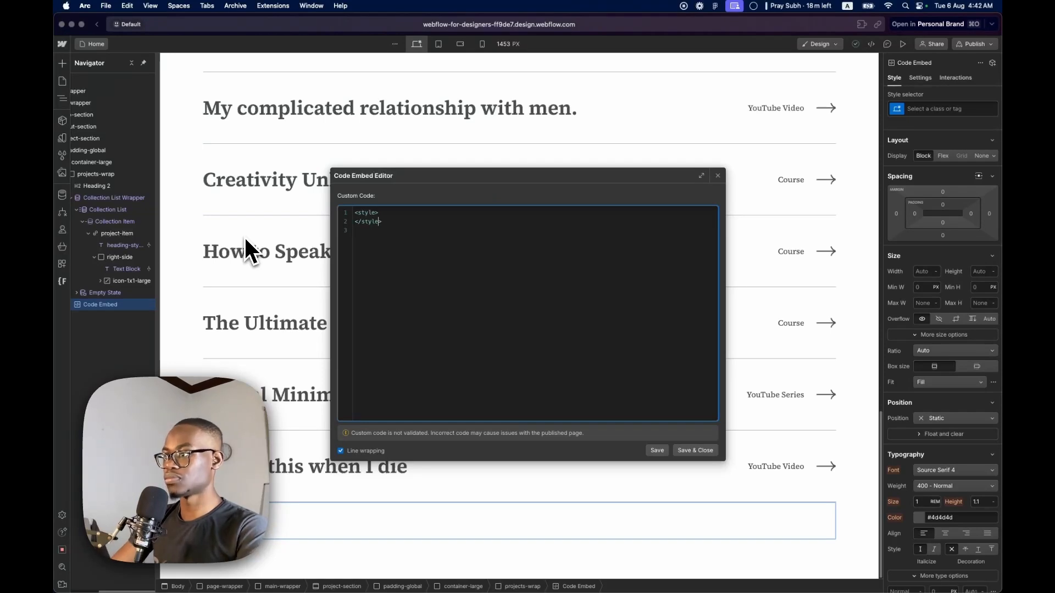
key("Up")
key("Return")
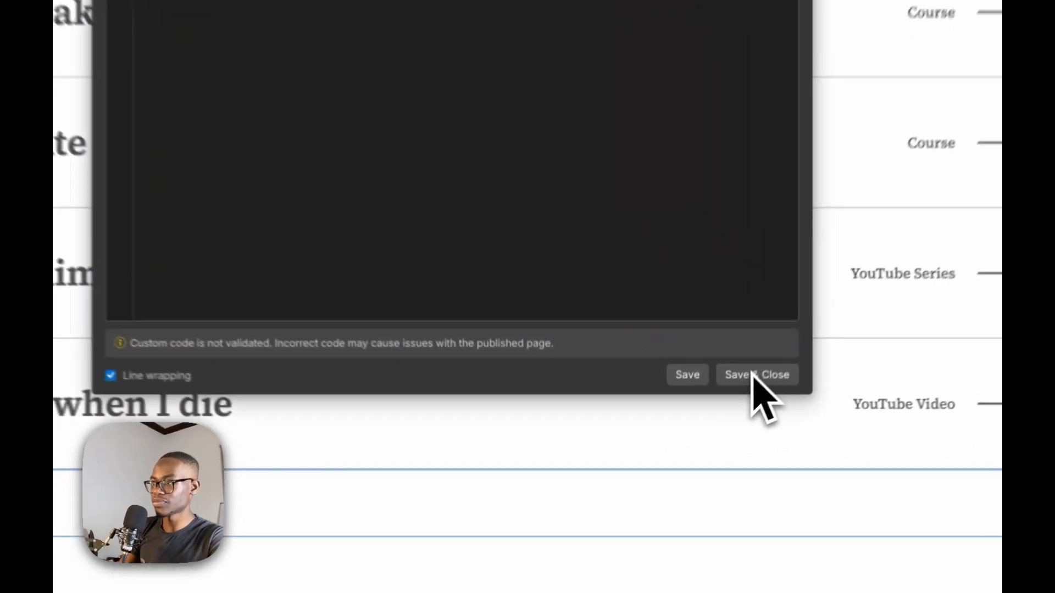
left_click(684, 449)
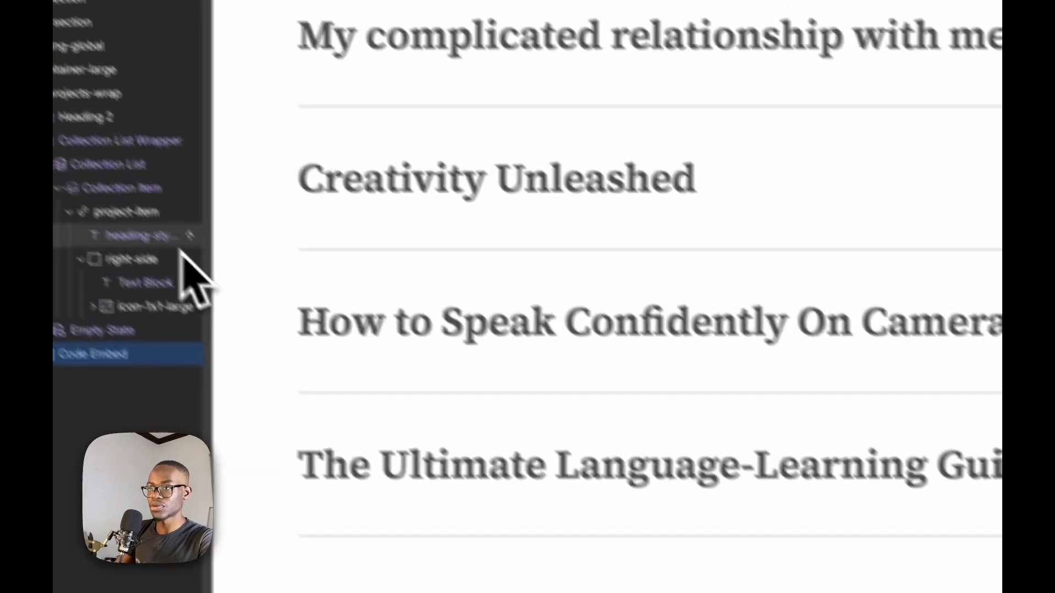
Check the project link block's class name, reopen the Code Embed's code and enter project-item between the style tags
left_click(214, 257)
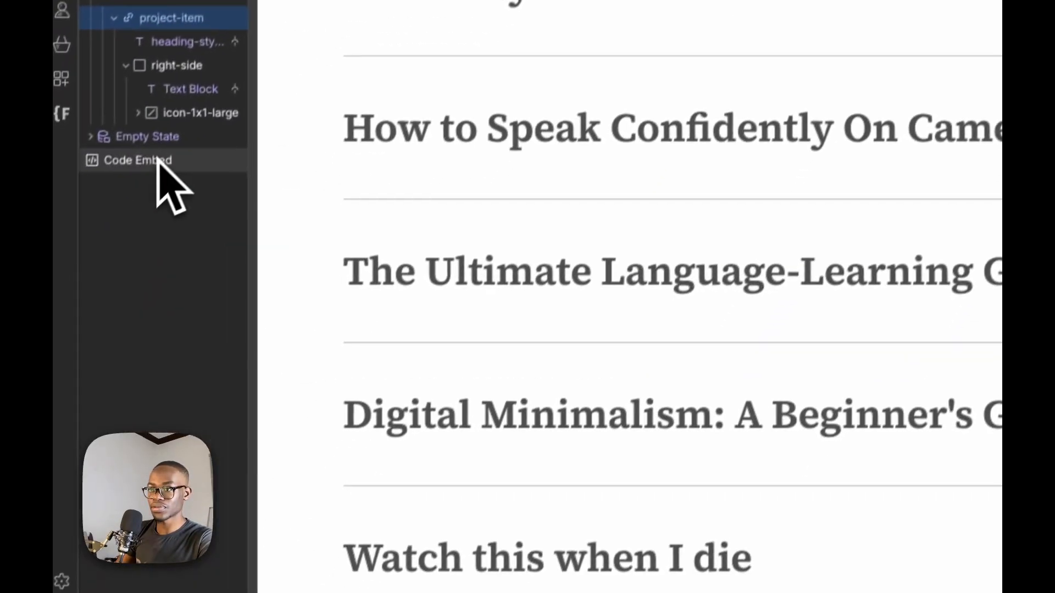
left_click(72, 322)
double_click(429, 522)
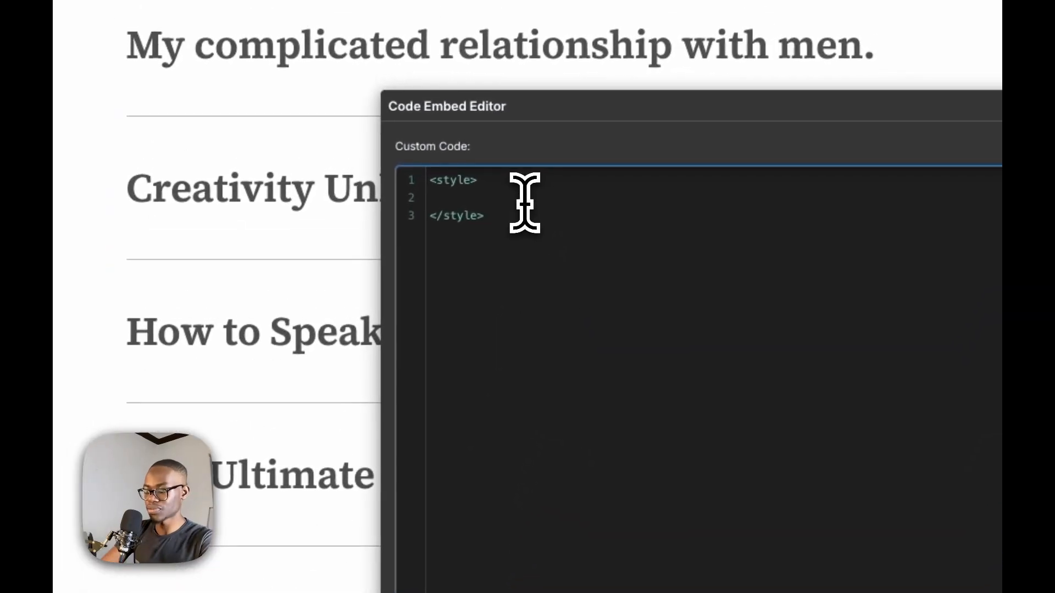
type("project-item")
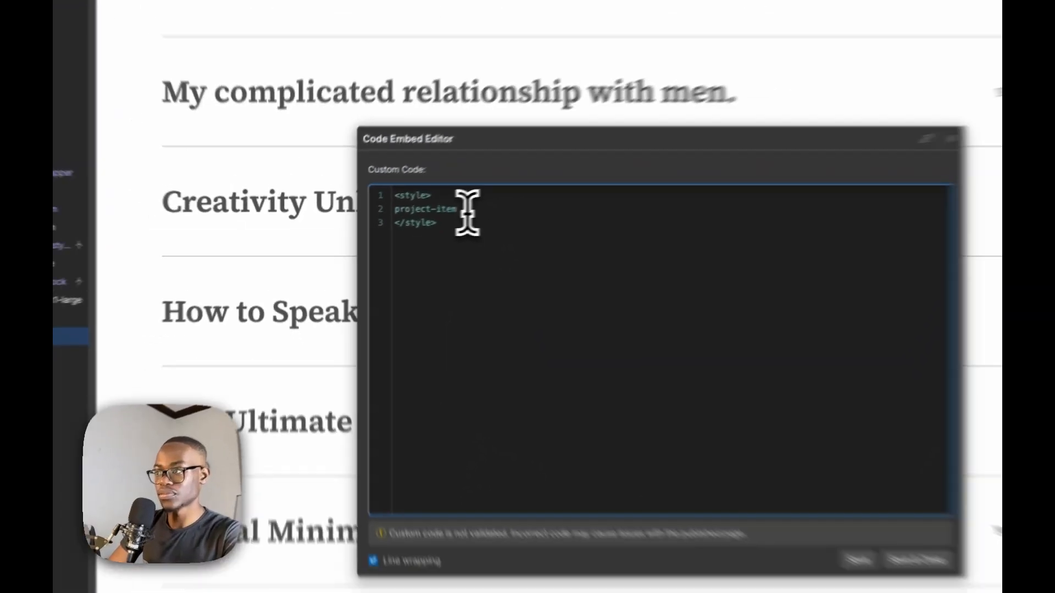
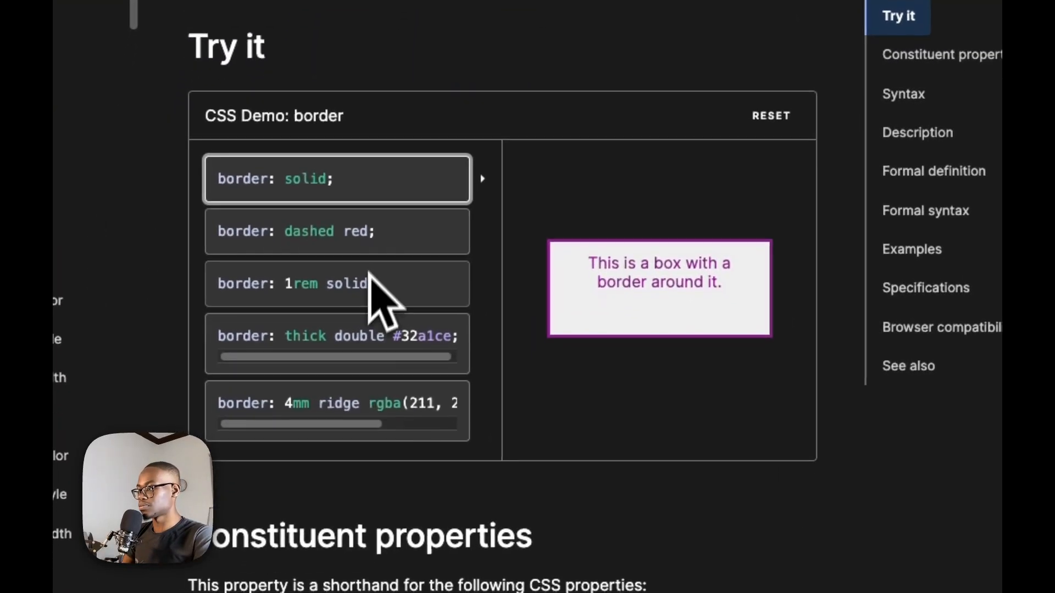
Try the demo values on the MDN border page and examine its syntax, description, formal definition and examples sections
left_click(416, 573)
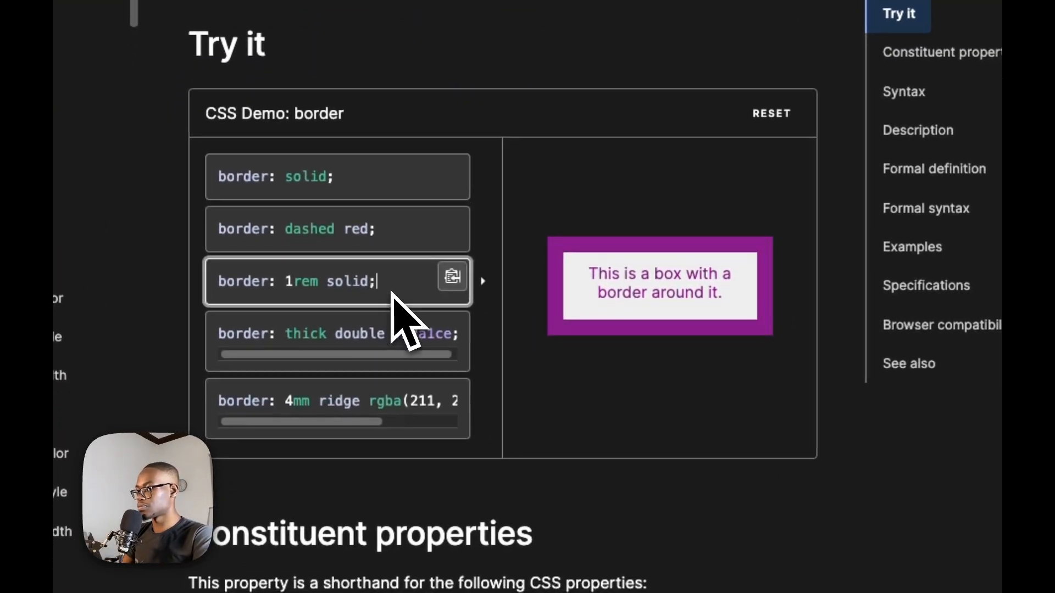
left_click(378, 320)
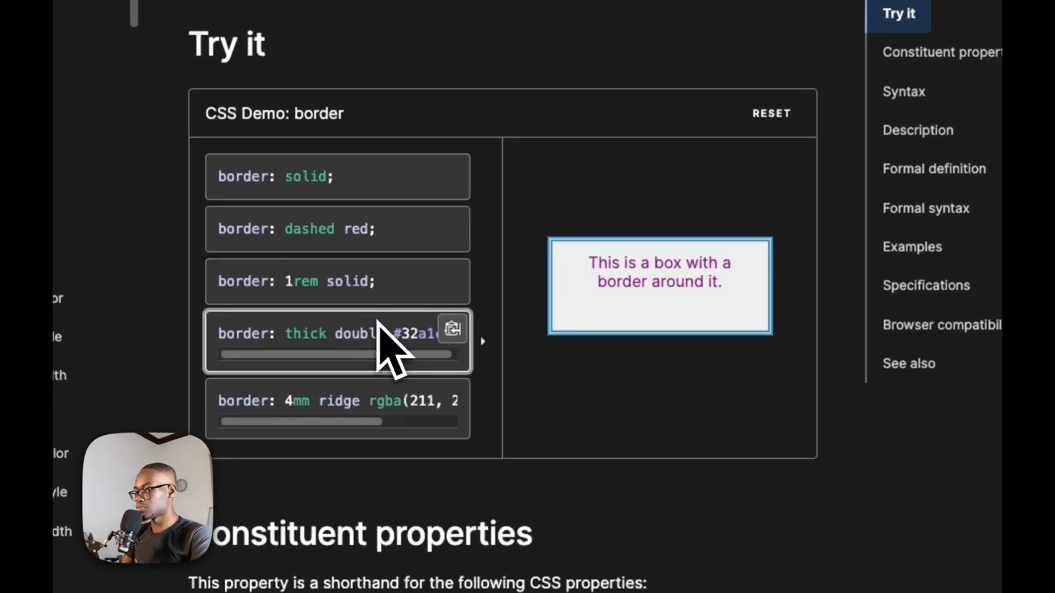
scroll(346, 389, "down", 2)
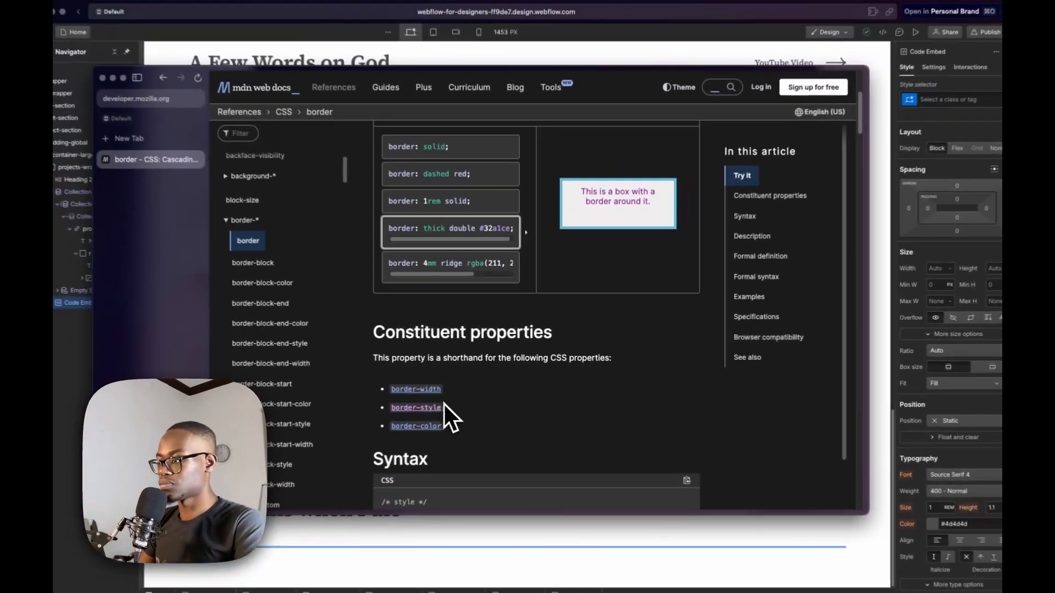
scroll(406, 494, "down", 5)
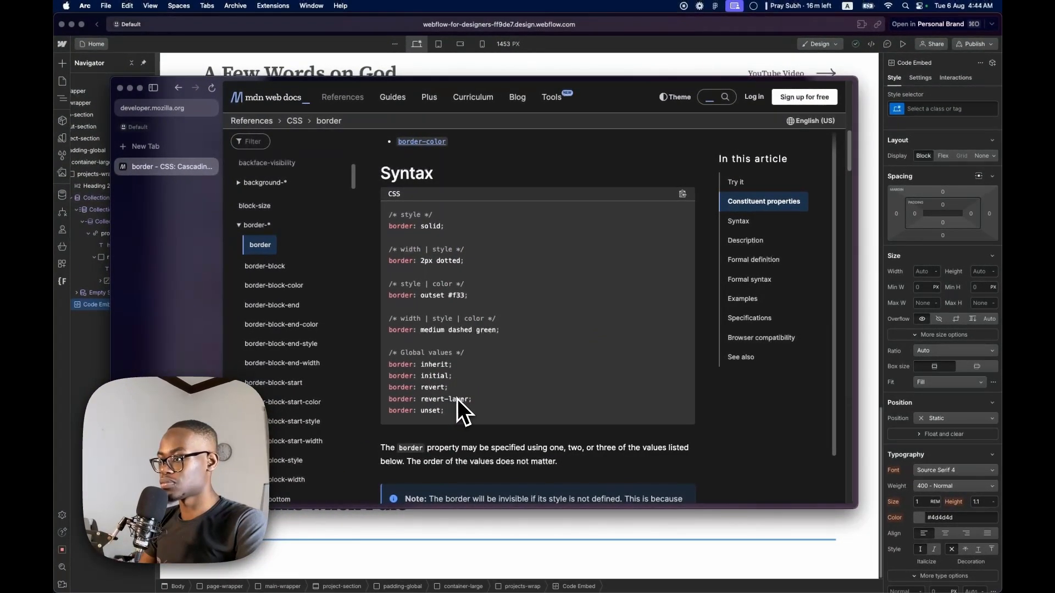
scroll(450, 377, "down", 12)
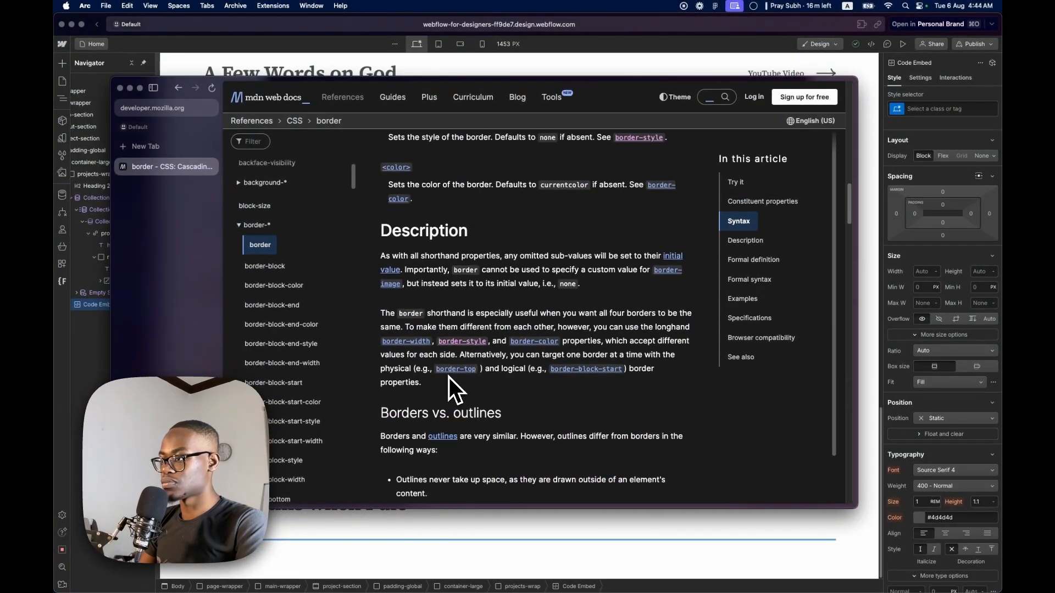
scroll(450, 377, "down", 10)
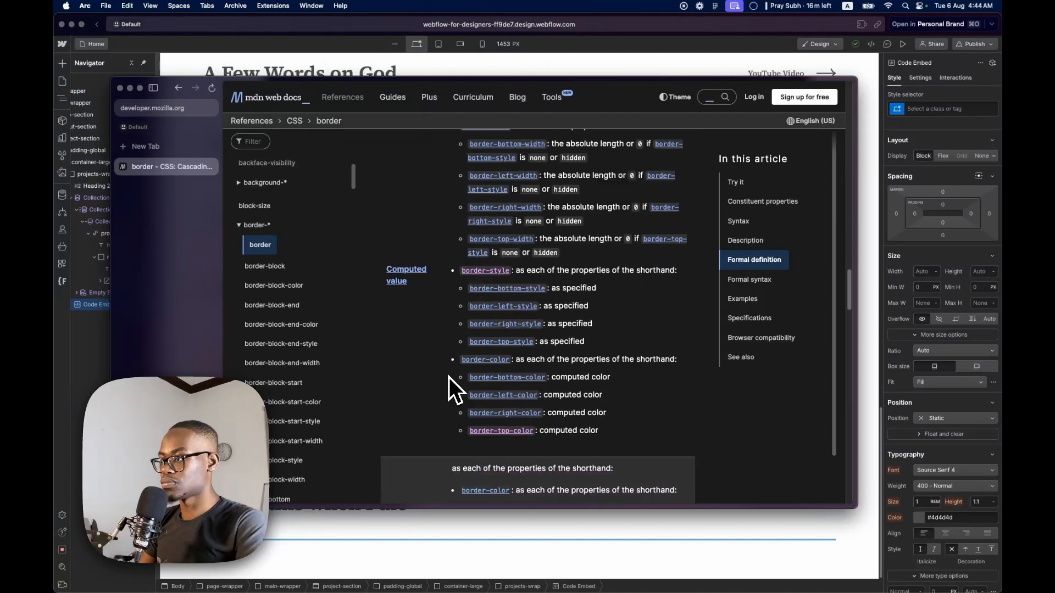
scroll(449, 377, "down", 3)
scroll(449, 377, "down", 10)
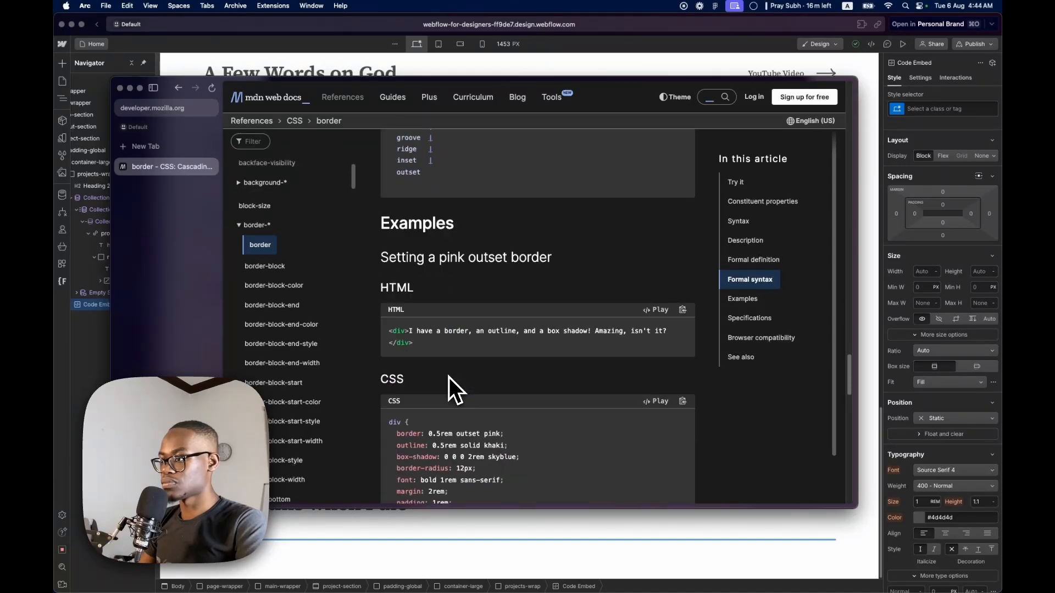
scroll(449, 377, "down", 5)
scroll(449, 377, "up", 15)
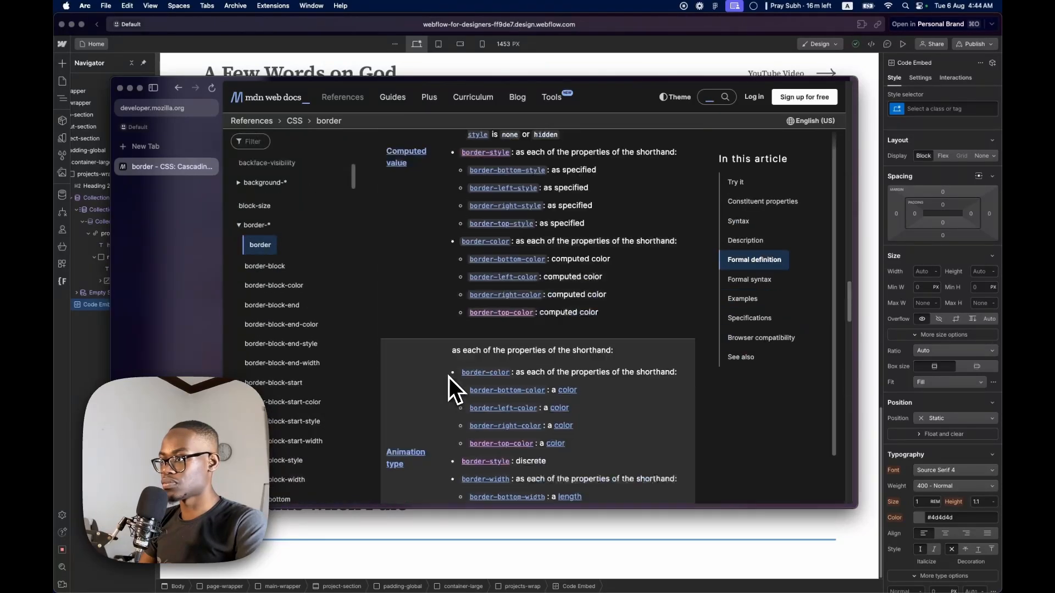
scroll(450, 377, "up", 10)
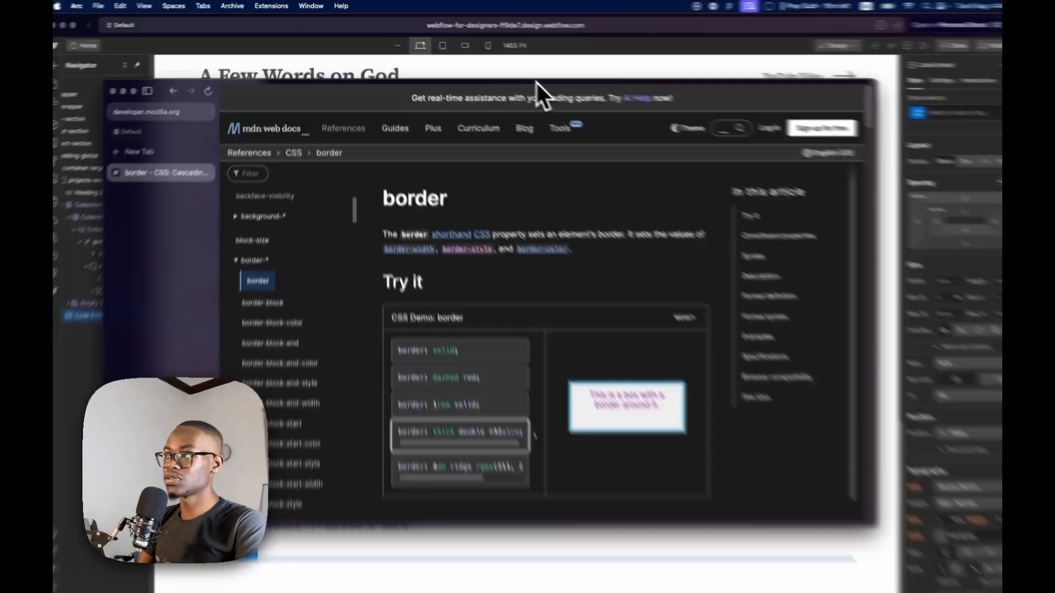
left_click_drag(526, 79, 54, 82)
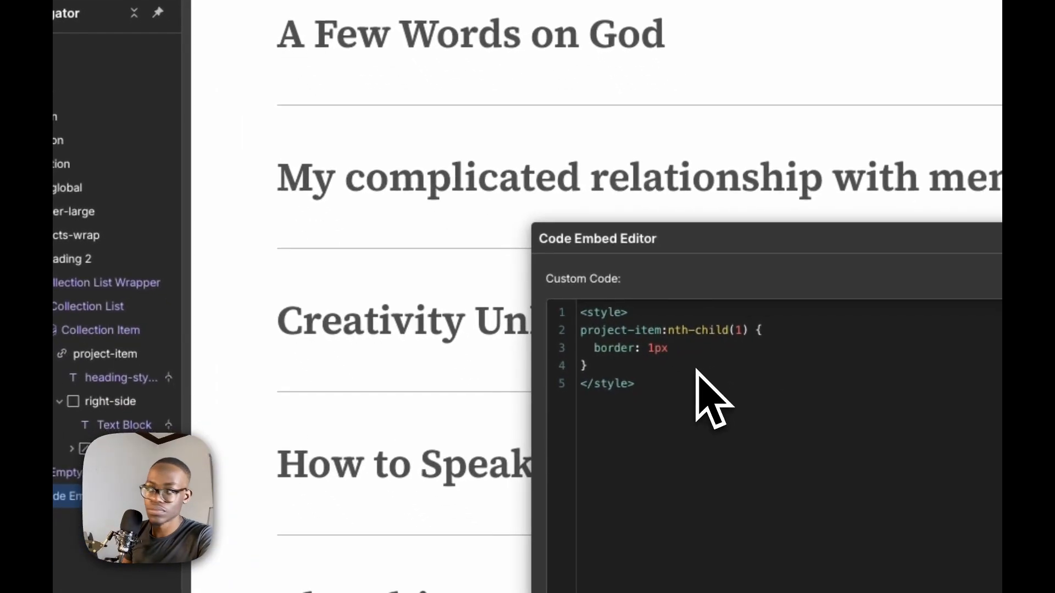
Complete the project-item:nth-child(1) rule with border-top: 1px solid #B3B3B3, checking the project row's stroke colour in Figma, and save the embed
left_click(695, 353)
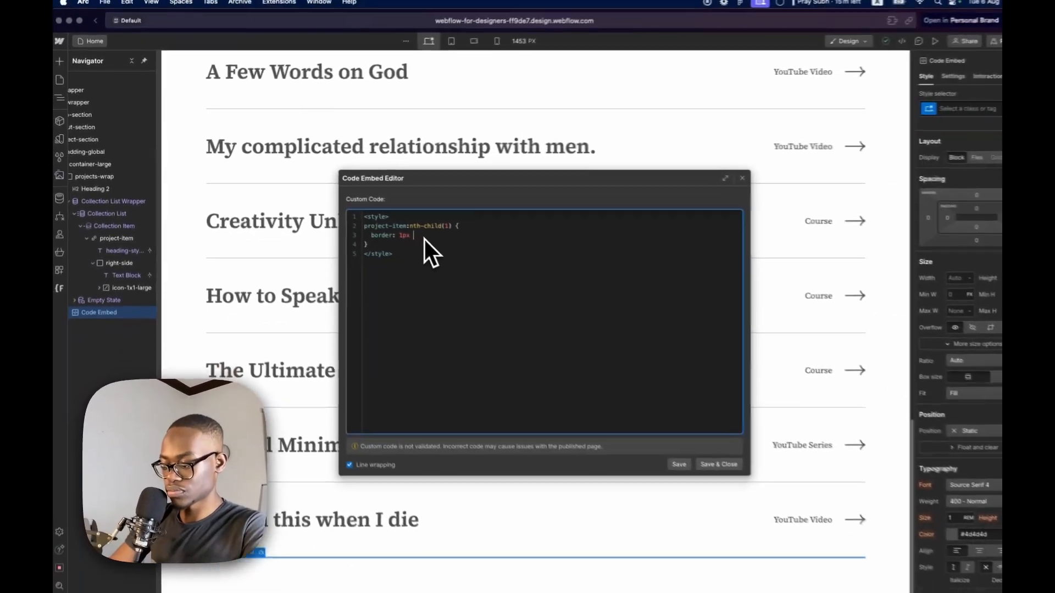
type("slid")
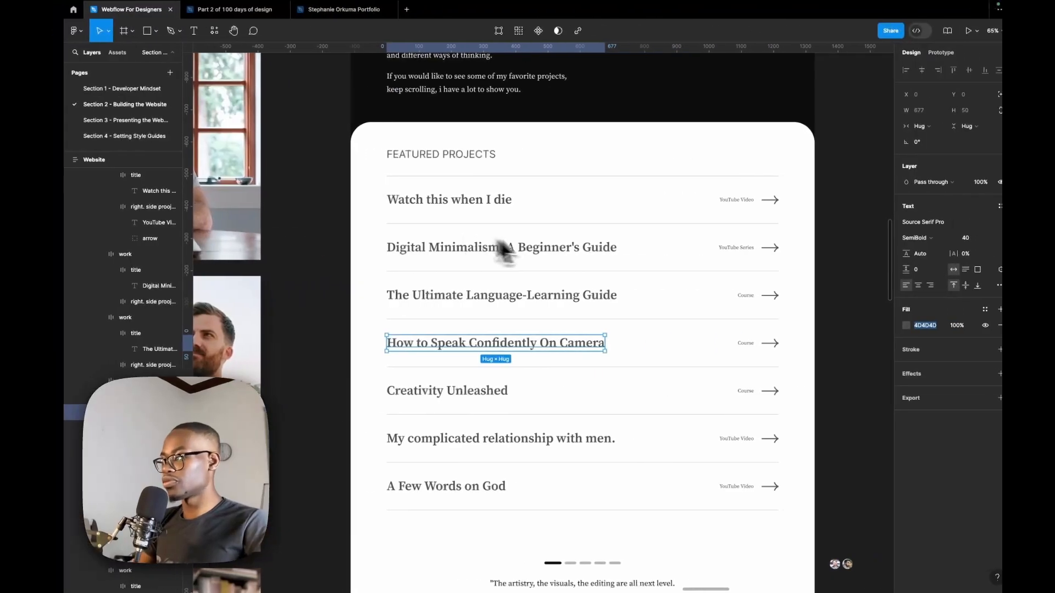
left_click(884, 323)
left_click(557, 335)
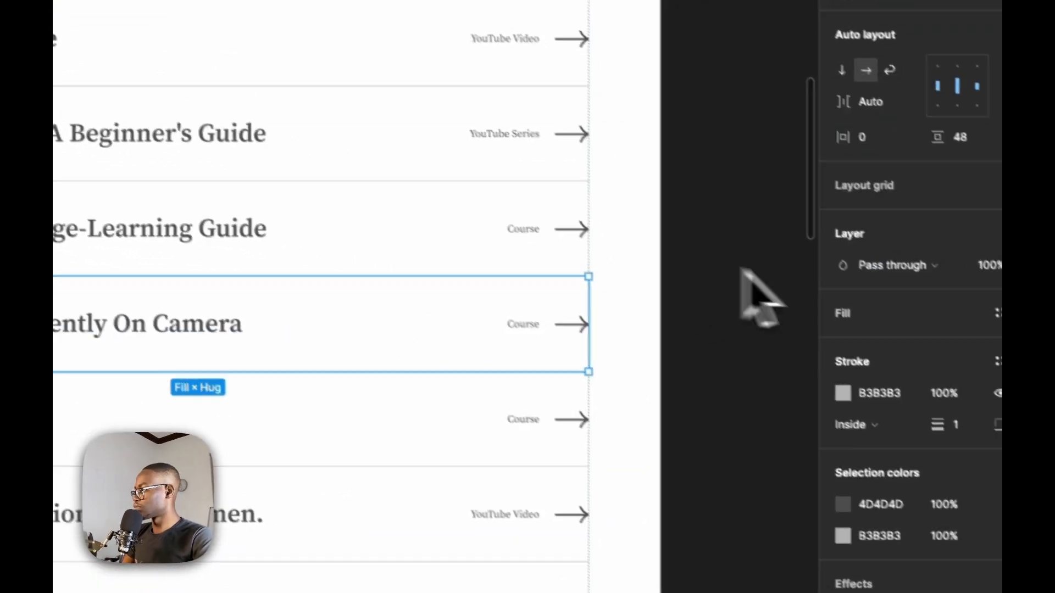
left_click(903, 384)
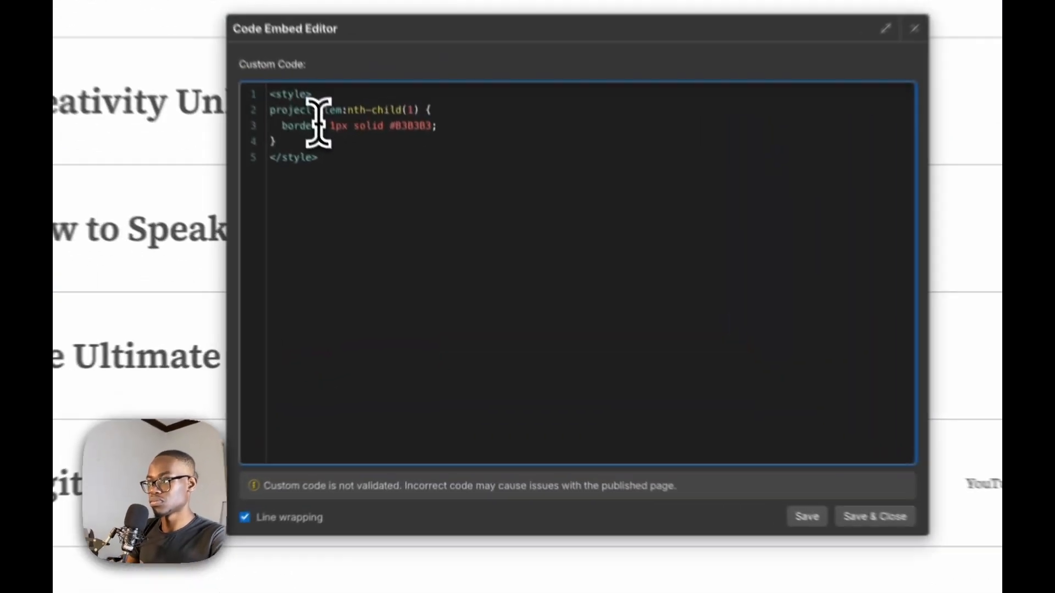
type("-top")
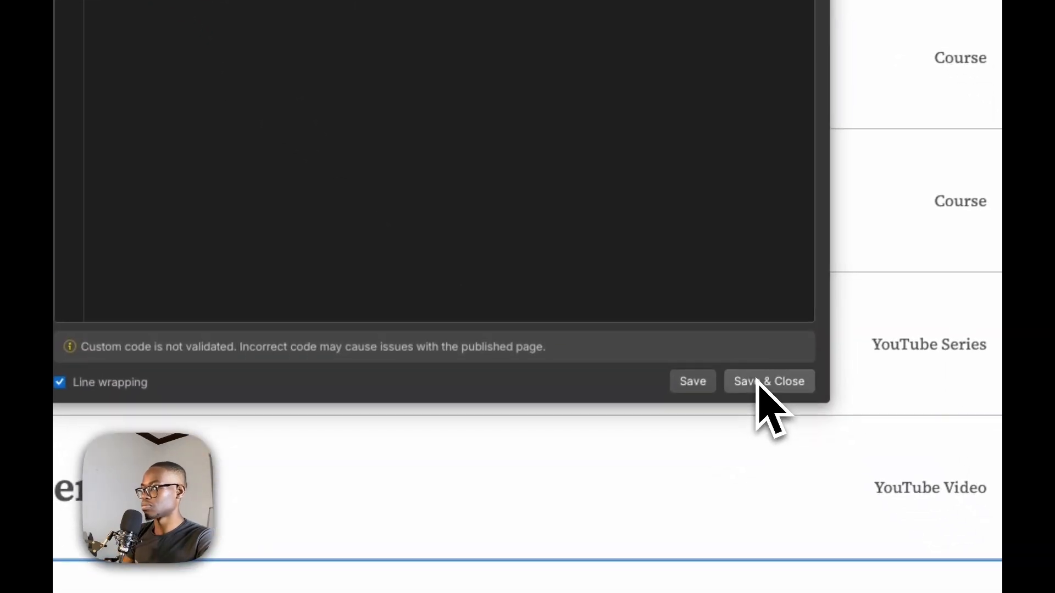
left_click(927, 536)
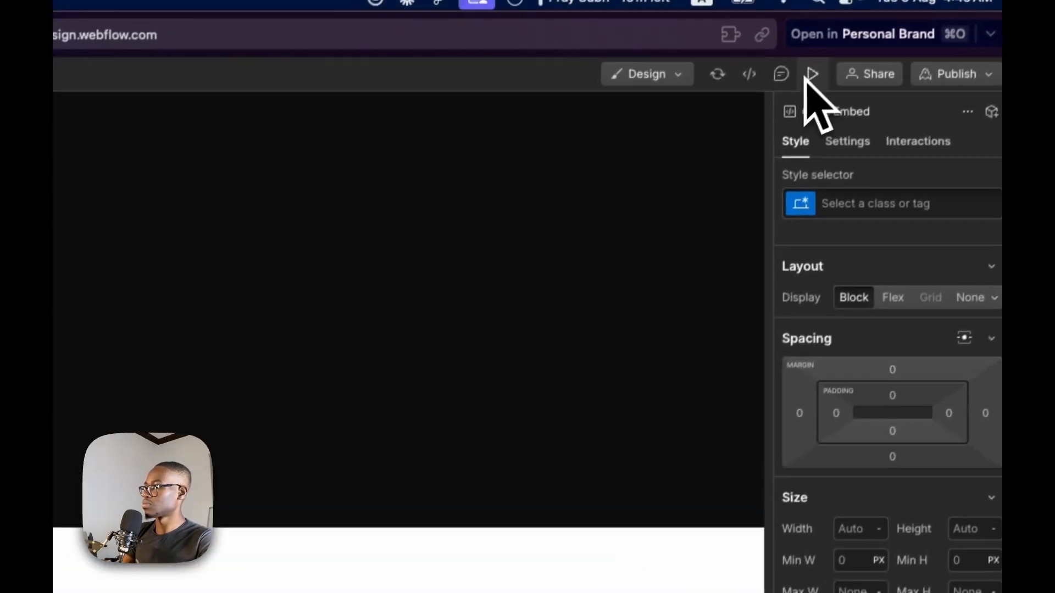
Preview the page, check the borders in the Featured Projects list and return to the design view
left_click(809, 75)
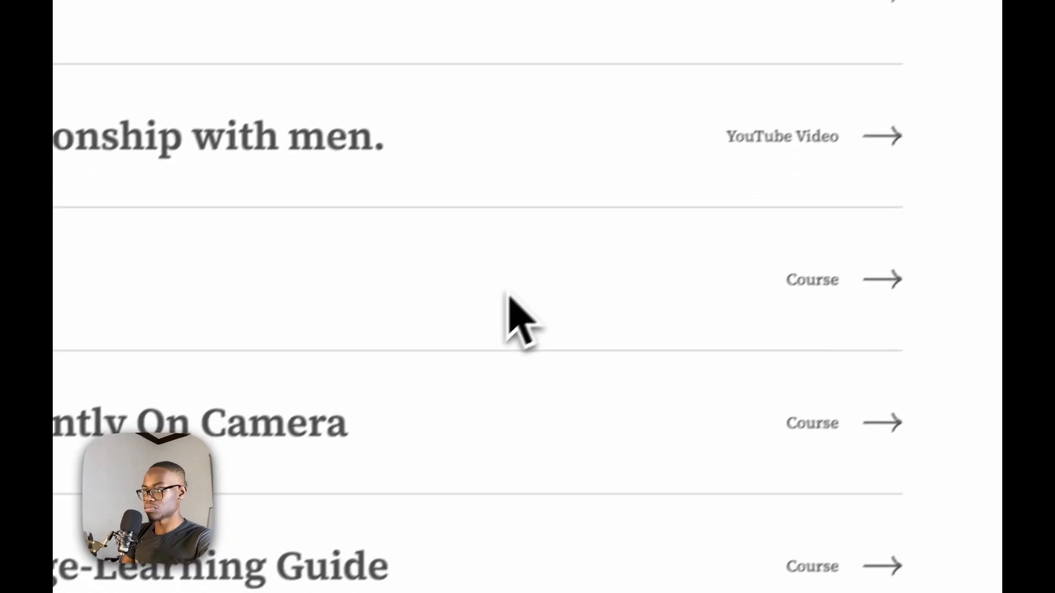
scroll(306, 452, "down", 2)
scroll(302, 431, "up", 5)
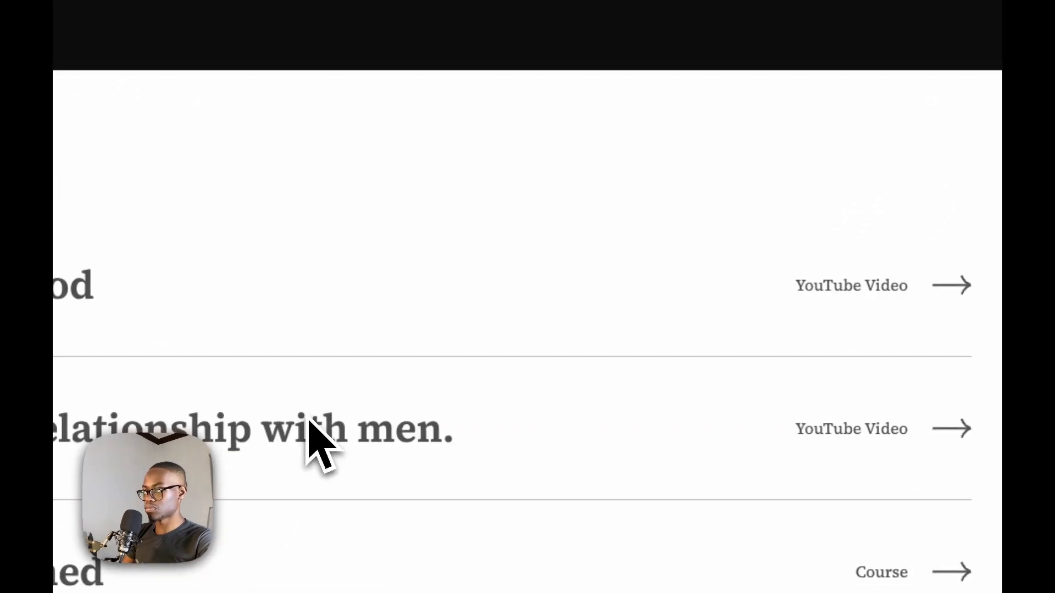
left_click(816, 90)
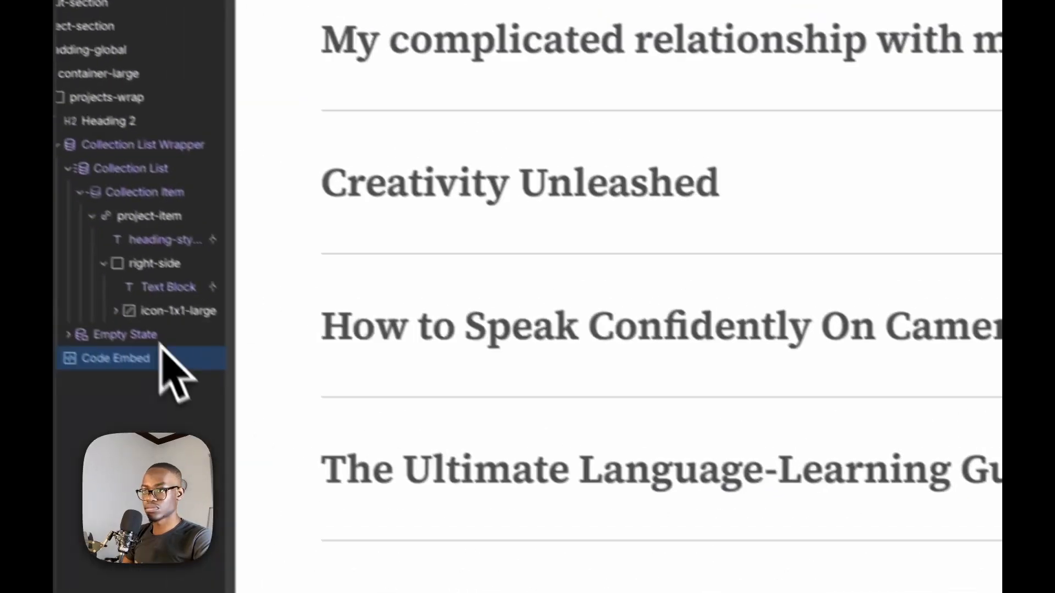
Move the Code Embed between the Heading 2 and the Collection List Wrapper, and check the project rows through the last one
left_click_drag(154, 360, 157, 132)
scroll(661, 305, "up", 5)
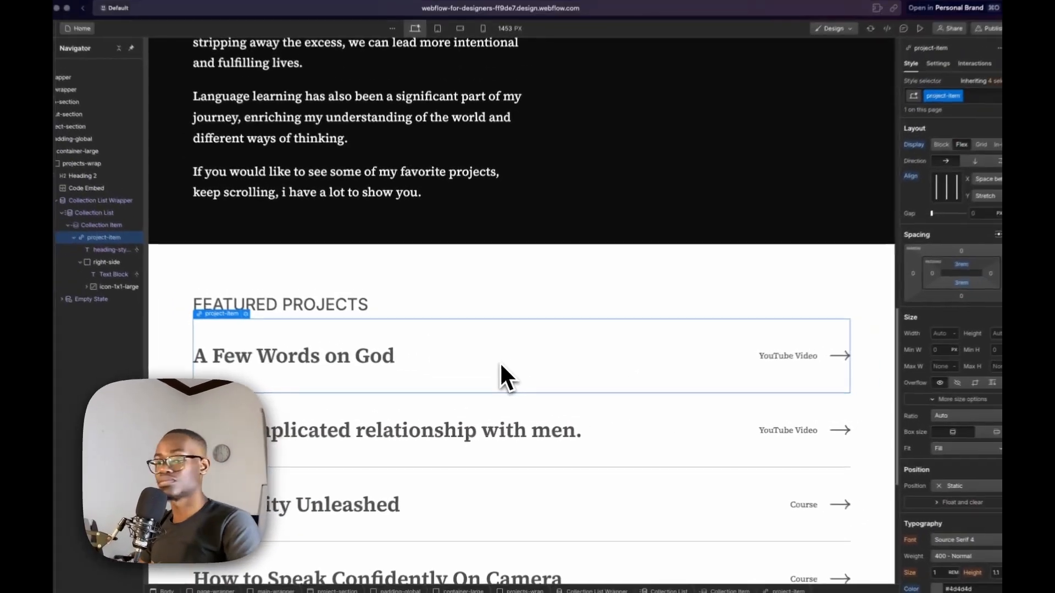
scroll(440, 418, "down", 5)
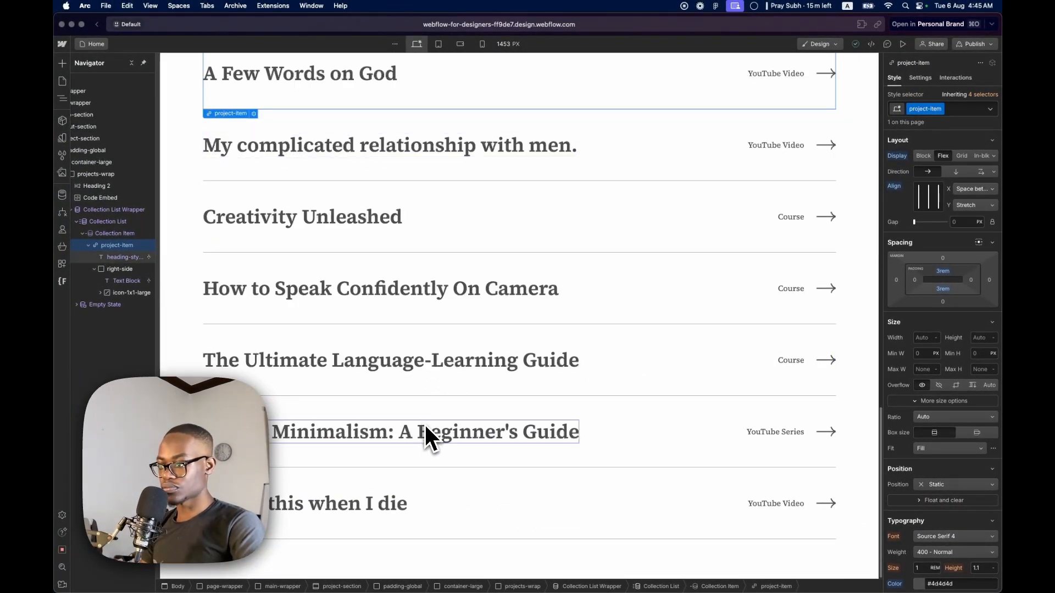
left_click(461, 501)
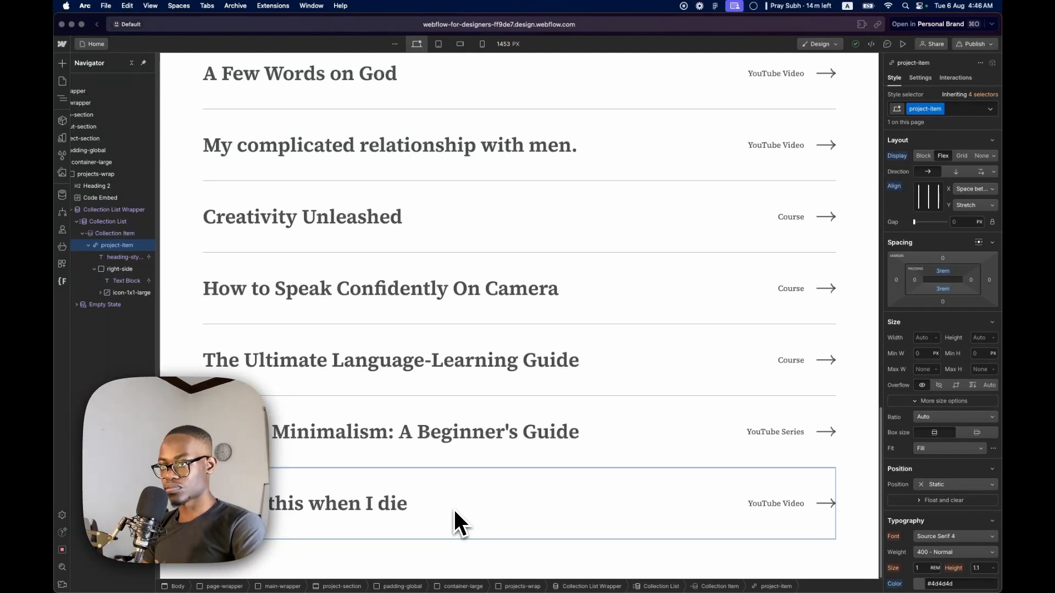
Give the Collection List a solid top border with a width of 1 px and the colour #b3b3b3
left_click(110, 221)
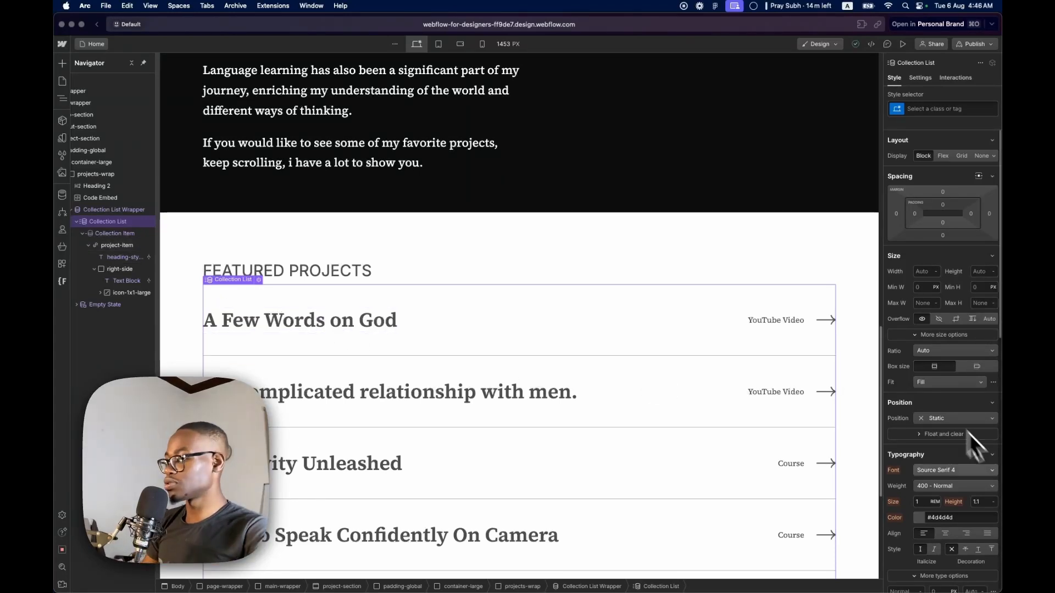
scroll(968, 472, "down", 5)
scroll(965, 497, "down", 15)
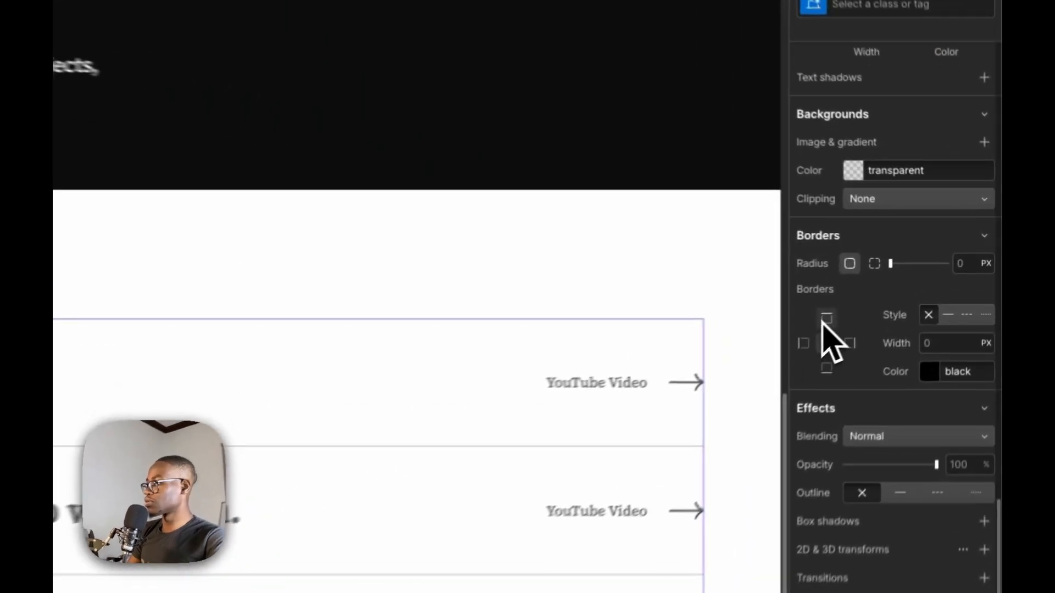
left_click(954, 353)
type("1")
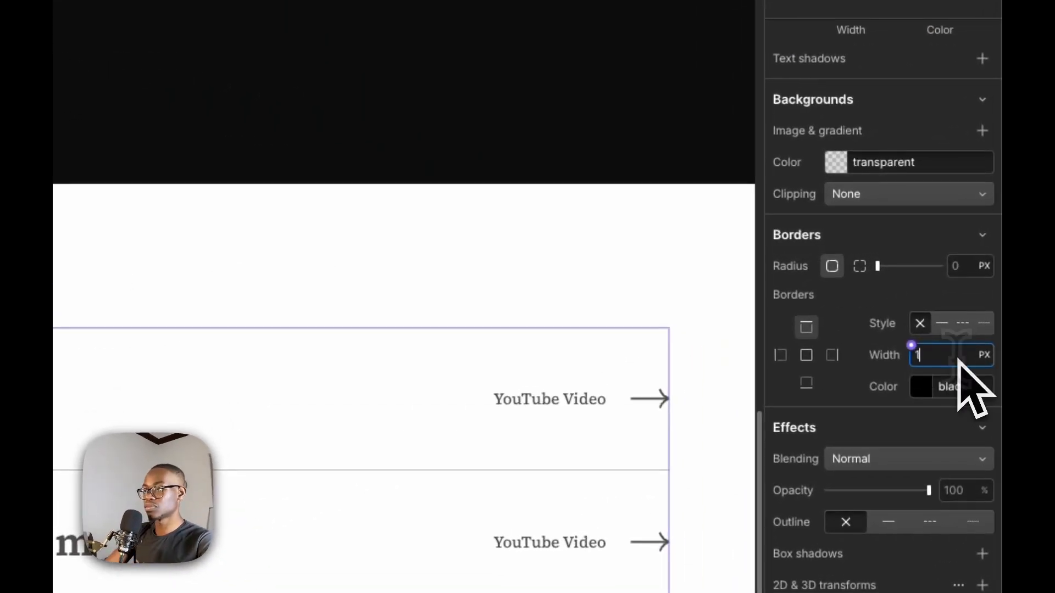
left_click(978, 386)
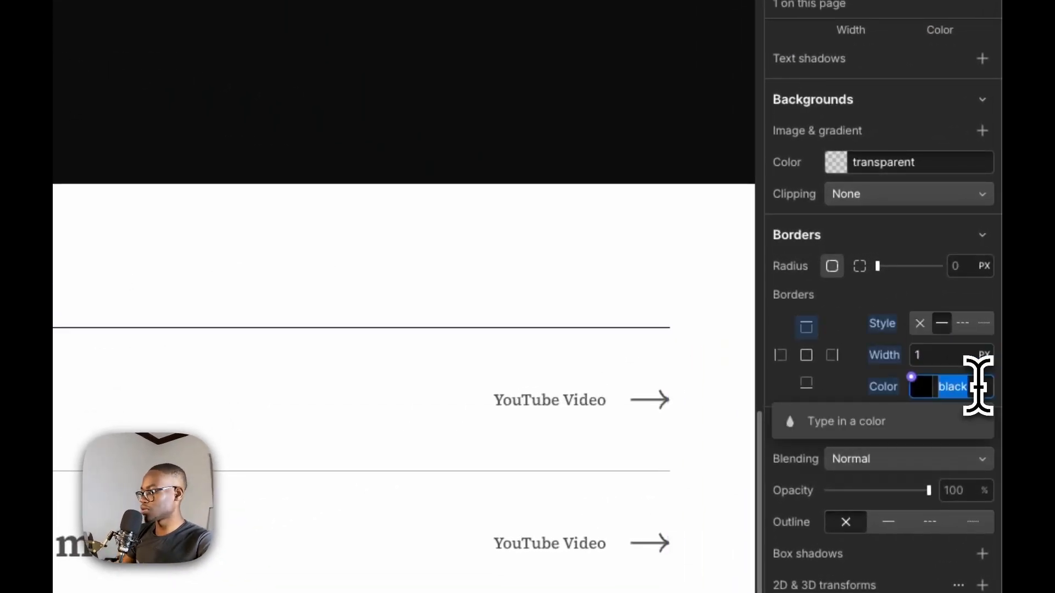
type("b3b3b3")
key("Return")
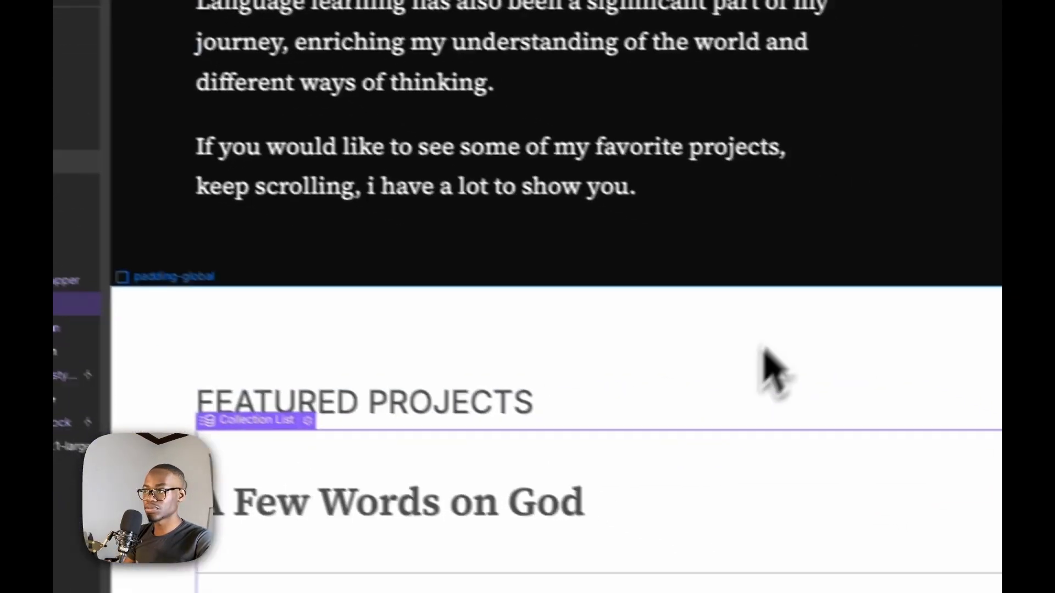
Set the projects-wrap block to a vertical flex layout with a 3rem gap, checking the heading-to-list spacing in Figma
left_click(768, 279)
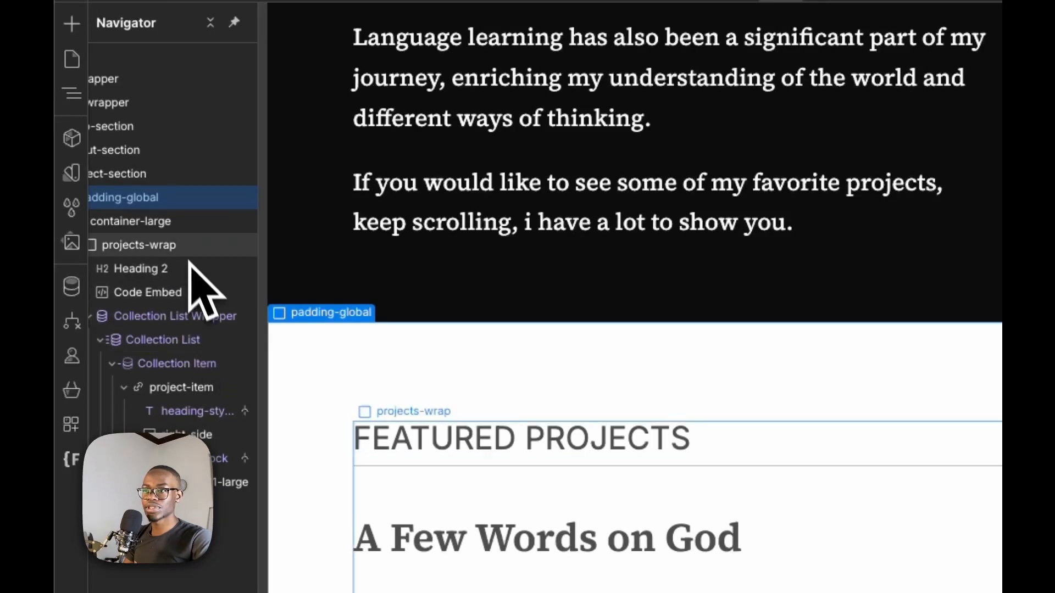
left_click(185, 245)
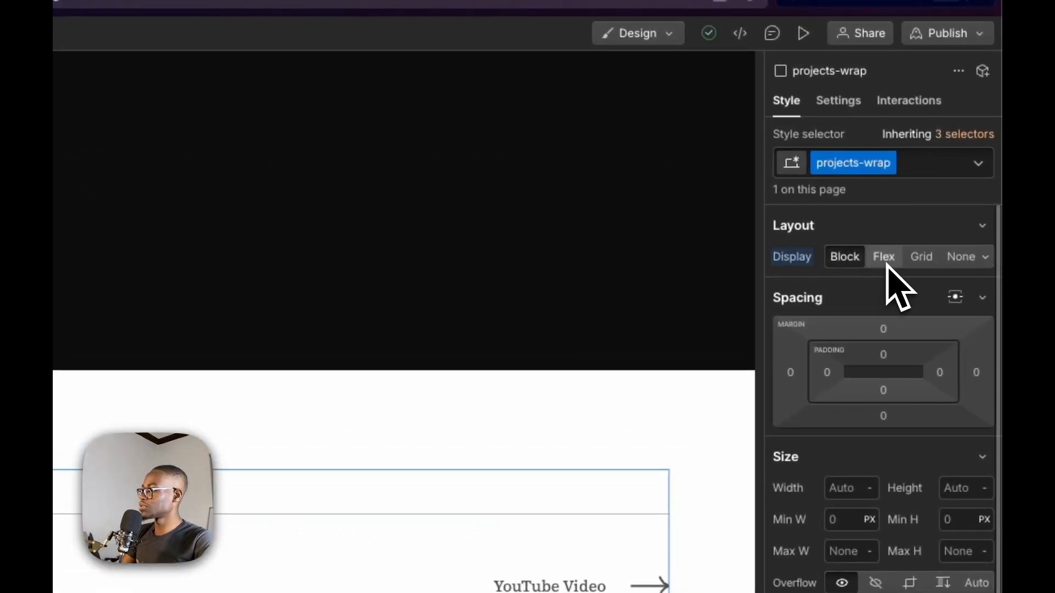
left_click(886, 263)
left_click(915, 289)
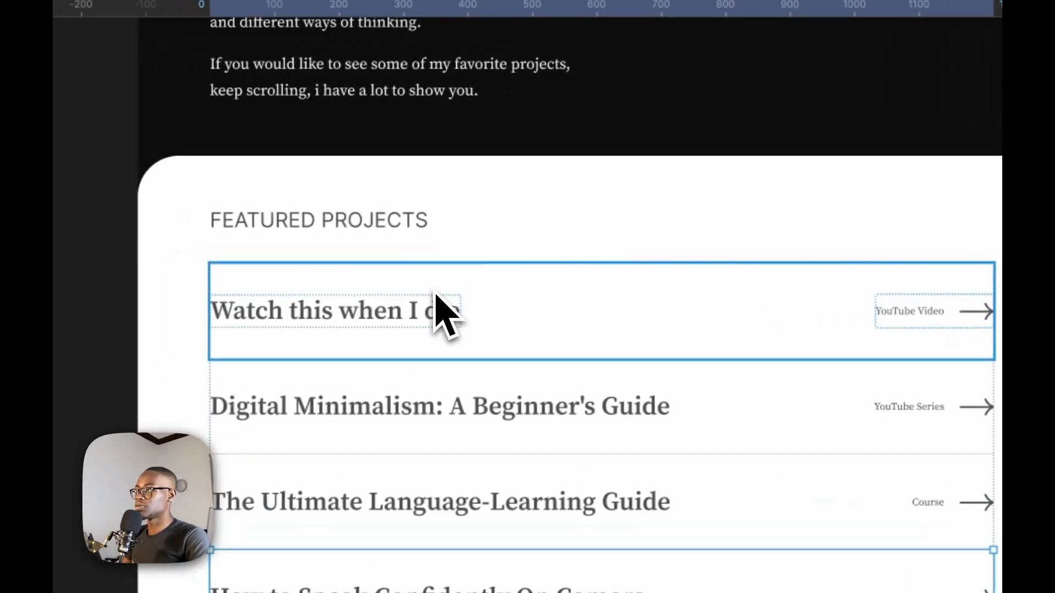
left_click(435, 295)
key("alt")
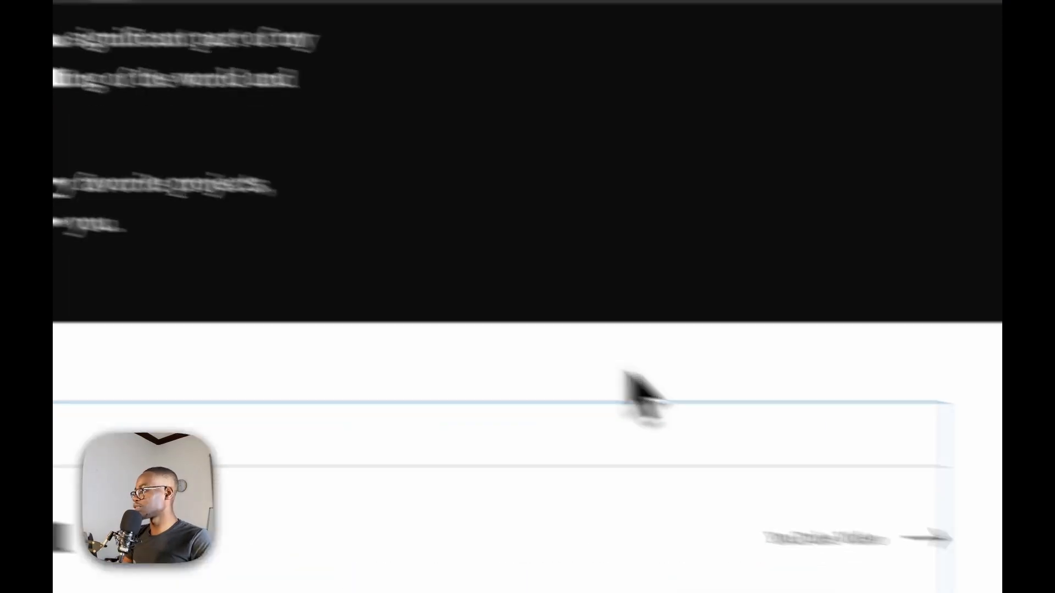
left_click(921, 300)
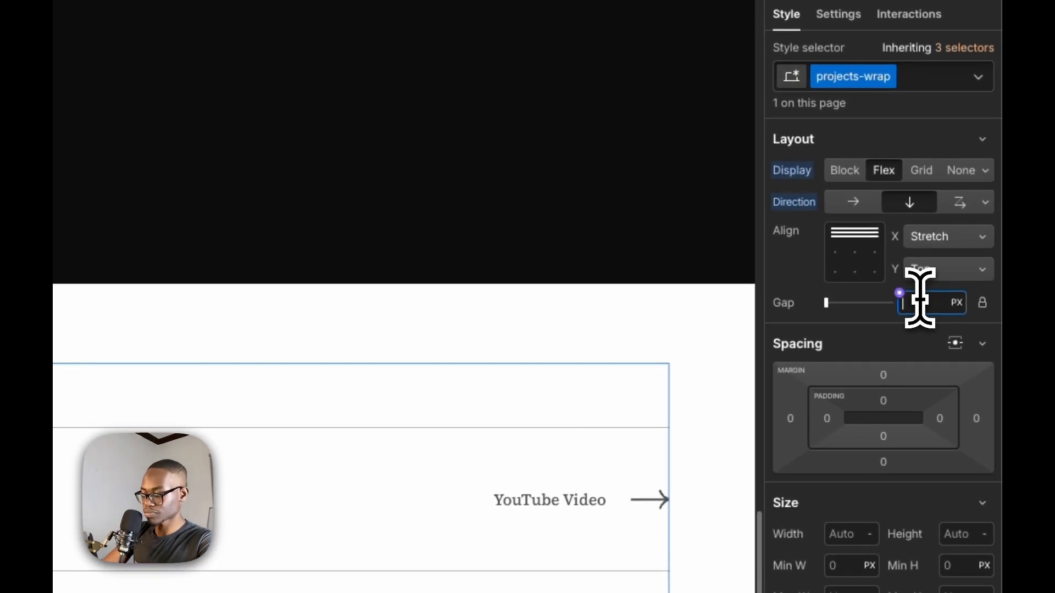
type("3rem")
key("Return")
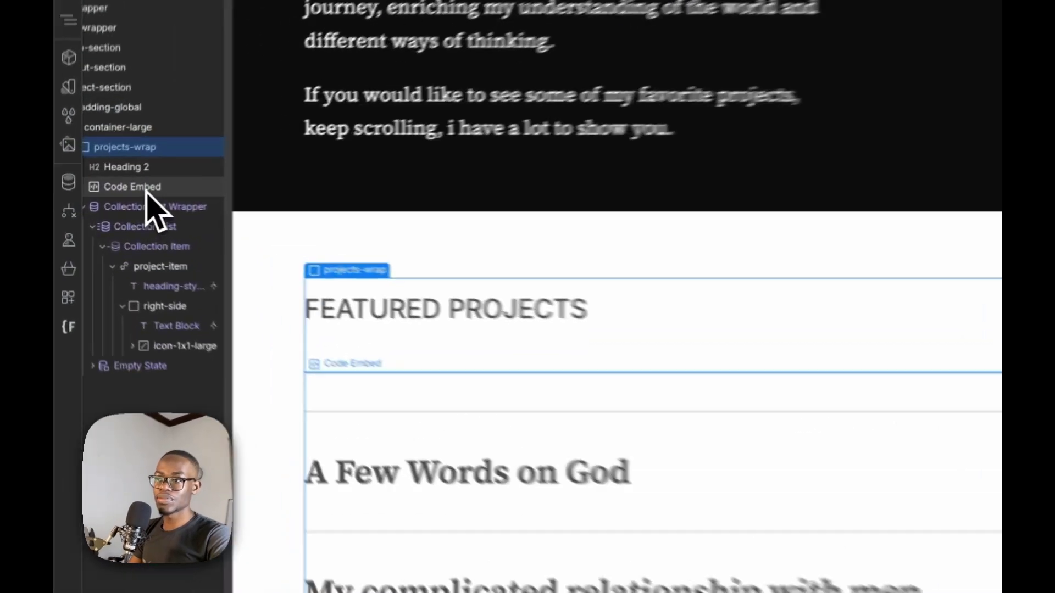
Open the Code Embed's custom code, save and close it, and check the project rows from the heading to the last one
left_click(124, 199)
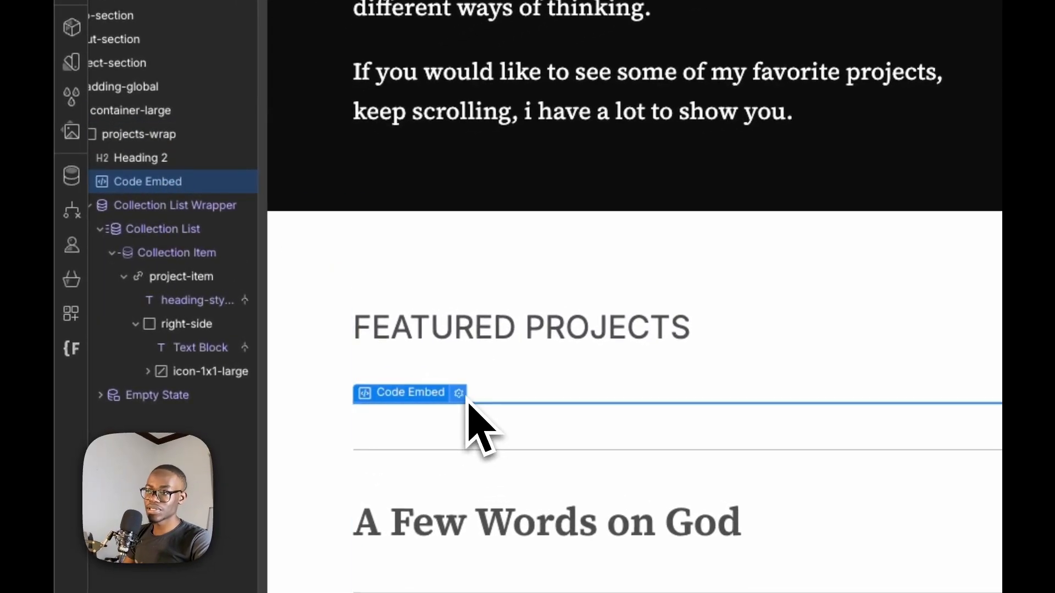
double_click(469, 423)
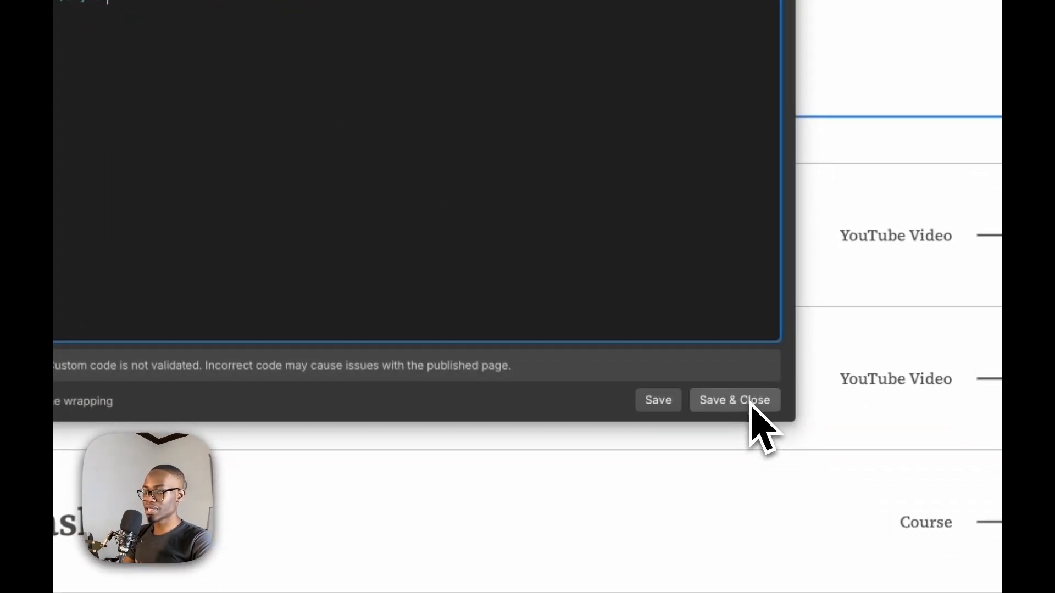
left_click(759, 413)
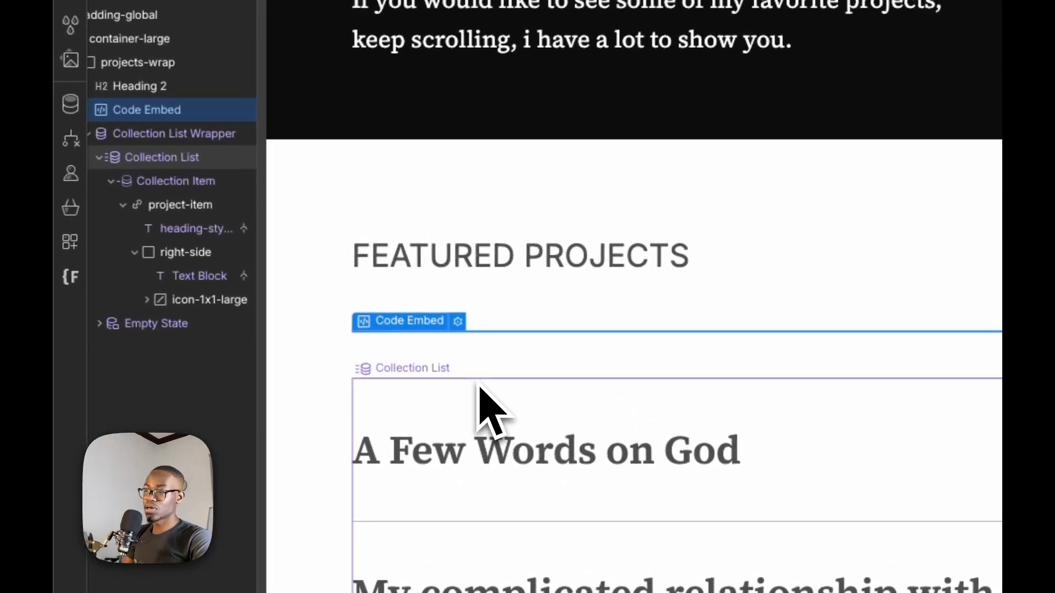
scroll(522, 300, "down", 5)
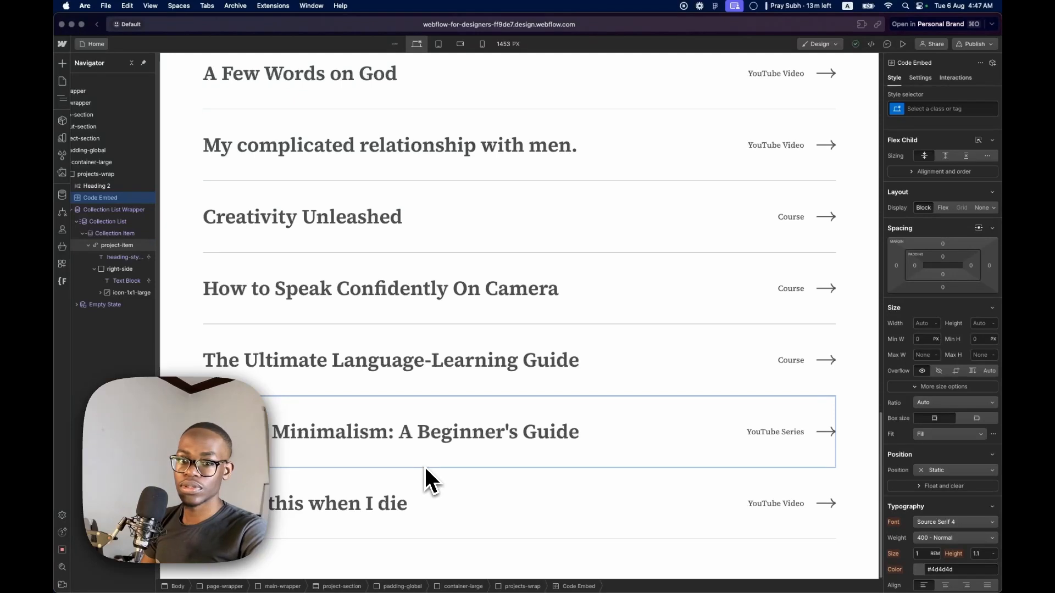
scroll(396, 275, "up", 5)
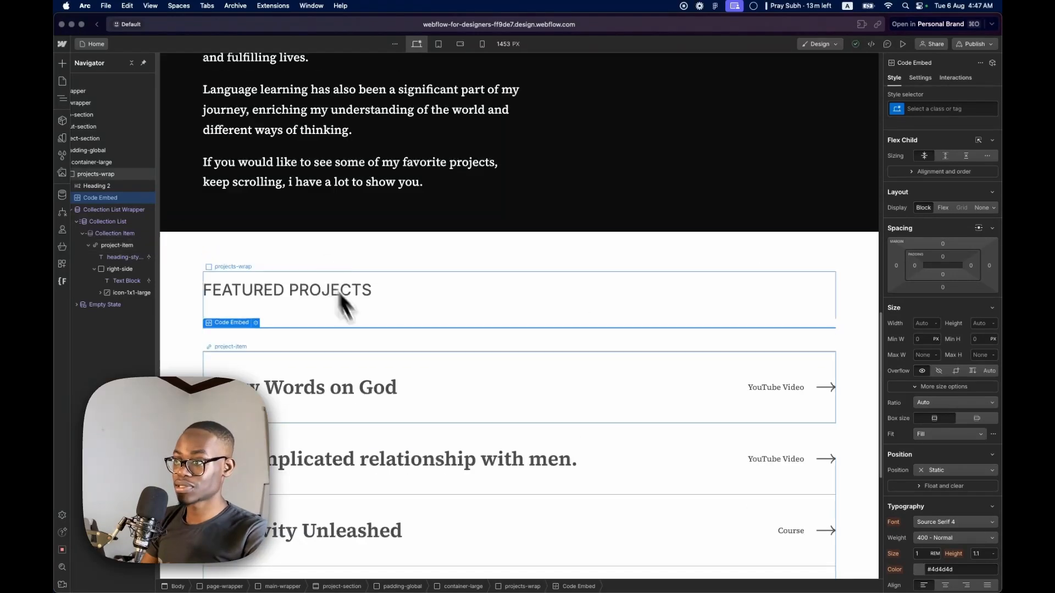
scroll(424, 405, "down", 5)
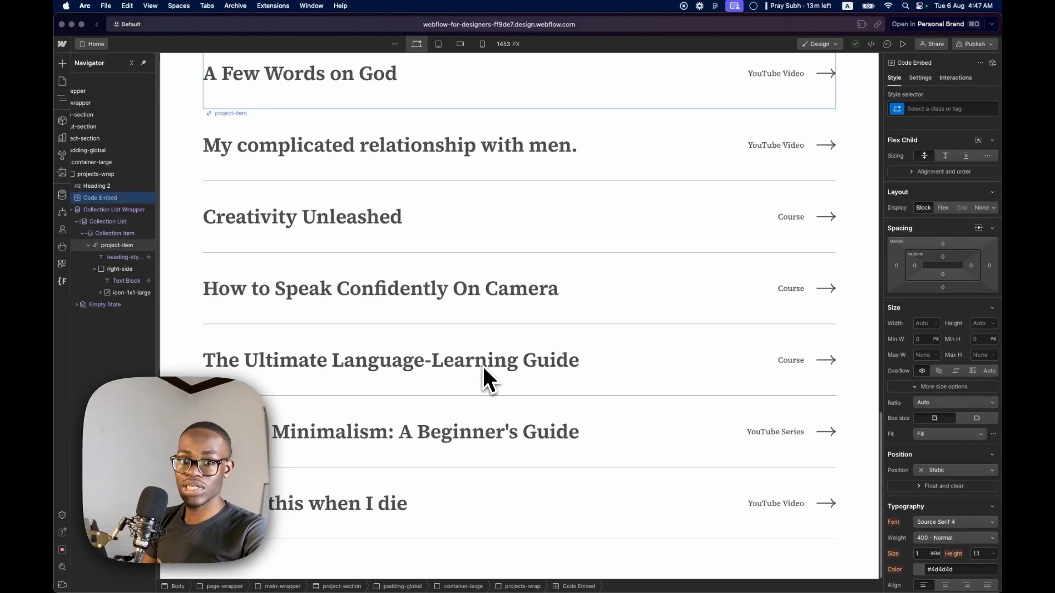
scroll(483, 367, "up", 5)
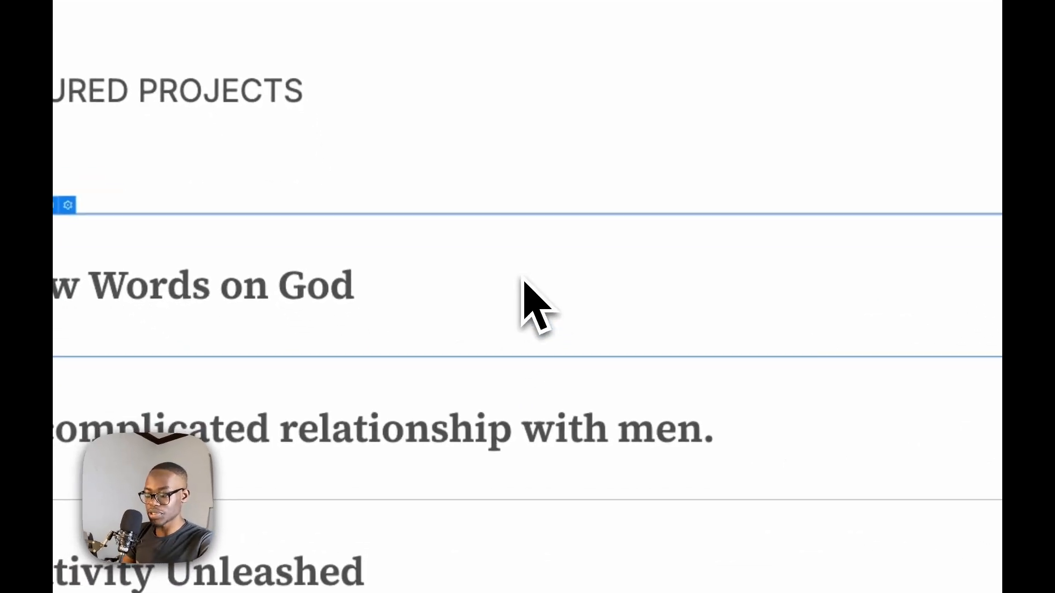
Add an Image inside the project-item link block and connect it to the Project Image field
key("super+e")
type("im")
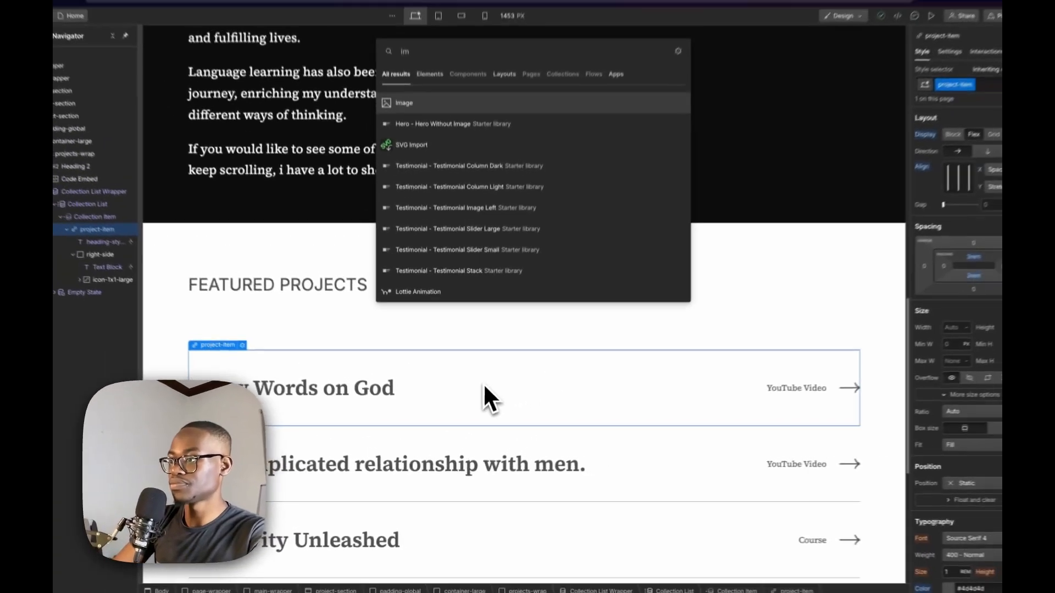
key("Return")
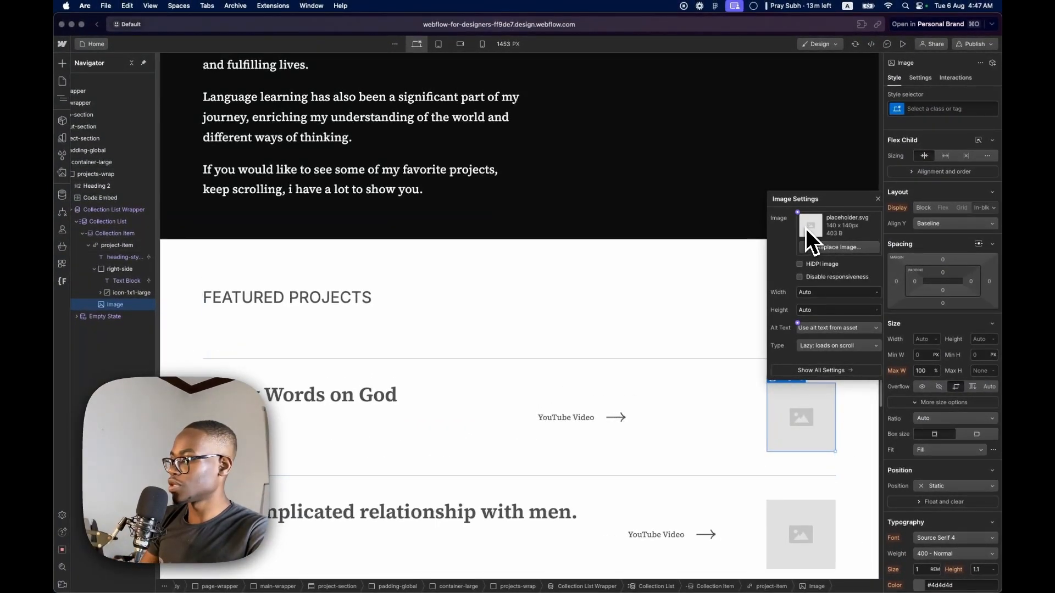
left_click(798, 212)
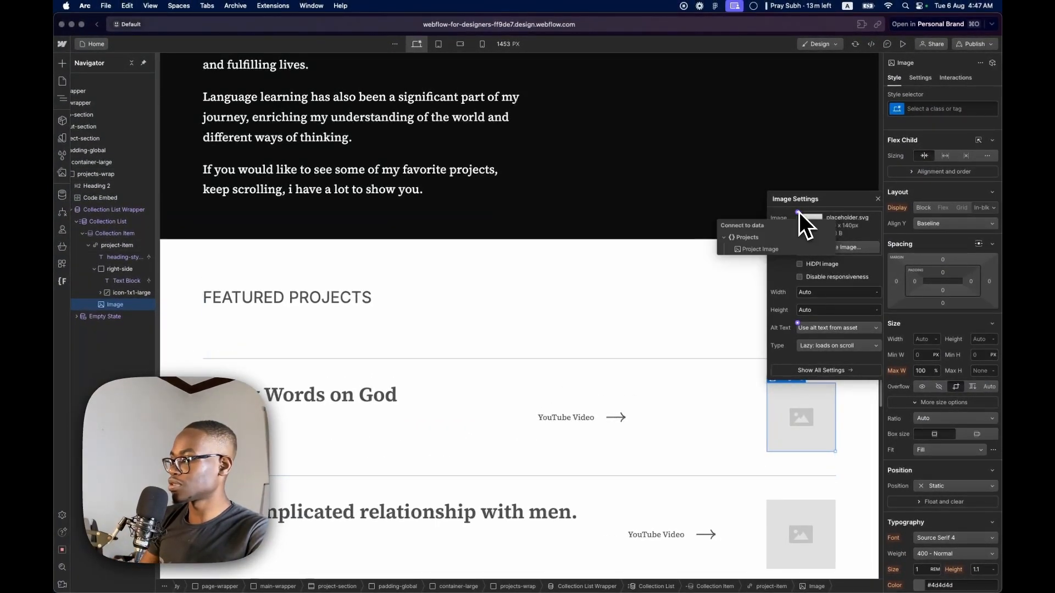
left_click(753, 252)
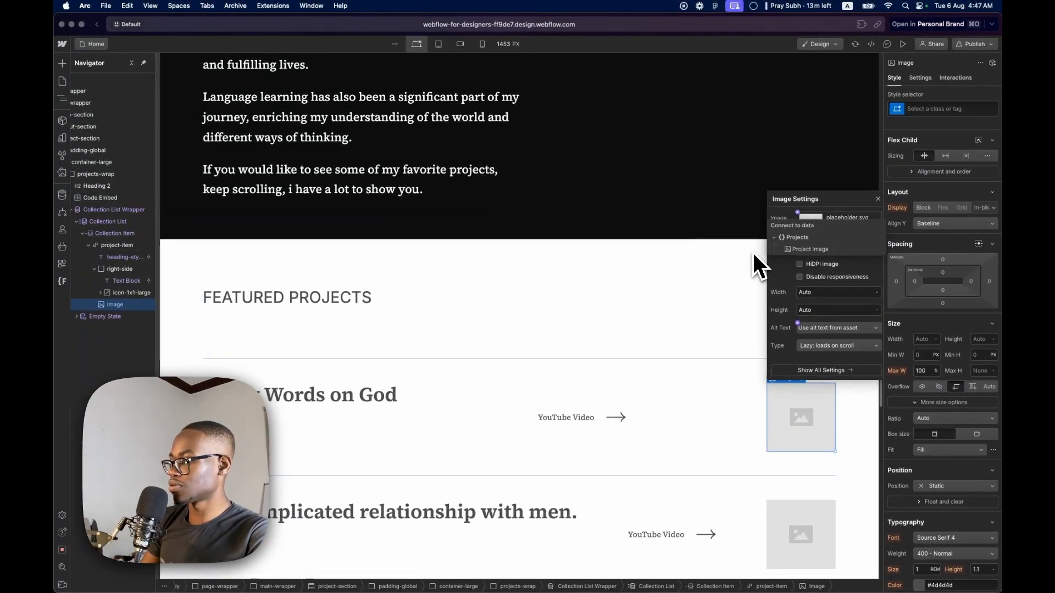
left_click(797, 252)
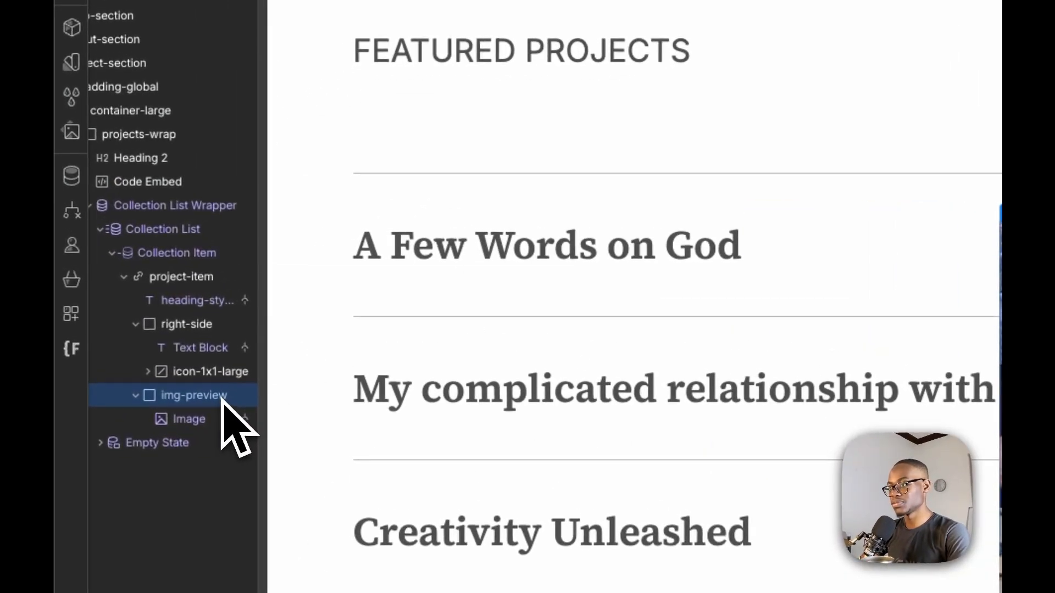
Delete the img-preview block with its image, and check the project-item's border settings and available states
key("Delete")
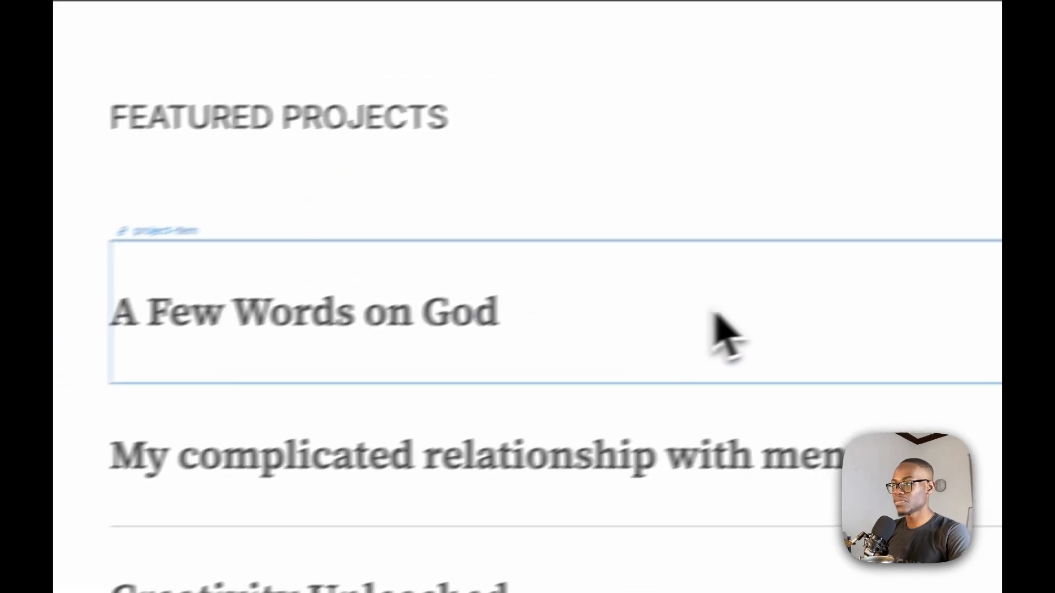
left_click(957, 244)
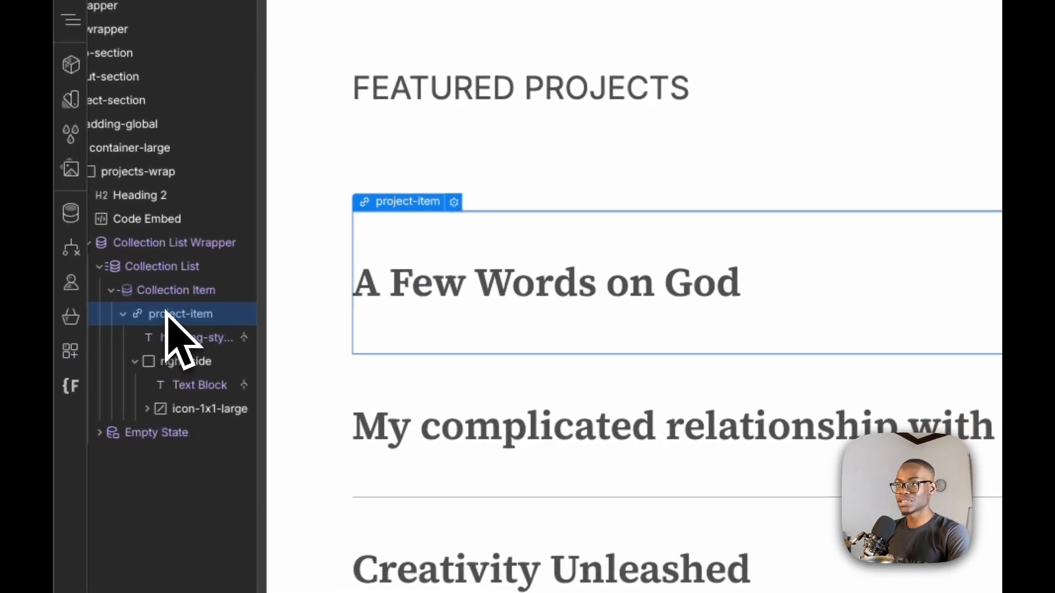
left_click(174, 269)
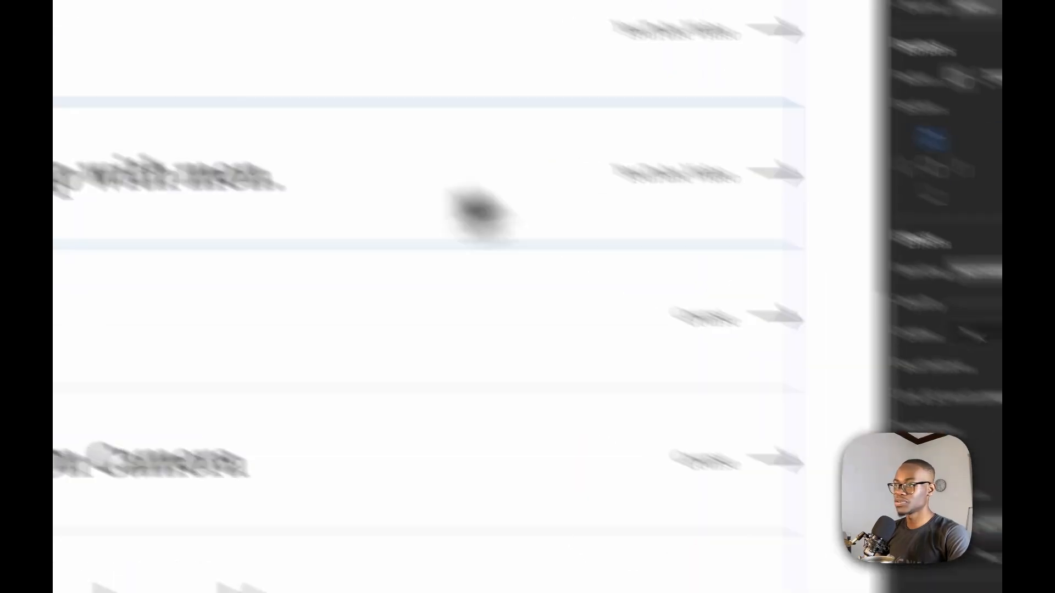
left_click(631, 270)
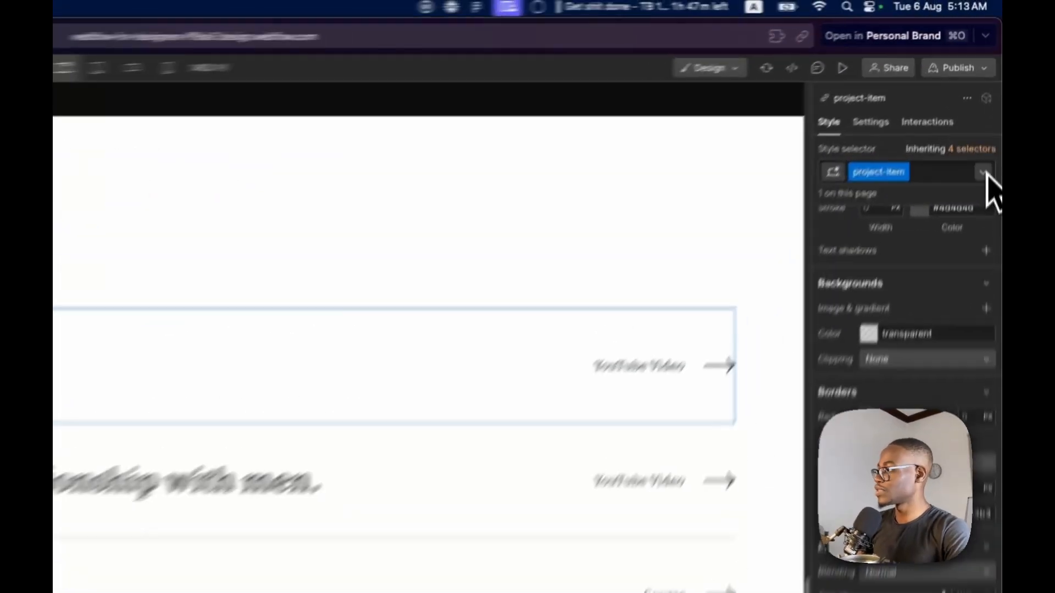
left_click(990, 187)
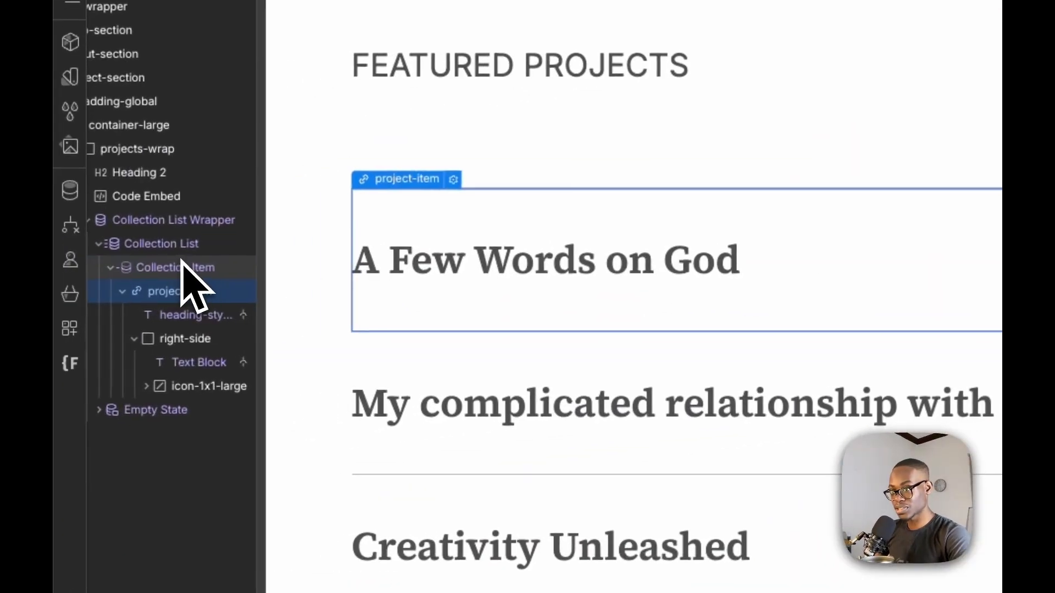
Give the Collection Item the class div and look through its state and structure options, including Last Item
left_click(184, 265)
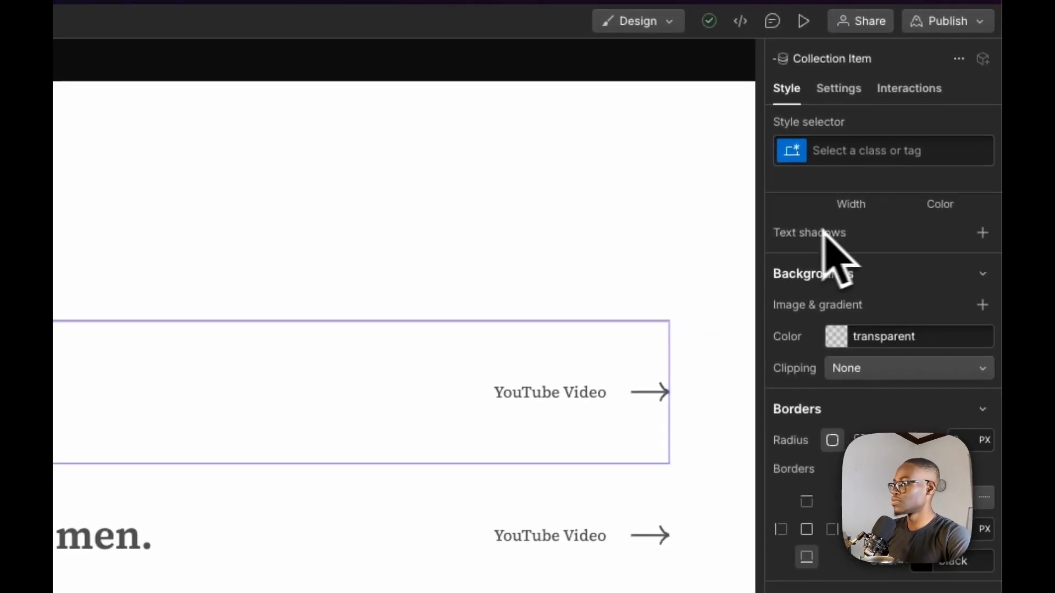
left_click(895, 150)
type("d")
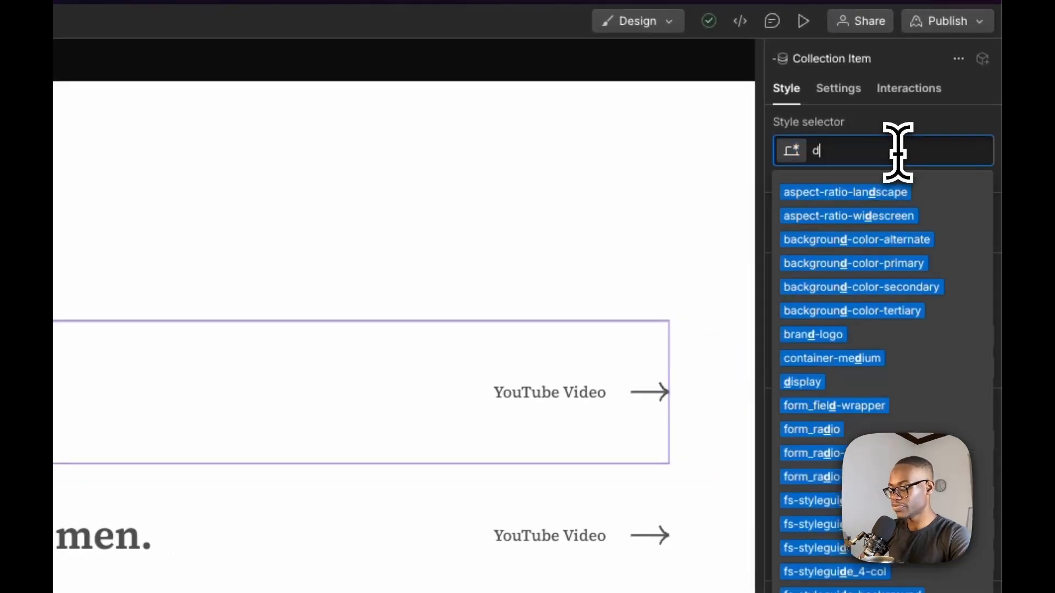
type("iv")
key("Return")
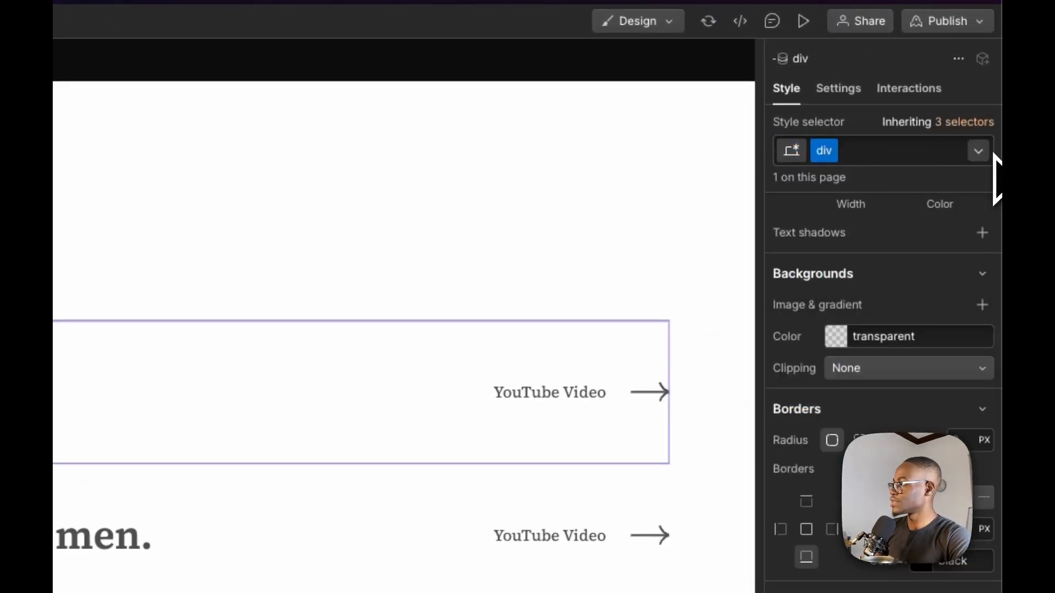
left_click(992, 153)
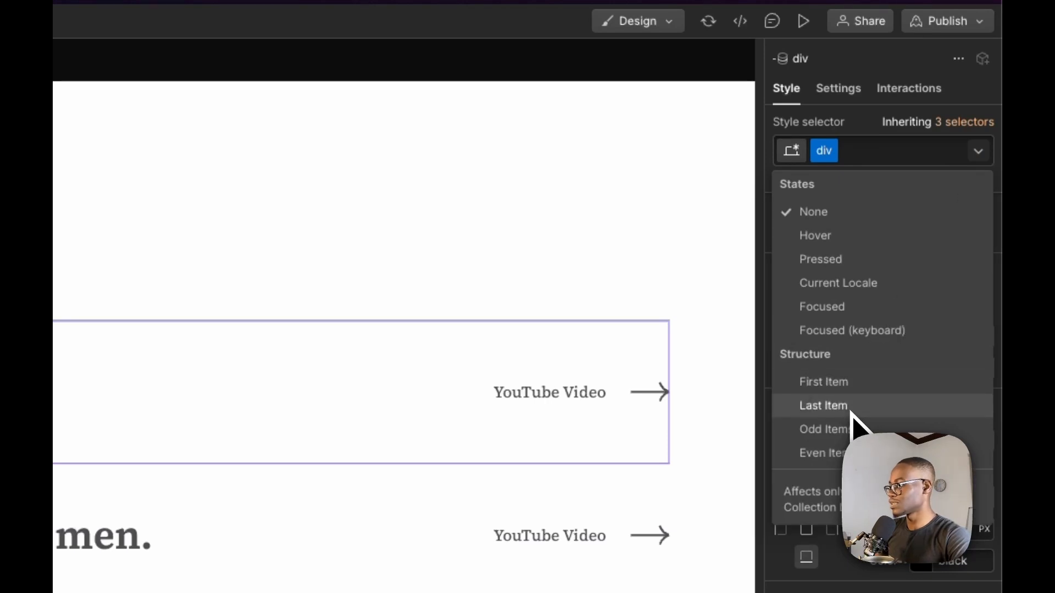
left_click(894, 159)
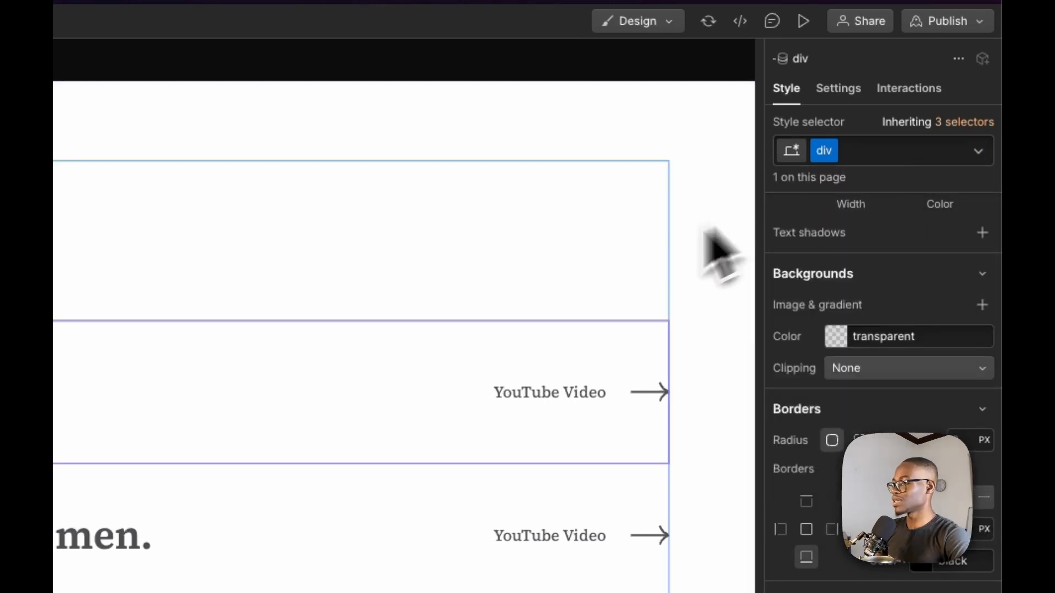
Insert an Image in the first row's project-item and connect it to the Project Image field of the Projects collection
left_click(621, 272)
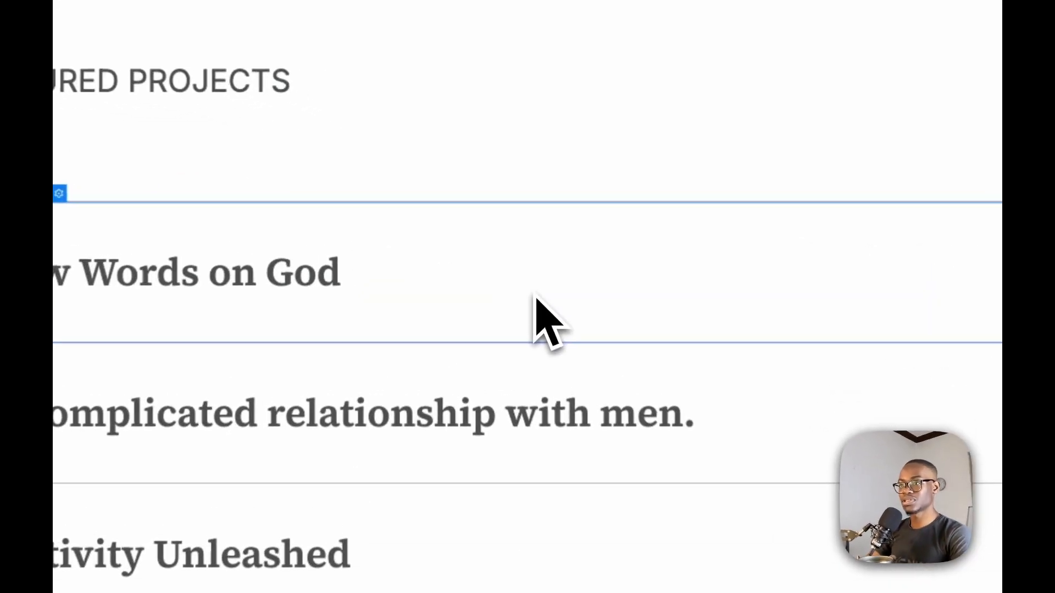
type("i")
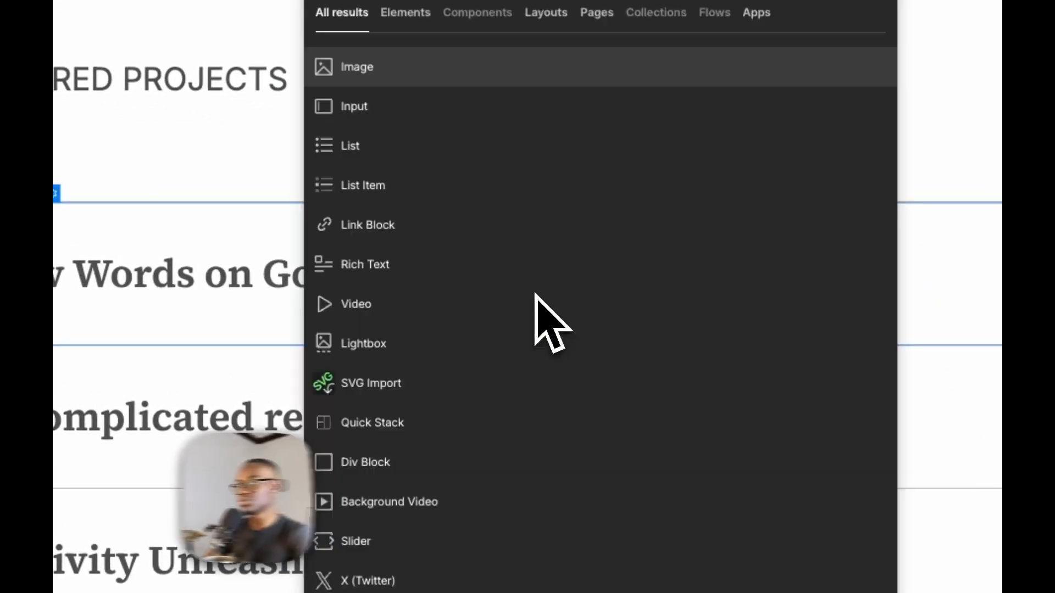
key("BackSpace")
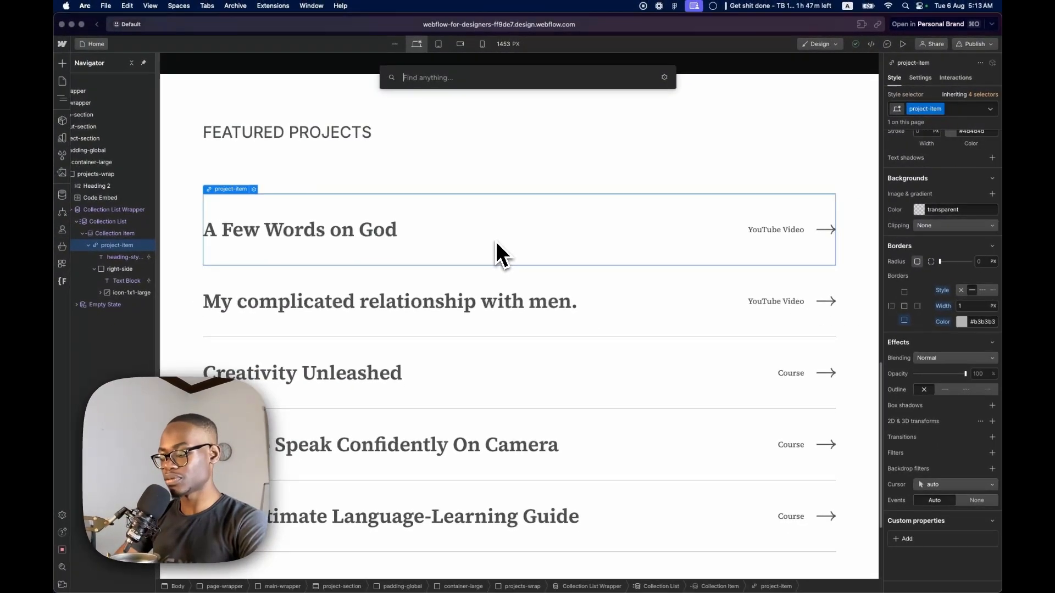
type("image")
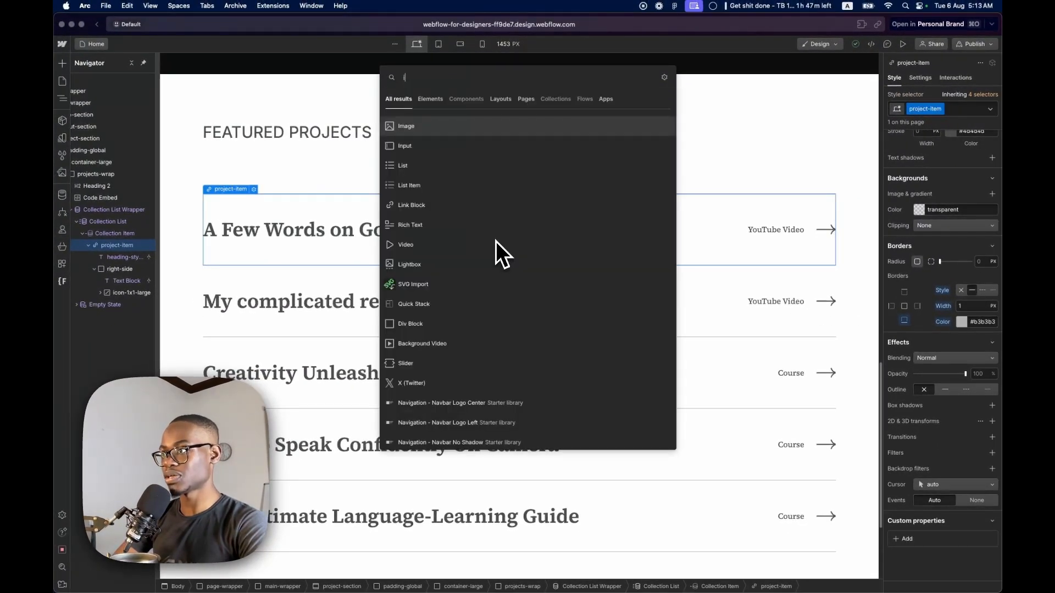
key("Return")
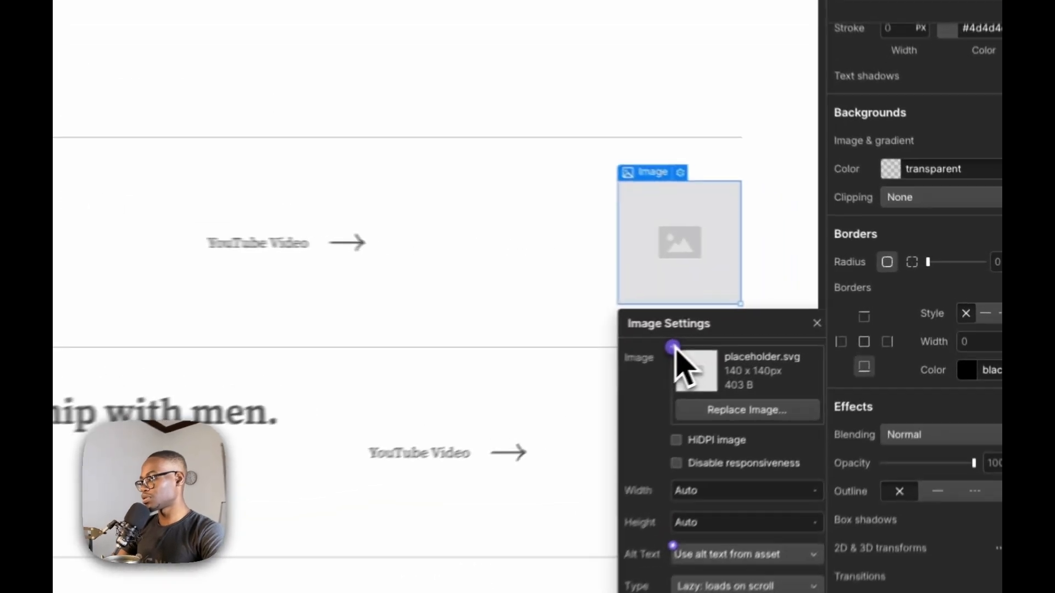
left_click(797, 311)
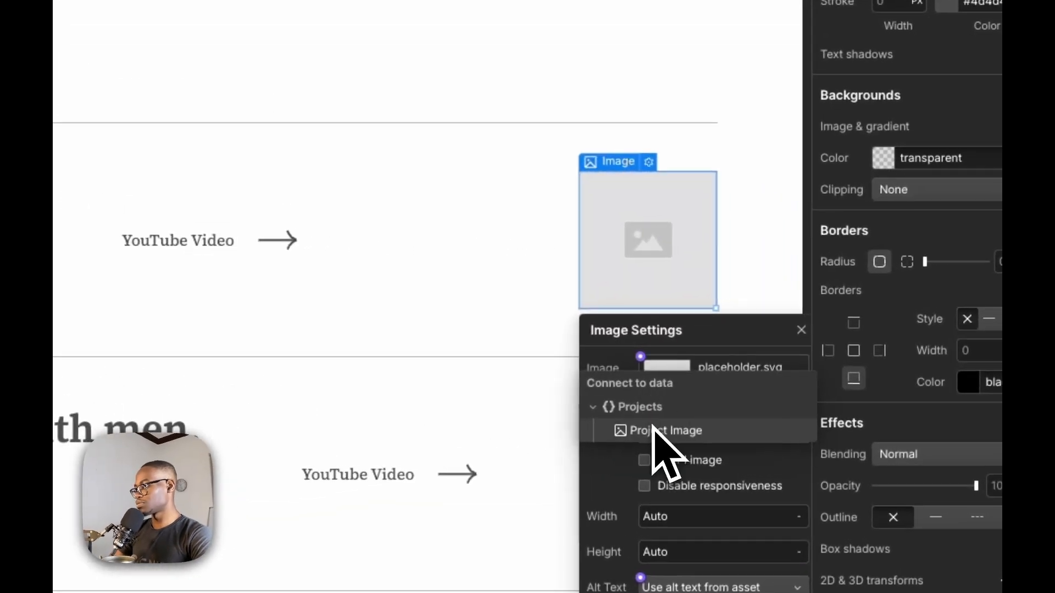
left_click(807, 347)
Wrap the connected project image in a div block
right_click(369, 275)
mouse_move(393, 312)
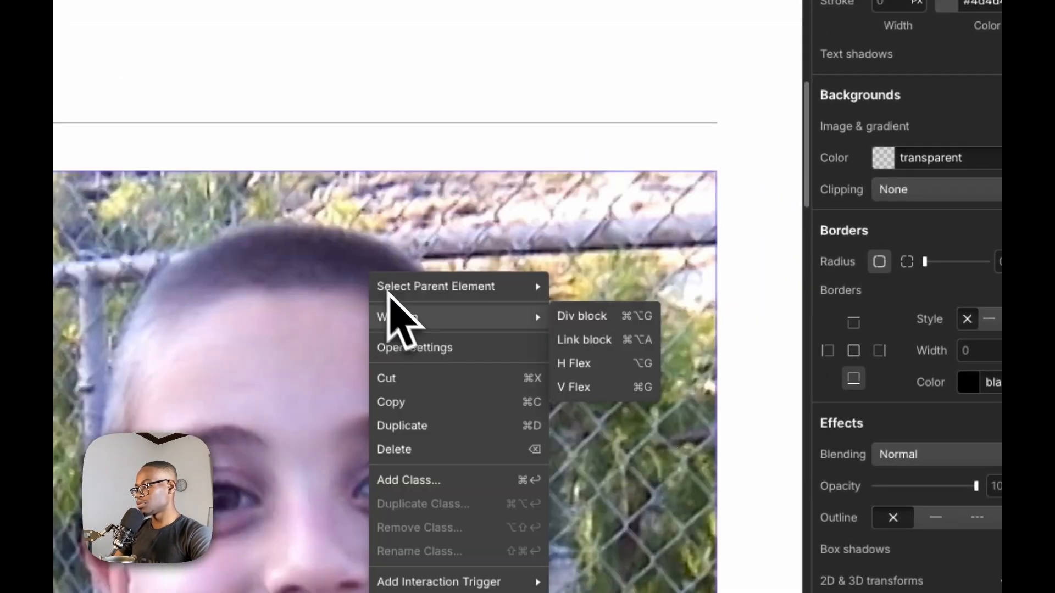
left_click(596, 320)
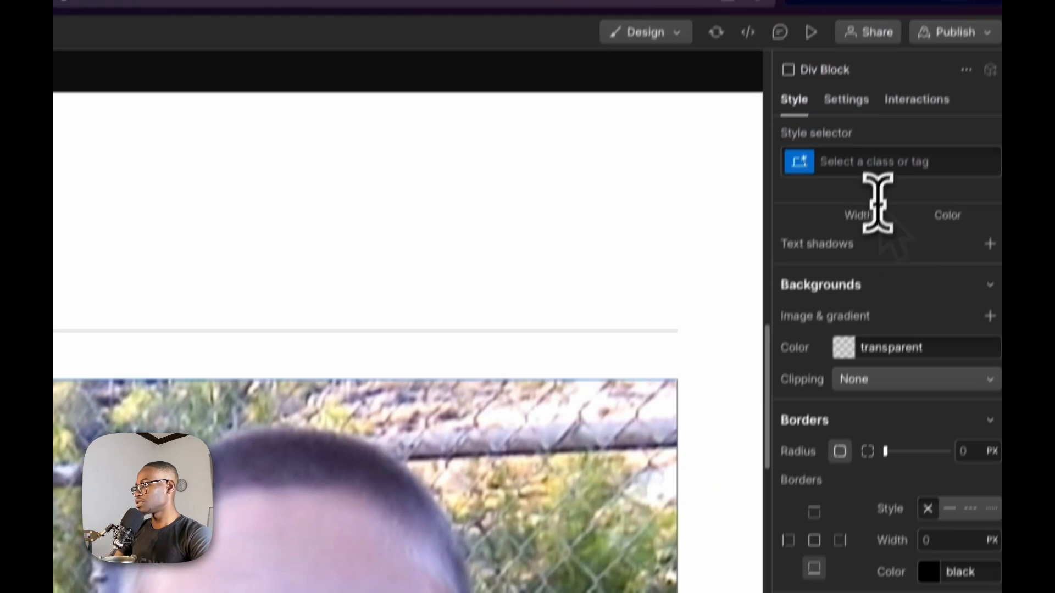
Give the div block around the project image the class img-wrap
left_click(879, 165)
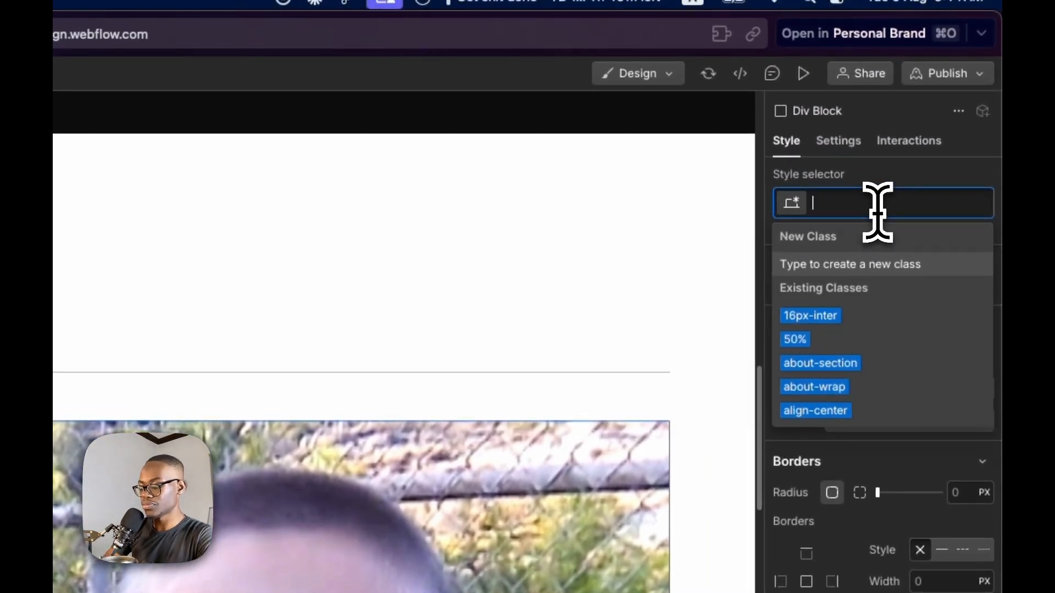
type("oreview")
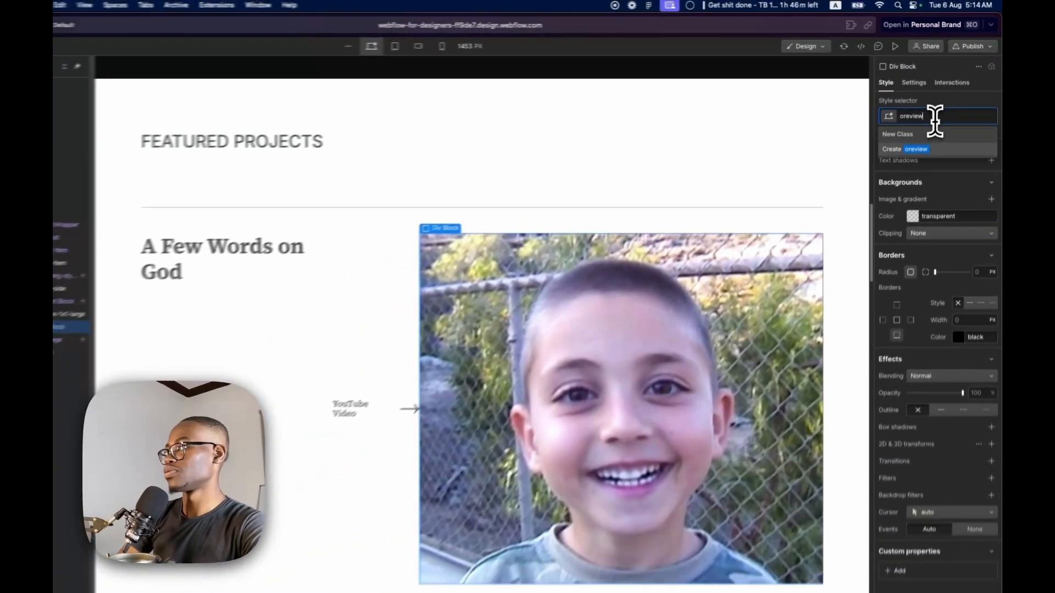
key("super+a")
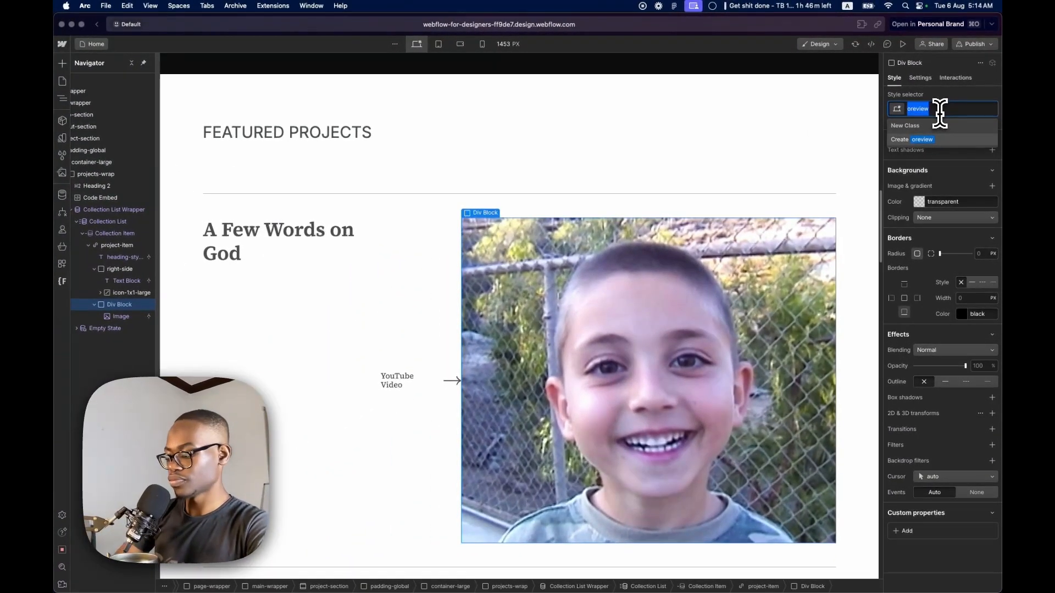
type("im")
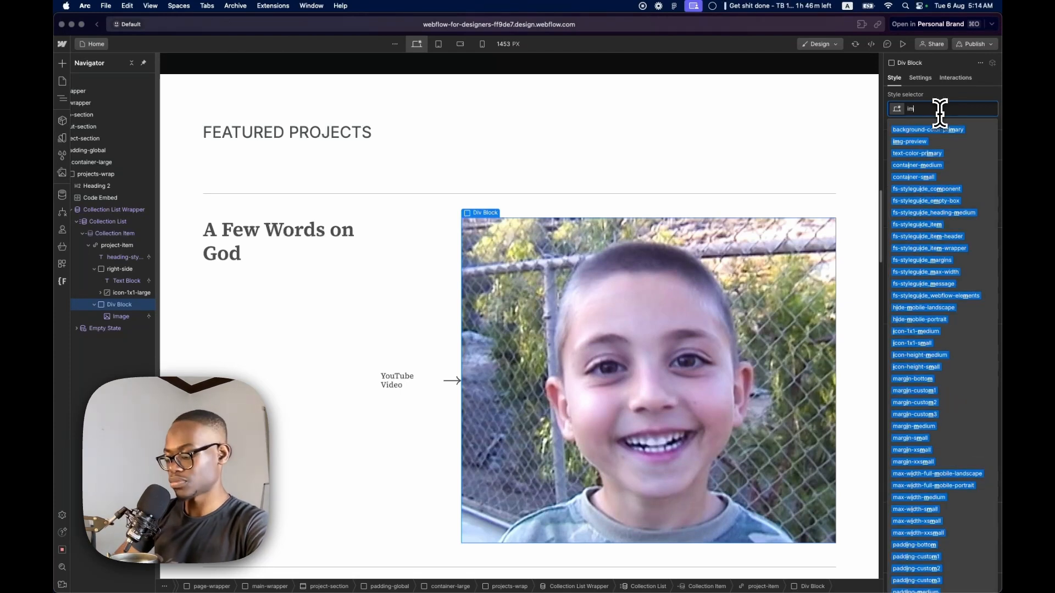
type("g-wrap")
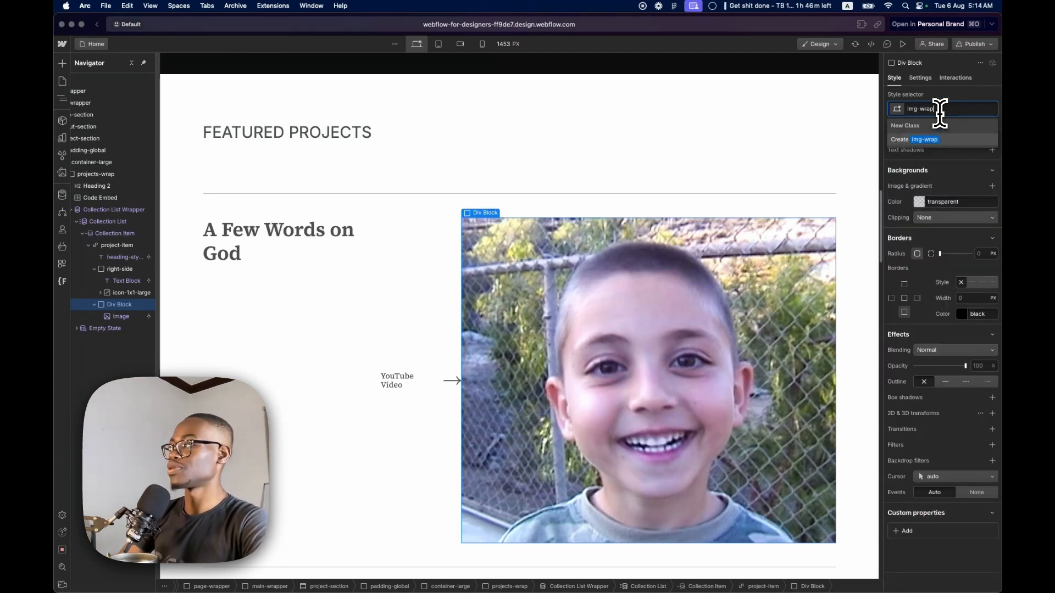
key("Return")
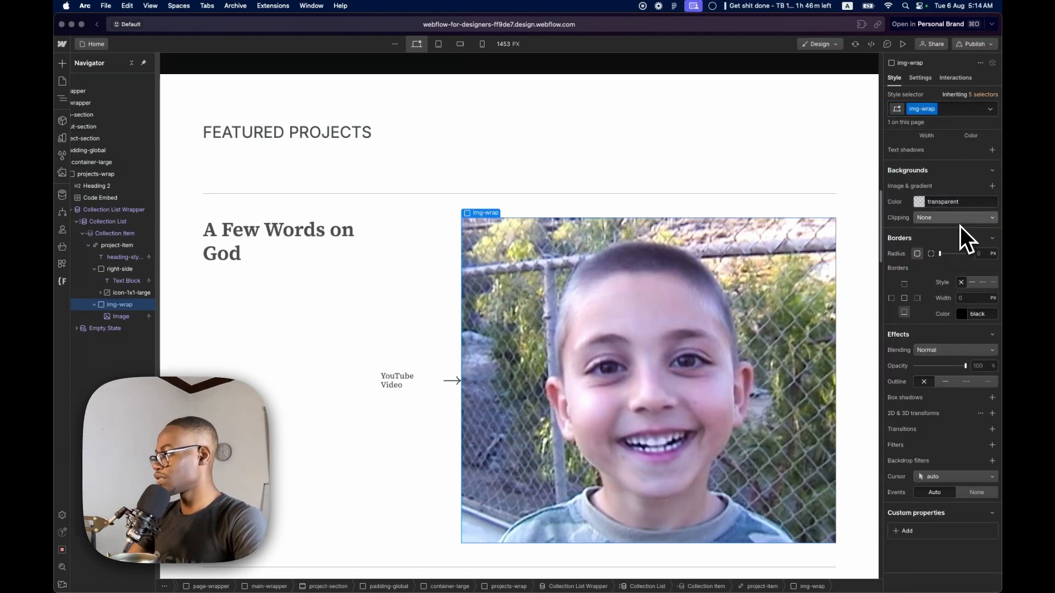
Set img-wrap to absolute positioning and its width to 20 rem
scroll(962, 275, "up", 5)
left_click(965, 331)
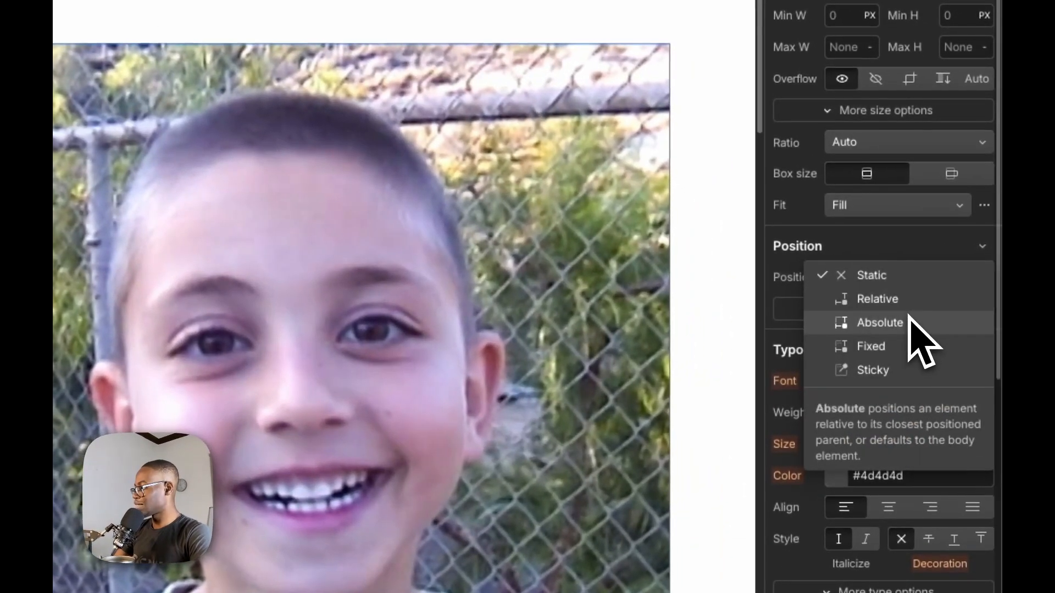
left_click(908, 323)
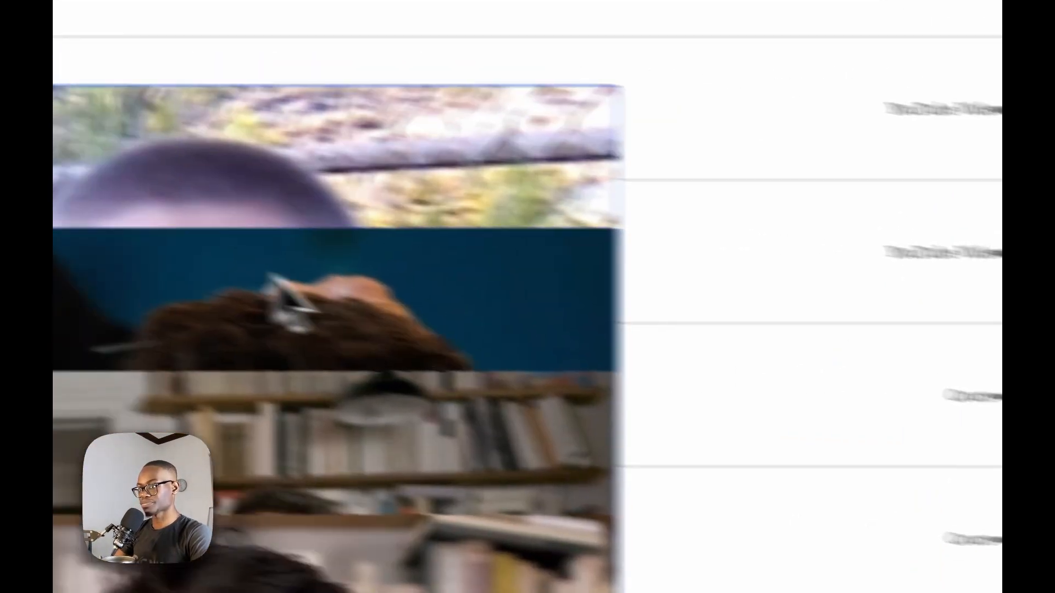
scroll(883, 395, "up", 5)
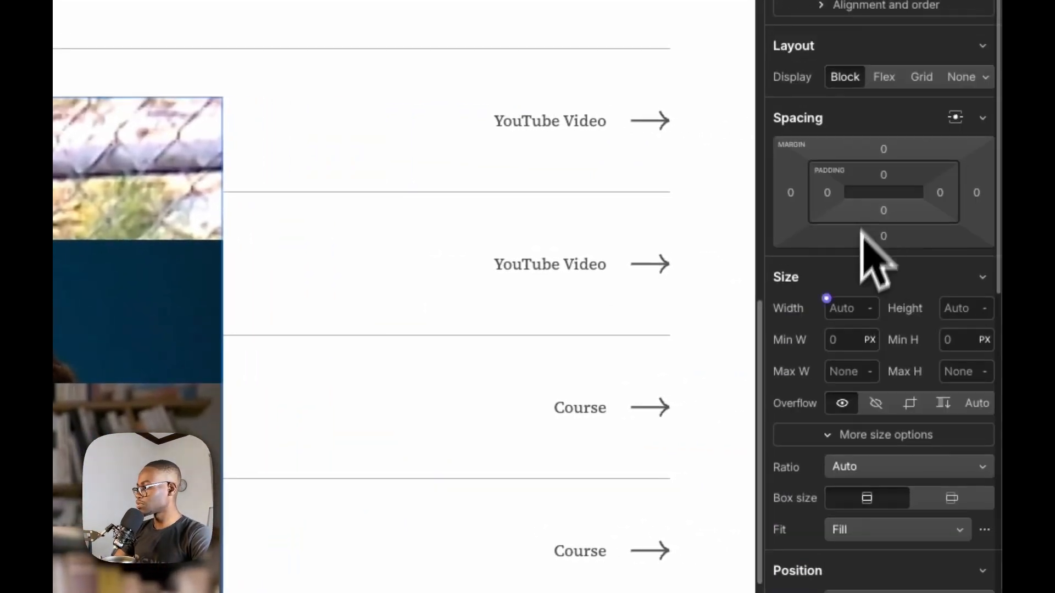
left_click(844, 309)
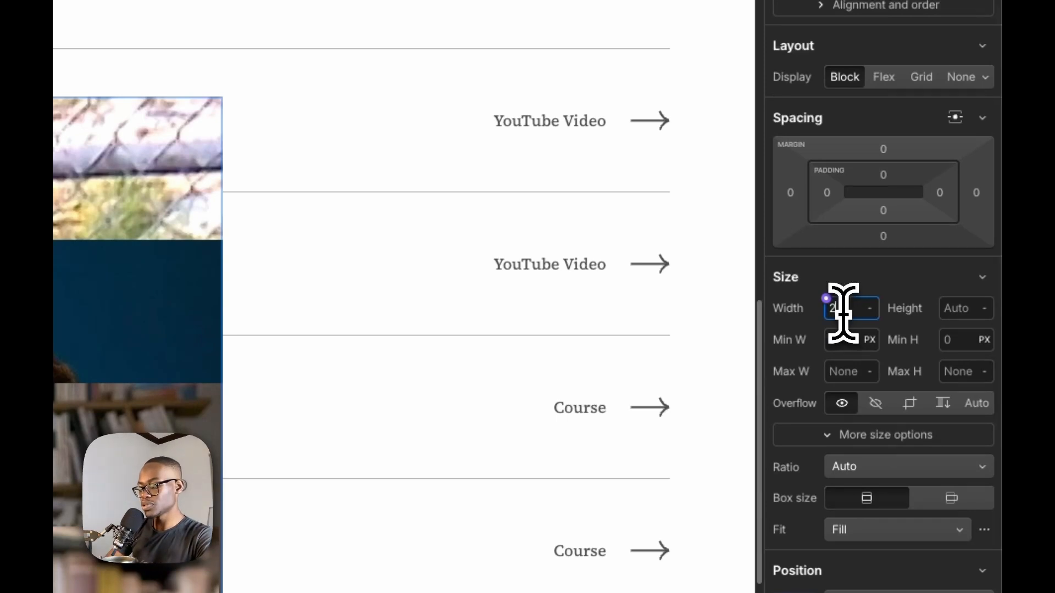
type("20rem")
key("Return")
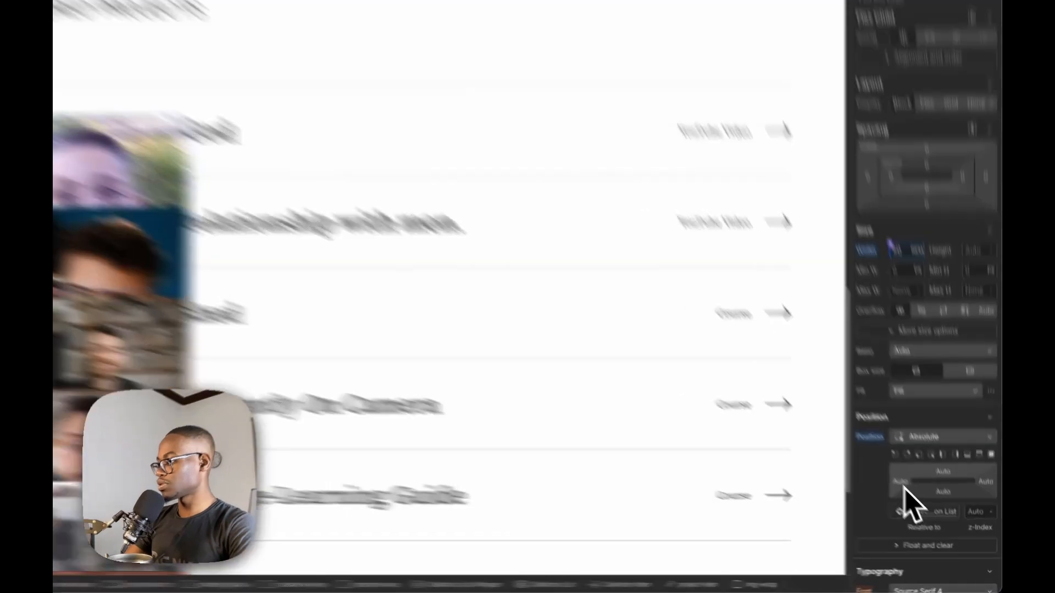
Set img-wrap's left offset to 45vw and its right offset to Auto
left_click(921, 505)
type("45")
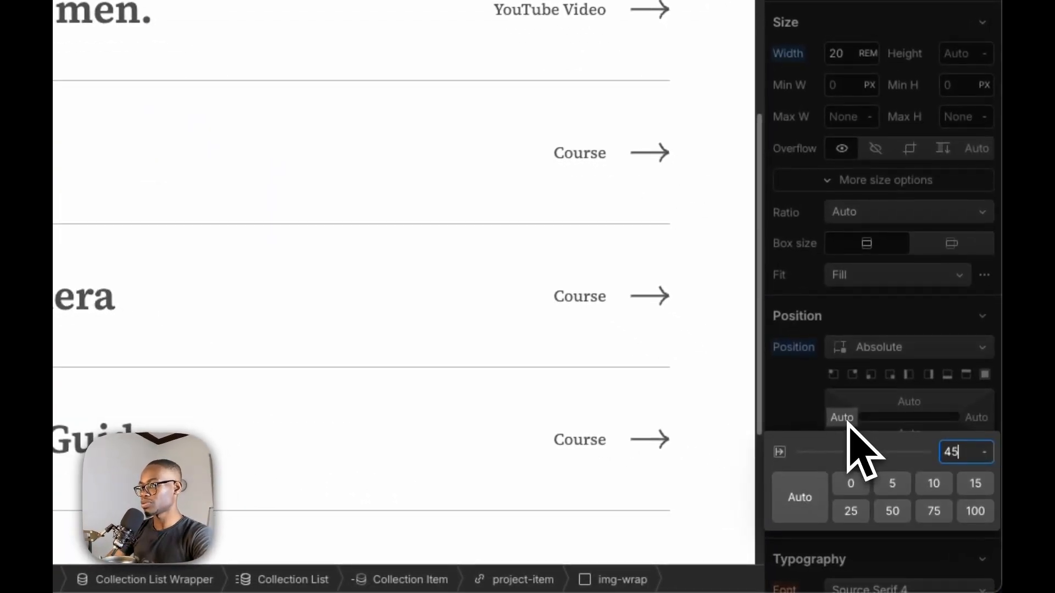
key("Return")
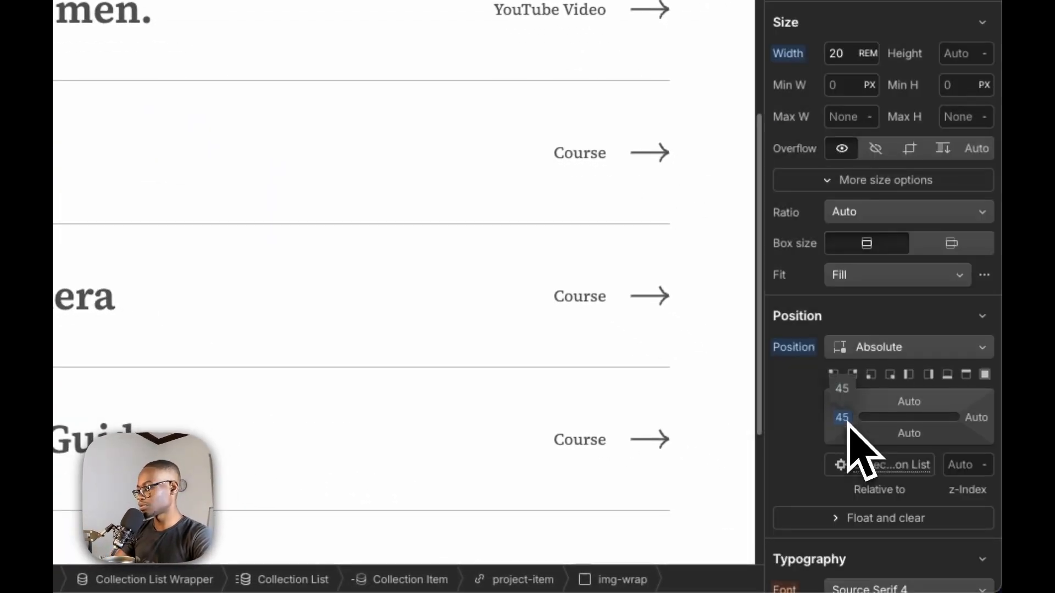
left_click(846, 420)
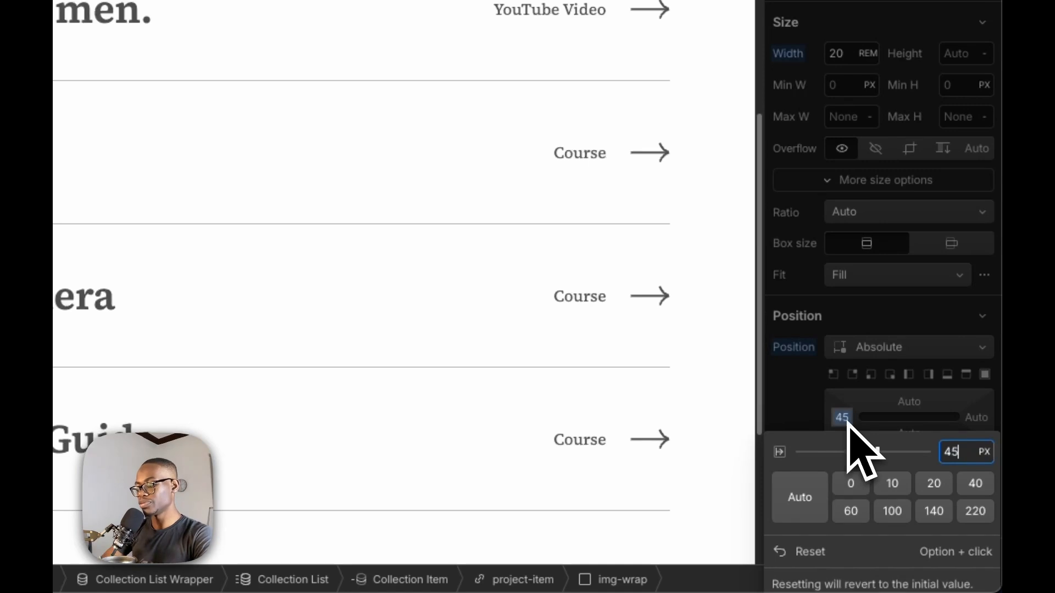
type("vw")
key("Return")
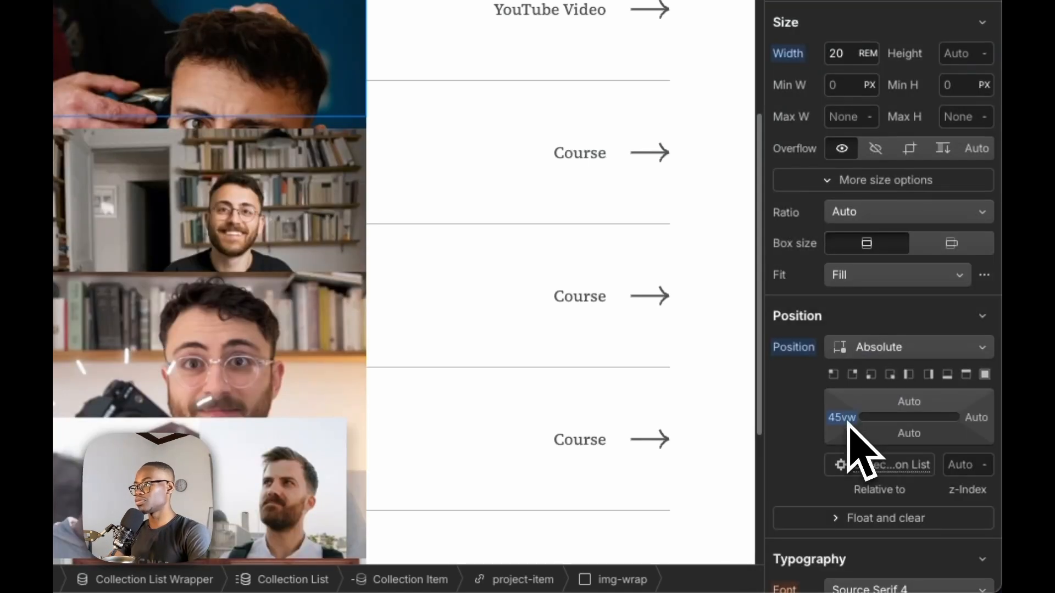
left_click(846, 418)
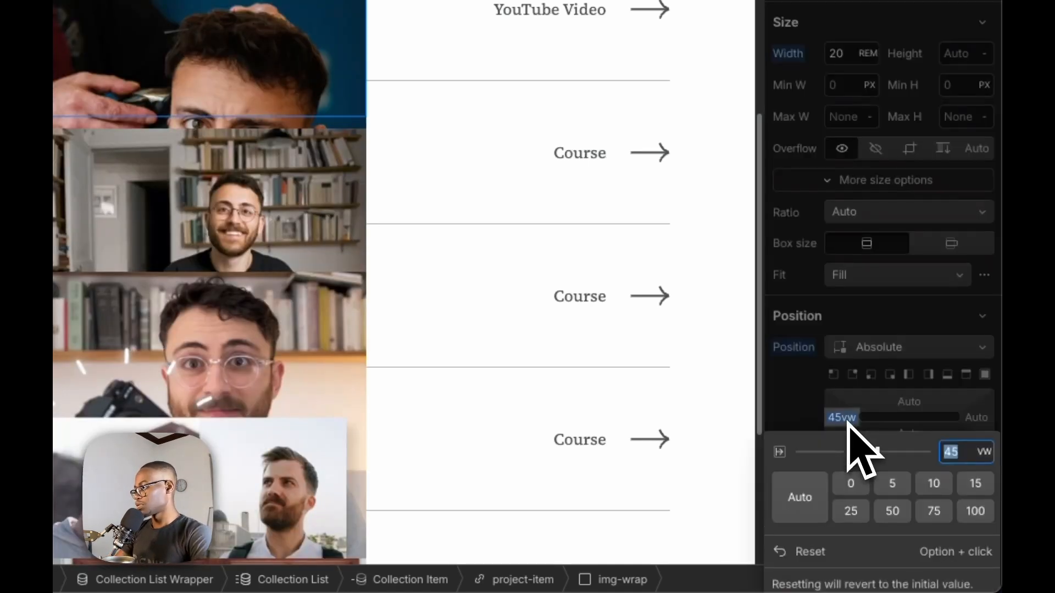
left_click(975, 418)
left_click(794, 508)
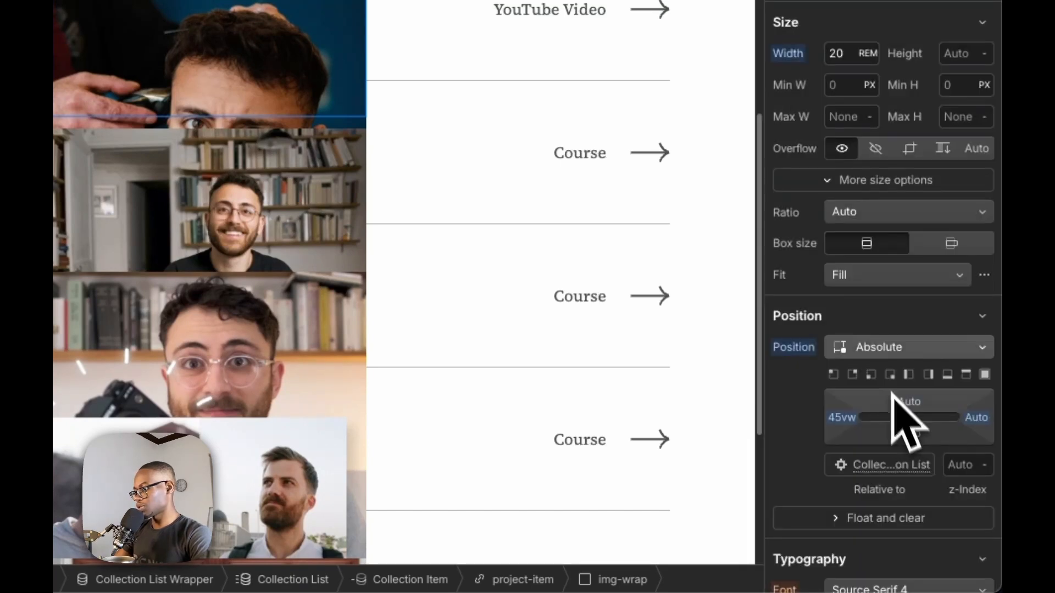
Round img-wrap's corners with a 1.5 rem radius and set its overflow to hidden
scroll(925, 358, "down", 10)
scroll(923, 436, "down", 6)
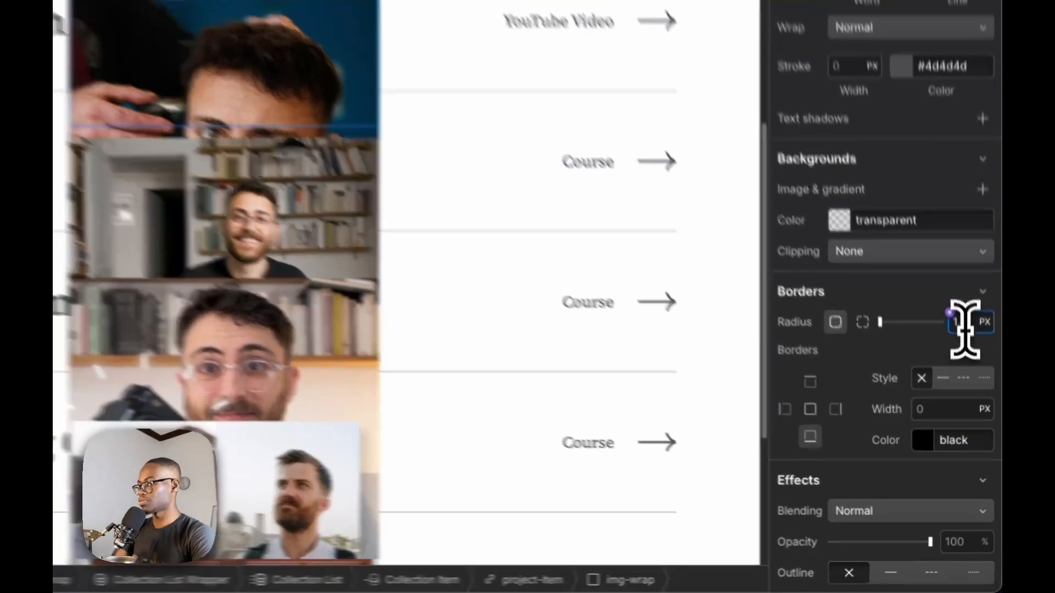
scroll(956, 220, "up", 10)
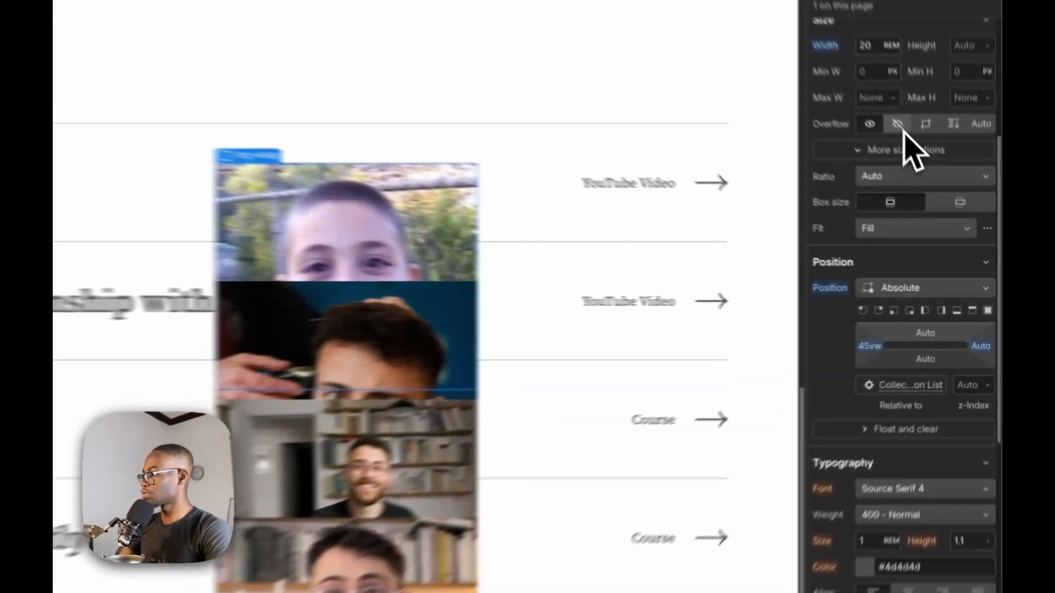
left_click(939, 195)
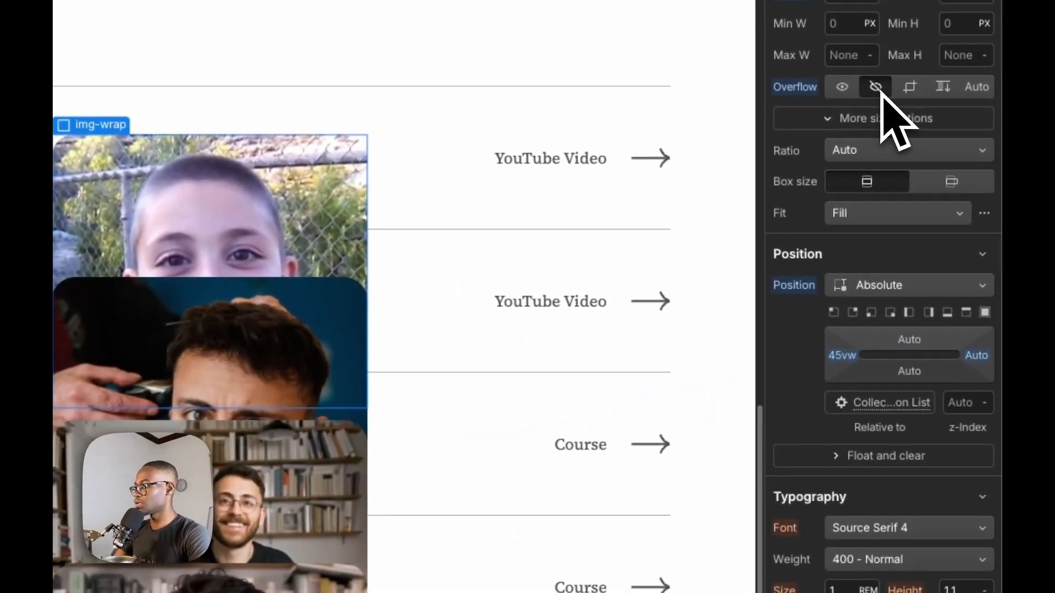
Add an outside box shadow to img-wrap with X 10 px, Y 11 px, blur 20 px and size 2 px
scroll(890, 357, "down", 15)
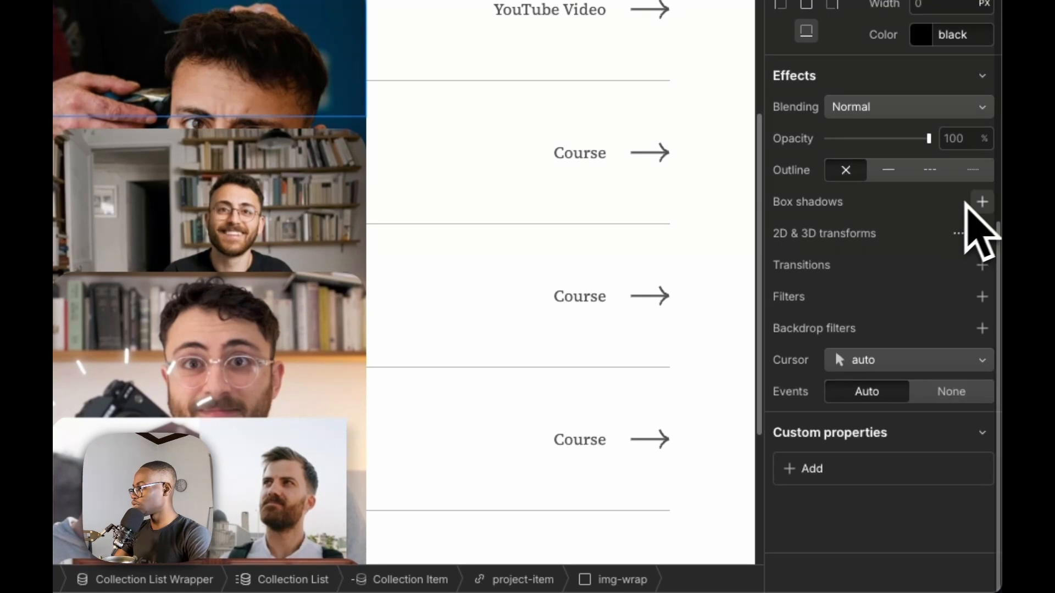
left_click(979, 202)
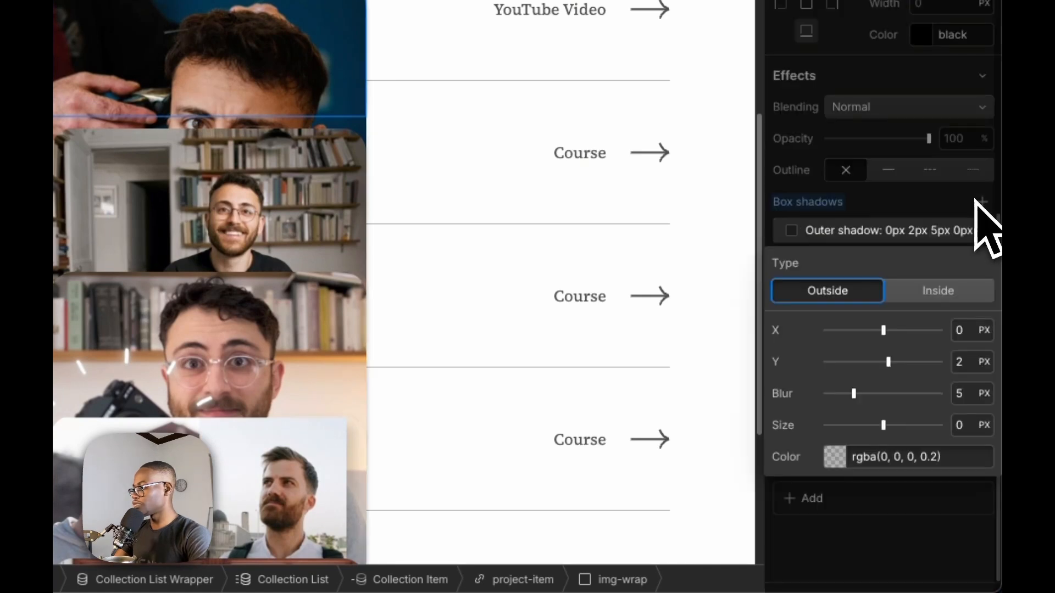
left_click(912, 331)
left_click_drag(914, 332, 912, 347)
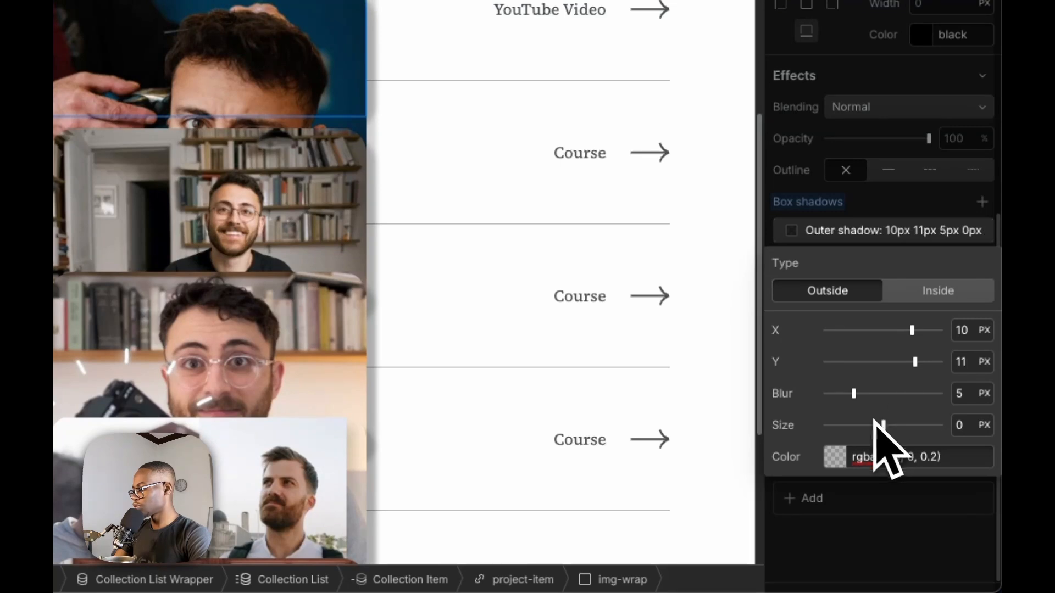
left_click_drag(858, 399, 953, 404)
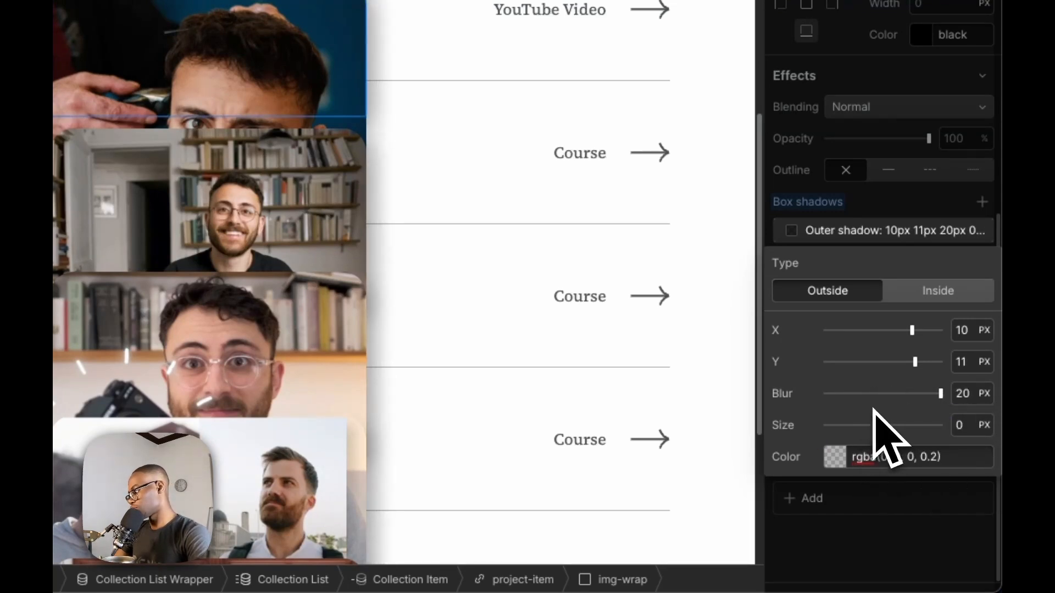
left_click_drag(878, 425, 911, 434)
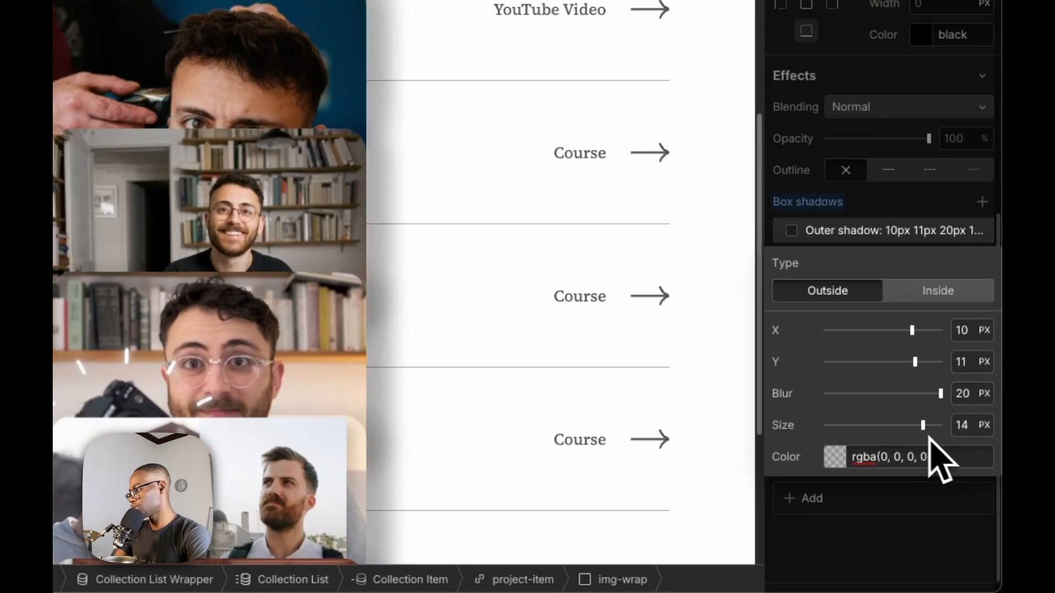
left_click_drag(928, 437, 894, 439)
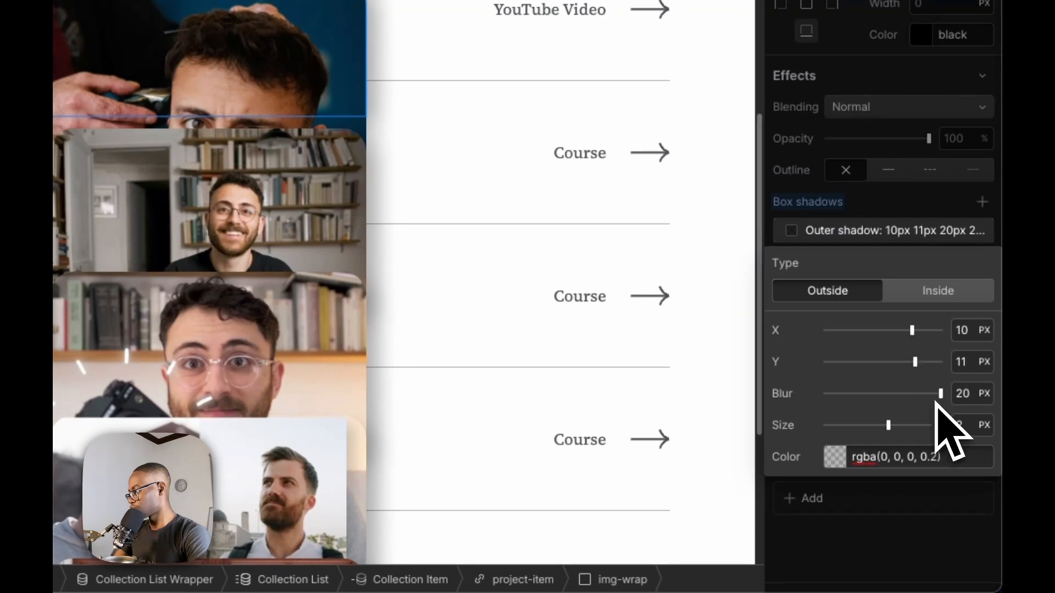
Compare several blur values for img-wrap's box shadow and settle on a softer one above 20 px
left_click(959, 391)
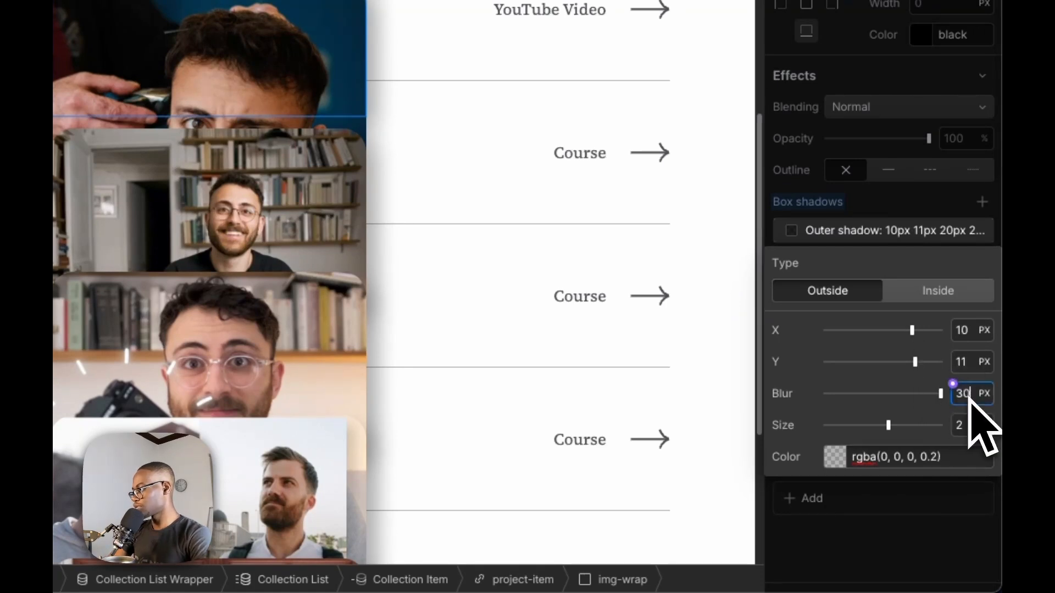
type("50")
key("shift+Down")
key("shift+Down")
key("shift+Down")
key("shift+Down")
key("shift+Down")
key("shift+Down")
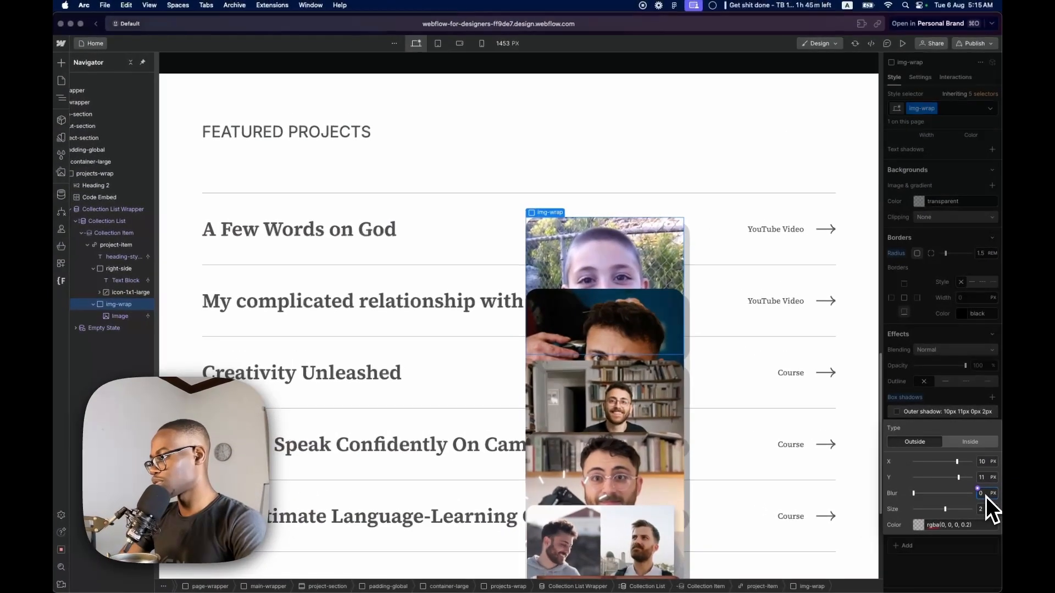
key("shift+Up")
key("shift+Up")
key("shift+Up")
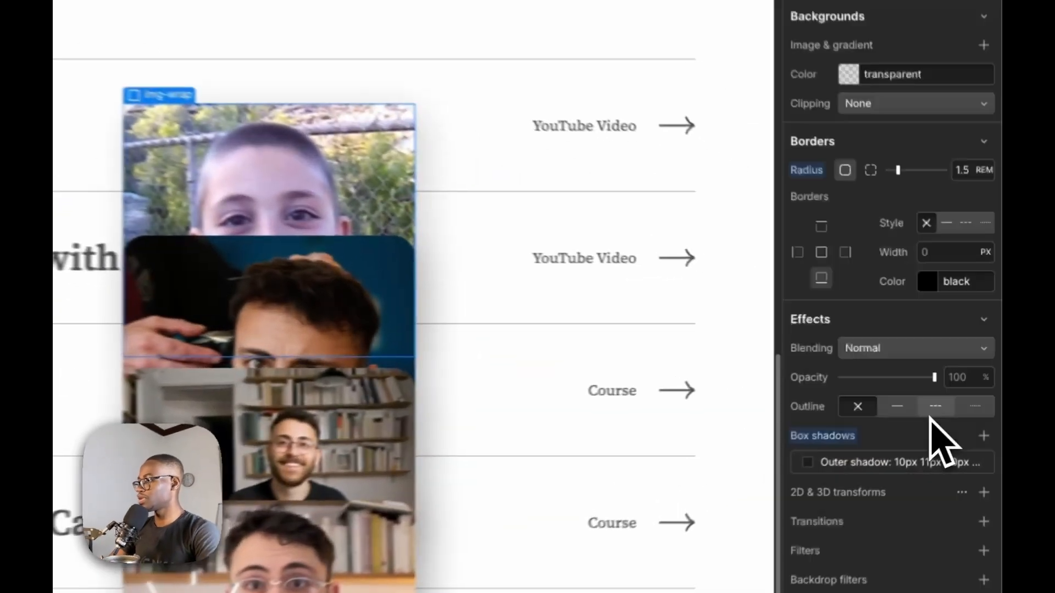
Set img-wrap's top offset to 2vh
scroll(906, 354, "up", 15)
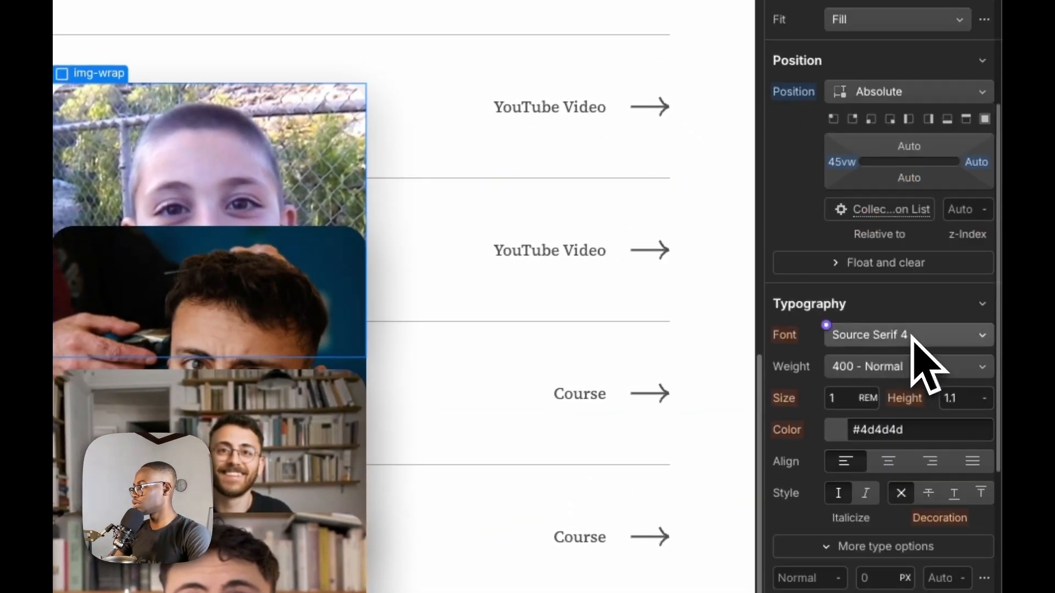
left_click(920, 182)
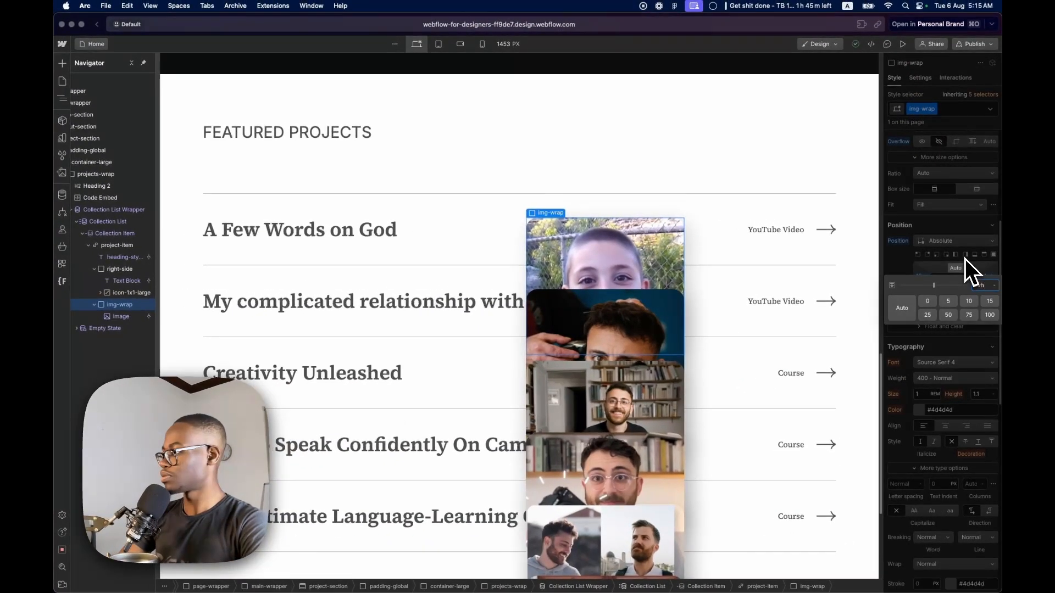
key("Return")
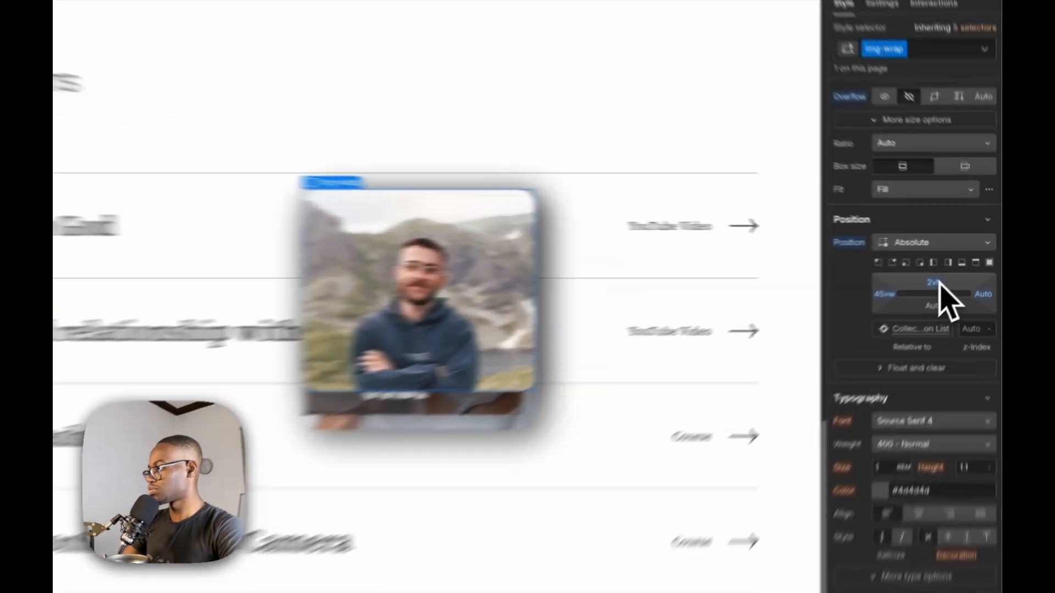
Try top offsets for img-wrap from -2vh up to 1vh, and reset the top offset to Auto
left_click(956, 269)
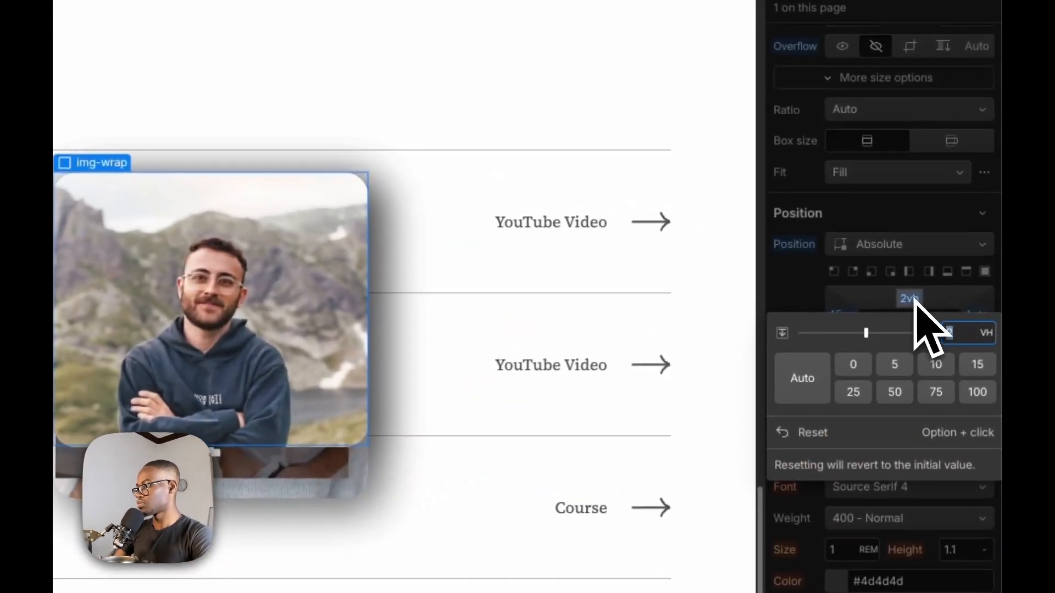
type("-2")
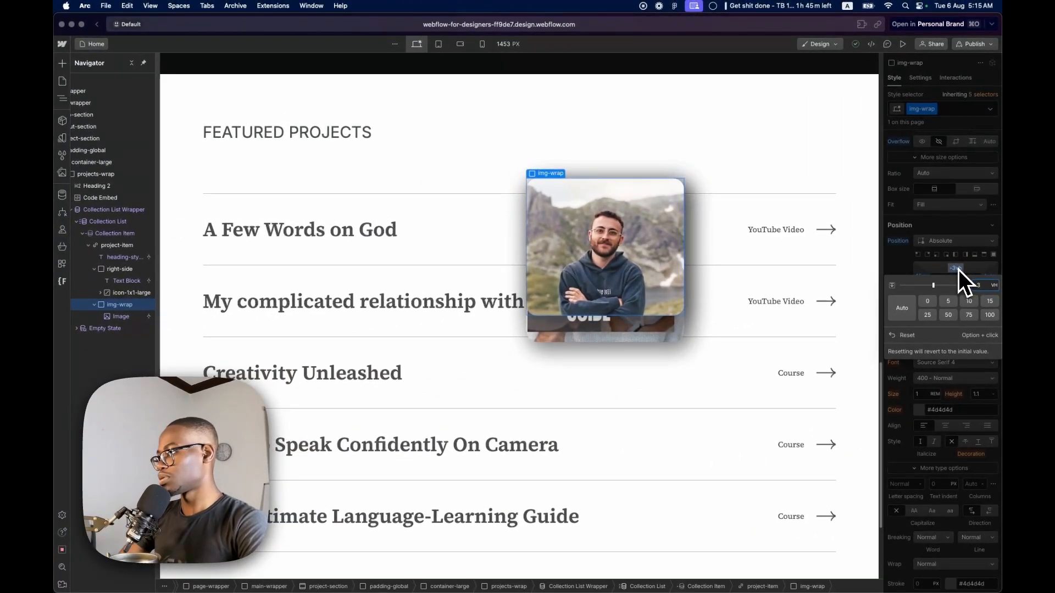
key("Up")
key("Up")
key("Up")
key("Up")
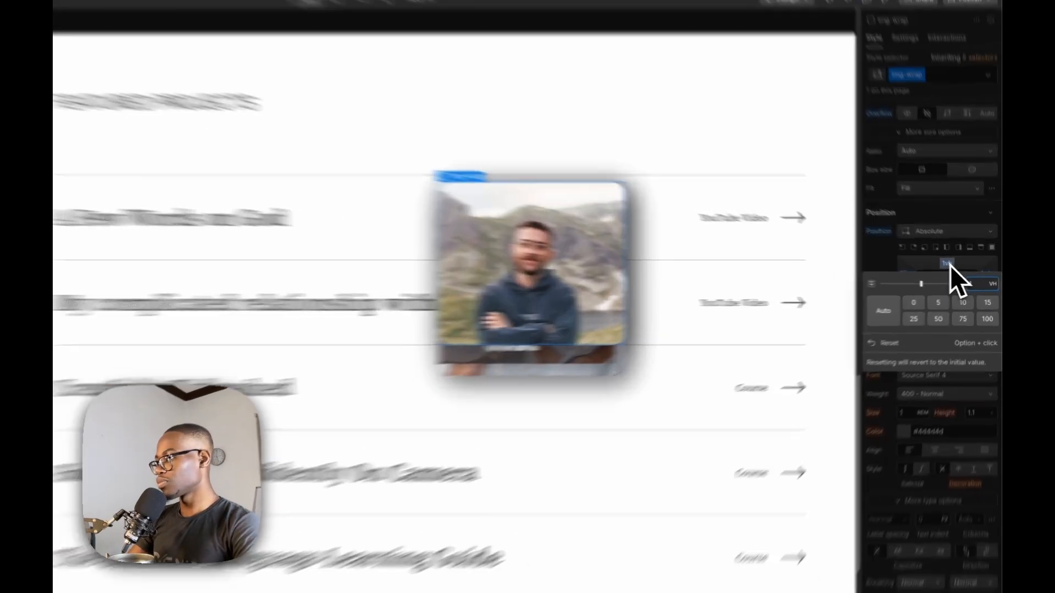
left_click(959, 269)
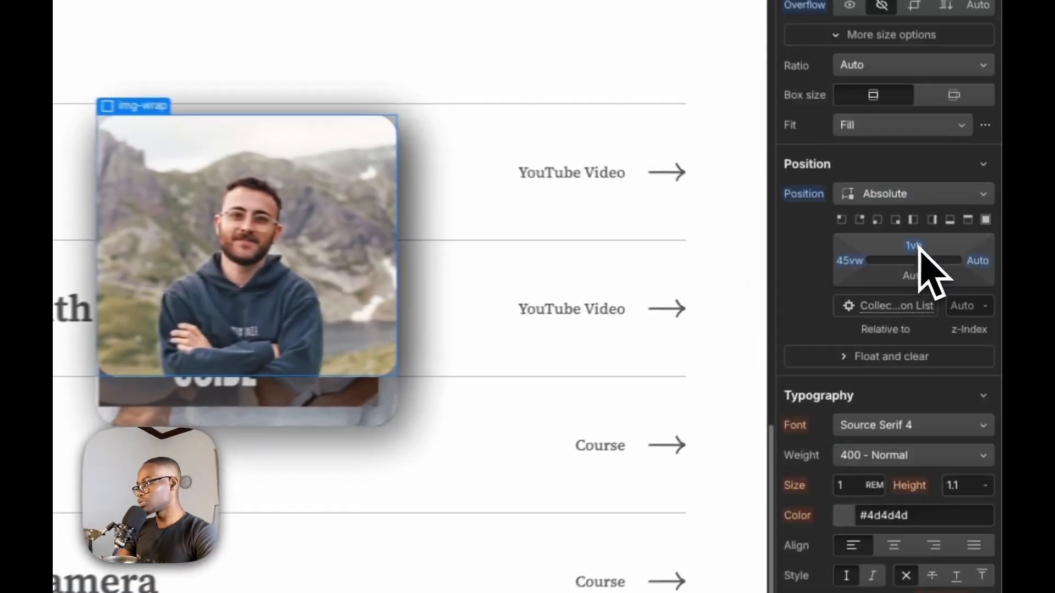
left_click(958, 269, "alt")
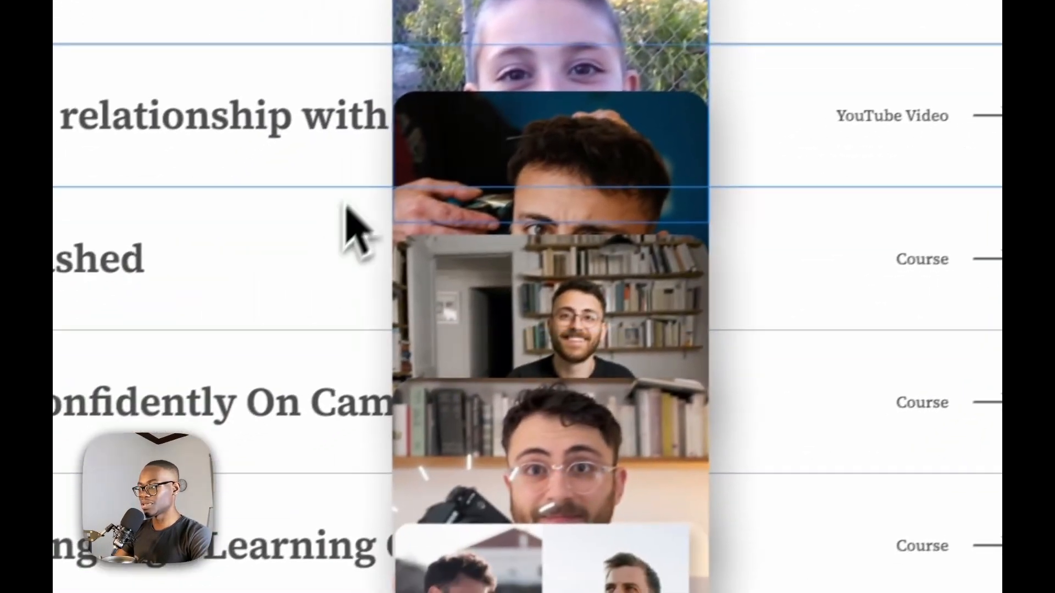
scroll(347, 205, "down", 5)
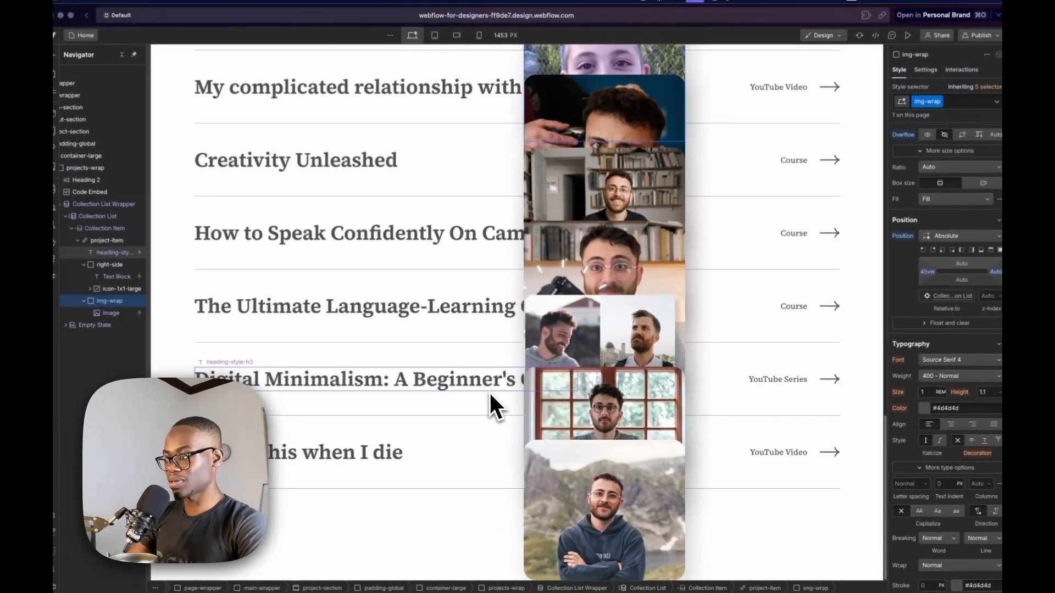
scroll(533, 451, "up", 3)
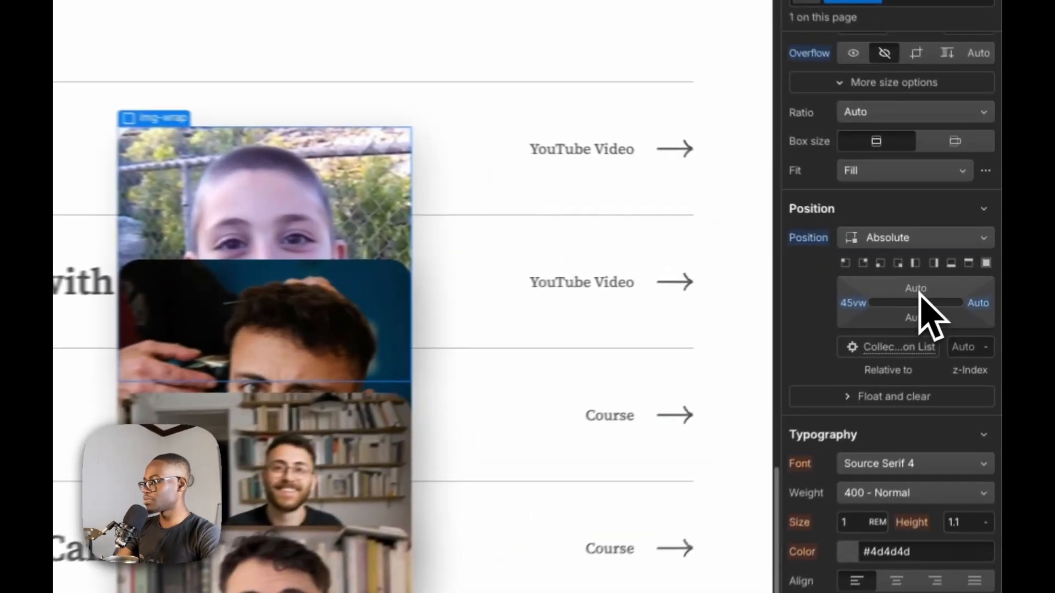
Try img-wrap's top offset at 2rem, 1rem and 0rem
left_click(956, 268)
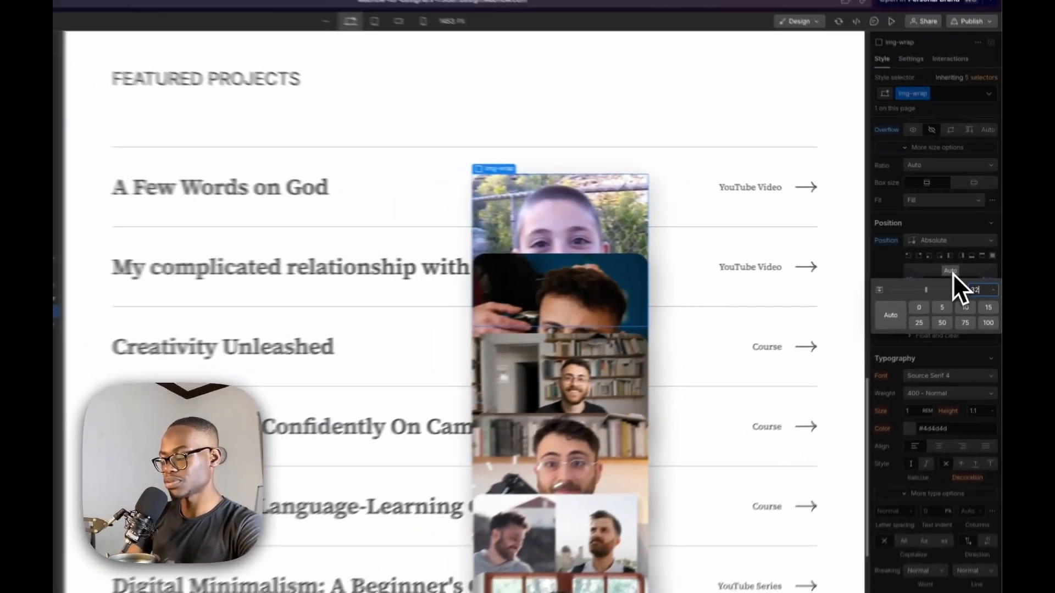
type("2rem")
key("Return")
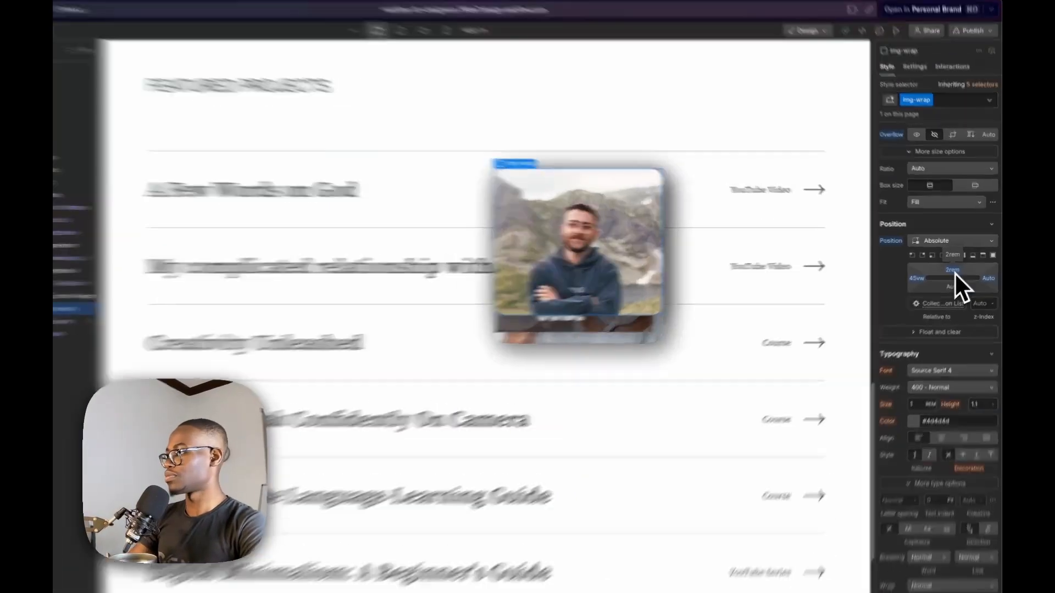
left_click(957, 270)
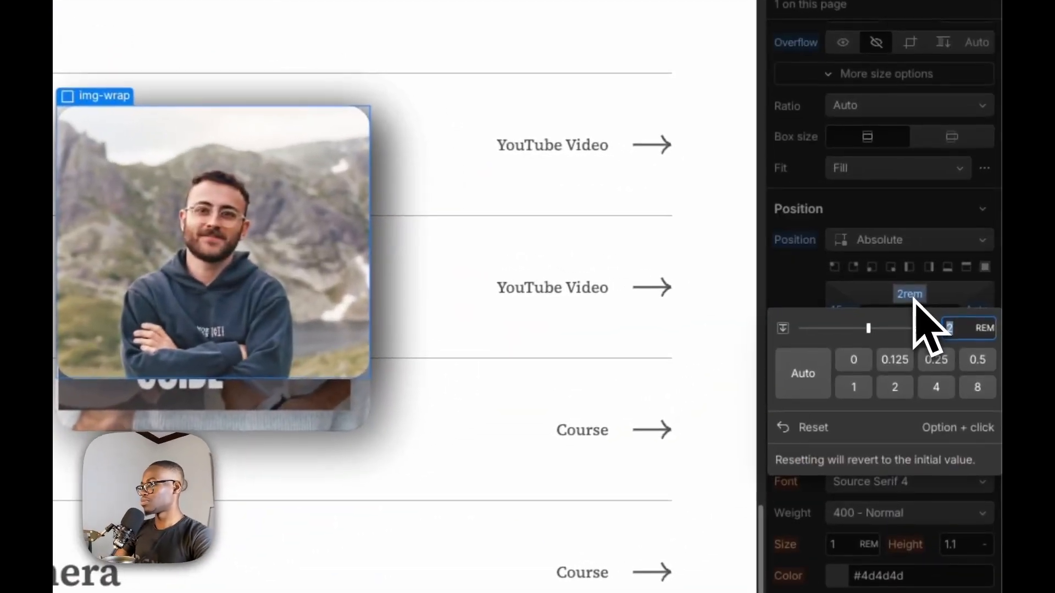
type("1")
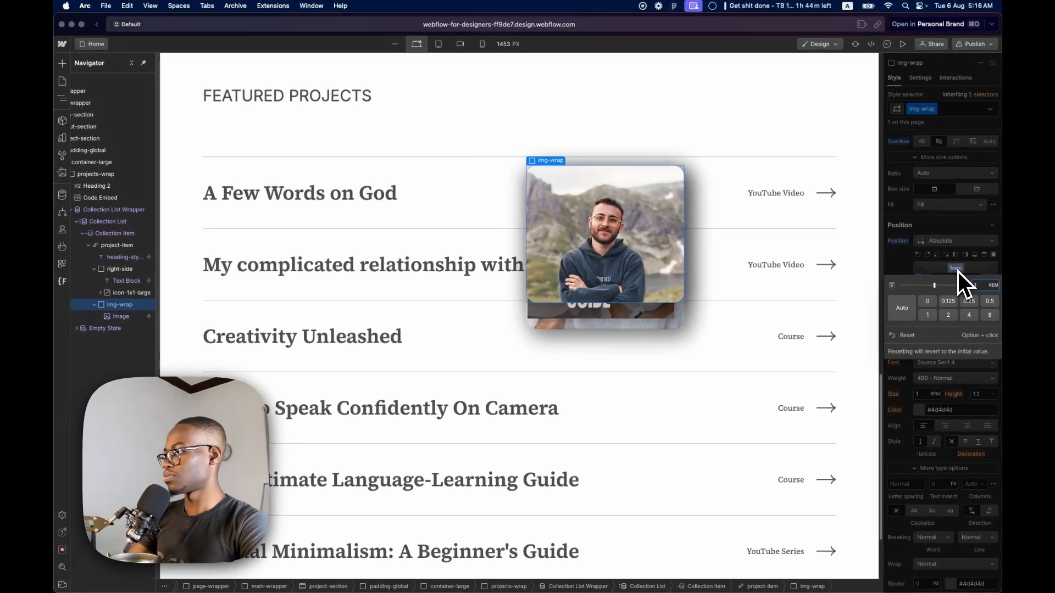
key("BackSpace")
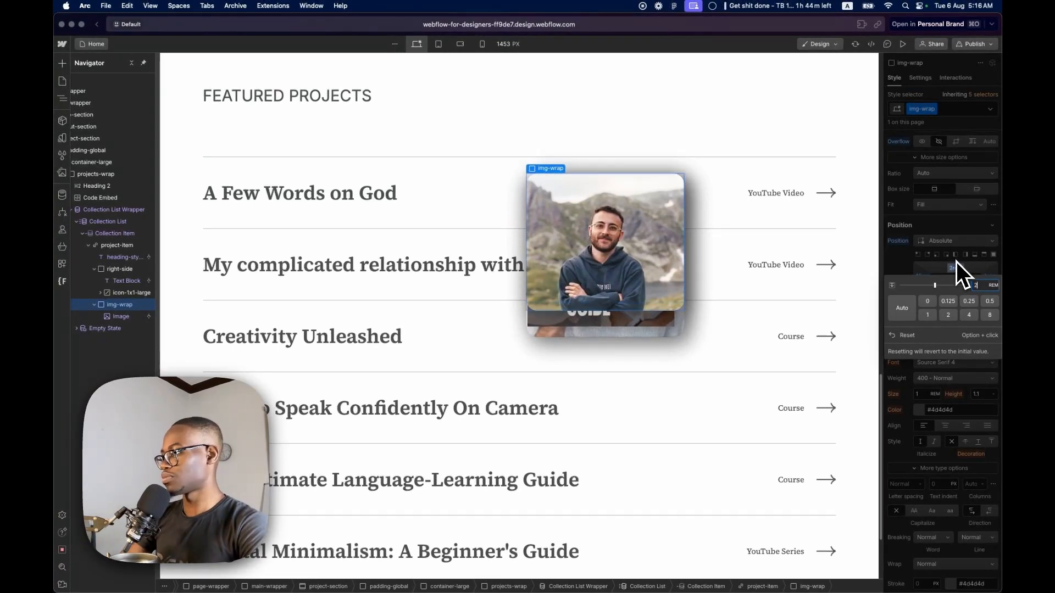
type("0")
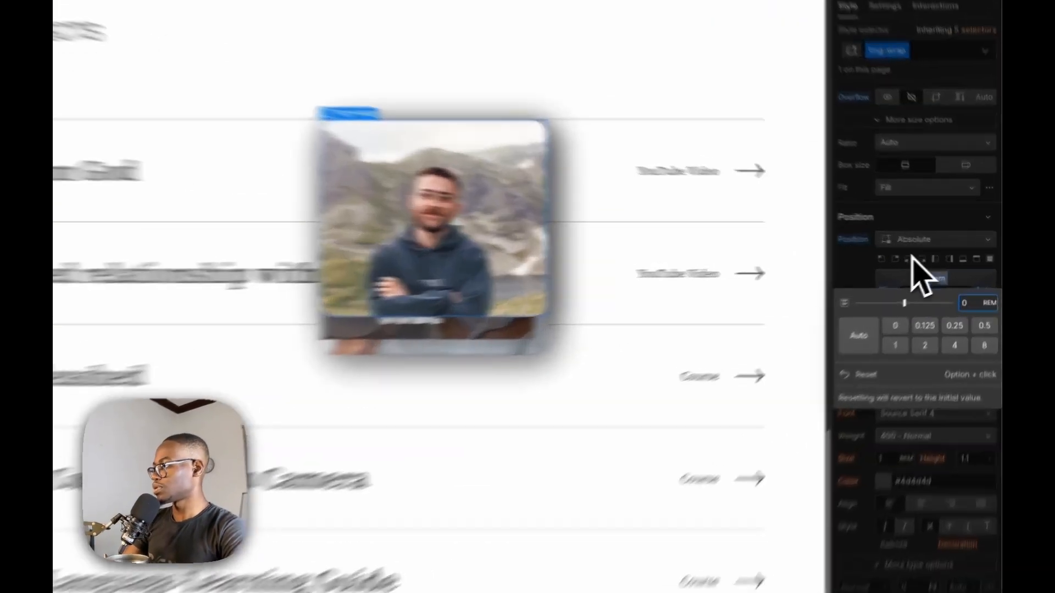
left_click(938, 256)
Try a 0% bottom offset on img-wrap and reset it to Auto
left_click(914, 327)
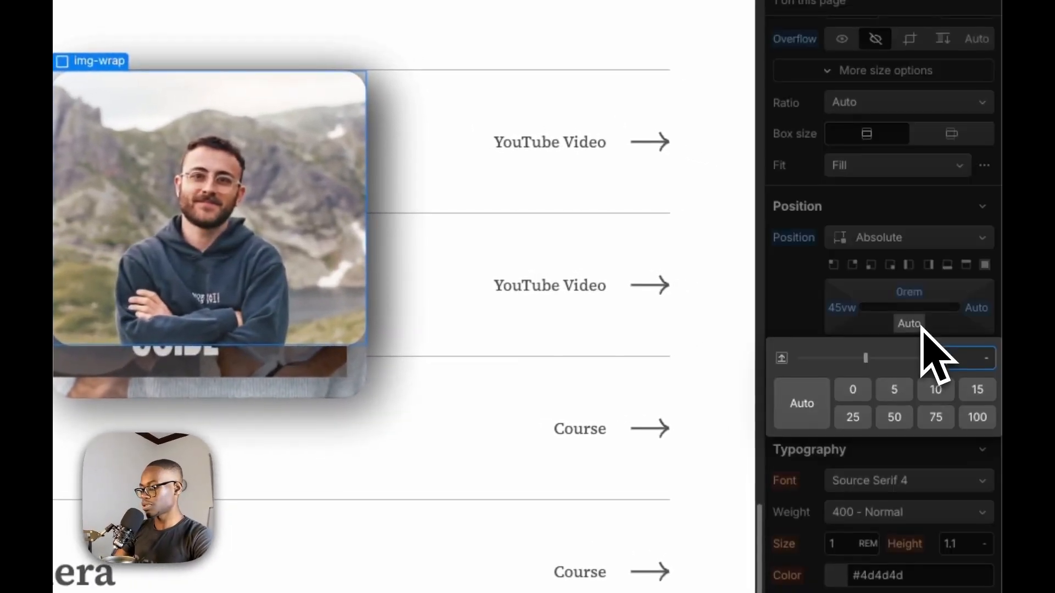
key("Return")
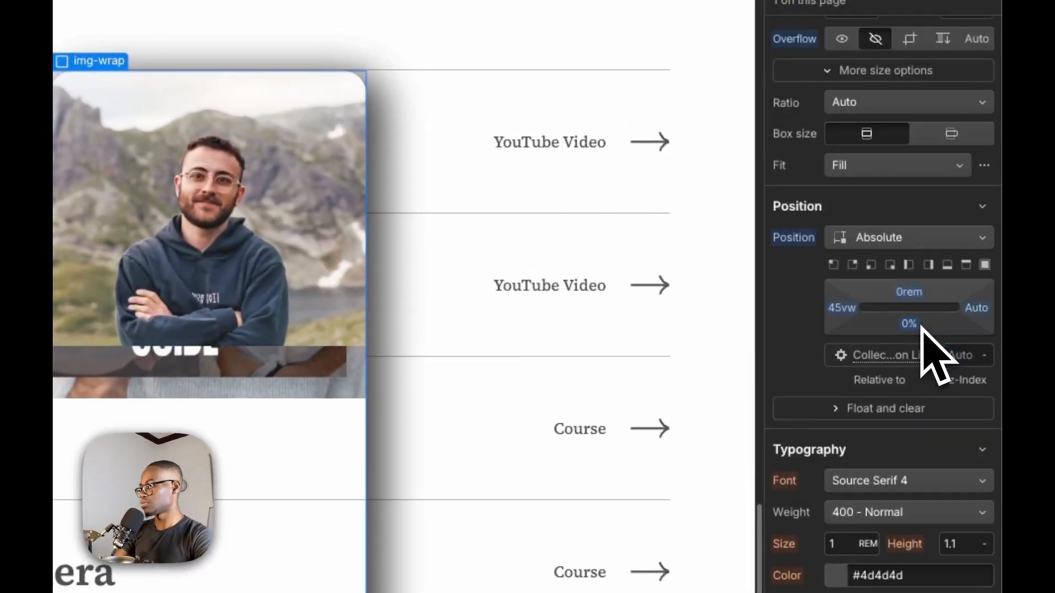
left_click(918, 327, "alt")
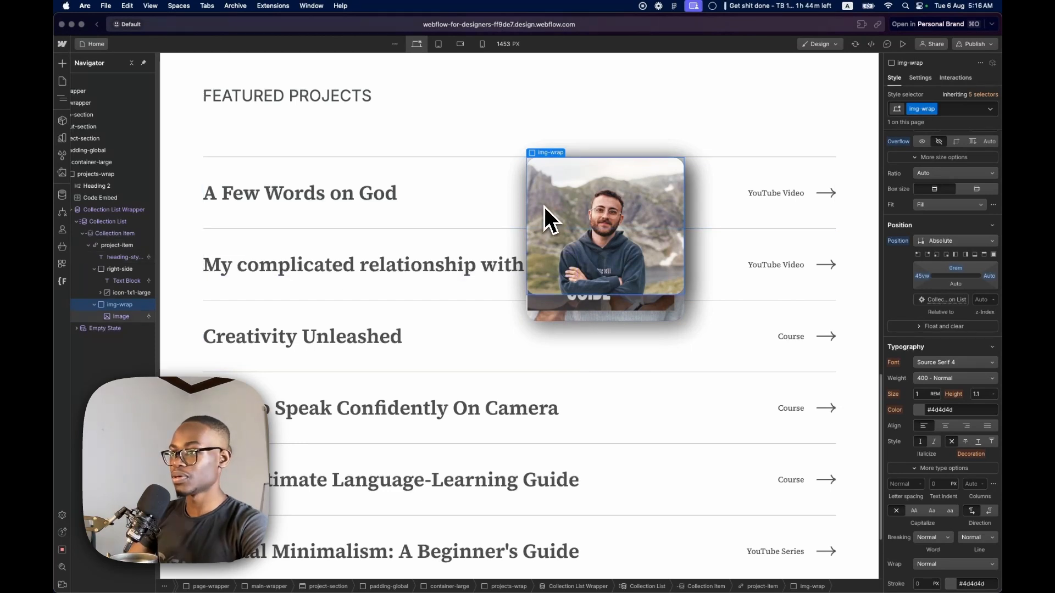
Select the image inside img-wrap and give it a new class named img
left_click(548, 229)
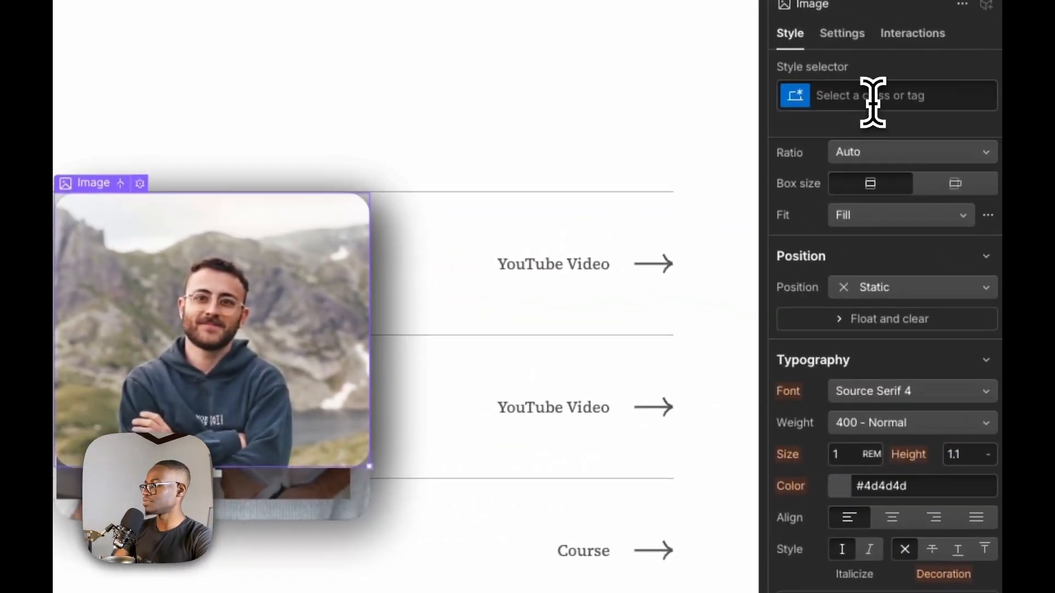
left_click(873, 99)
type("im")
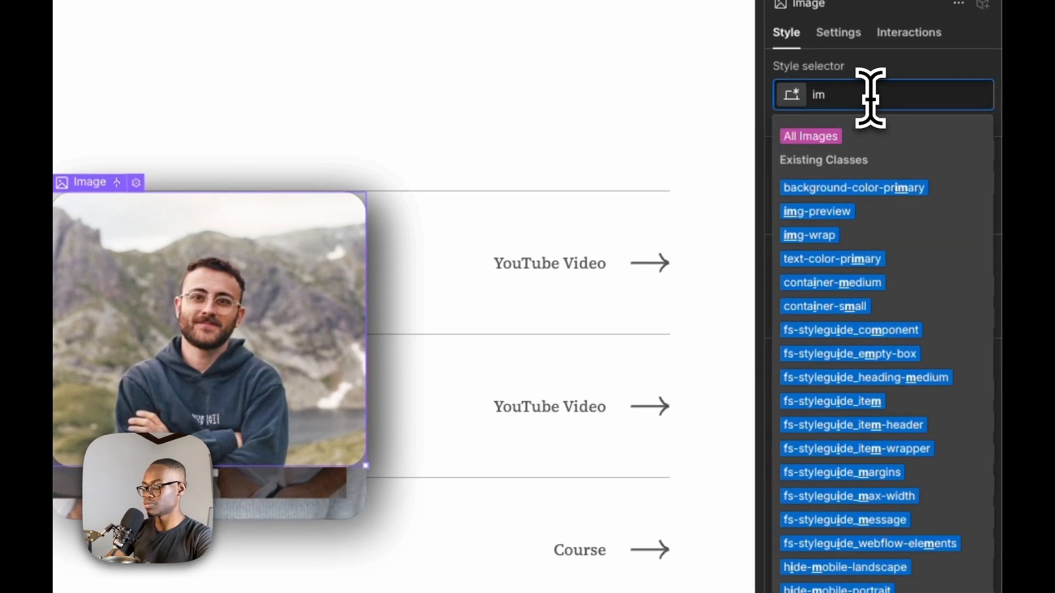
type("g")
key("Return")
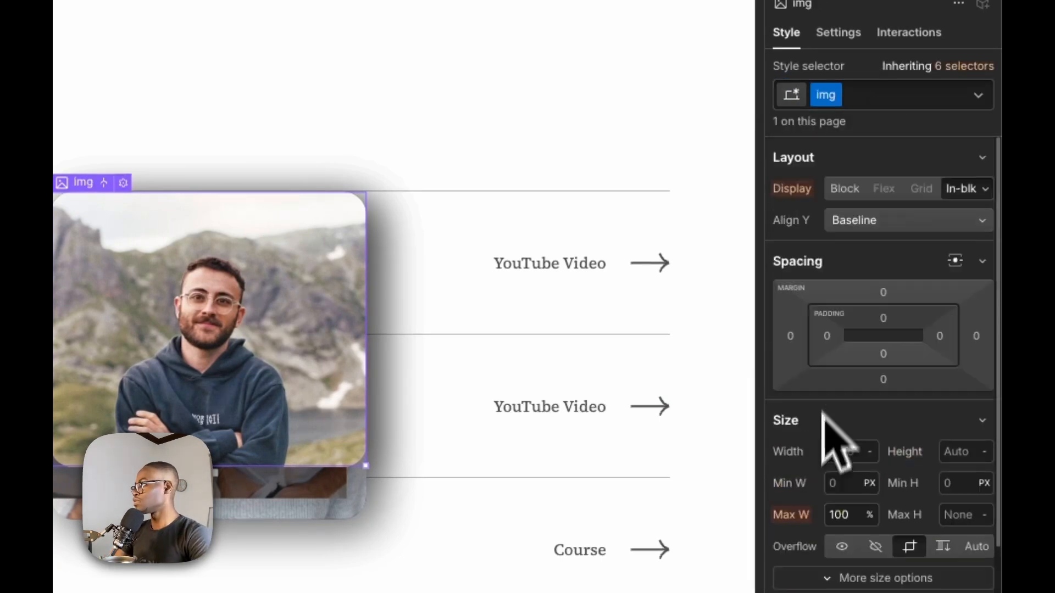
Set the img class to 100% width and 100% minimum height with a Cover fit
type("1")
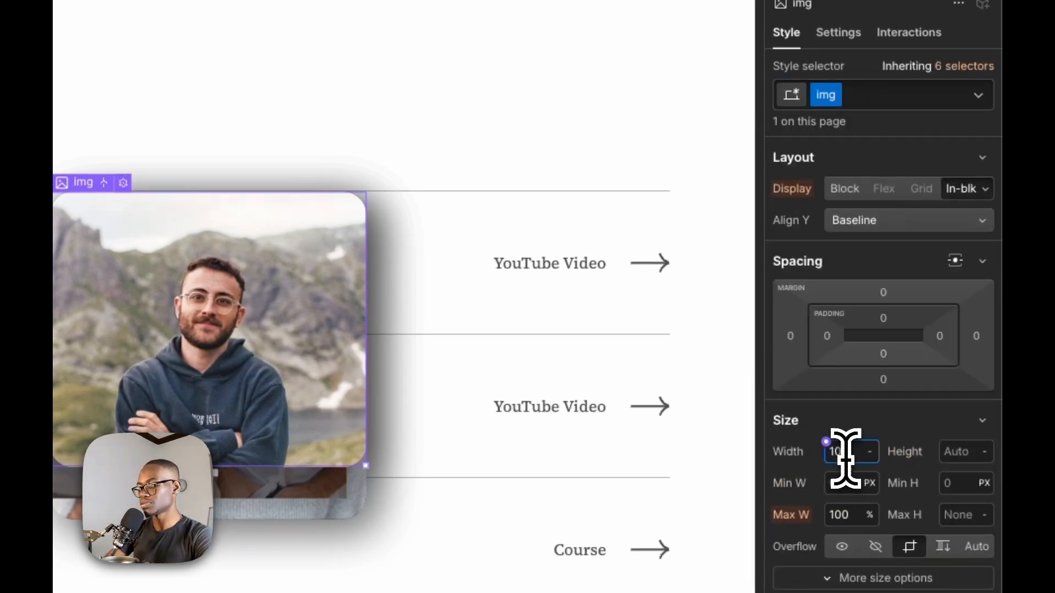
type("00")
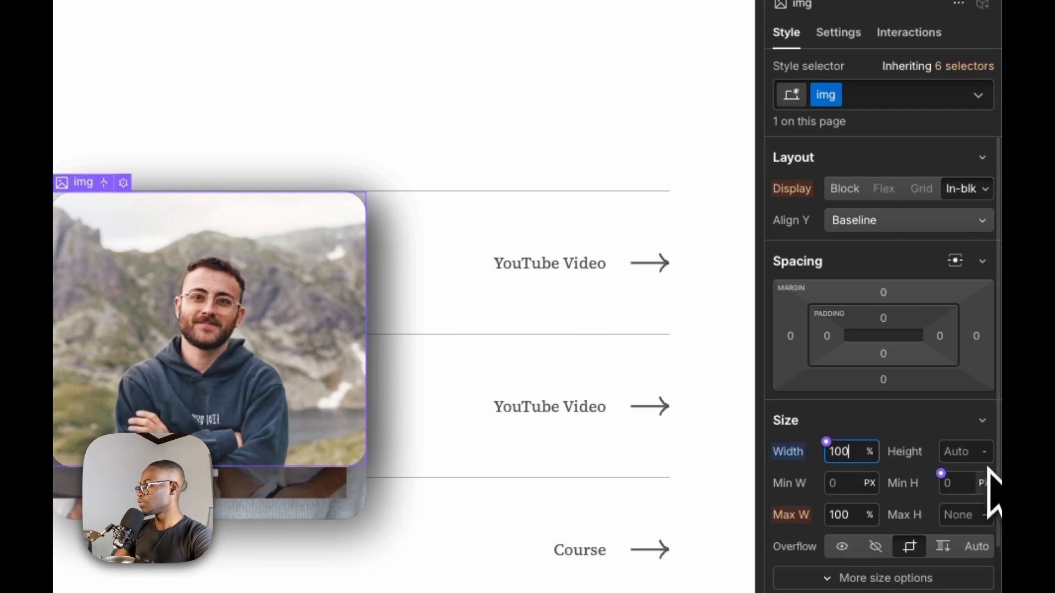
left_click(956, 484)
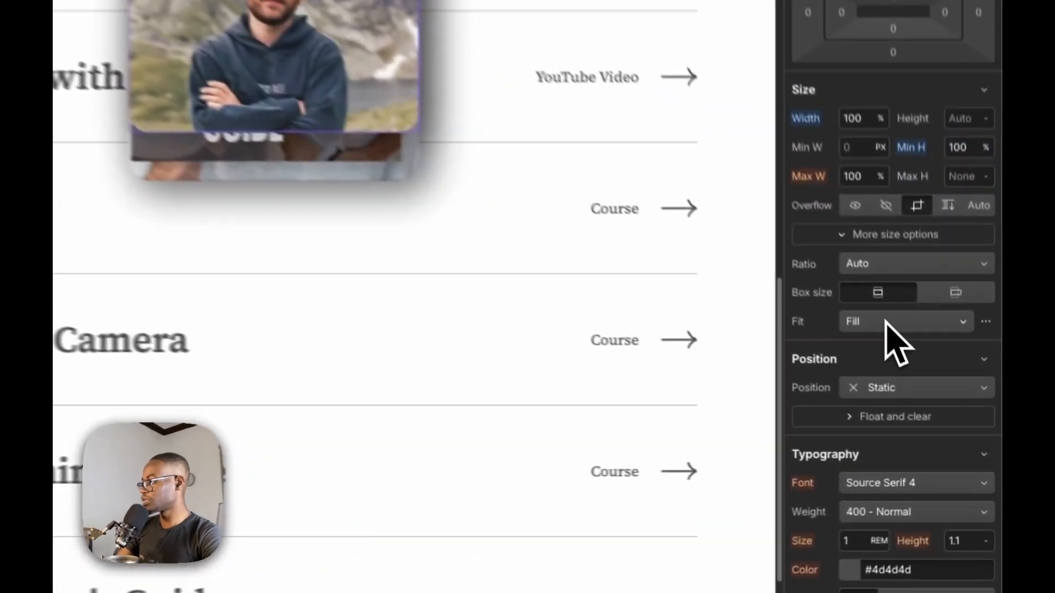
left_click(951, 398)
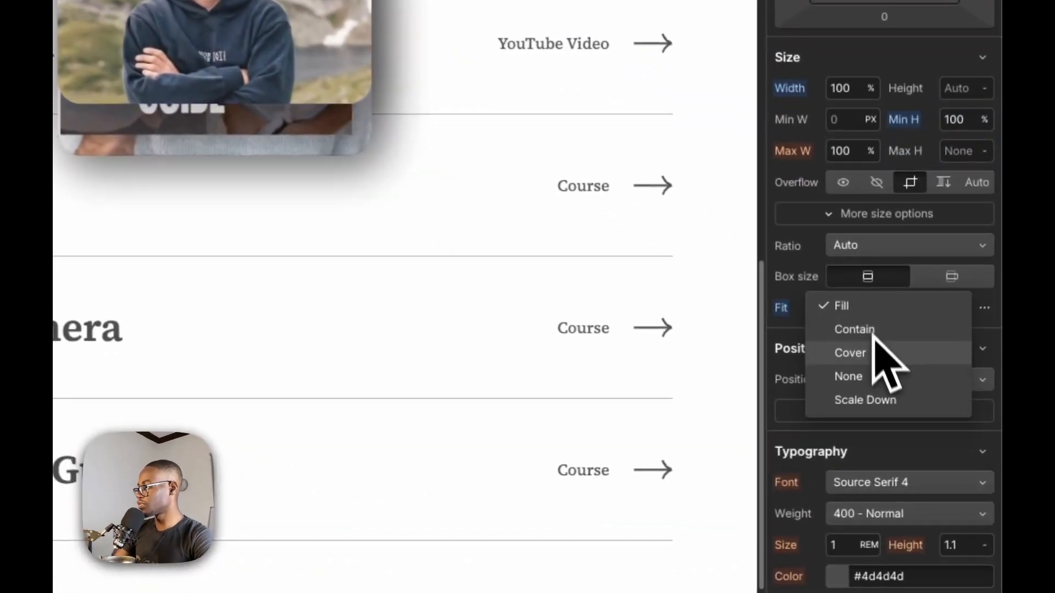
left_click(936, 422)
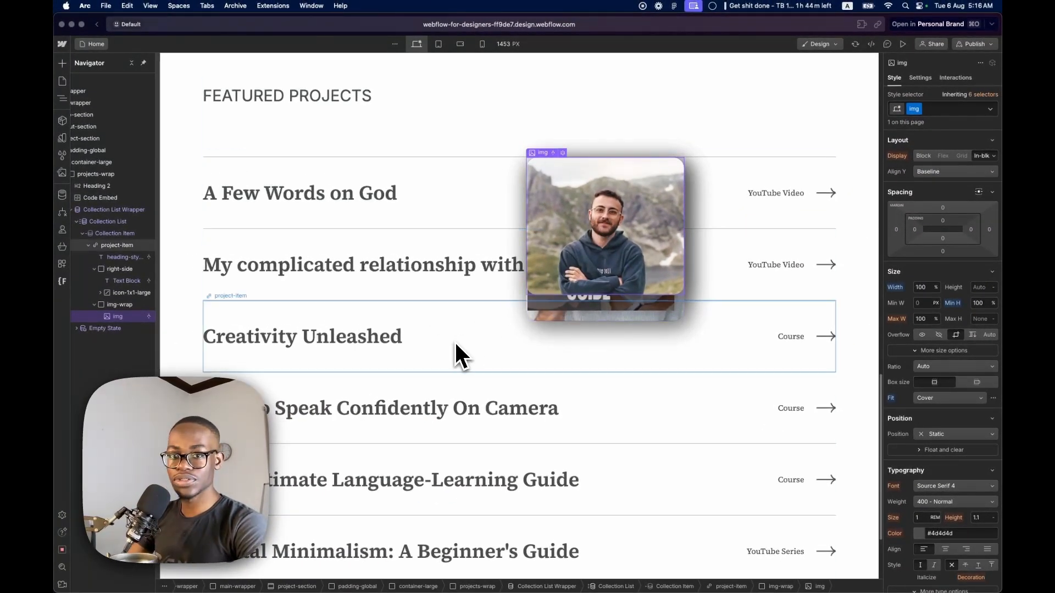
Reset img-wrap's top offset to Auto and add a Move transform with Y at -43 px
left_click(118, 304)
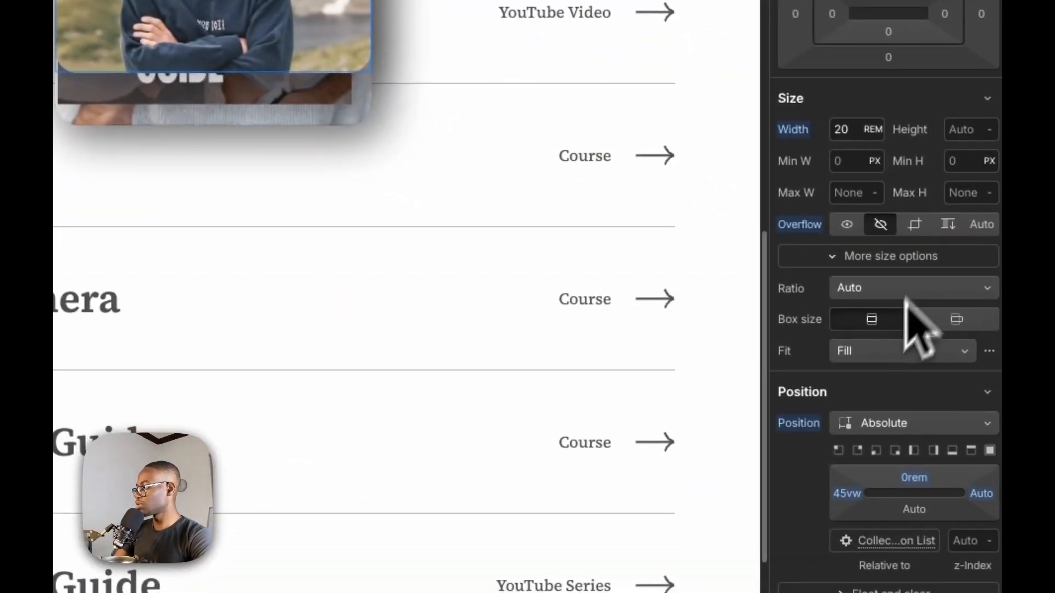
left_click(913, 478, "alt")
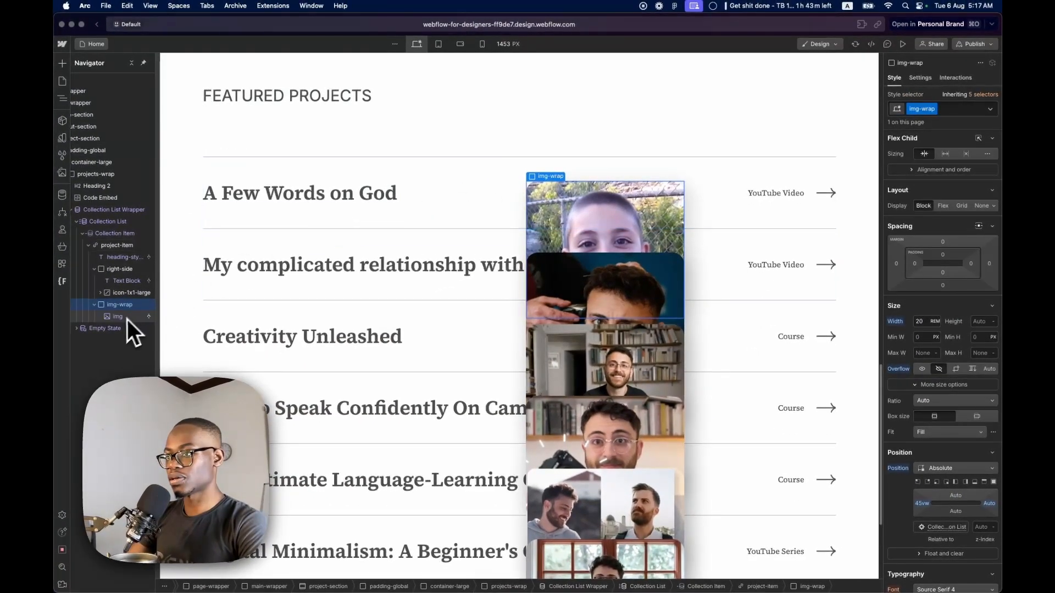
scroll(975, 316, "down", 5)
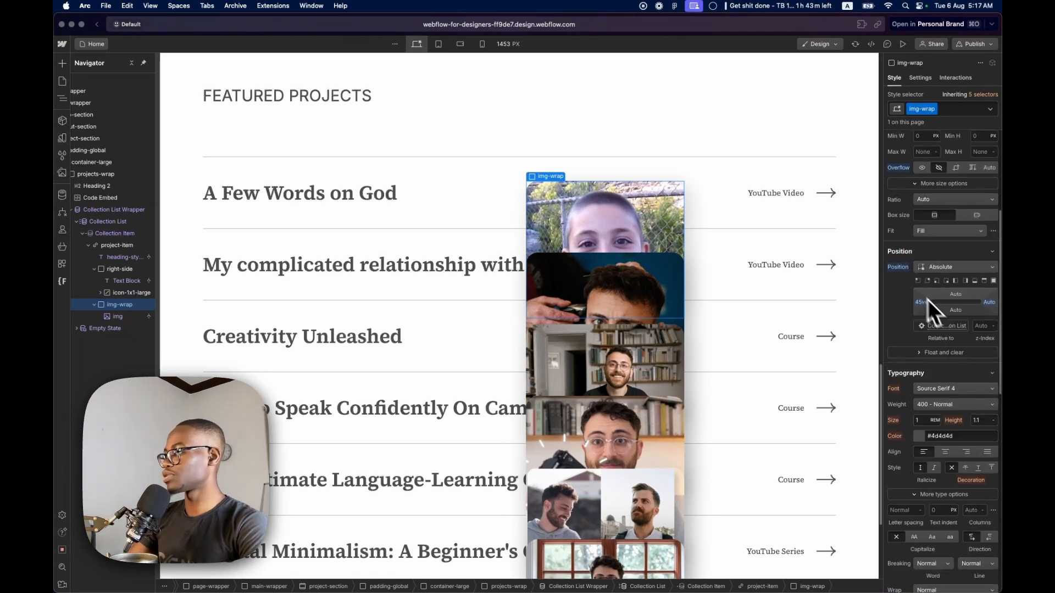
scroll(939, 351, "down", 7)
scroll(949, 510, "down", 5)
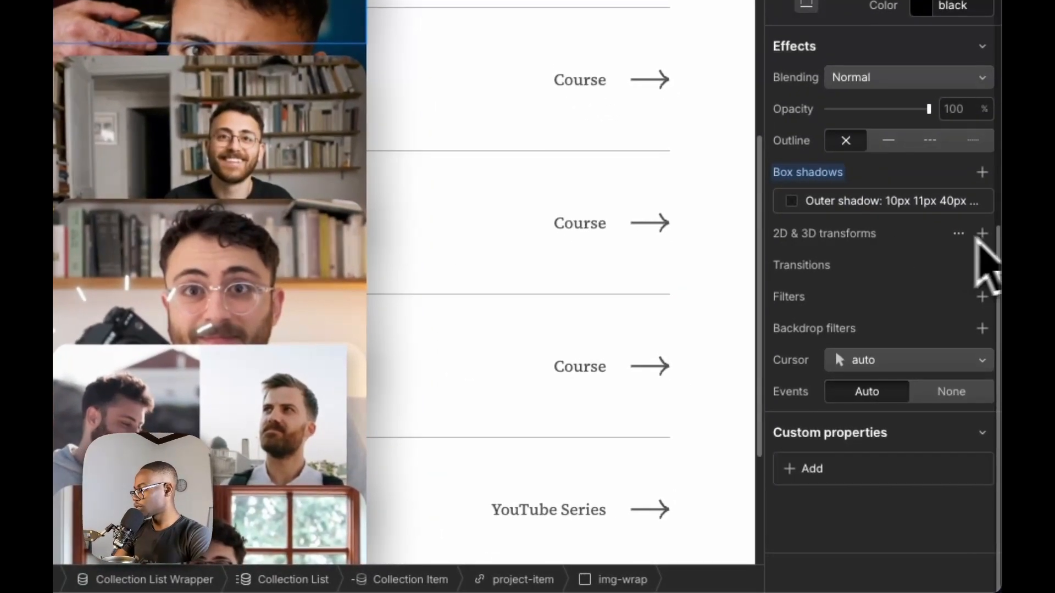
left_click(981, 234)
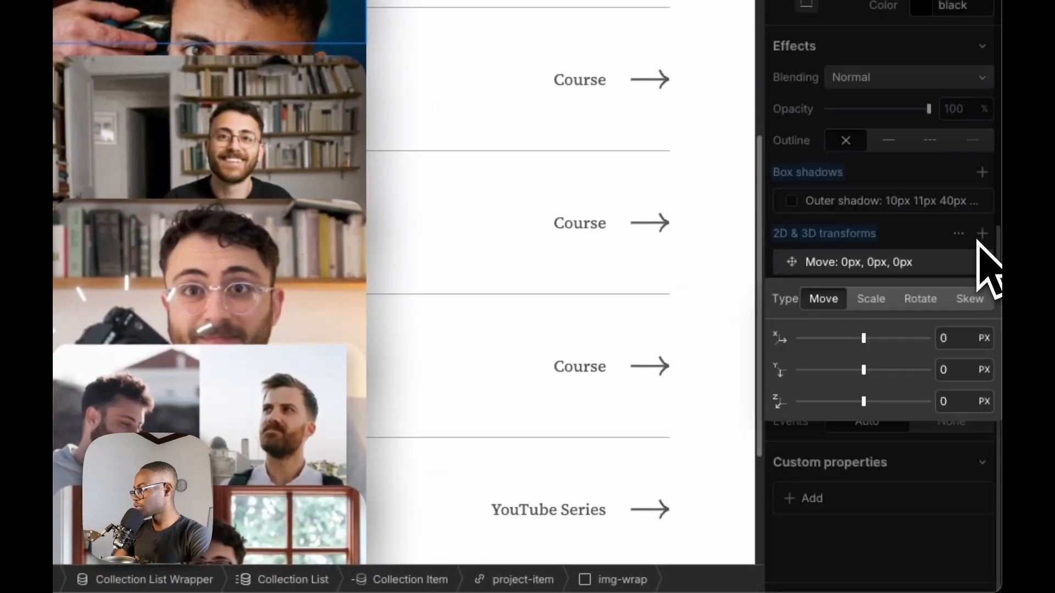
left_click_drag(864, 372, 855, 369)
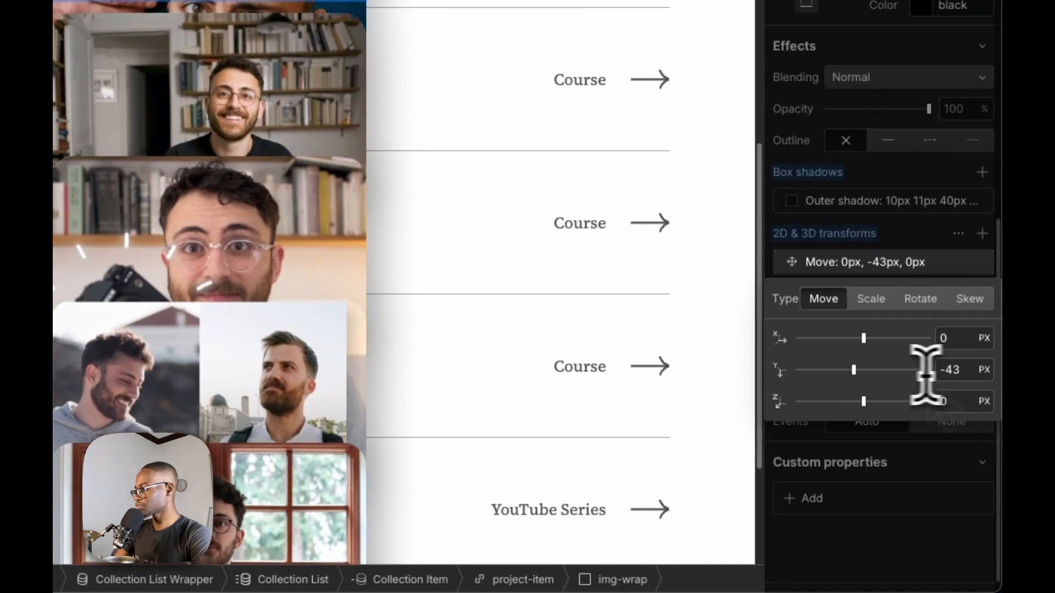
Adjust the Move transform's Y value to -40 px, switch it to 2rem, and step it down to shift img-wrap upward
left_click(960, 369)
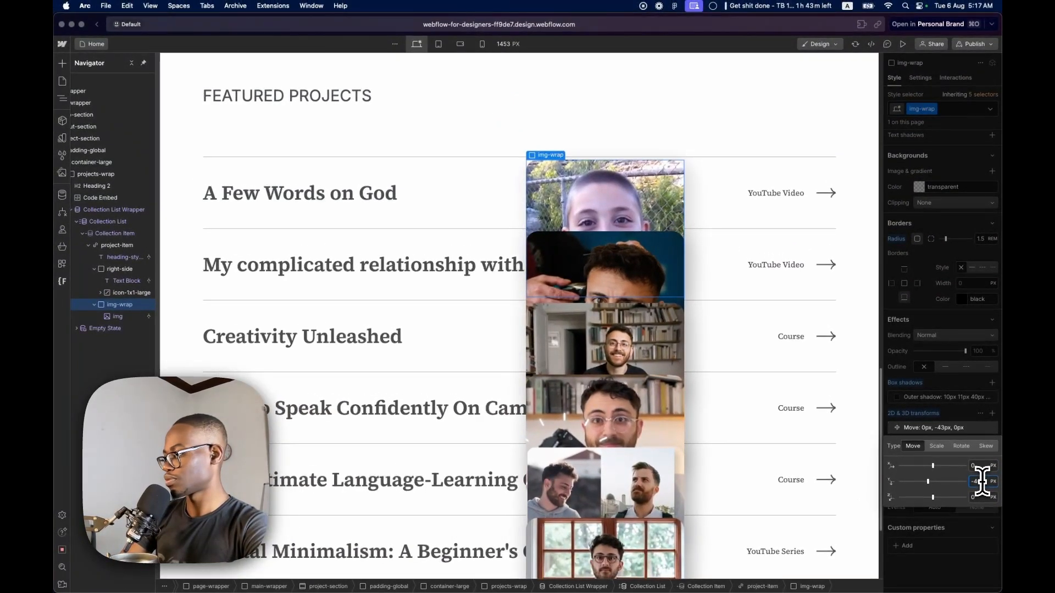
key("Up")
key("Up")
key("Up")
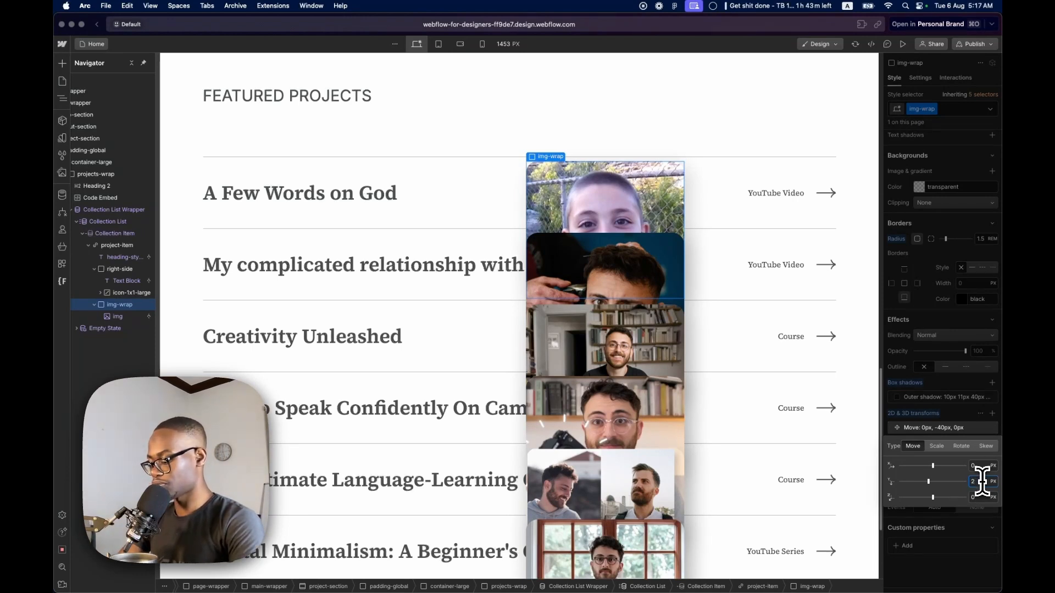
key("Return")
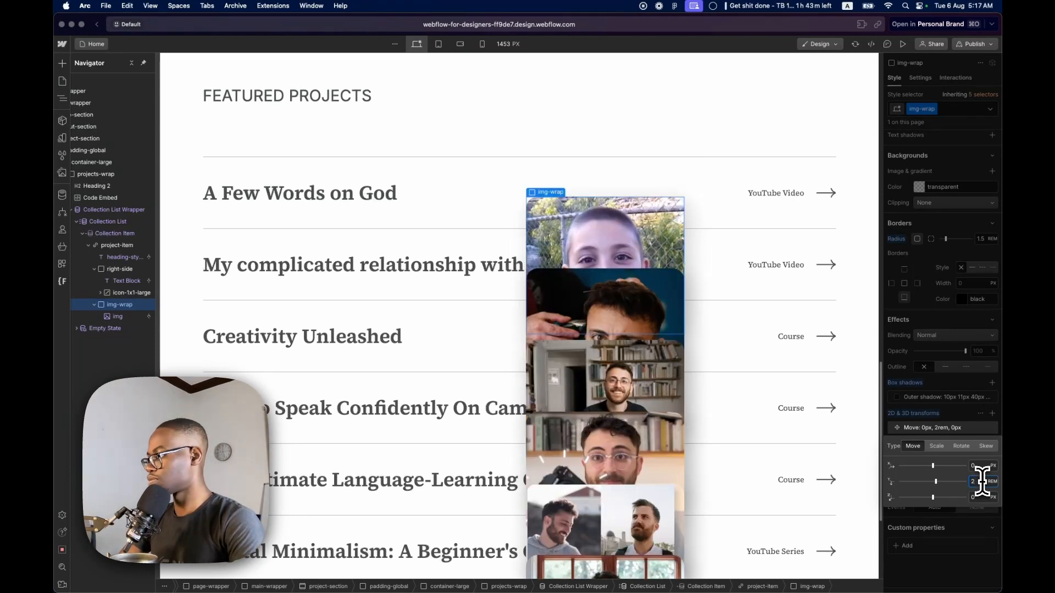
key("Down")
key("Down")
key("Down")
key("Down")
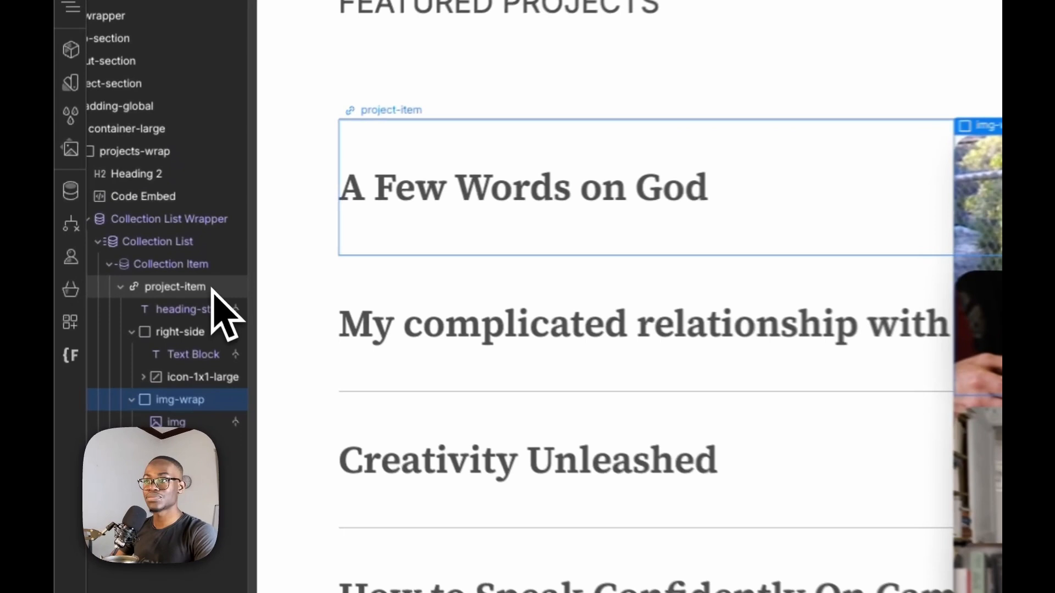
Select the project-item link block and open its interactions
left_click(213, 291)
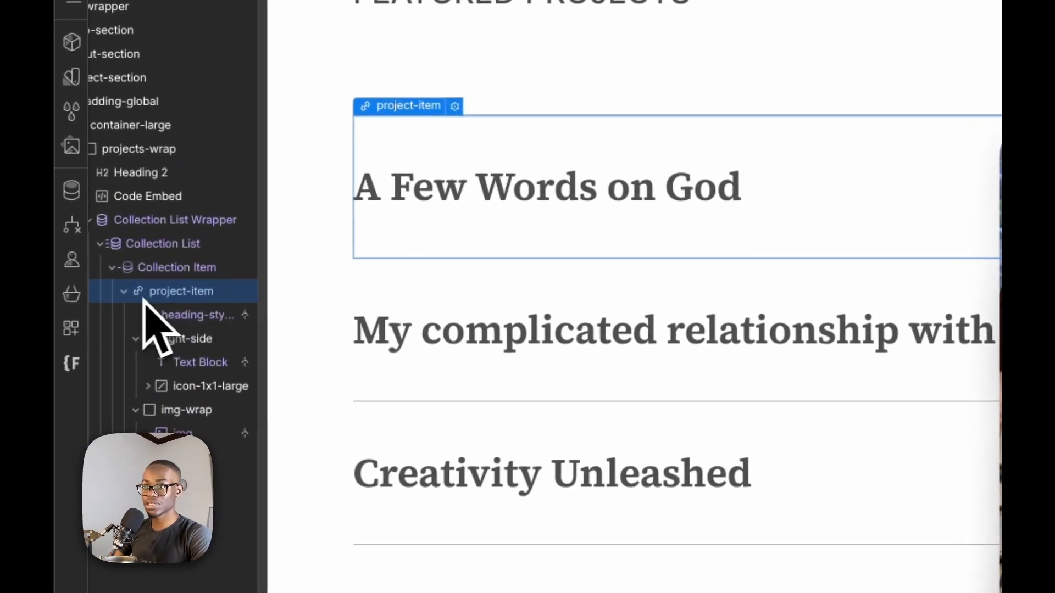
left_click(120, 286)
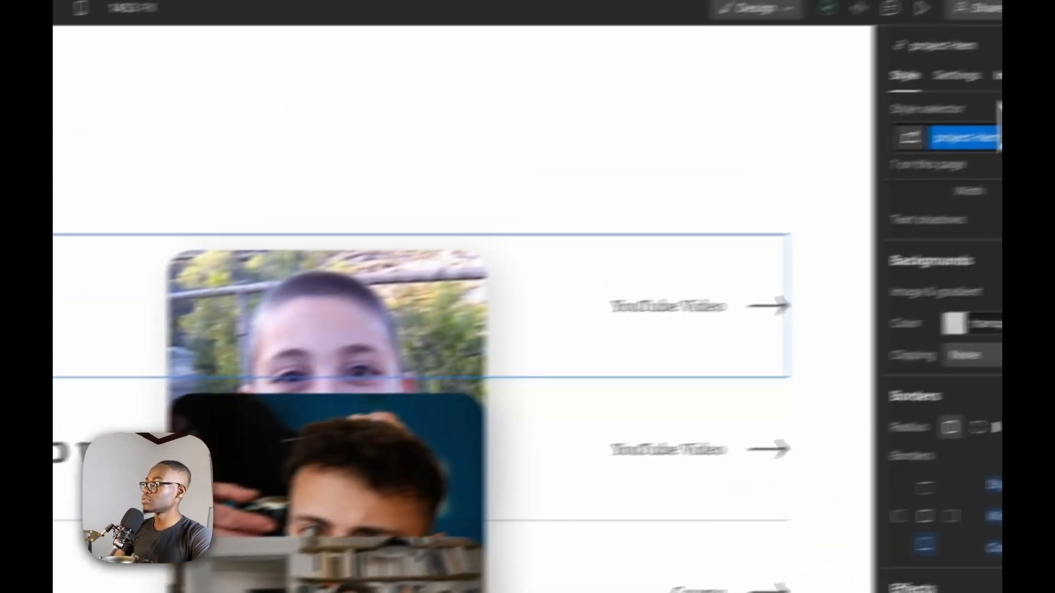
left_click(922, 96)
left_click(994, 164)
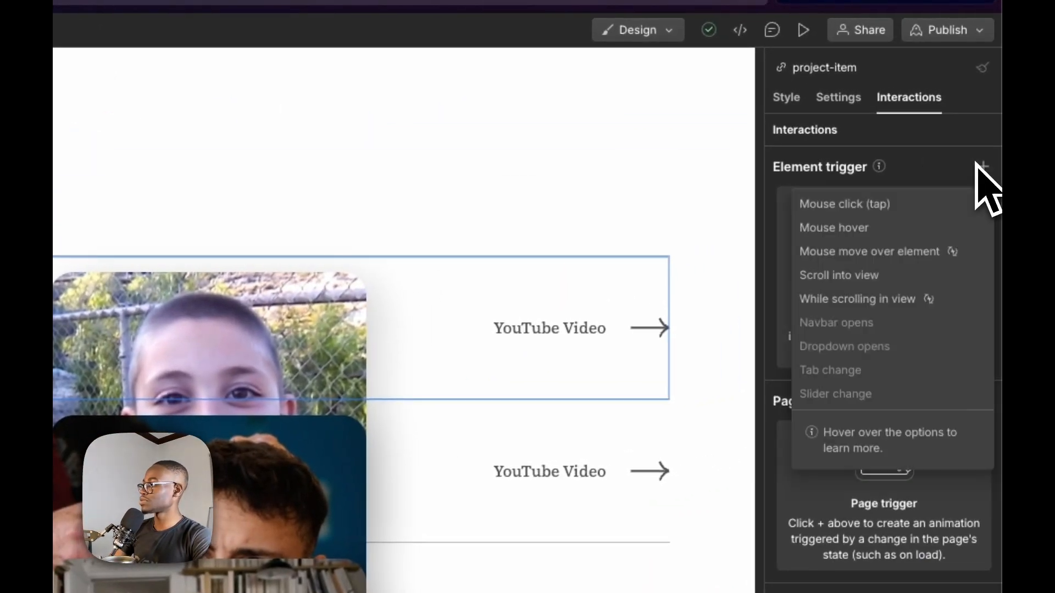
left_click(900, 208)
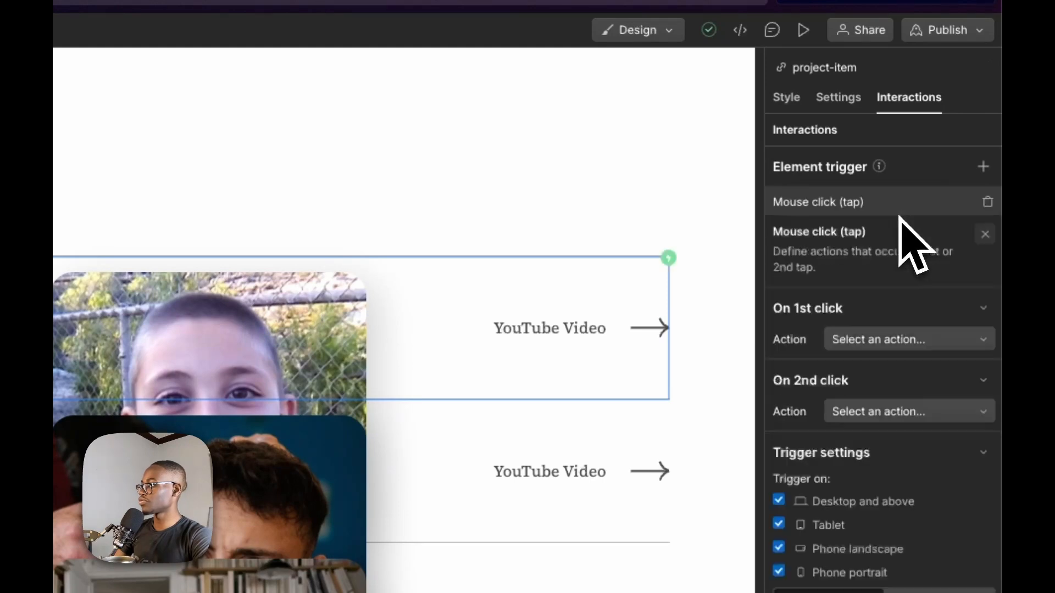
left_click(985, 166)
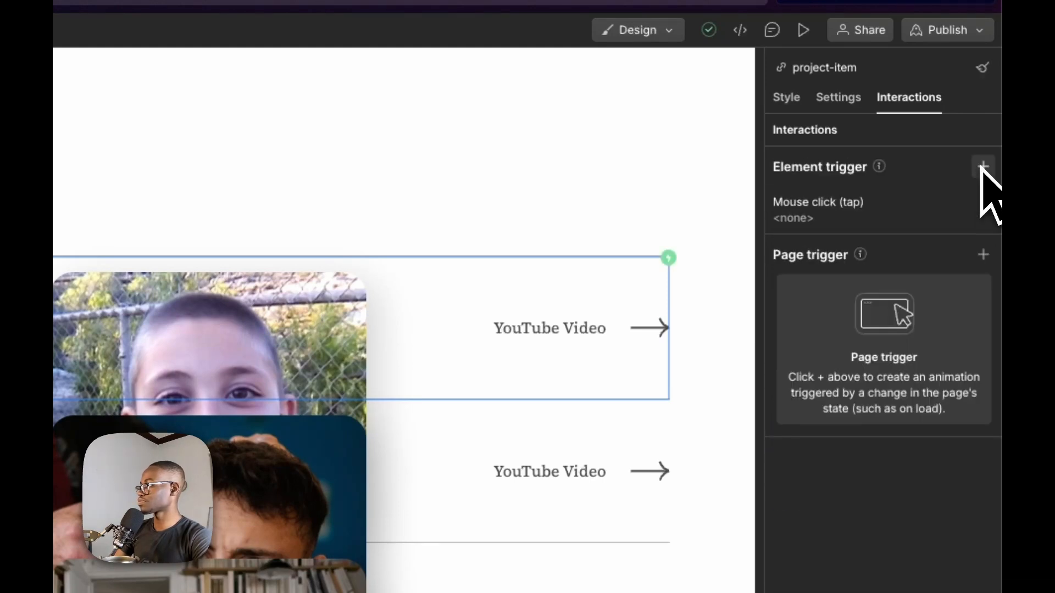
left_click(988, 203)
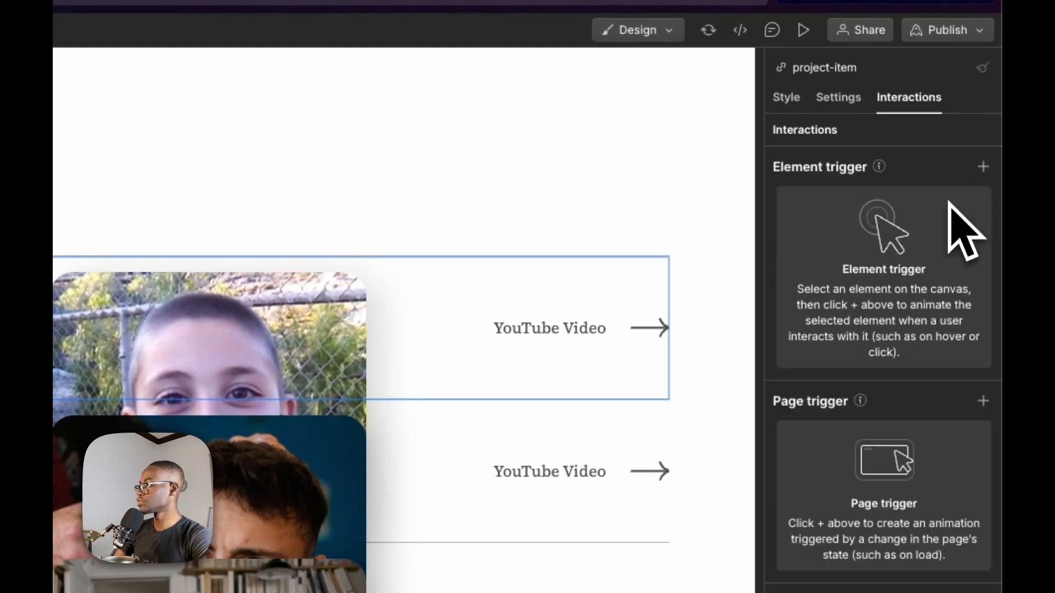
Add a Mouse hover trigger to project-item and have its hover action start a new timed animation
left_click(983, 168)
left_click(929, 227)
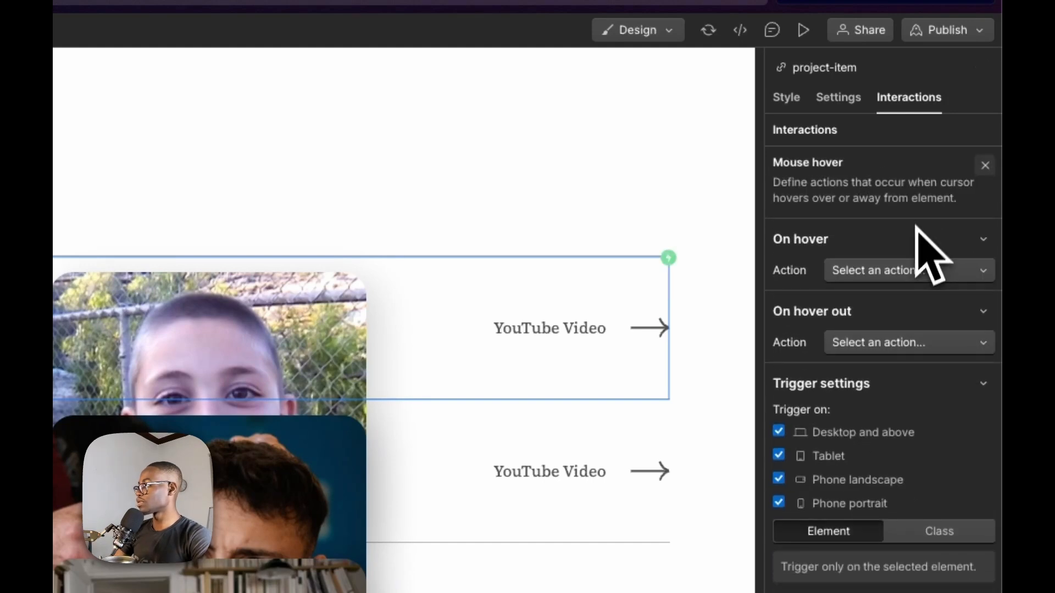
left_click(911, 272)
left_click(902, 317)
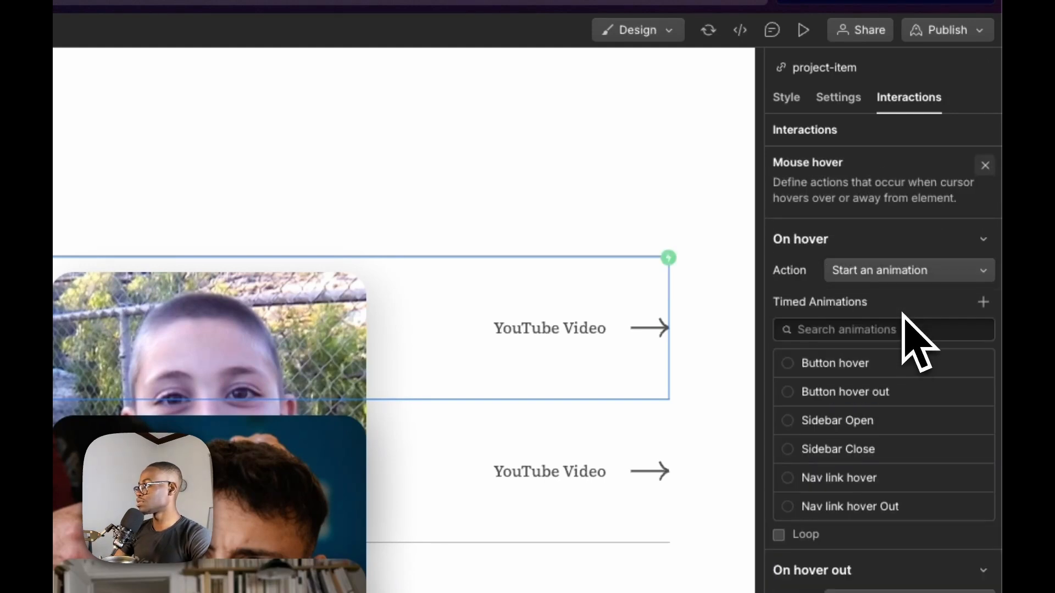
left_click(983, 301)
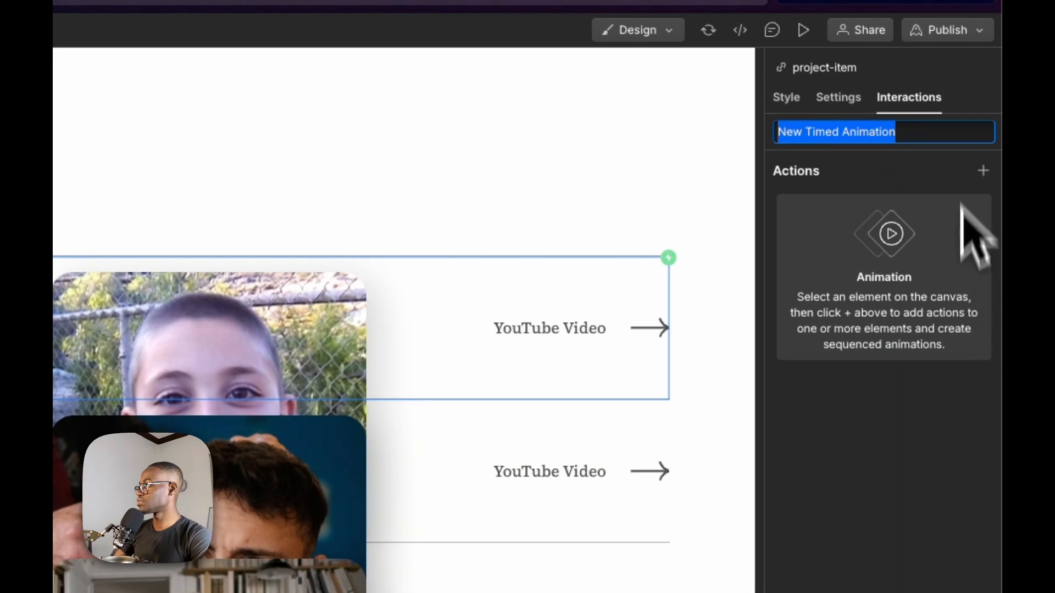
Limit the Mouse hover trigger to desktop and above by disabling it on tablet, phone landscape and phone portrait
left_click(938, 95)
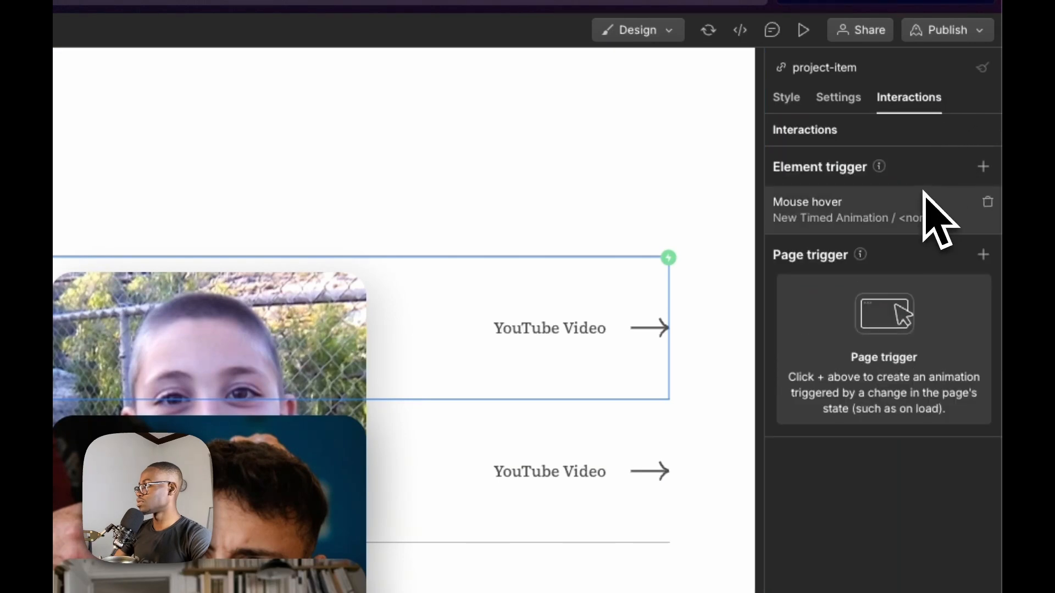
left_click(923, 207)
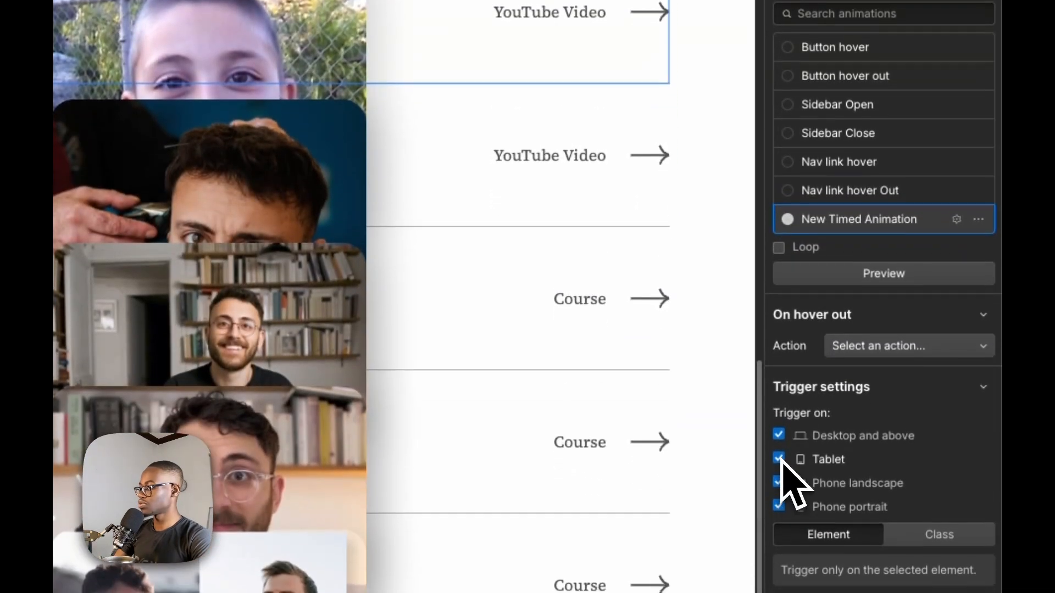
left_click(779, 467)
left_click(778, 491)
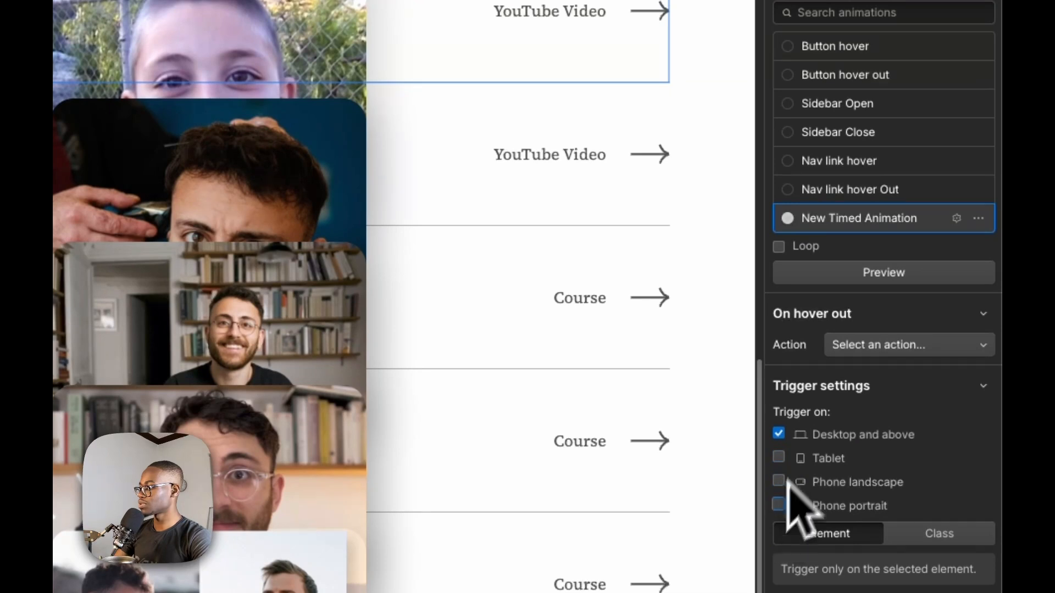
scroll(879, 472, "down", 1)
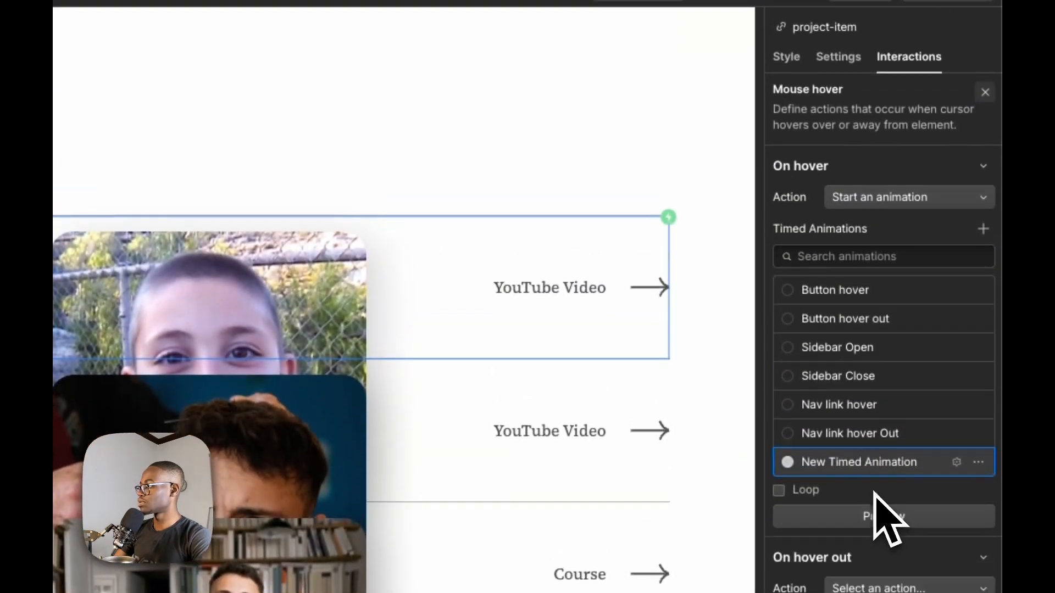
Open the new timed animation for editing and rename it Project Hover
left_click(956, 452)
left_click(846, 100)
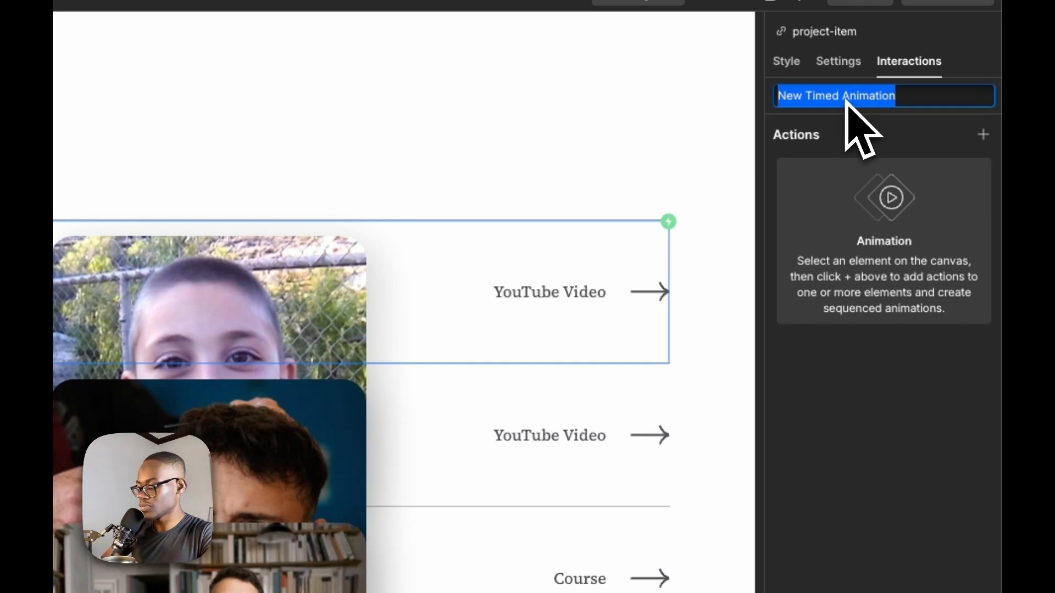
type("Project Hover")
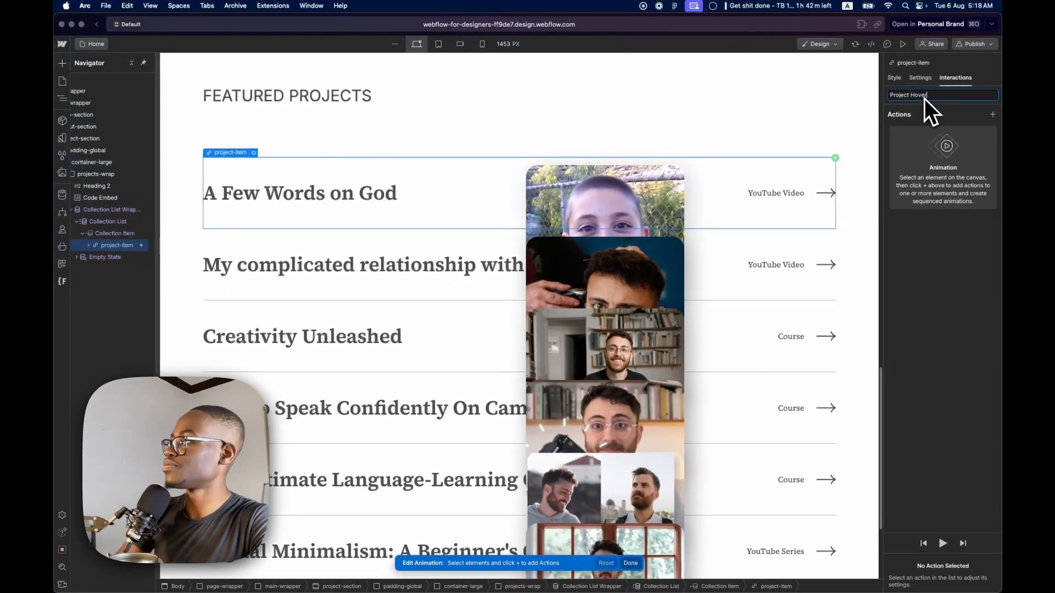
key("Return")
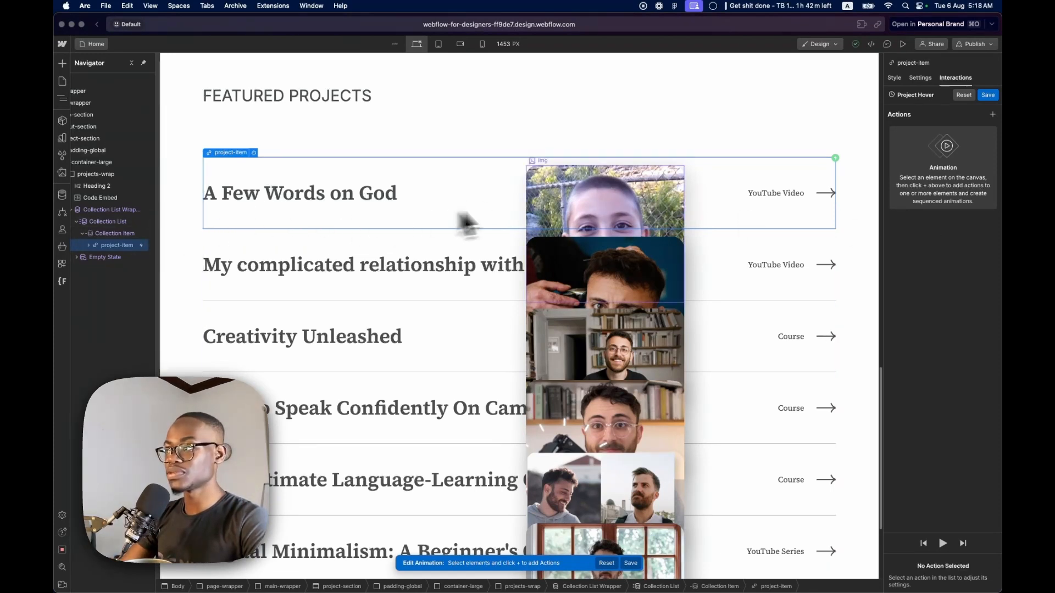
Add a Rotate action for img-wrap to Project Hover as an initial state, with the Z rotation at 20 degrees
left_click(99, 242)
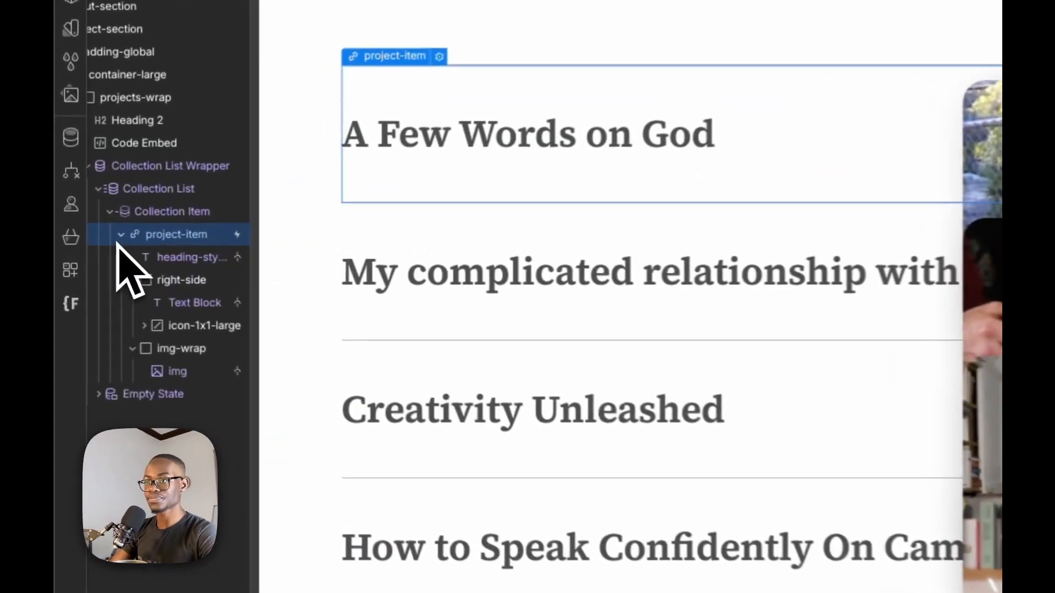
left_click(107, 320)
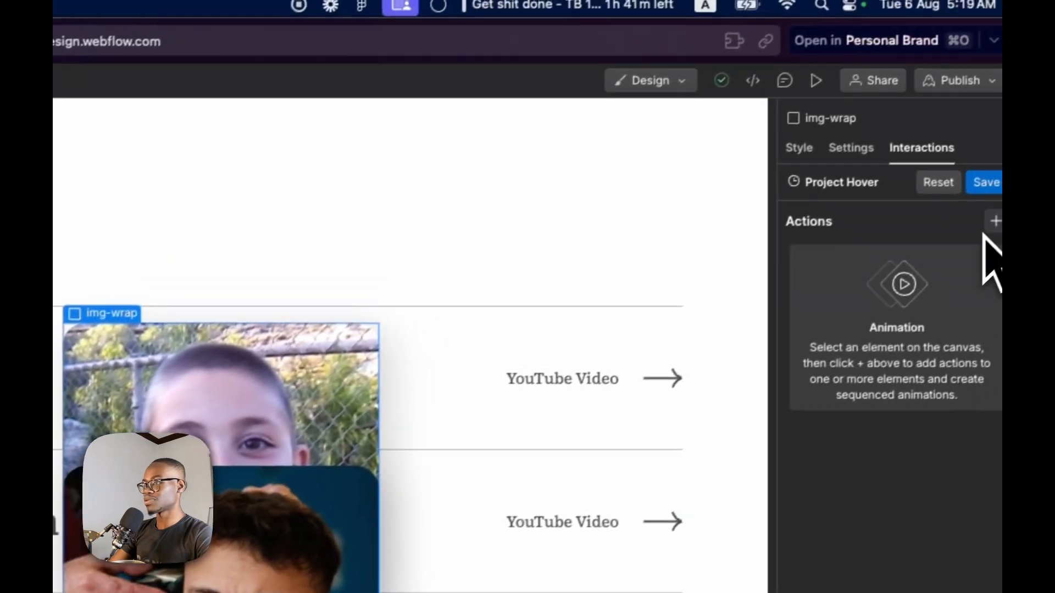
left_click(984, 229)
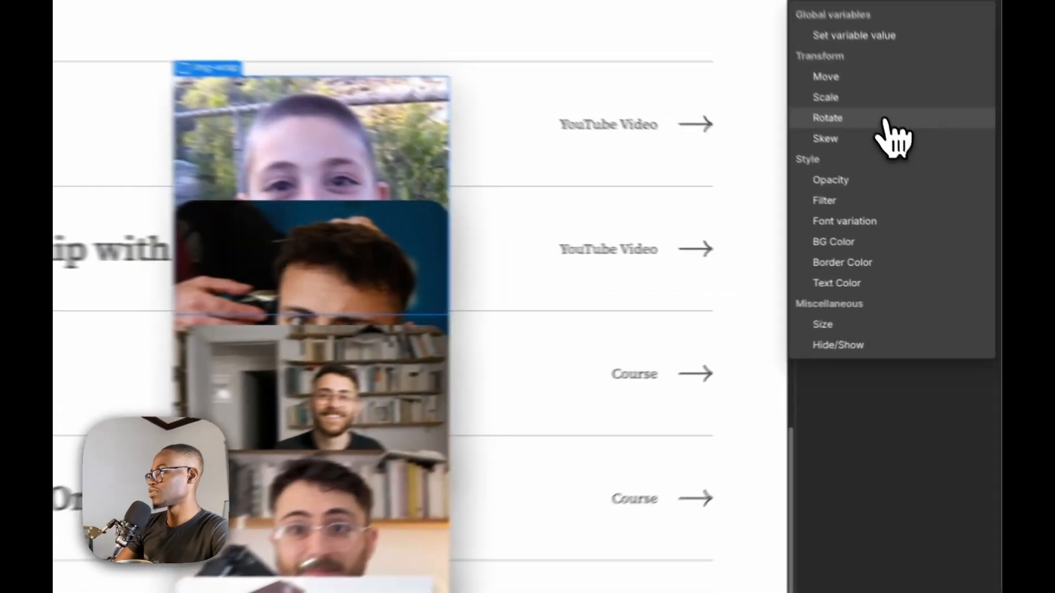
left_click(935, 186)
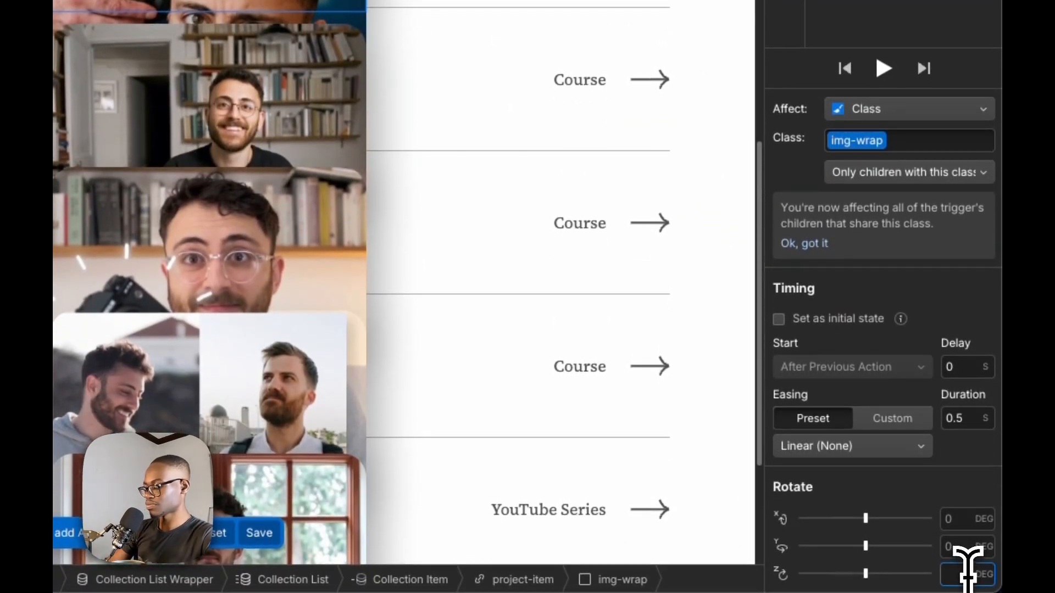
type("-10")
key("BackSpace")
key("BackSpace")
key("BackSpace")
type("20")
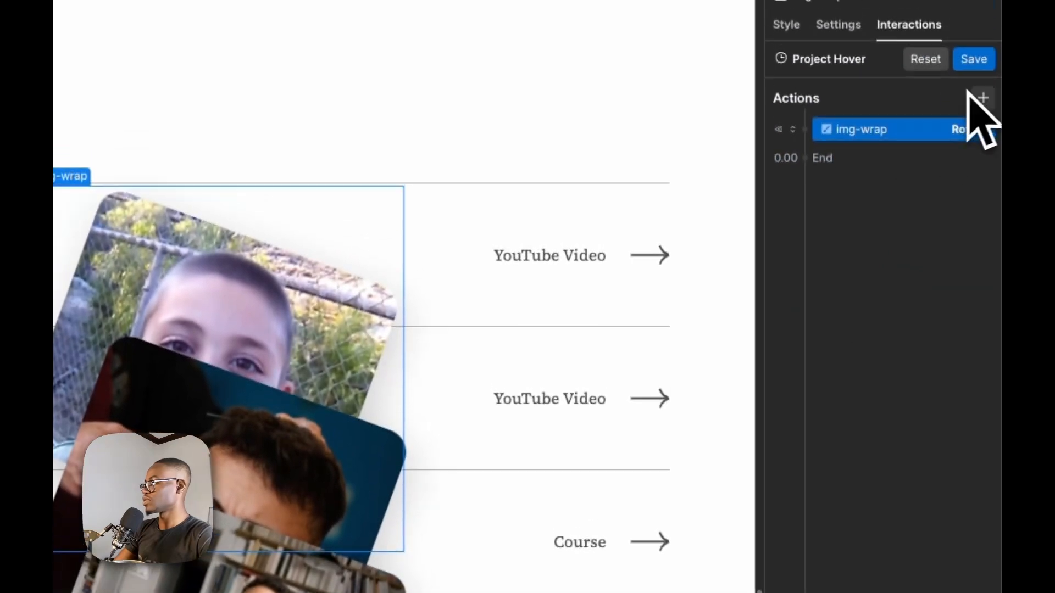
Add an Opacity action for img-wrap to the animation and make it an initial state
left_click(980, 98)
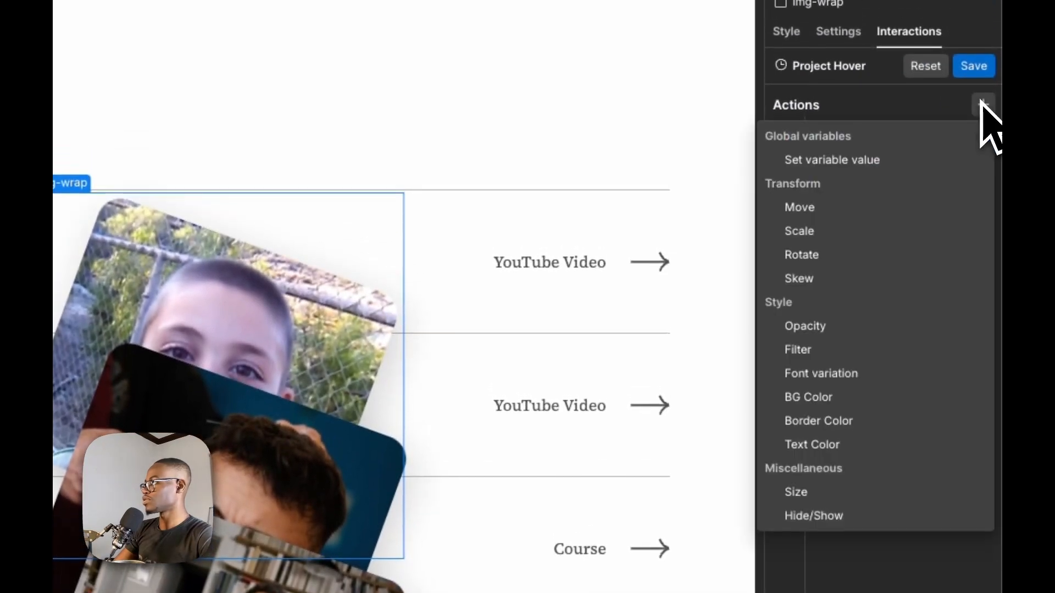
left_click(830, 328)
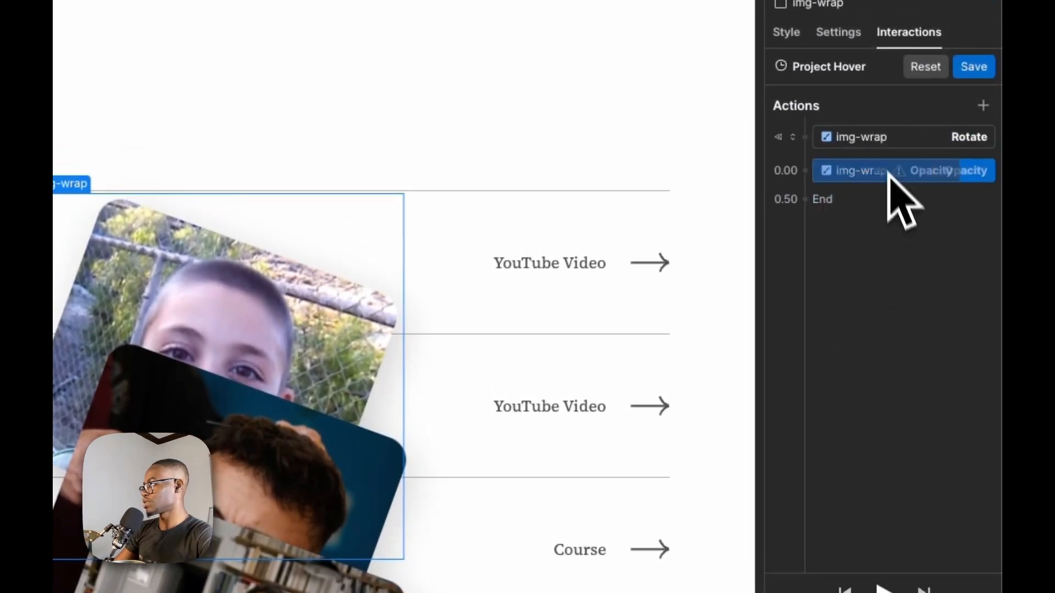
left_click_drag(889, 131, 890, 134)
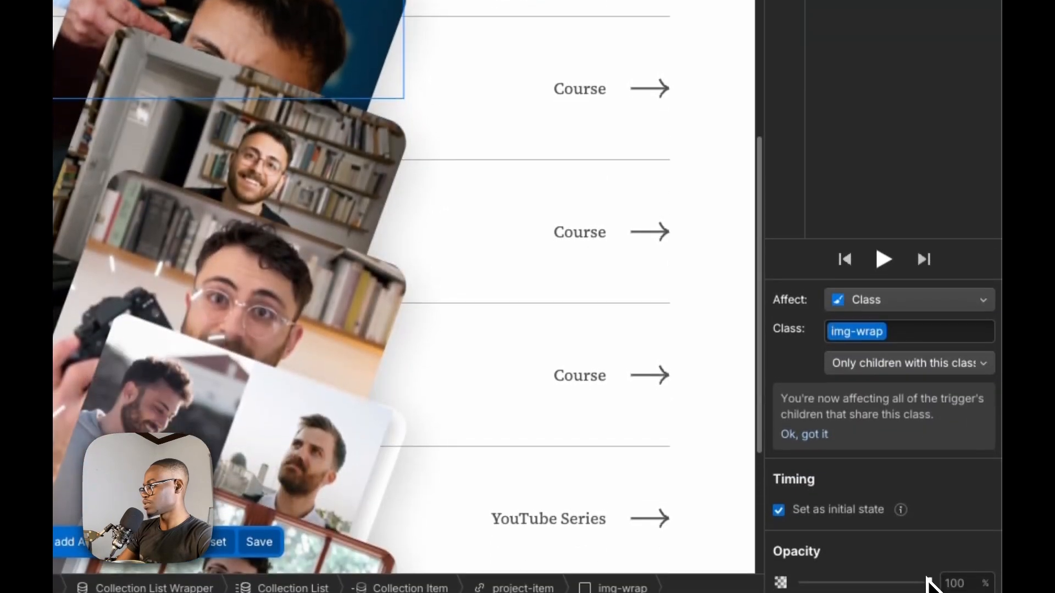
left_click_drag(927, 580, 899, 574)
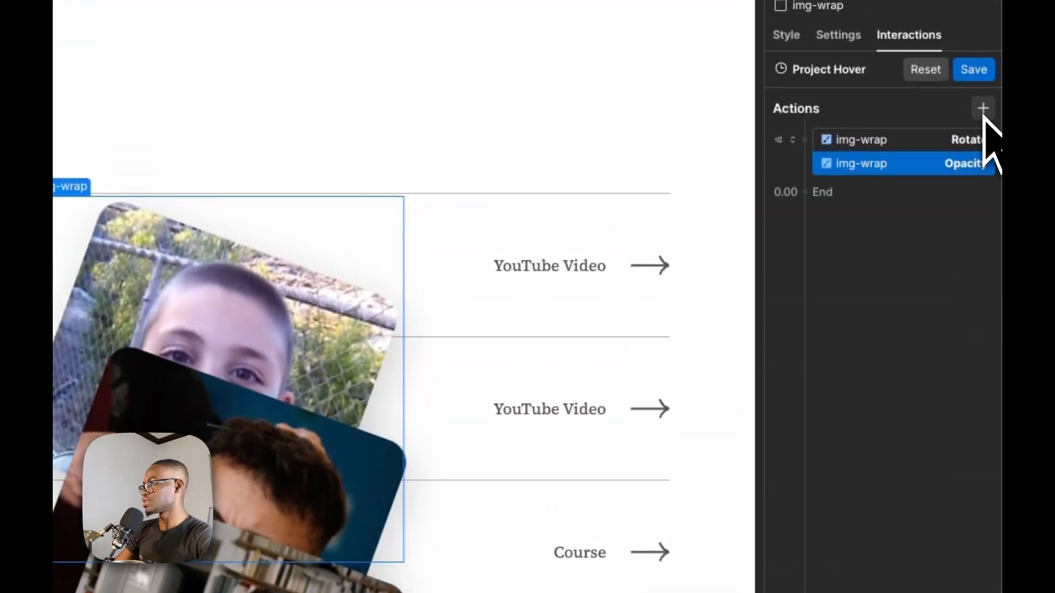
Add a Move action shifting img-wrap down along Y as an initial state, and lower its initial Opacity to 0%
left_click(983, 109)
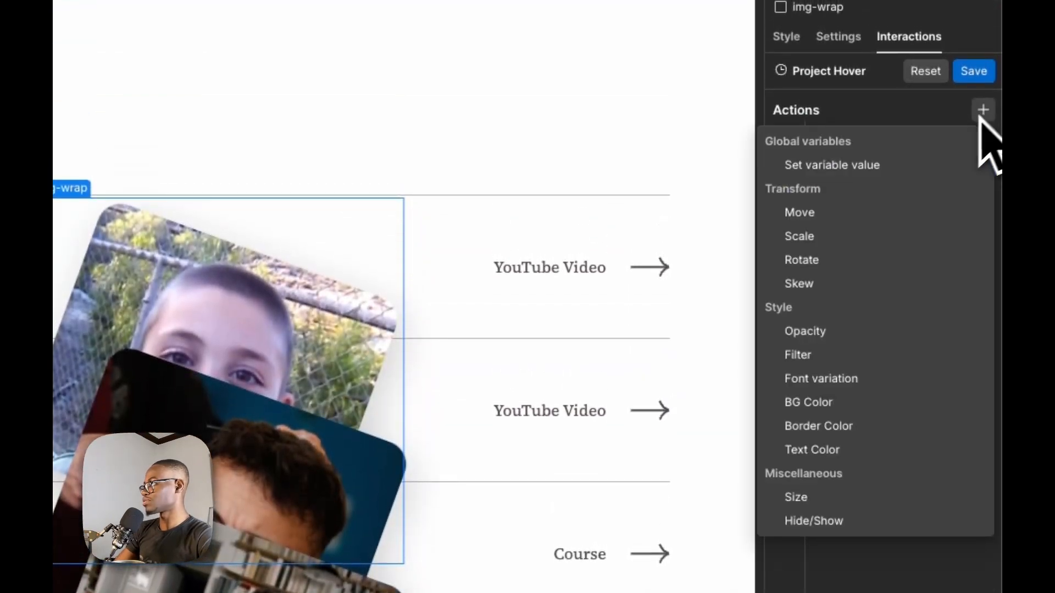
left_click(839, 213)
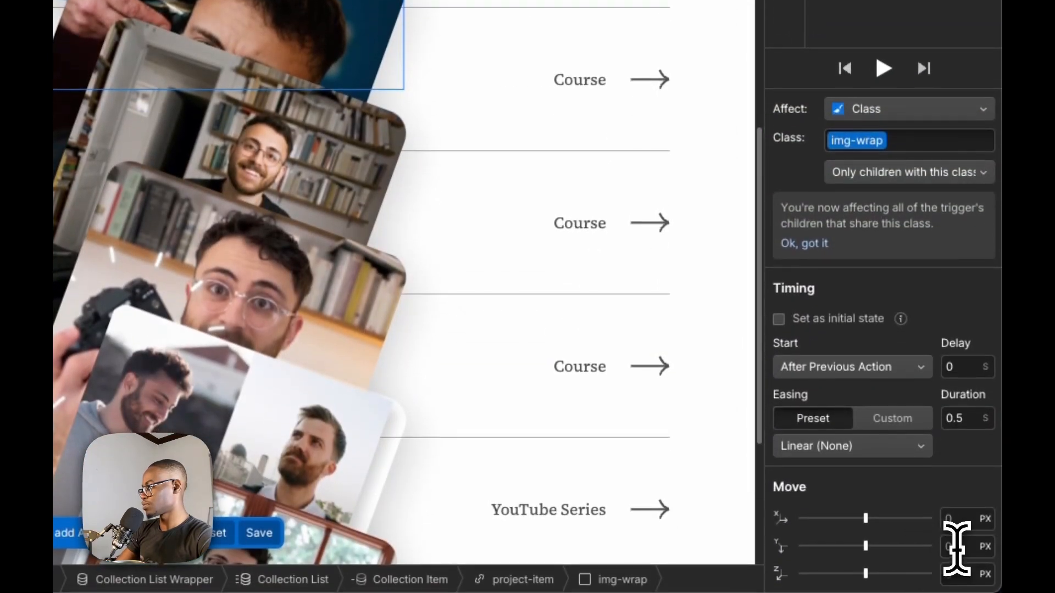
type("2")
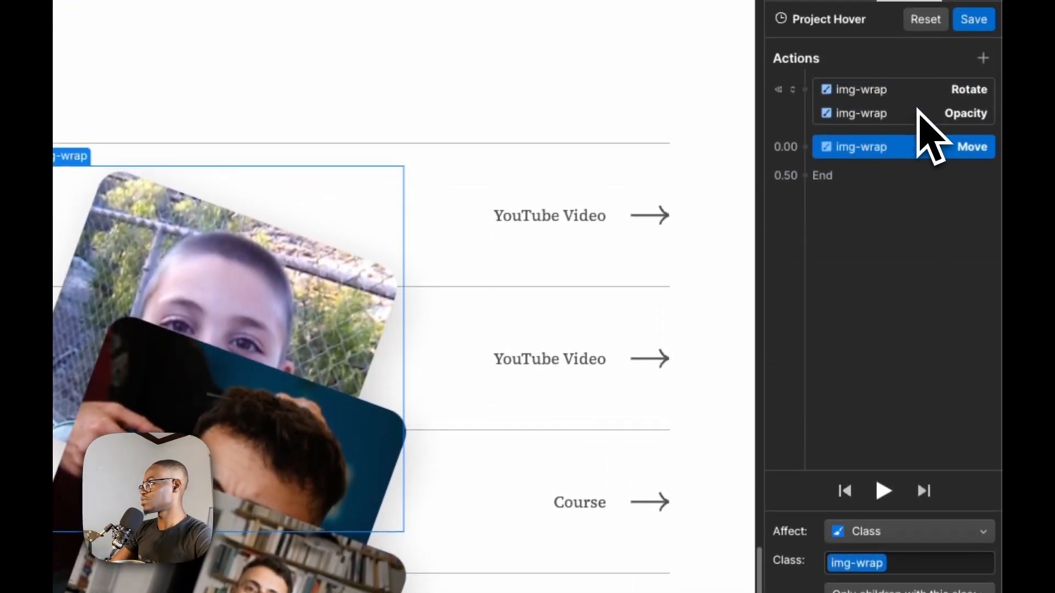
left_click_drag(917, 109, 918, 104)
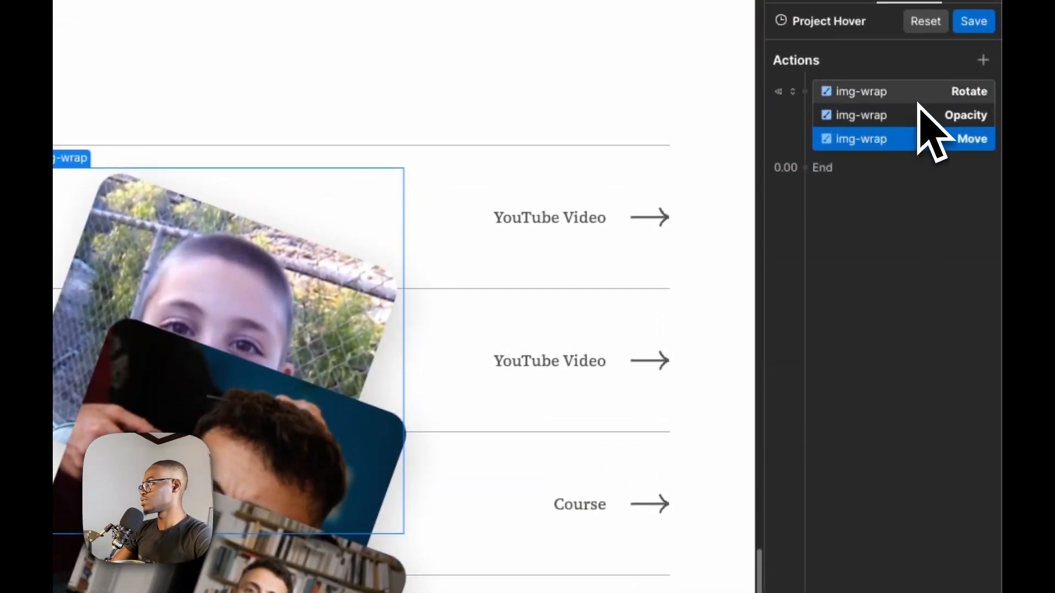
left_click(918, 112)
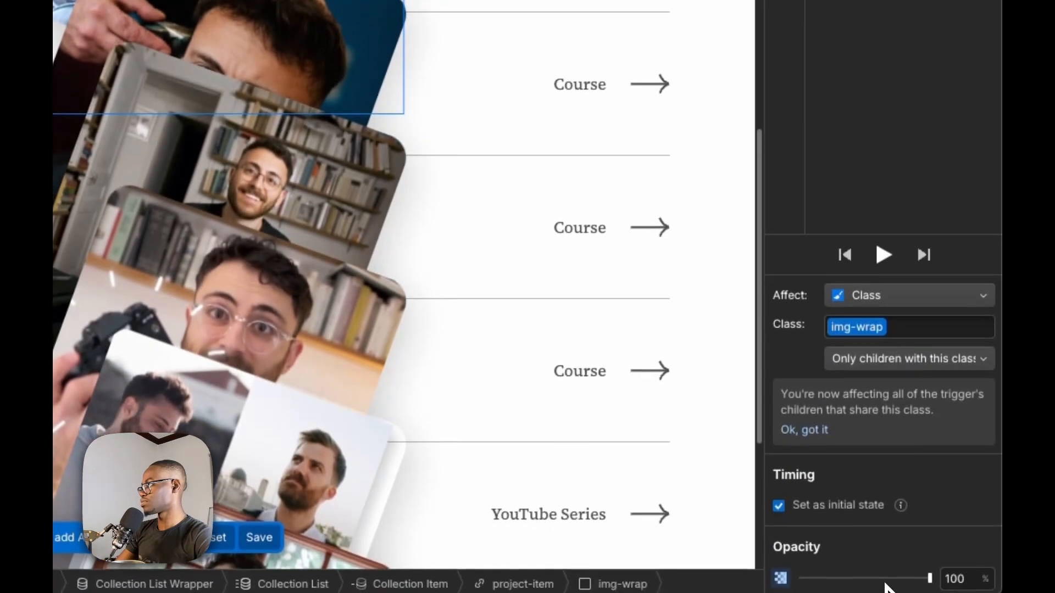
left_click_drag(884, 574, 566, 572)
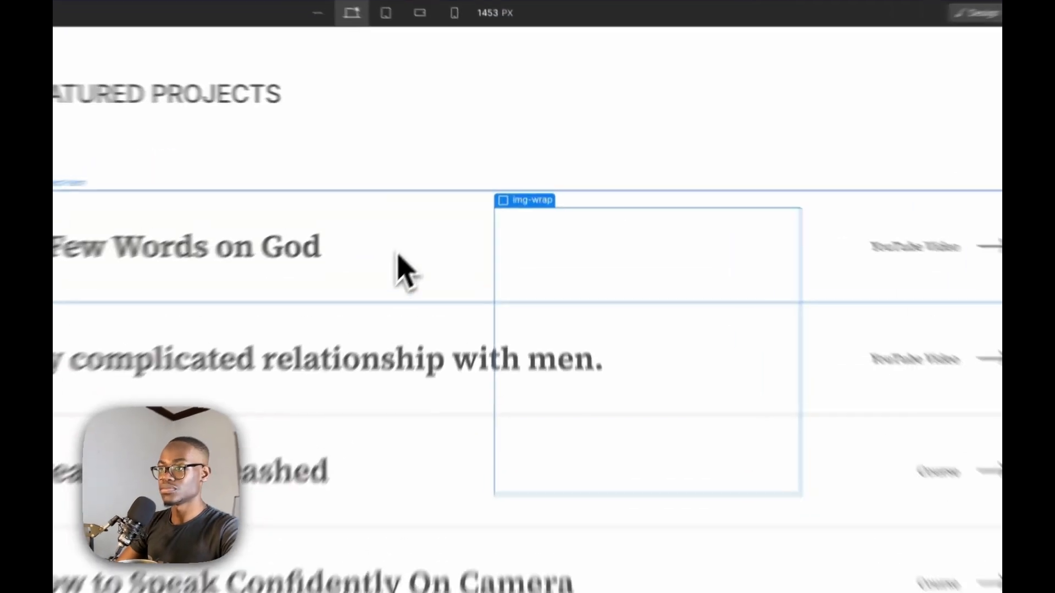
Add a Text Color action for project-item to Project Hover using grey #b3b3b3, checking the row text in the Figma design
left_click(446, 195)
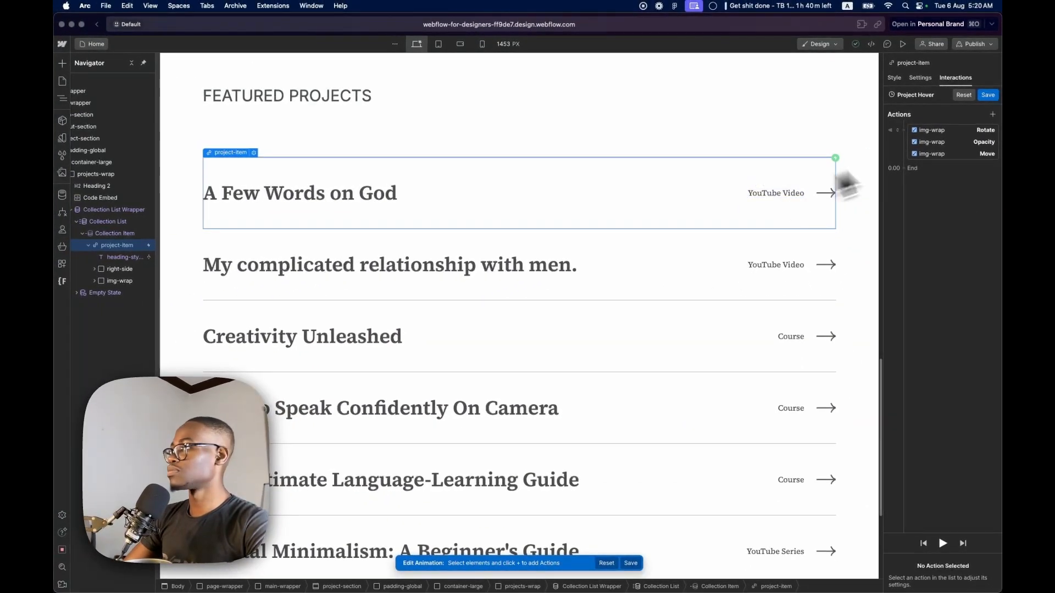
left_click(990, 117)
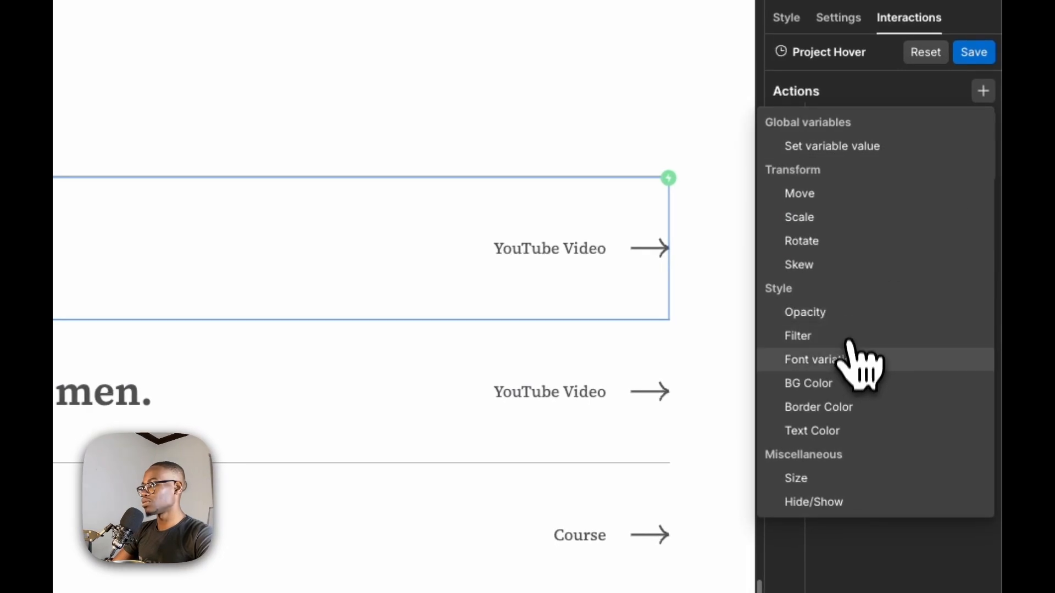
left_click(849, 431)
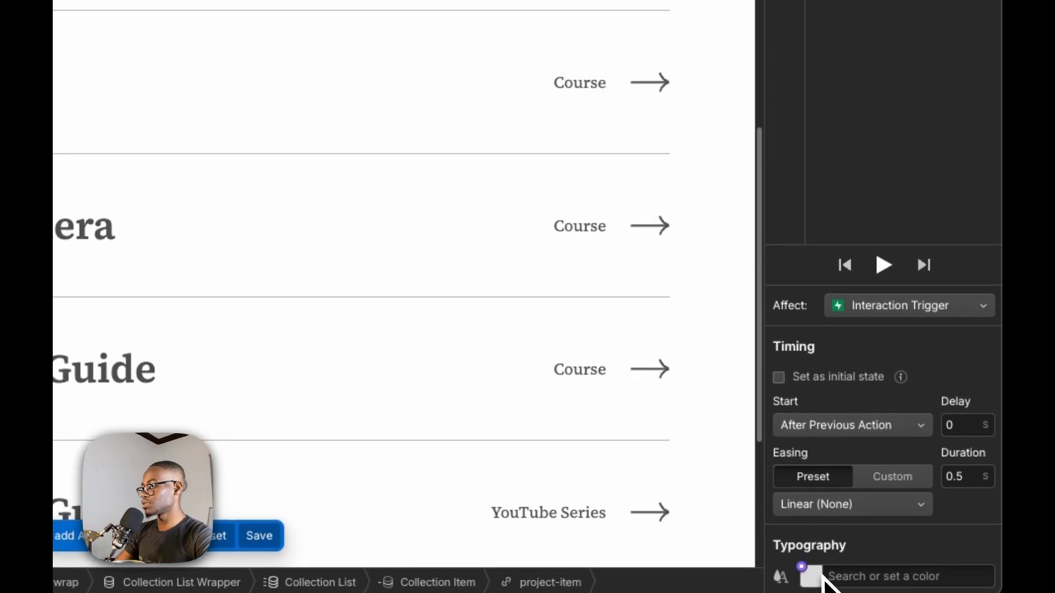
left_click(819, 577)
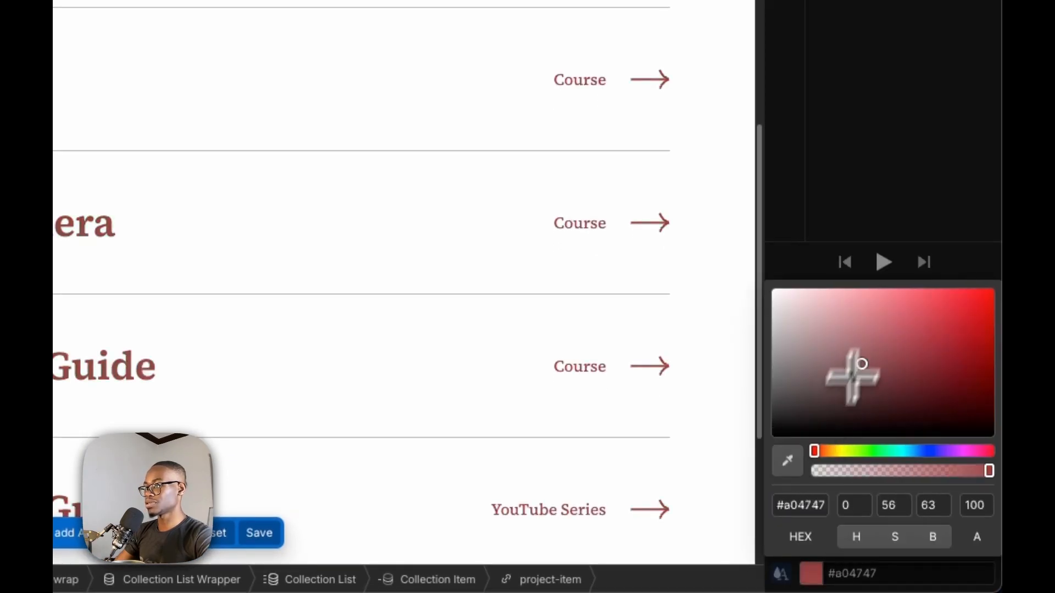
left_click_drag(692, 188, 769, 340)
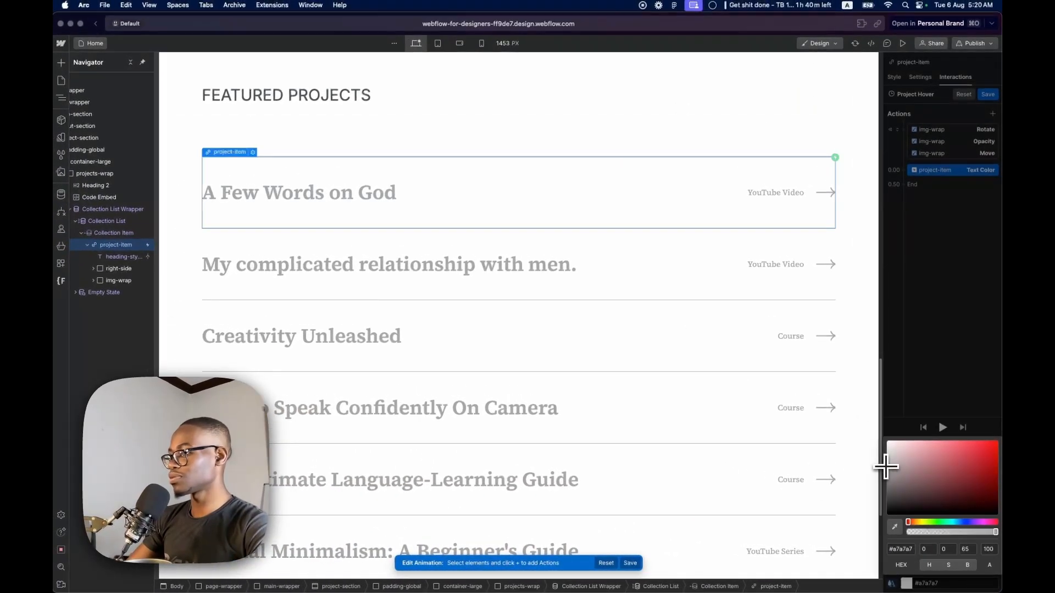
left_click_drag(885, 466, 885, 468)
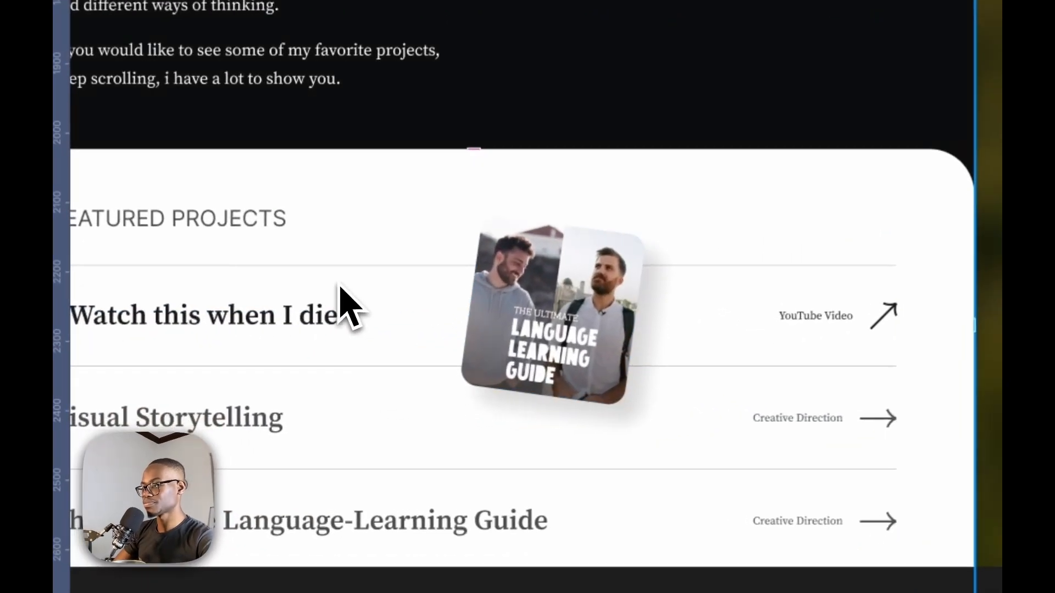
left_click(346, 305)
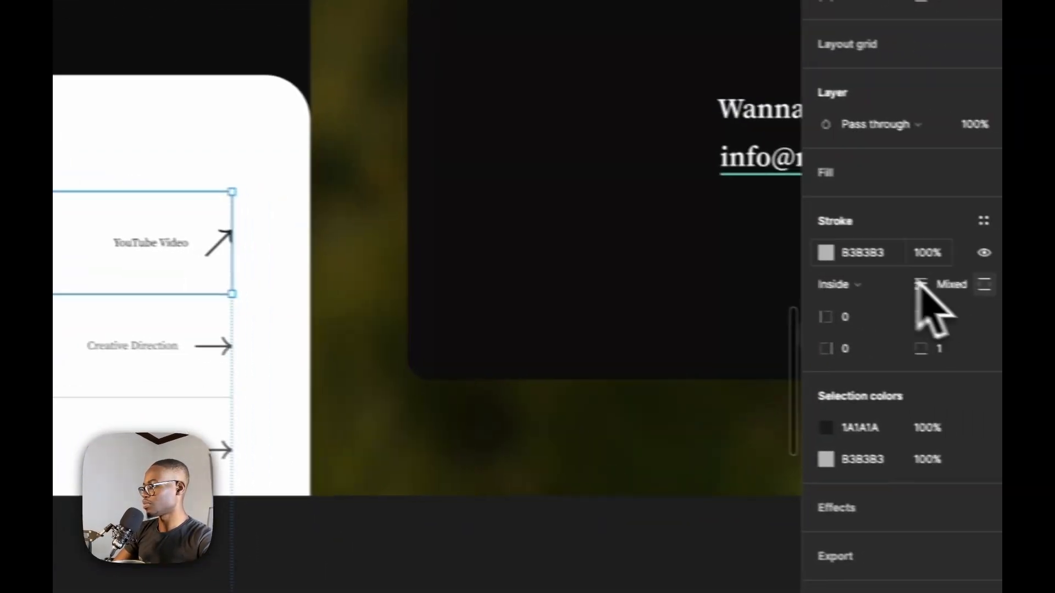
left_click(828, 249)
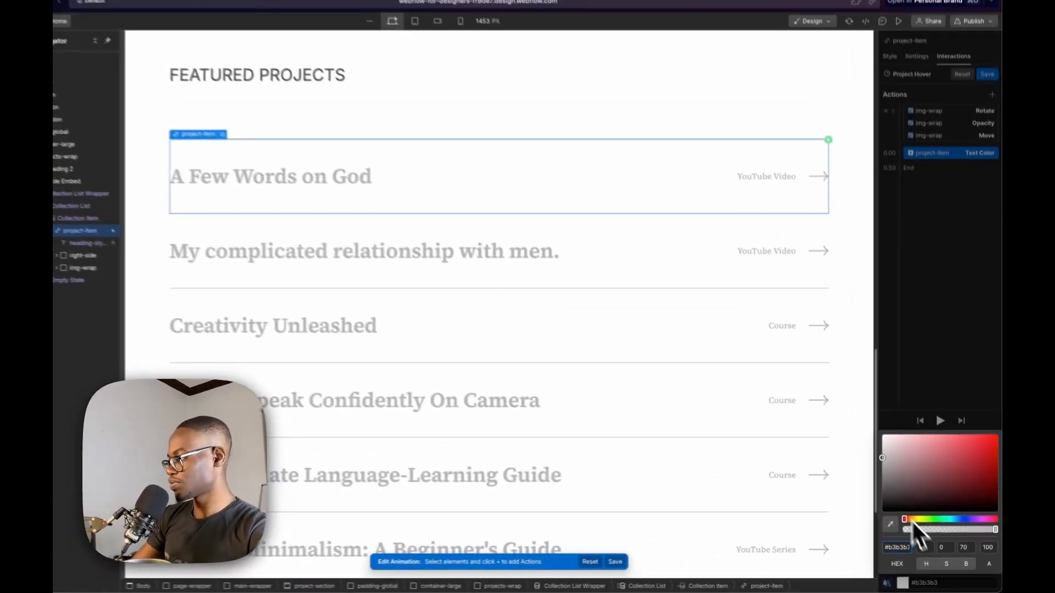
Set project-item's text color to #999 and make the Text Color action an initial state
left_click(964, 549)
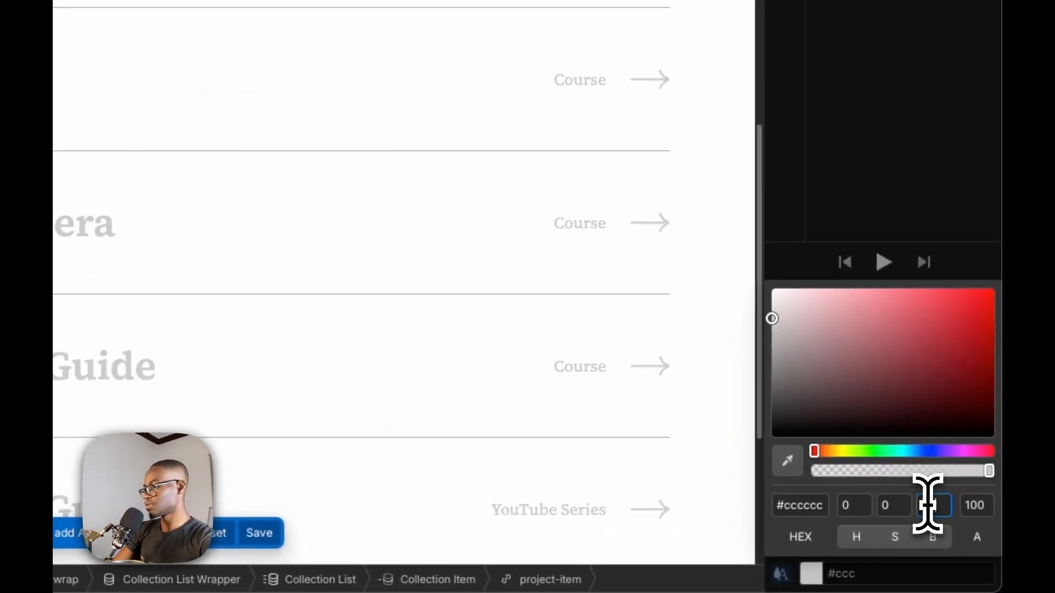
key("shift+Down")
key("shift+Down")
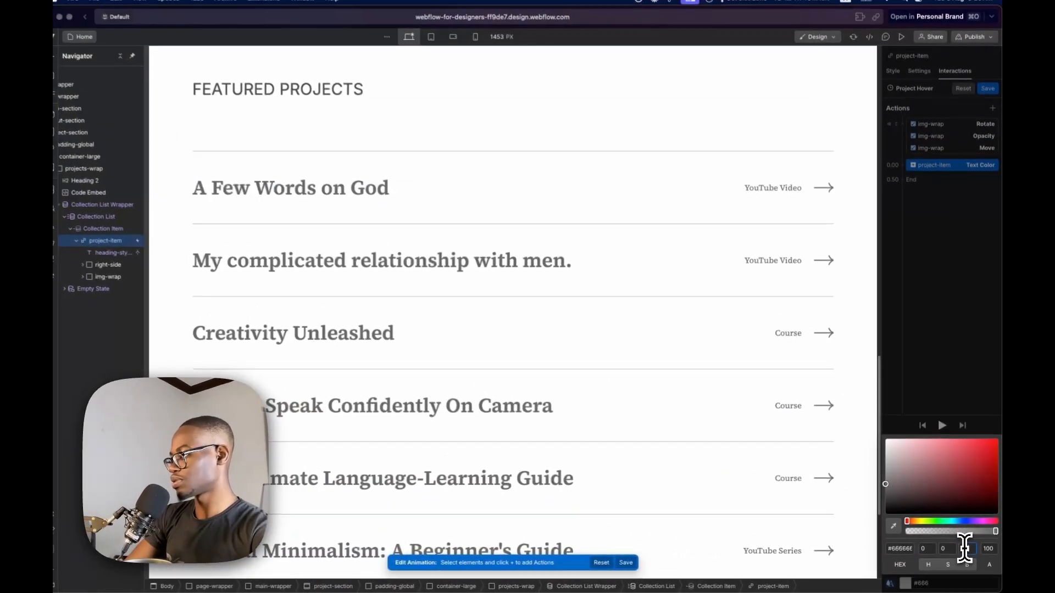
key("shift+Up")
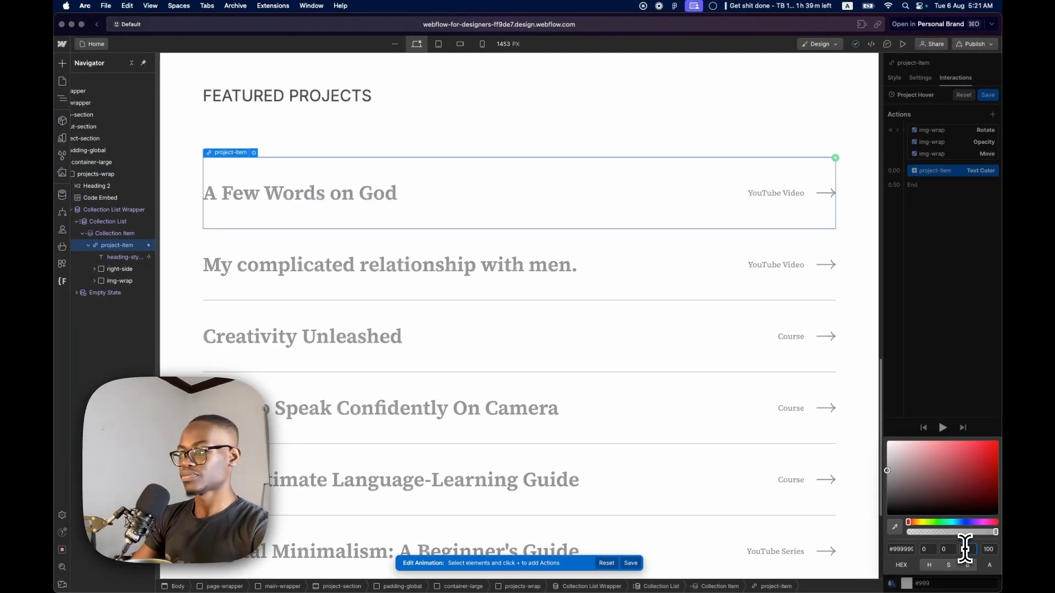
left_click(951, 366)
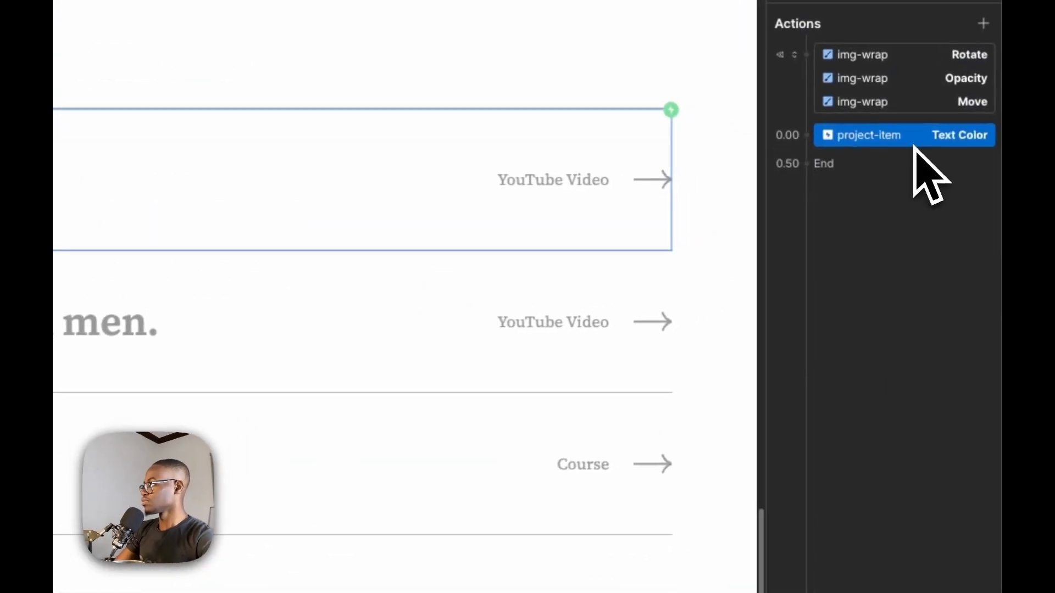
left_click_drag(958, 171, 954, 154)
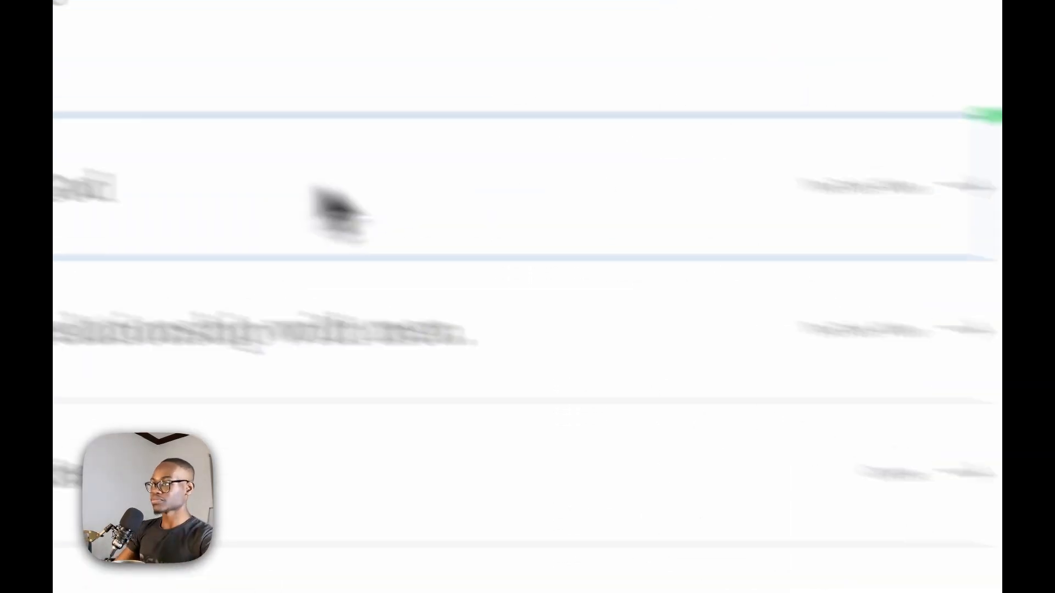
Add a Move action for heading-style-h3 and make it an initial state with X at 0 px
left_click(495, 290)
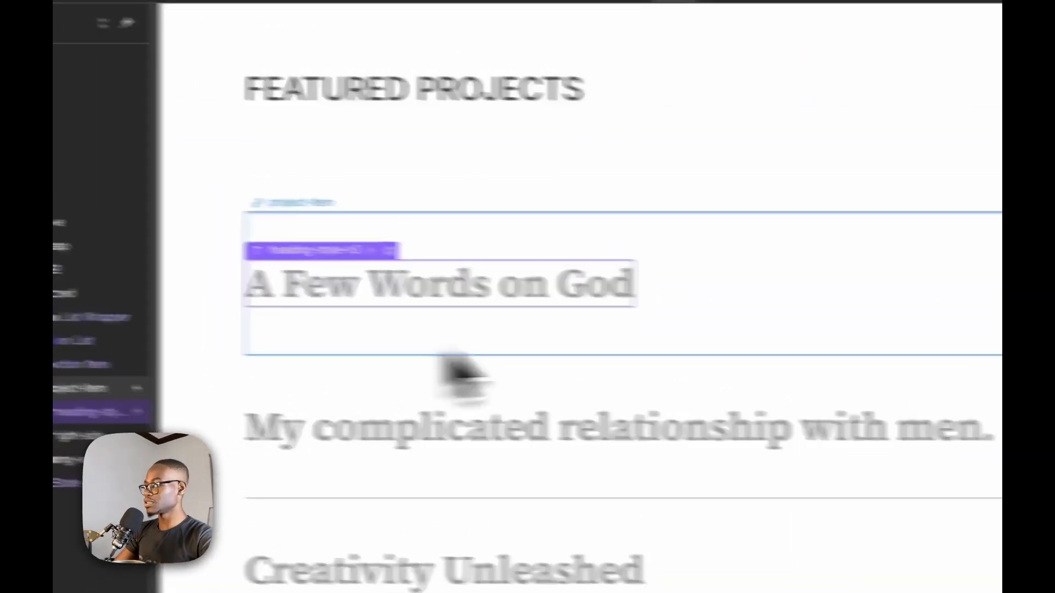
left_click(984, 96)
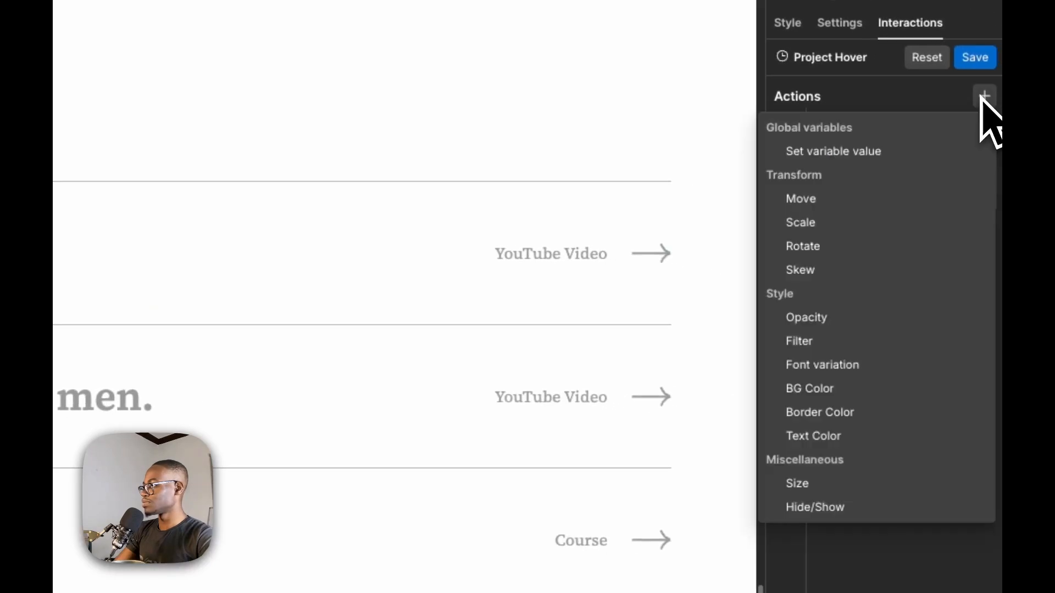
left_click(867, 199)
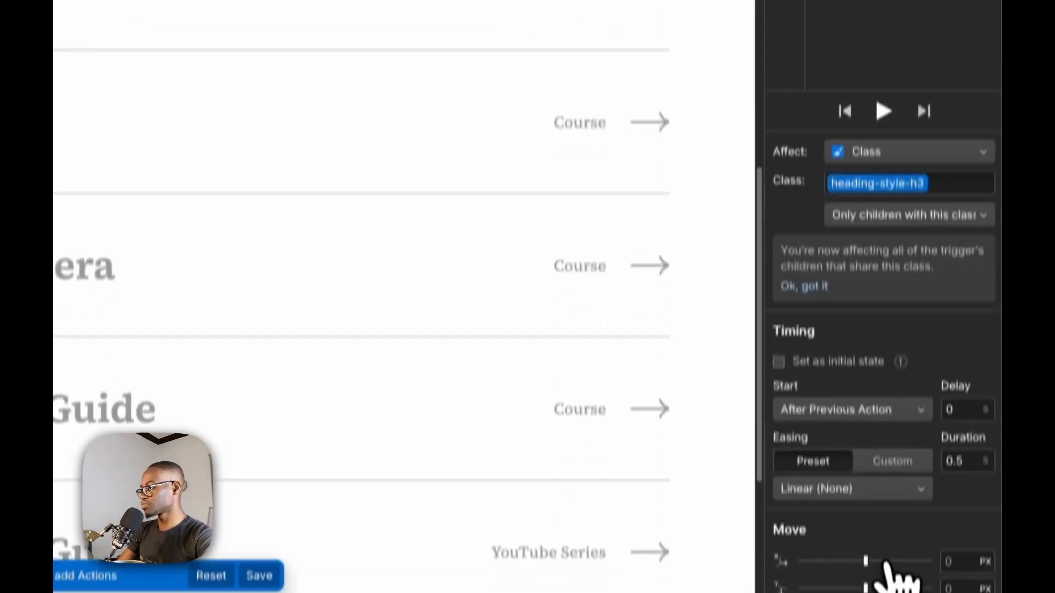
left_click_drag(865, 519, 881, 522)
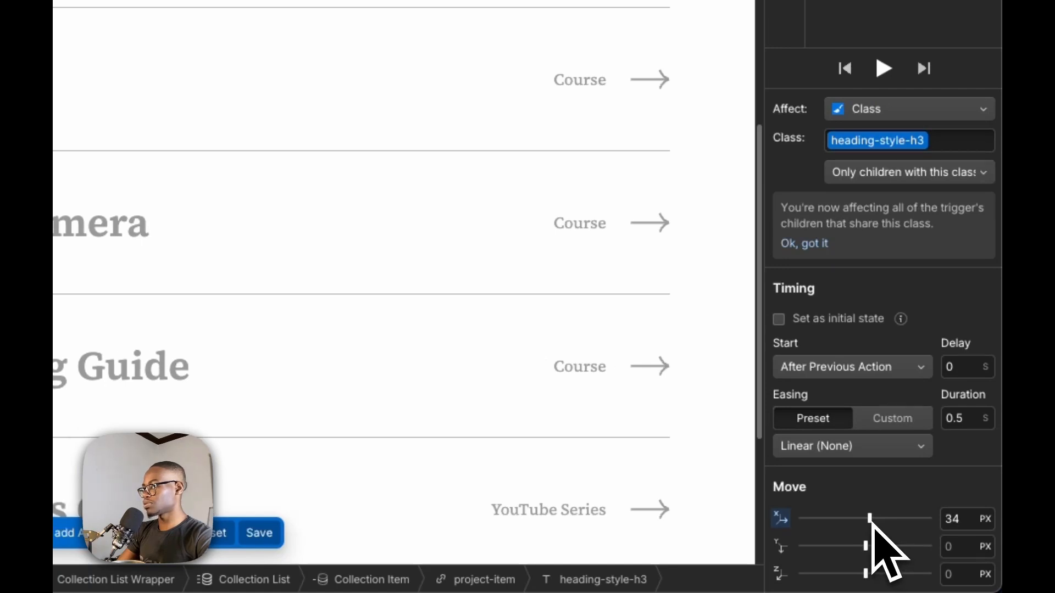
left_click_drag(933, 170, 932, 149)
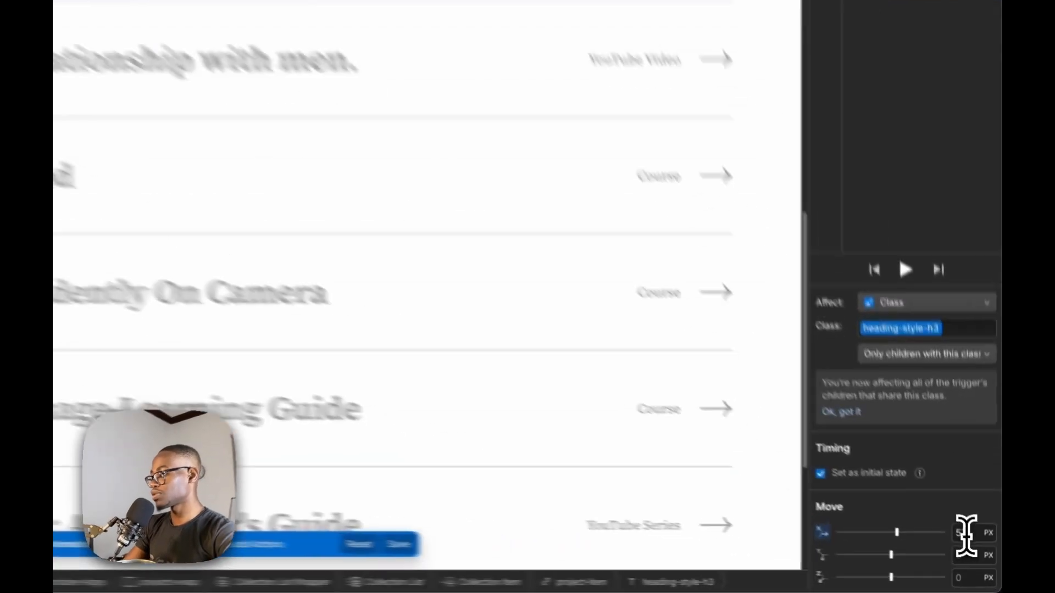
double_click(978, 556)
type("0")
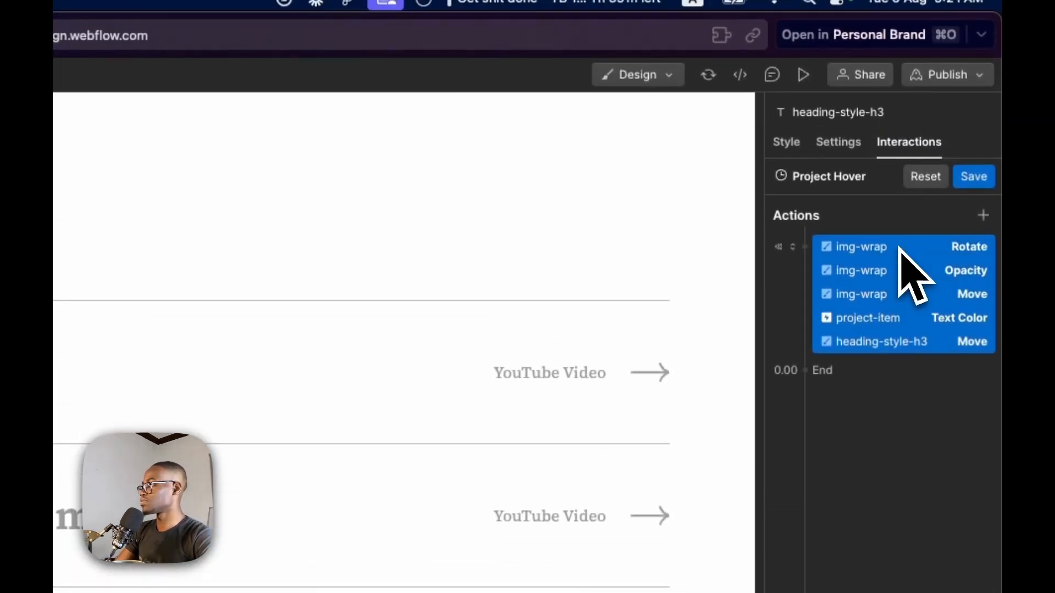
Duplicate the five initial-state actions as a timed group at 0.00 and set the copied img-wrap rotation to 0 degrees on Z
right_click(900, 248)
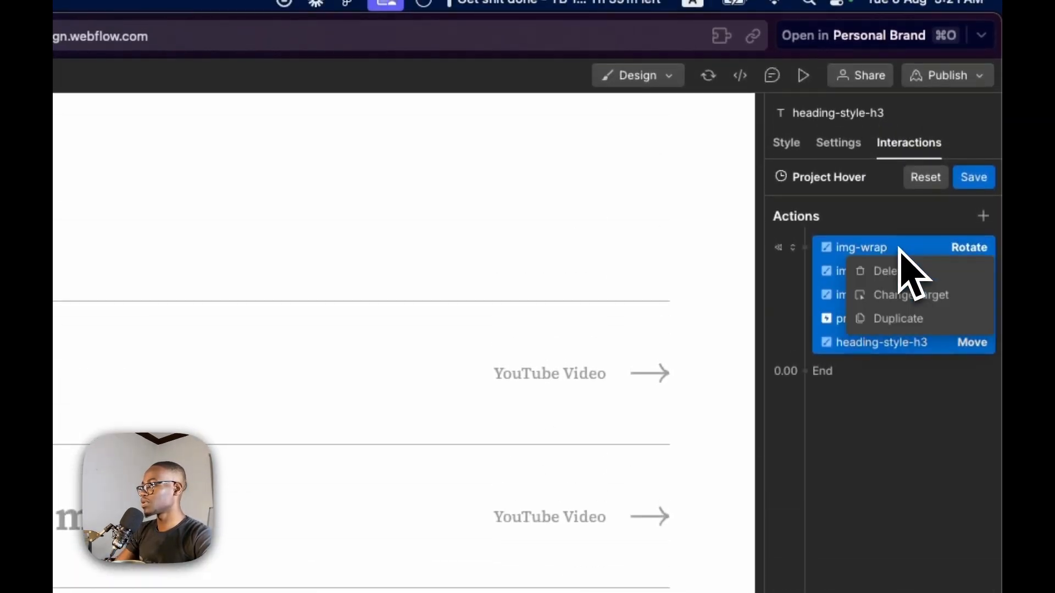
left_click(920, 329)
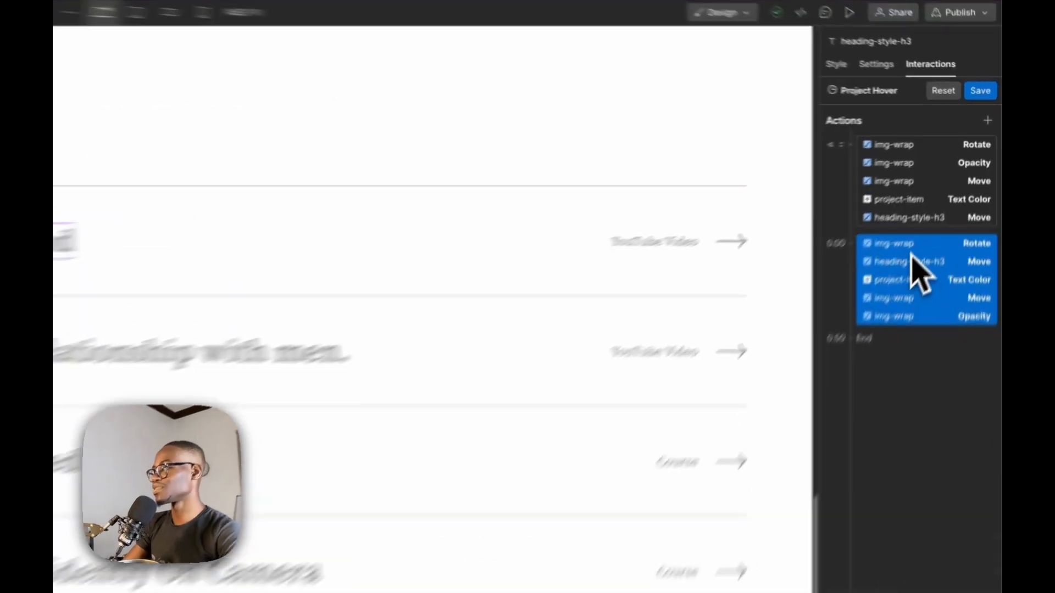
left_click(942, 194)
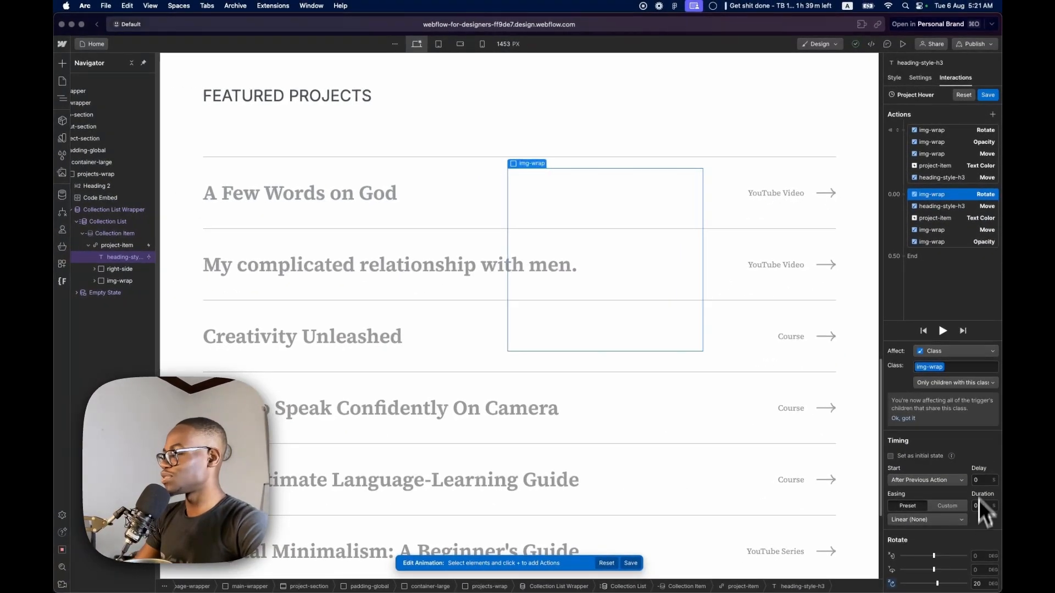
left_click(982, 584)
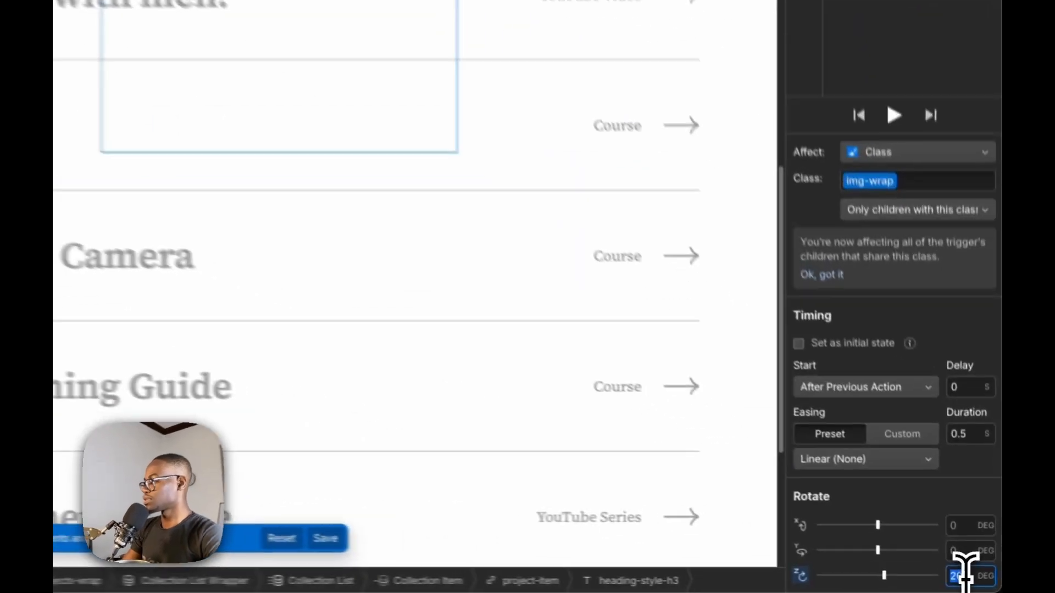
type("0")
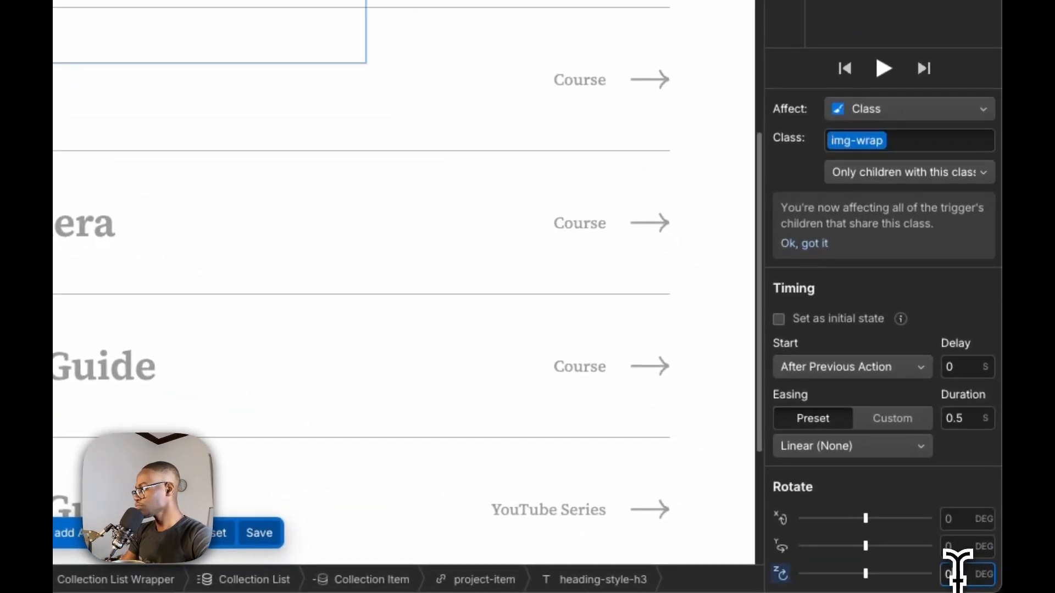
In the timed group, shift heading-style-h3 slightly right along X and set project-item's text color to #1a1a1a
left_click(905, 117)
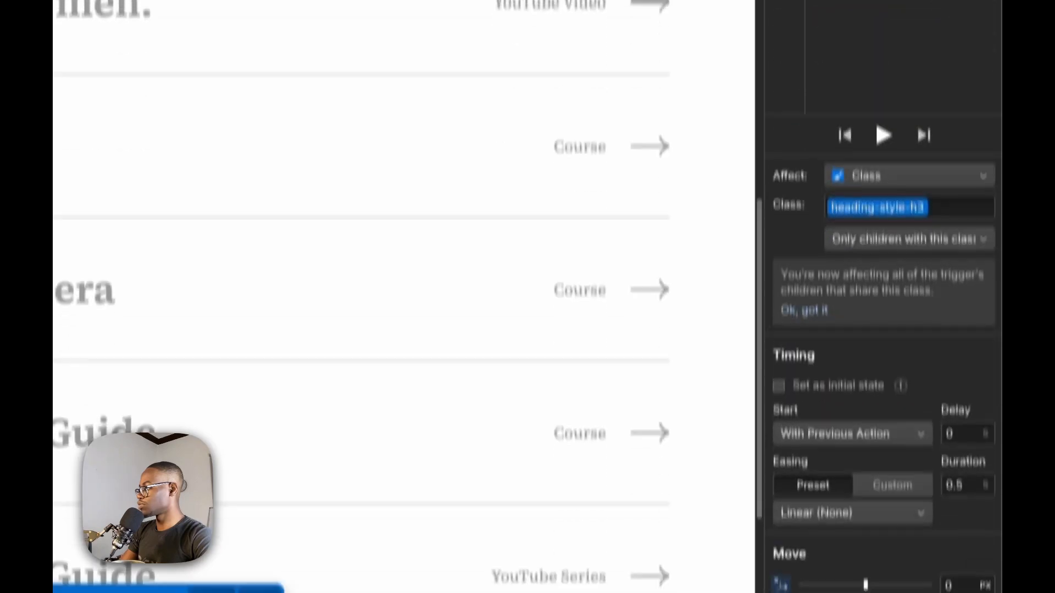
left_click(957, 588)
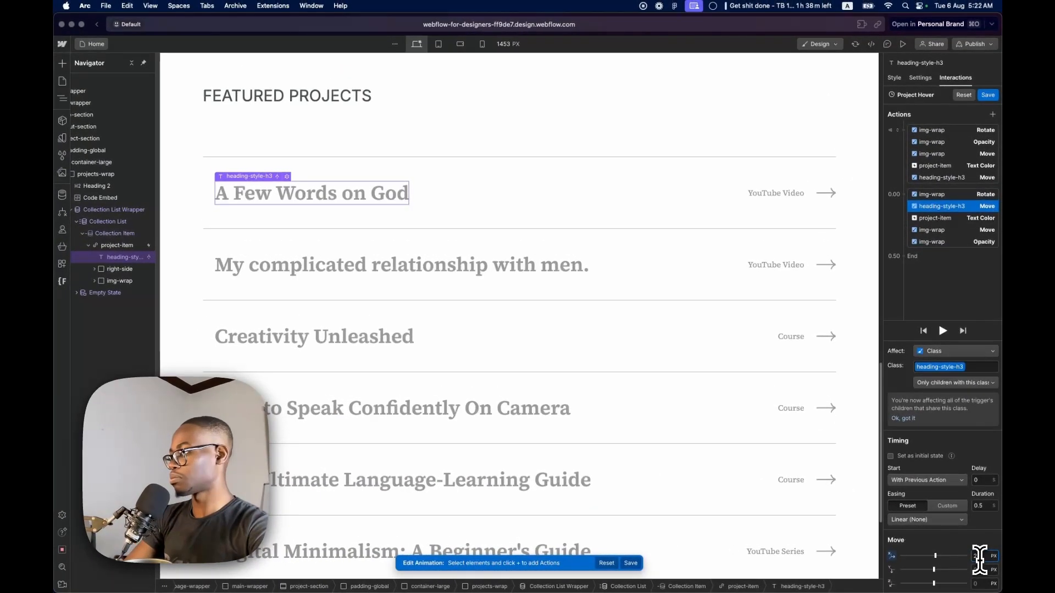
left_click(958, 220)
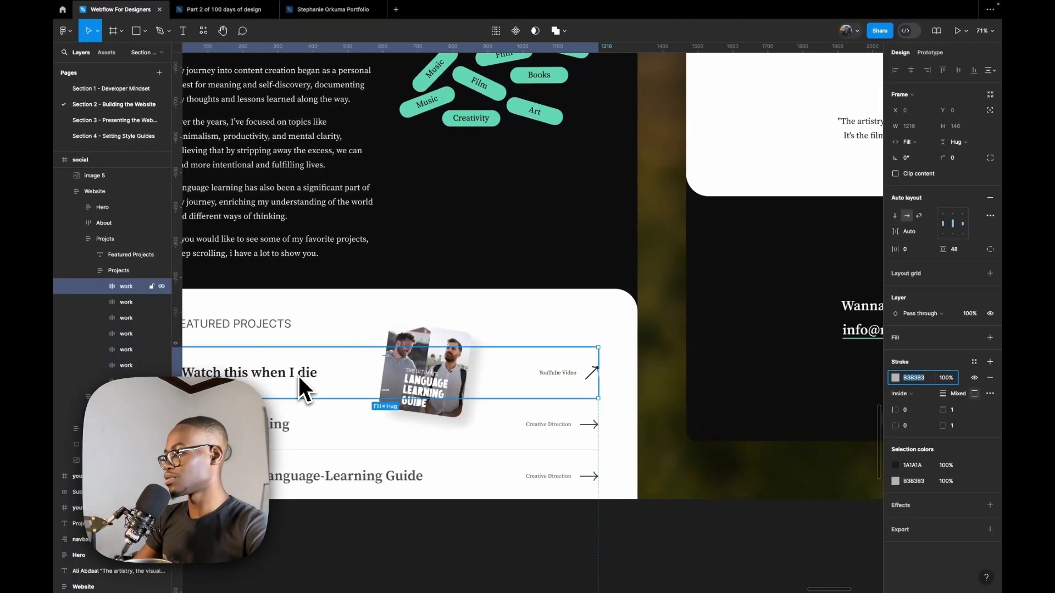
double_click(298, 376)
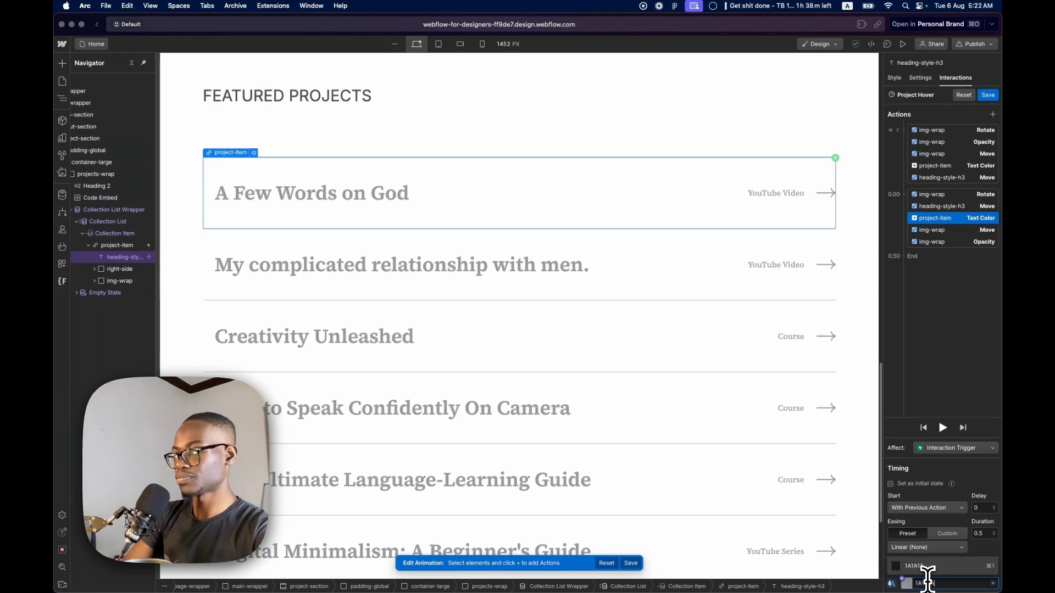
key("Return")
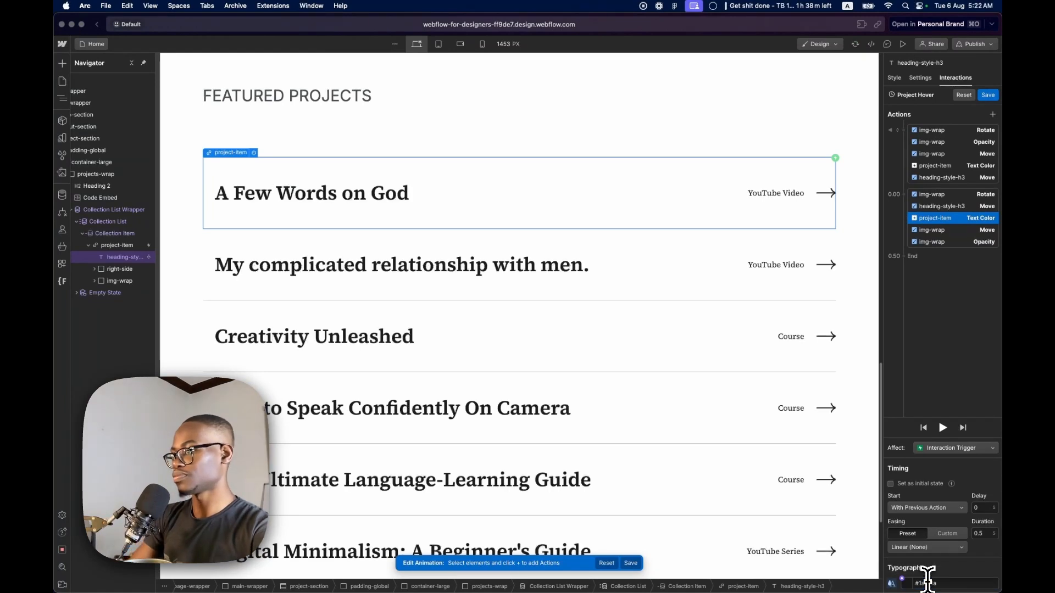
Set the timed img-wrap Move to 0 px on Y and its timed Opacity to 100%
left_click(934, 235)
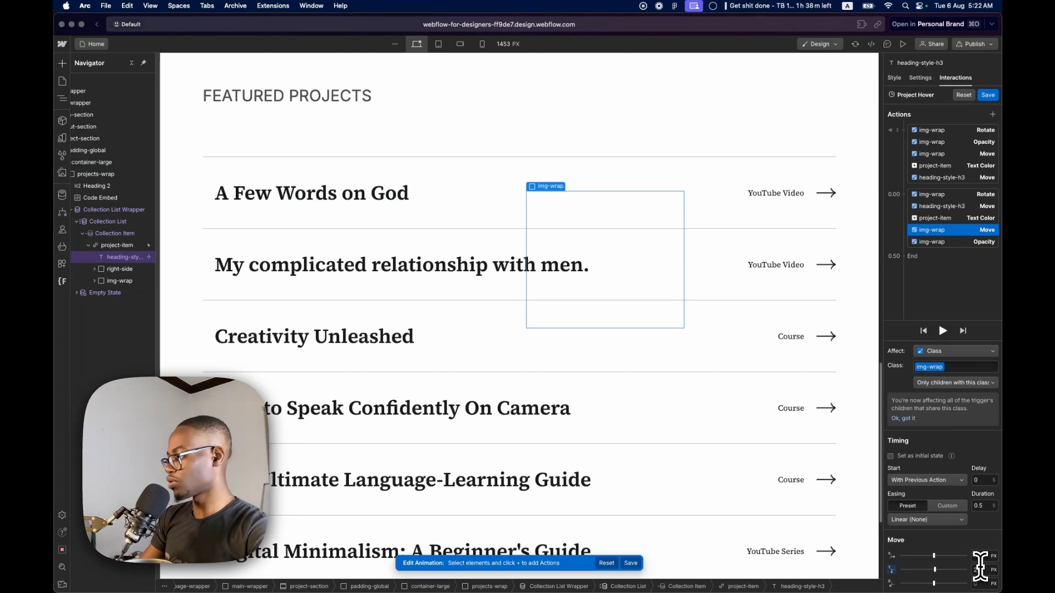
key("Return")
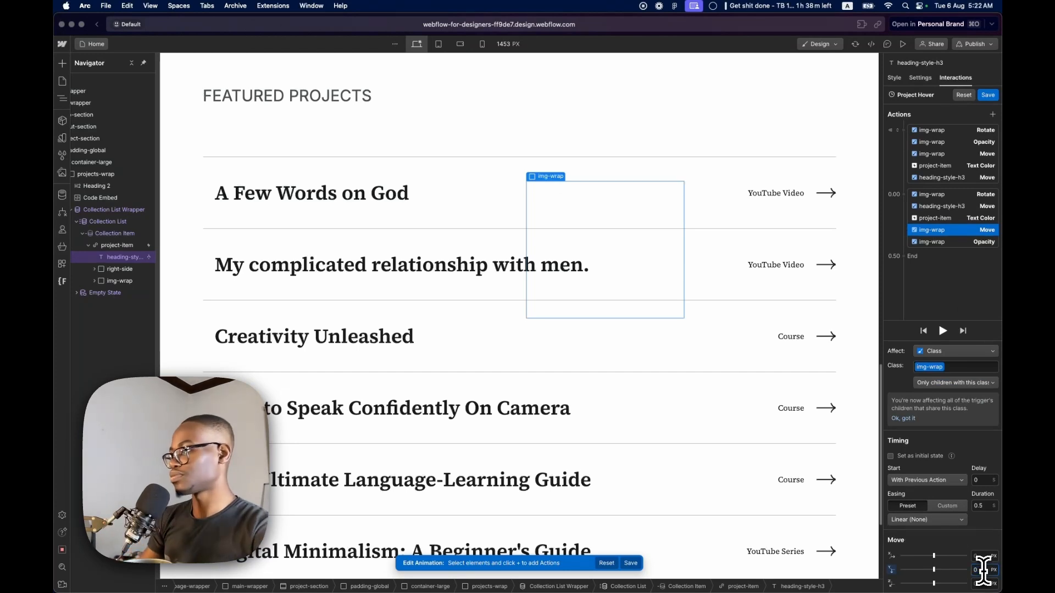
left_click(970, 243)
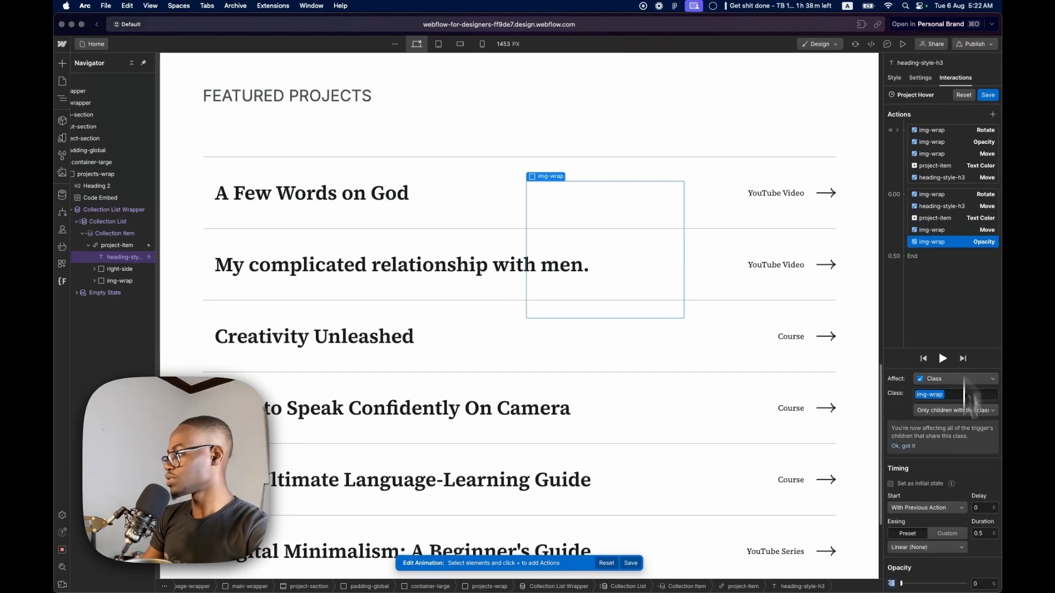
left_click_drag(949, 585, 983, 585)
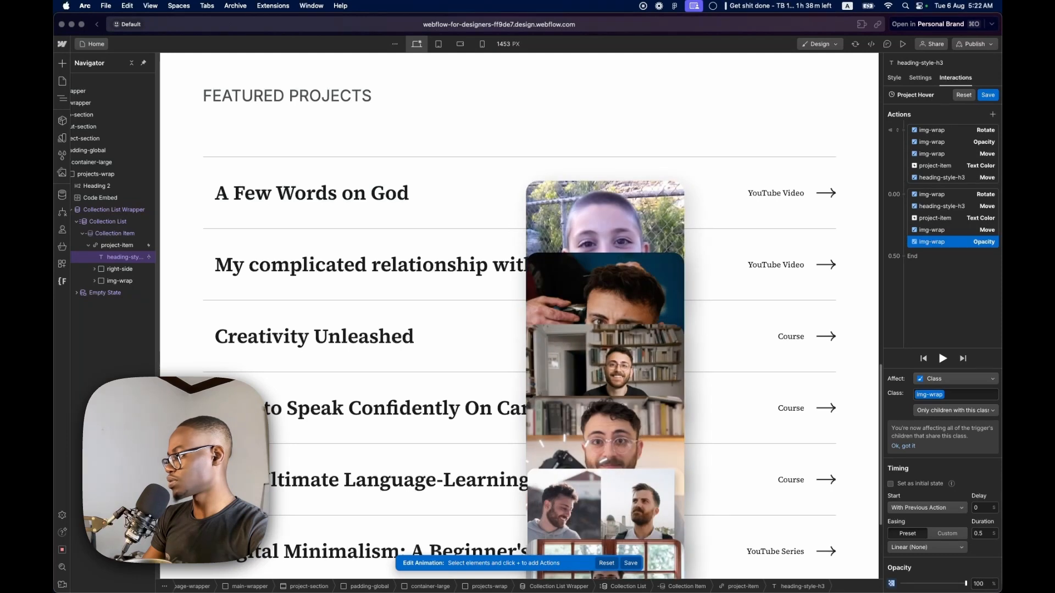
Preview the Project Hover animation and compare img-wrap's timed Move settings with its initial-state Move
left_click(943, 359)
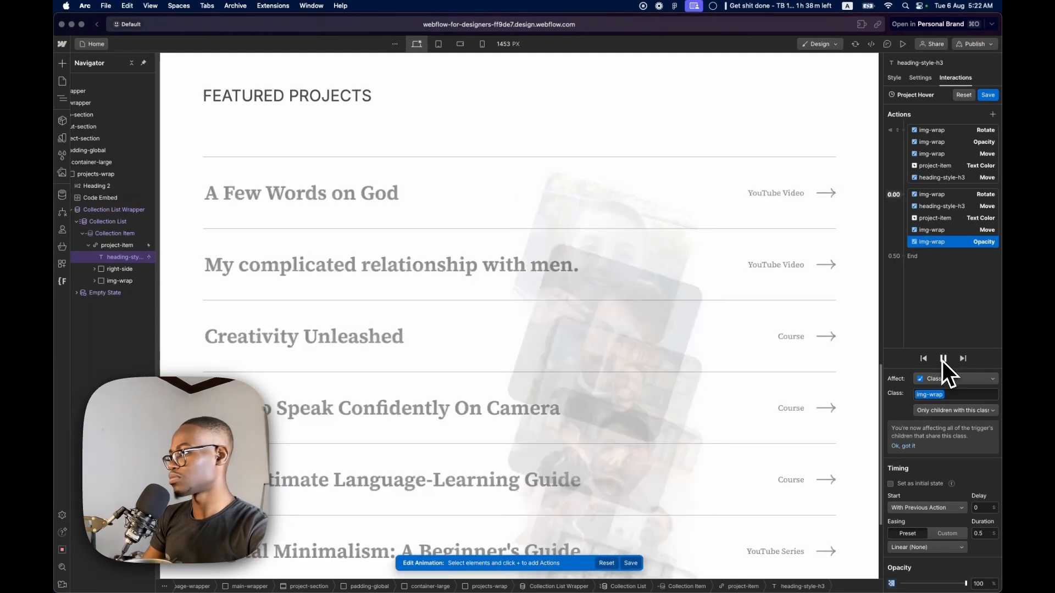
left_click(942, 360)
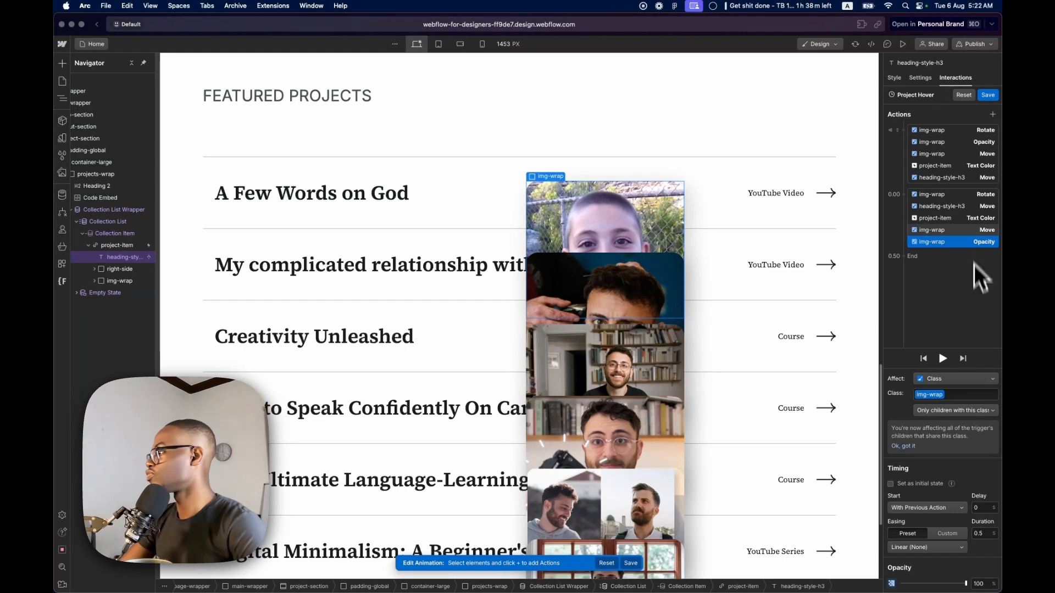
left_click(971, 231)
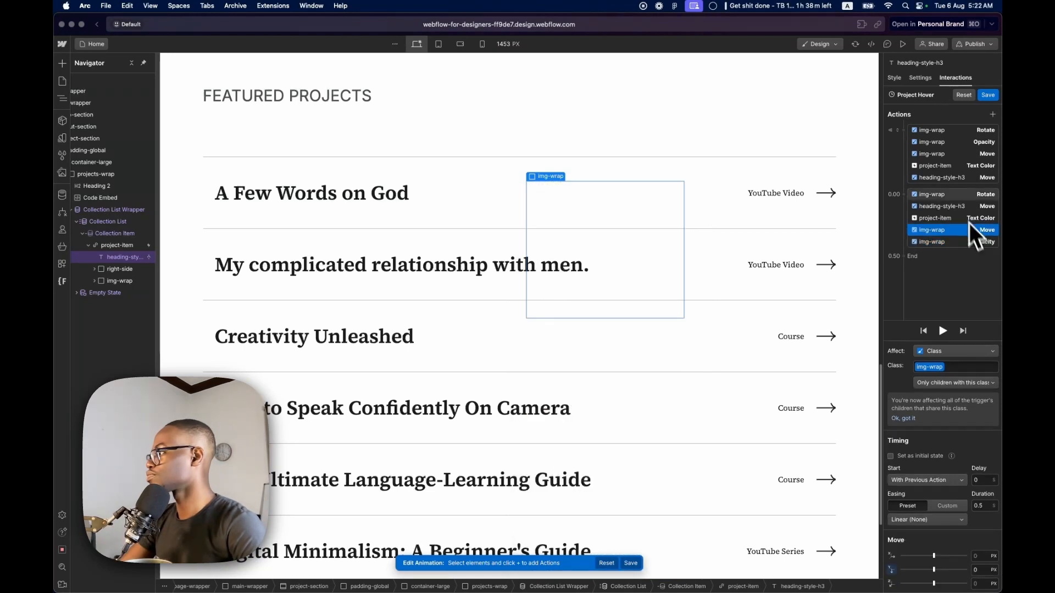
left_click(948, 158)
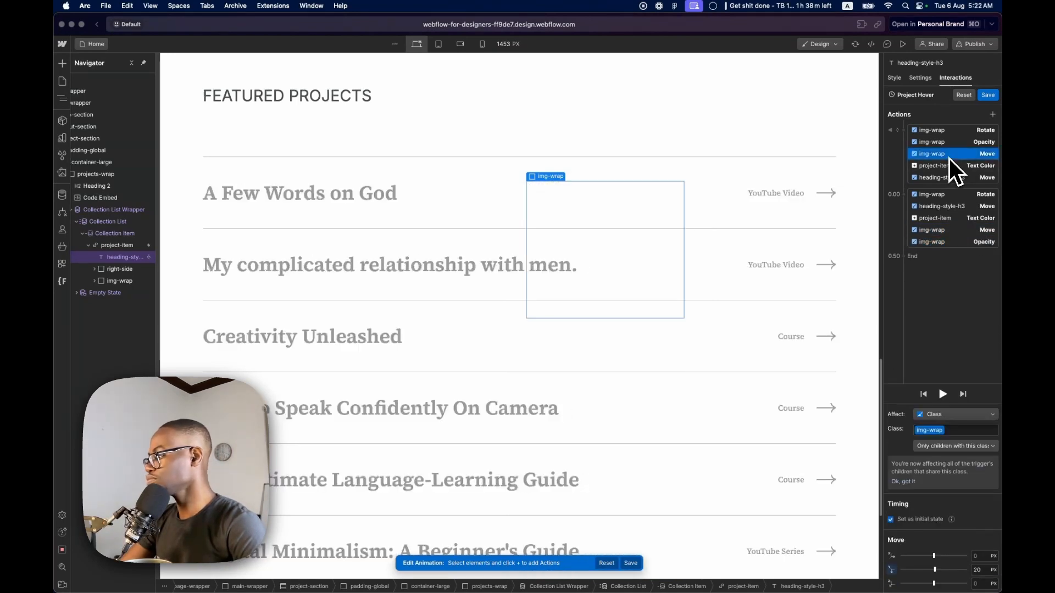
Set the timed img-wrap Move to -40 px on Y and play back the Project Hover animation
left_click(942, 229)
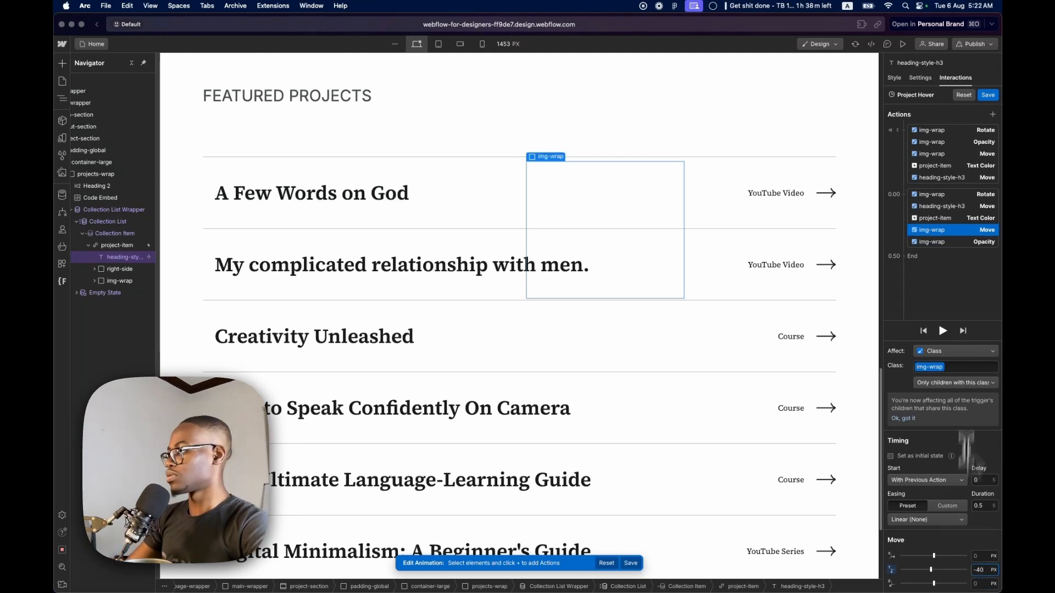
left_click(942, 332)
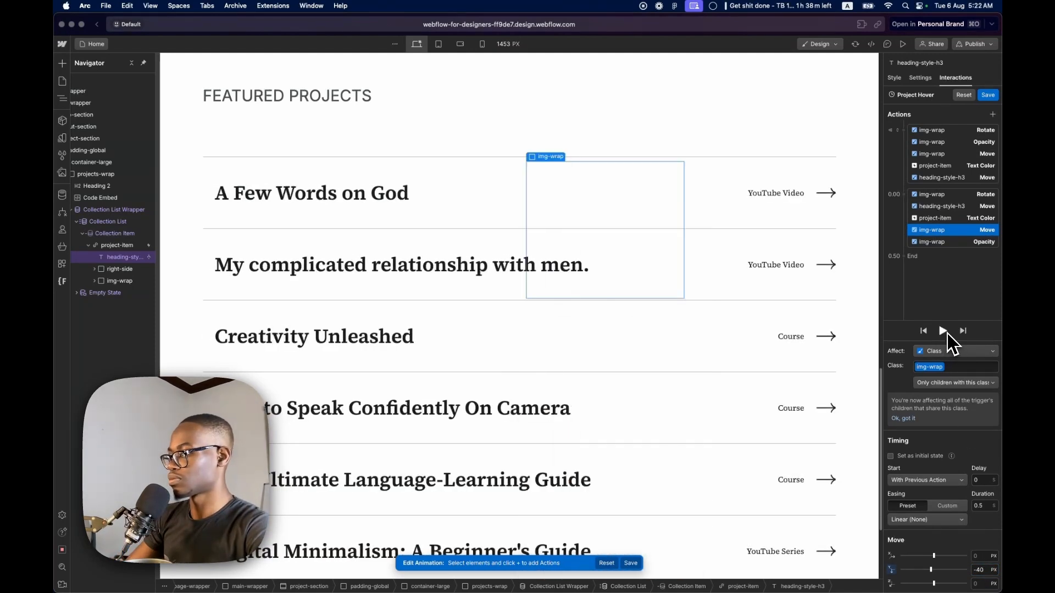
left_click(947, 333)
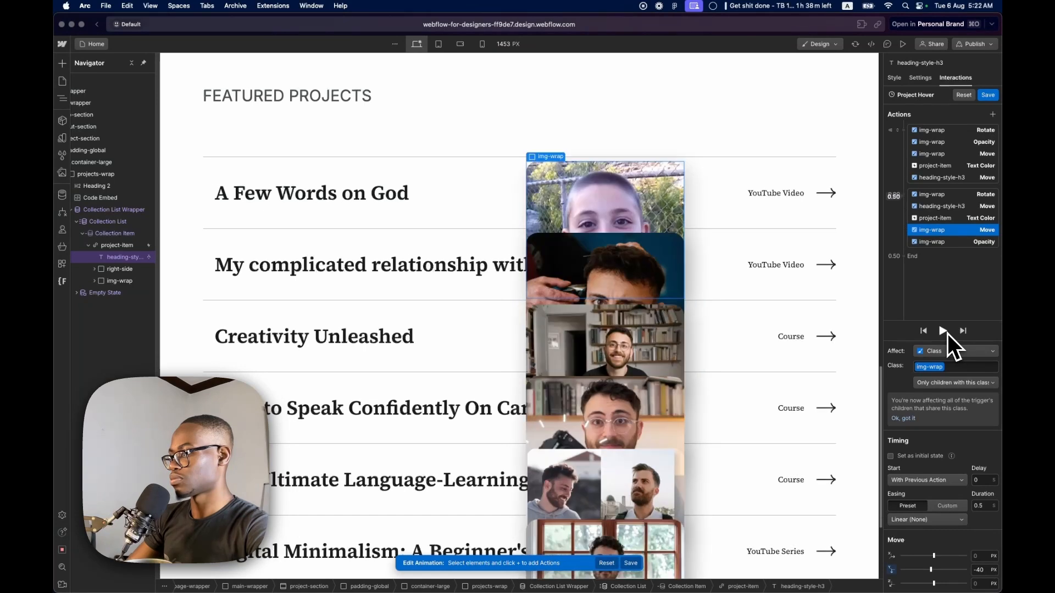
left_click(947, 332)
left_click(947, 332)
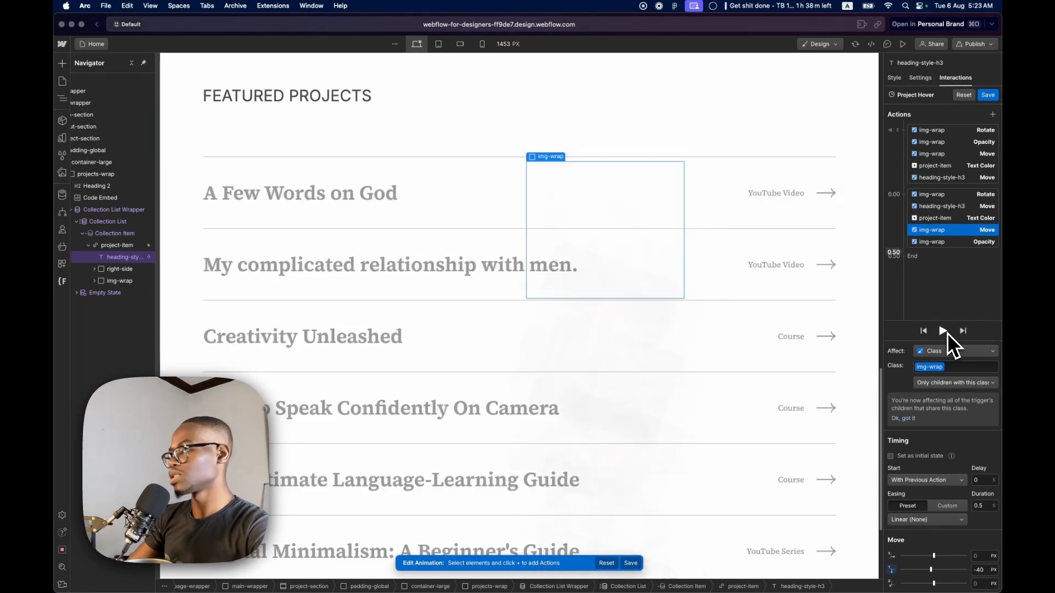
left_click(948, 332)
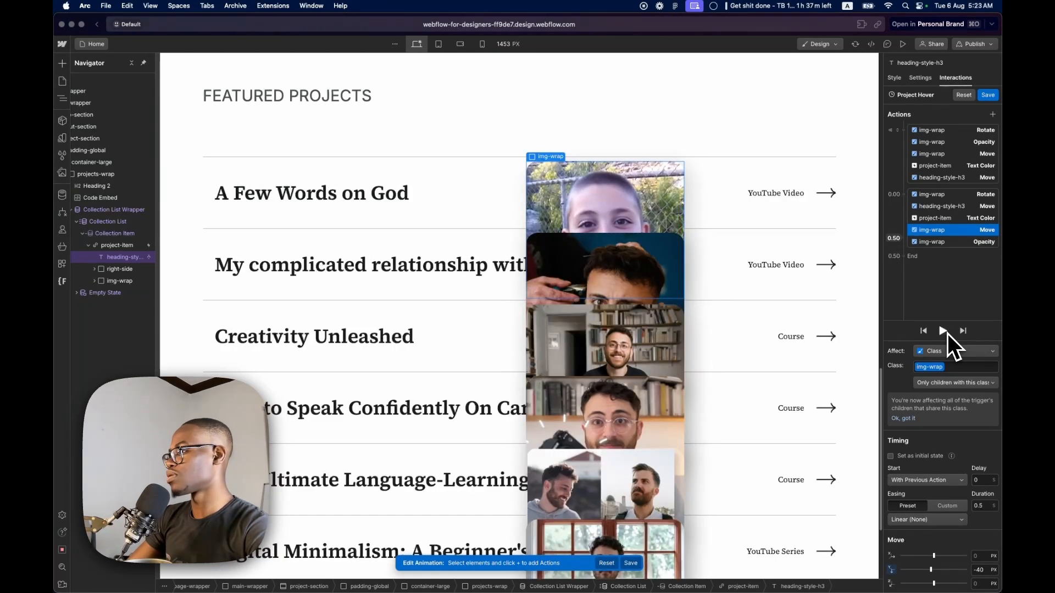
Set all five timed actions to Out Quad easing with a 0.3 s duration and preview the hover effect
left_click(942, 193)
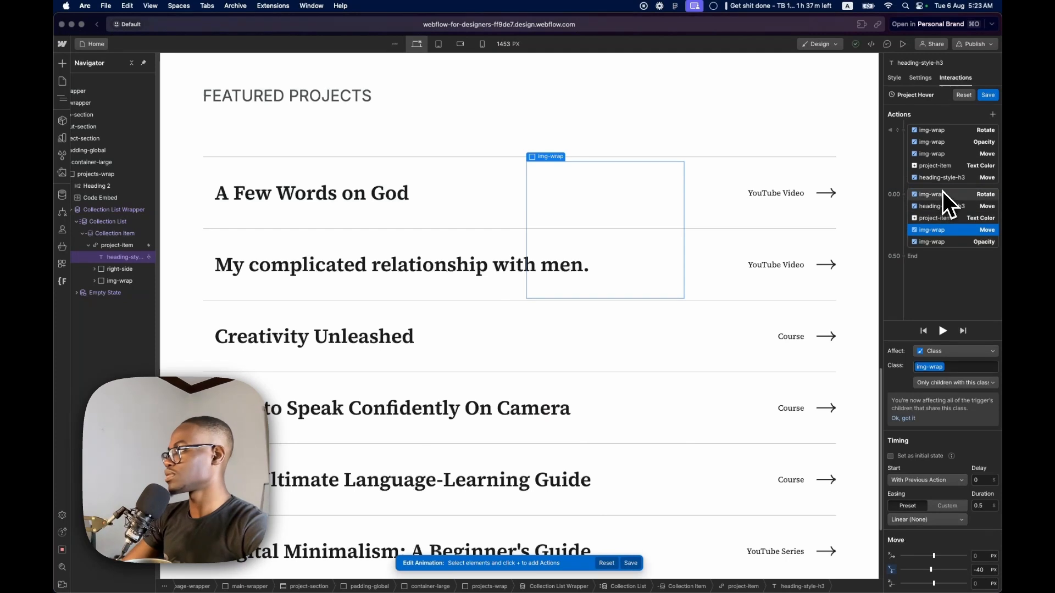
left_click(935, 242, "shift")
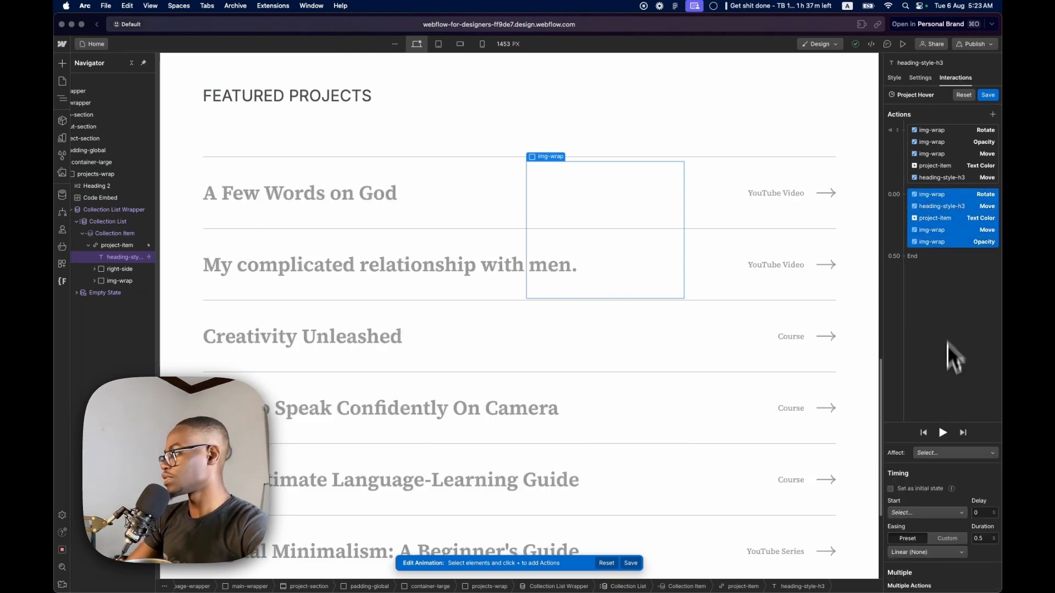
left_click(927, 553)
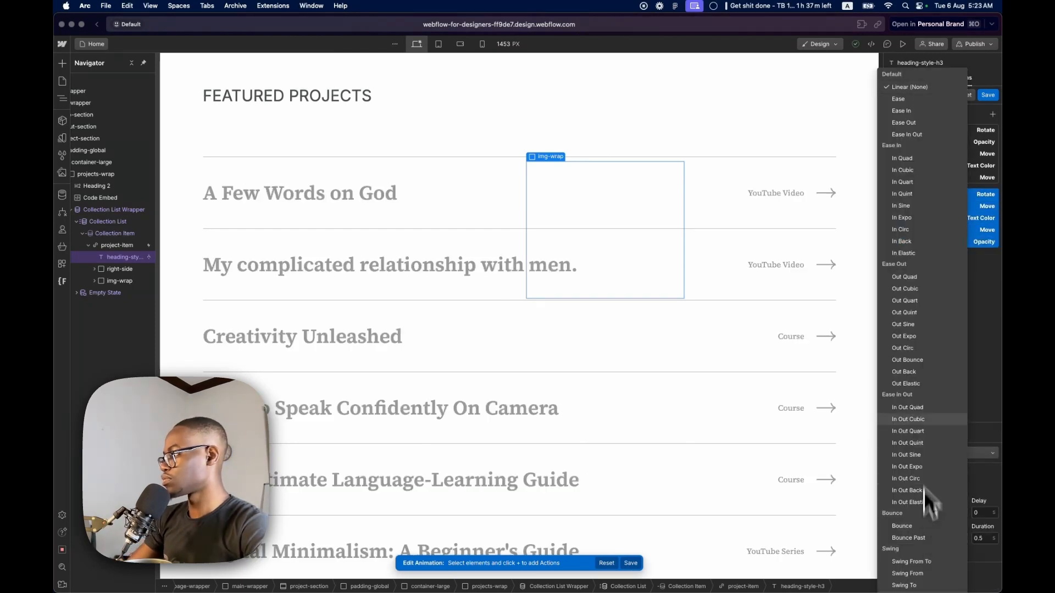
left_click(923, 278)
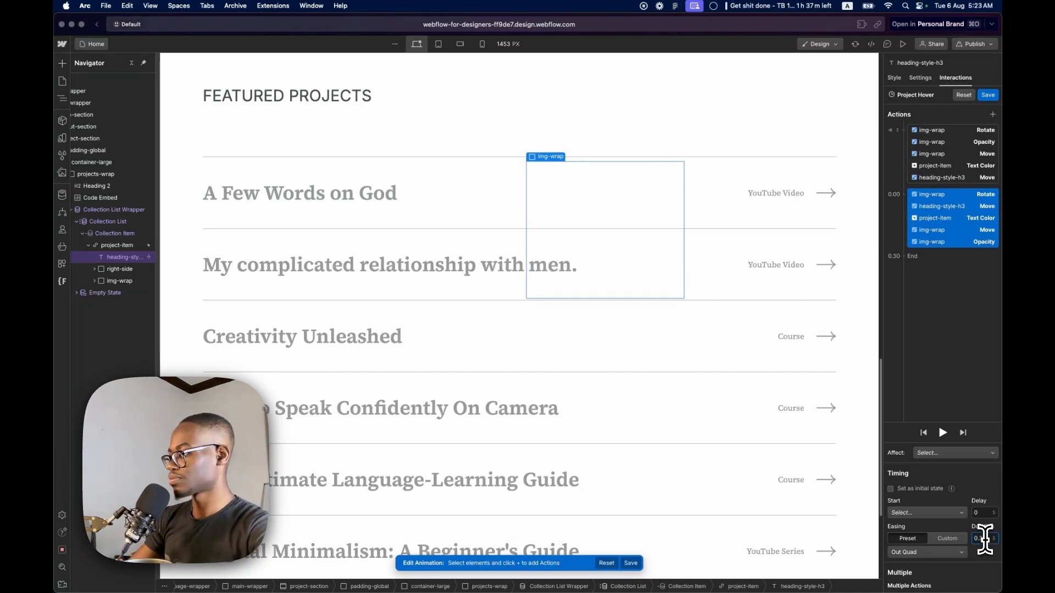
left_click(904, 45)
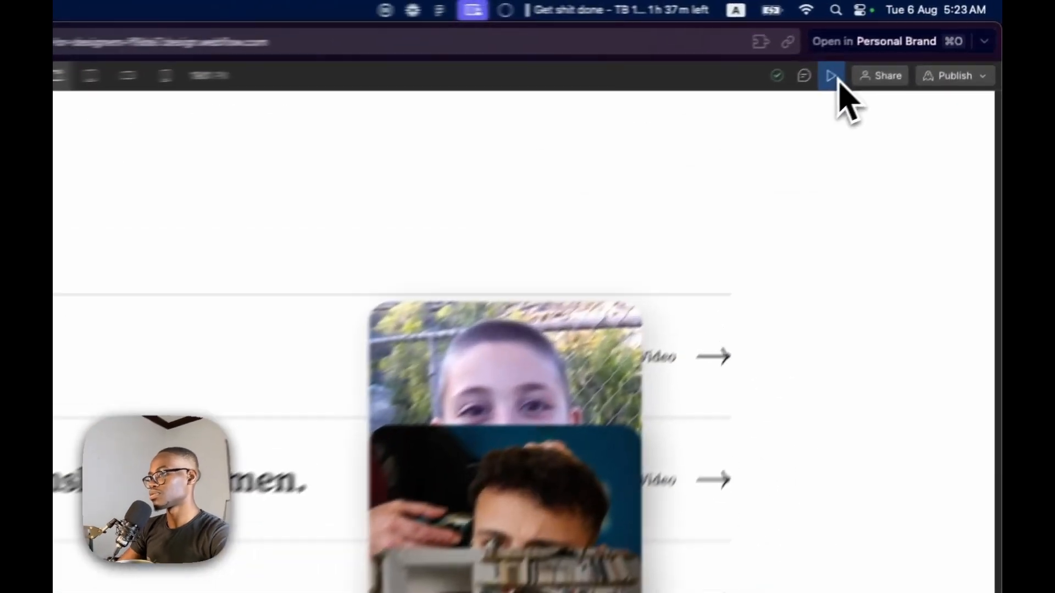
left_click(903, 44)
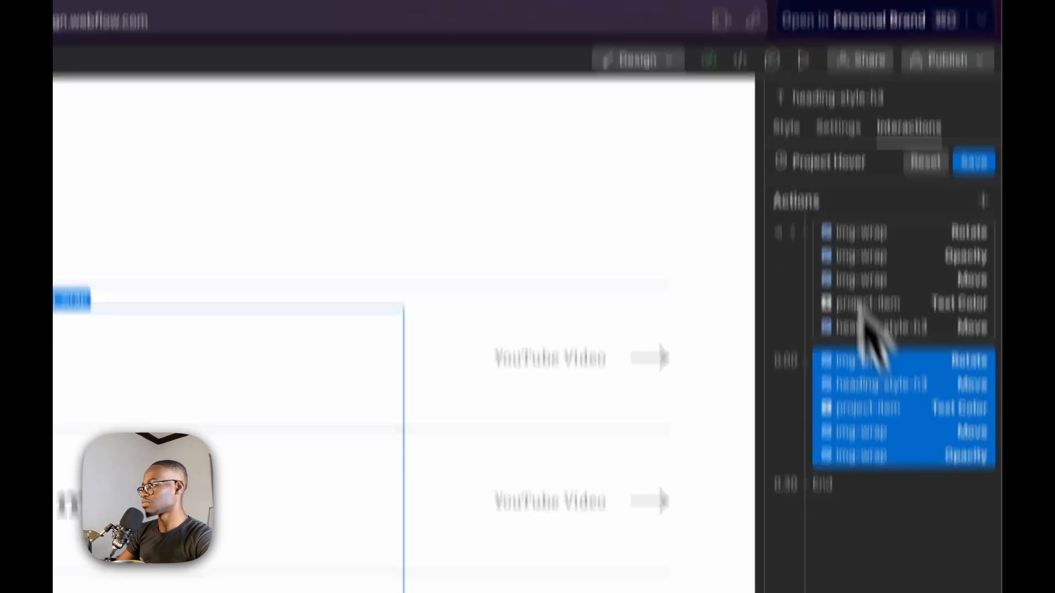
left_click(884, 474)
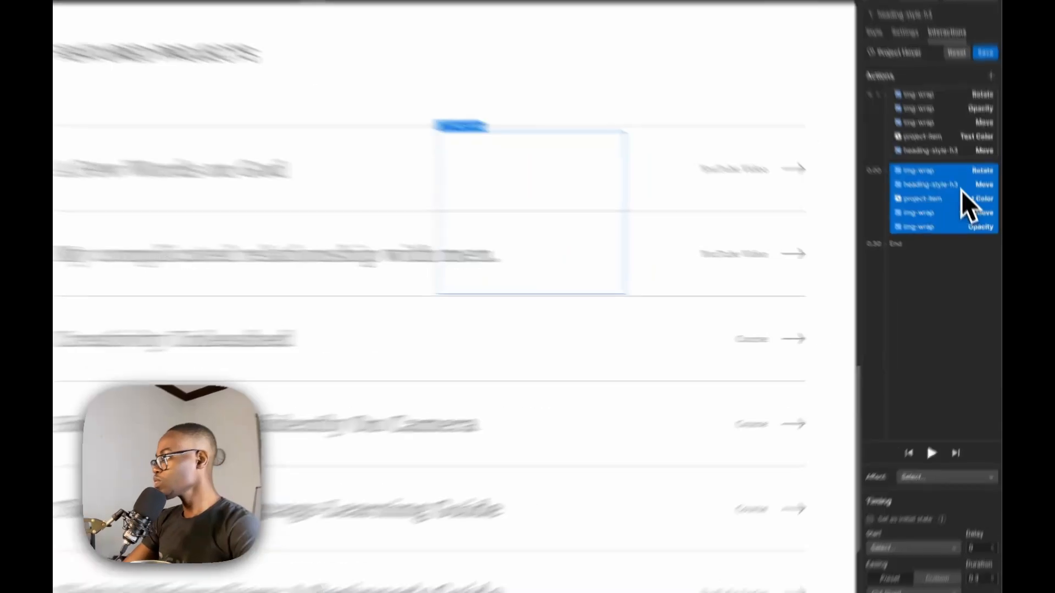
Make the timed project-item Text Color action affect only children with the project-item class, and save the Project Hover animation
left_click(939, 218)
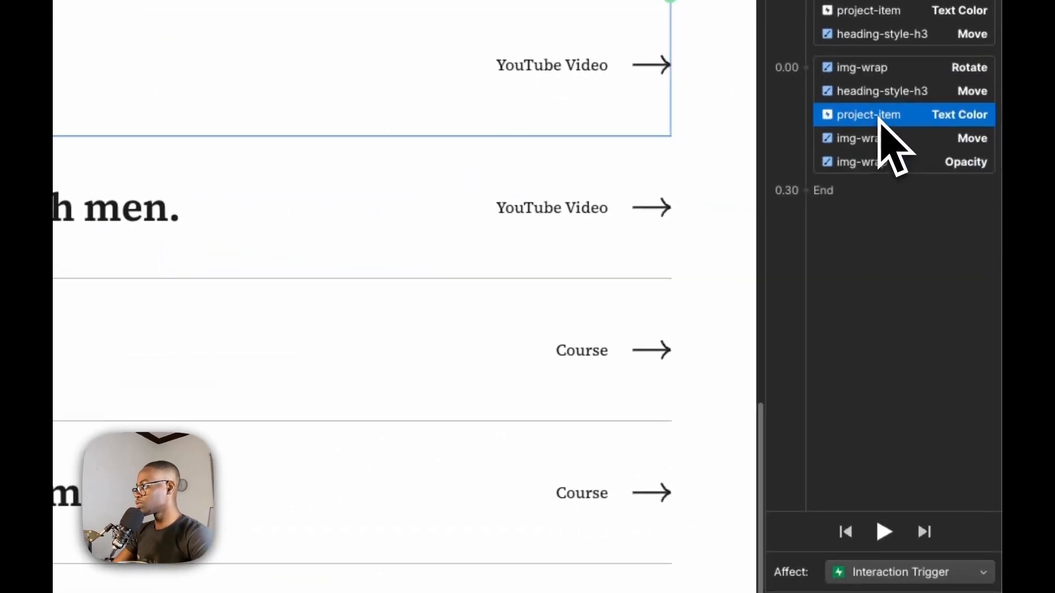
left_click(901, 572)
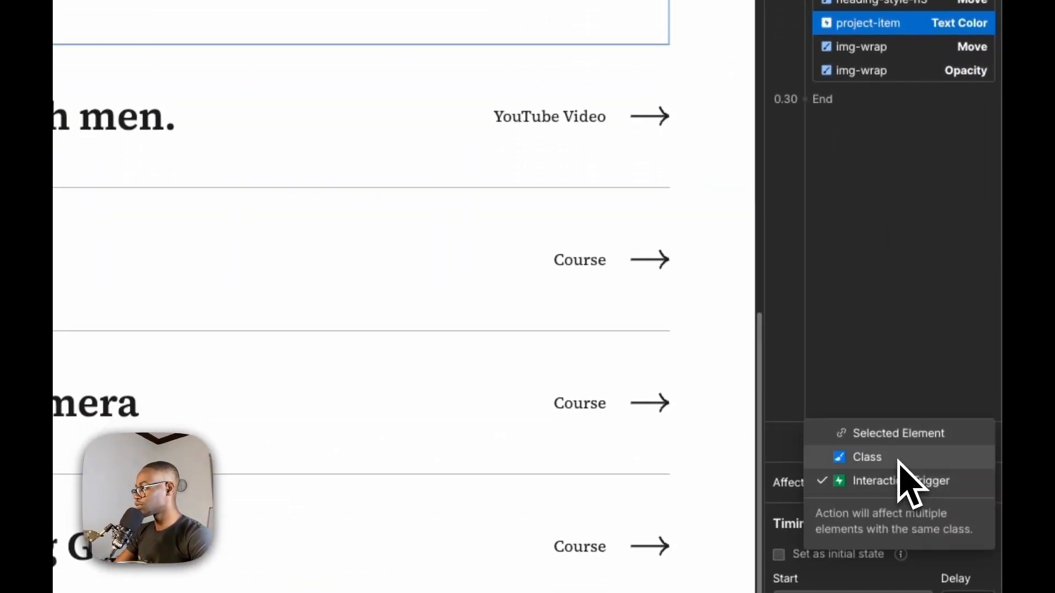
left_click(867, 457)
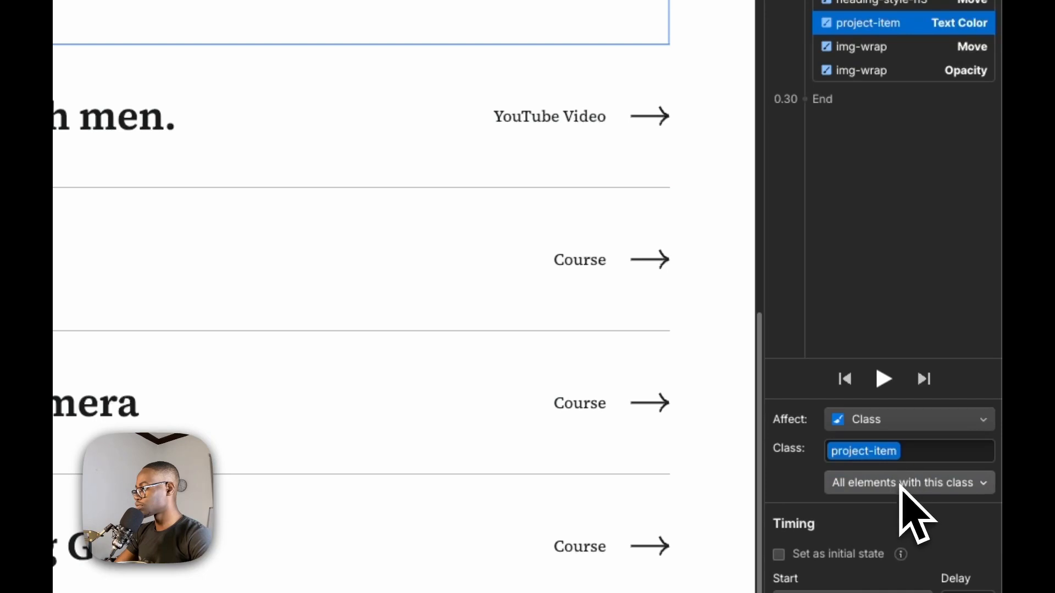
left_click(932, 489)
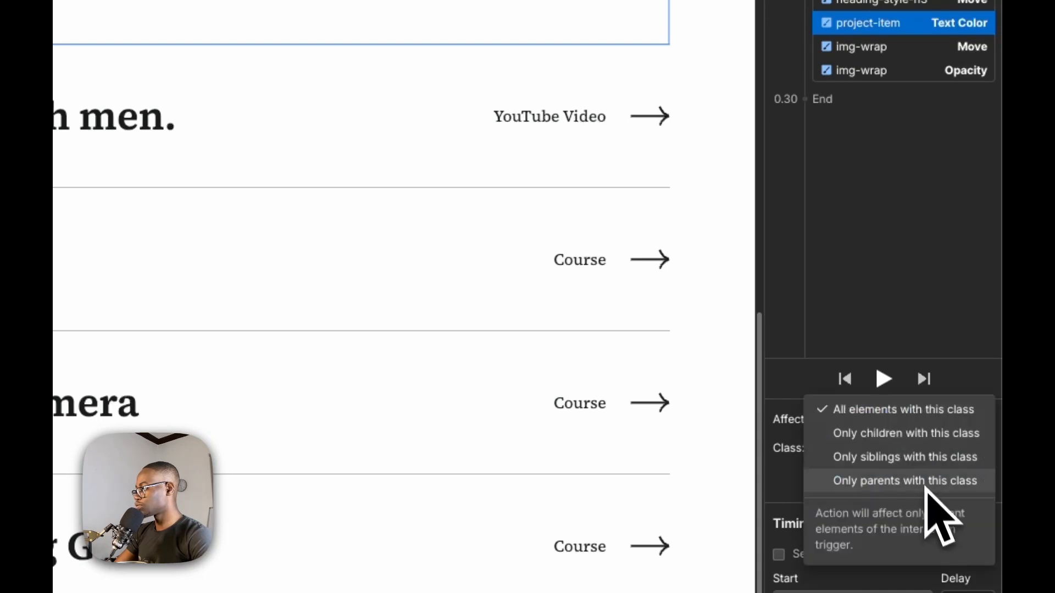
left_click(929, 434)
left_click(886, 304)
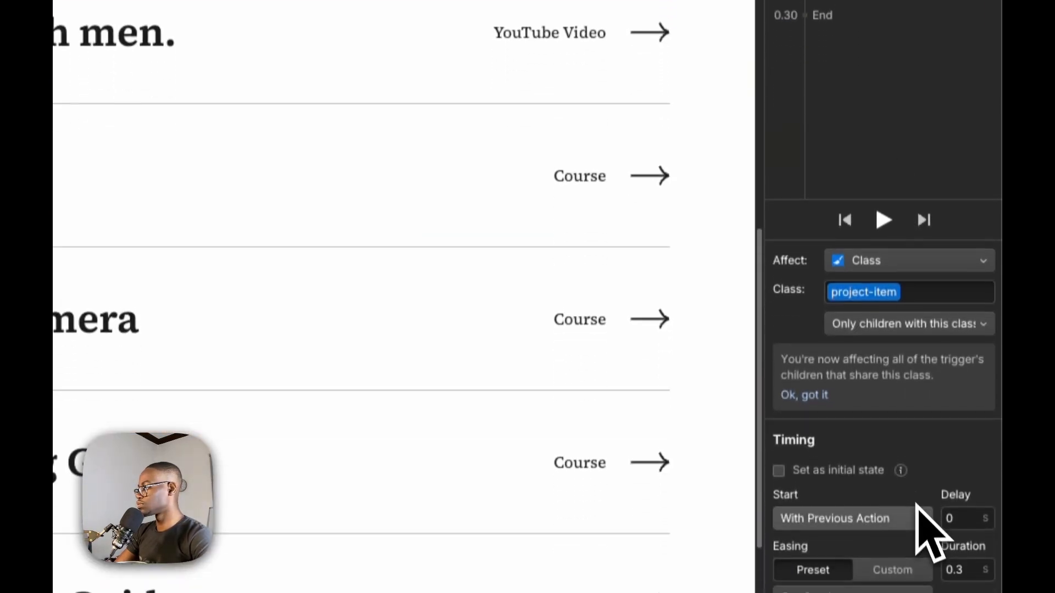
left_click(962, 91)
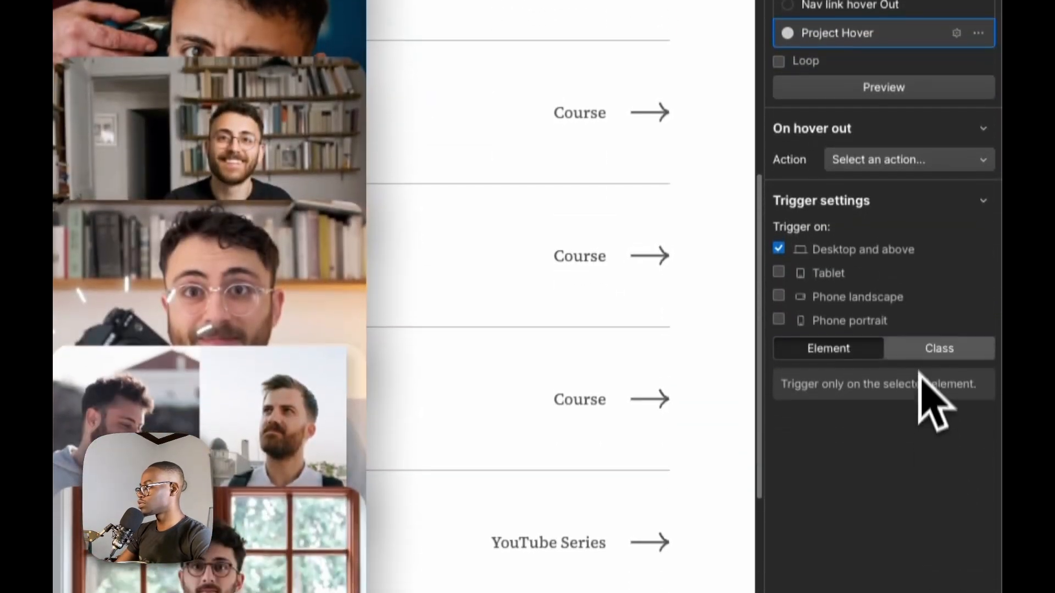
Preview the page and test the hover effect across the Featured Projects rows
left_click(929, 474)
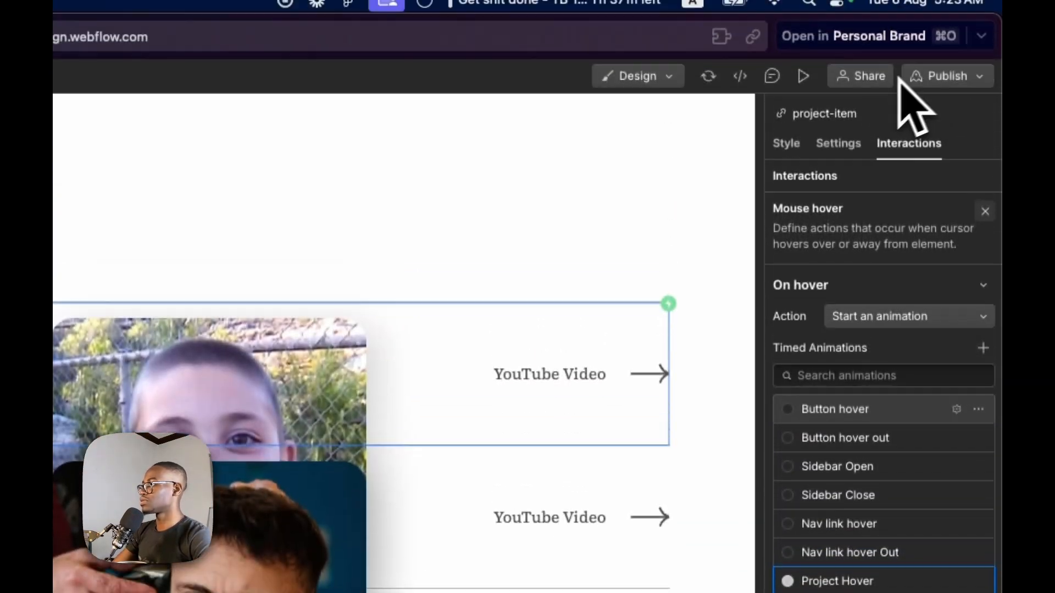
left_click(804, 76)
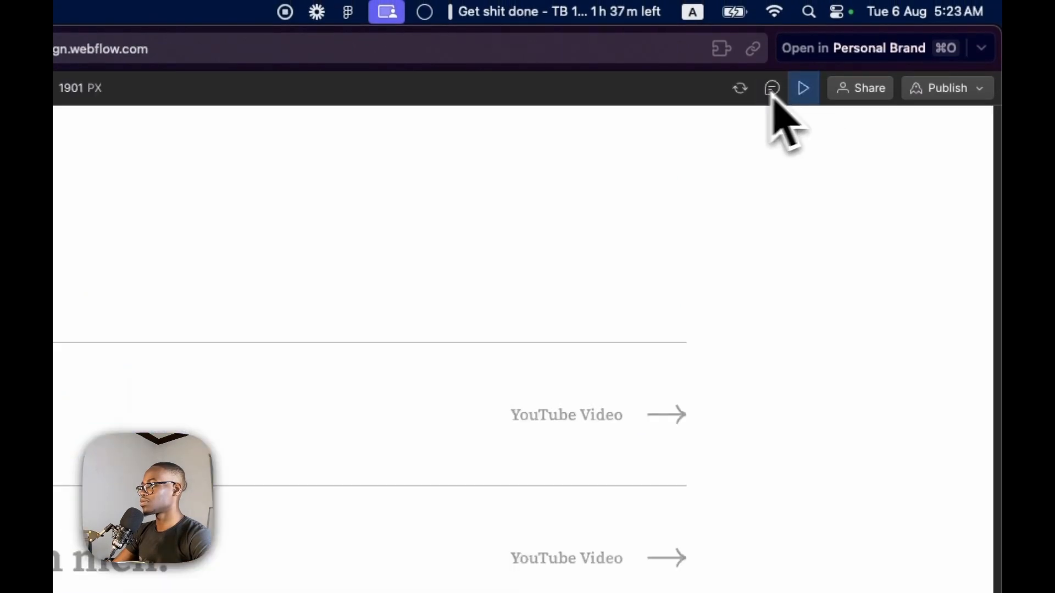
mouse_move(226, 384)
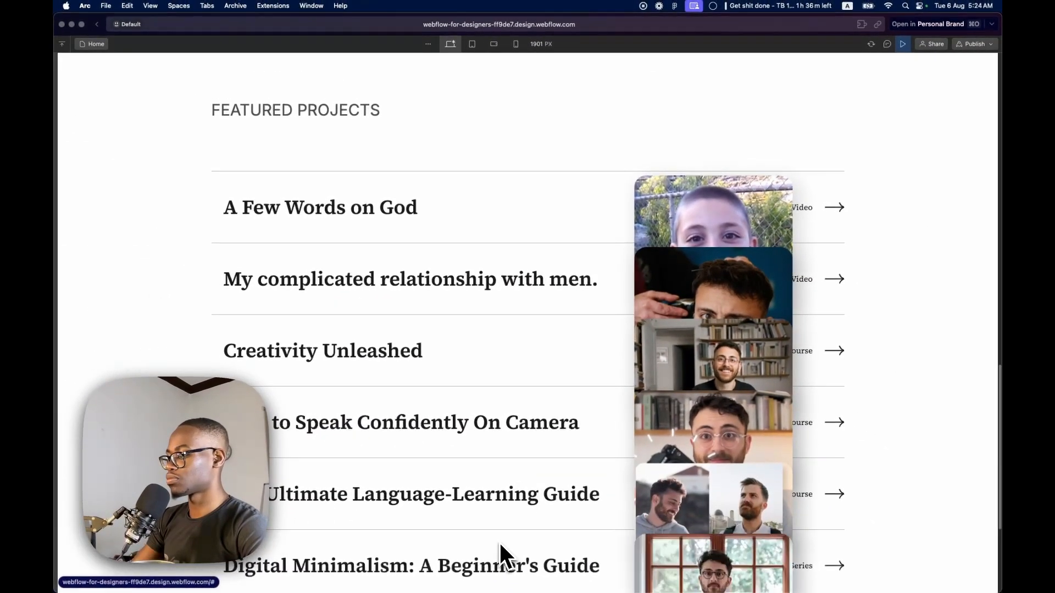
scroll(500, 541, "down", 5)
scroll(478, 448, "up", 1)
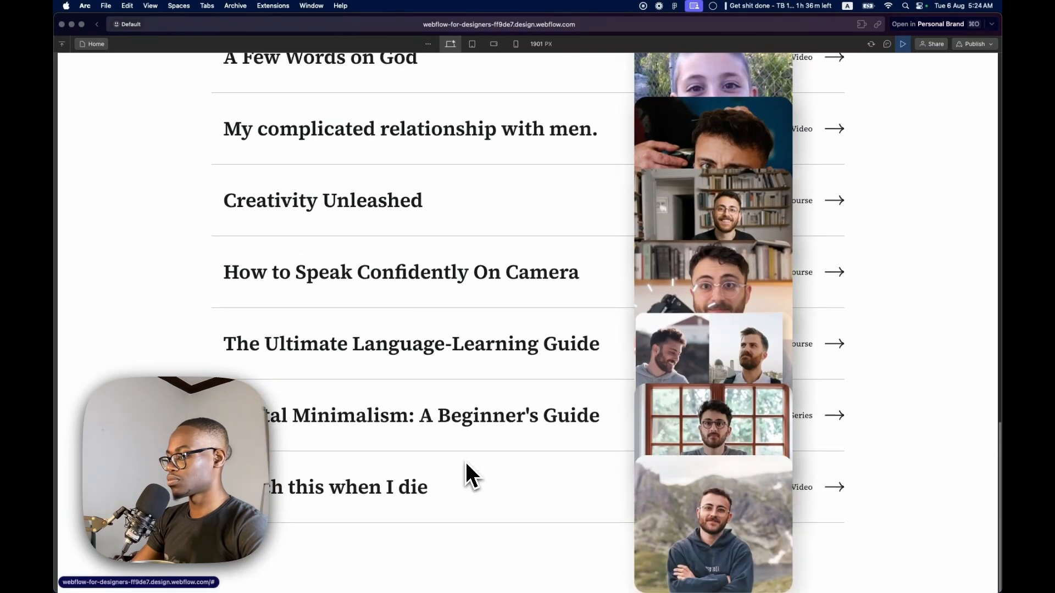
scroll(541, 313, "up", 5)
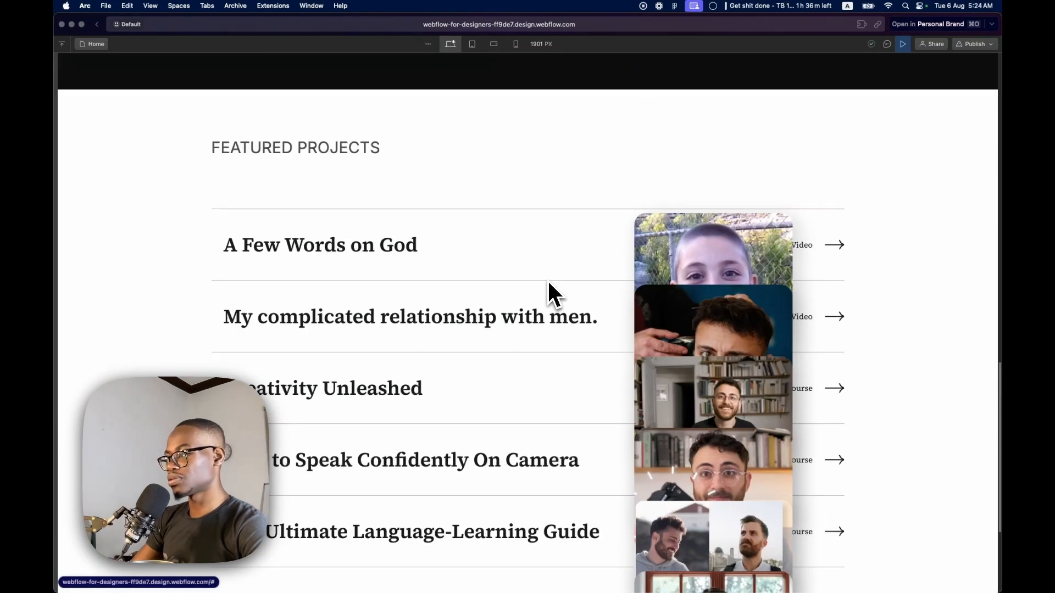
left_click(904, 44)
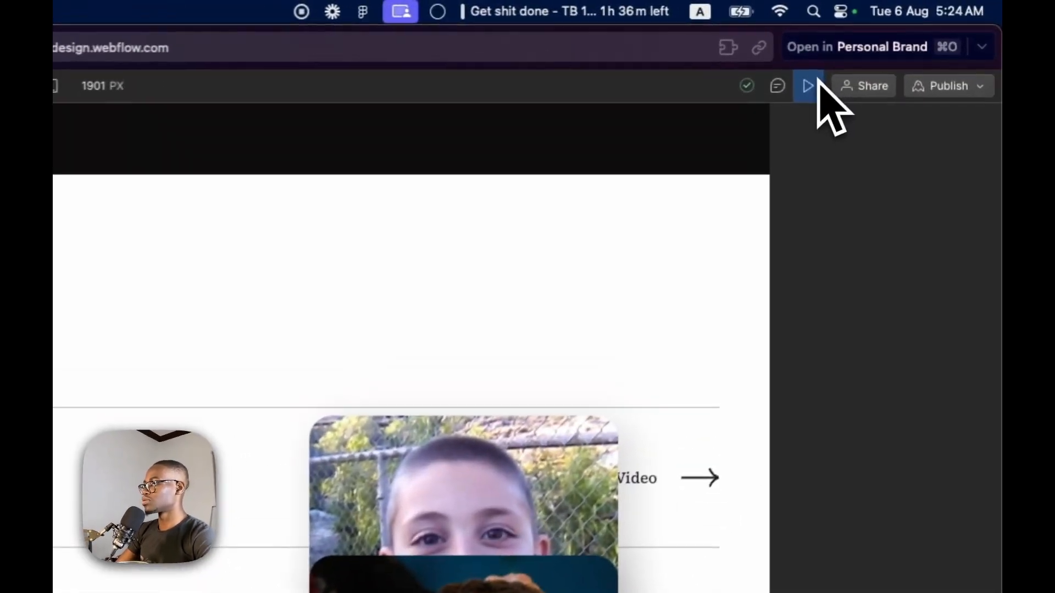
left_click(819, 84)
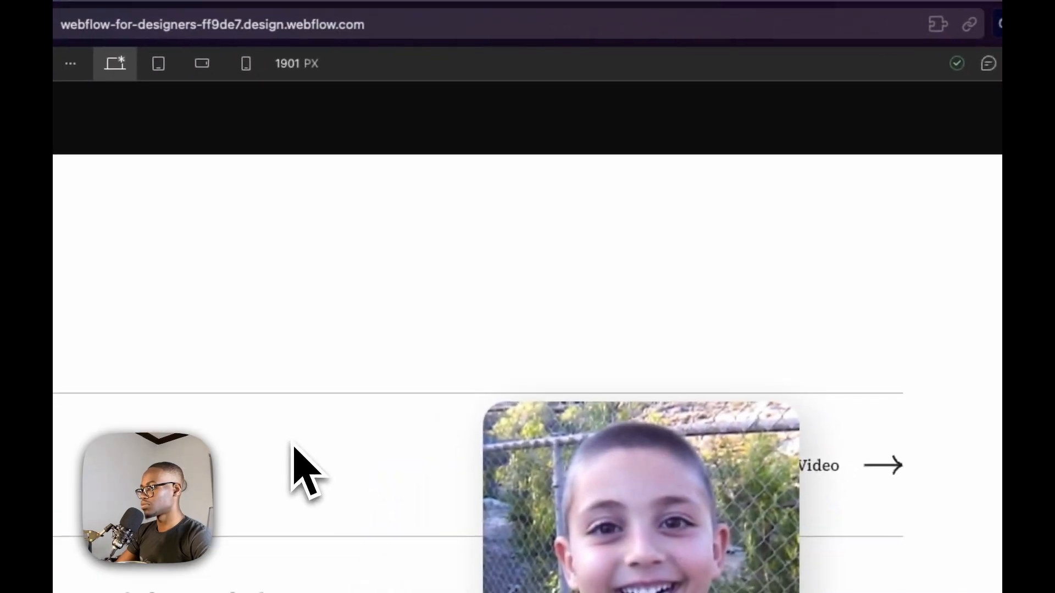
left_click(1020, 64)
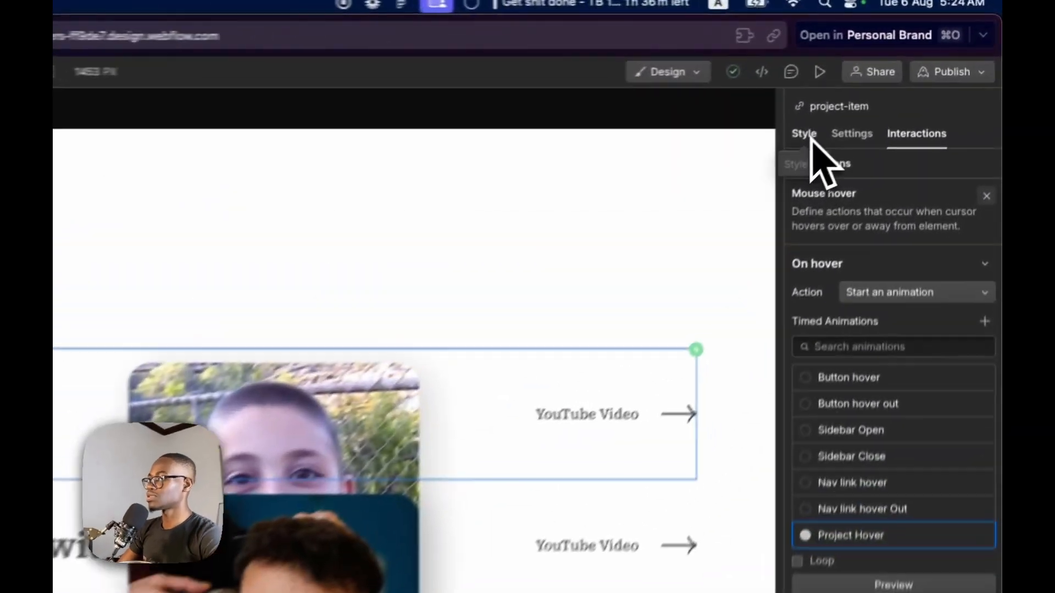
Reduce the left offset of img-wrap's absolute position and preview the row hover with the moved images
left_click(896, 78)
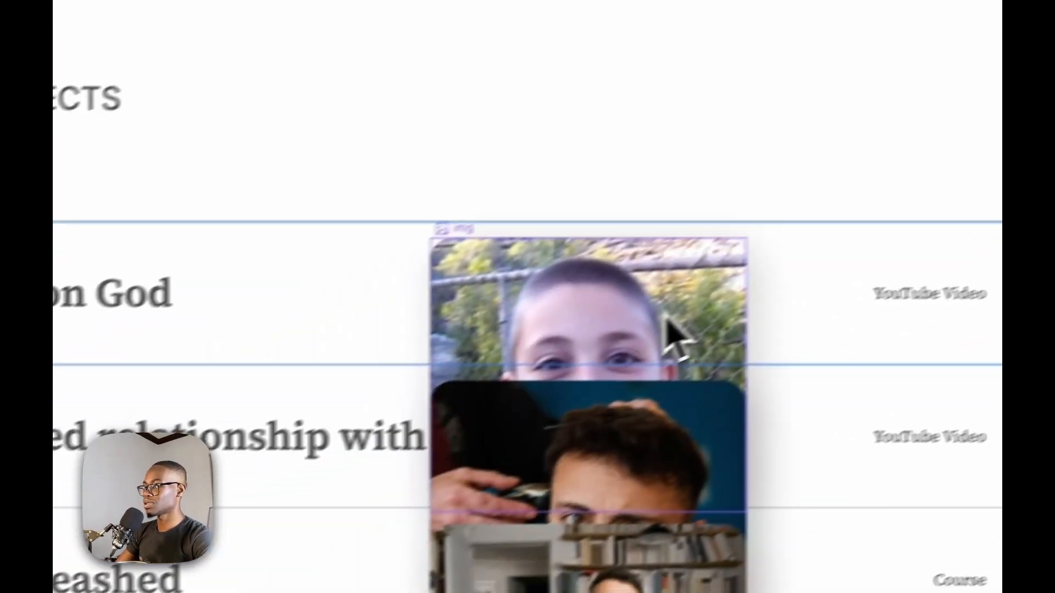
left_click(666, 319)
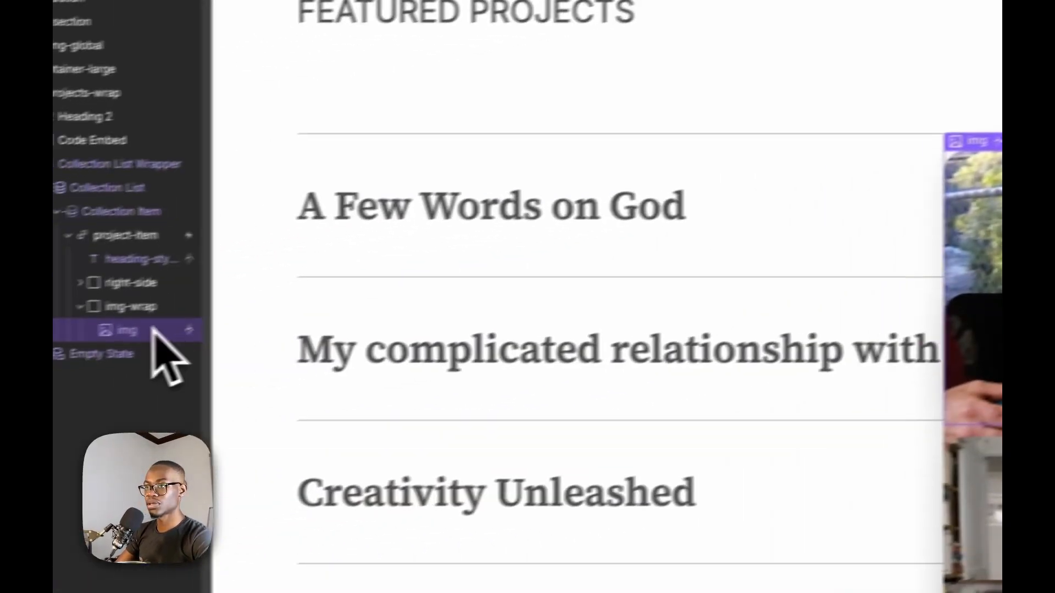
left_click(187, 297)
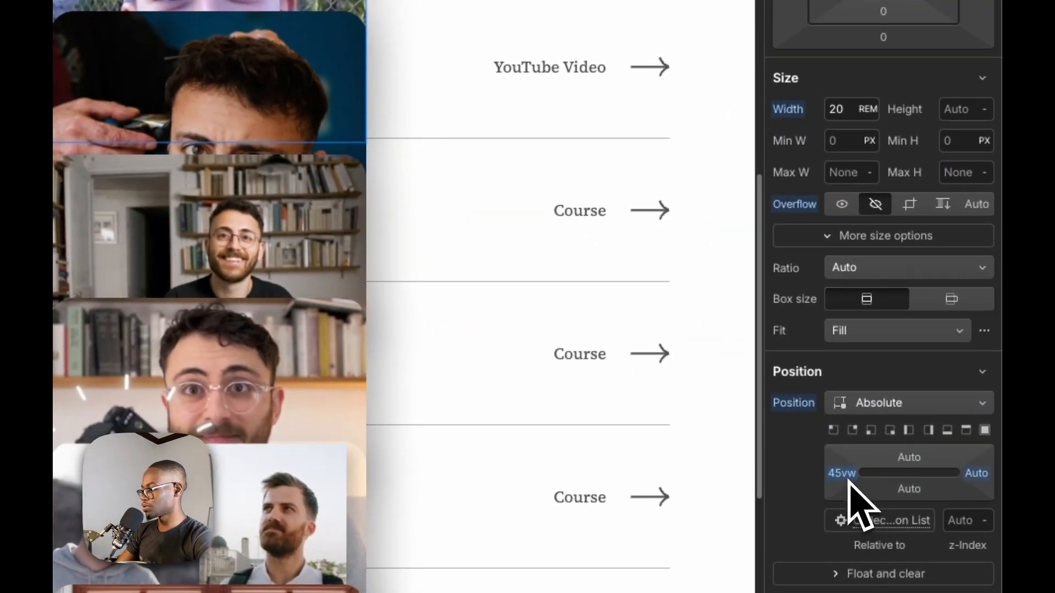
left_click_drag(849, 481, 809, 474)
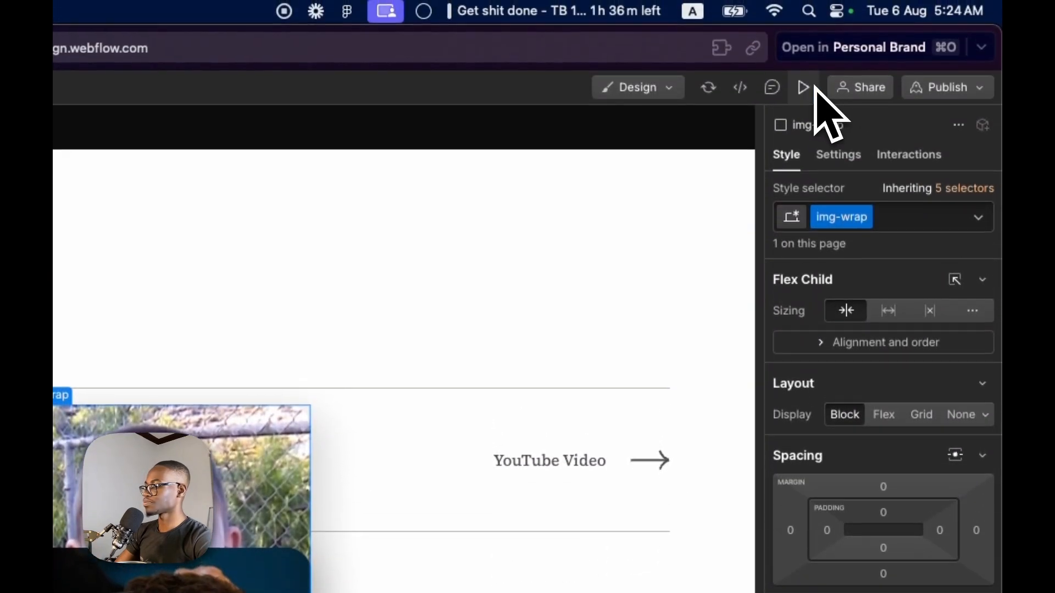
left_click(805, 87)
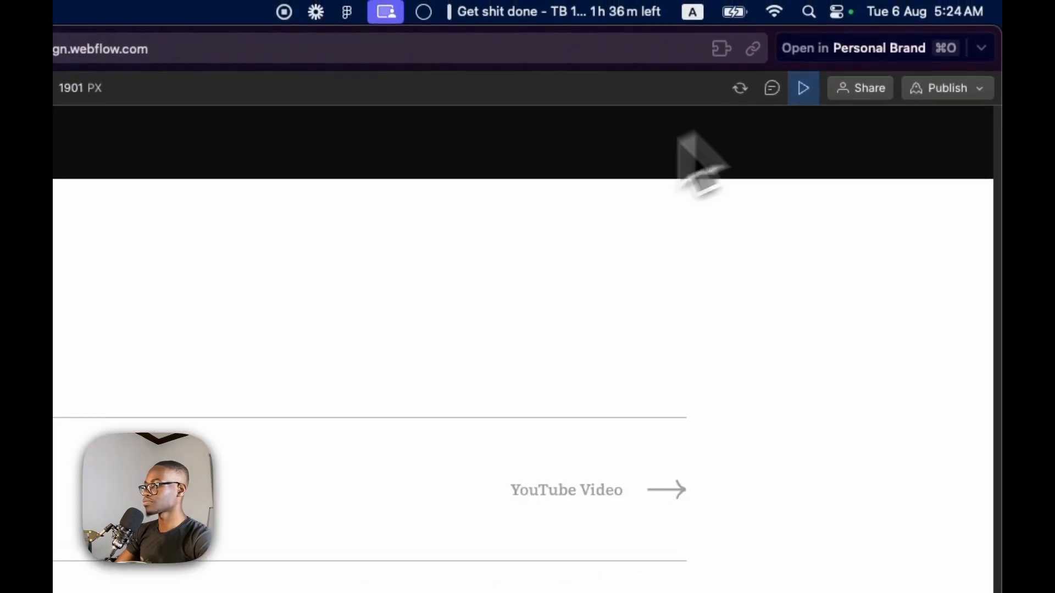
mouse_move(405, 454)
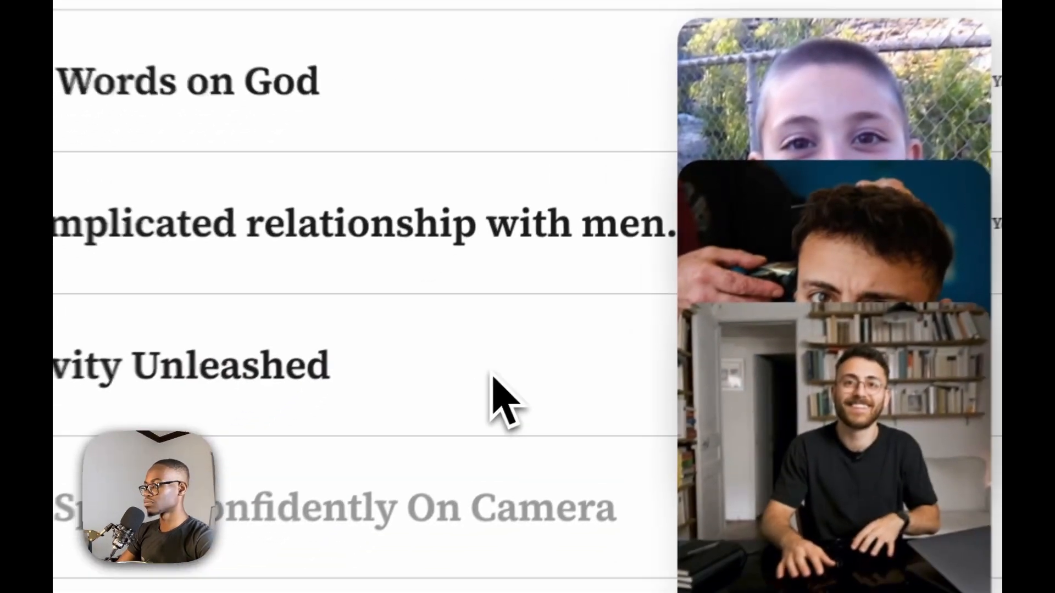
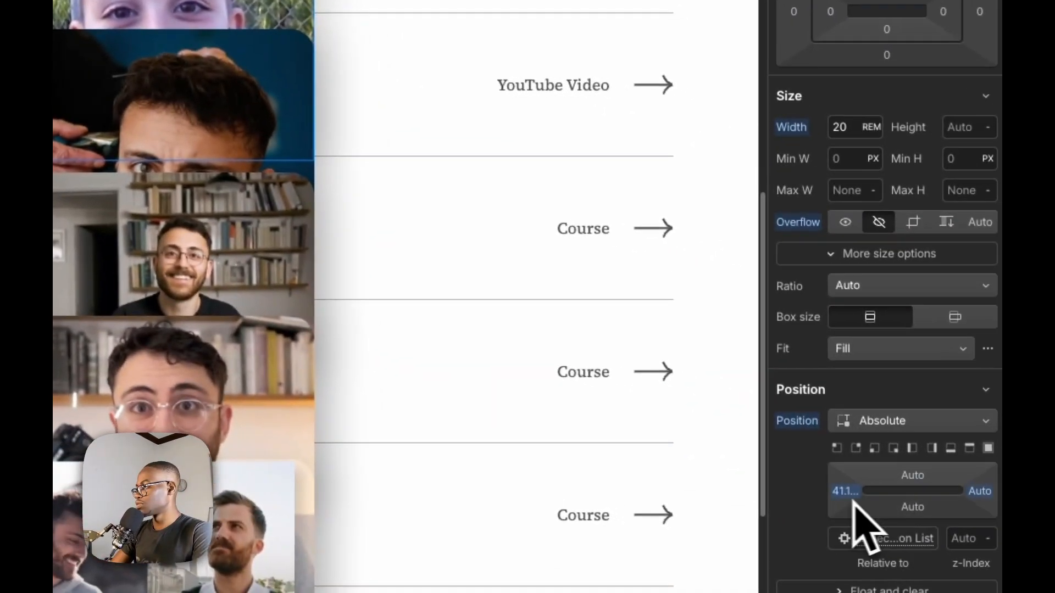
Fine-tune the left offset of img-wrap's absolute position and test the hover on the Featured Projects rows in preview mode
left_click(838, 497)
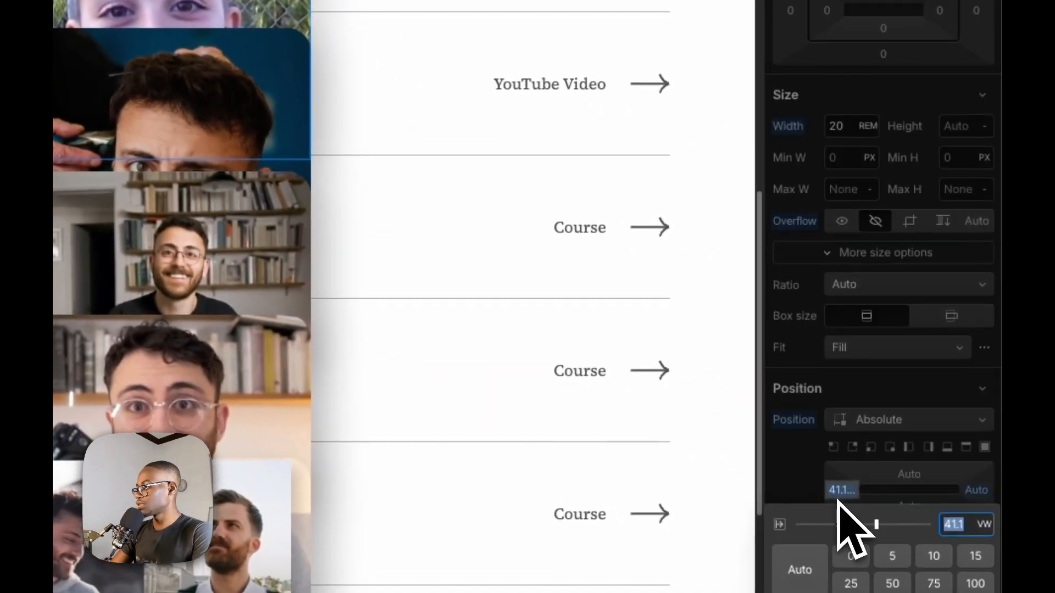
key("Return")
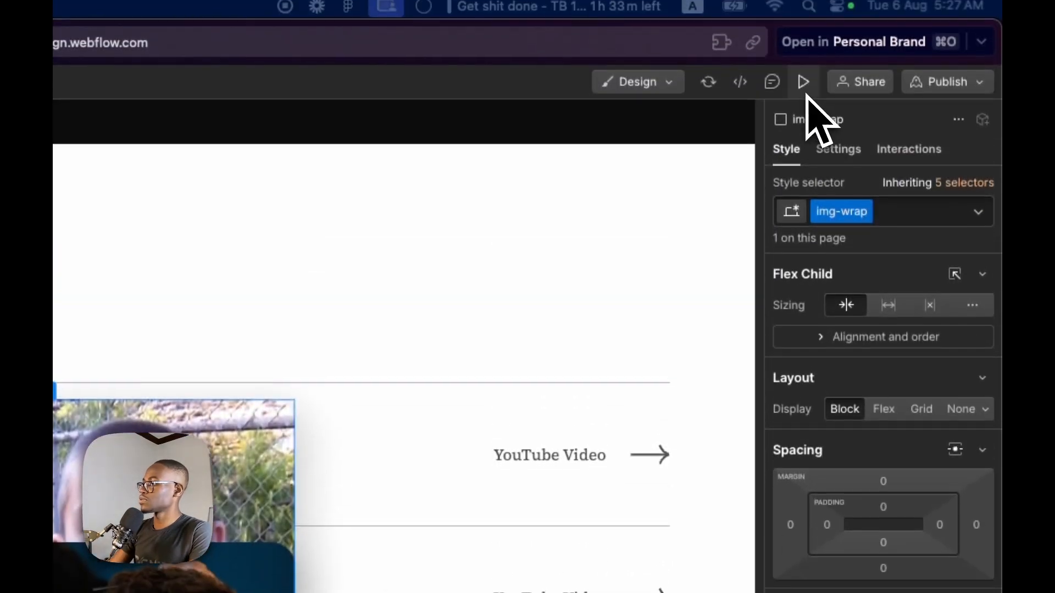
left_click(805, 91)
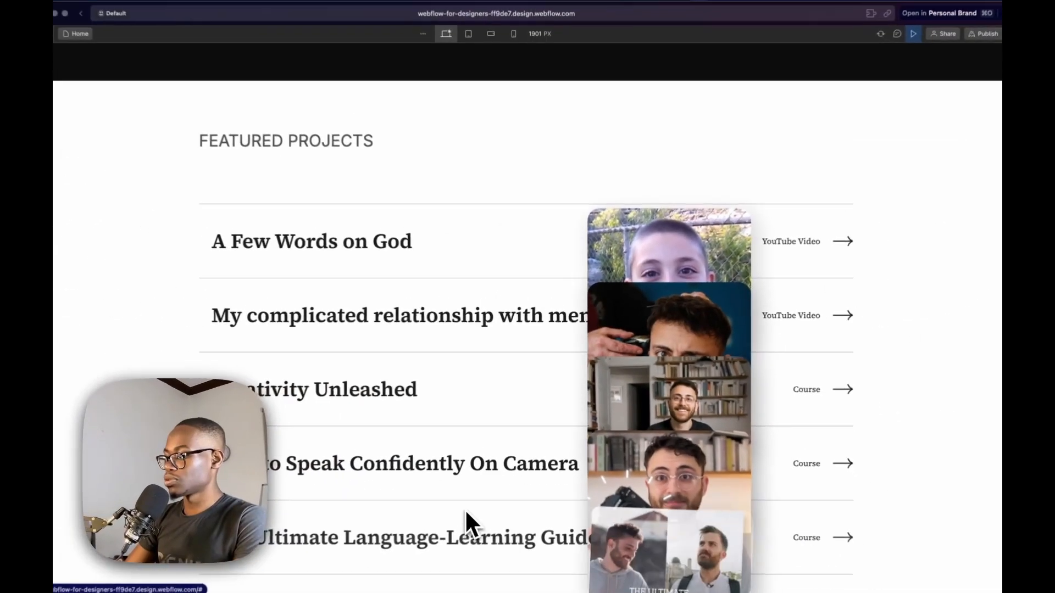
scroll(462, 519, "down", 1)
scroll(459, 504, "down", 1)
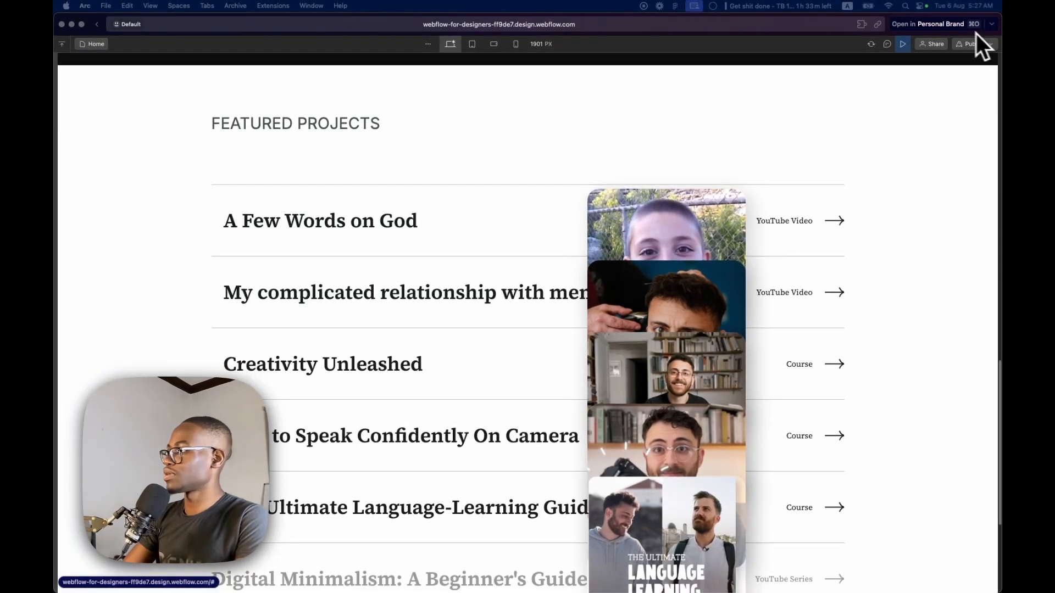
left_click(902, 44)
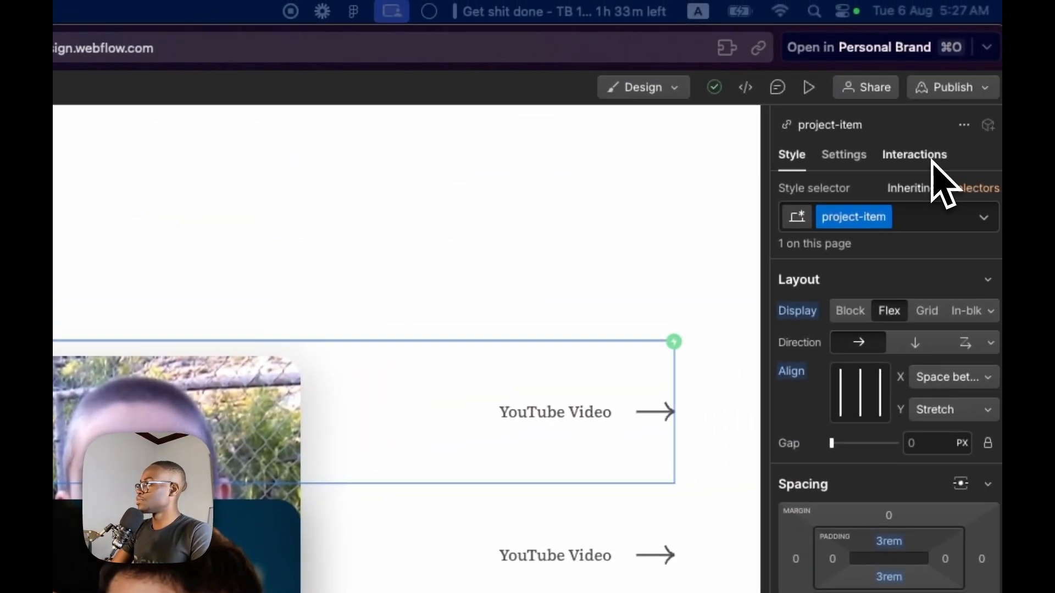
Preview the Project Hover animation in project-item's mouse hover interaction and set its hover-out action to Start an animation
left_click(923, 158)
left_click(917, 279)
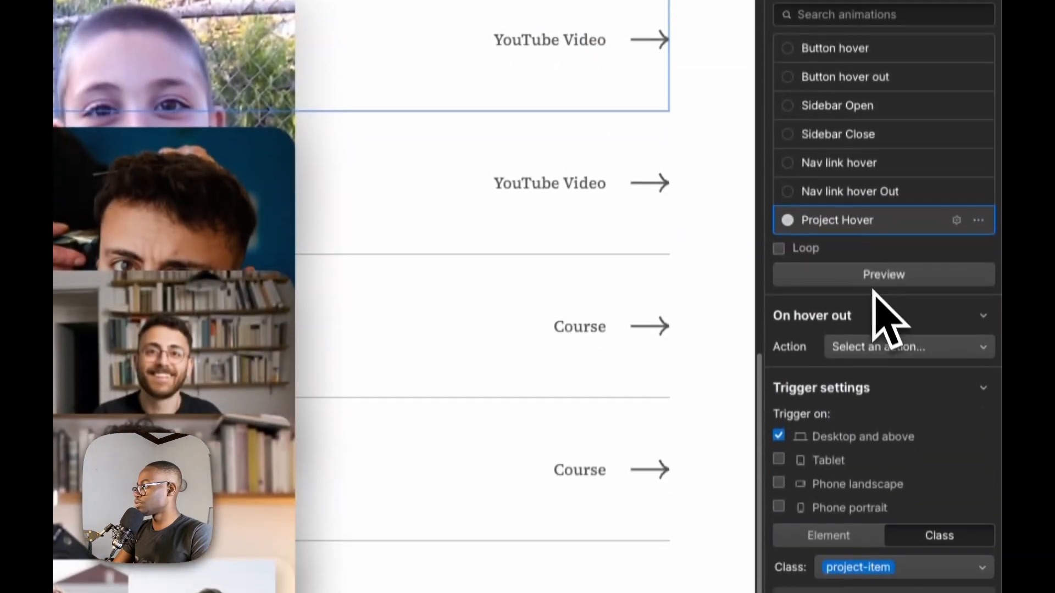
left_click(879, 273)
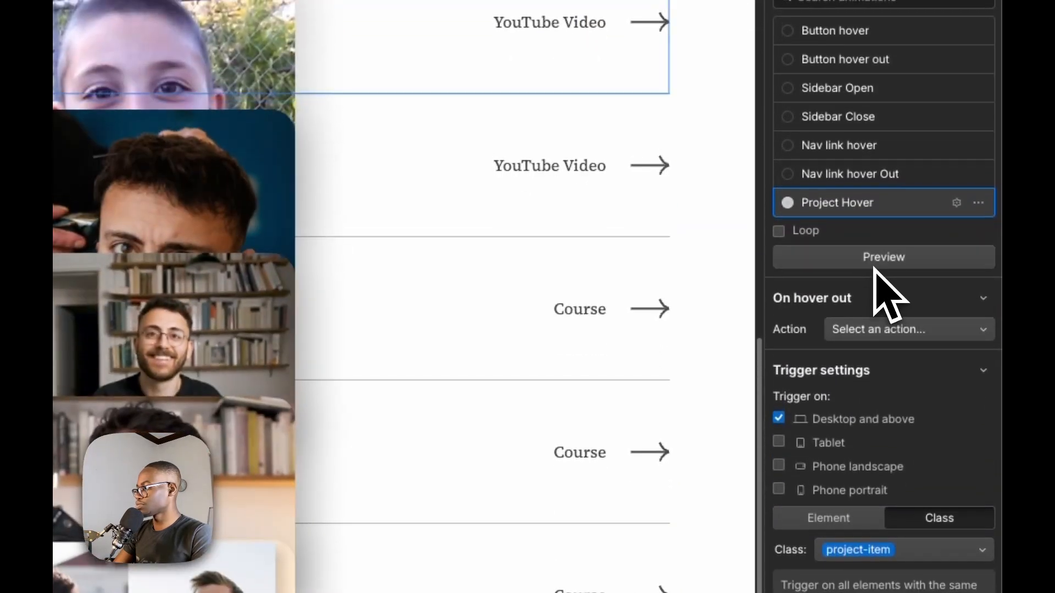
left_click(874, 267)
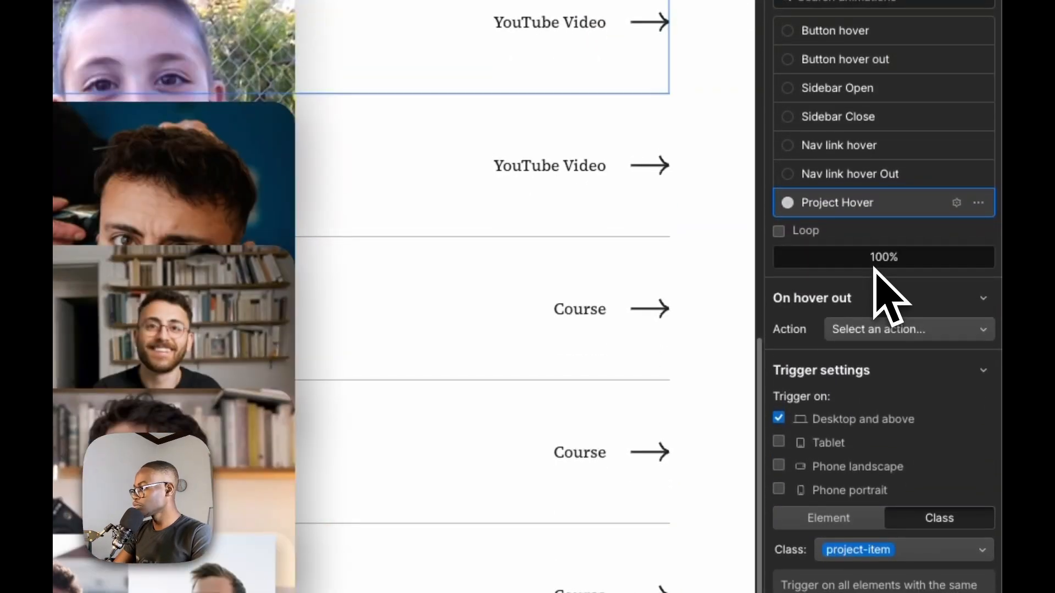
left_click(958, 333)
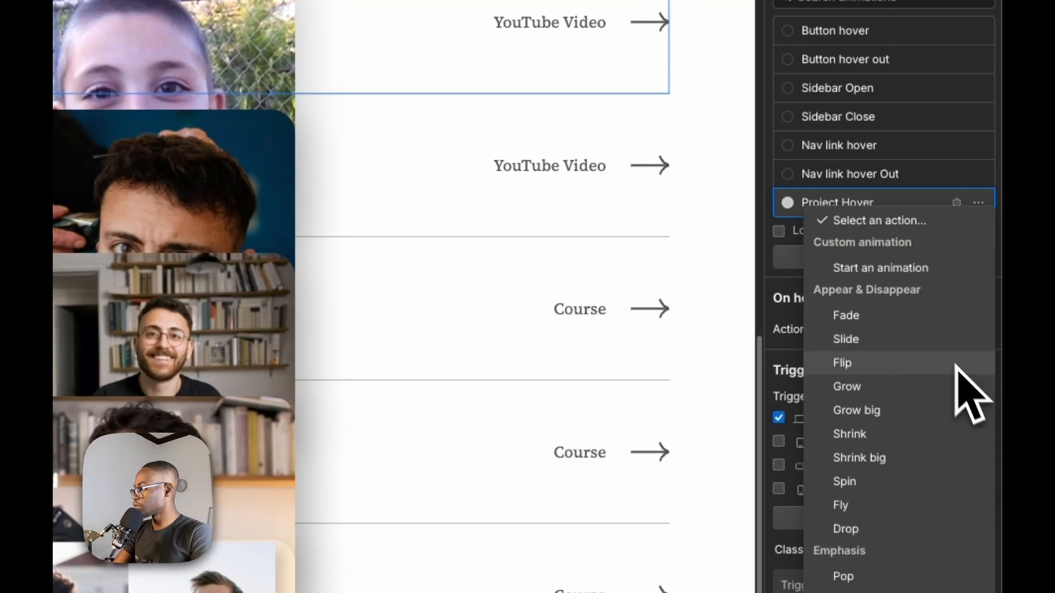
left_click(923, 268)
Duplicate the Project Hover animation for the hover-out action and rename the copy Project Hover Out
scroll(972, 483, "down", 5)
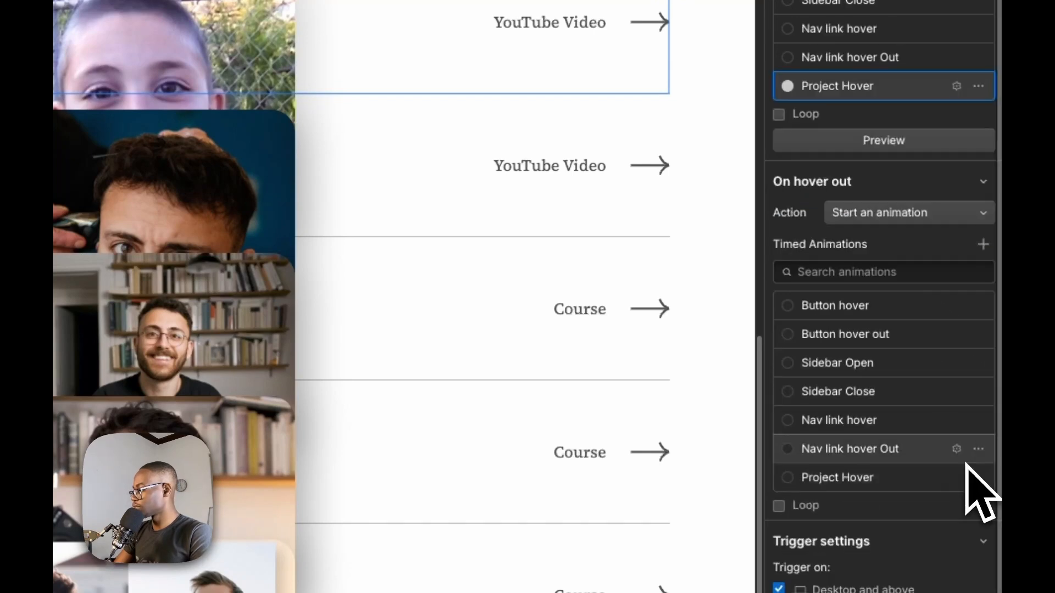
left_click(978, 416)
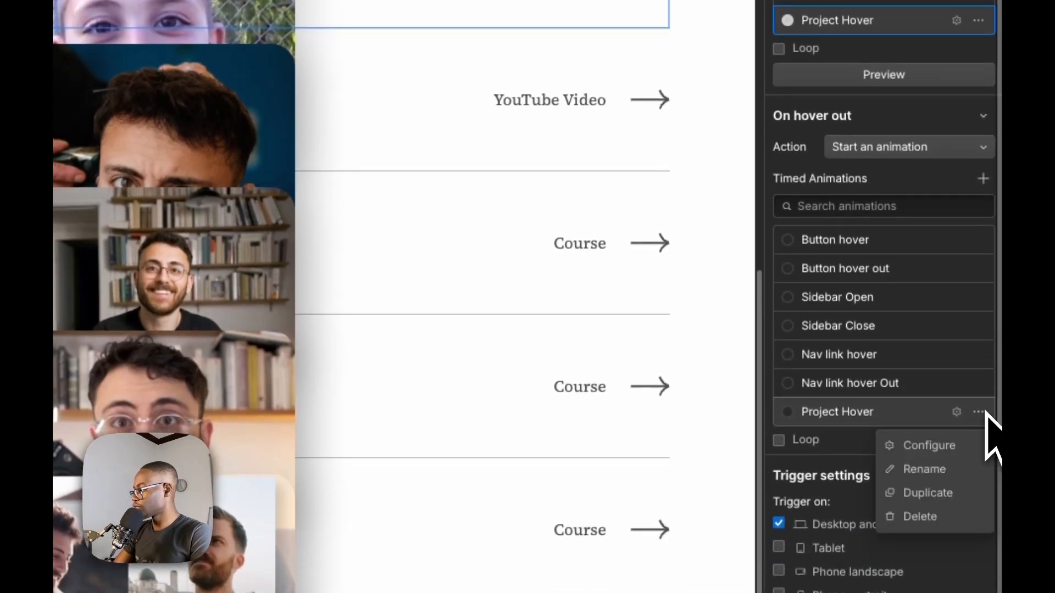
left_click(966, 489)
left_click(905, 478)
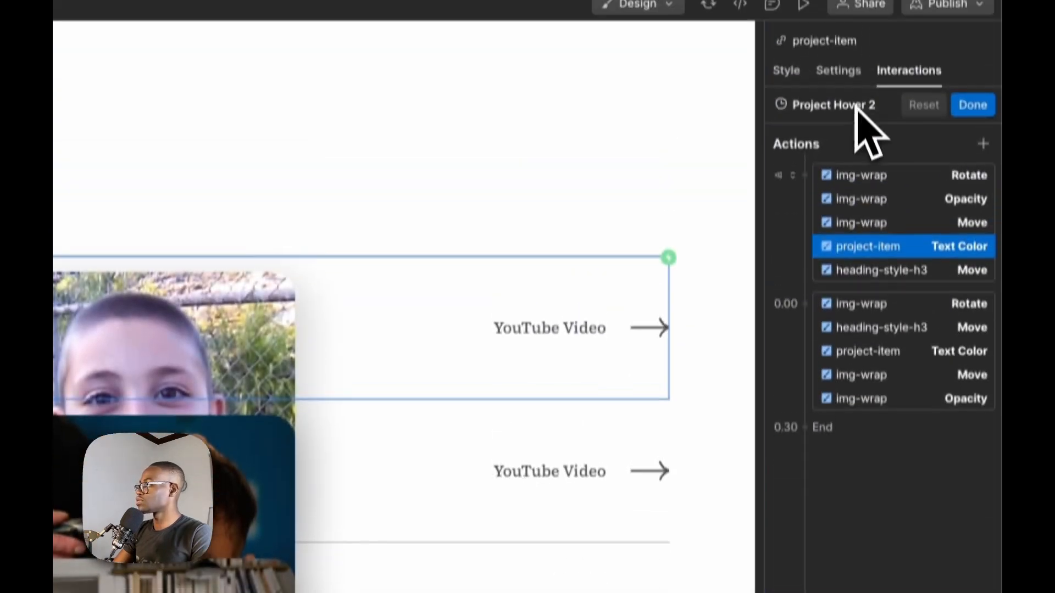
double_click(856, 104)
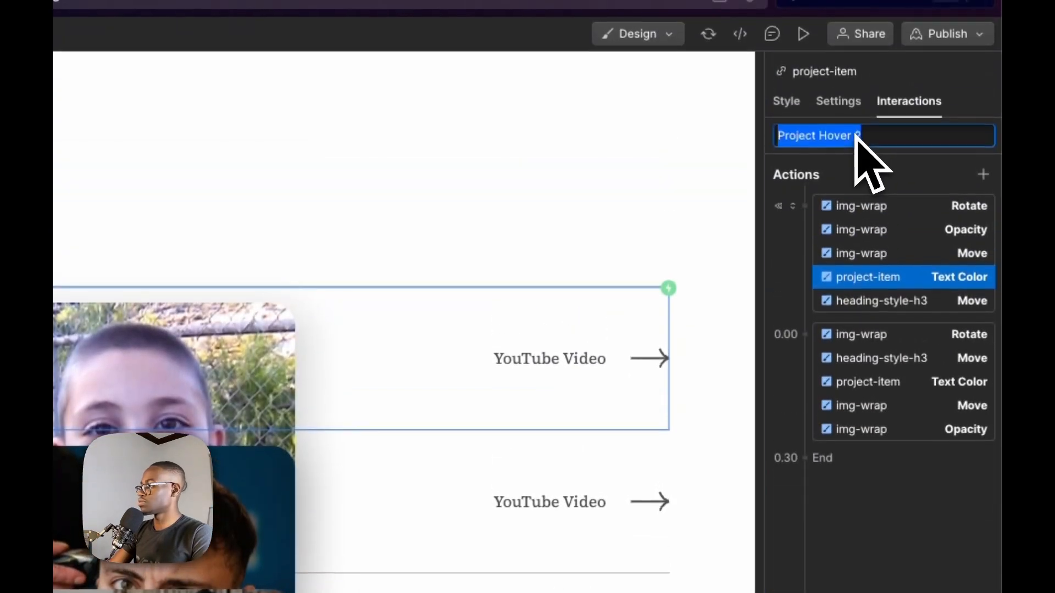
type("O")
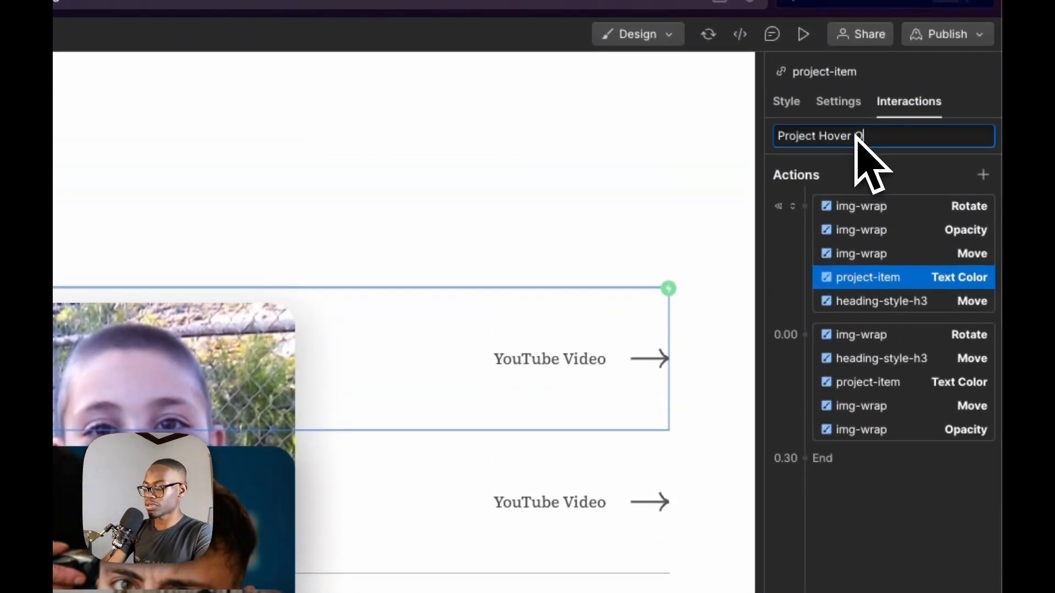
type("ut")
key("Return")
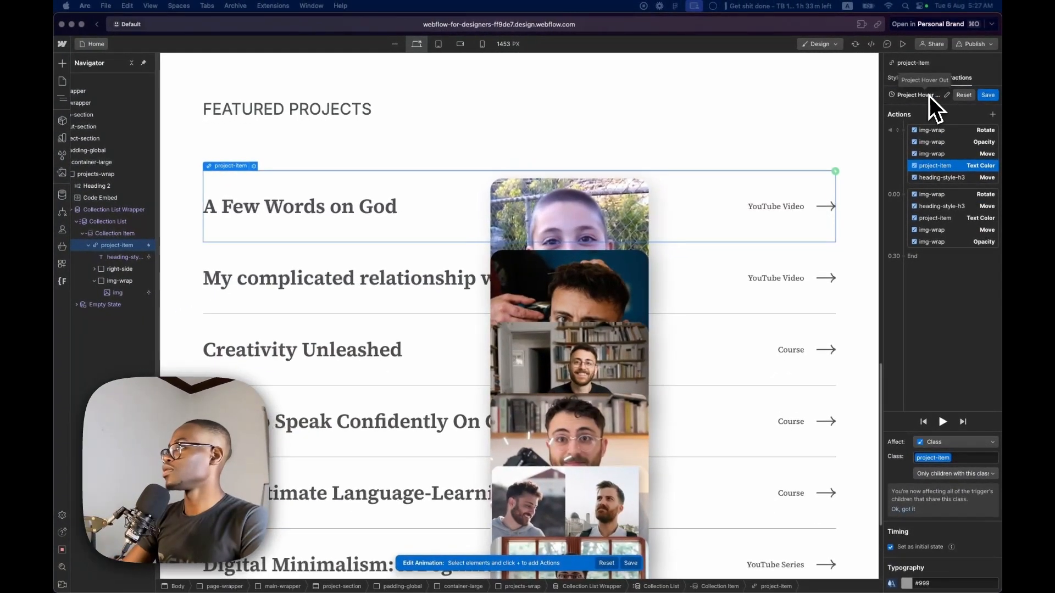
Remove the timed action group from Project Hover Out, clear Set as initial state on the five remaining actions, and save
left_click(890, 218)
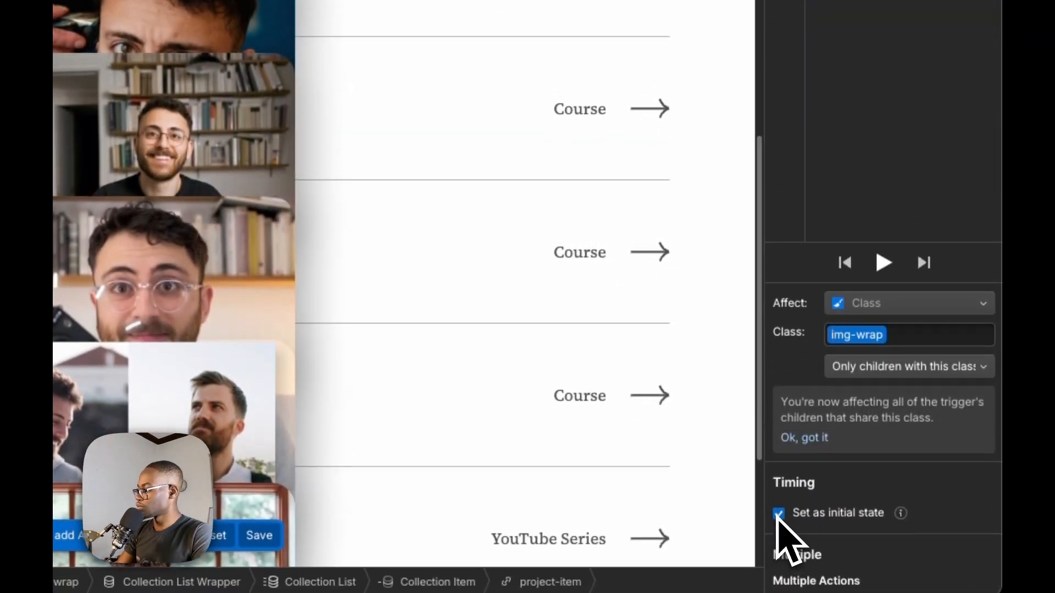
left_click(779, 512)
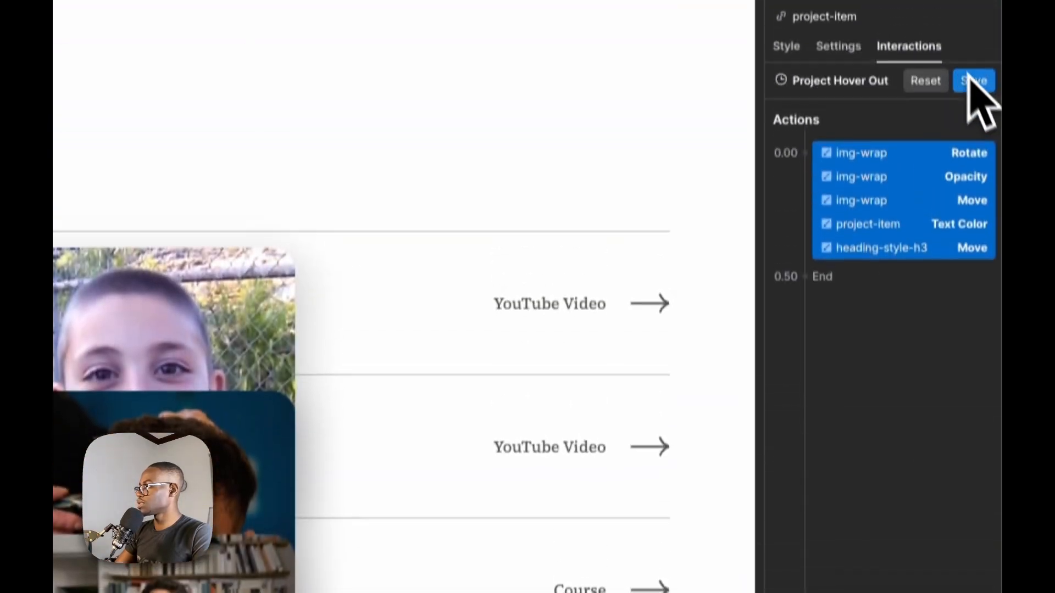
left_click(969, 78)
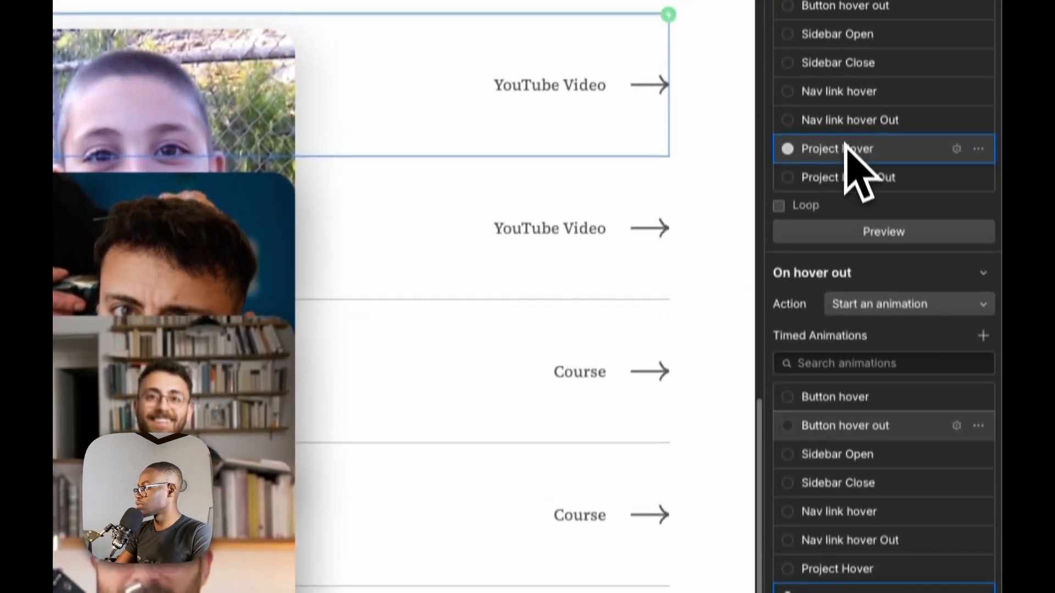
Review the easing of Project Hover's five timed actions and play the animation
left_click(852, 192)
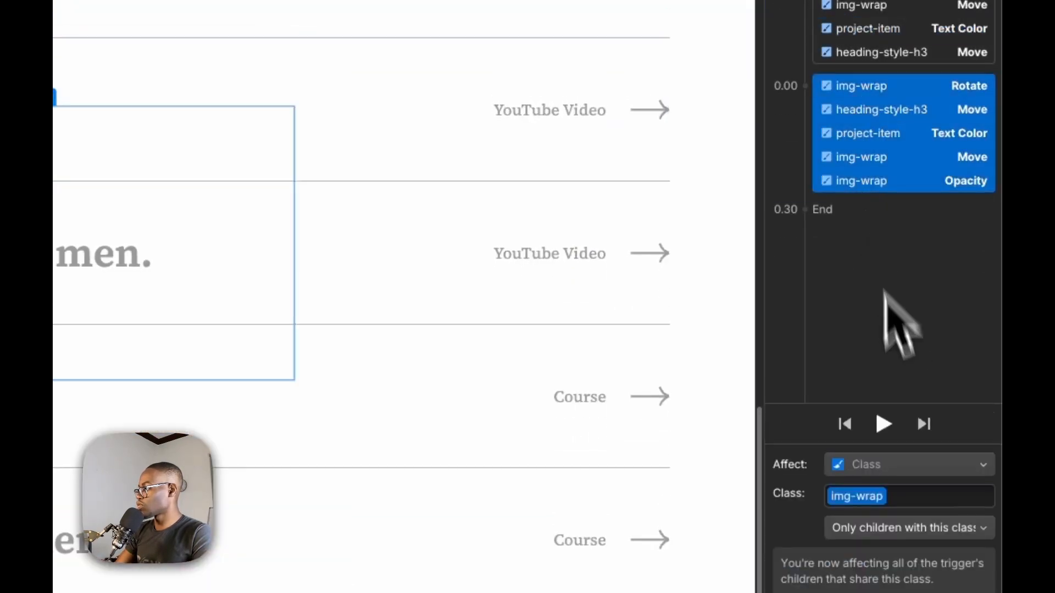
left_click(883, 533)
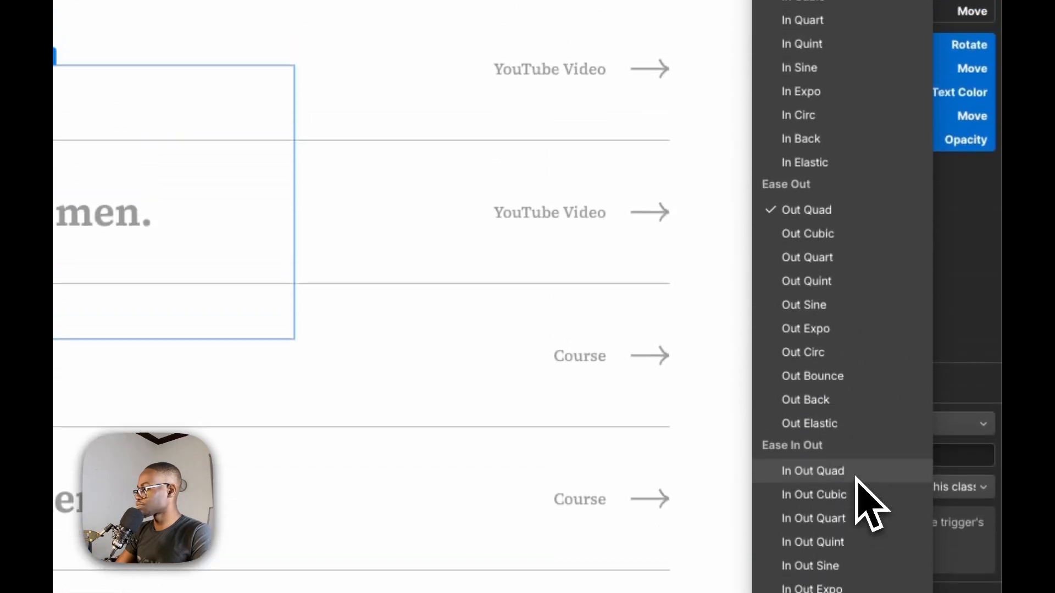
left_click(880, 390)
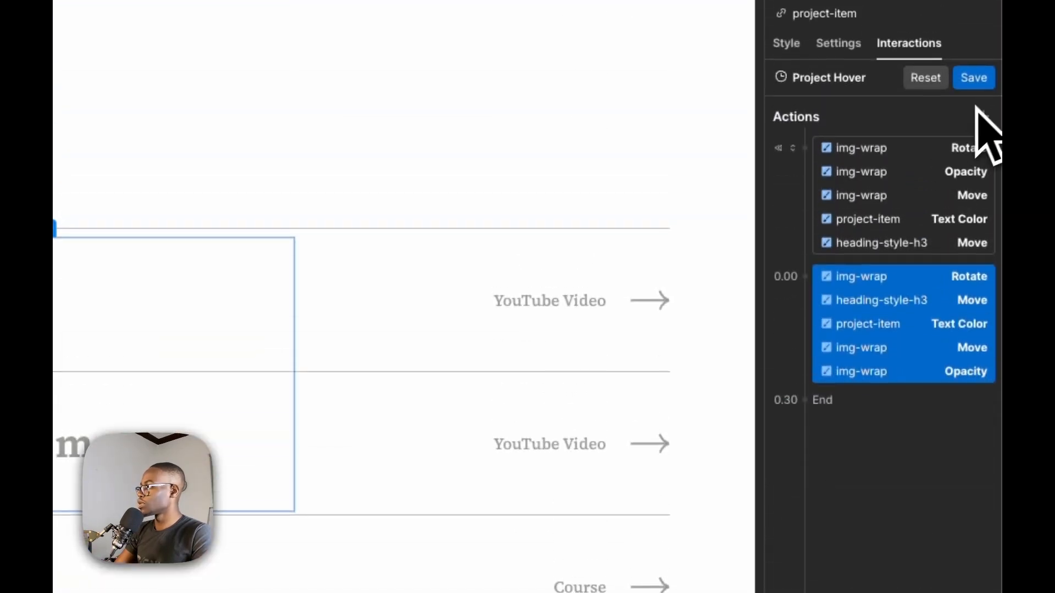
left_click(975, 80)
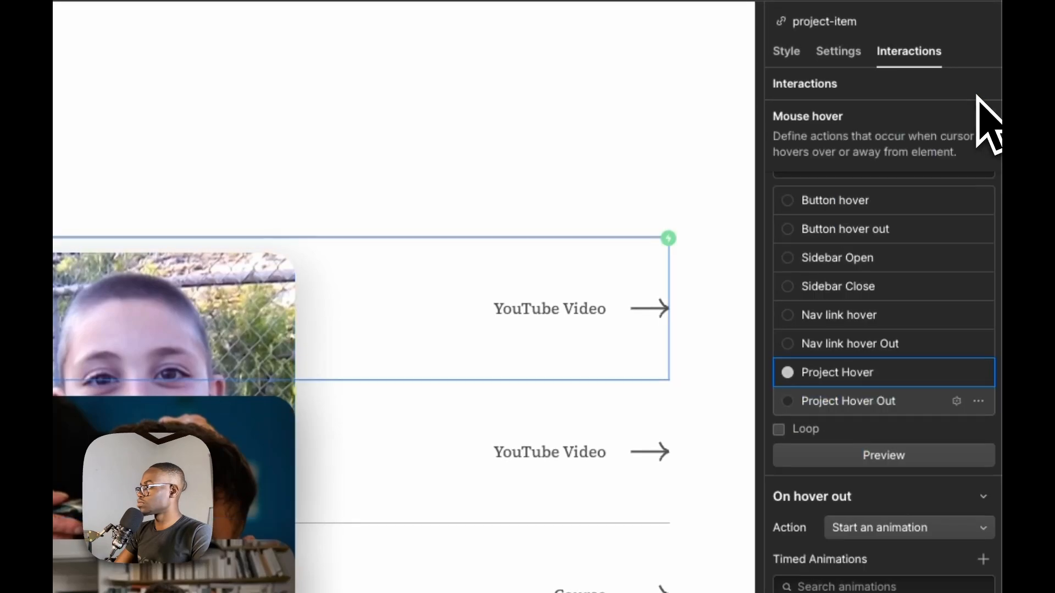
Open the Project Hover Out animation and play back its hover-out actions
left_click(879, 520)
left_click(877, 518)
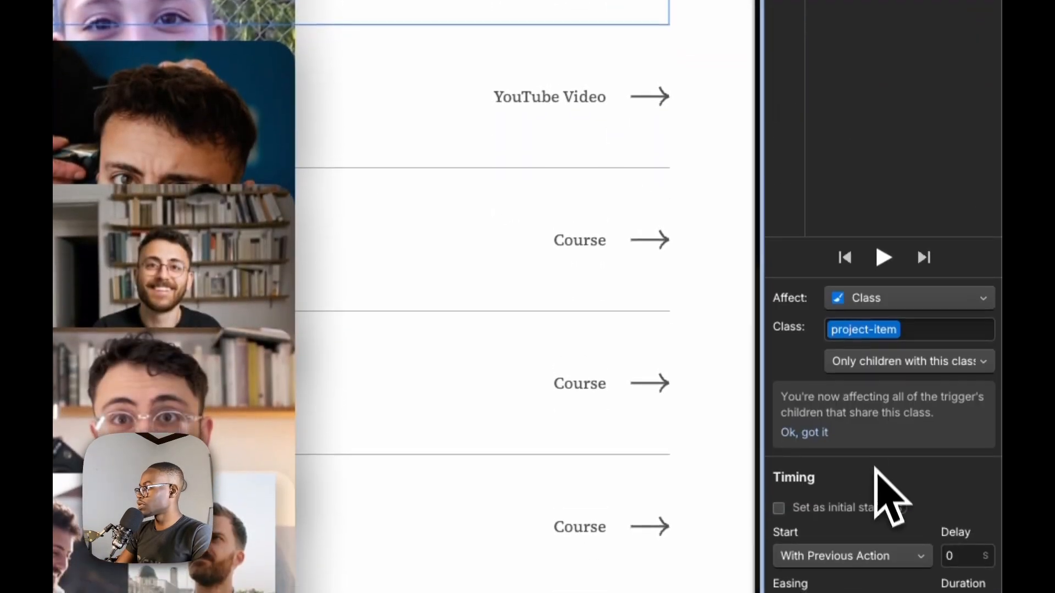
left_click(893, 257)
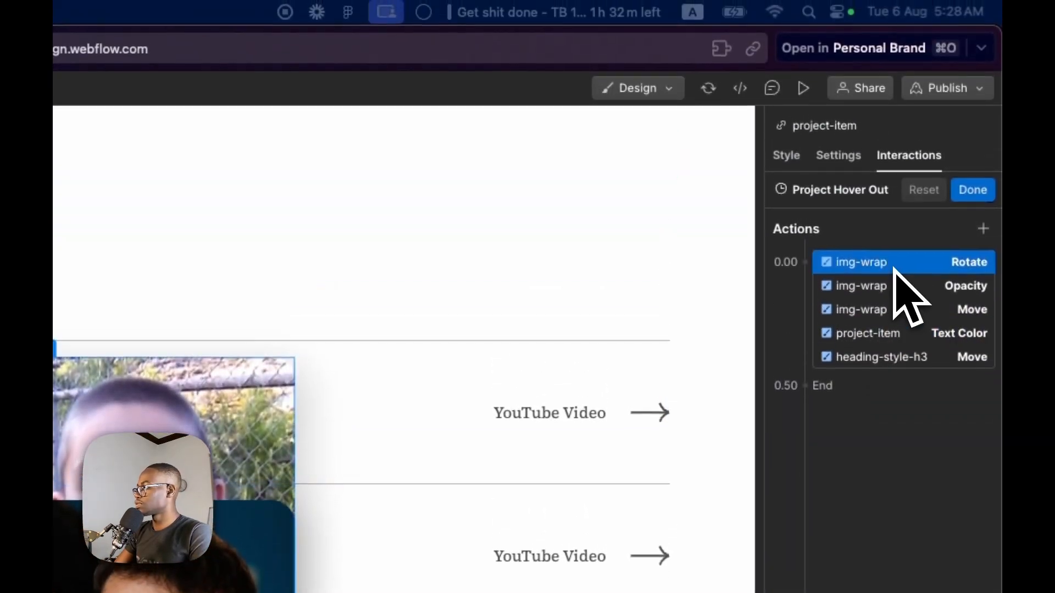
Preview the page and test the hover and hover-out animations on the Featured Projects rows
left_click(805, 88)
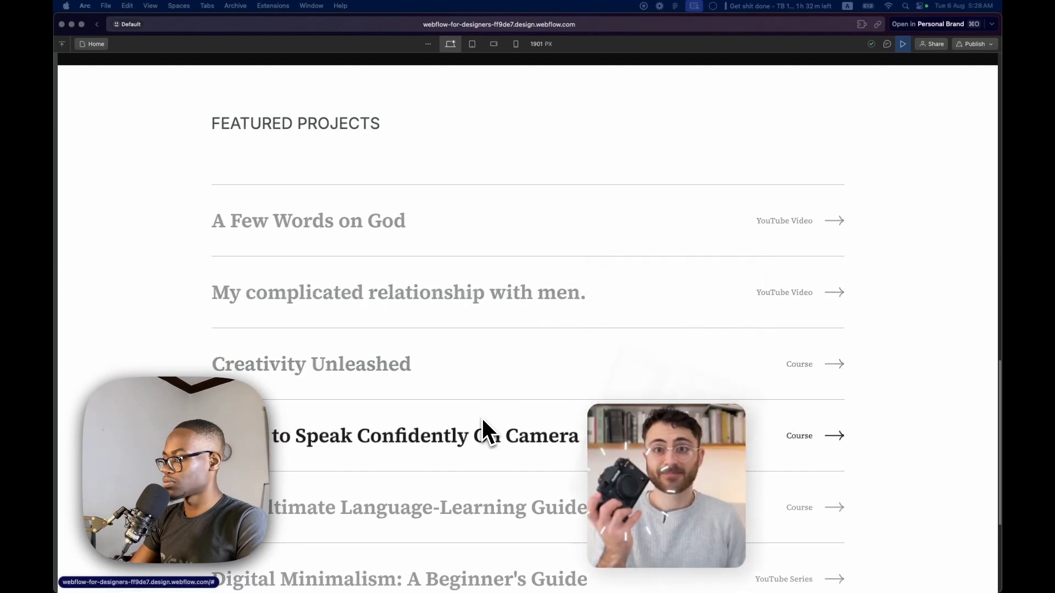
scroll(462, 479, "down", 3)
scroll(452, 433, "up", 1)
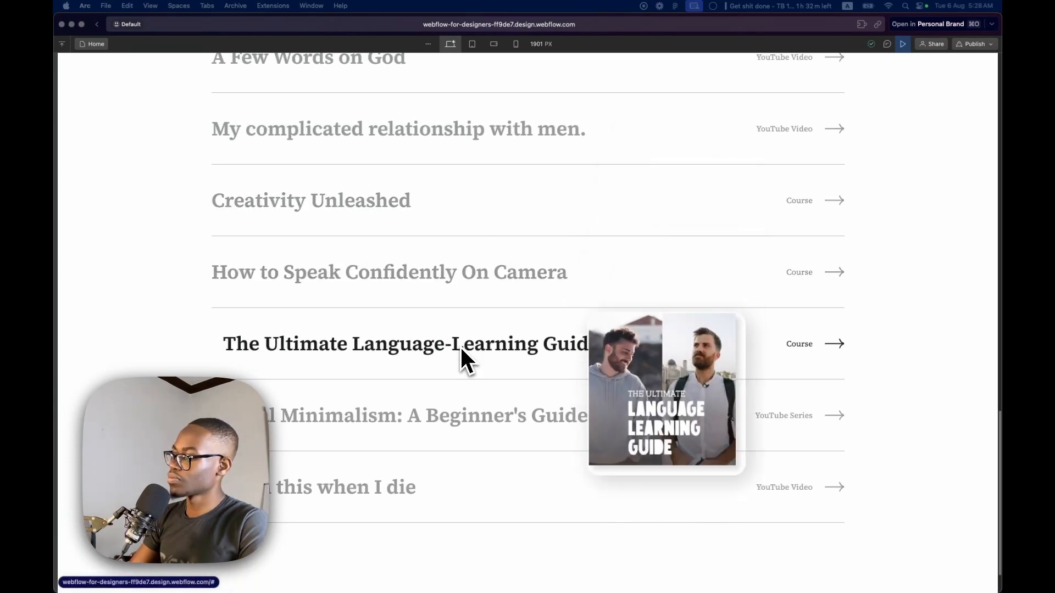
left_click(903, 44)
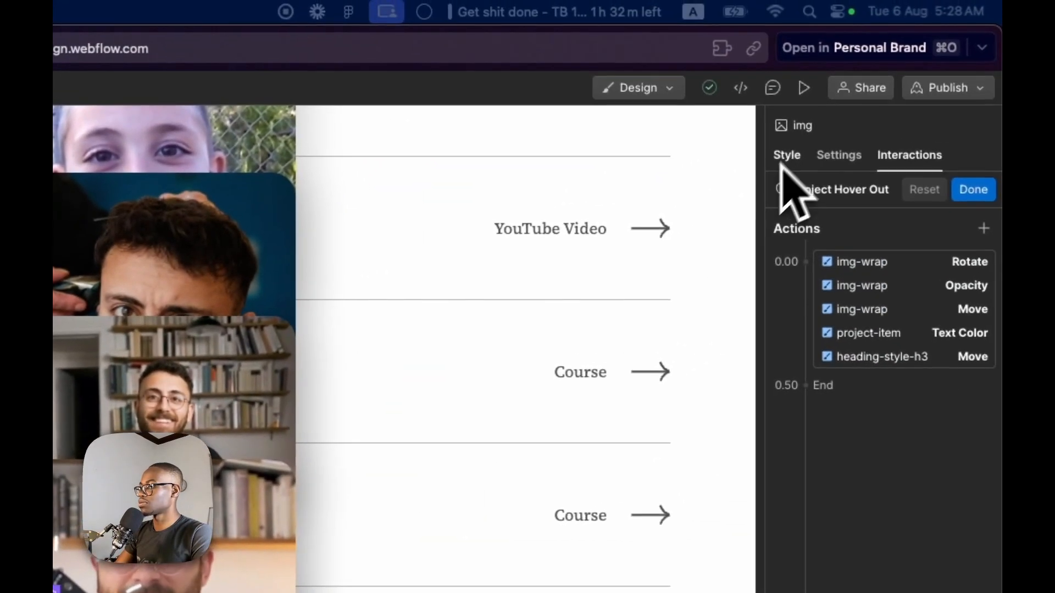
Set the img element's height to 100%, reset its minimum height and re-enter a minimum height value
left_click(785, 160)
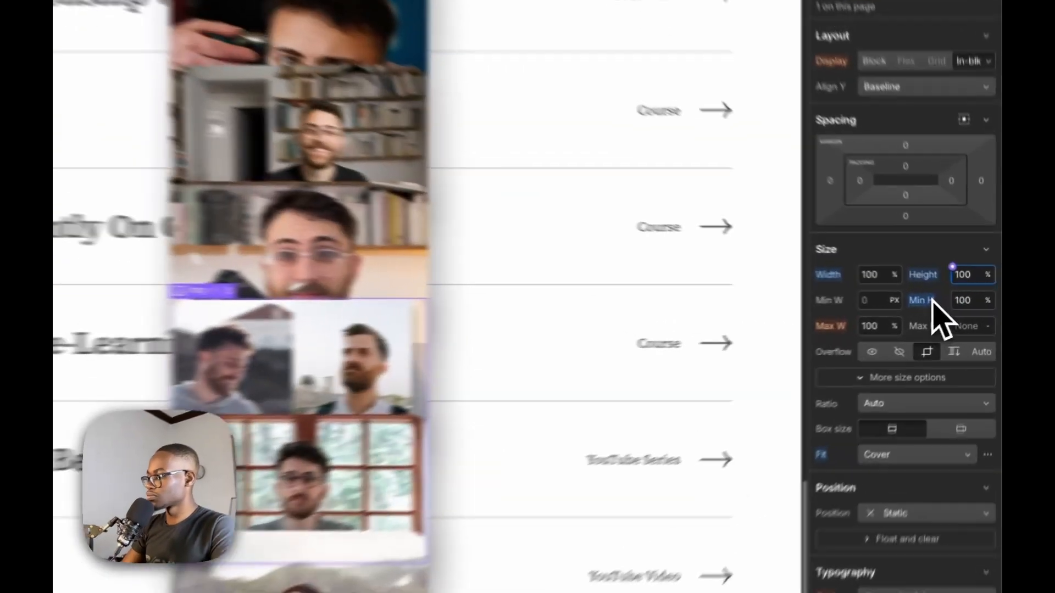
left_click(960, 303, "alt")
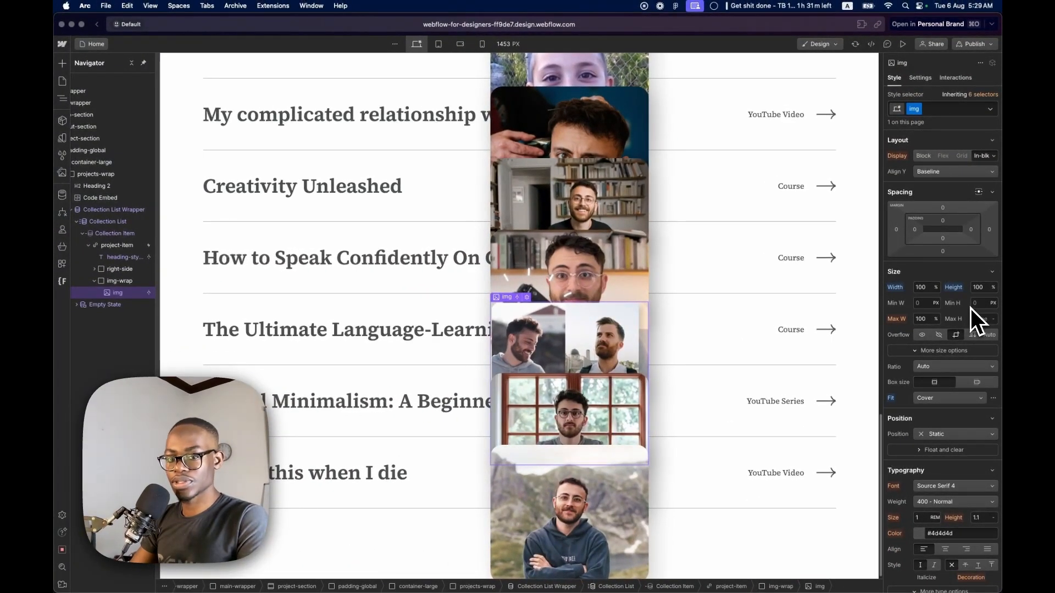
left_click(971, 305)
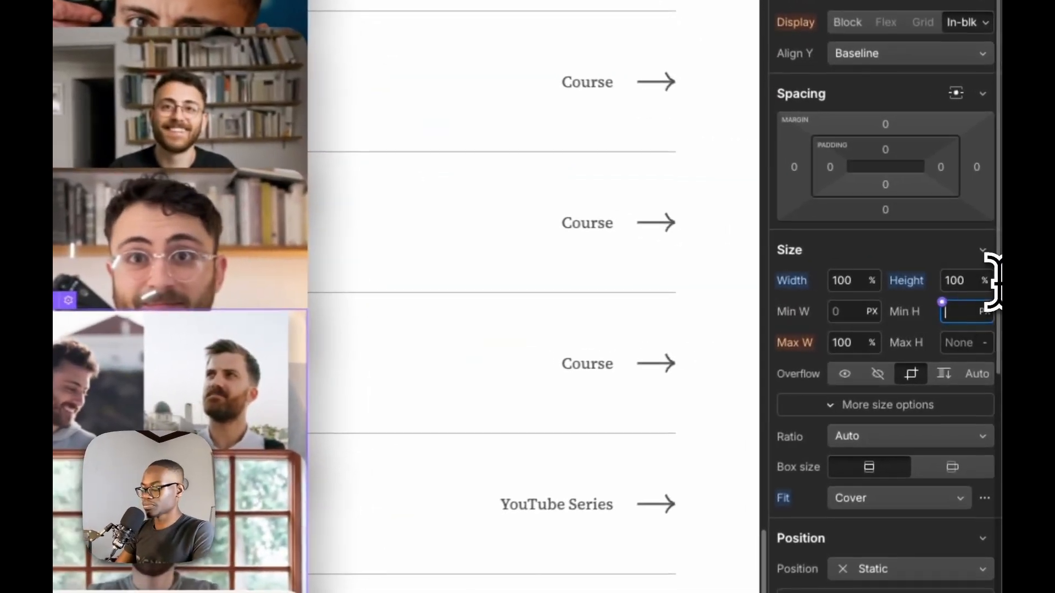
type("1")
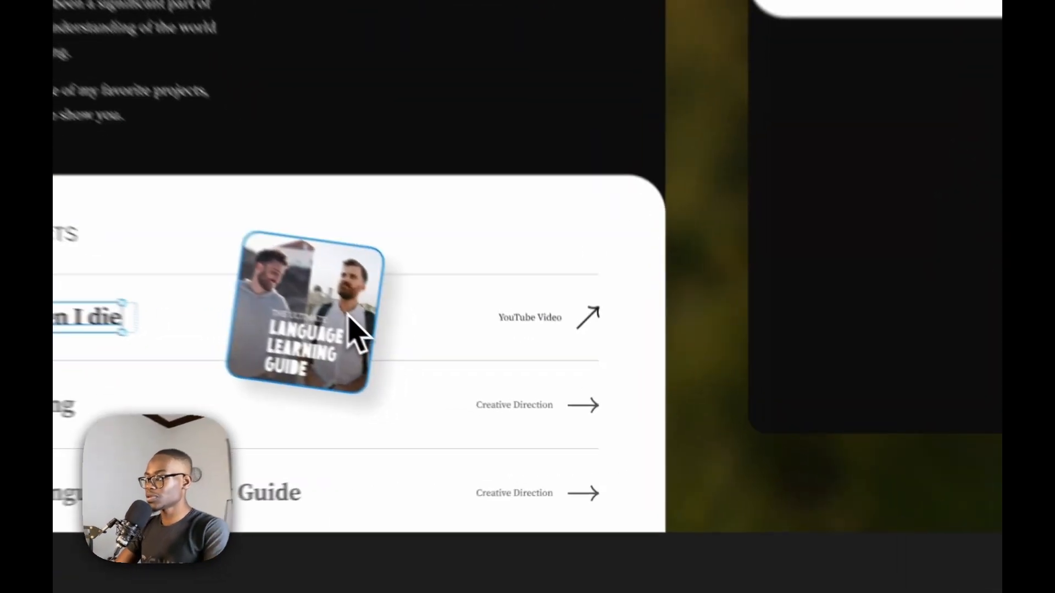
In Figma, export the design's language-learning guide thumbnail image, The Ultimate Language-Learning Guide, as a 1x PNG
left_click(347, 315)
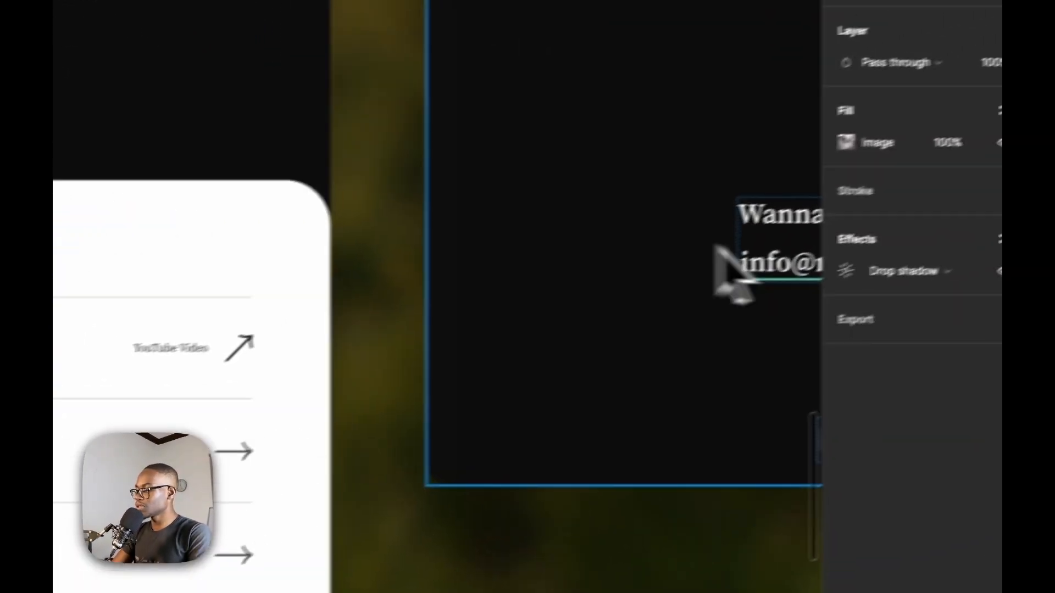
scroll(703, 261, "down", 5)
scroll(549, 290, "down", 4)
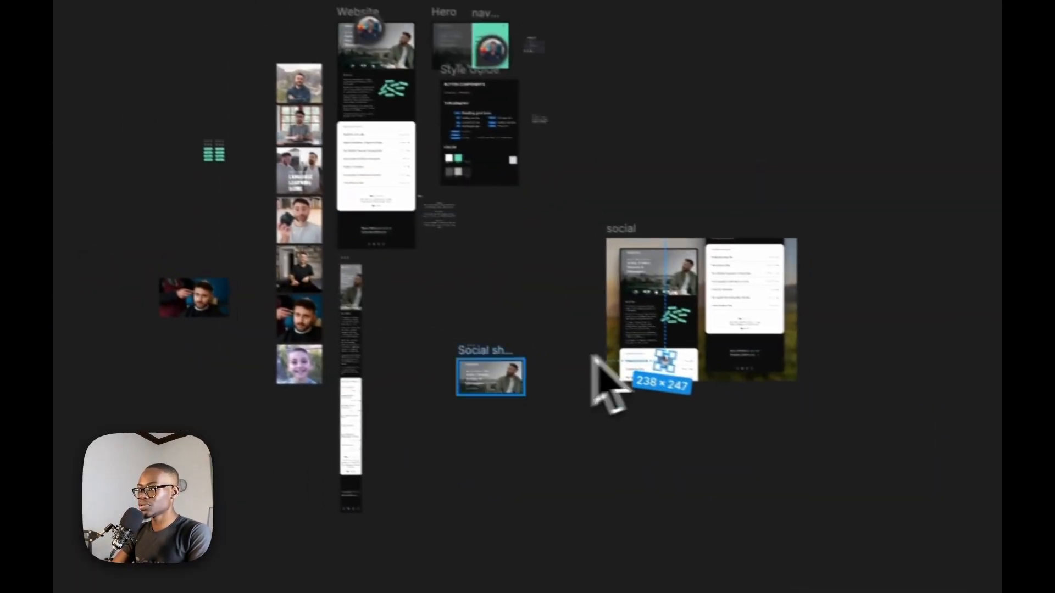
scroll(297, 110, "up", 6)
left_click(432, 439)
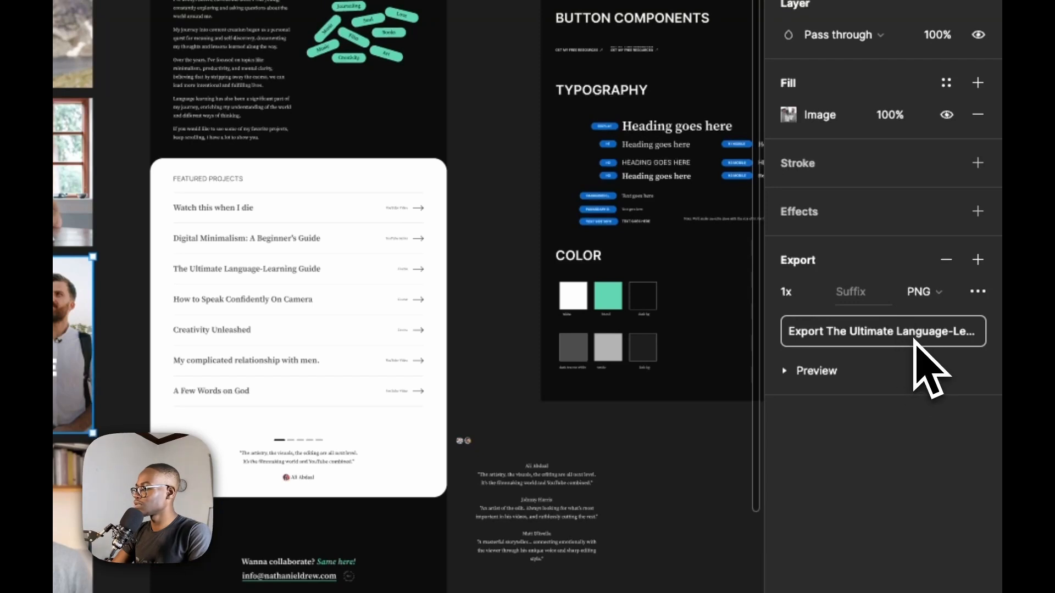
left_click(915, 332)
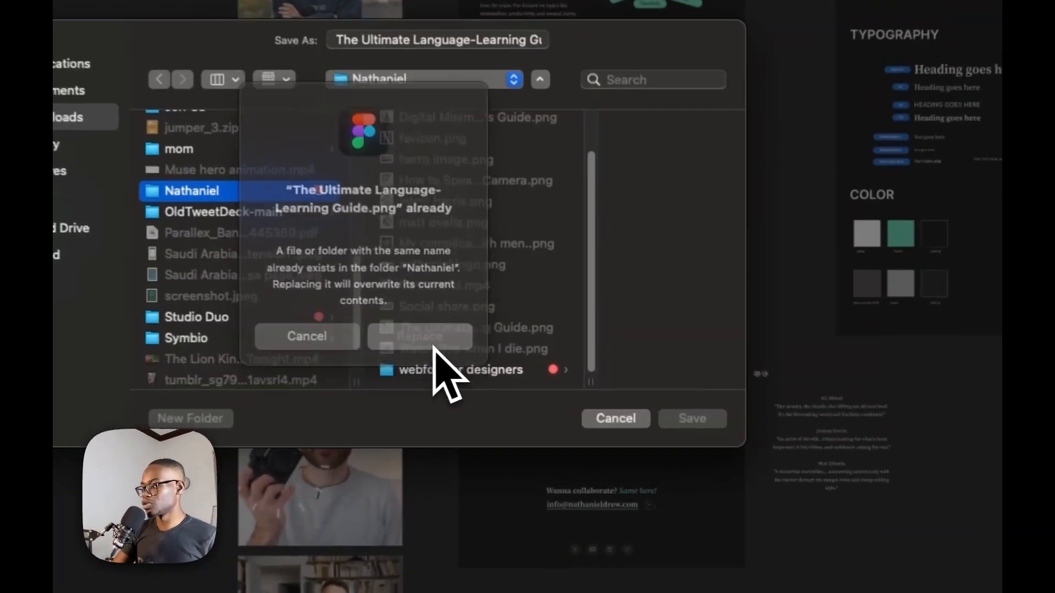
left_click(561, 358)
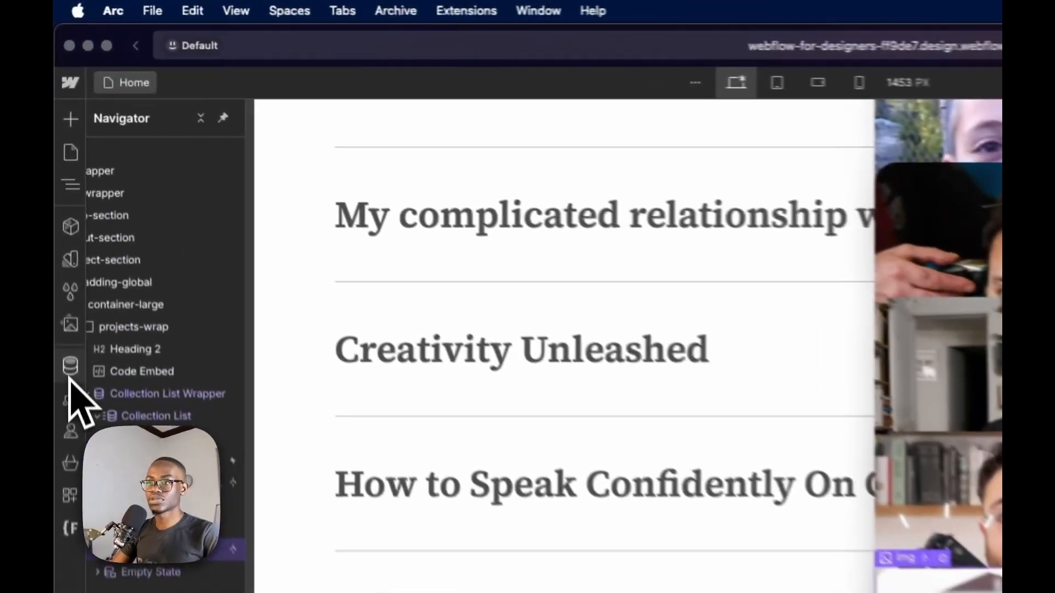
Back in Webflow, open The Ultimate Language-Learning Guide item in the Projects CMS collection
left_click(61, 209)
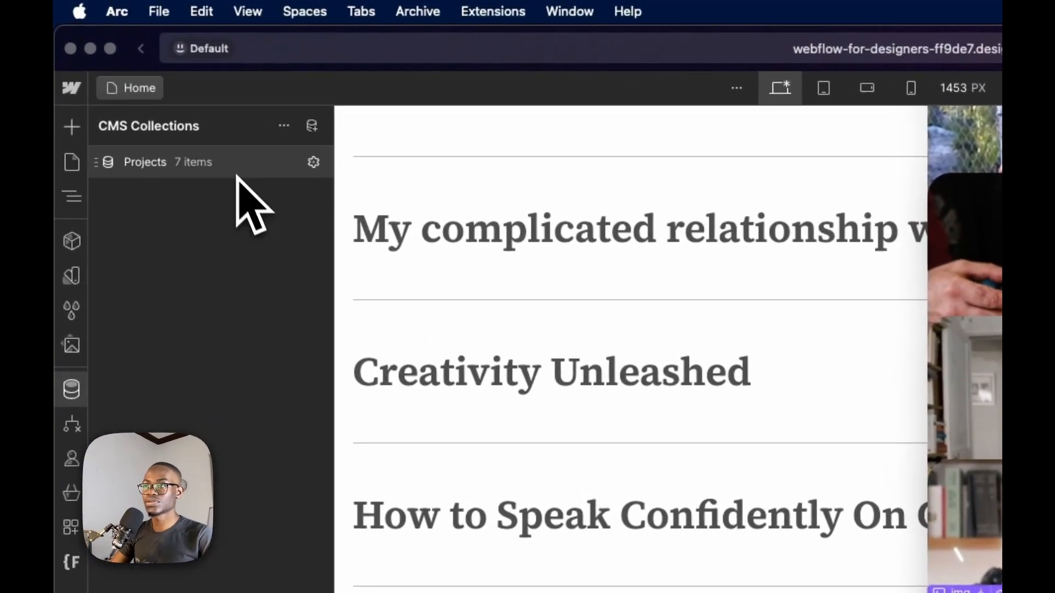
left_click(230, 165)
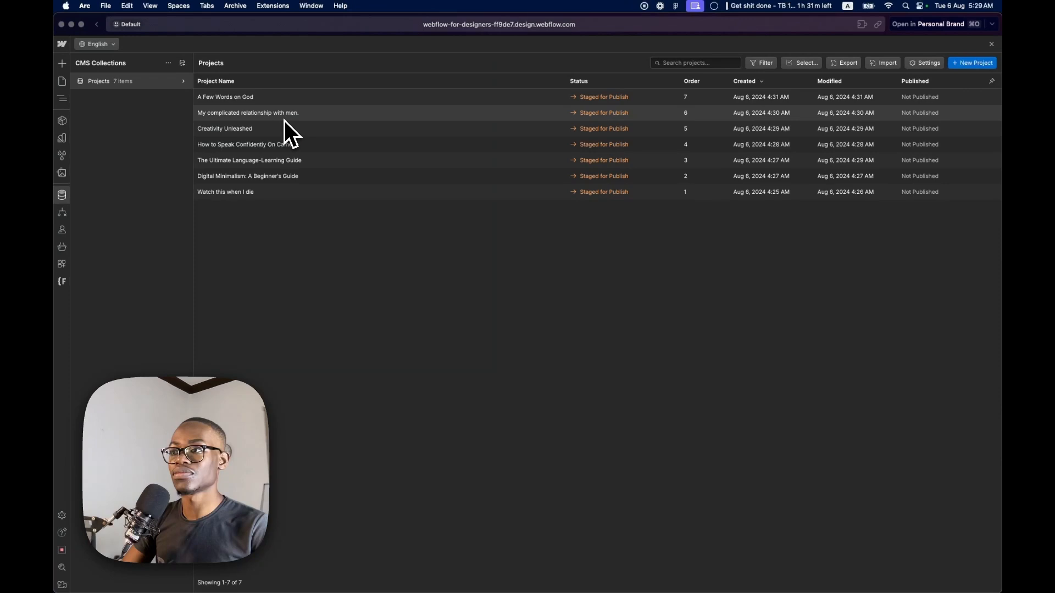
left_click(314, 161)
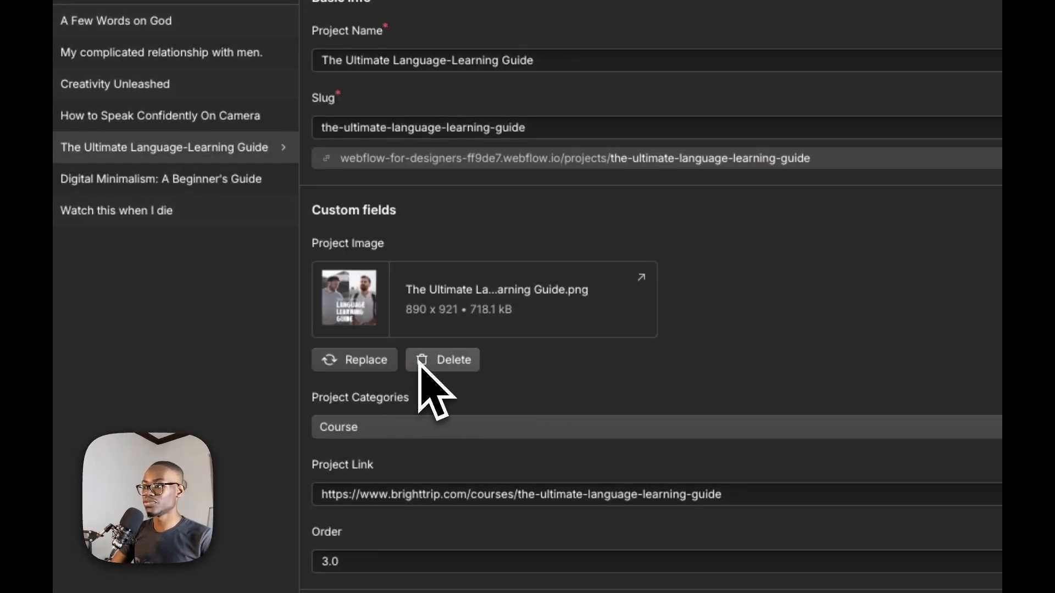
Replace the item's project image with The Ultimate Language-Learning Guide.png from the Nathaniel folder in Downloads and save the item
left_click(368, 365)
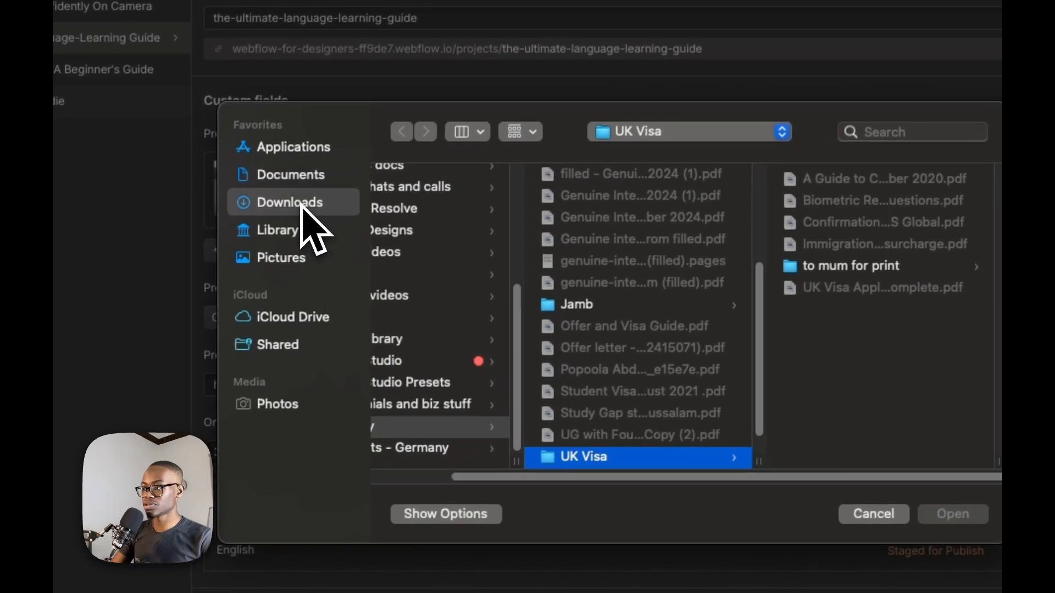
left_click(301, 204)
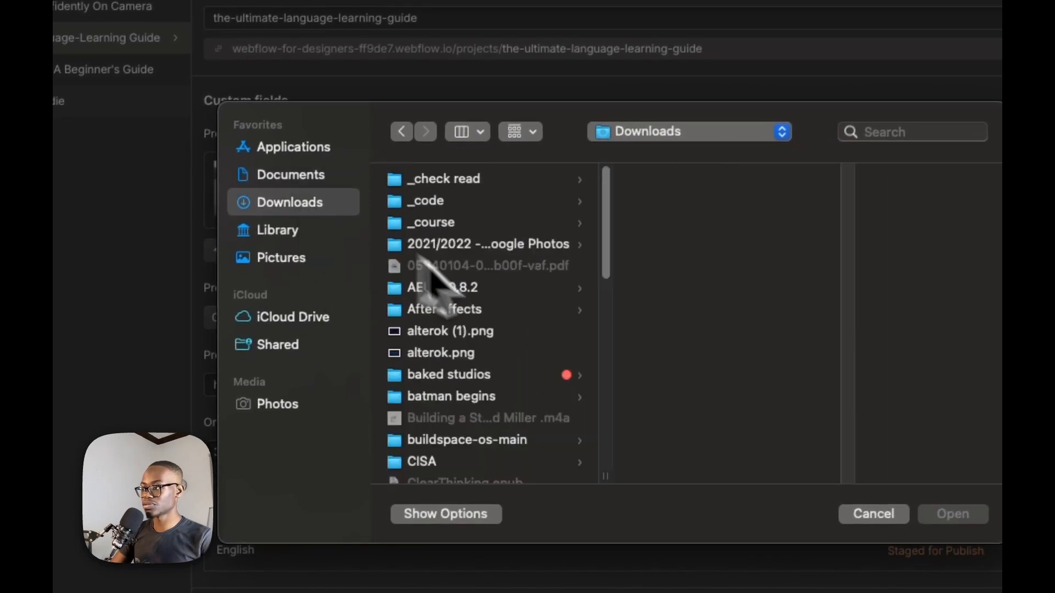
scroll(484, 357, "down", 10)
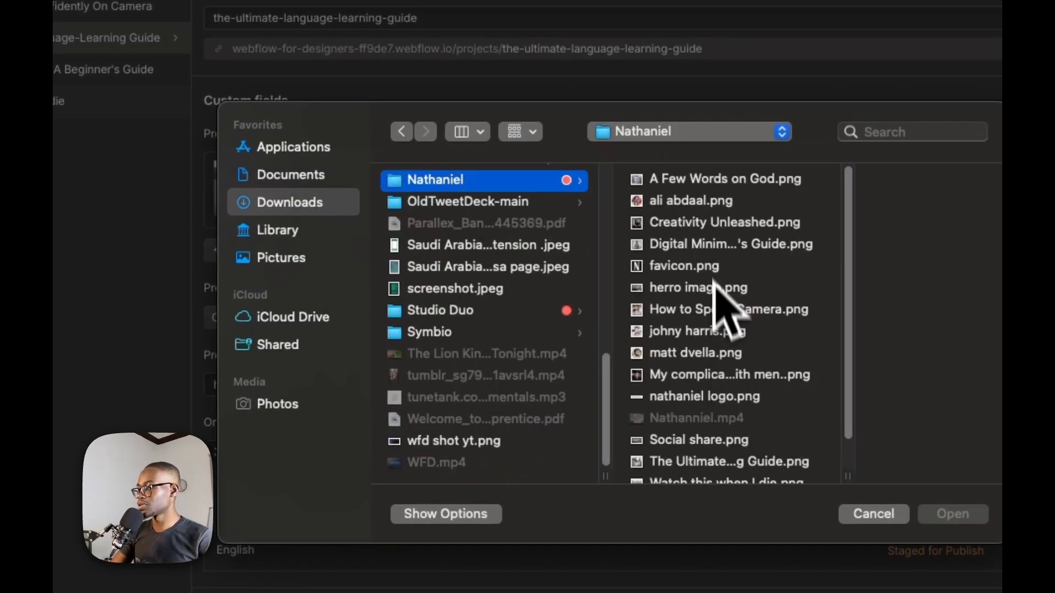
scroll(704, 264, "down", 2)
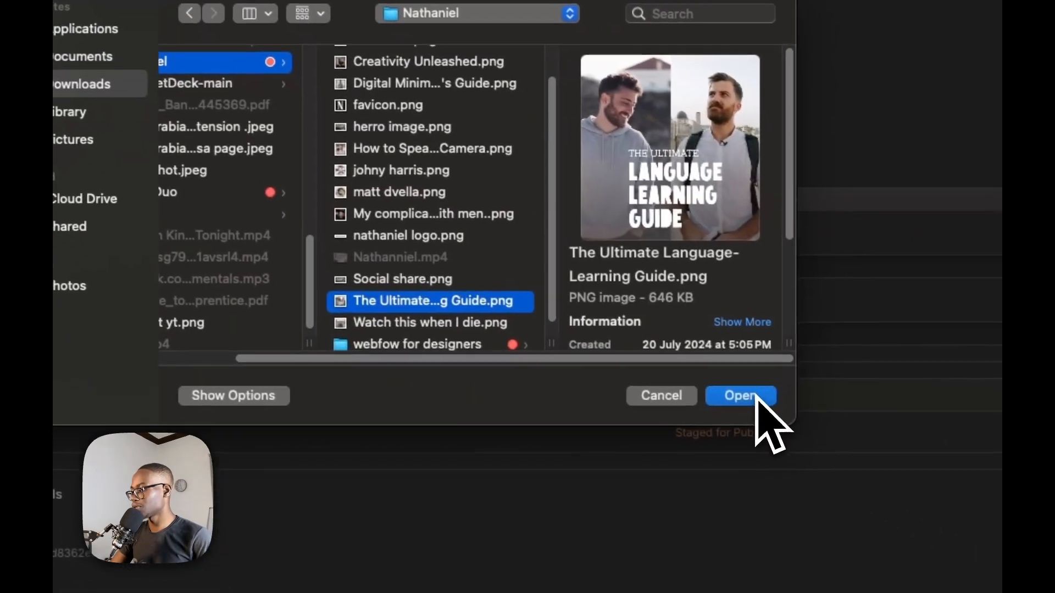
left_click(953, 514)
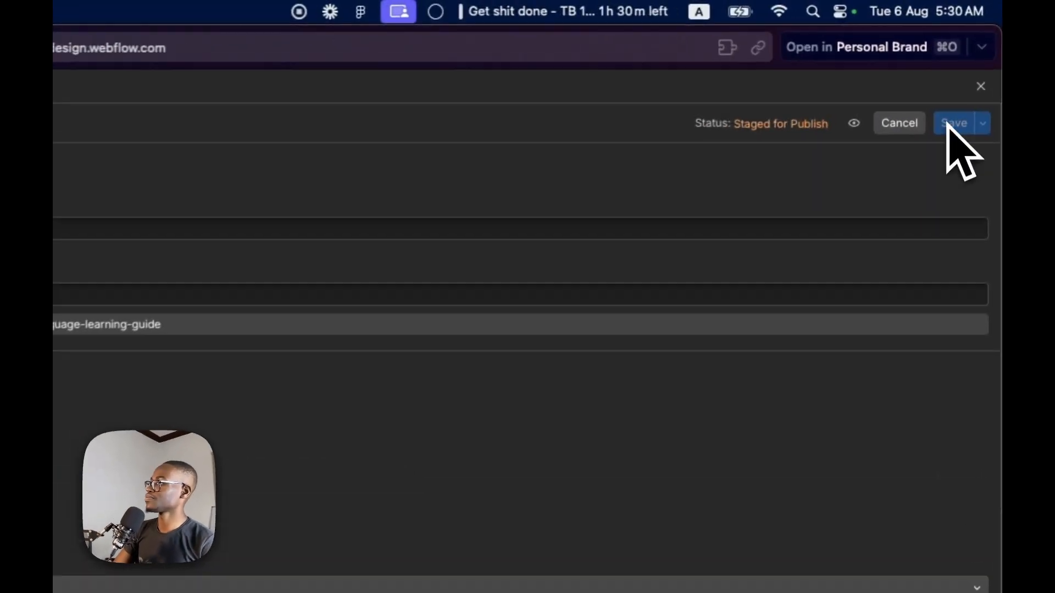
left_click(951, 64)
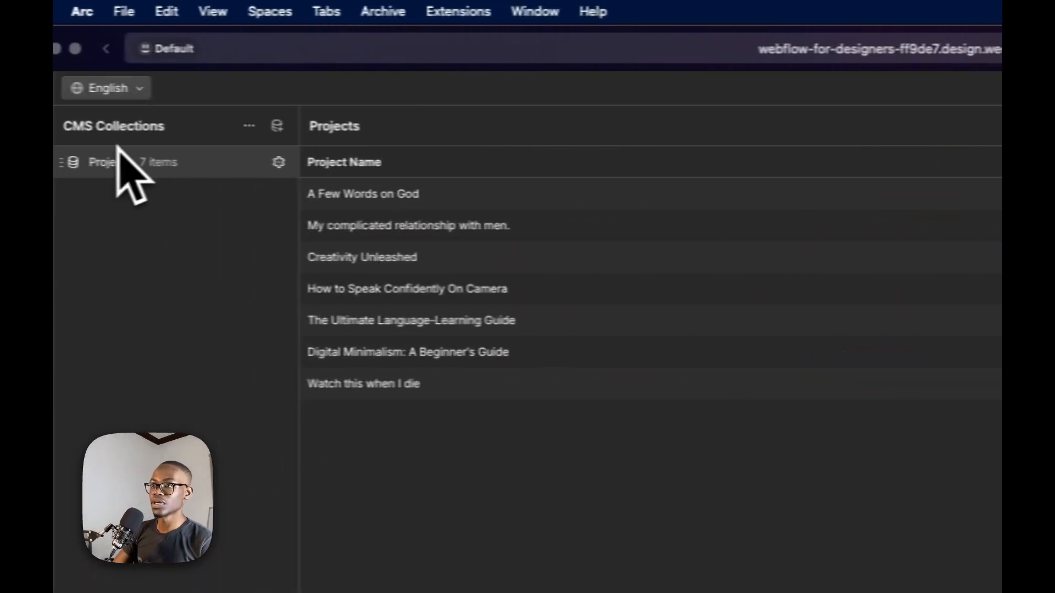
Return to the Home page canvas and preview the project rows' hover animations
left_click(69, 170)
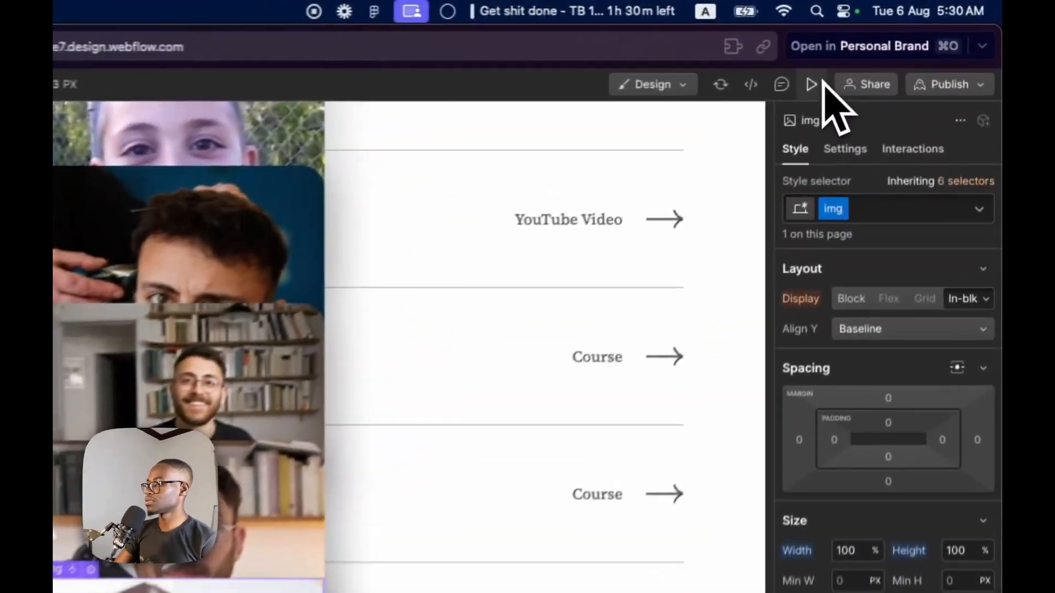
left_click(902, 44)
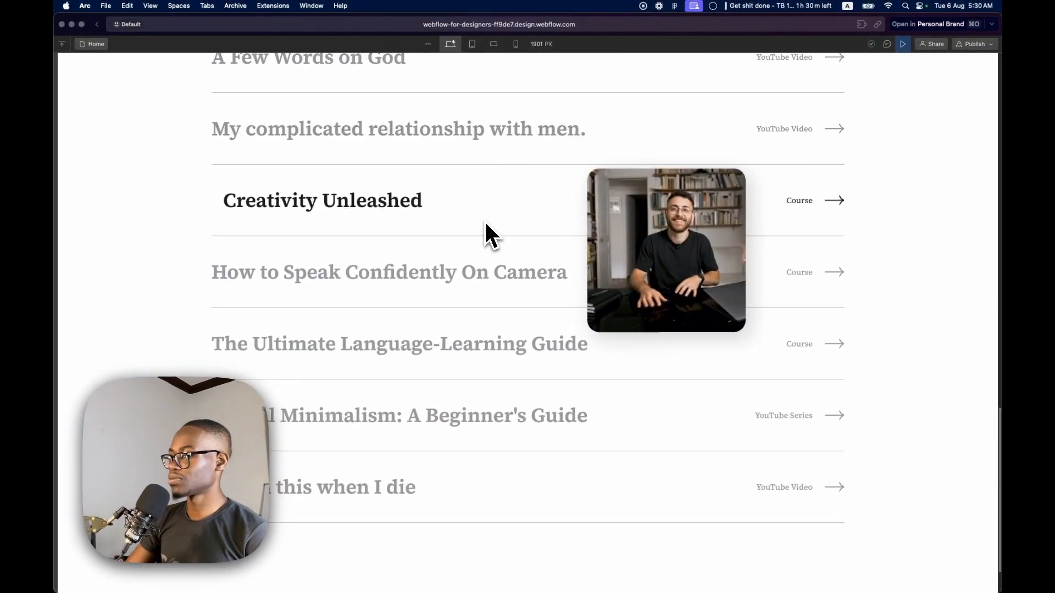
left_click(903, 44)
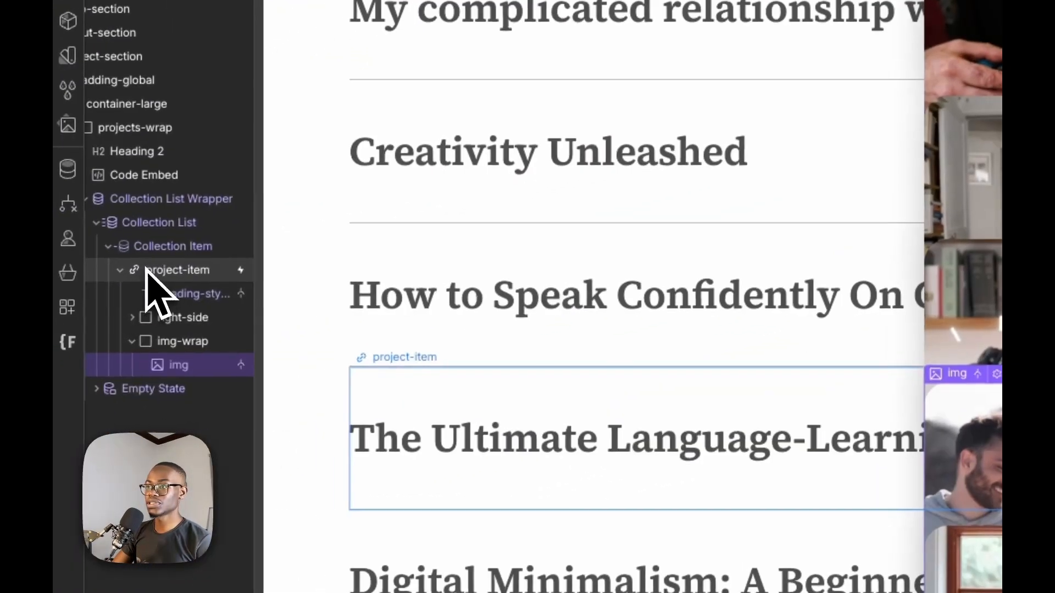
Open the project-item's Project Hover Out animation and set the duration of all five actions to 0.2 seconds
left_click(150, 272)
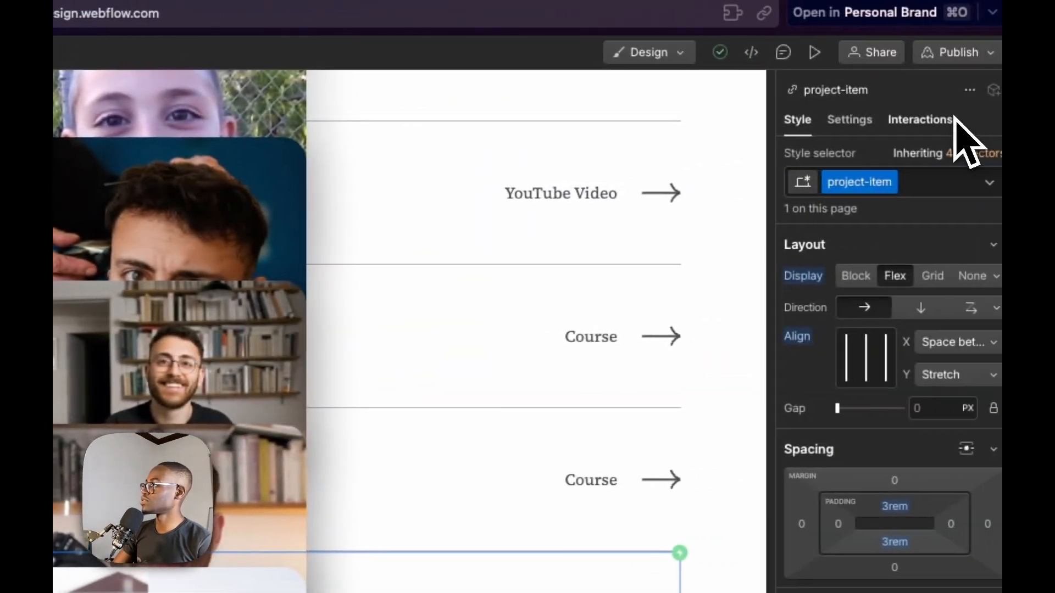
left_click(941, 120)
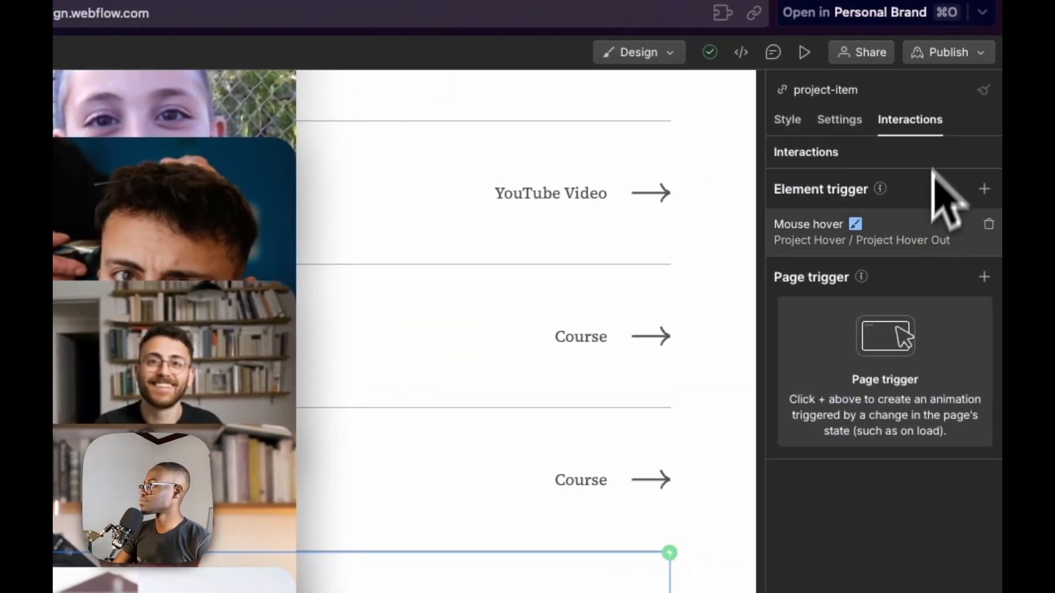
left_click(908, 242)
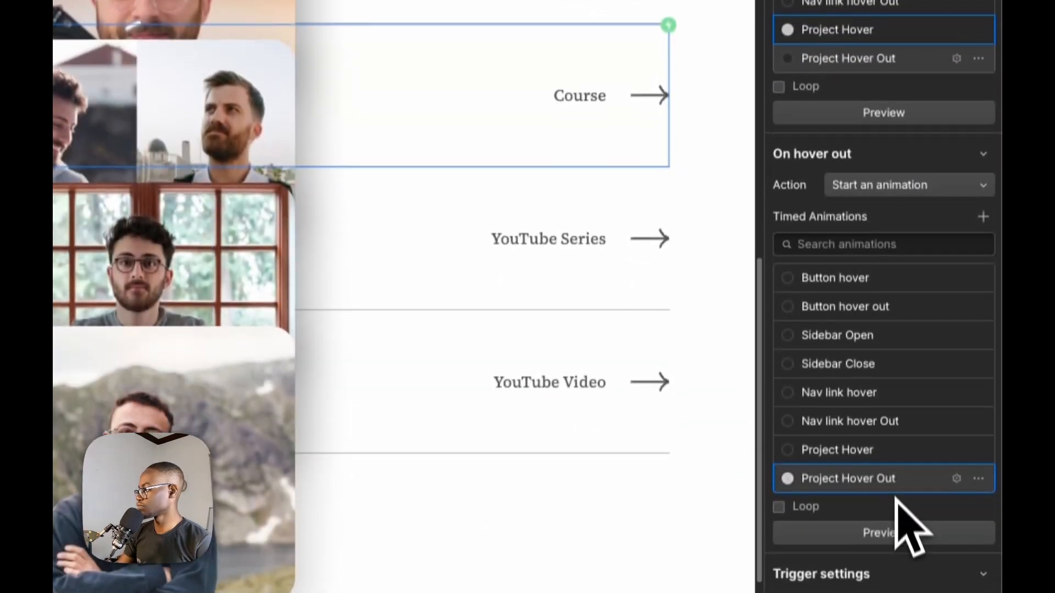
left_click(895, 484)
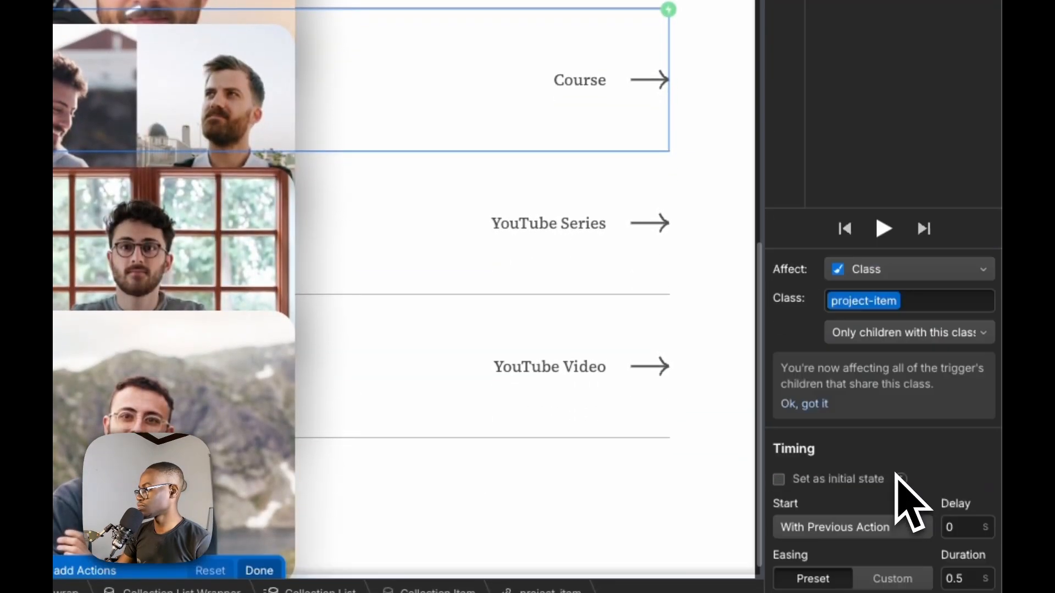
scroll(896, 473, "down", 2)
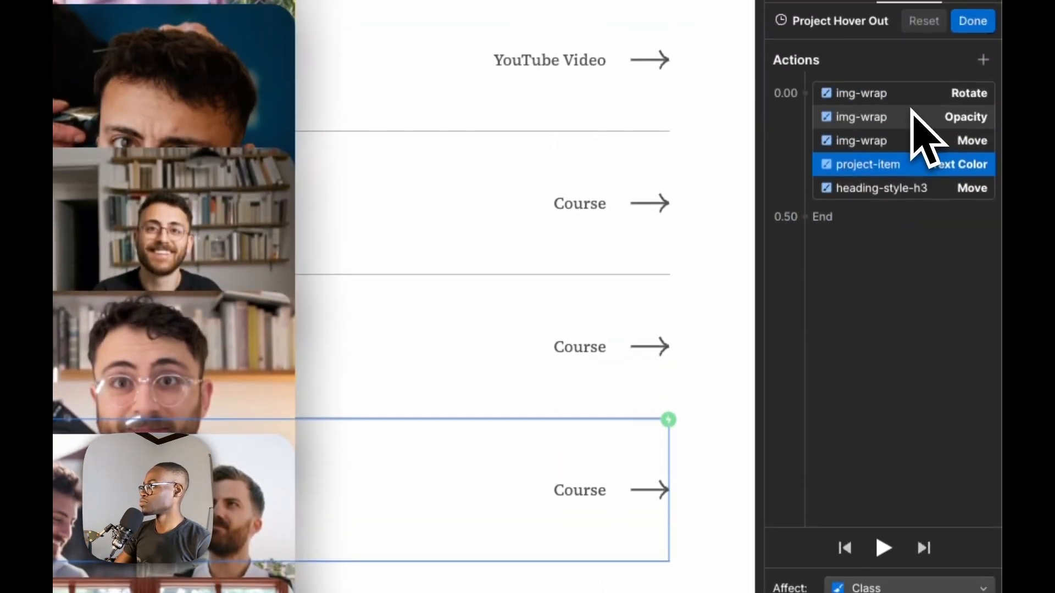
left_click(911, 111)
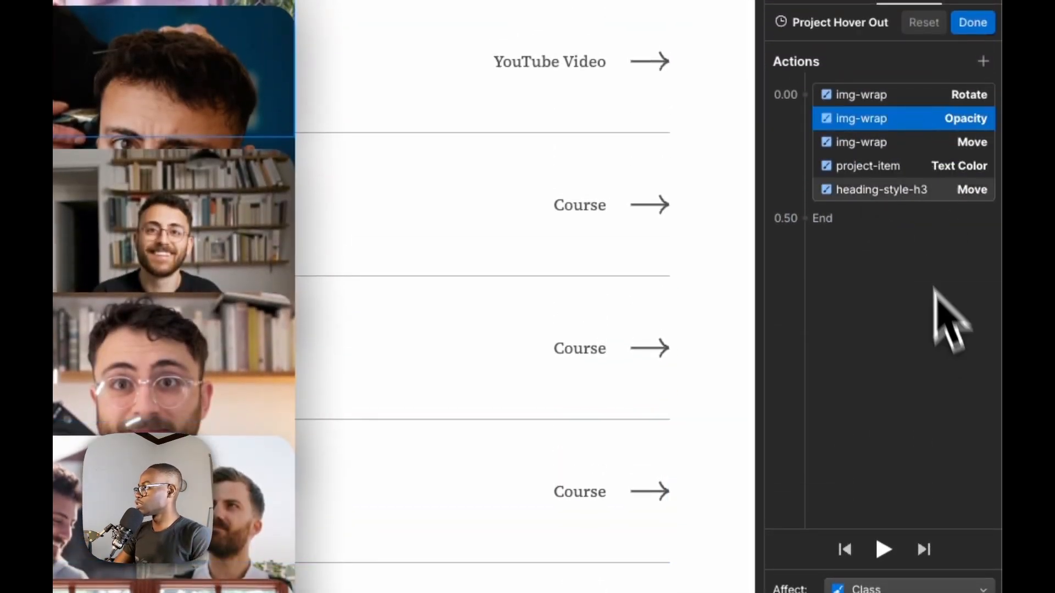
left_click(907, 102)
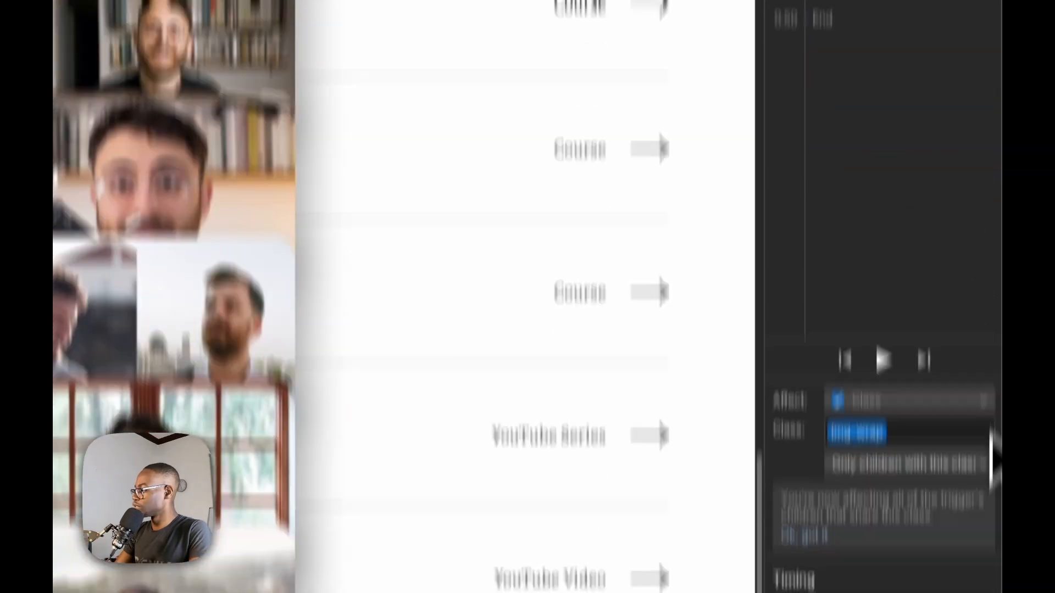
double_click(966, 484)
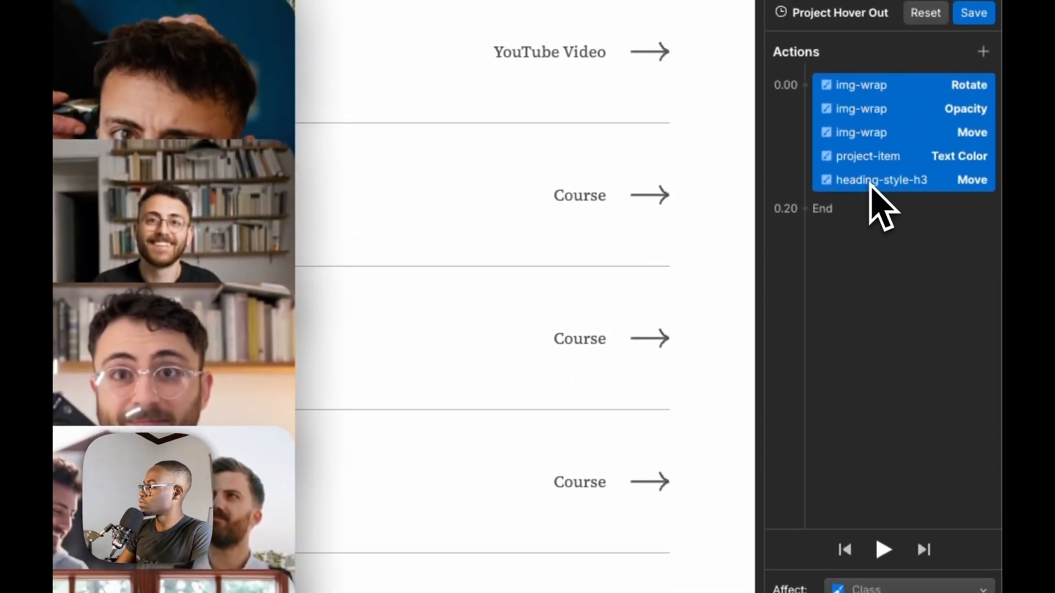
Check the timing of the heading move, project-item text color and img-wrap move actions in Project Hover Out
left_click(873, 183)
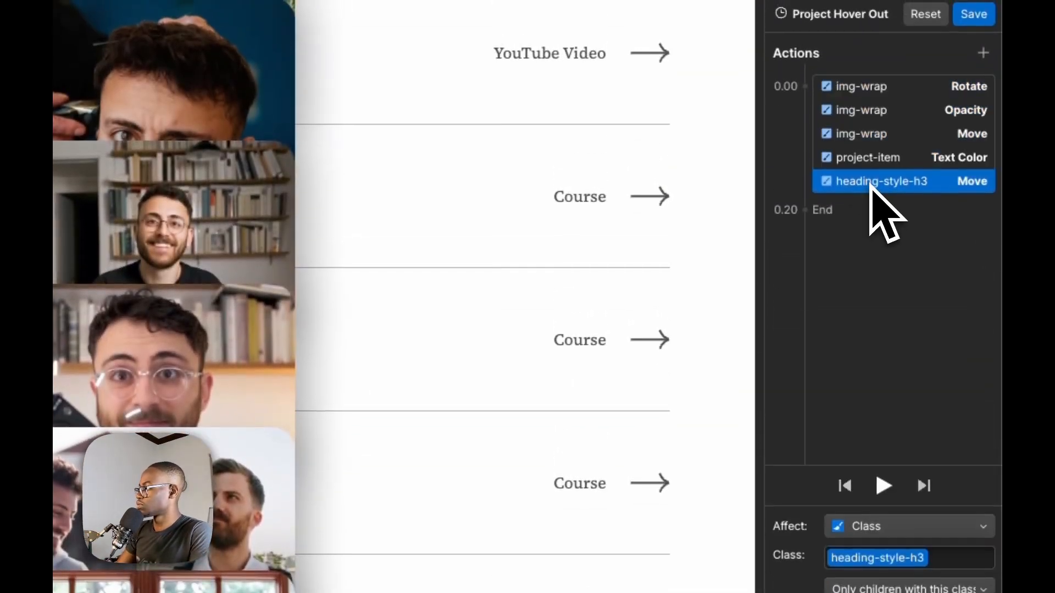
left_click(877, 156)
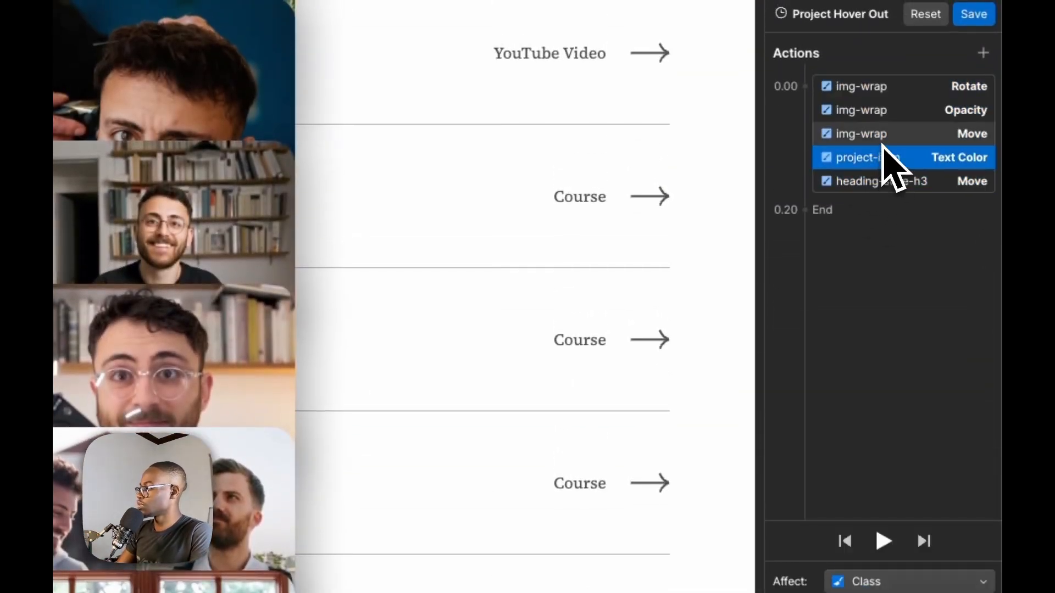
left_click(881, 140)
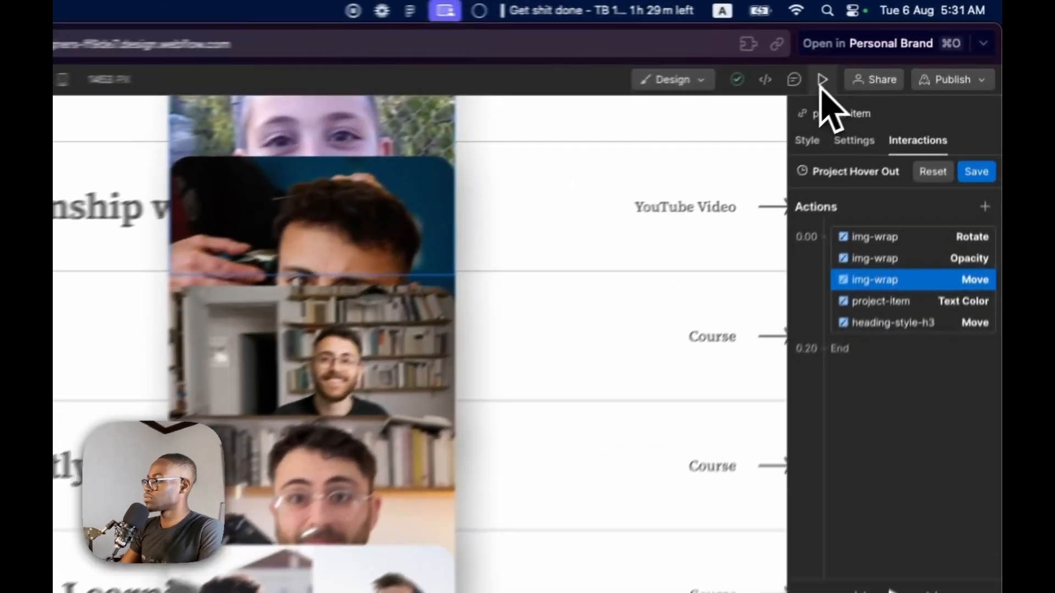
Preview the page and test the shortened hover-out animation on the Featured Projects rows
left_click(903, 44)
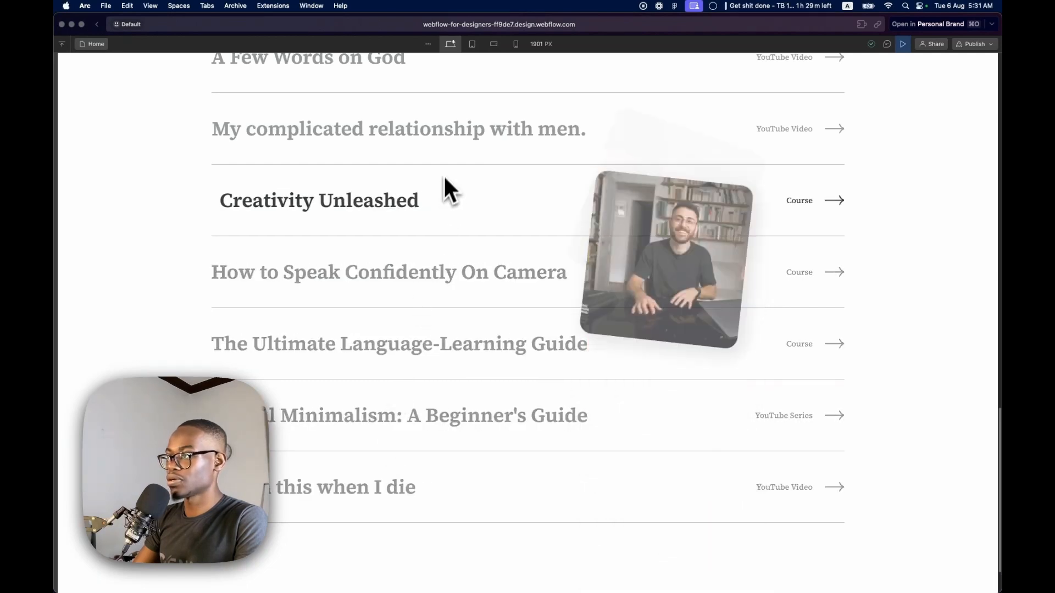
scroll(465, 140, "up", 2)
scroll(467, 142, "up", 2)
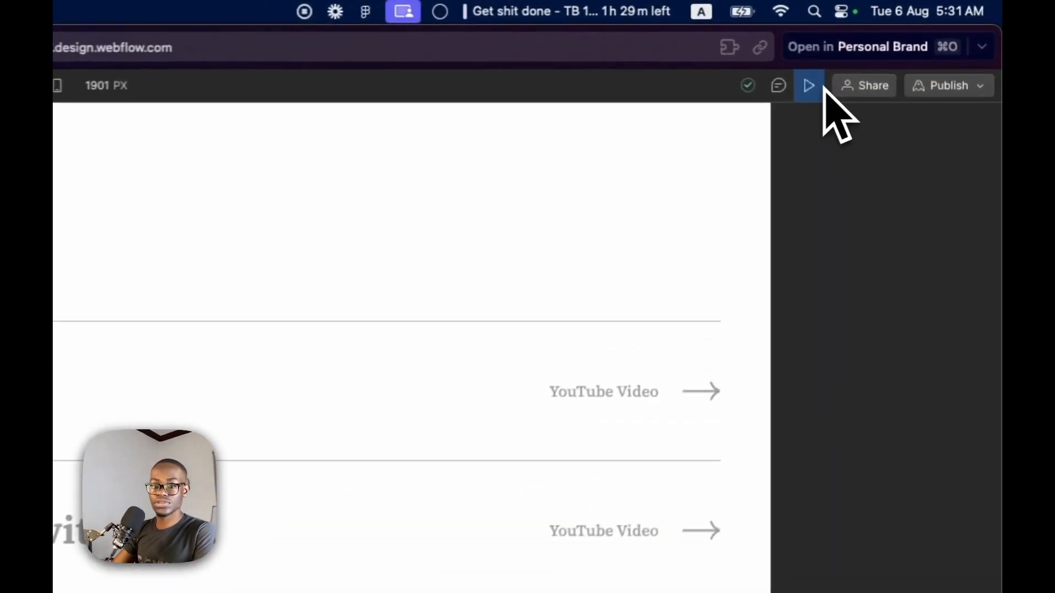
left_click(856, 64)
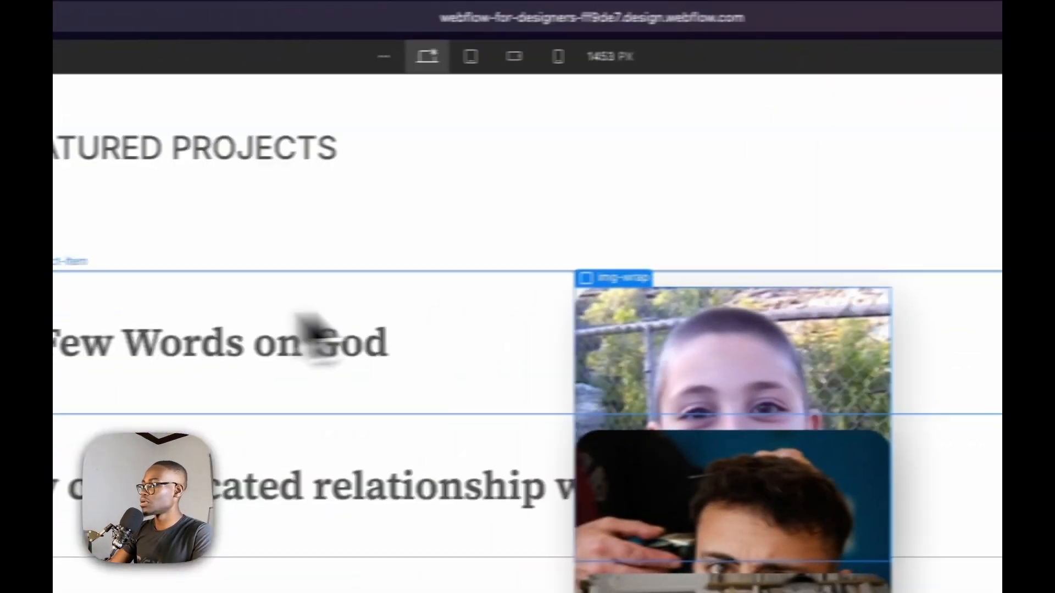
Add a Mouse move over element trigger to project-item with the action Play mouse animation
left_click(987, 197)
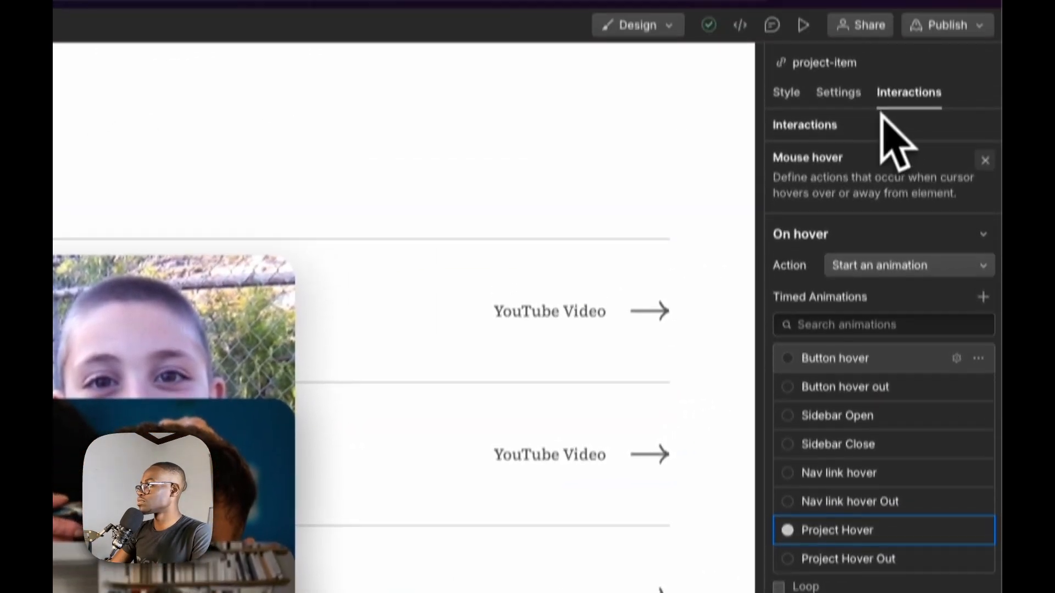
left_click(901, 47)
left_click(983, 201)
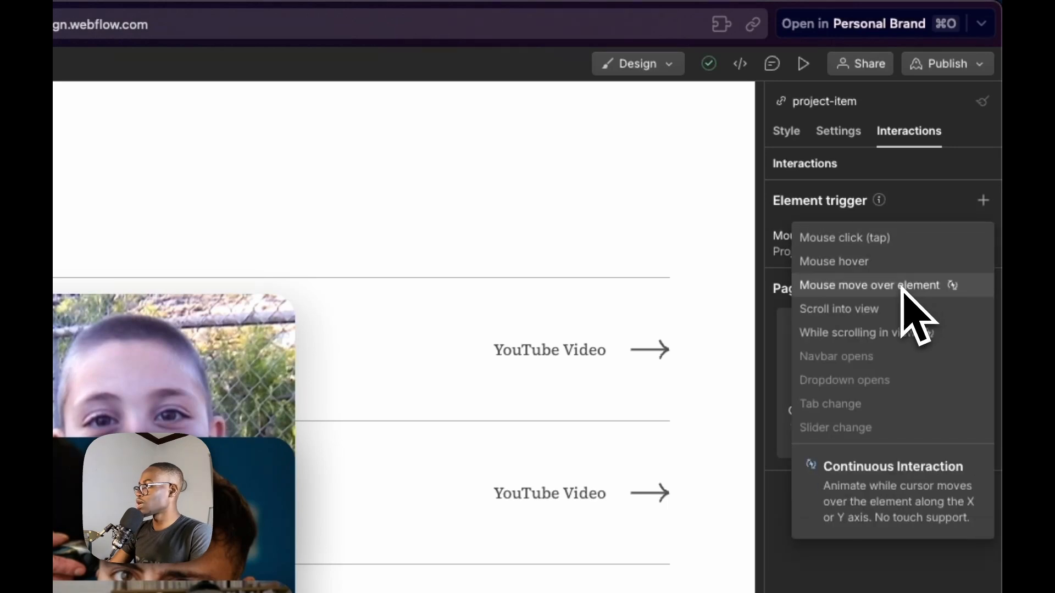
left_click(880, 285)
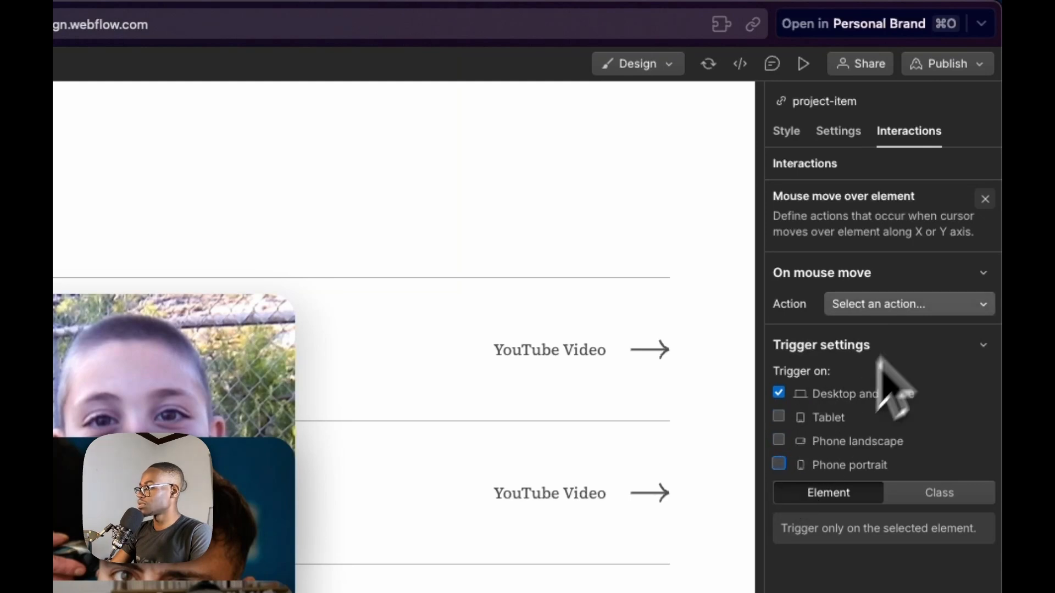
left_click(906, 348)
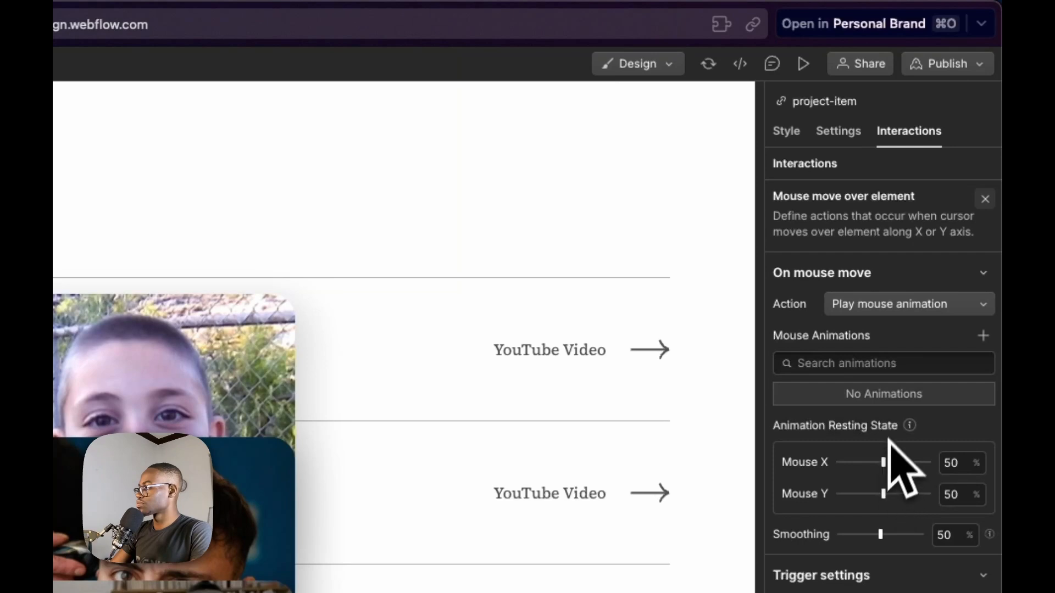
Create a new mouse animation for project-item and name it "Image follow"
left_click(983, 336)
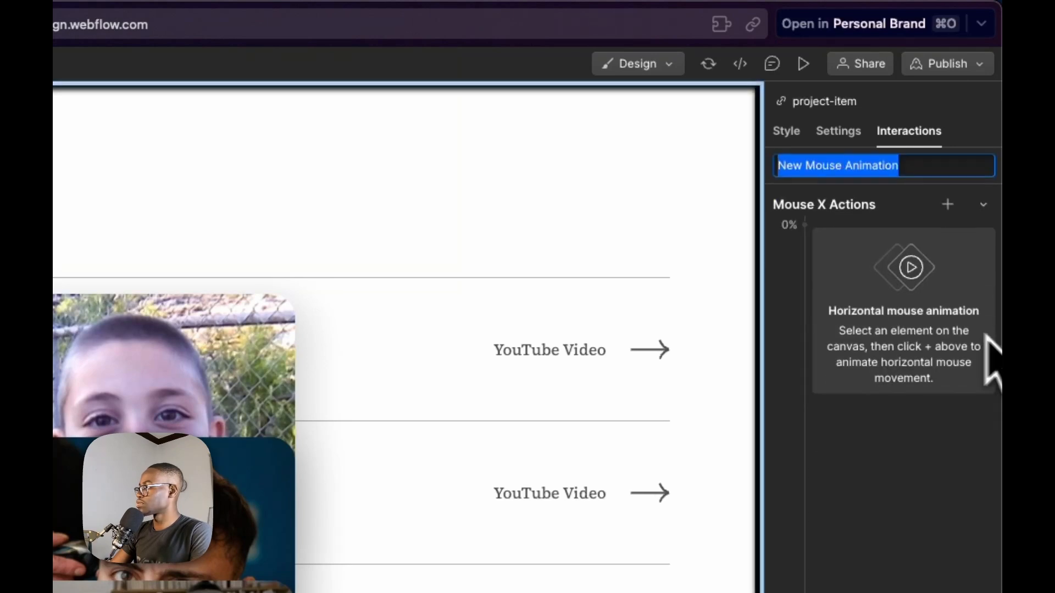
type("I")
type("mage fil")
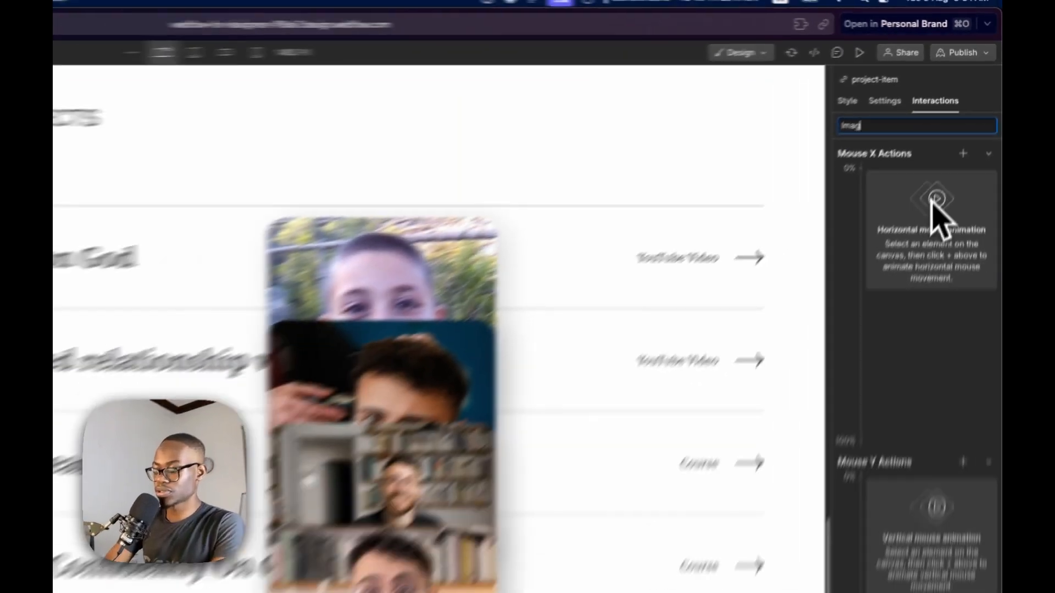
type("w")
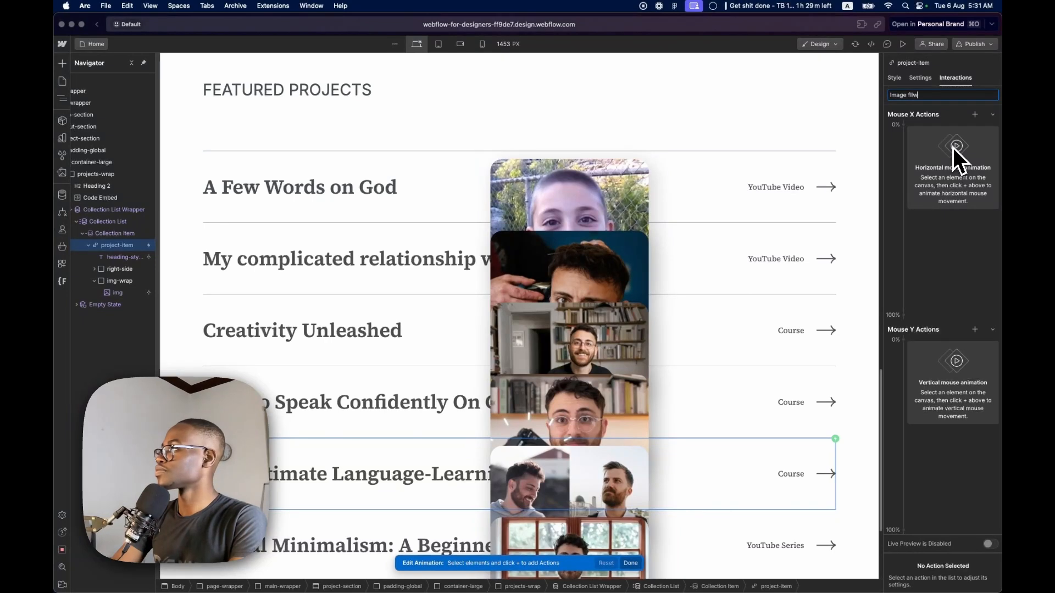
type("llow")
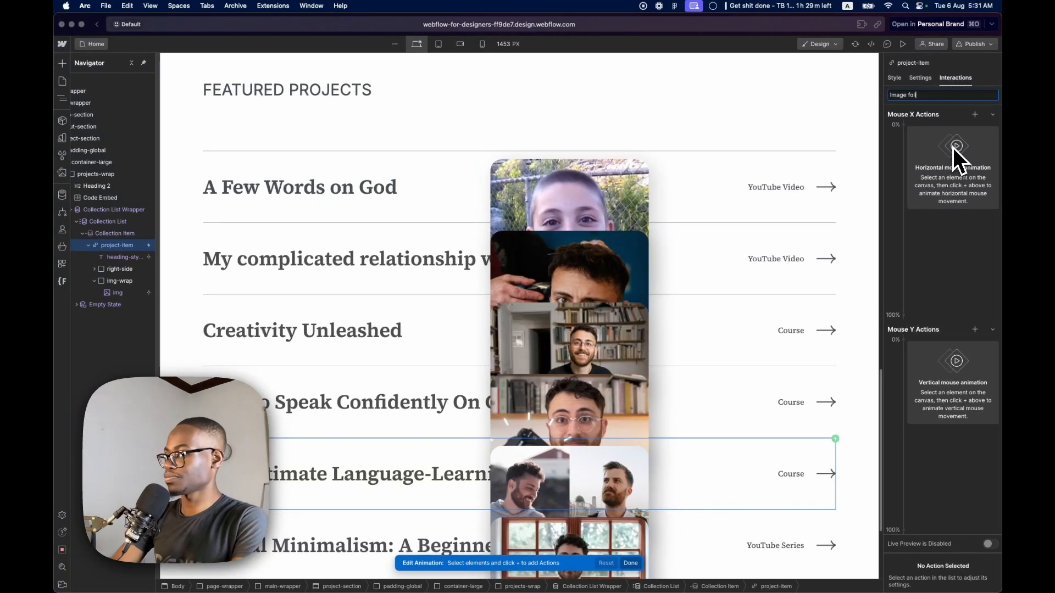
key("Return")
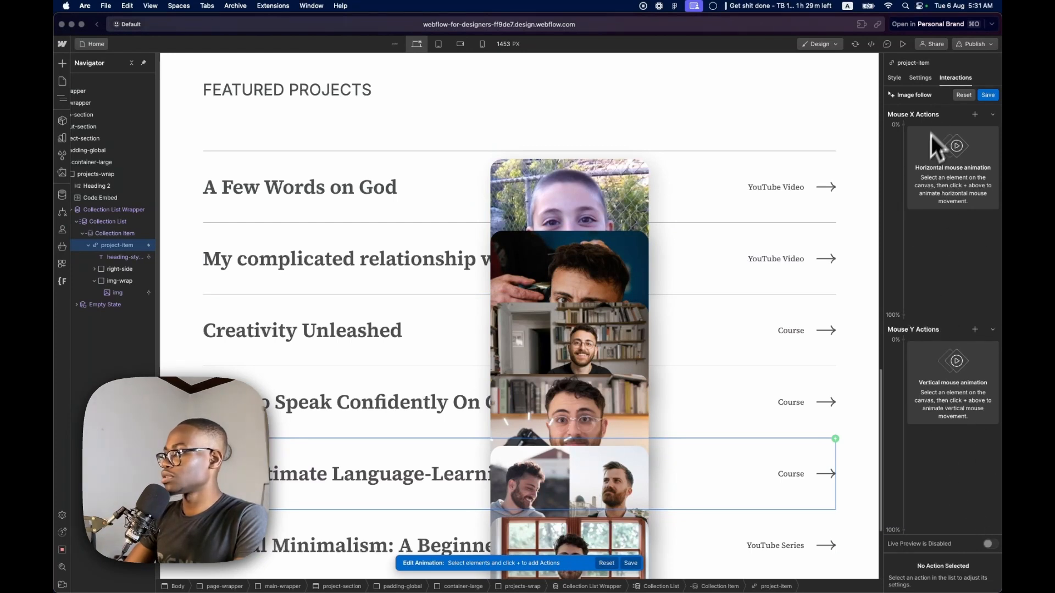
Add a Mouse X Move action for img-wrap and shift its 0% keyframe horizontally by about -279 px
left_click(117, 281)
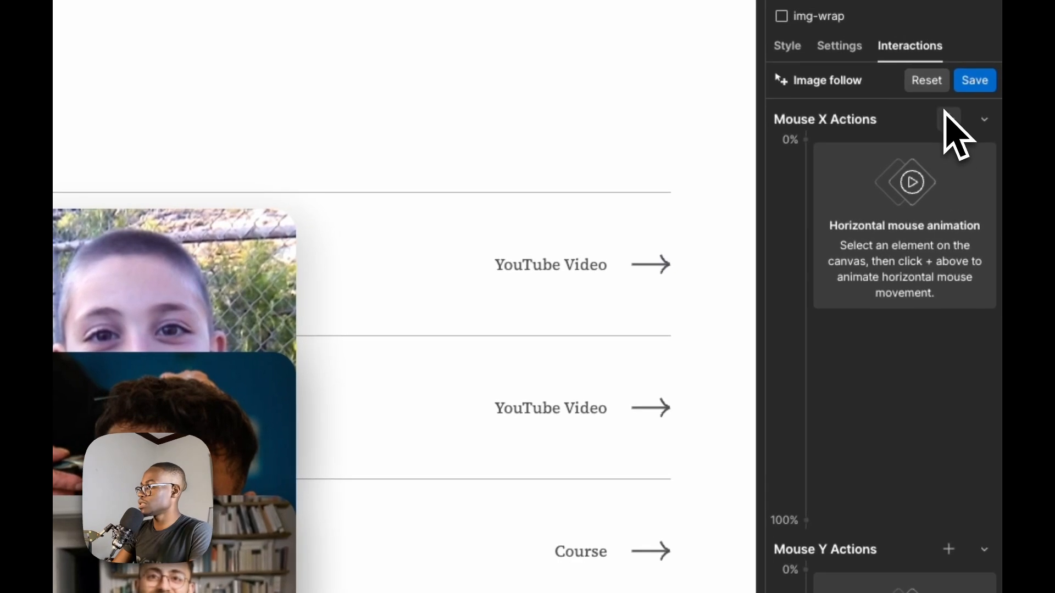
left_click(958, 118)
left_click(877, 230)
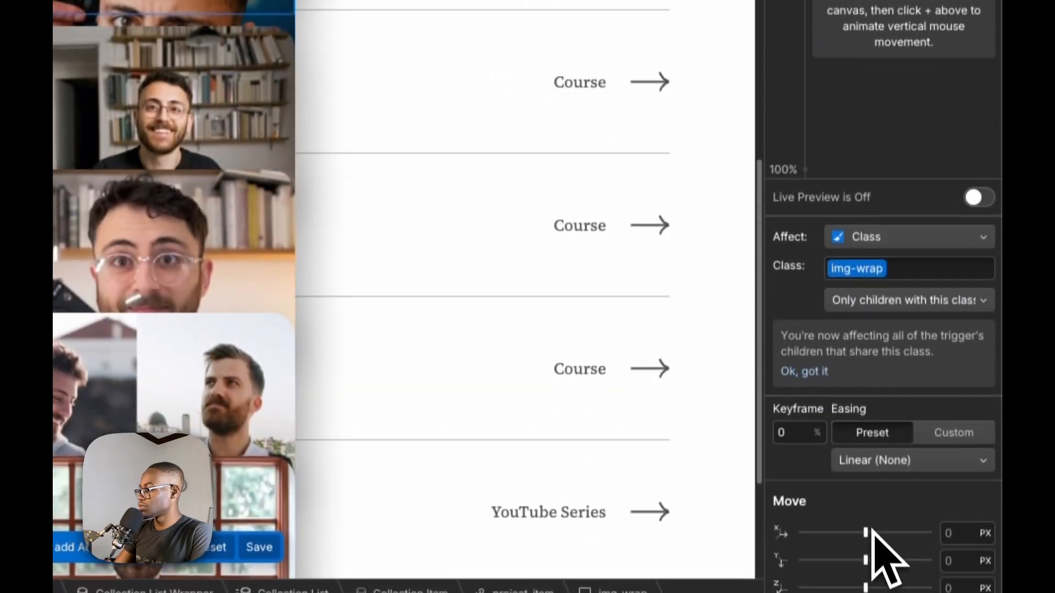
left_click_drag(866, 517, 829, 511)
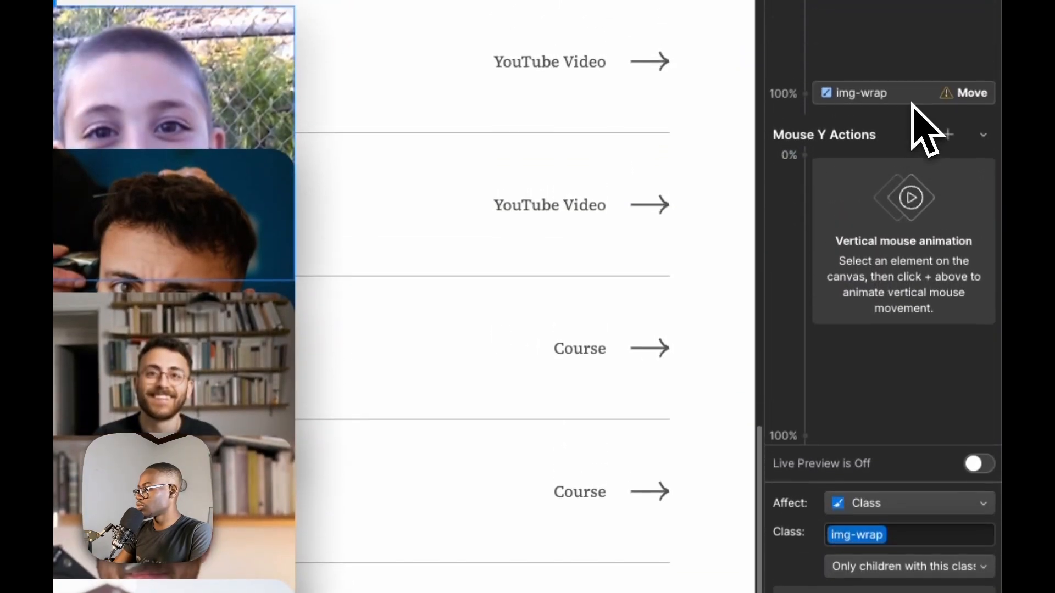
Set img-wrap's horizontal move to 100% at the 100% keyframe and -100% at the 0% keyframe
left_click(913, 96)
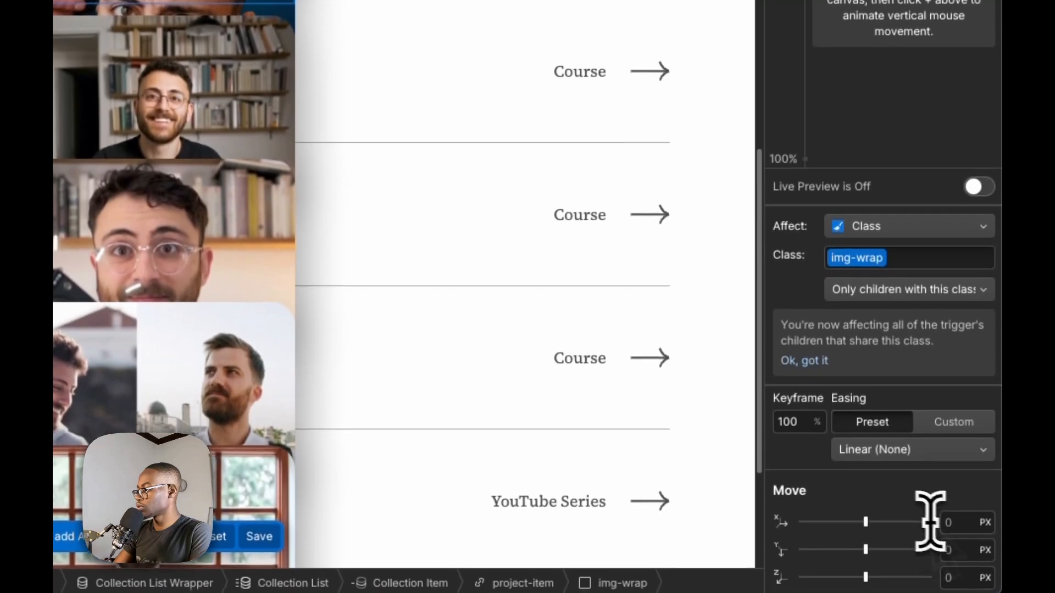
left_click(950, 520)
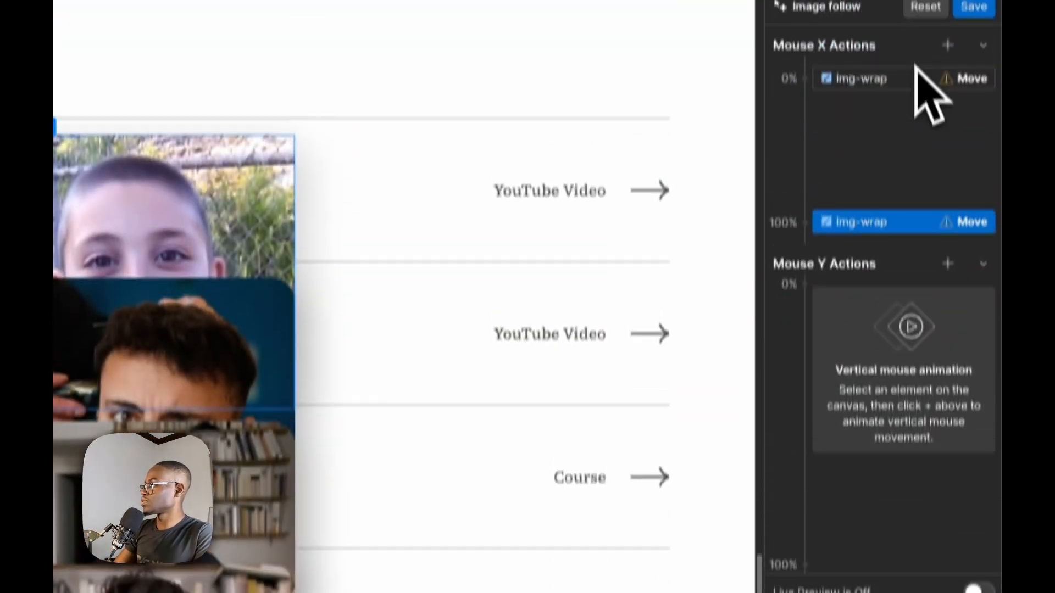
left_click(916, 78)
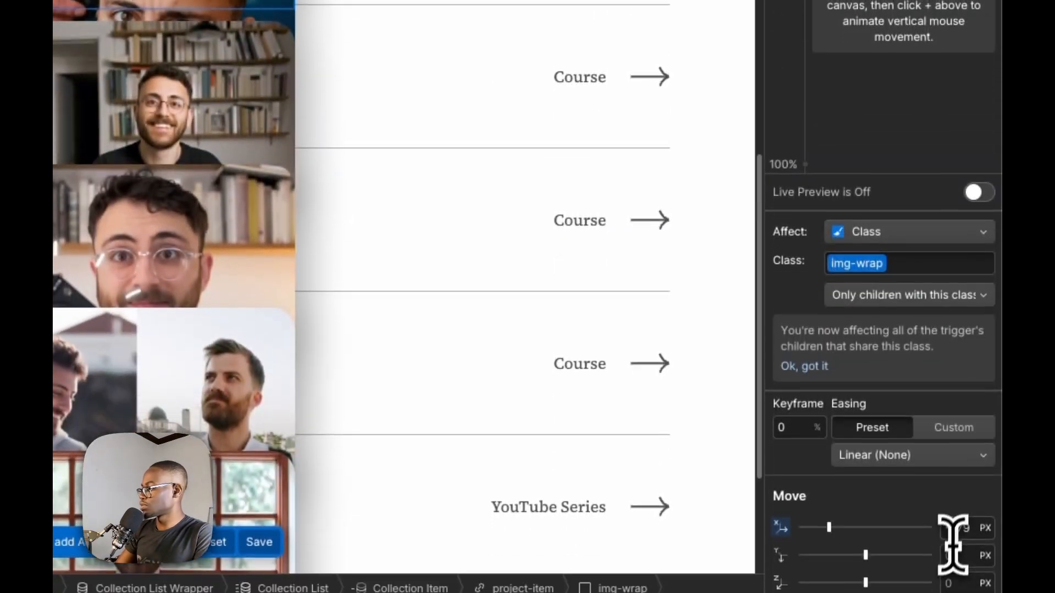
left_click(959, 522)
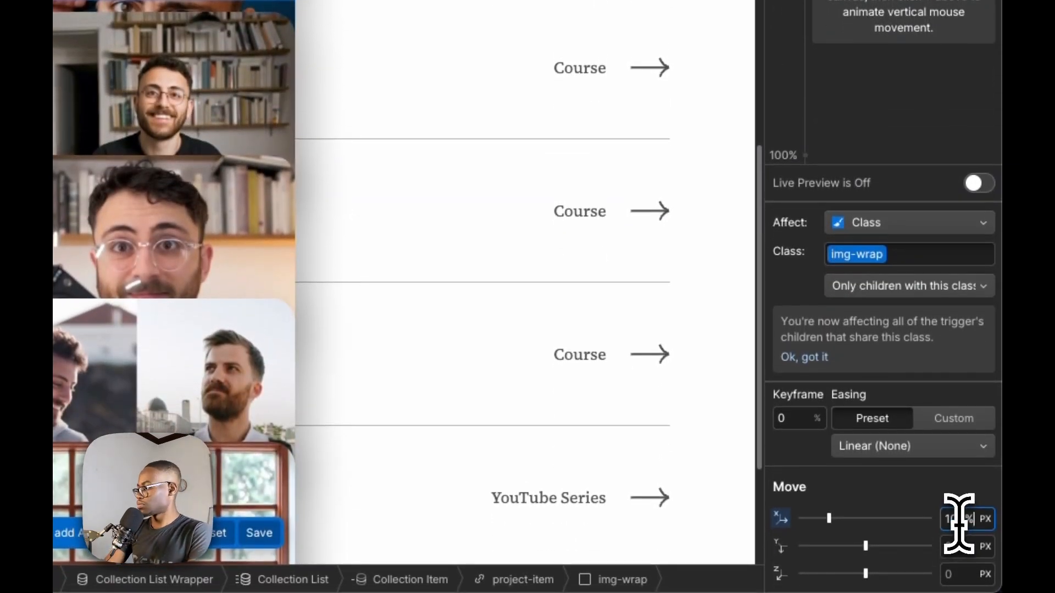
left_click(981, 184)
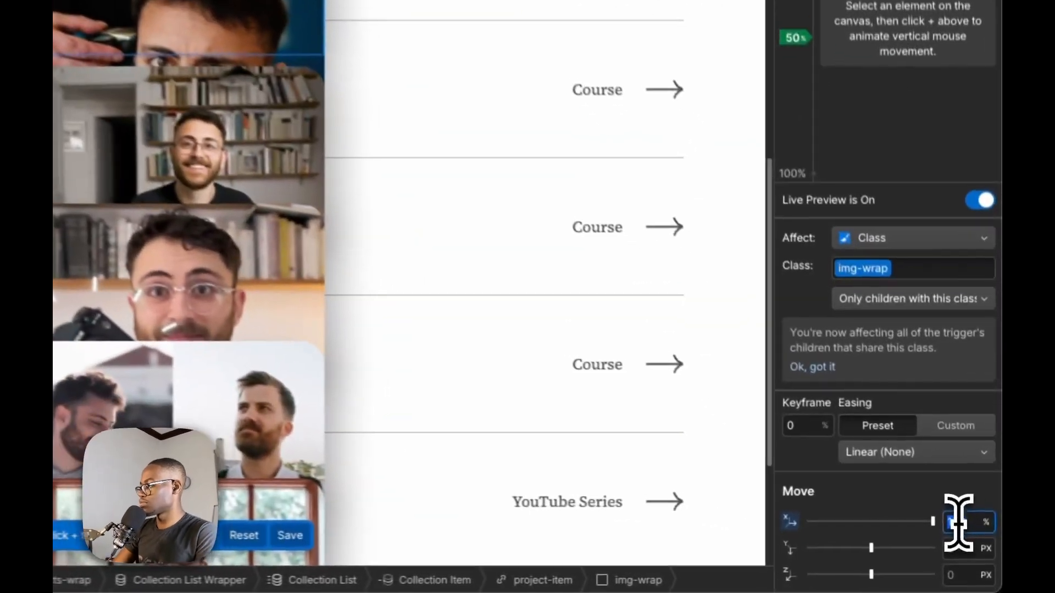
key("Return")
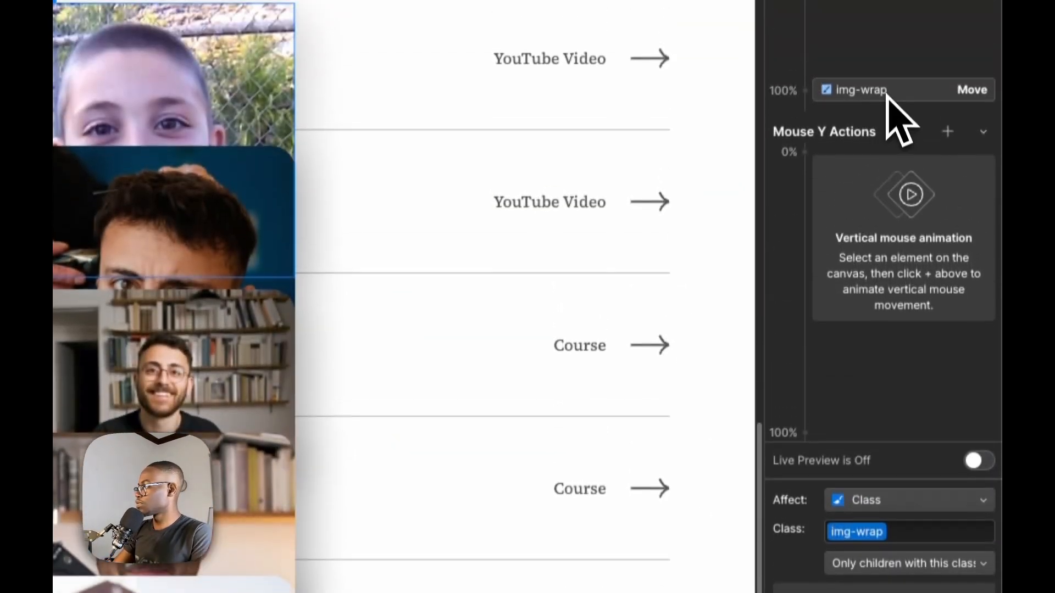
Check the horizontal move values of both img-wrap keyframes and turn on live preview to examine the motion
left_click(889, 93)
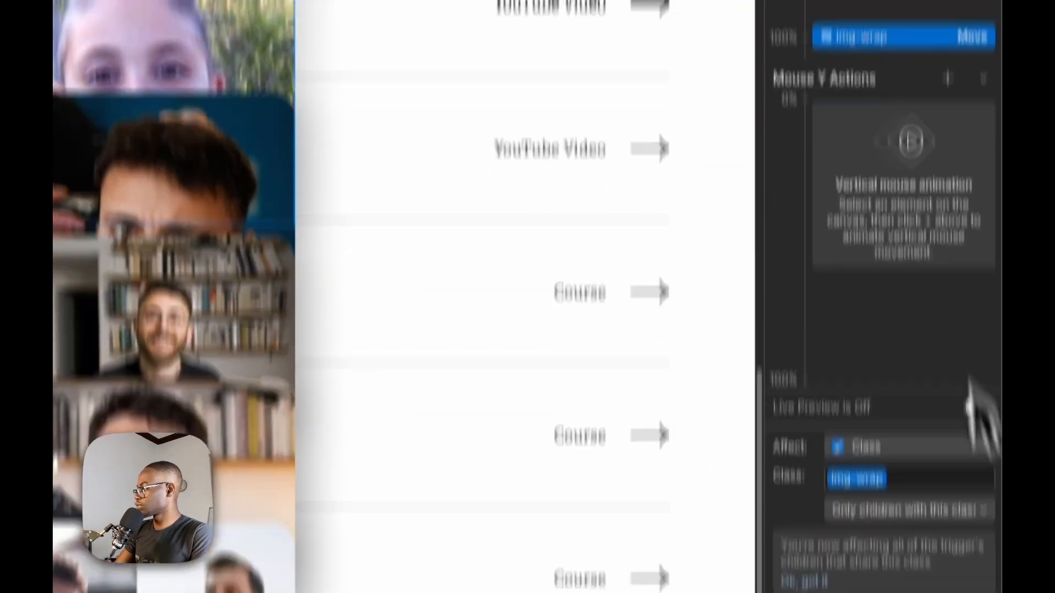
left_click(959, 545)
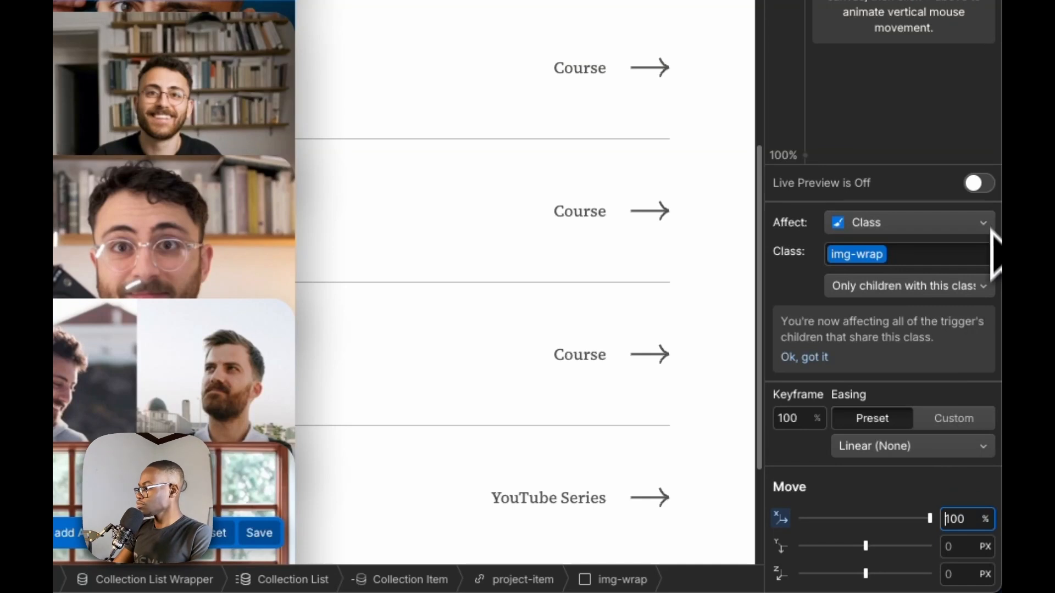
left_click(983, 181)
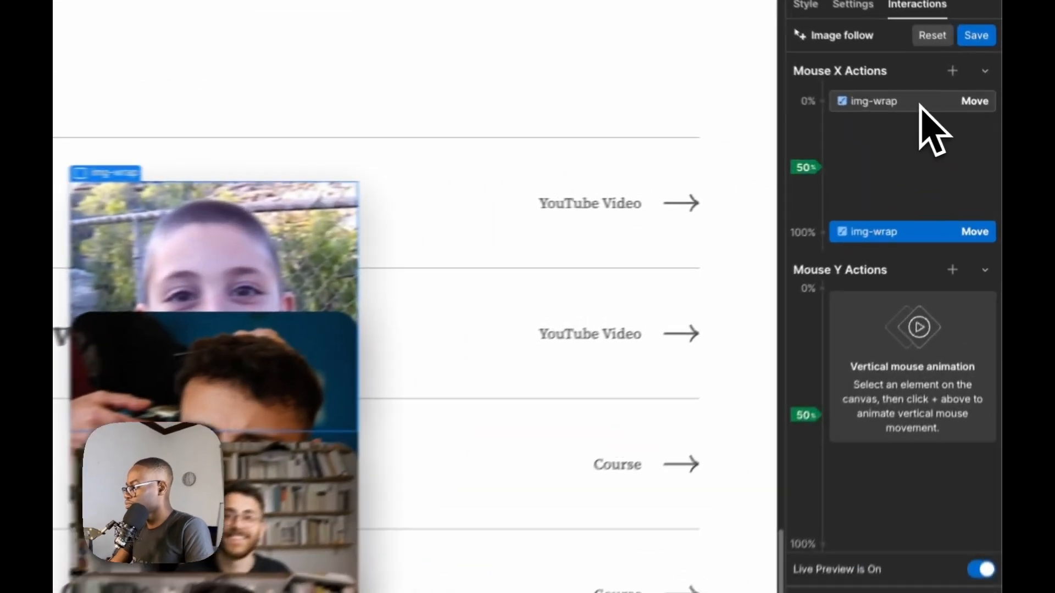
left_click(957, 131)
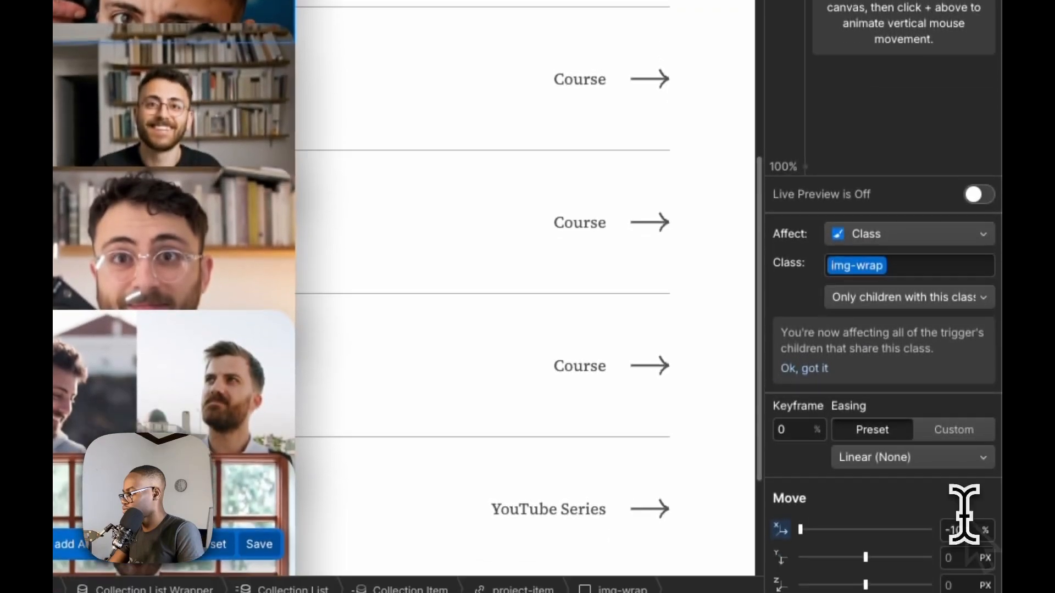
left_click(961, 527)
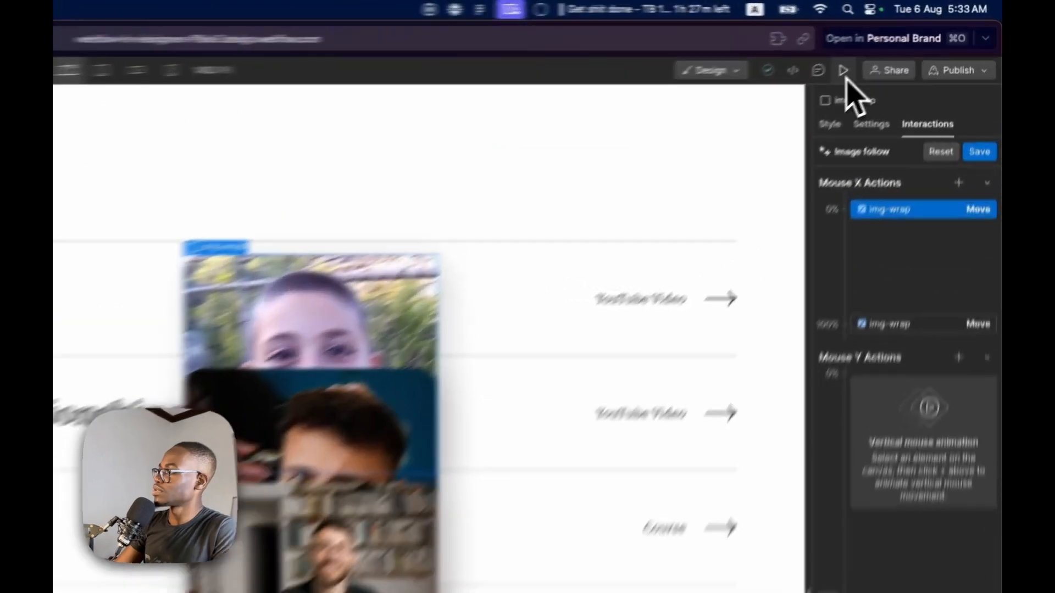
Preview the image-follow motion on the Featured Projects rows and save the Image follow animation
left_click(903, 44)
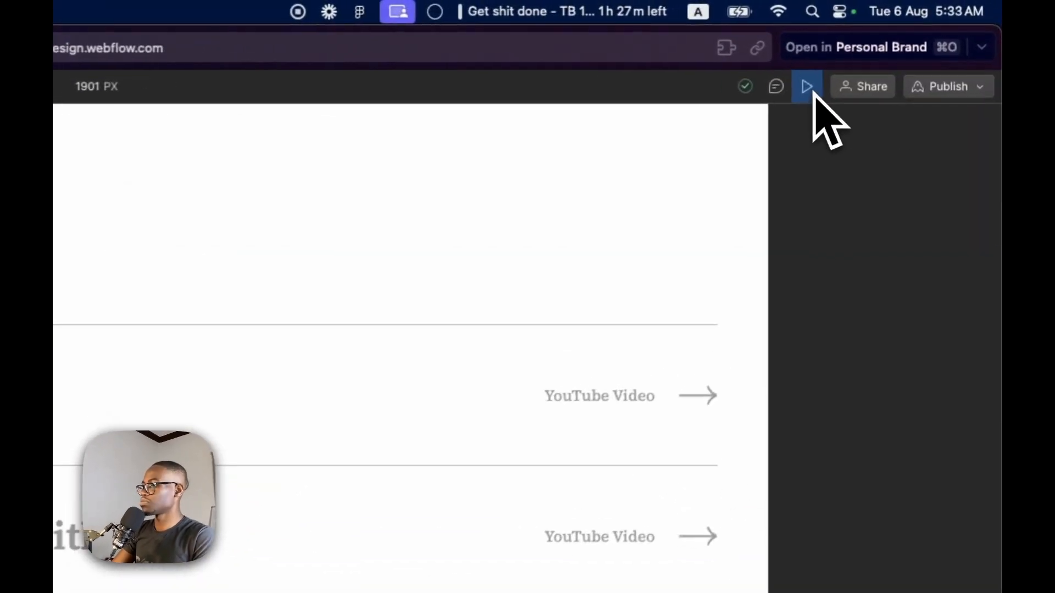
left_click(839, 73)
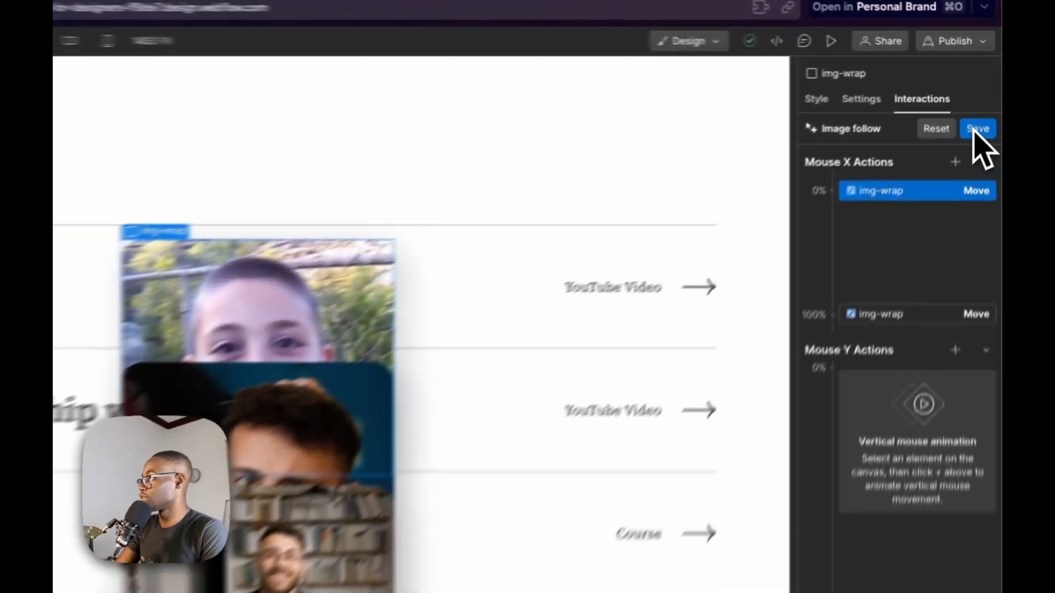
left_click(988, 96)
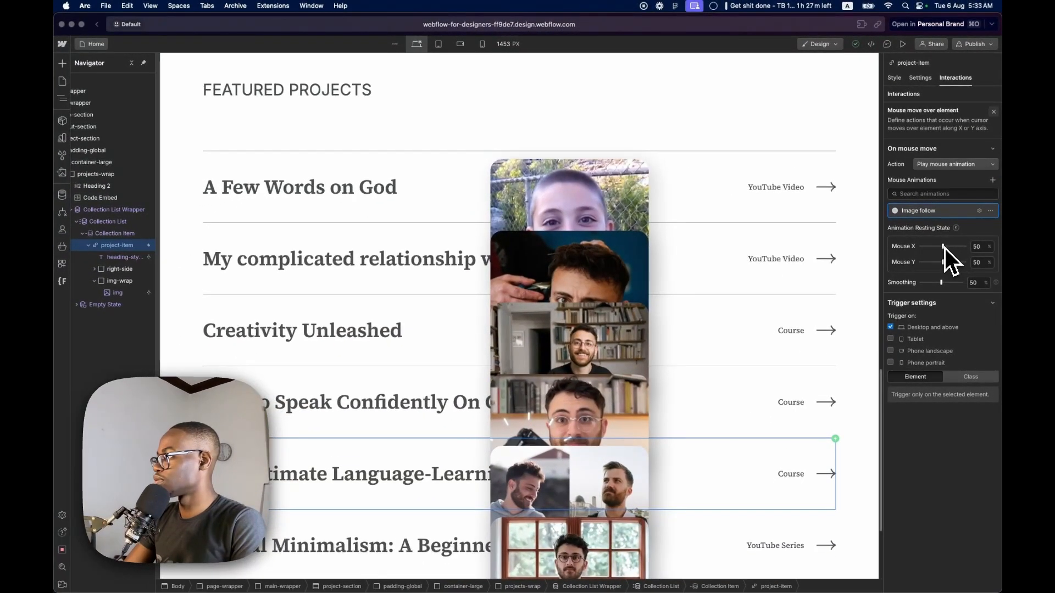
Set the mouse animation's Smoothing to 81% and preview the motion on the Featured Projects rows
left_click_drag(941, 283, 957, 283)
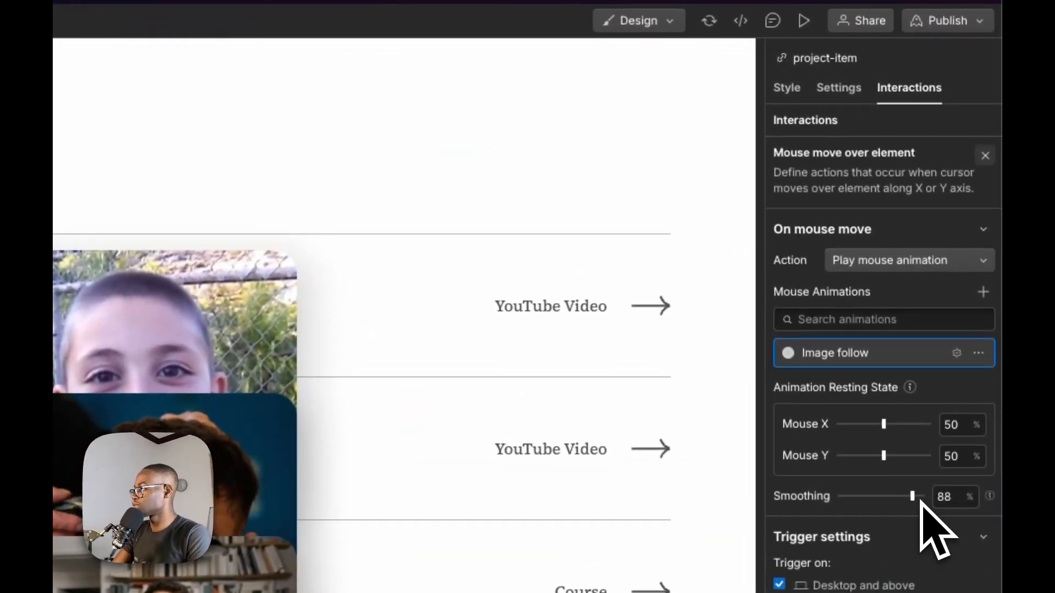
left_click_drag(921, 500, 910, 500)
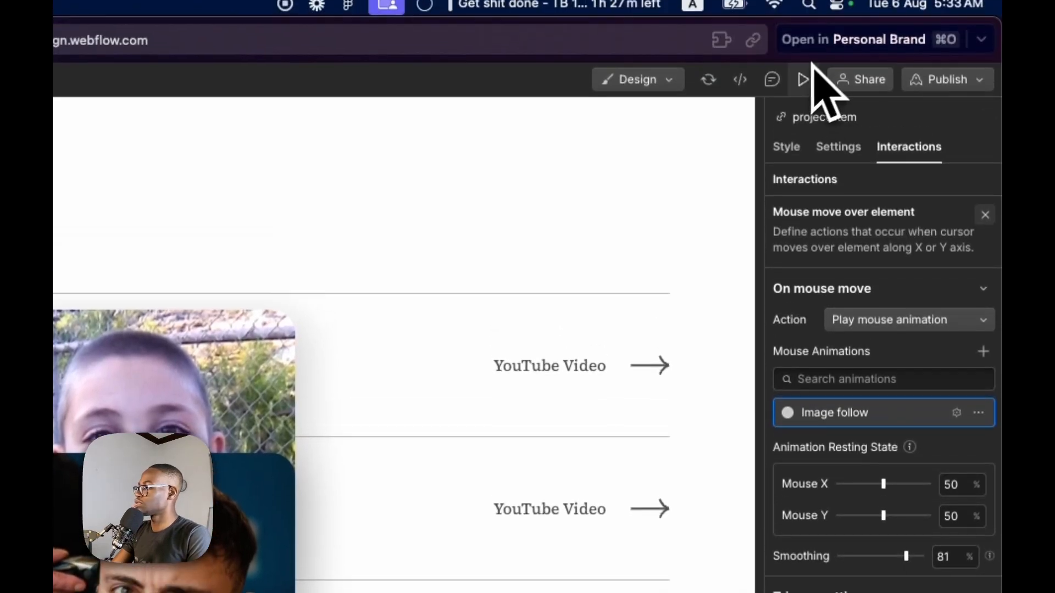
left_click(804, 20)
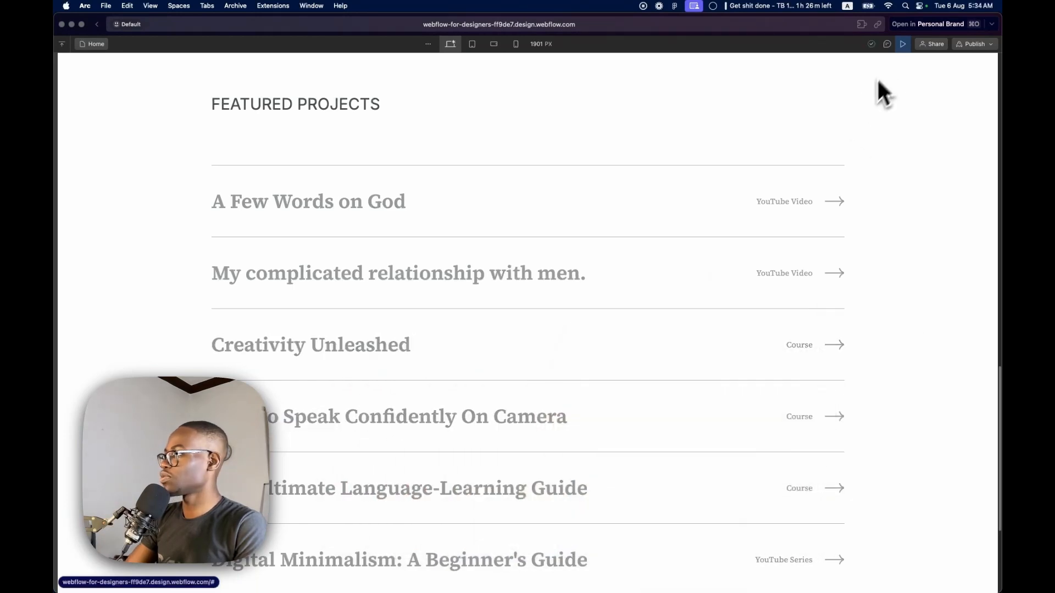
left_click(901, 46)
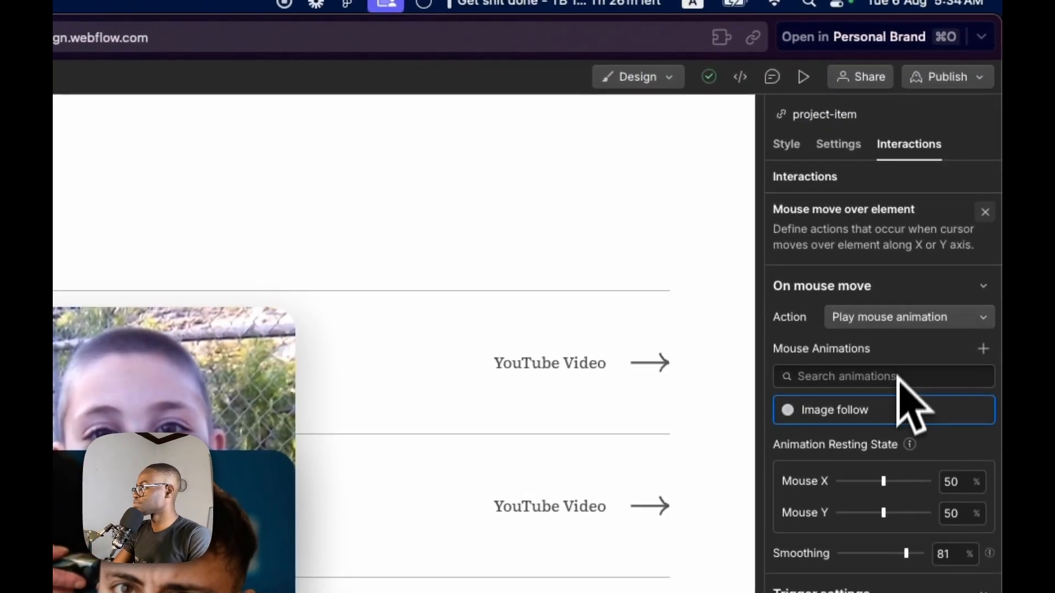
Reopen the Image follow animation and open the 100% keyframe's horizontal img-wrap move value for editing
left_click(891, 401)
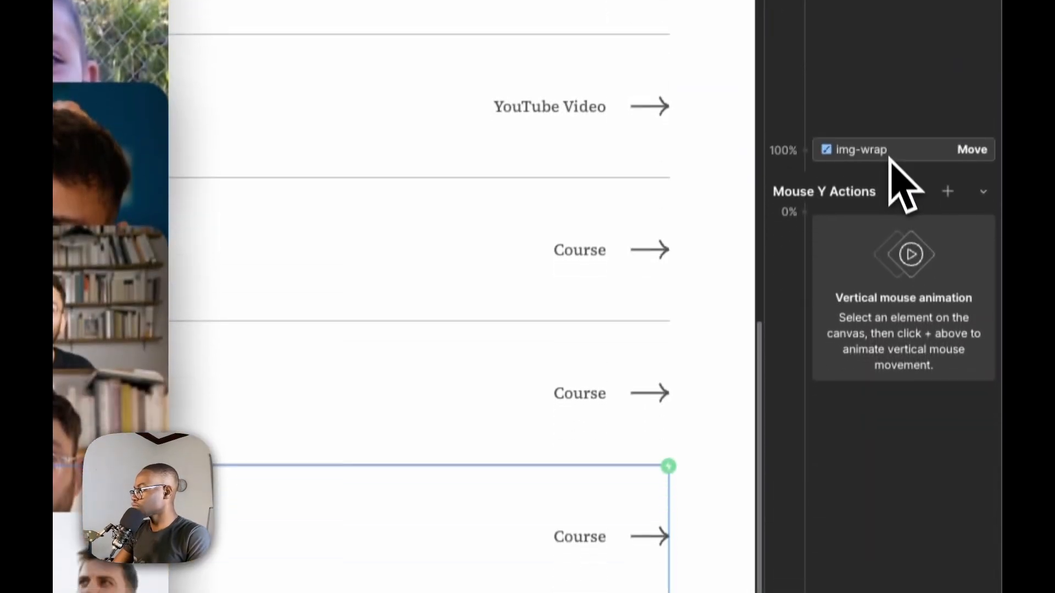
left_click(890, 553)
left_click(957, 544)
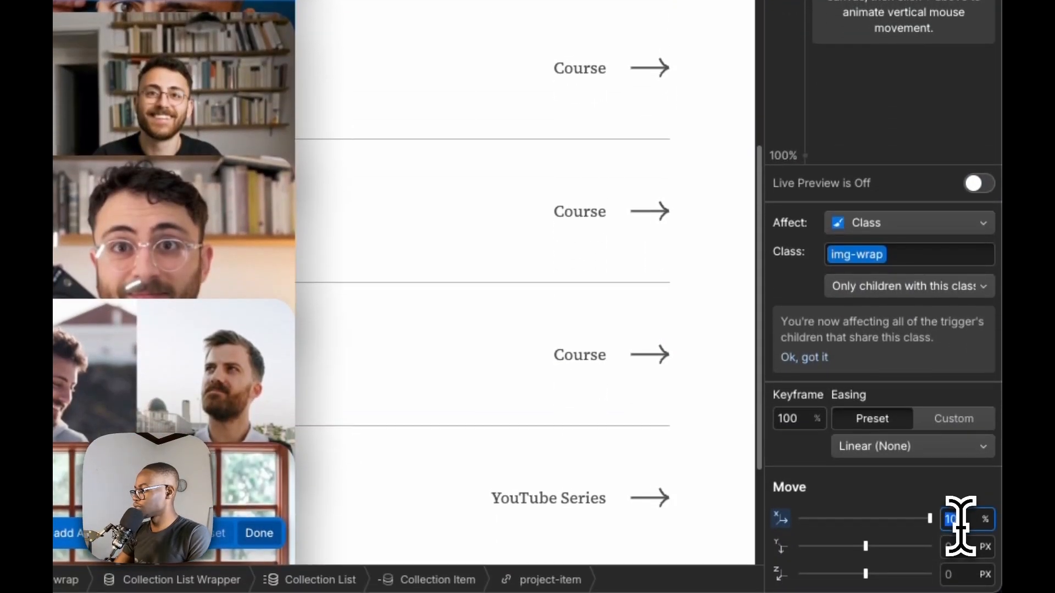